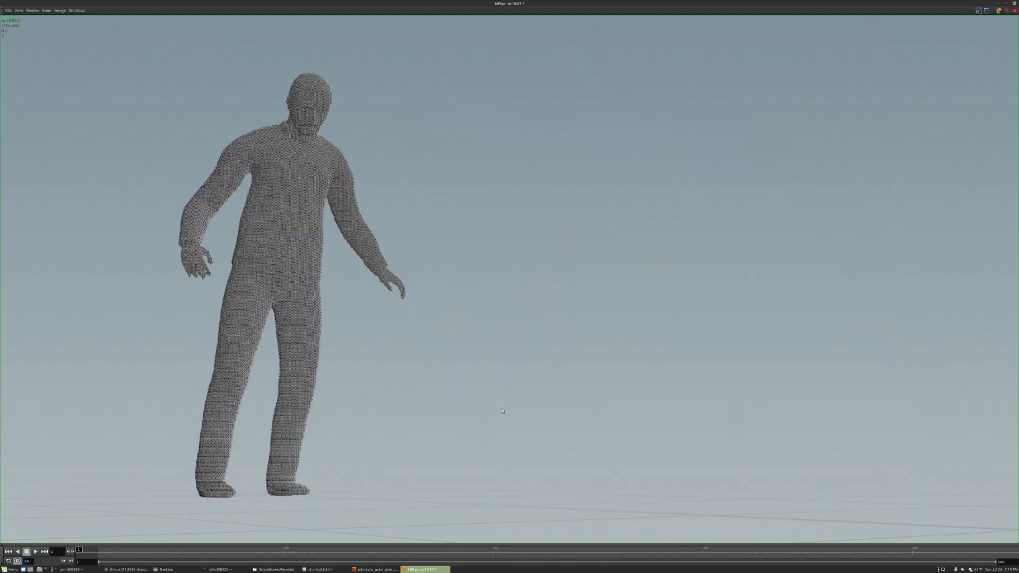
Play back the rendered sequence of the grain character crumbling, restarting it from the first frame
{"action": "key", "text": "Up"}
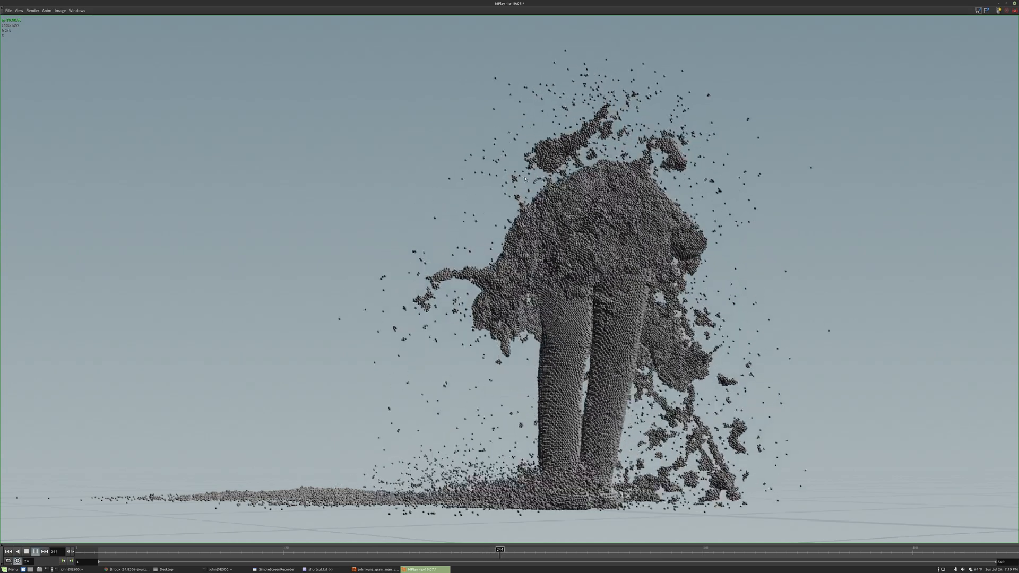
{"action": "key", "text": "ctrl+Up"}
{"action": "key", "text": "Up"}
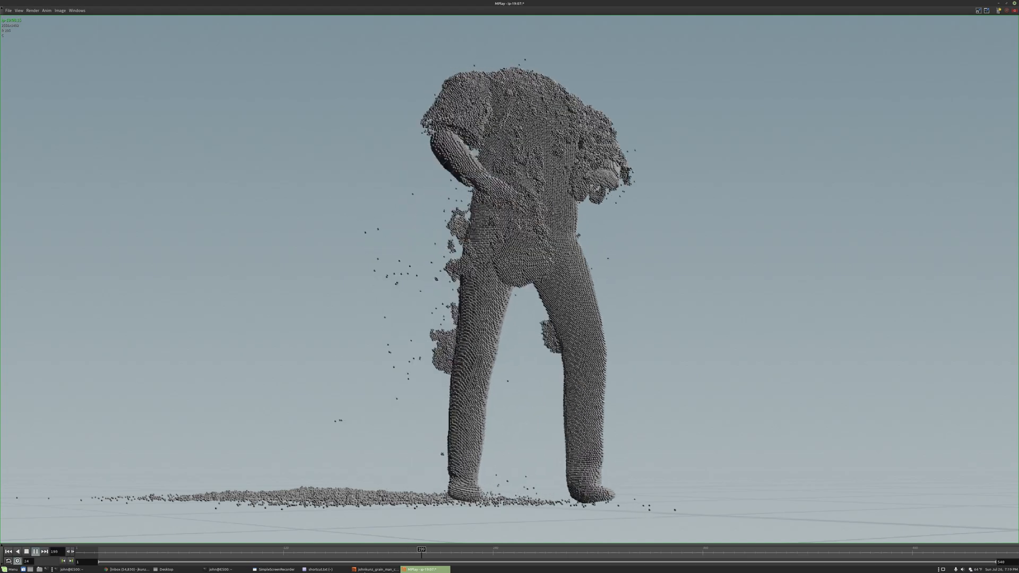
Switch to Houdini and examine the inner network of the release_grain_particles Attribute VOP in walk_man
{"action": "key", "text": "alt+Tab"}
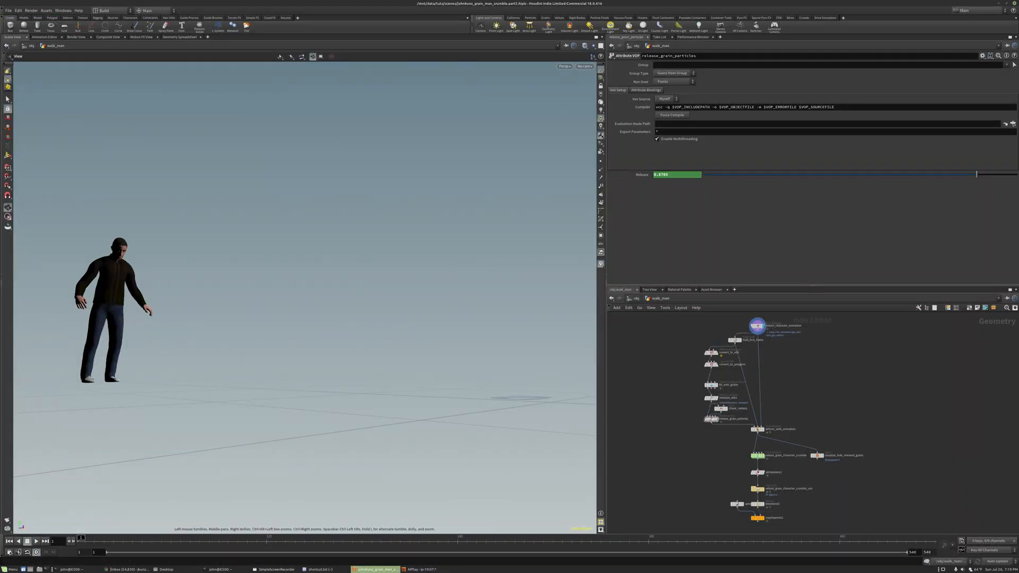
{"action": "middle_click_drag", "start_coordinate": [725, 450], "coordinate": [725, 445]}
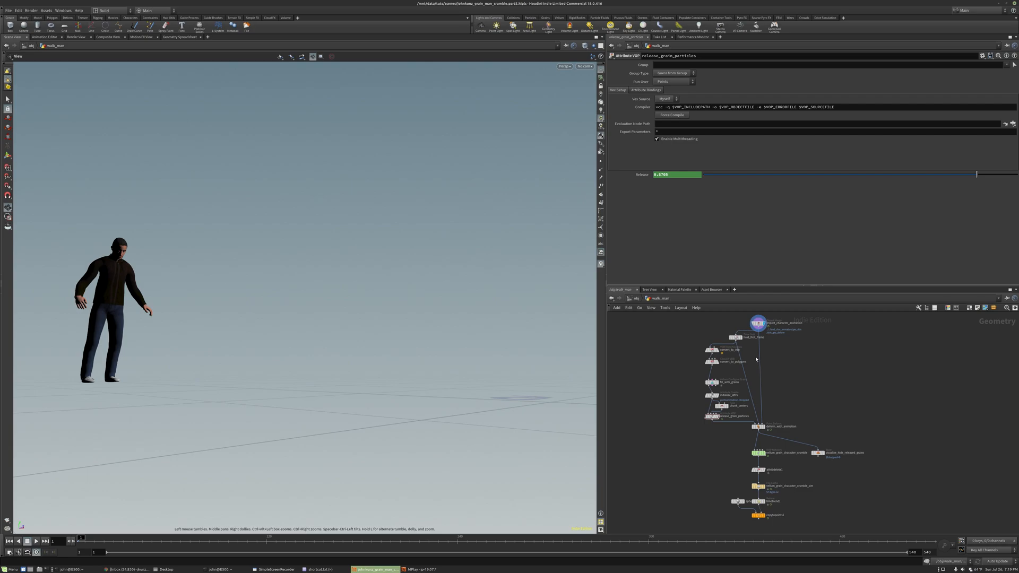
{"action": "scroll", "coordinate": [696, 423], "scroll_direction": "up", "scroll_amount": 5}
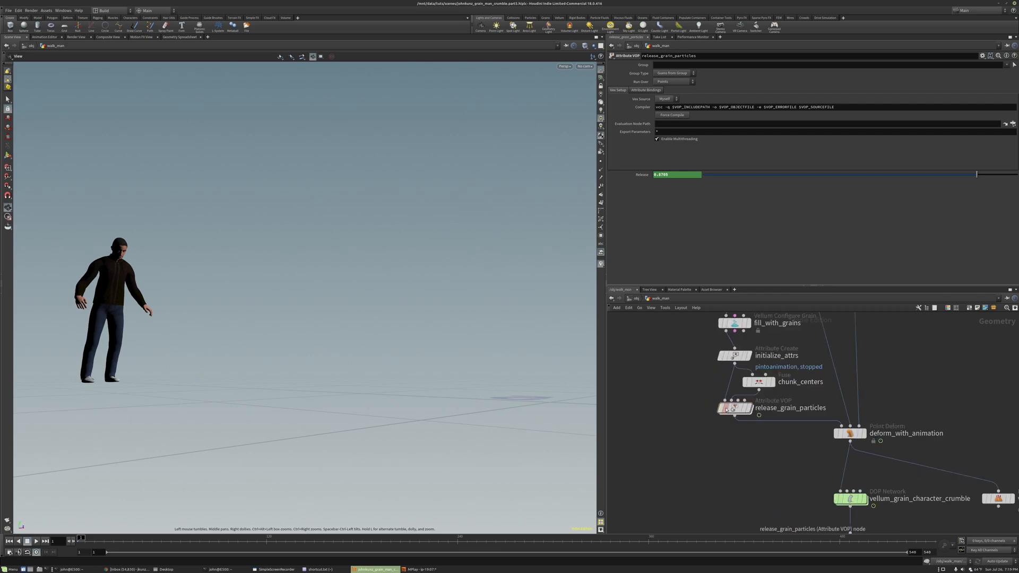
{"action": "double_click", "coordinate": [735, 407]}
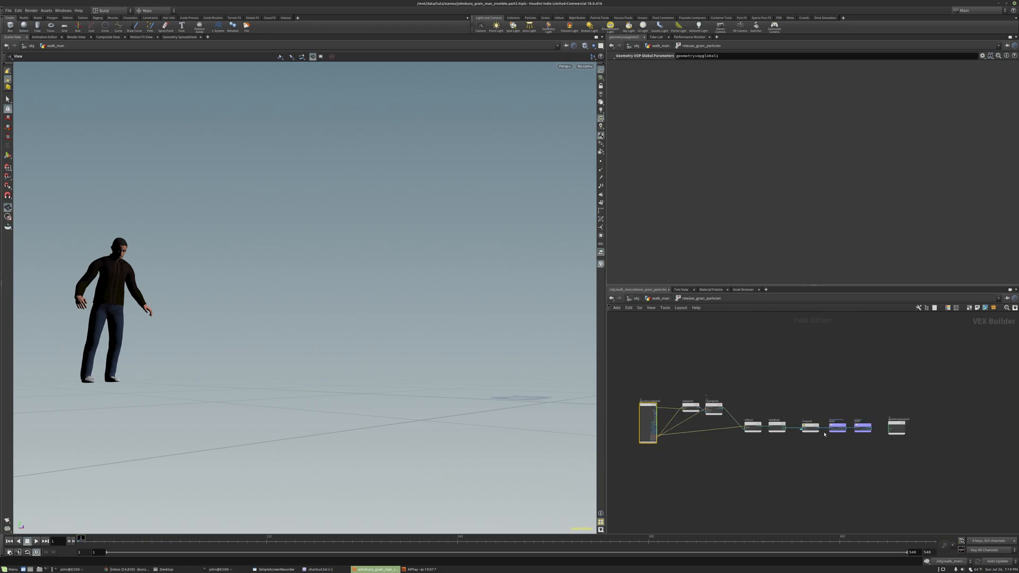
{"action": "left_click", "coordinate": [660, 299]}
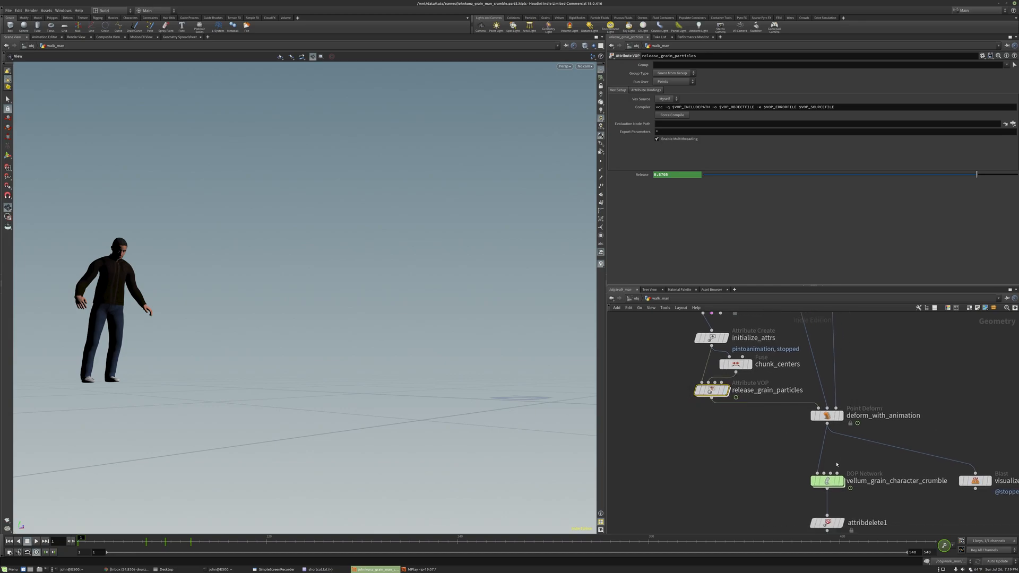
Examine the vellum_grain_character_crumble DOP network, the rest of the walk_man node chain and the animated character
{"action": "mouse_move", "coordinate": [821, 488]}
{"action": "double_click", "coordinate": [827, 482]}
{"action": "left_click", "coordinate": [668, 298]}
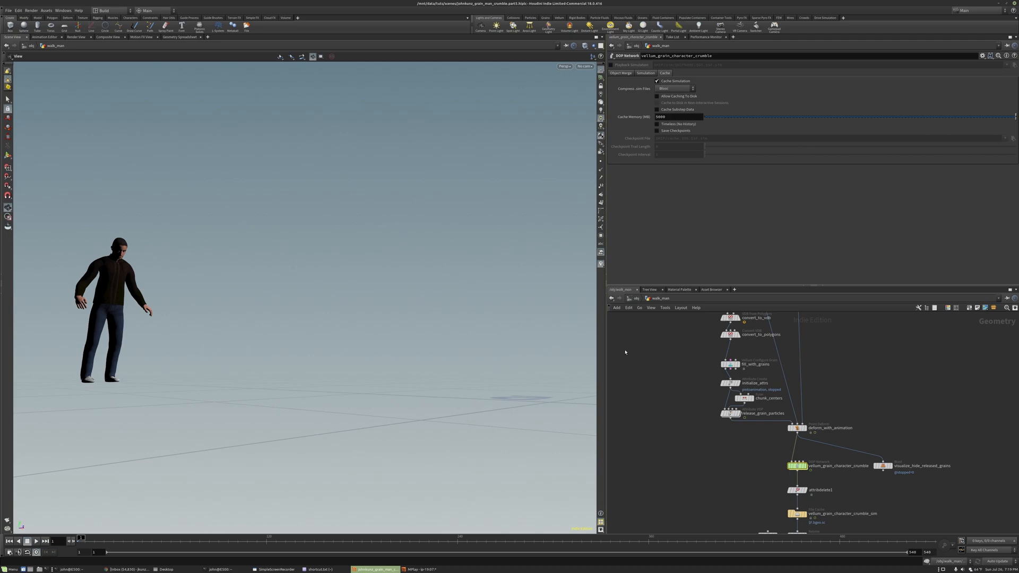
{"action": "scroll", "coordinate": [674, 376], "scroll_direction": "down", "scroll_amount": 3}
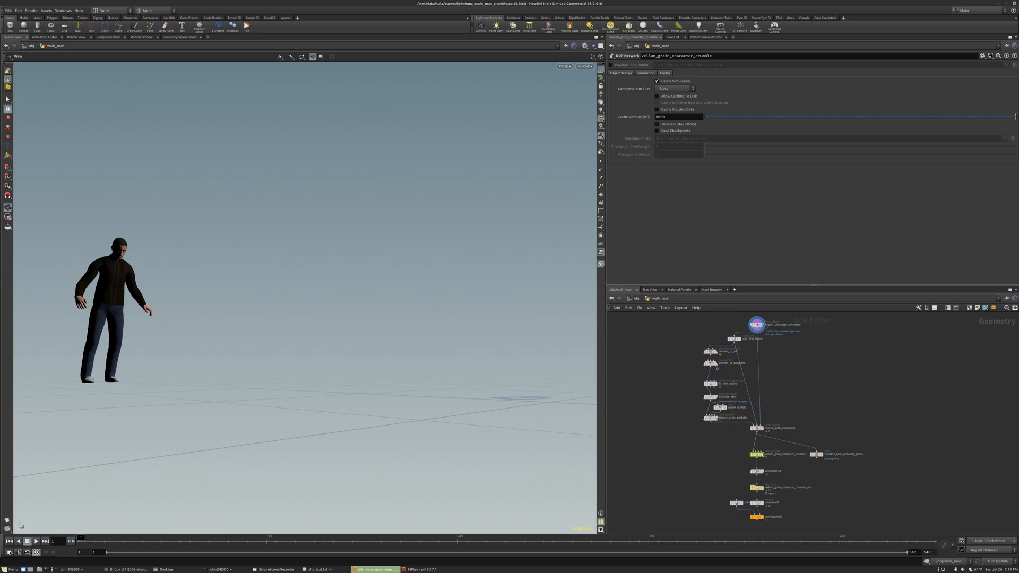
{"action": "scroll", "coordinate": [726, 391], "scroll_direction": "up", "scroll_amount": 4}
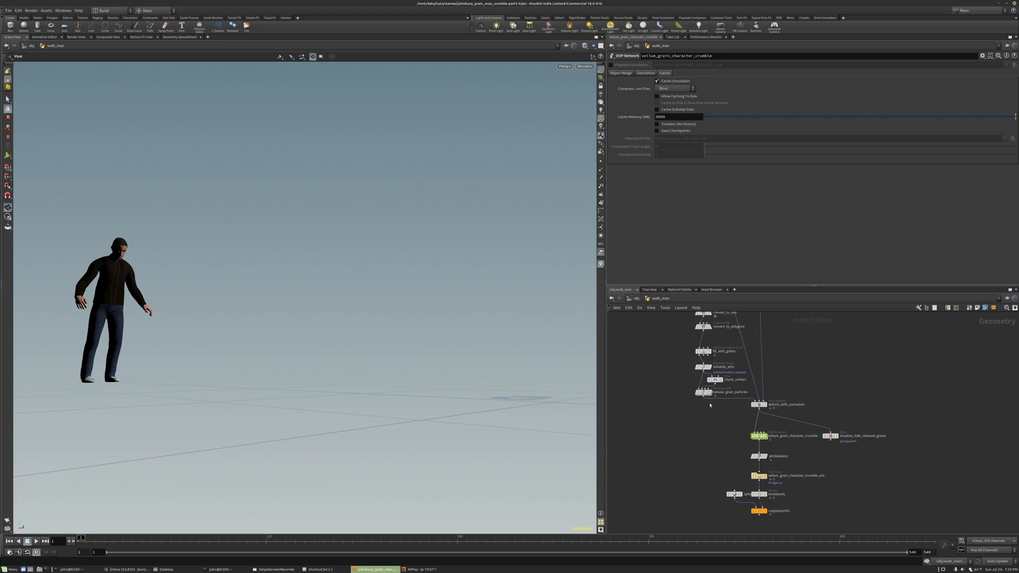
{"action": "scroll", "coordinate": [710, 405], "scroll_direction": "up", "scroll_amount": 3}
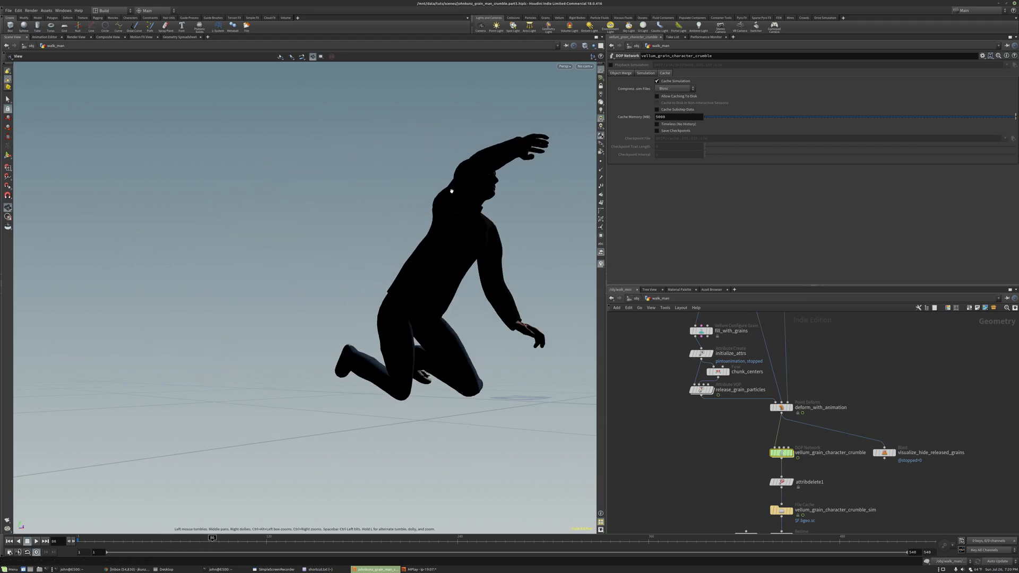
{"action": "left_click_drag", "start_coordinate": [428, 174], "coordinate": [337, 240]}
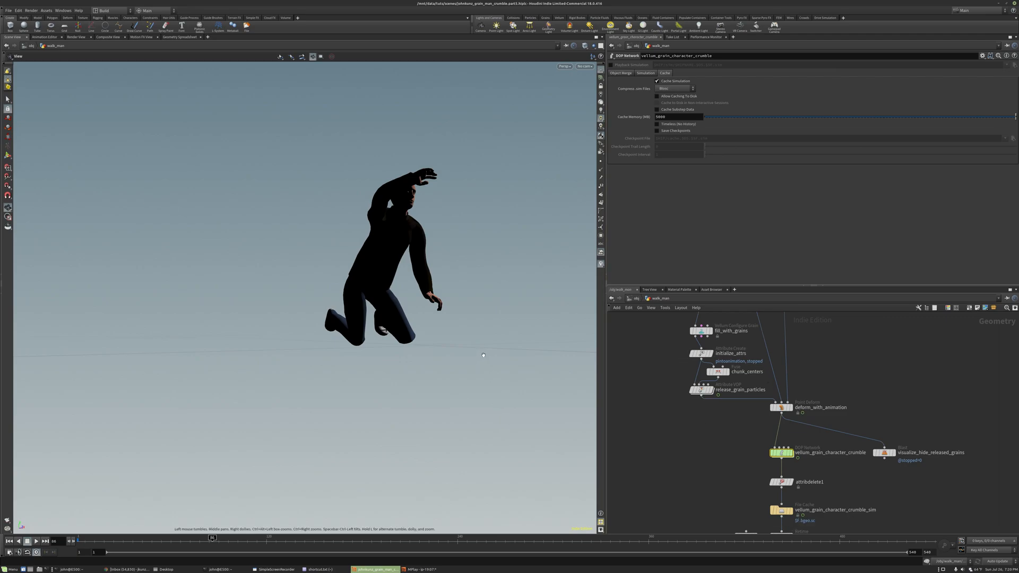
{"action": "mouse_move", "coordinate": [451, 321]}
{"action": "left_mouse_down"}
{"action": "mouse_move", "coordinate": [441, 345]}
{"action": "mouse_move", "coordinate": [448, 320]}
{"action": "left_mouse_up"}
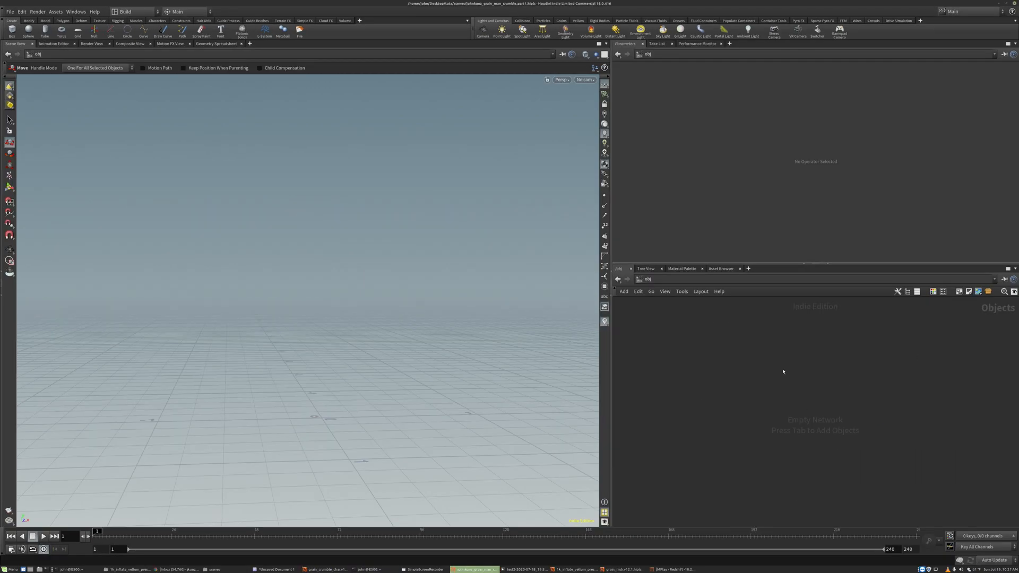
Add a Mocap Biped 3 character to the empty object network
{"action": "key", "text": "Tab"}
{"action": "type", "text": "moc"}
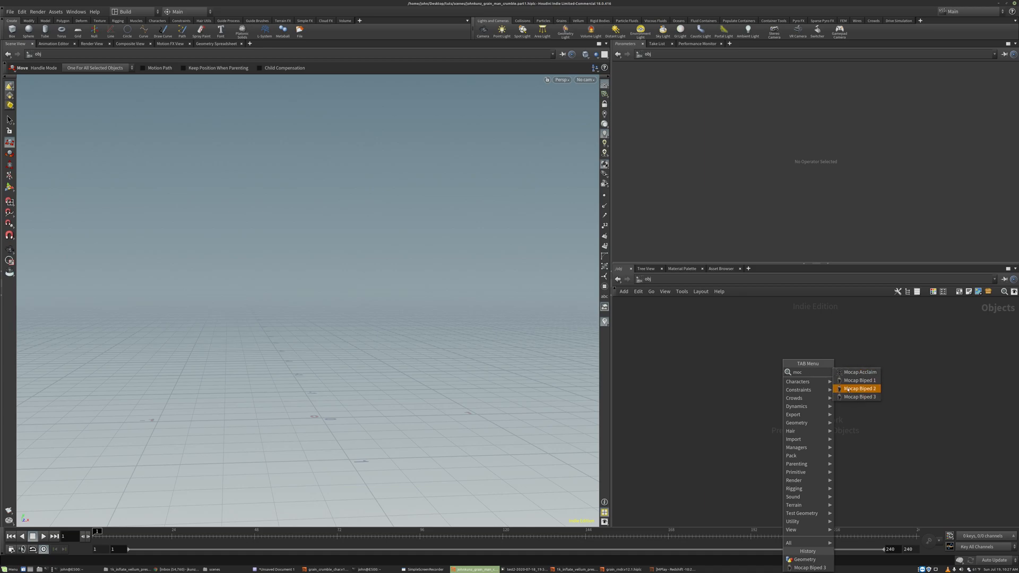
{"action": "left_click", "coordinate": [850, 397]}
{"action": "left_click", "coordinate": [773, 359]}
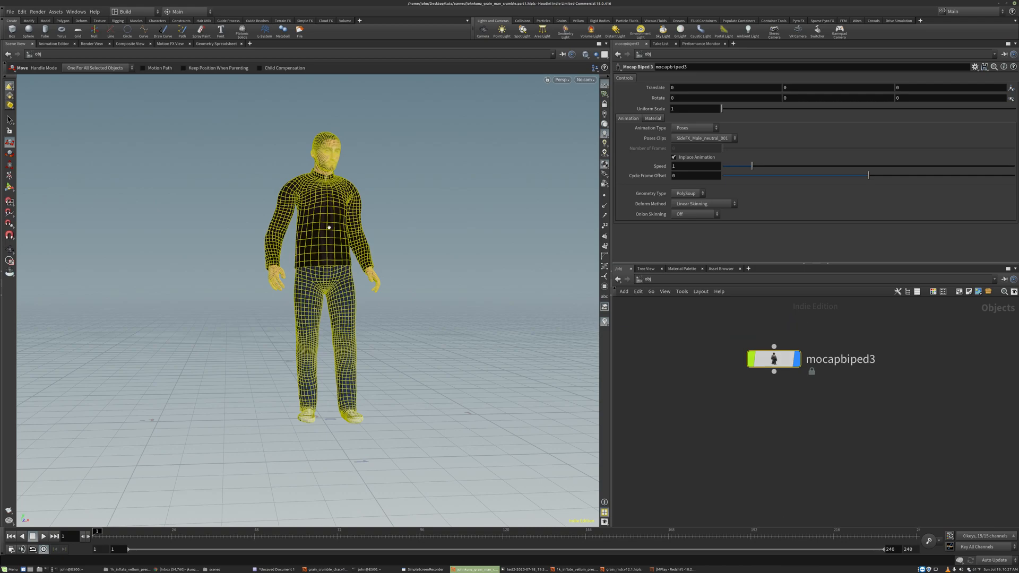
Set the mocap character's animation type to Stadium and play back its motion
{"action": "key", "text": "Escape"}
{"action": "right_click_drag", "start_coordinate": [305, 229], "coordinate": [335, 229]}
{"action": "left_click_drag", "start_coordinate": [335, 229], "coordinate": [286, 228]}
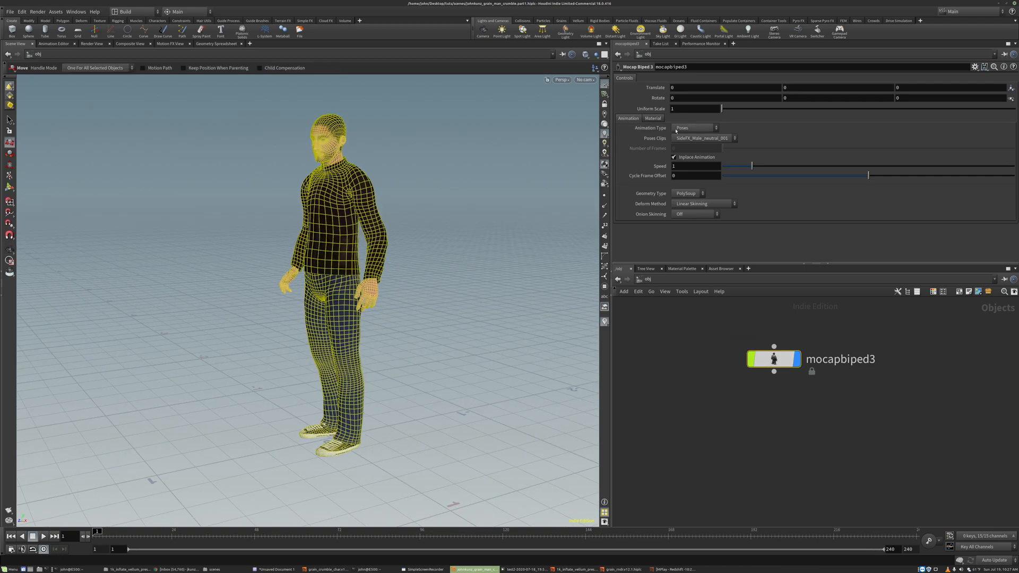
{"action": "left_click", "coordinate": [689, 140]}
{"action": "left_click", "coordinate": [689, 139]}
{"action": "left_click", "coordinate": [684, 130]}
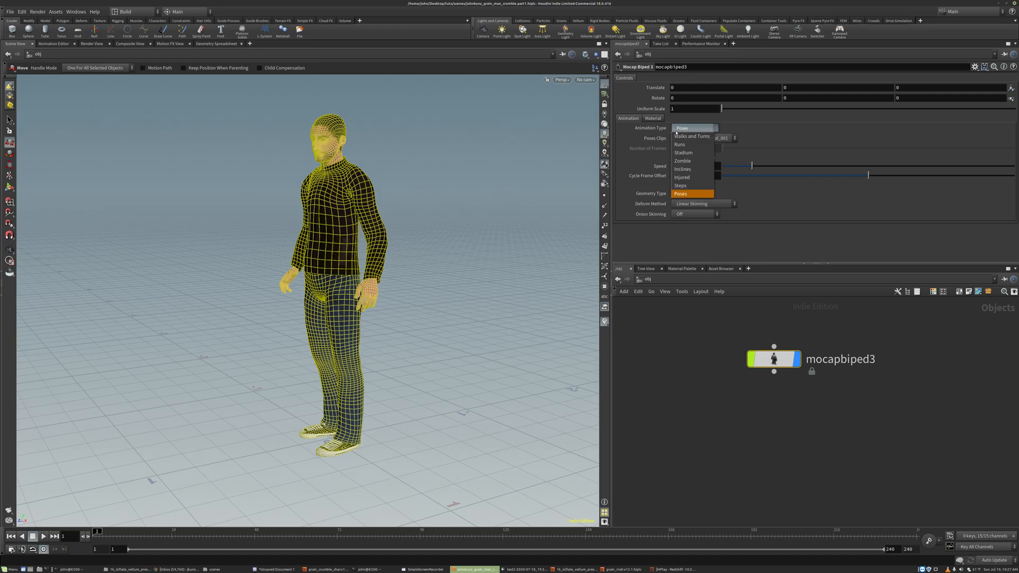
{"action": "left_click", "coordinate": [683, 152]}
{"action": "key", "text": "Up"}
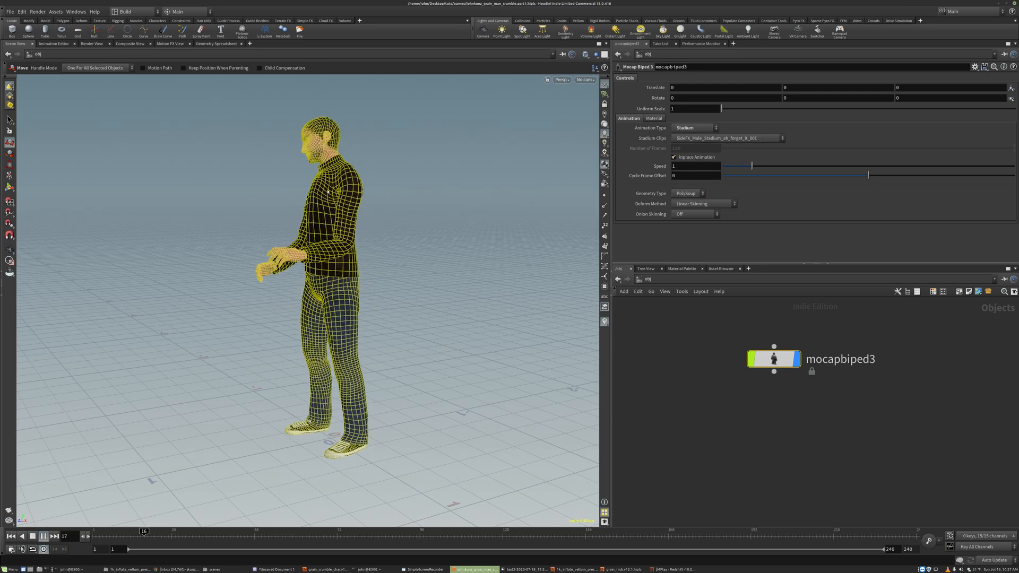
{"action": "key", "text": "space"}
{"action": "left_click_drag", "start_coordinate": [374, 212], "coordinate": [334, 269]}
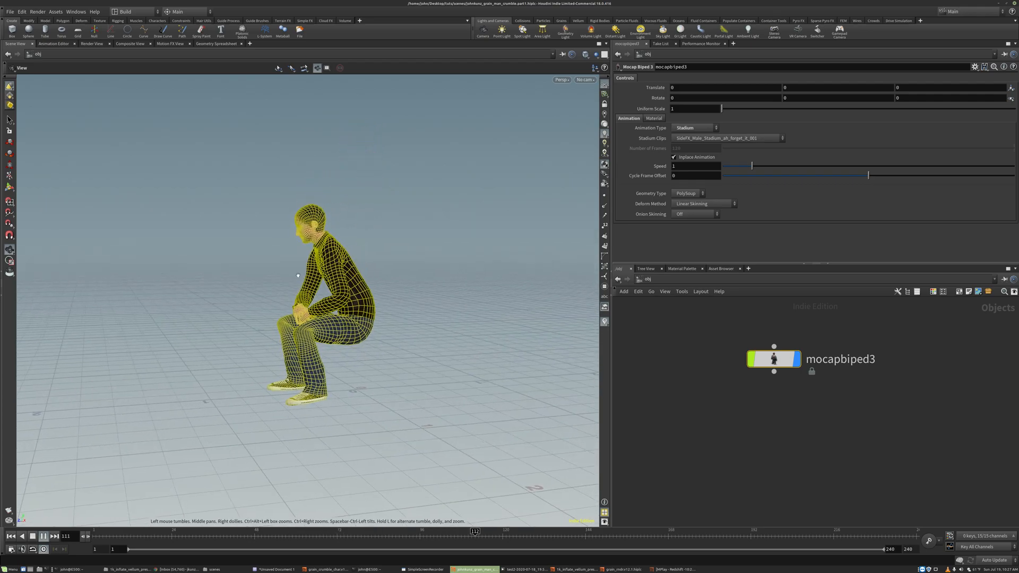
{"action": "key", "text": "t"}
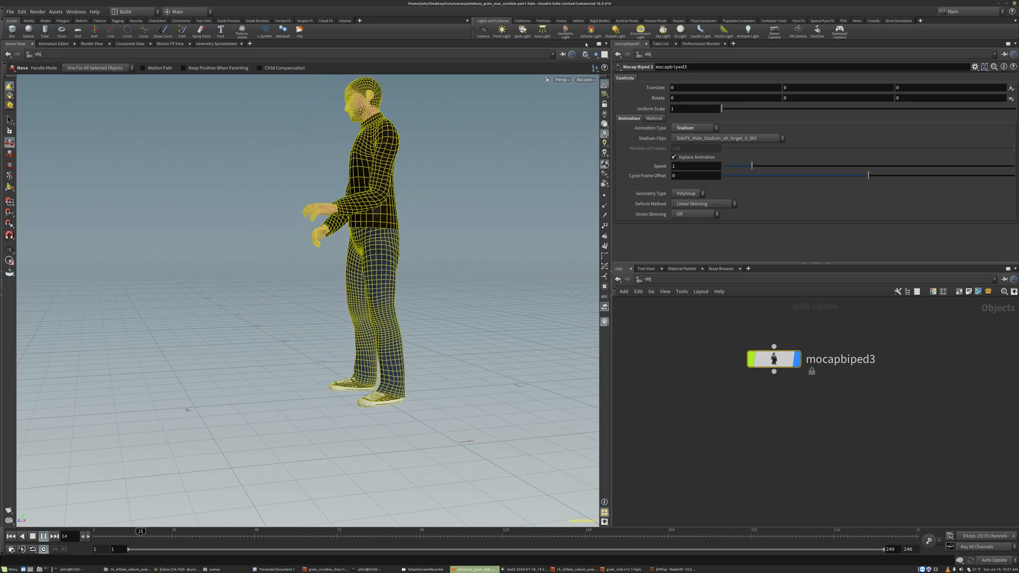
Try the Zombie animation type on the mocap character and view its motion
{"action": "left_click", "coordinate": [694, 127]}
{"action": "left_click", "coordinate": [690, 157]}
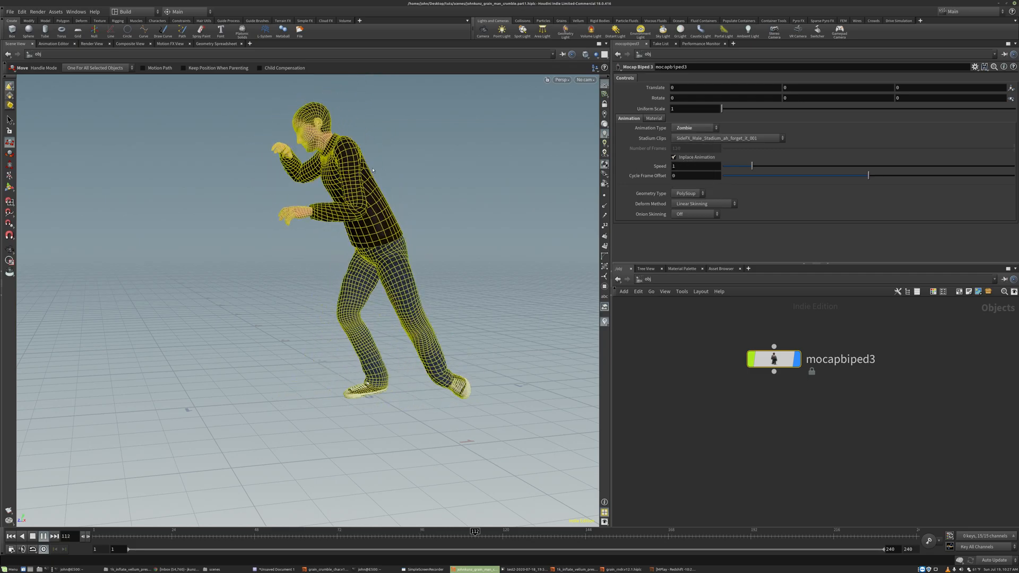
{"action": "key", "text": "Escape"}
{"action": "key", "text": "t"}
Set the mocap character's animation type to Injured, play back the motion and return to the first frame
{"action": "left_click", "coordinate": [694, 128]}
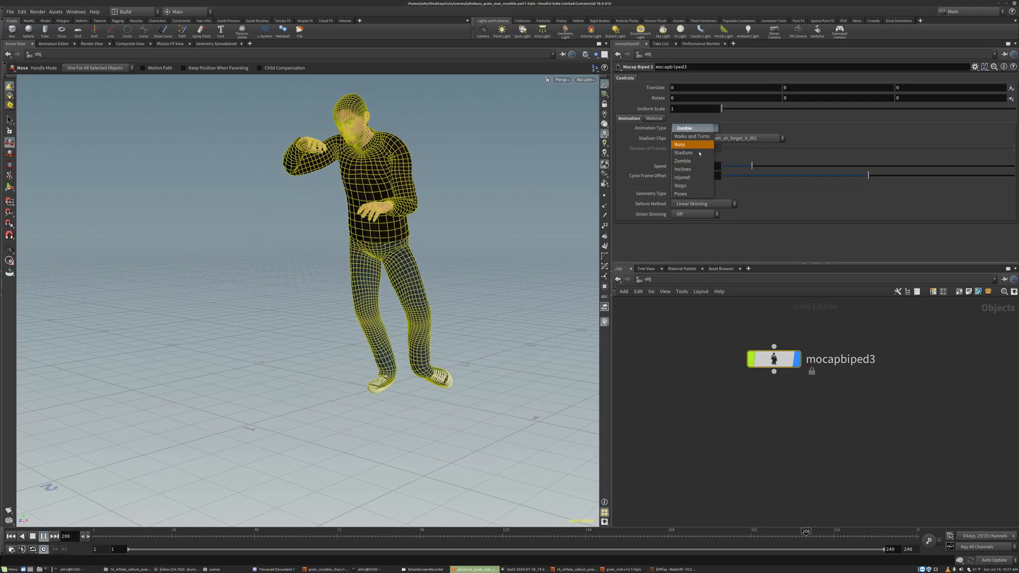
{"action": "left_click", "coordinate": [683, 178]}
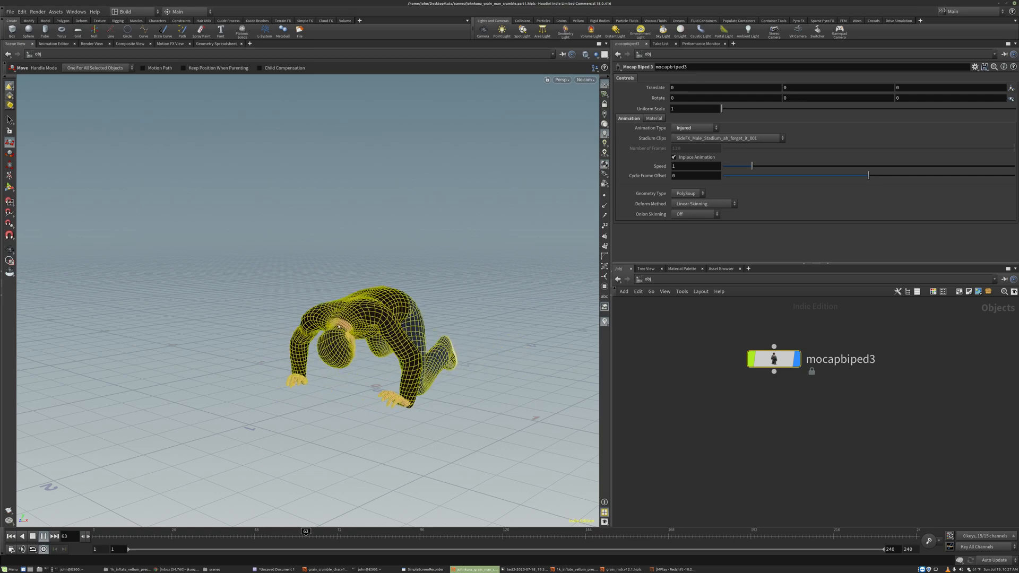
{"action": "key", "text": "Up"}
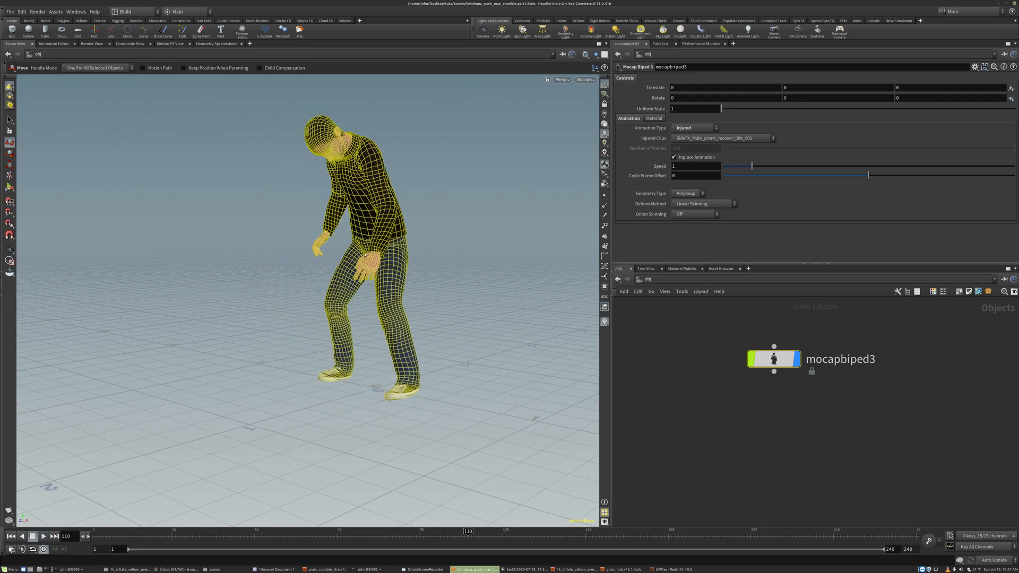
{"action": "key", "text": "ctrl+Up"}
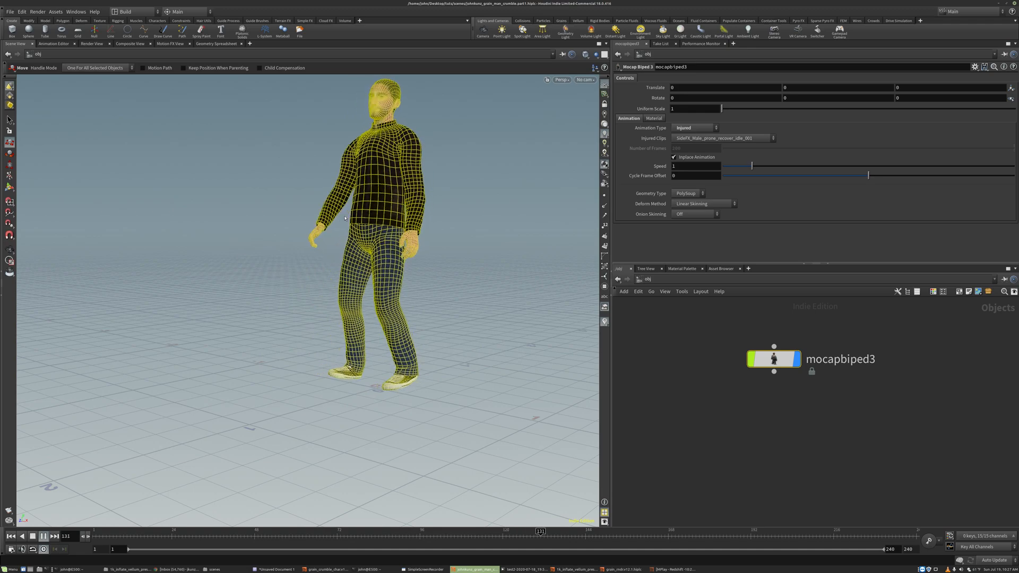
{"action": "key", "text": "ctrl+Up"}
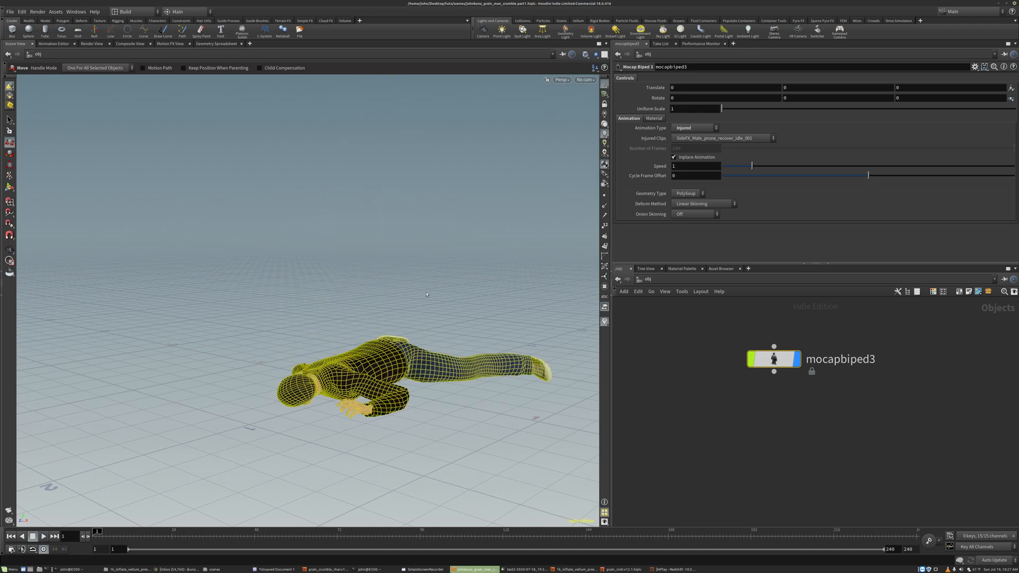
Keep the Injured animation type and set the injured clip to SideFX_Male_walk_fall_recover_v001
{"action": "left_click_drag", "start_coordinate": [774, 360], "coordinate": [749, 356]}
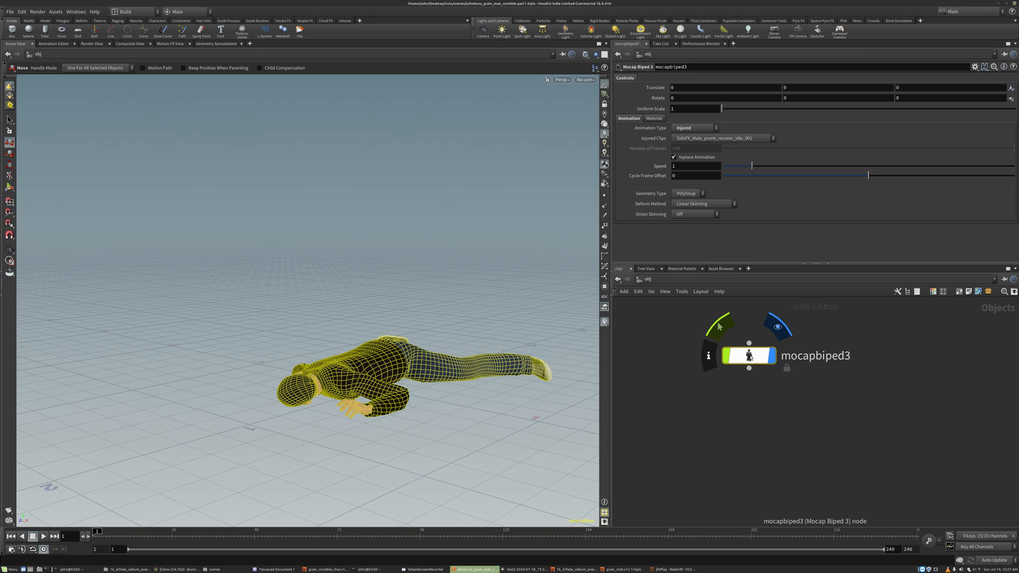
{"action": "left_click_drag", "start_coordinate": [748, 356], "coordinate": [747, 342]}
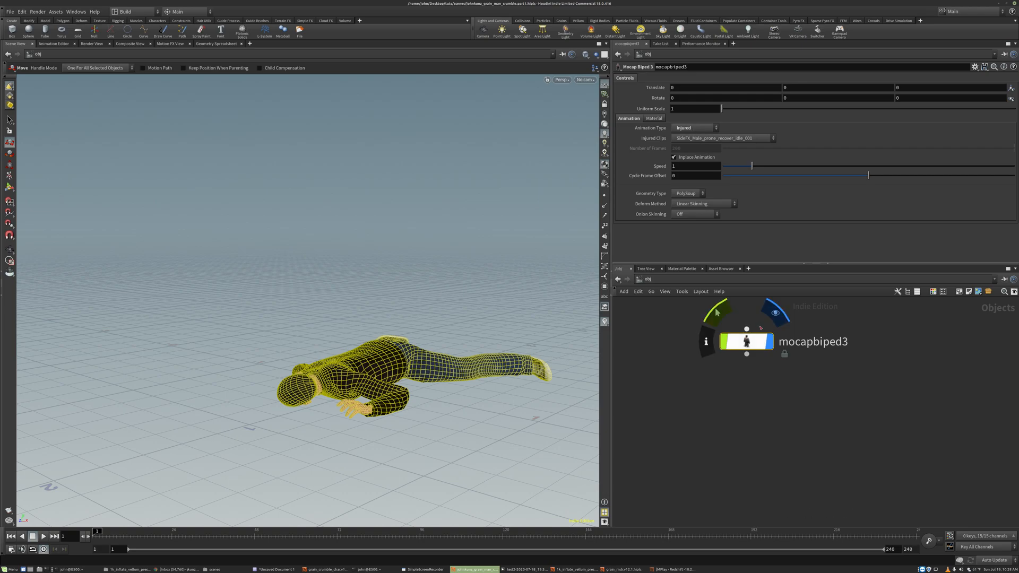
{"action": "left_click", "coordinate": [683, 128]}
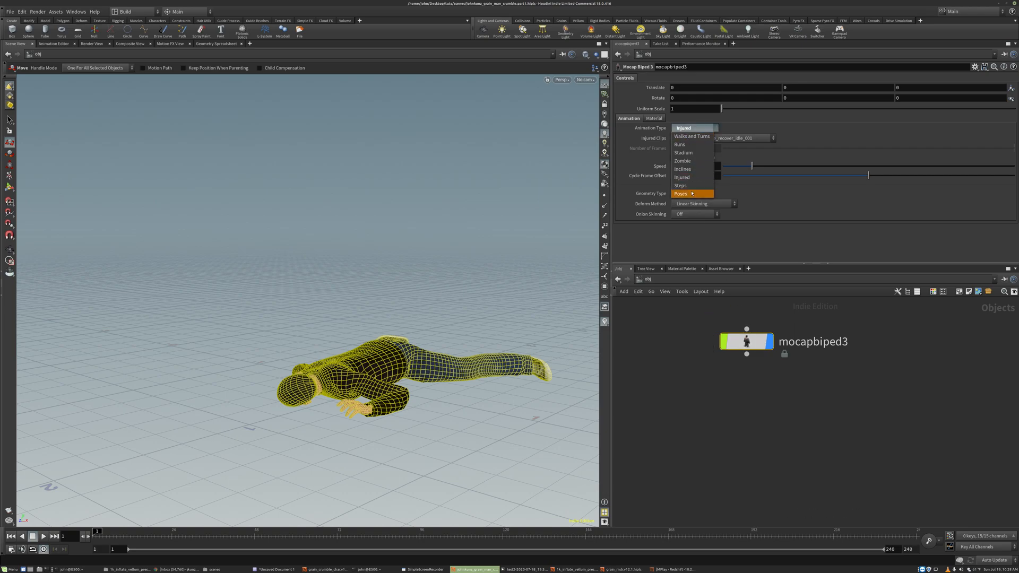
{"action": "left_click", "coordinate": [682, 177]}
{"action": "left_click", "coordinate": [735, 139]}
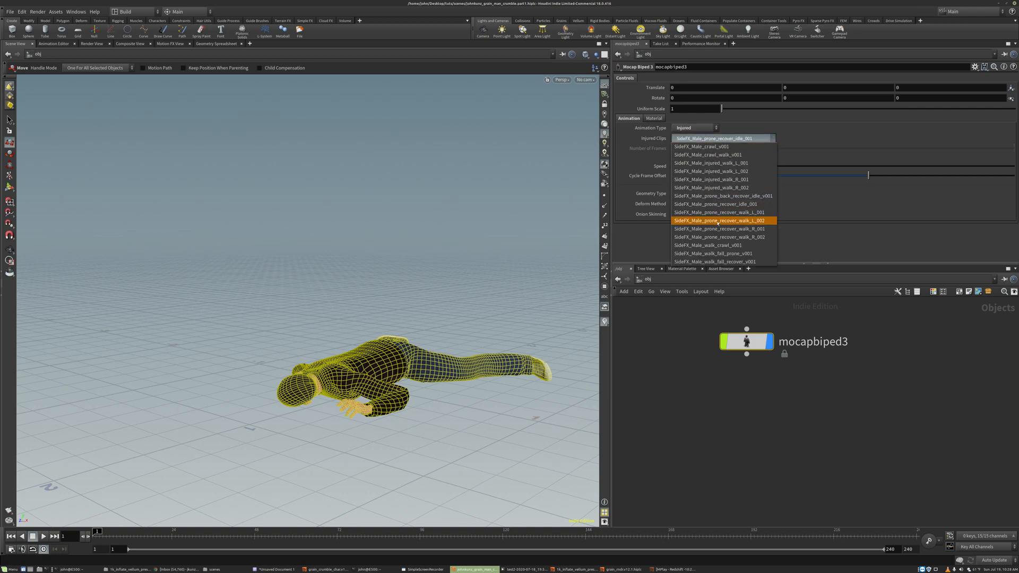
{"action": "left_click", "coordinate": [717, 262]}
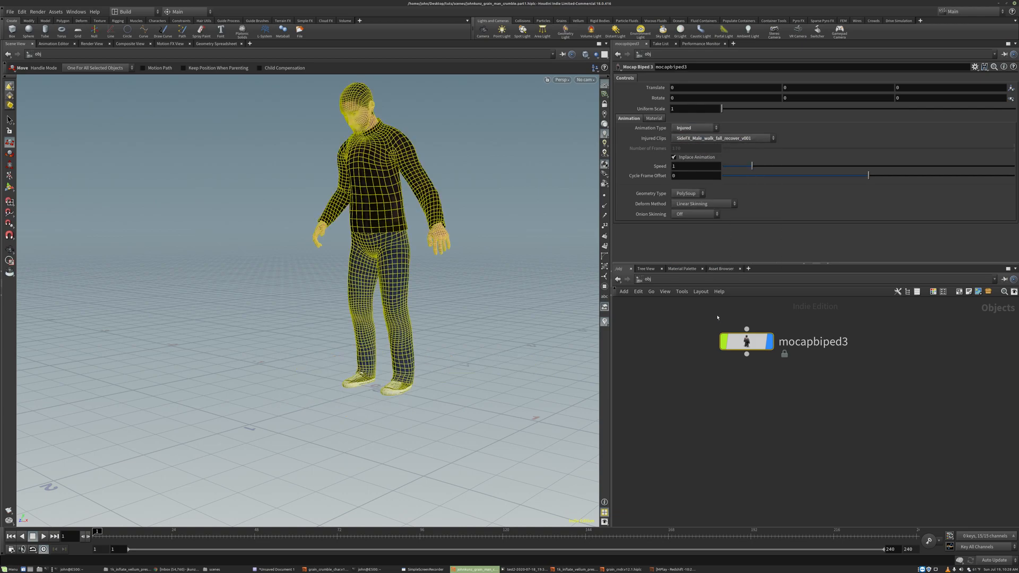
Deselect the character, play back its walk-fall-recover motion from several angles and return to the first frame
{"action": "left_click", "coordinate": [689, 366]}
{"action": "key", "text": "Up"}
{"action": "left_click_drag", "start_coordinate": [457, 207], "coordinate": [433, 206], "text": "alt"}
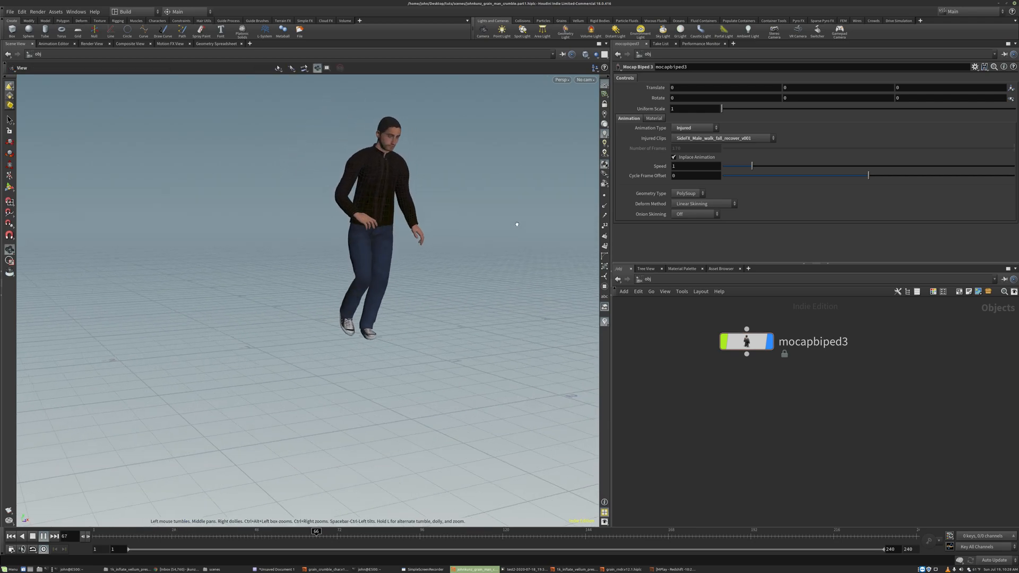
{"action": "left_click_drag", "start_coordinate": [494, 228], "coordinate": [353, 236]}
{"action": "key", "text": "ctrl+Up"}
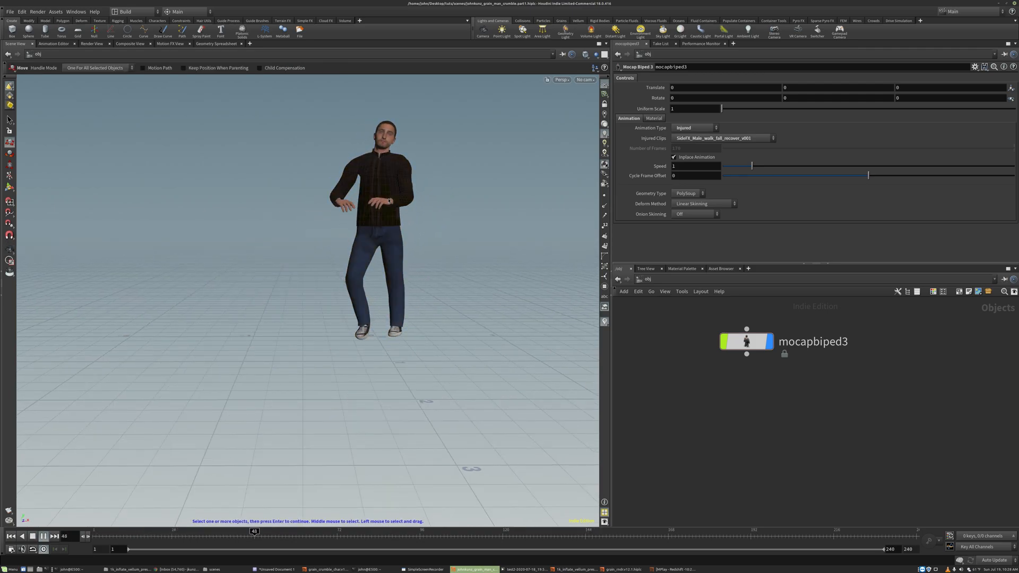
{"action": "key", "text": "ctrl+Up"}
{"action": "key", "text": "Up"}
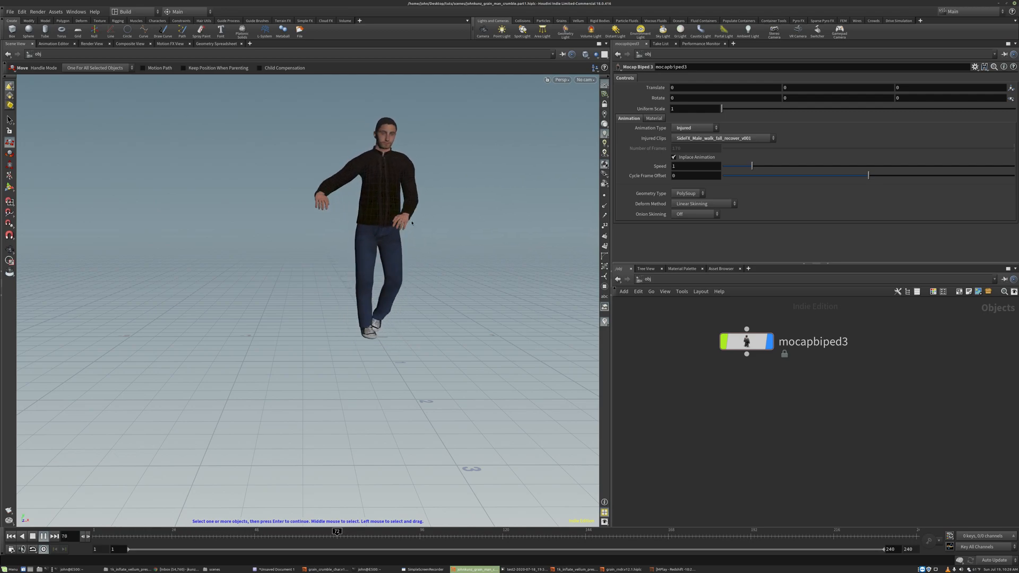
{"action": "key", "text": "ctrl+Up"}
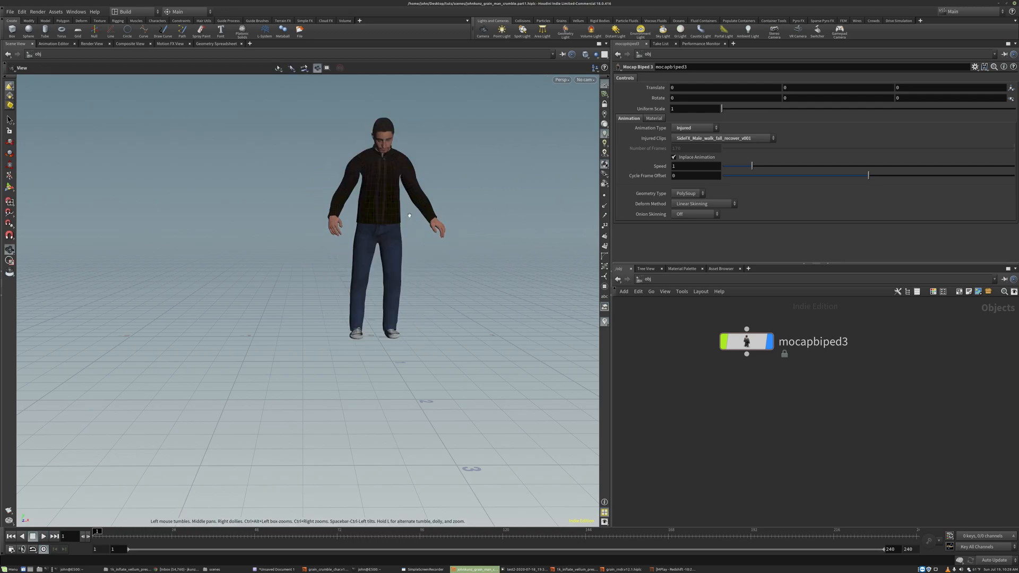
Turn off in-place animation for the mocap character, play back its travelling motion and return to the first frame
{"action": "left_click_drag", "start_coordinate": [403, 216], "coordinate": [339, 214], "text": "alt"}
{"action": "left_click", "coordinate": [674, 157]}
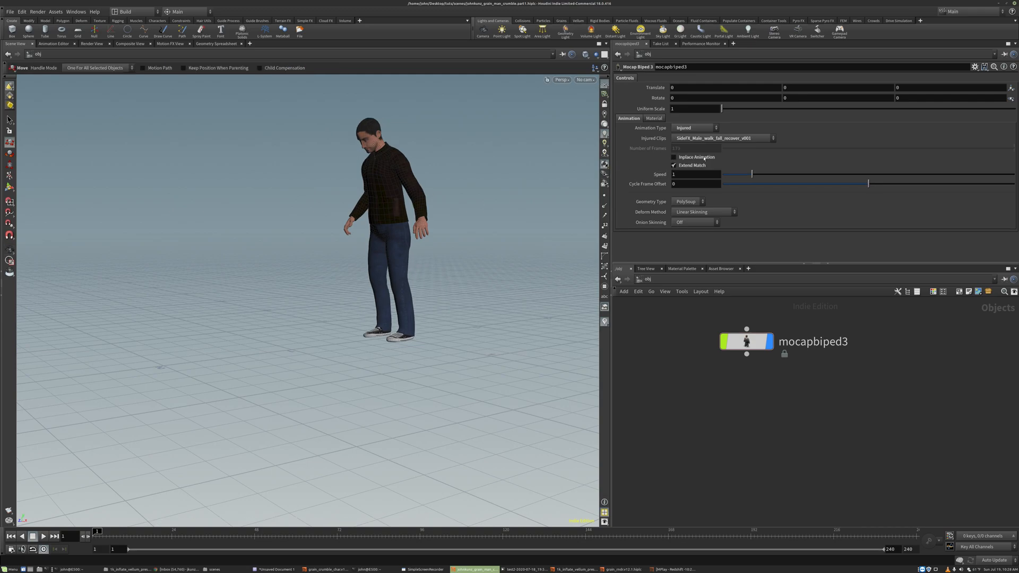
{"action": "key", "text": "Up"}
{"action": "key", "text": "Escape"}
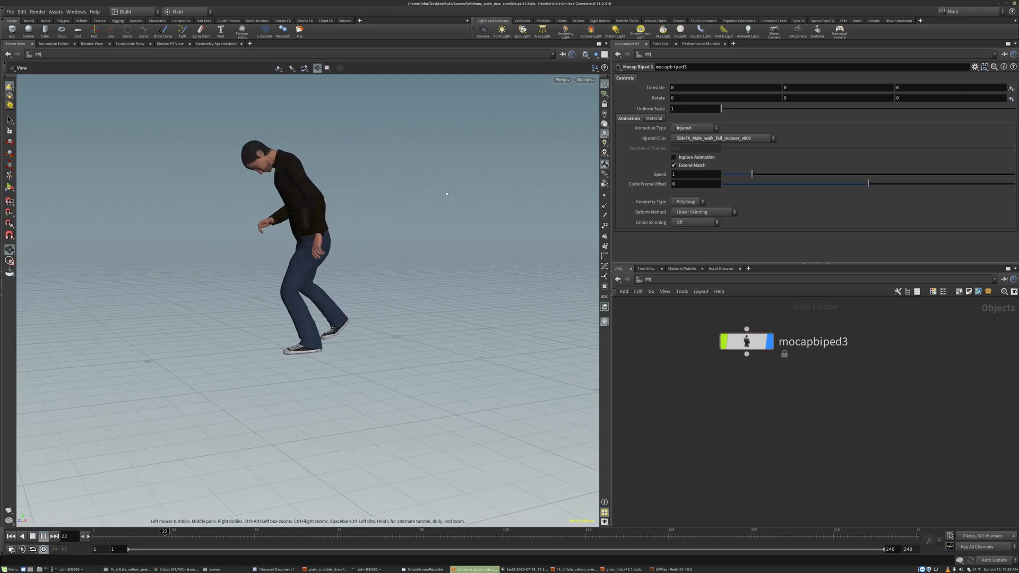
{"action": "key", "text": "t"}
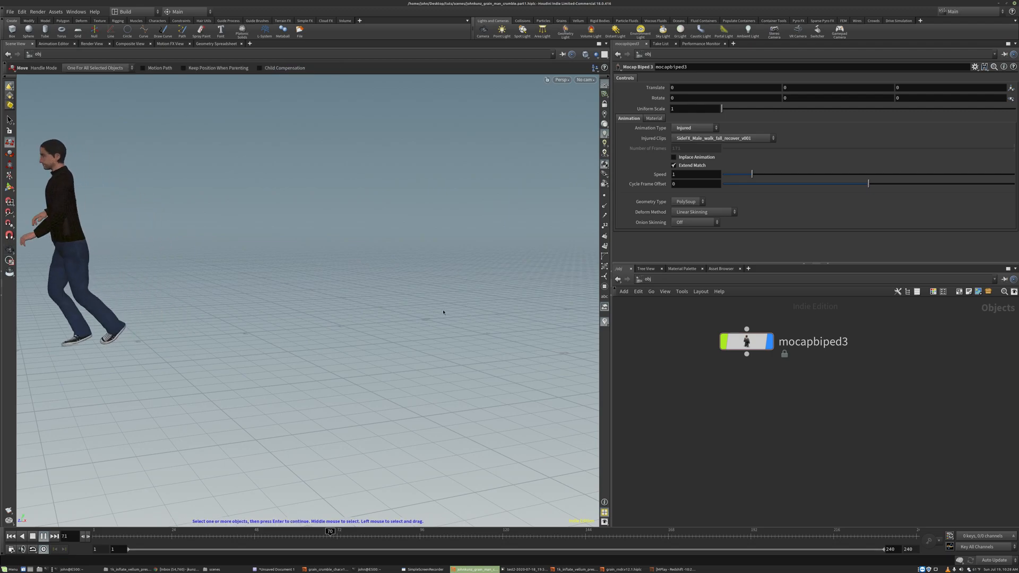
{"action": "key", "text": "ctrl+Up"}
{"action": "key", "text": "Escape"}
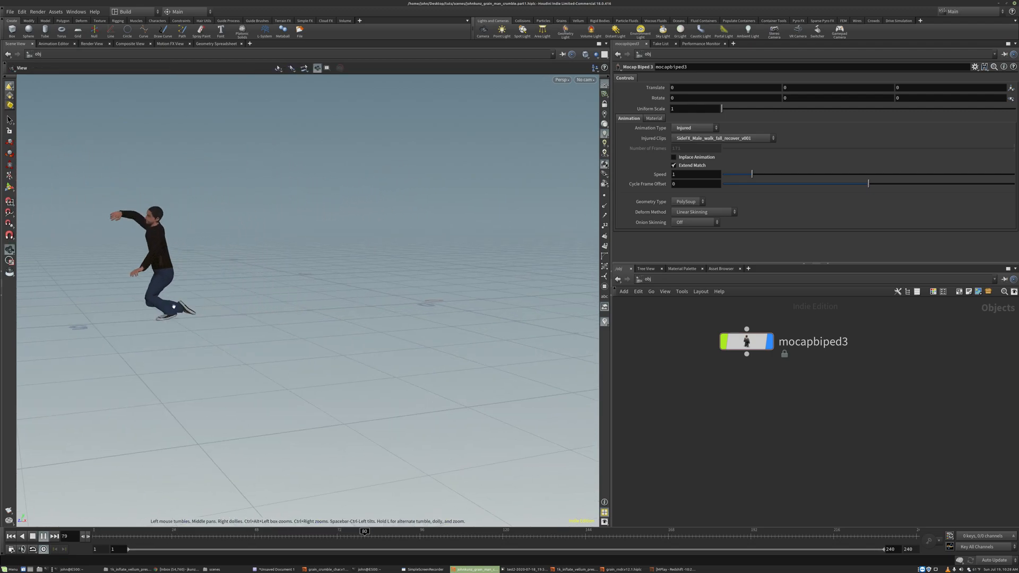
{"action": "key", "text": "t"}
{"action": "key", "text": "ctrl+Up"}
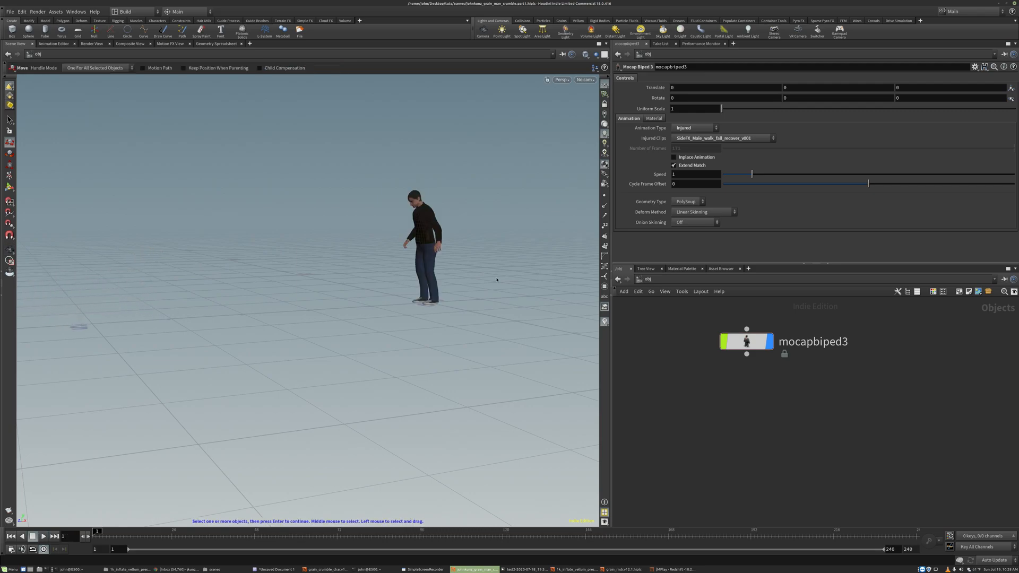
Examine the node network inside the mocap character and the convert1 node inside geo_skin, then return to object level
{"action": "double_click", "coordinate": [747, 342]}
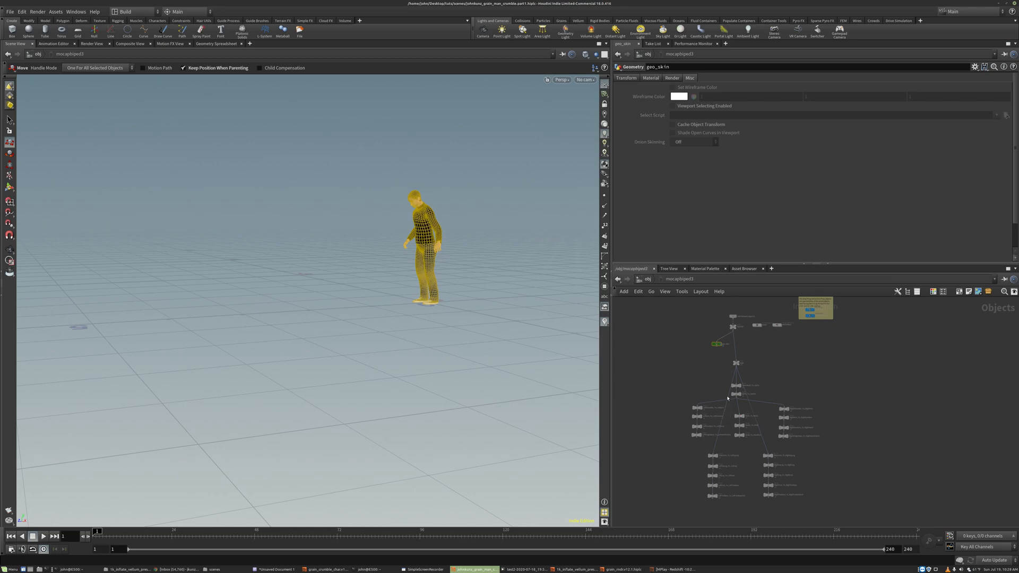
{"action": "scroll", "coordinate": [728, 398], "scroll_direction": "up", "scroll_amount": 3}
{"action": "scroll", "coordinate": [738, 388], "scroll_direction": "up", "scroll_amount": 3}
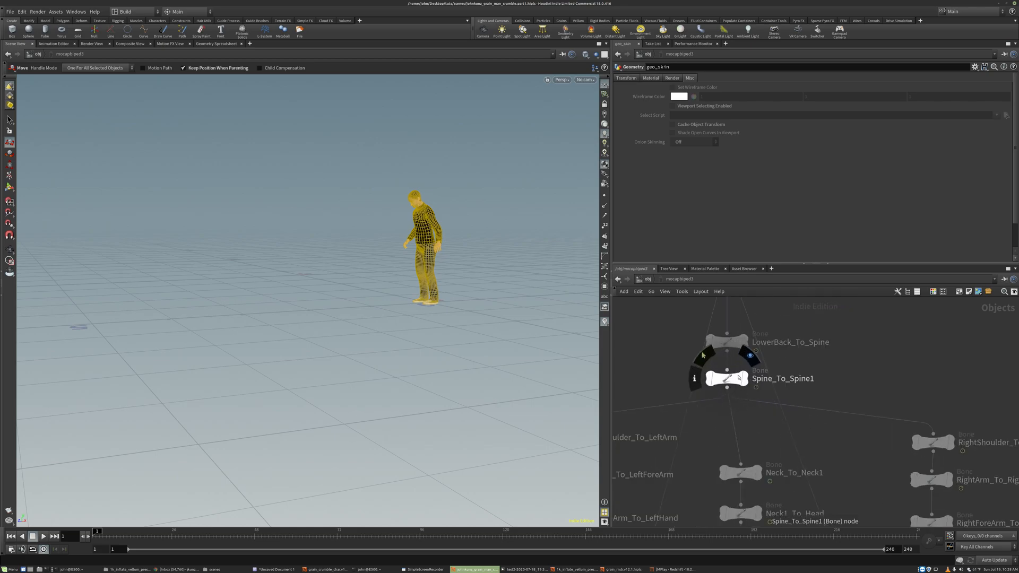
{"action": "scroll", "coordinate": [733, 375], "scroll_direction": "down", "scroll_amount": 5}
{"action": "scroll", "coordinate": [701, 365], "scroll_direction": "up", "scroll_amount": 4}
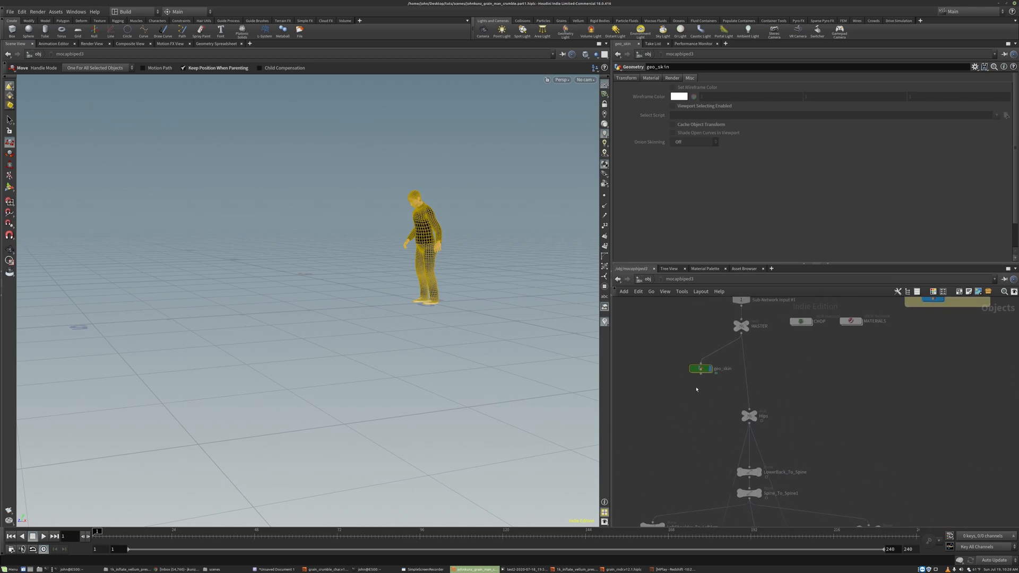
{"action": "double_click", "coordinate": [705, 363]}
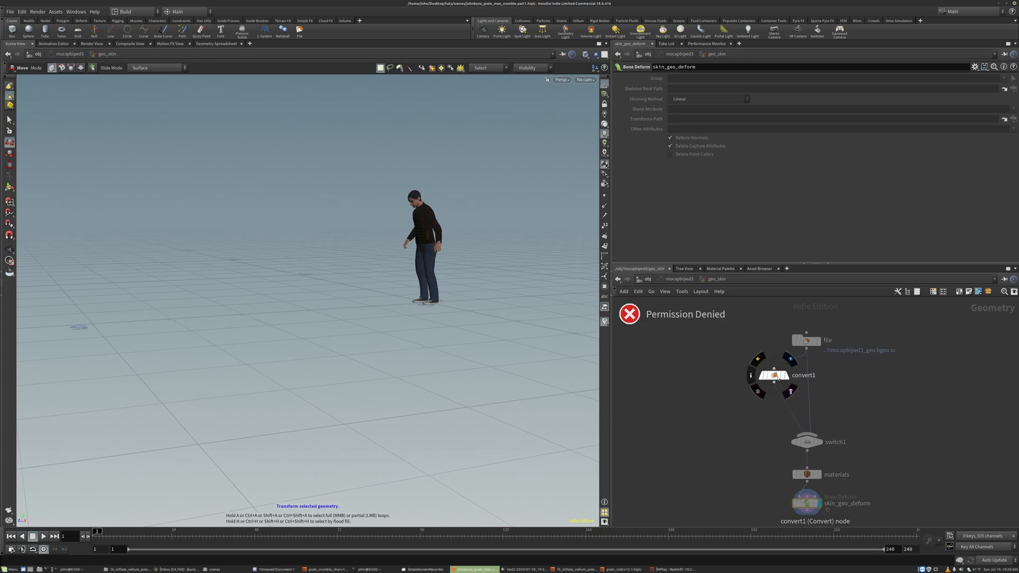
{"action": "left_click", "coordinate": [777, 377]}
{"action": "scroll", "coordinate": [669, 321], "scroll_direction": "down", "scroll_amount": 2}
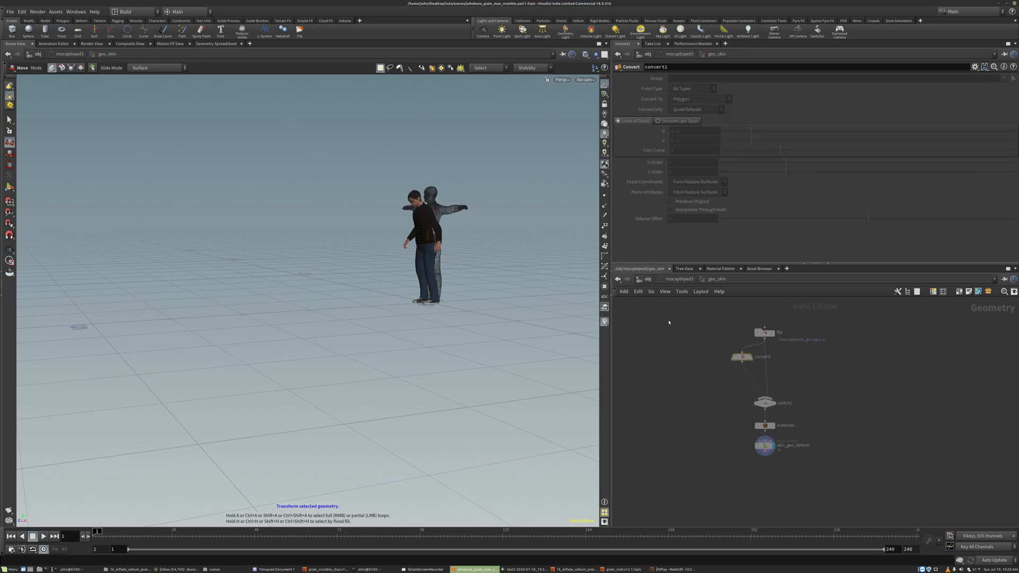
{"action": "middle_click_drag", "start_coordinate": [679, 358], "coordinate": [656, 349]}
{"action": "left_click", "coordinate": [649, 279]}
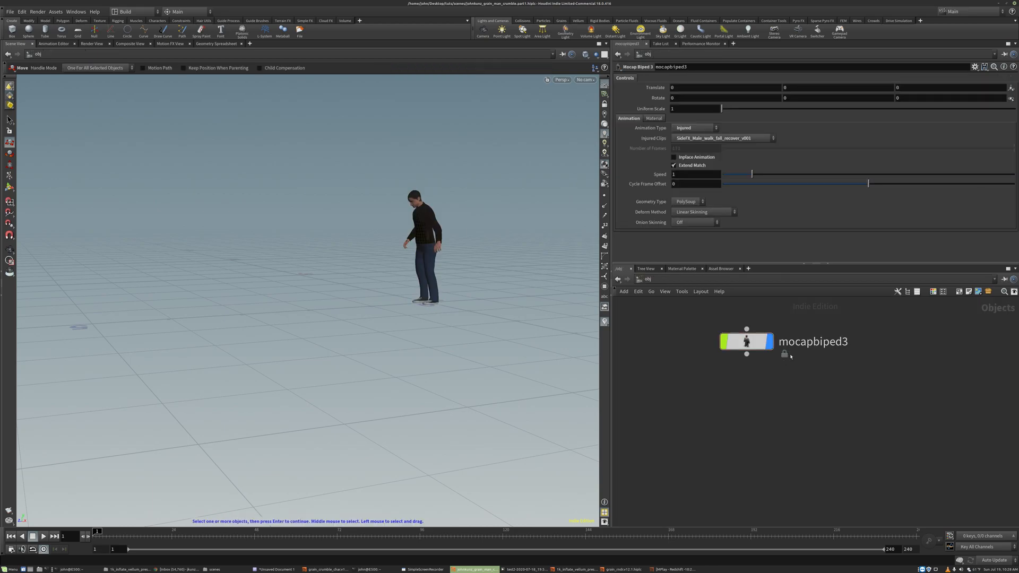
Look inside geo_skin again for its skin_geo_deform output, view the character up close and return to object level
{"action": "double_click", "coordinate": [753, 343]}
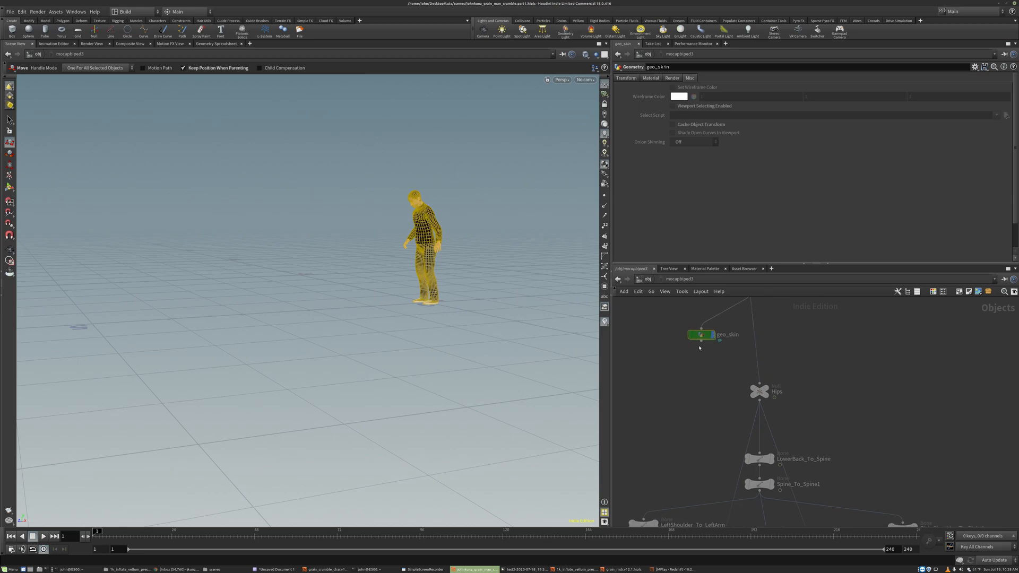
{"action": "scroll", "coordinate": [701, 335], "scroll_direction": "up", "scroll_amount": 2}
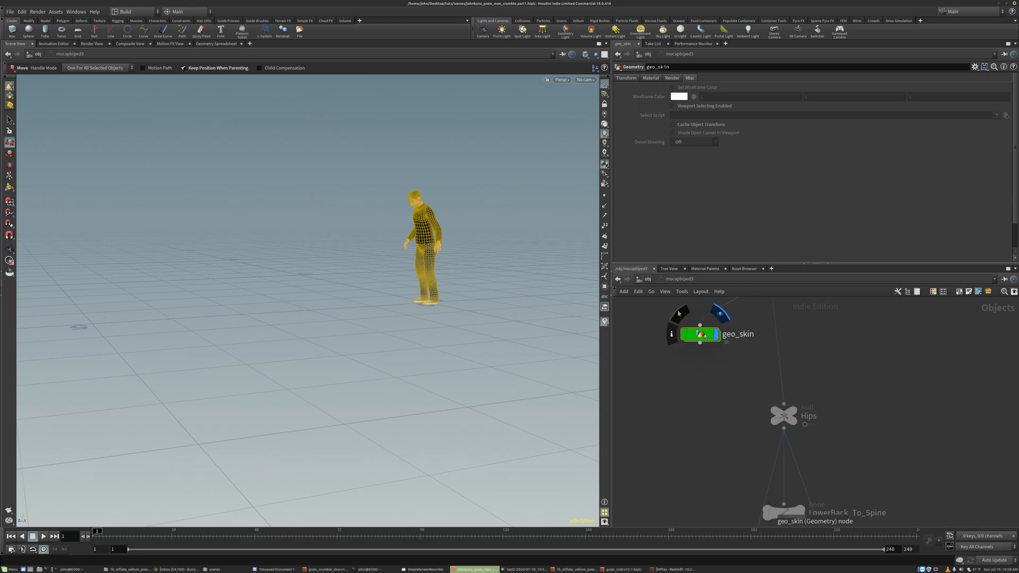
{"action": "double_click", "coordinate": [701, 335]}
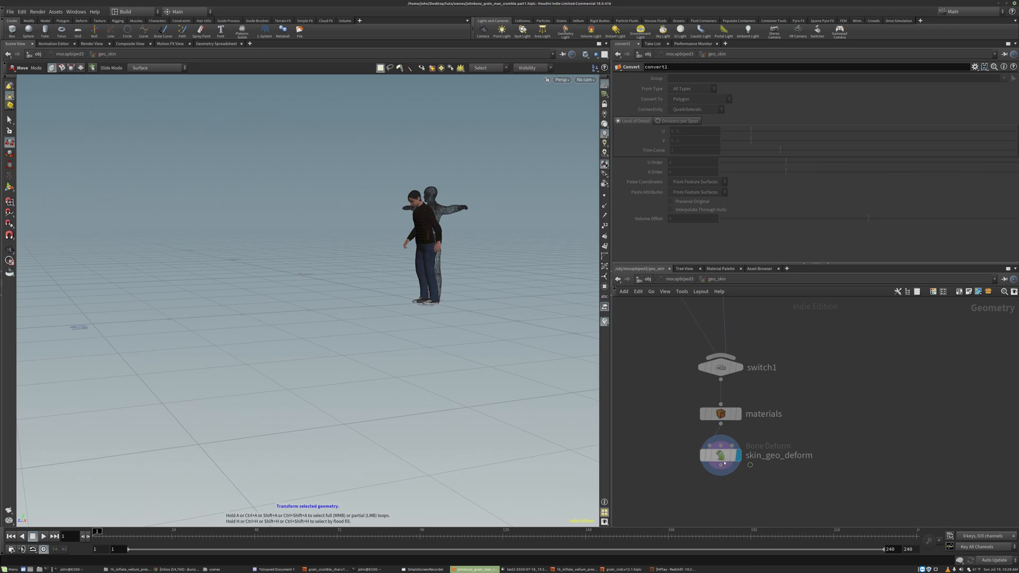
{"action": "left_click_drag", "start_coordinate": [416, 197], "coordinate": [518, 242], "text": "alt"}
{"action": "right_click_drag", "start_coordinate": [388, 251], "coordinate": [458, 242]}
{"action": "middle_click_drag", "start_coordinate": [457, 242], "coordinate": [433, 260]}
{"action": "left_click_drag", "start_coordinate": [432, 261], "coordinate": [428, 222]}
{"action": "right_click_drag", "start_coordinate": [427, 223], "coordinate": [484, 198]}
{"action": "left_click_drag", "start_coordinate": [416, 228], "coordinate": [377, 218]}
{"action": "left_click", "coordinate": [647, 280]}
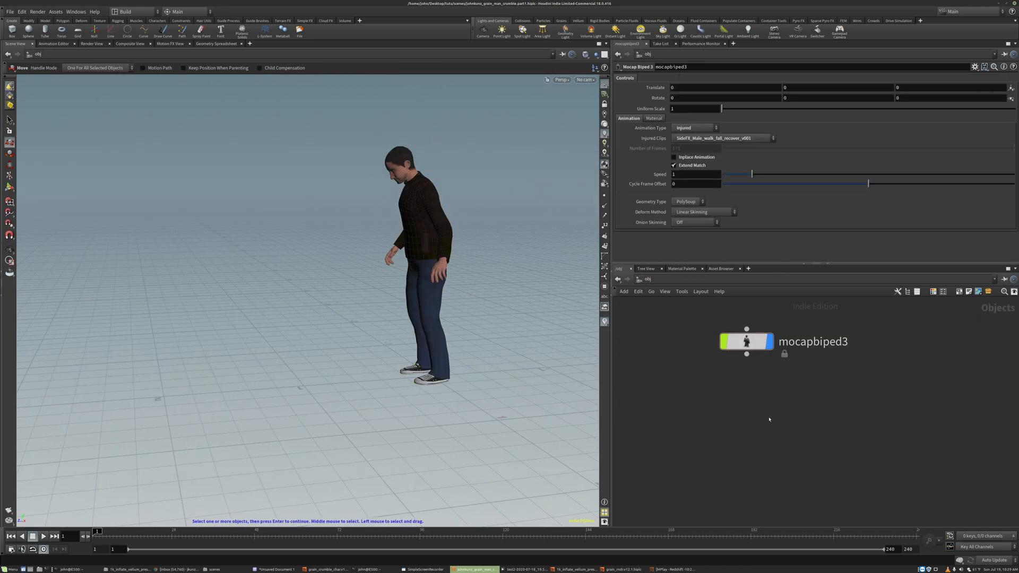
Add a Geometry object below the mocap character and name it walk_man
{"action": "key", "text": "Tab"}
{"action": "key", "text": "Escape"}
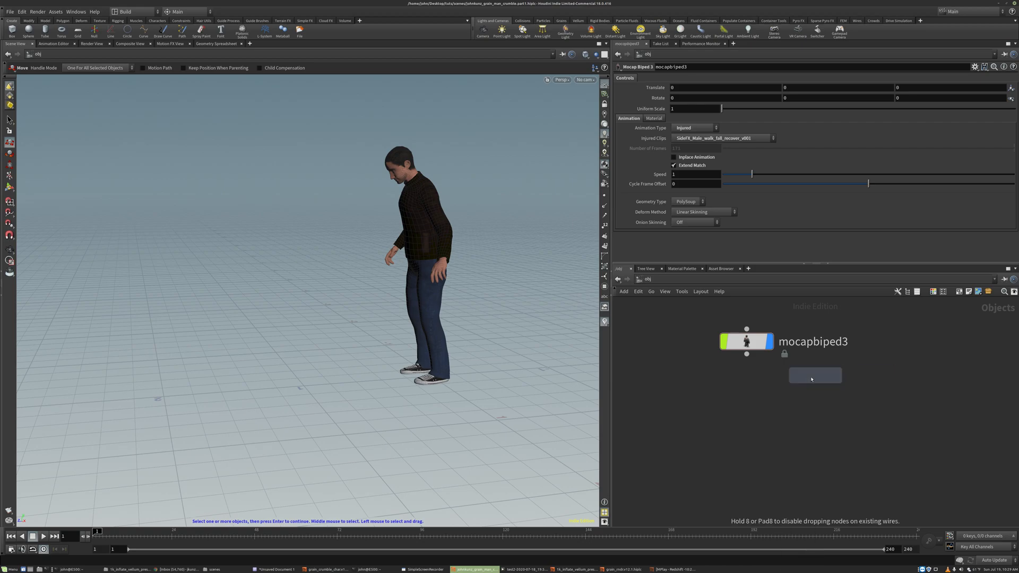
{"action": "left_click", "coordinate": [759, 399]}
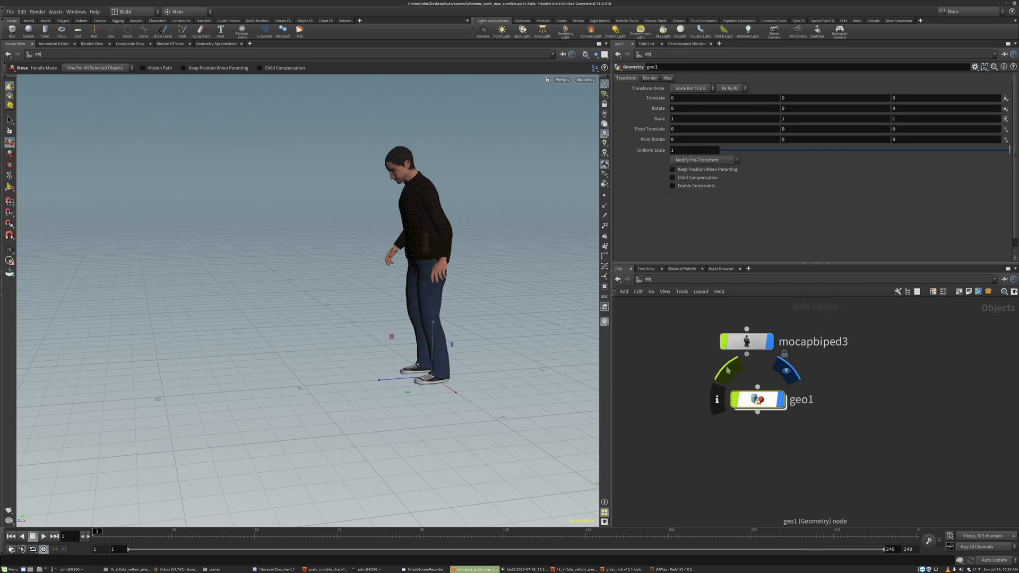
{"action": "double_click", "coordinate": [788, 402]}
{"action": "type", "text": "walk_man"}
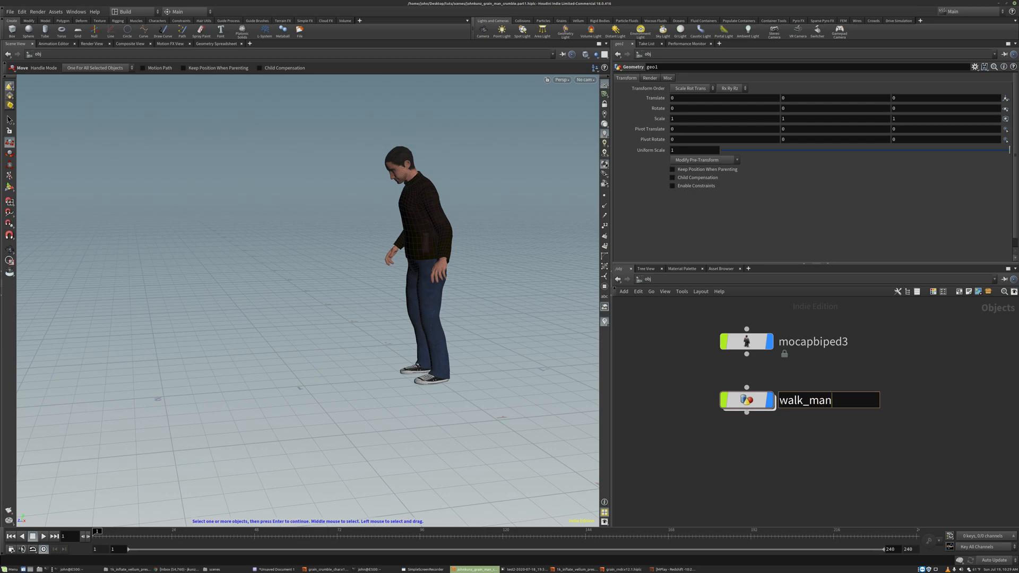
{"action": "key", "text": "Return"}
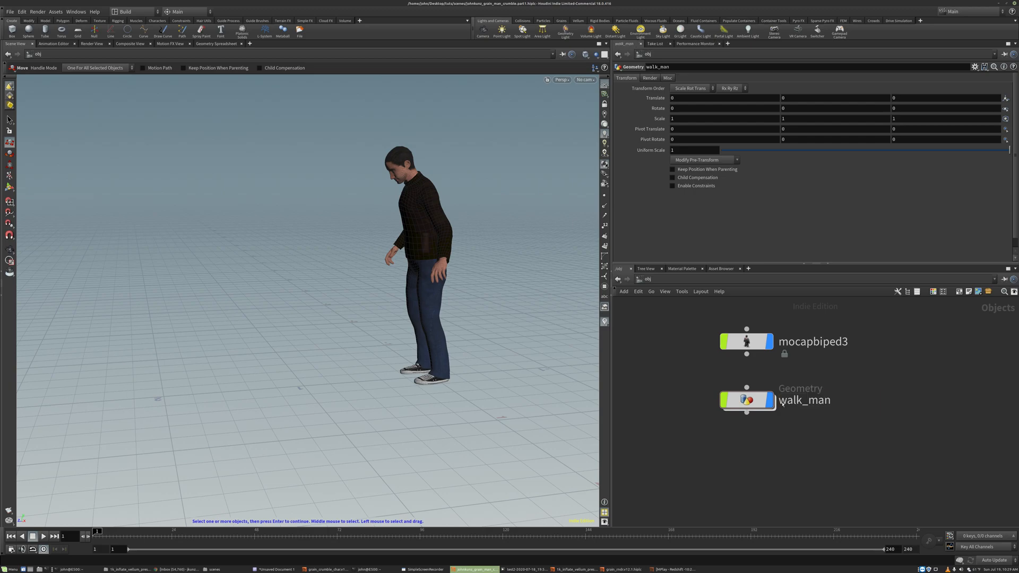
Rename the mocap character object to load_char_animation and hide it from the viewport
{"action": "left_click", "coordinate": [746, 341]}
{"action": "double_click", "coordinate": [794, 342]}
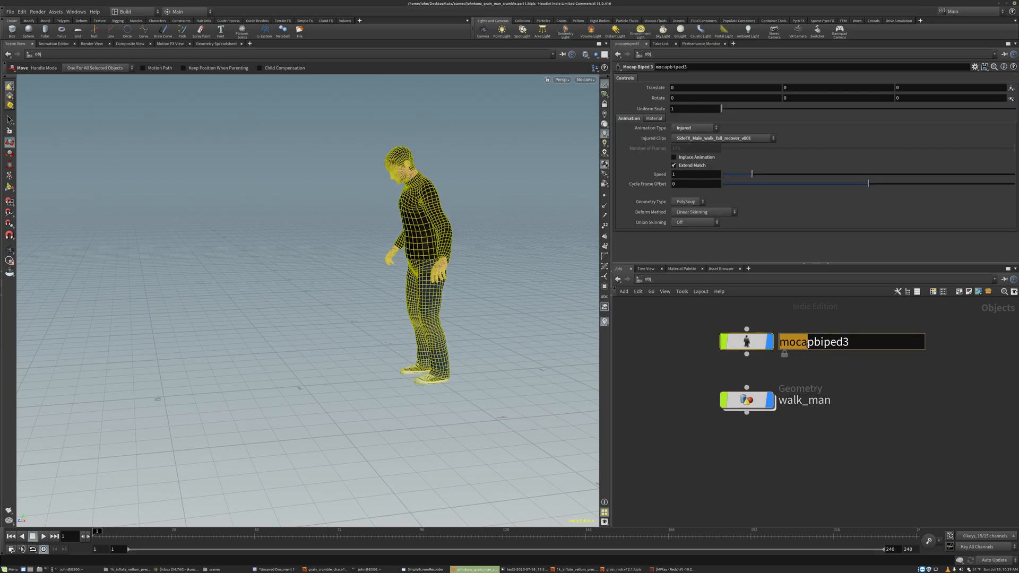
{"action": "triple_click", "coordinate": [807, 344]}
{"action": "type", "text": "load_char_ani"}
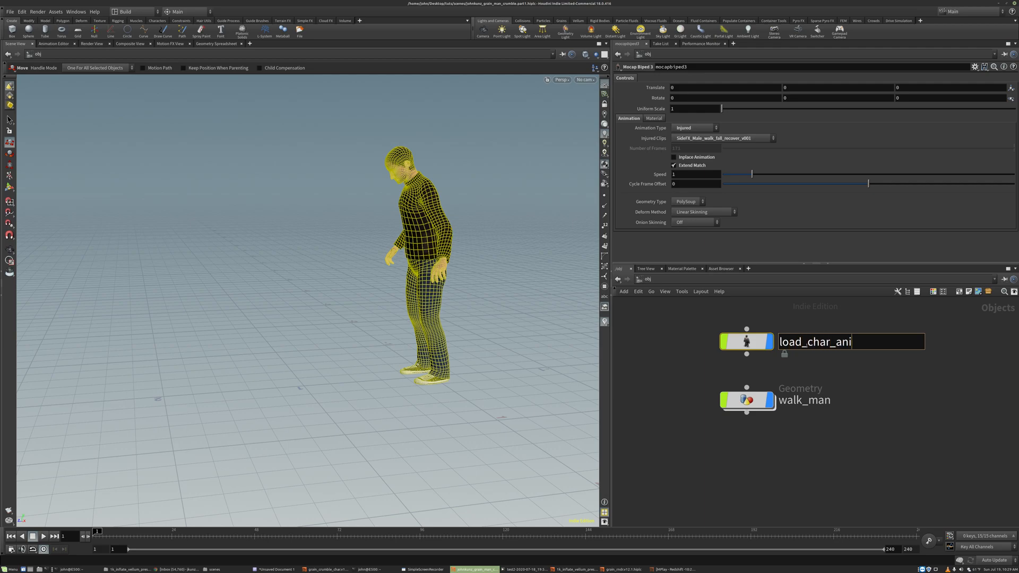
{"action": "type", "text": "mation"}
{"action": "key", "text": "Return"}
{"action": "mouse_move", "coordinate": [762, 341]}
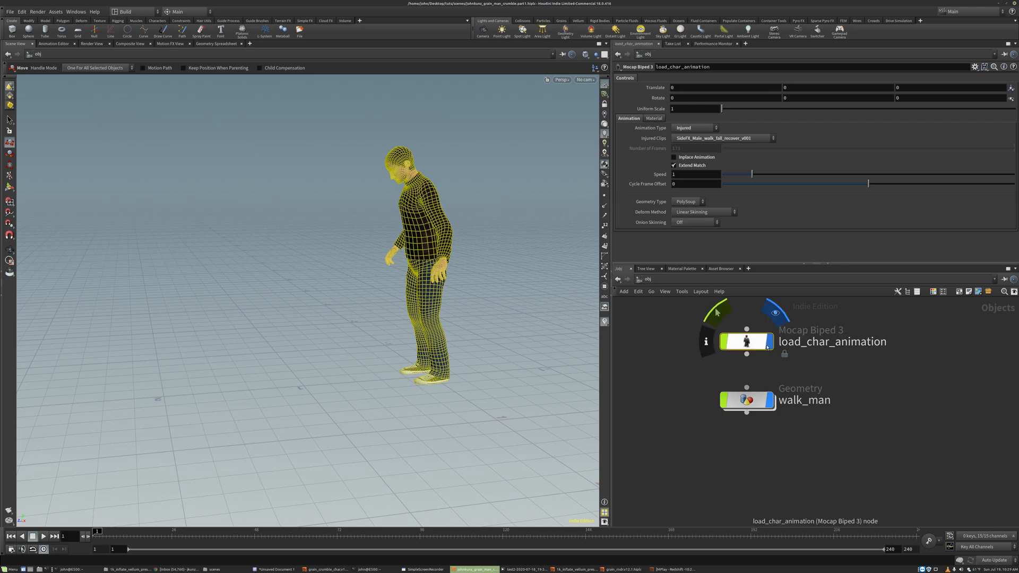
Add an Object Merge node inside the walk_man object
{"action": "double_click", "coordinate": [746, 400]}
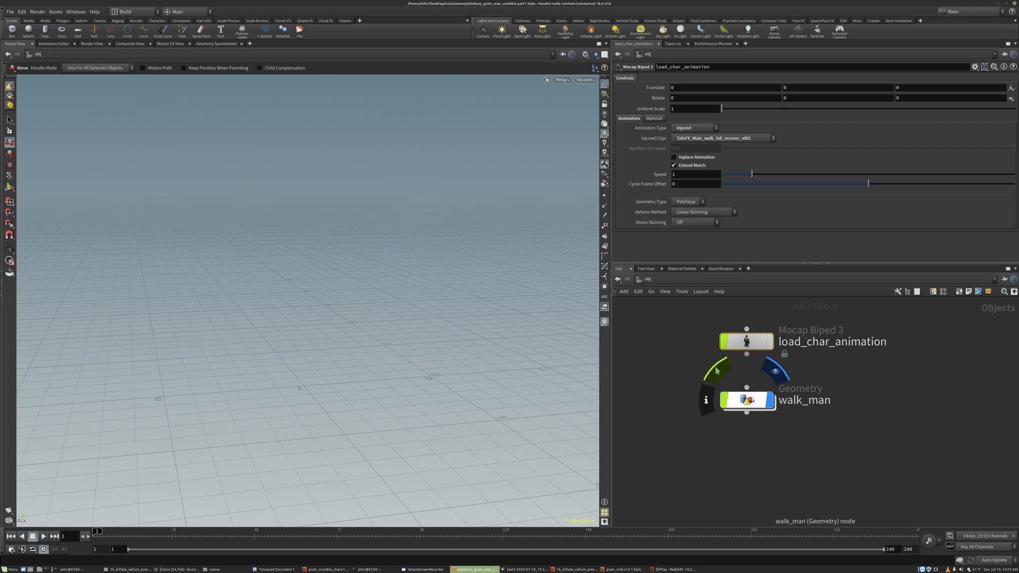
{"action": "key", "text": "Tab"}
{"action": "type", "text": "ob"}
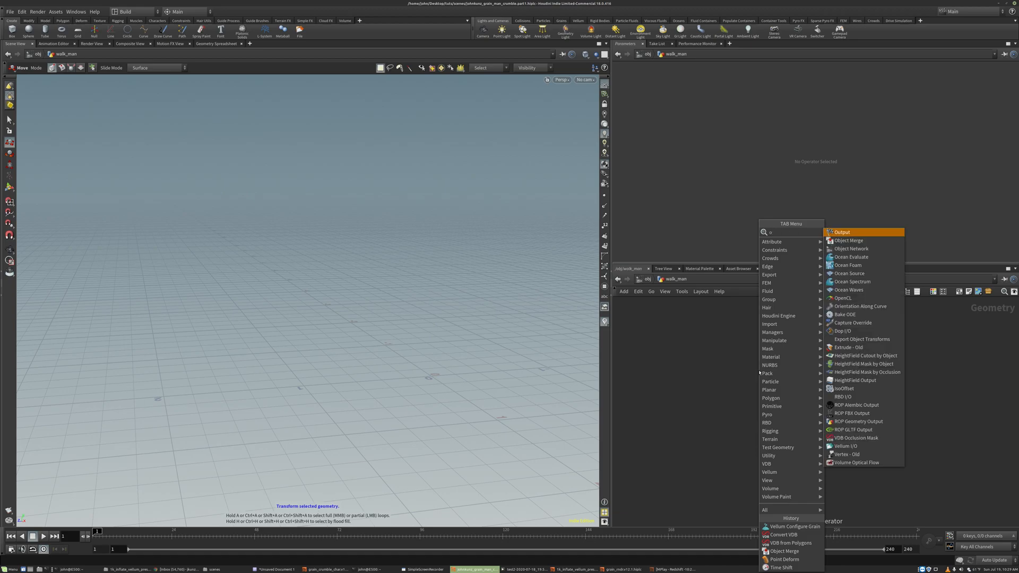
{"action": "key", "text": "Return"}
{"action": "left_click", "coordinate": [759, 372]}
{"action": "left_click_drag", "start_coordinate": [759, 372], "coordinate": [729, 353]}
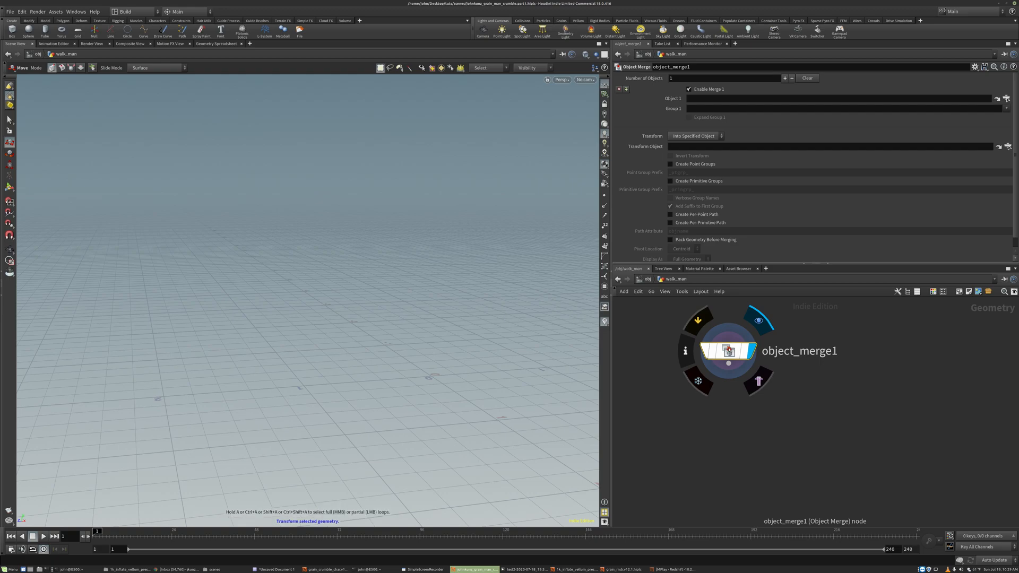
{"action": "left_click", "coordinate": [731, 351]}
Set Object 1 of the Object Merge to skin_geo_deform in load_char_animation's geo_skin, exported as a relative path
{"action": "left_click", "coordinate": [1006, 99]}
{"action": "left_click_drag", "start_coordinate": [963, 28], "coordinate": [678, 116]}
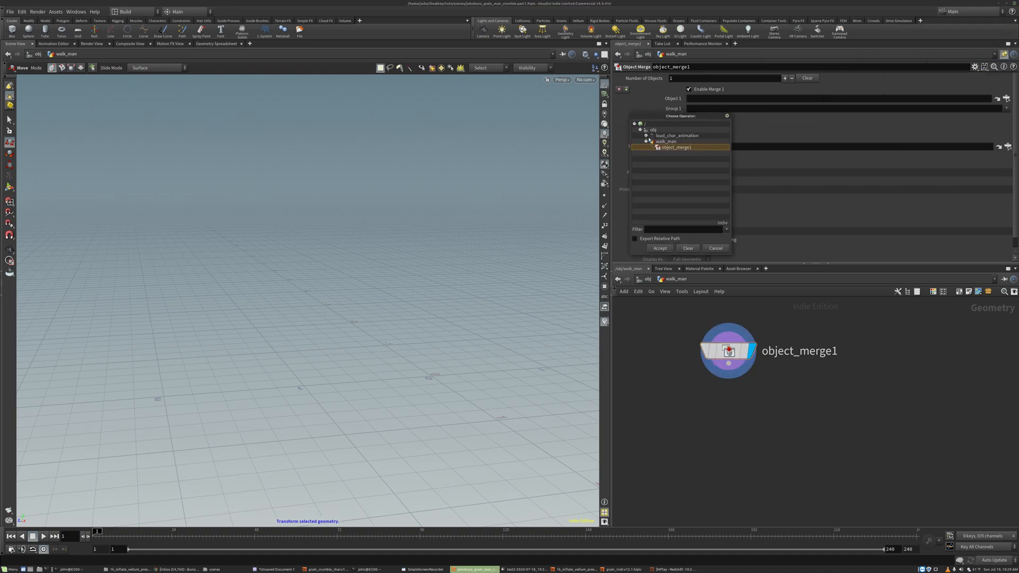
{"action": "left_click", "coordinate": [646, 135]}
{"action": "scroll", "coordinate": [659, 165], "scroll_direction": "down", "scroll_amount": 5}
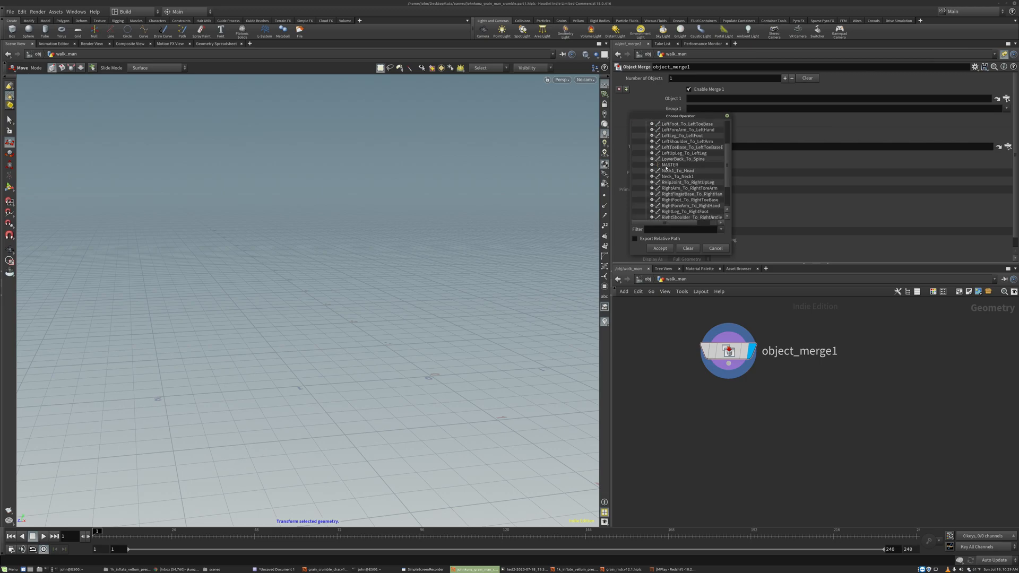
{"action": "left_click", "coordinate": [651, 205]}
{"action": "scroll", "coordinate": [674, 204], "scroll_direction": "down", "scroll_amount": 2}
{"action": "left_click", "coordinate": [687, 199]}
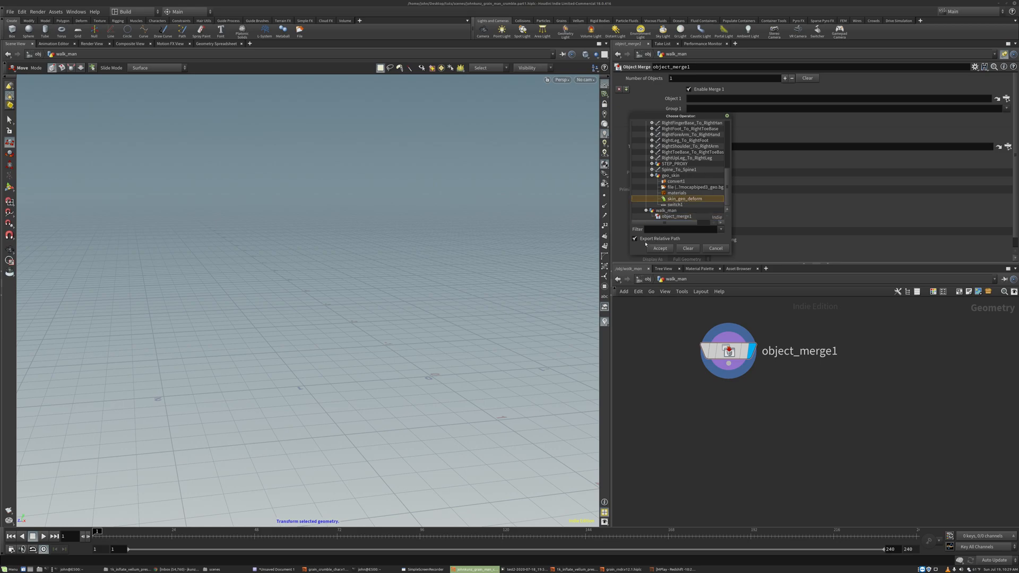
{"action": "left_click", "coordinate": [661, 248]}
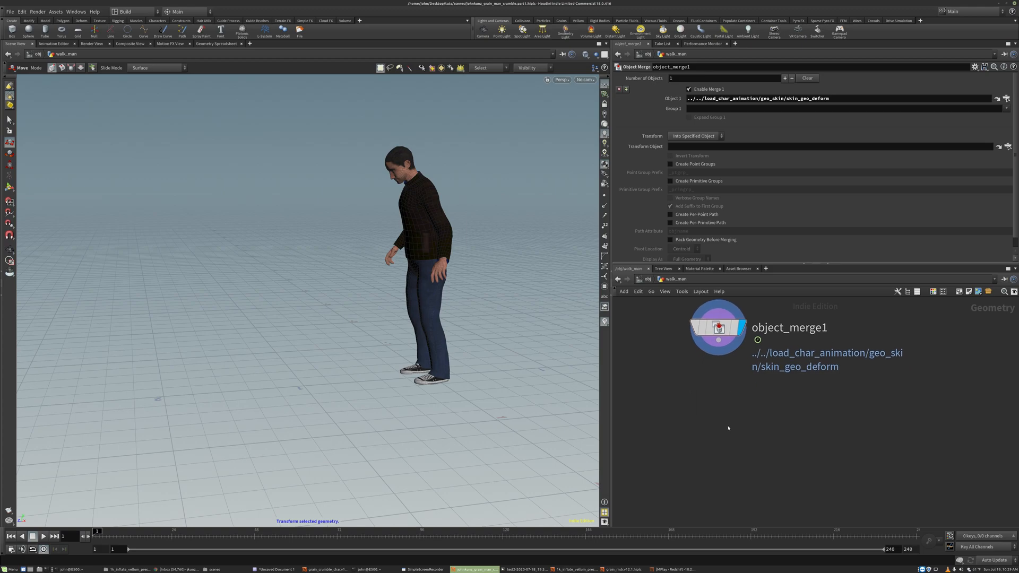
Play back the merged character's motion inside walk_man and return to the first frame
{"action": "scroll", "coordinate": [726, 430], "scroll_direction": "down", "scroll_amount": 3}
{"action": "key", "text": "space"}
{"action": "right_click_drag", "start_coordinate": [432, 300], "coordinate": [379, 334]}
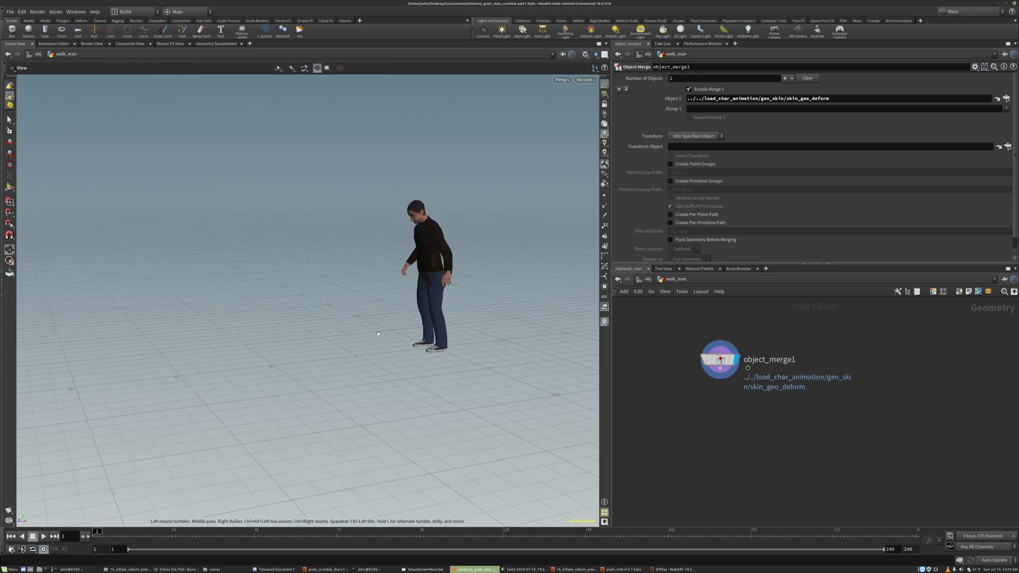
{"action": "key", "text": "Up"}
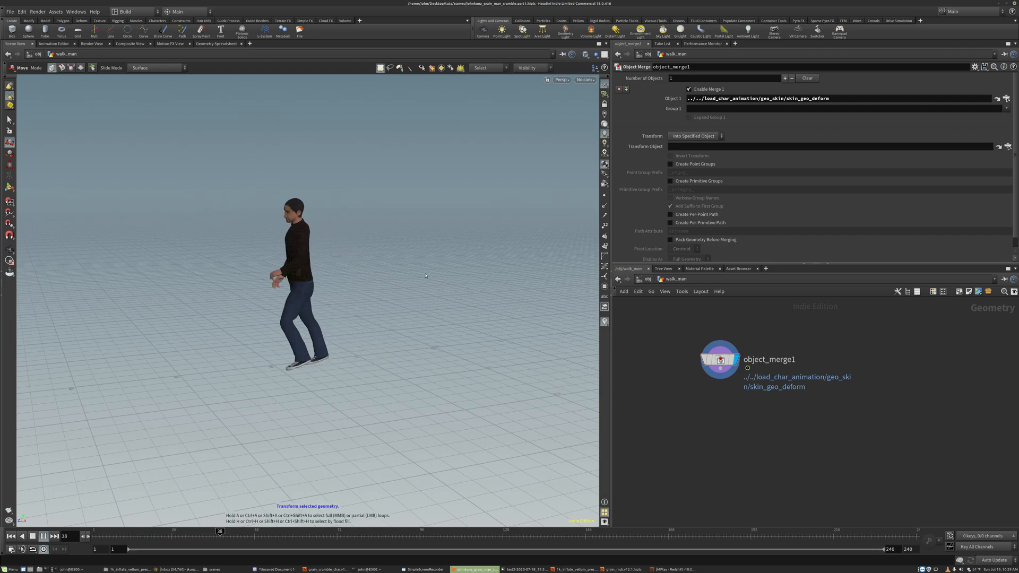
{"action": "key", "text": "ctrl+Up"}
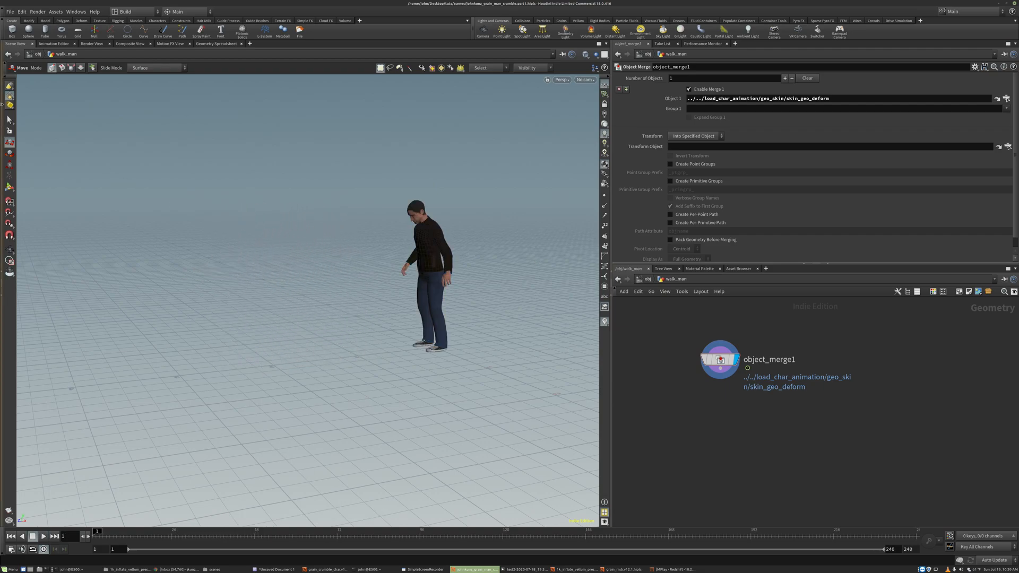
Select the character's head and upper-torso points and move them about 0.66 in Y and 0.31 in Z
{"action": "right_click", "coordinate": [9, 97]}
{"action": "left_click", "coordinate": [10, 120]}
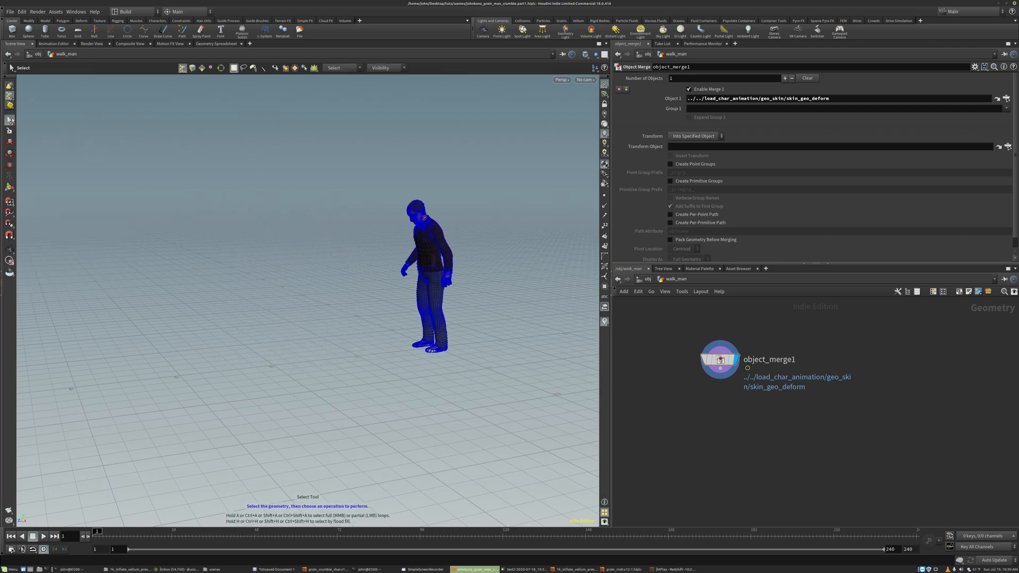
{"action": "left_click_drag", "start_coordinate": [337, 163], "coordinate": [478, 244]}
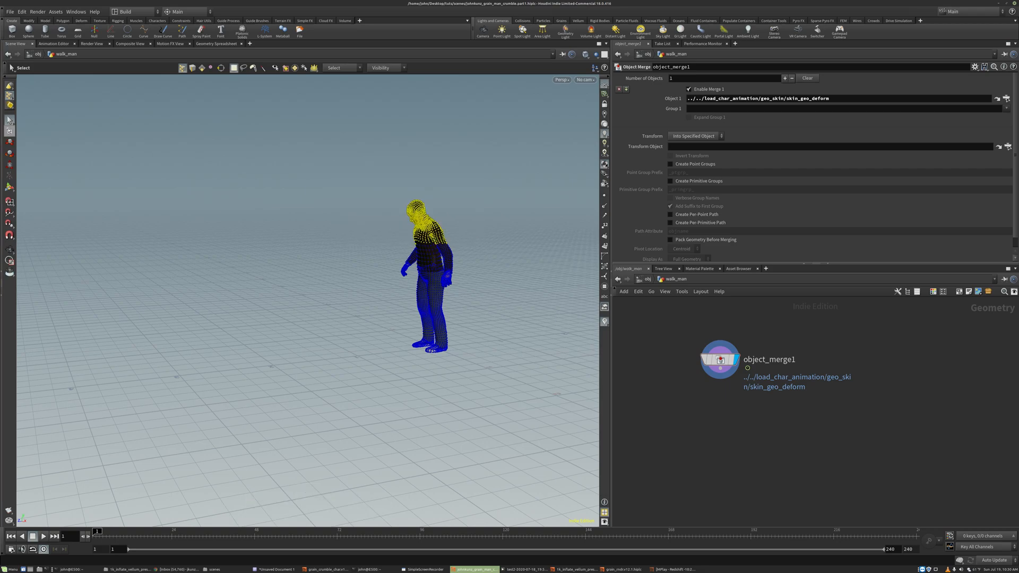
{"action": "key", "text": "t"}
{"action": "left_click_drag", "start_coordinate": [416, 211], "coordinate": [390, 157]}
Play back the animation to check how the moved upper-body points follow the character
{"action": "key", "text": "Escape"}
{"action": "left_click_drag", "start_coordinate": [480, 205], "coordinate": [443, 271]}
{"action": "key", "text": "Up"}
{"action": "key", "text": "Escape"}
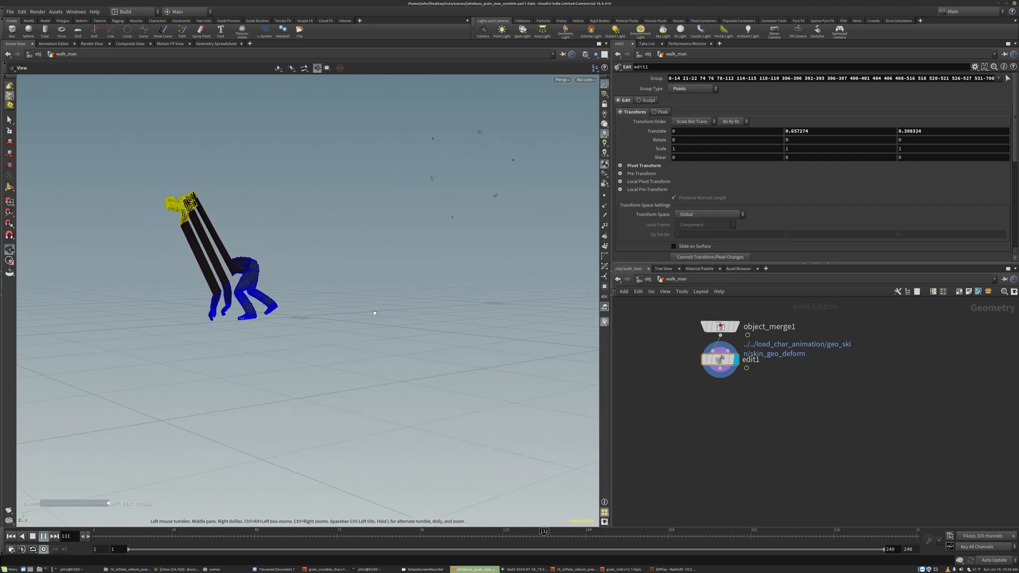
Delete the edit node that moves the character's upper-body points
{"action": "key", "text": "ctrl+Up"}
{"action": "key", "text": "Up"}
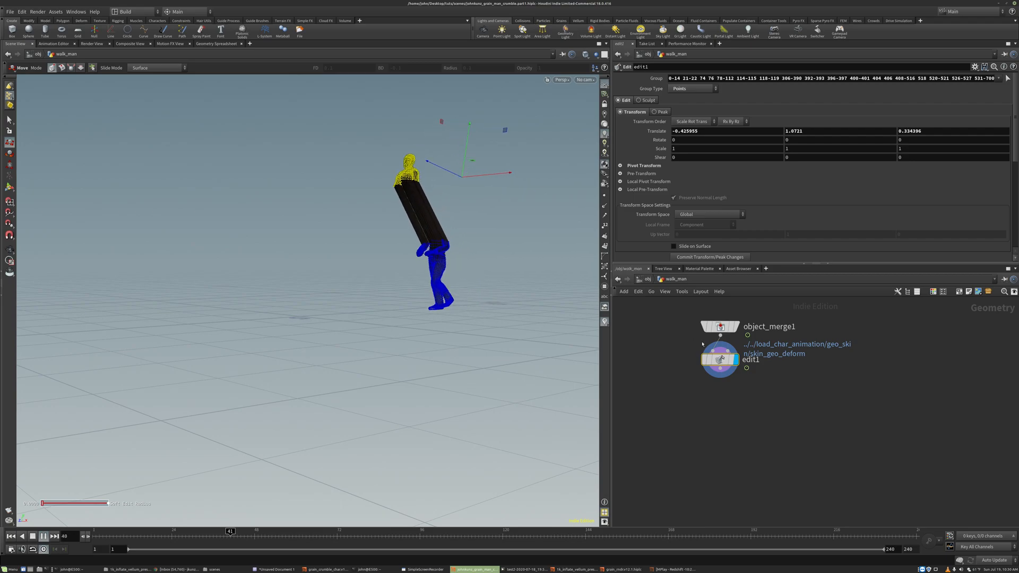
{"action": "mouse_move", "coordinate": [717, 360]}
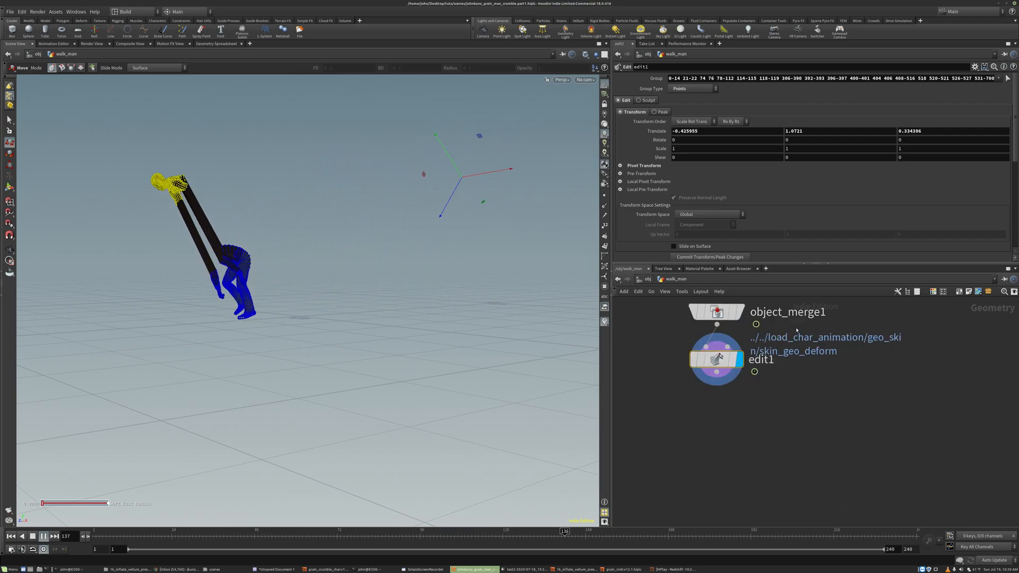
{"action": "key", "text": "Delete"}
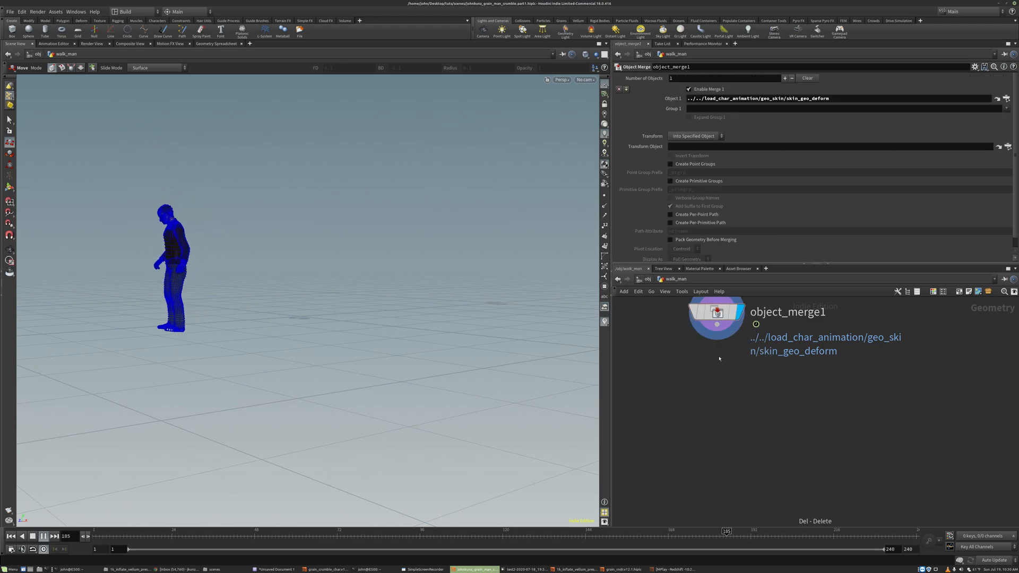
Return to the first frame and switch the viewport's geometry selection mode to Primitives
{"action": "key", "text": "ctrl+Up"}
{"action": "right_click", "coordinate": [11, 96]}
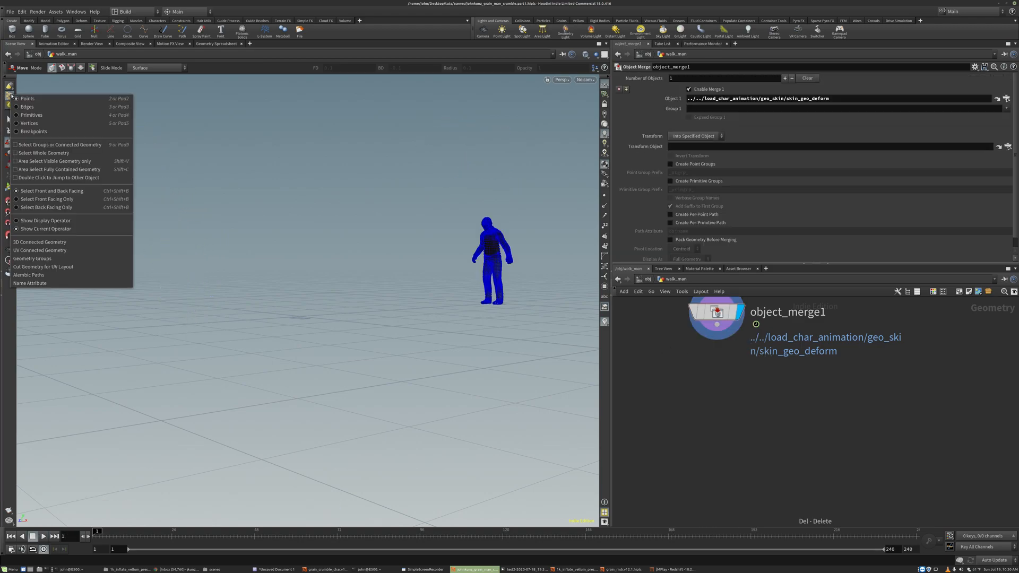
{"action": "left_click", "coordinate": [32, 115]}
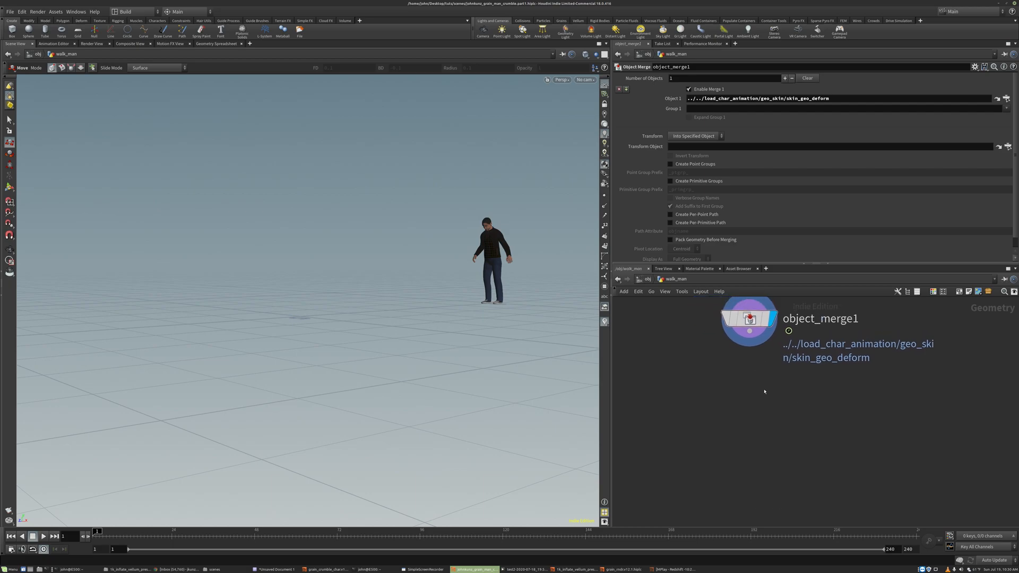
Add a Vellum Configure Grain node fed by the Object Merge, display it and enable Create Points from Volume
{"action": "key", "text": "Tab"}
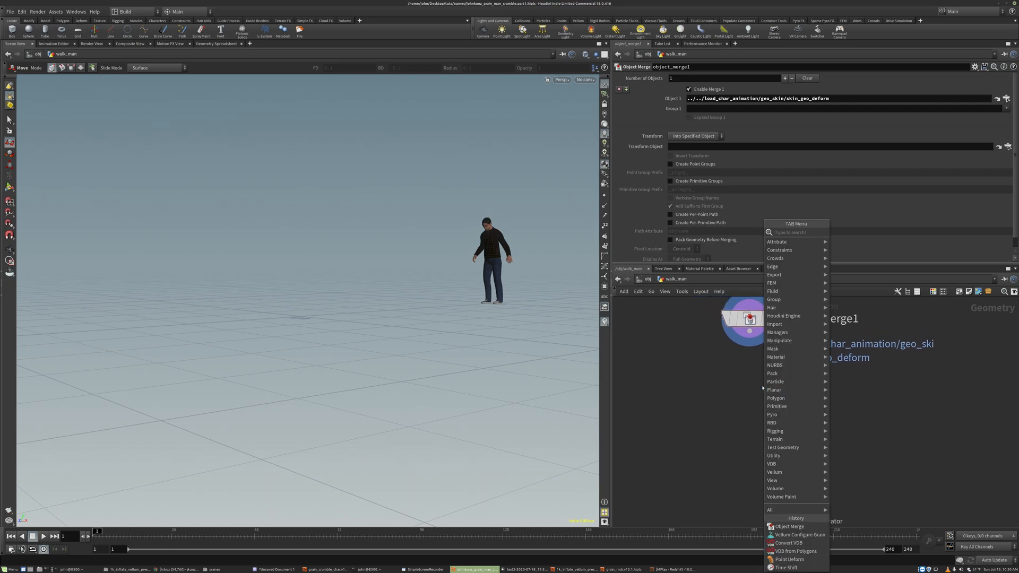
{"action": "type", "text": "vellum"}
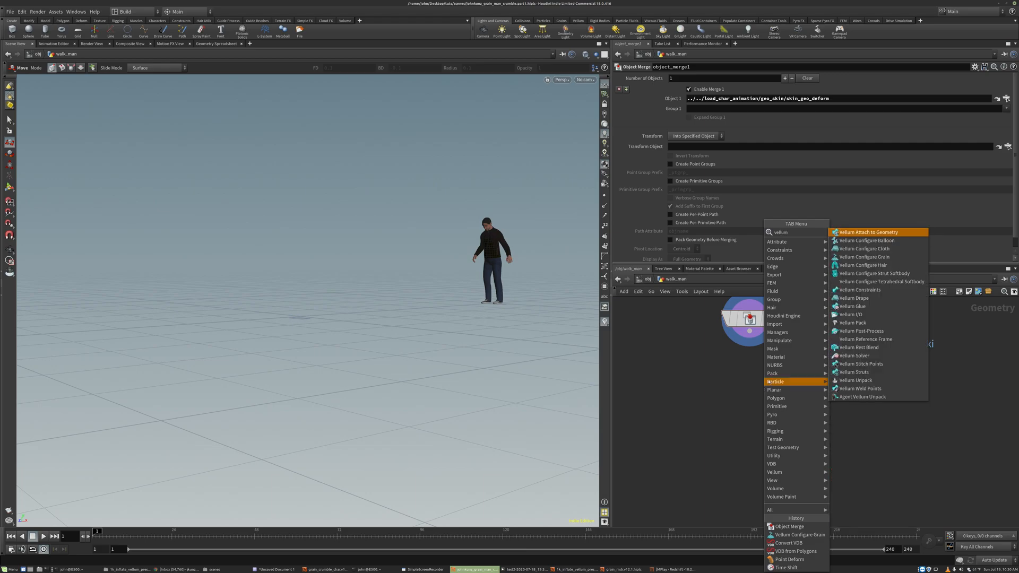
{"action": "left_click", "coordinate": [864, 257]}
{"action": "left_click", "coordinate": [746, 386]}
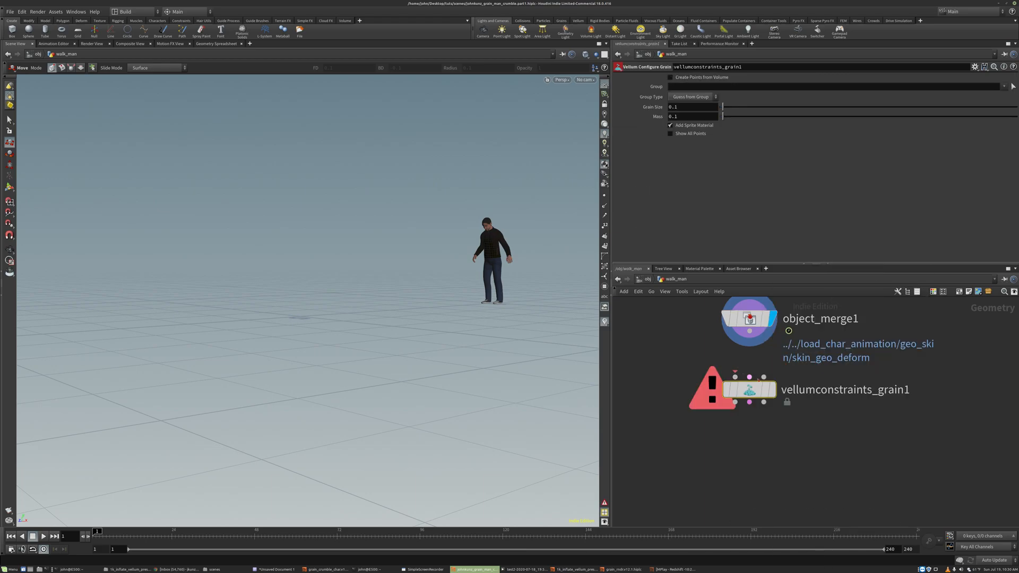
{"action": "left_click_drag", "start_coordinate": [764, 395], "coordinate": [764, 403]}
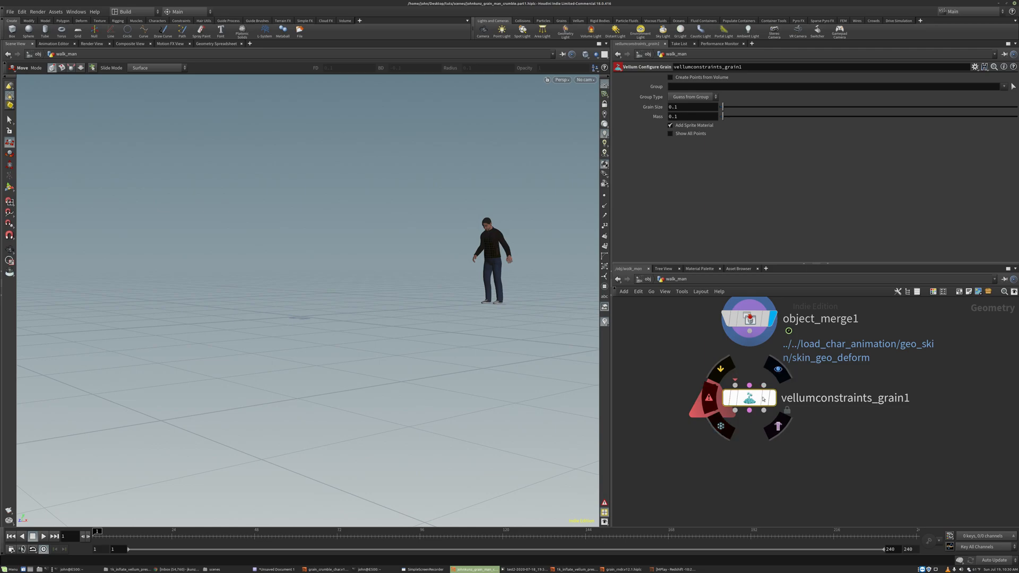
{"action": "left_click_drag", "start_coordinate": [750, 331], "coordinate": [735, 386]}
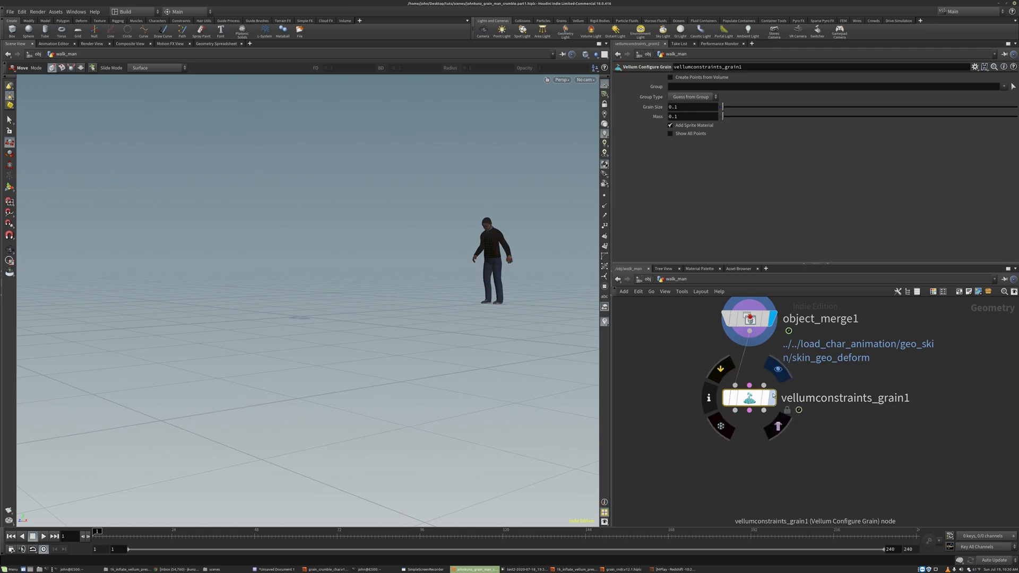
{"action": "left_click", "coordinate": [773, 395]}
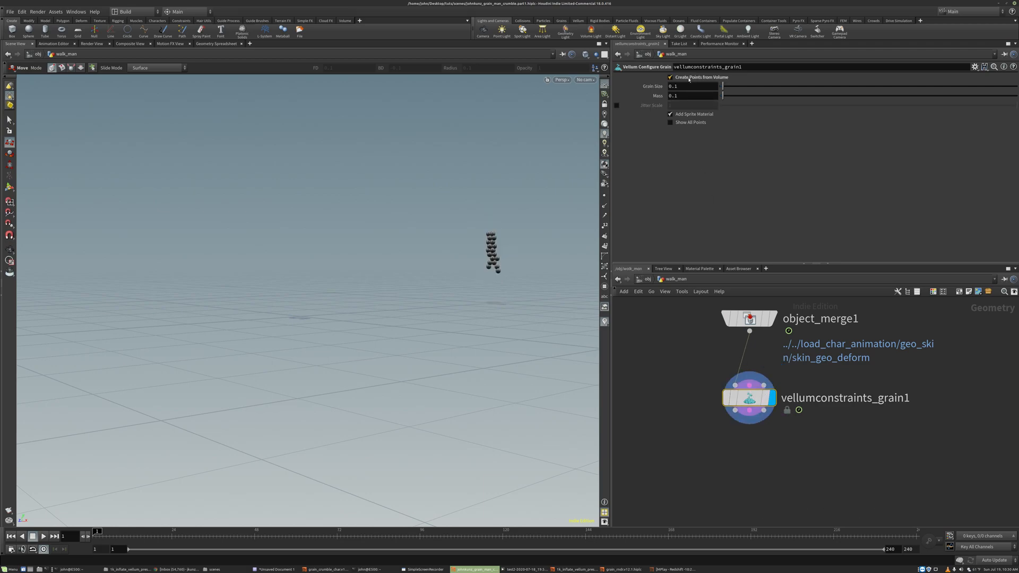
Set the Vellum Configure Grain node's Grain Size to 0.01
{"action": "key", "text": "space+g"}
{"action": "left_click_drag", "start_coordinate": [427, 288], "coordinate": [466, 248]}
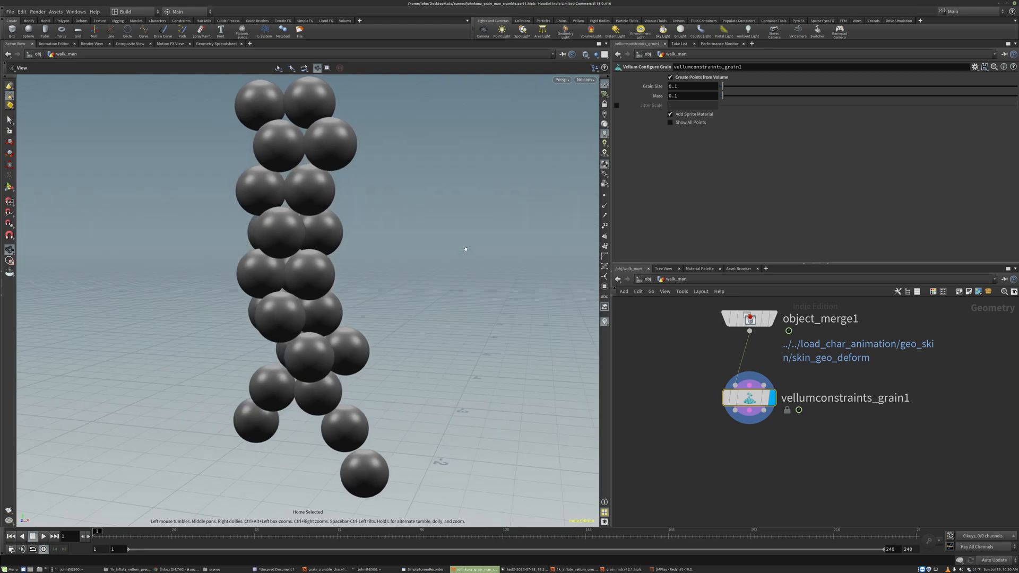
{"action": "right_click_drag", "start_coordinate": [466, 247], "coordinate": [296, 318]}
{"action": "left_click_drag", "start_coordinate": [295, 319], "coordinate": [335, 291]}
{"action": "right_click_drag", "start_coordinate": [409, 286], "coordinate": [374, 310]}
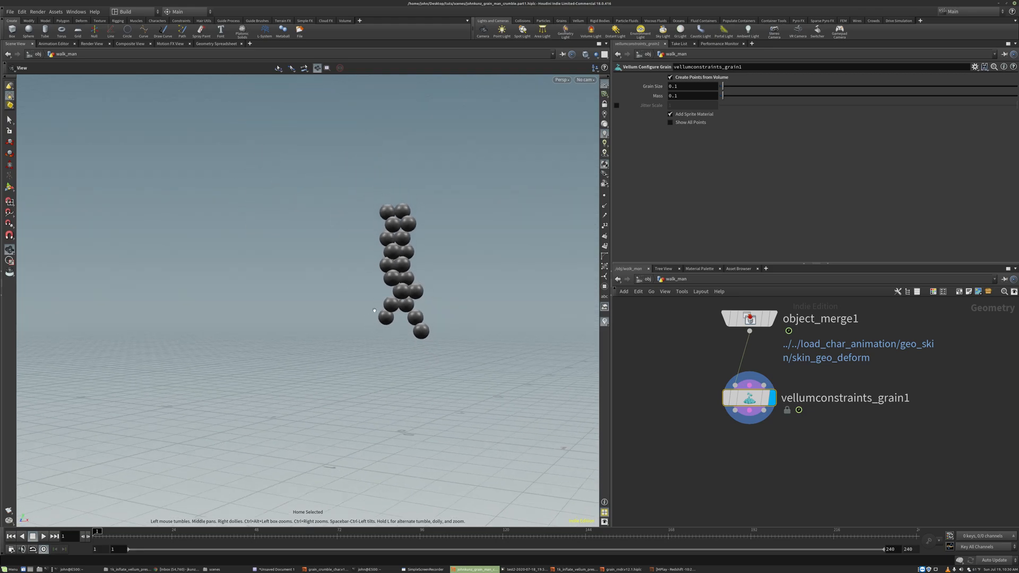
{"action": "left_click", "coordinate": [684, 87]}
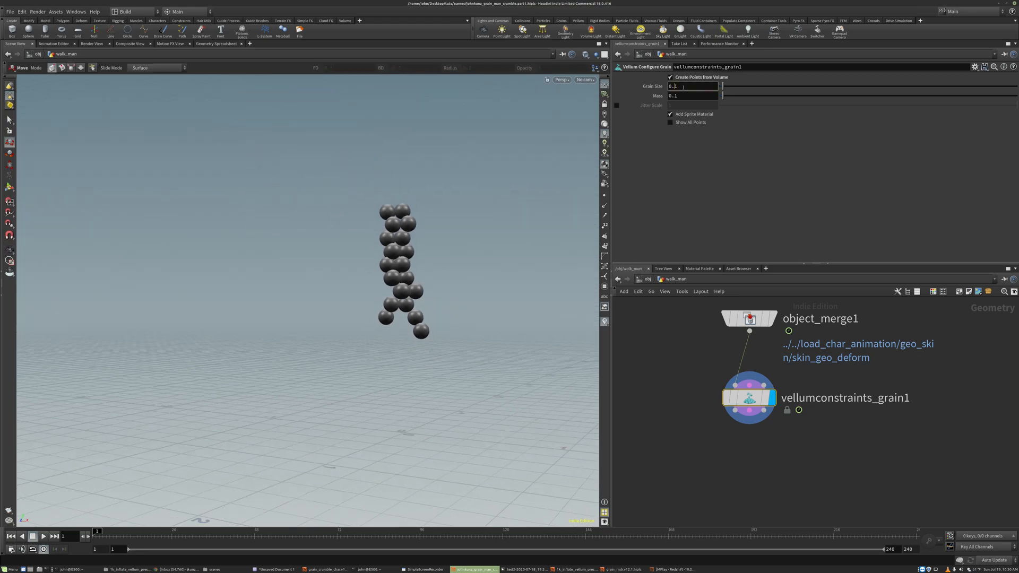
{"action": "type", "text": "0"}
{"action": "key", "text": "Return"}
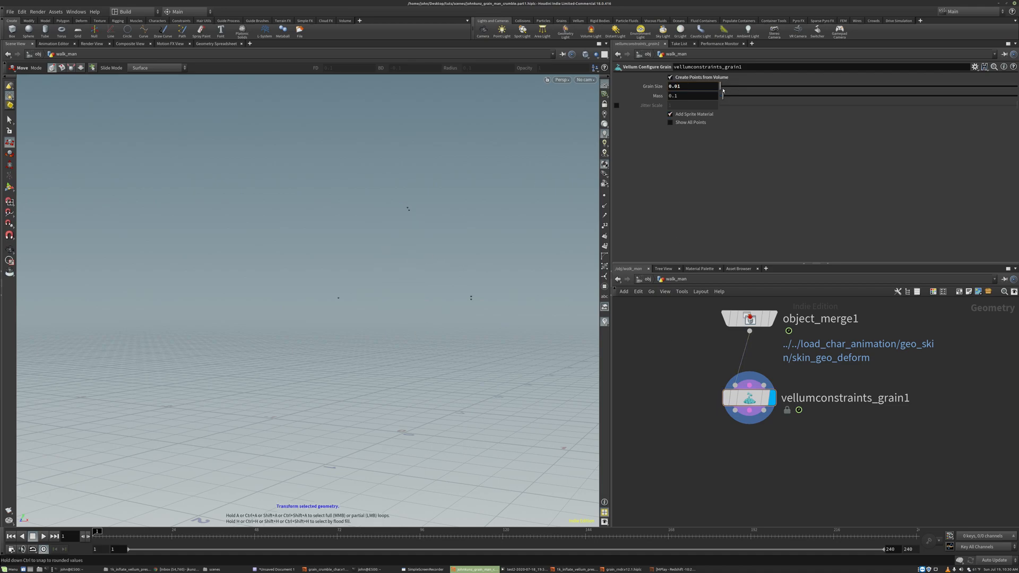
Try Grain Sizes of 0.05 and 0.02 and check how the grains fill the character's body
{"action": "type", "text": "5"}
{"action": "key", "text": "Return"}
{"action": "type", "text": "2"}
{"action": "key", "text": "Return"}
{"action": "key", "text": "Escape"}
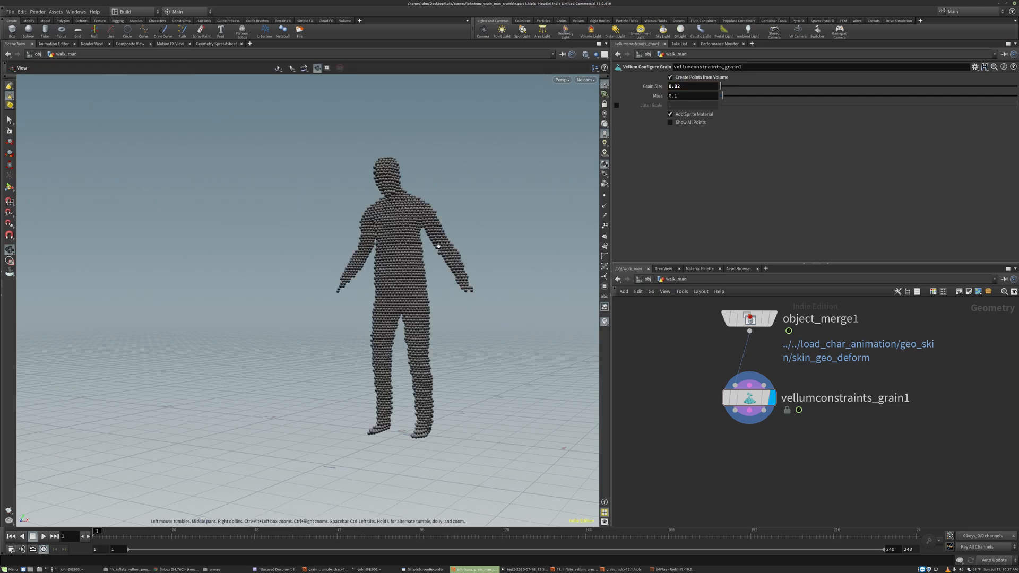
{"action": "scroll", "coordinate": [416, 254], "scroll_direction": "up", "scroll_amount": 3}
{"action": "left_click_drag", "start_coordinate": [416, 254], "coordinate": [403, 222]}
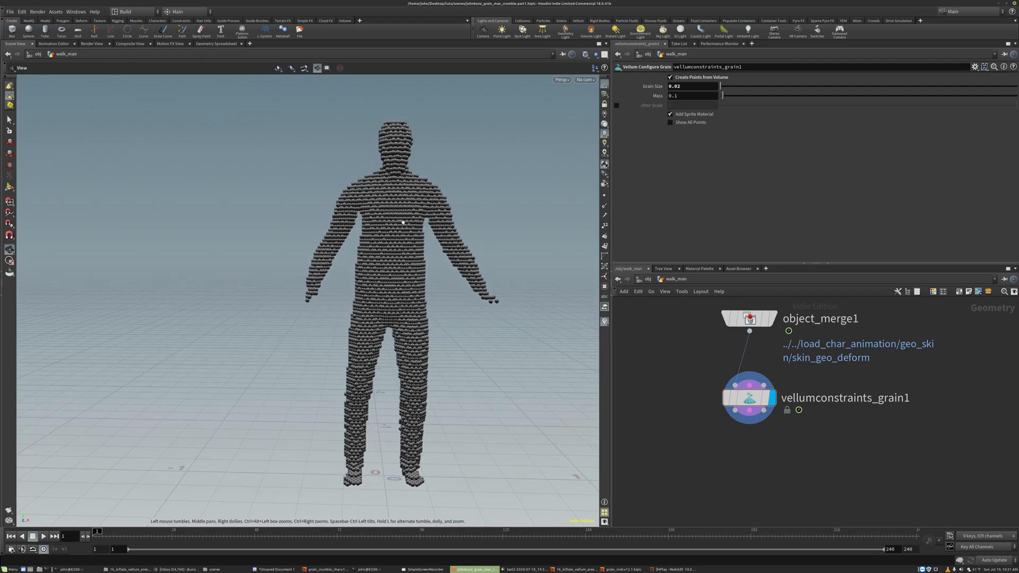
Set the Grain Size back to 0.01 on the Vellum Configure Grain node
{"action": "type", "text": "t"}
{"action": "type", "text": "1"}
{"action": "key", "text": "Return"}
{"action": "key", "text": "Escape"}
{"action": "key", "text": "t"}
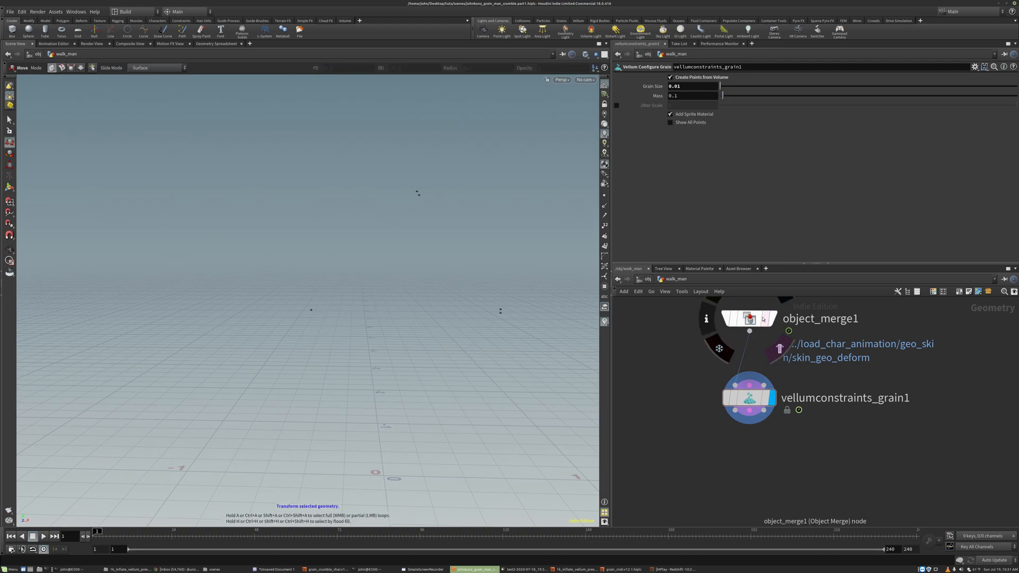
Show the merged character as a template wireframe and check where the grains lie inside it
{"action": "left_click", "coordinate": [767, 319]}
{"action": "key", "text": "Escape"}
{"action": "left_click_drag", "start_coordinate": [364, 215], "coordinate": [336, 208]}
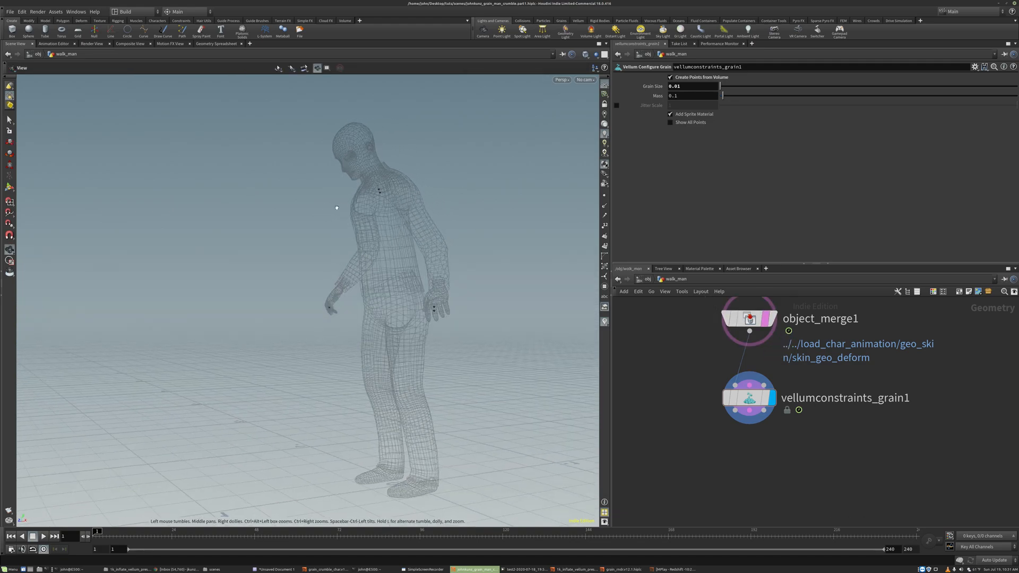
{"action": "left_click_drag", "start_coordinate": [399, 324], "coordinate": [326, 209]}
{"action": "scroll", "coordinate": [406, 289], "scroll_direction": "up", "scroll_amount": 5}
Display the Object Merge instead of its template and examine the character mesh around the sleeve cuff and wrist
{"action": "left_click", "coordinate": [766, 319]}
{"action": "left_click", "coordinate": [772, 318]}
{"action": "left_click", "coordinate": [752, 321]}
{"action": "key", "text": "Escape"}
{"action": "right_click_drag", "start_coordinate": [325, 209], "coordinate": [446, 192]}
{"action": "left_click_drag", "start_coordinate": [446, 192], "coordinate": [398, 269]}
{"action": "right_click_drag", "start_coordinate": [398, 268], "coordinate": [414, 283]}
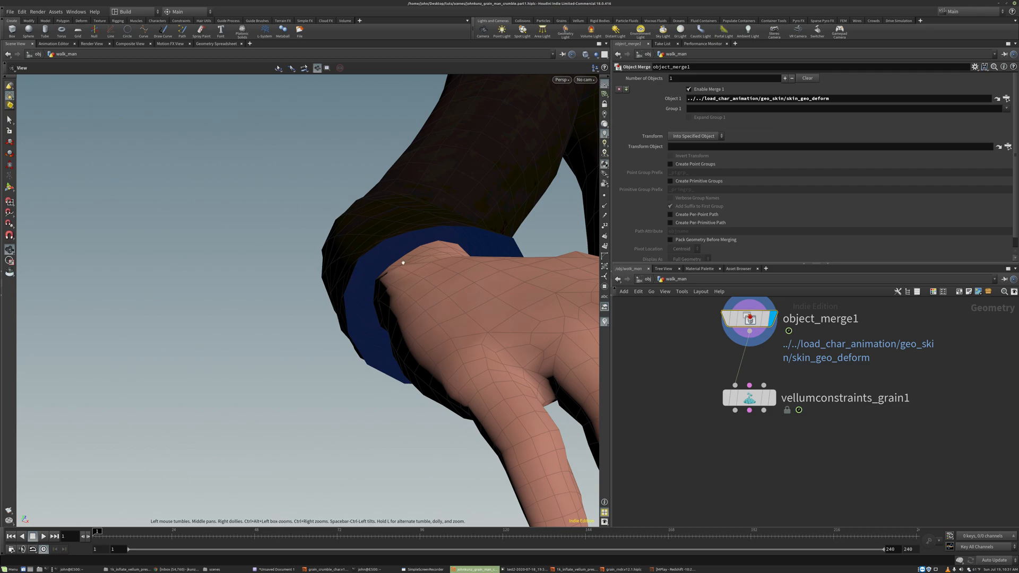
{"action": "mouse_move", "coordinate": [426, 247]}
{"action": "left_mouse_down"}
{"action": "mouse_move", "coordinate": [364, 325]}
{"action": "mouse_move", "coordinate": [443, 266]}
{"action": "mouse_move", "coordinate": [421, 221]}
{"action": "mouse_move", "coordinate": [411, 256]}
{"action": "left_mouse_up"}
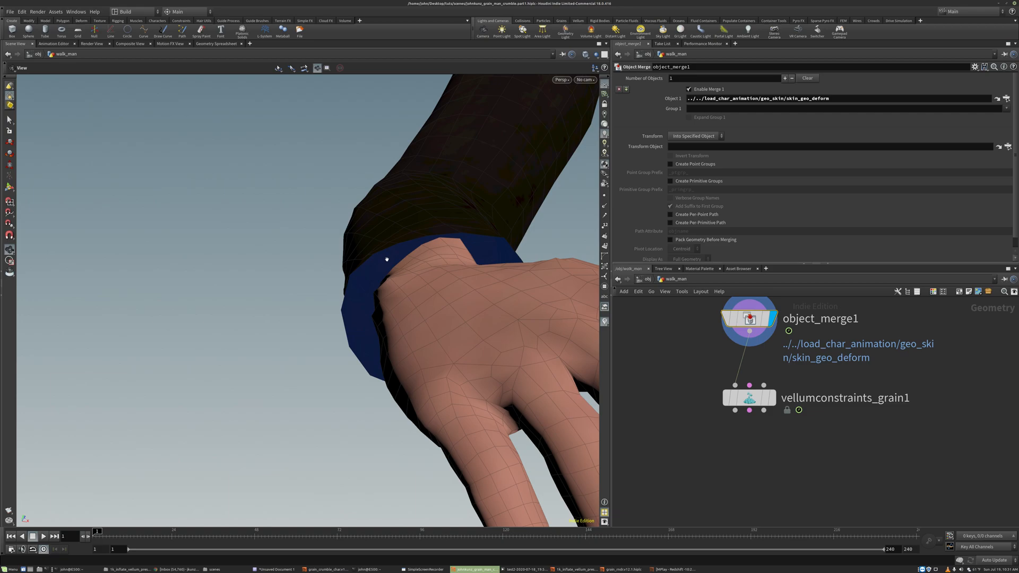
{"action": "left_click_drag", "start_coordinate": [387, 258], "coordinate": [409, 345]}
{"action": "key", "text": "t"}
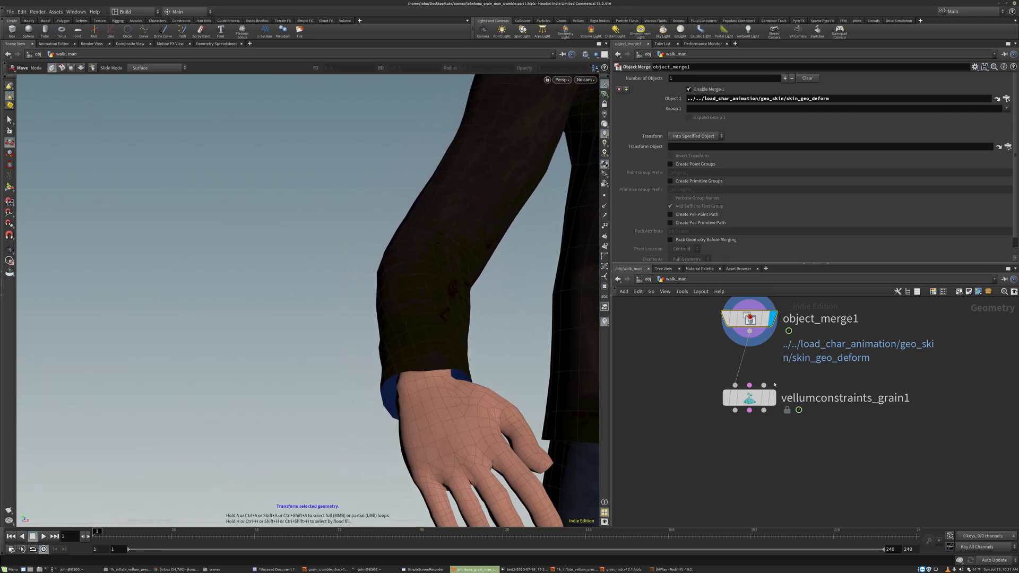
Compare the grain output with the merged mesh and inspect the inside of the sleeve opening up close
{"action": "left_click", "coordinate": [771, 398]}
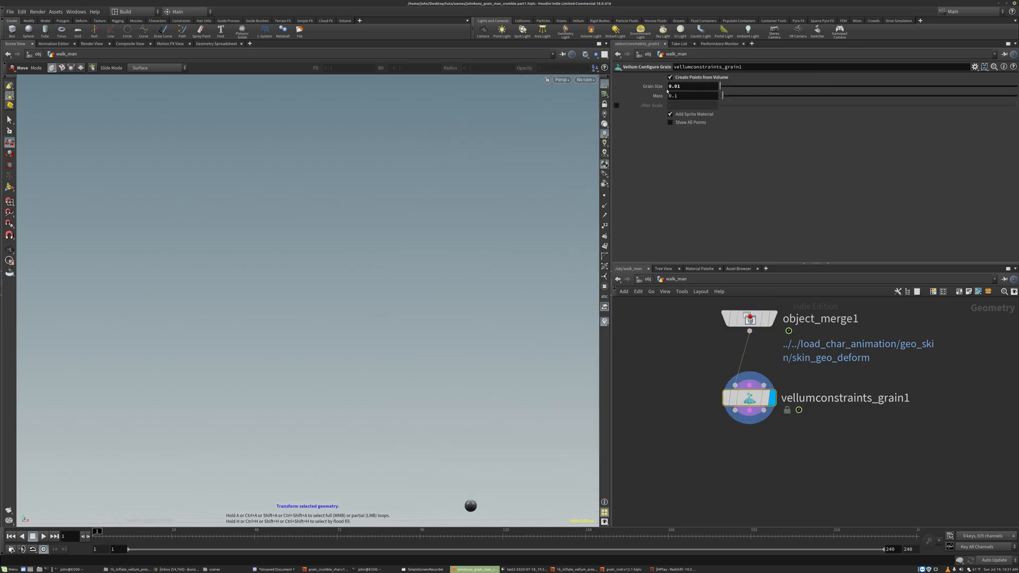
{"action": "left_click", "coordinate": [770, 318]}
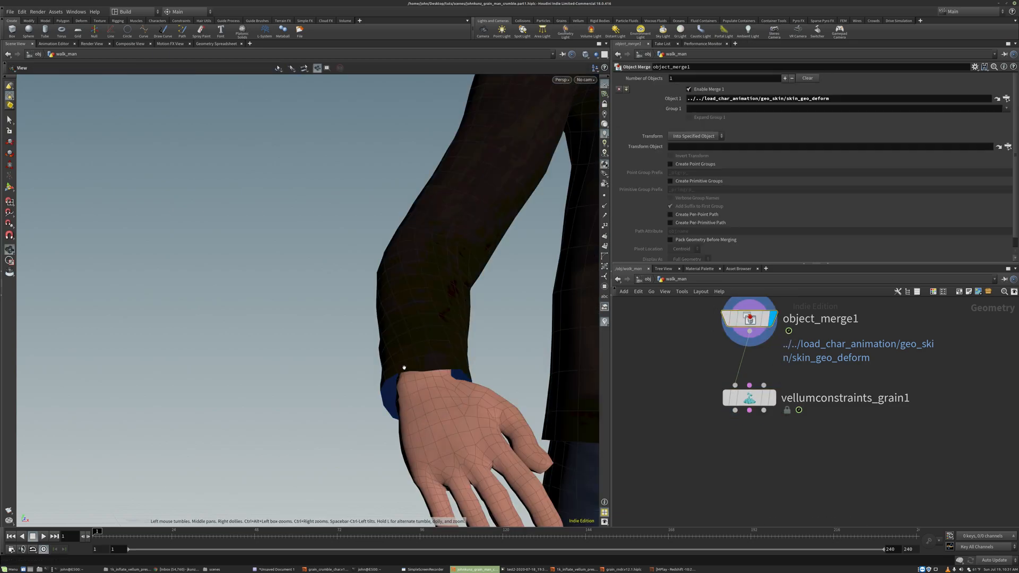
{"action": "scroll", "coordinate": [387, 366], "scroll_direction": "up", "scroll_amount": 5}
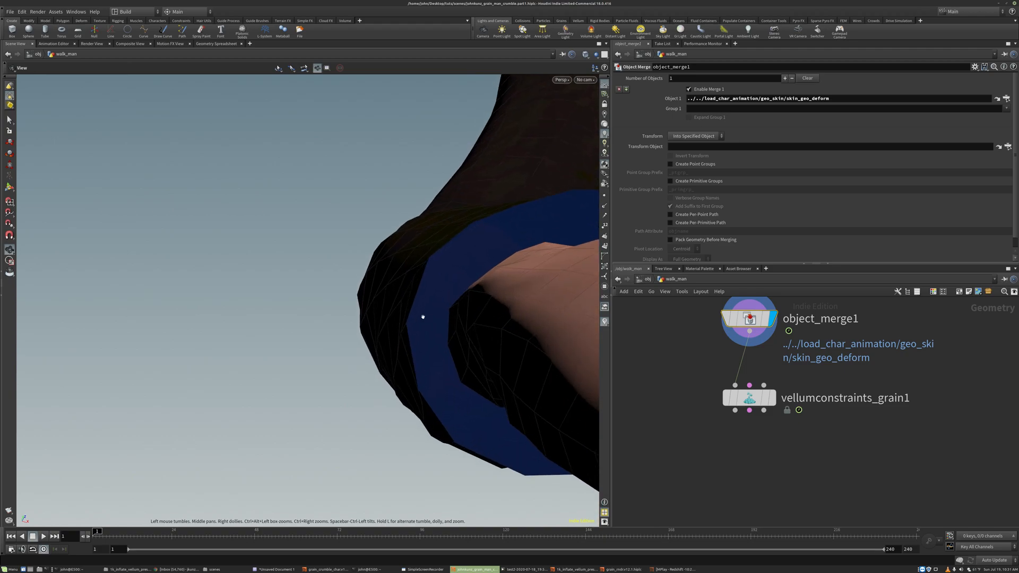
{"action": "left_click_drag", "start_coordinate": [428, 302], "coordinate": [359, 226]}
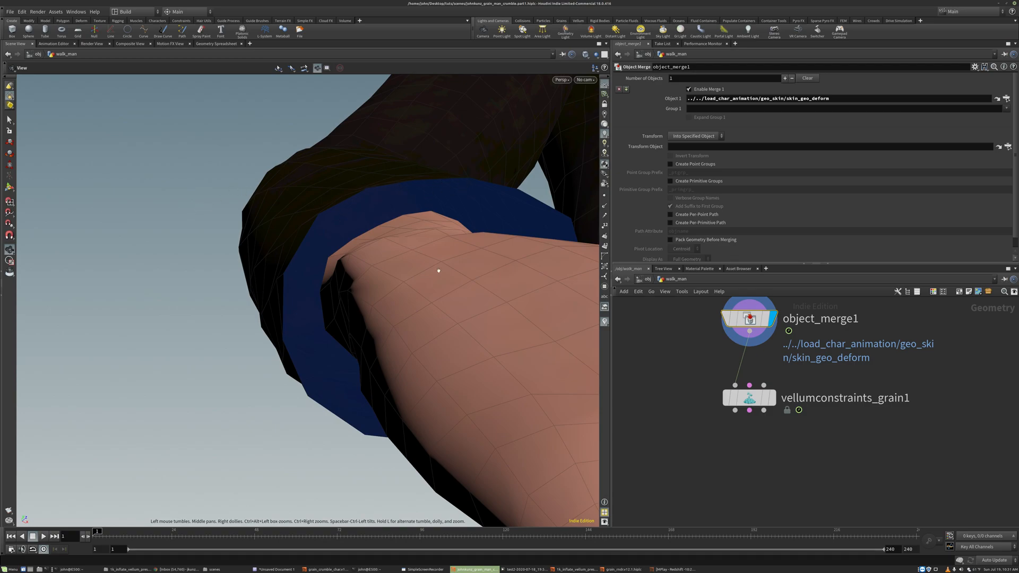
{"action": "key", "text": "t"}
Move the grain node further down, and add and display a VDB from Polygons node fed by the Object Merge
{"action": "left_click", "coordinate": [773, 397]}
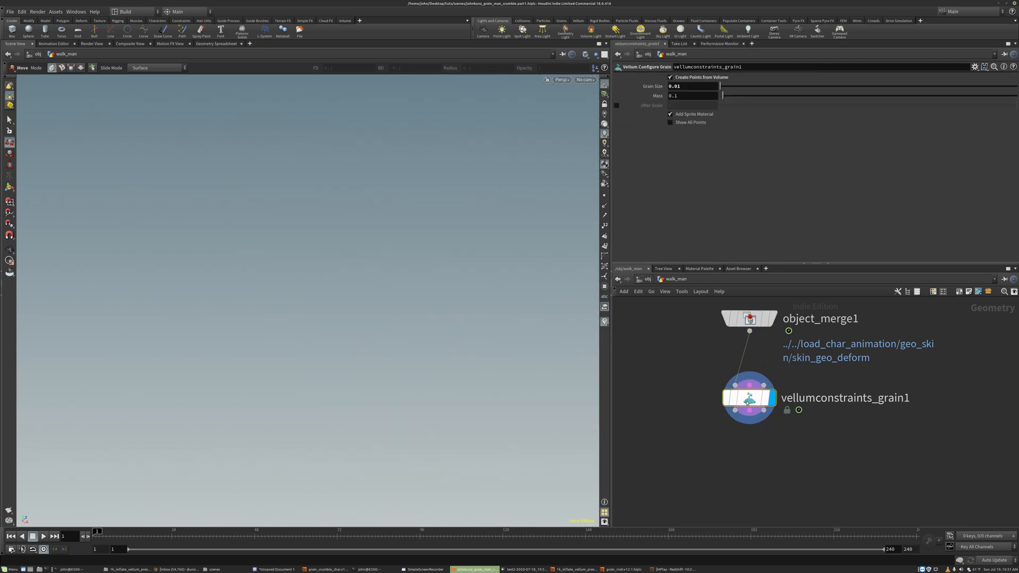
{"action": "left_click_drag", "start_coordinate": [754, 399], "coordinate": [754, 460]}
{"action": "key", "text": "Tab"}
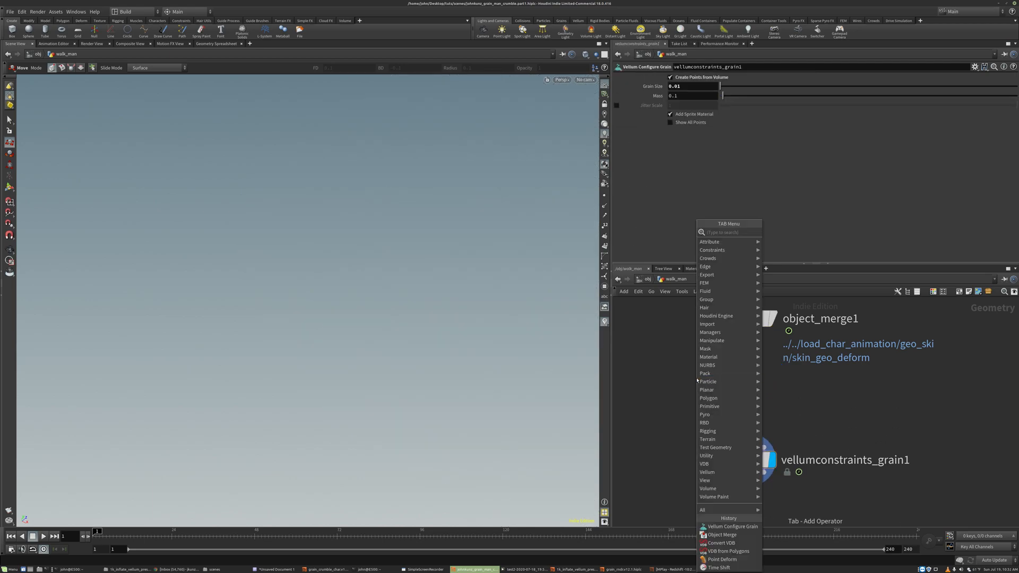
{"action": "type", "text": "vdb"}
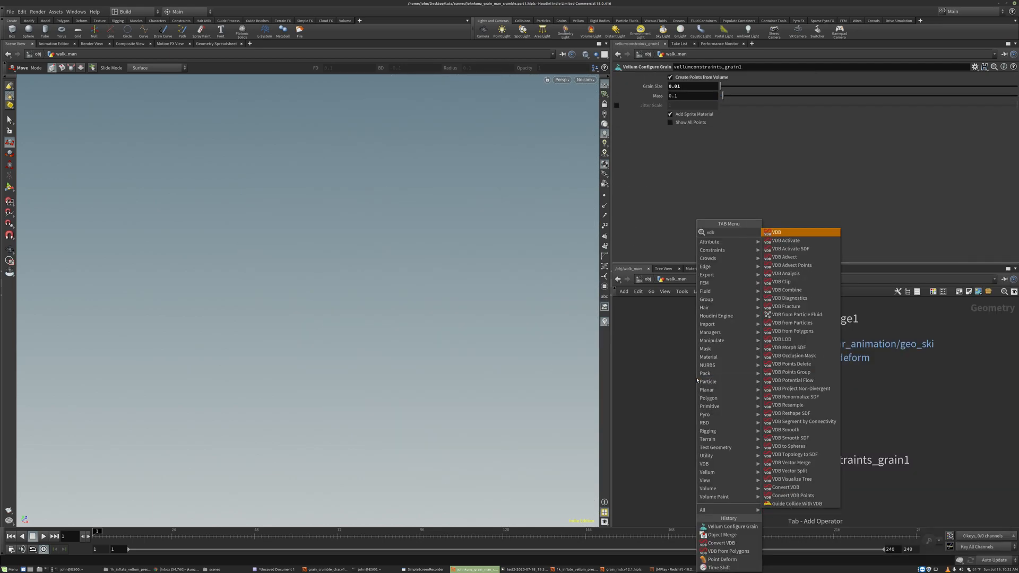
{"action": "type", "text": "f"}
{"action": "left_click", "coordinate": [814, 257]}
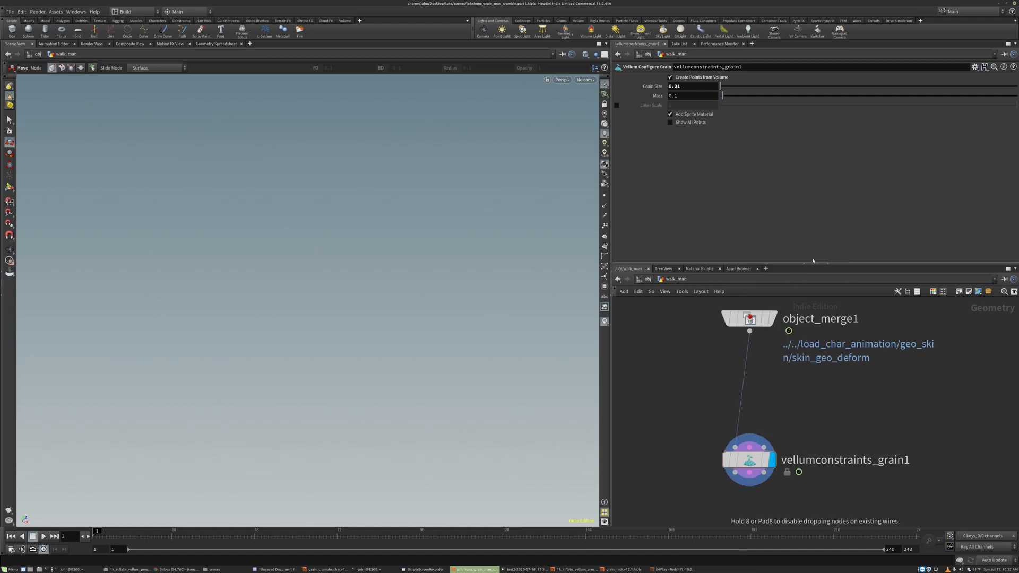
{"action": "left_click", "coordinate": [730, 383]}
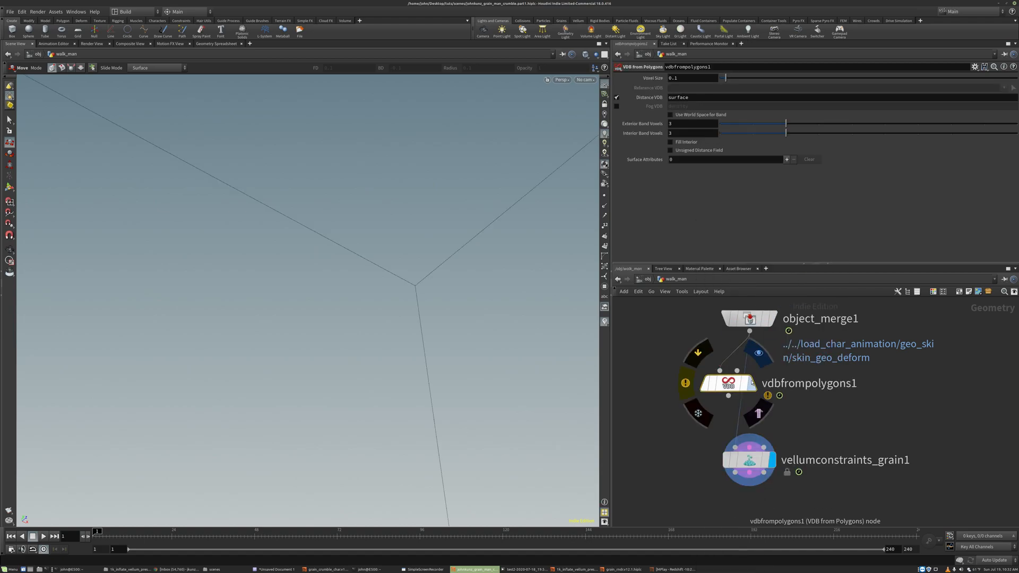
{"action": "left_click", "coordinate": [751, 383]}
Compare the VDB surface with the merged character and set the VDB from Polygons node's Voxel Size to 0.01
{"action": "key", "text": "space+h"}
{"action": "left_click_drag", "start_coordinate": [510, 250], "coordinate": [442, 237]}
{"action": "right_click_drag", "start_coordinate": [441, 236], "coordinate": [436, 212]}
{"action": "left_click_drag", "start_coordinate": [436, 212], "coordinate": [375, 267]}
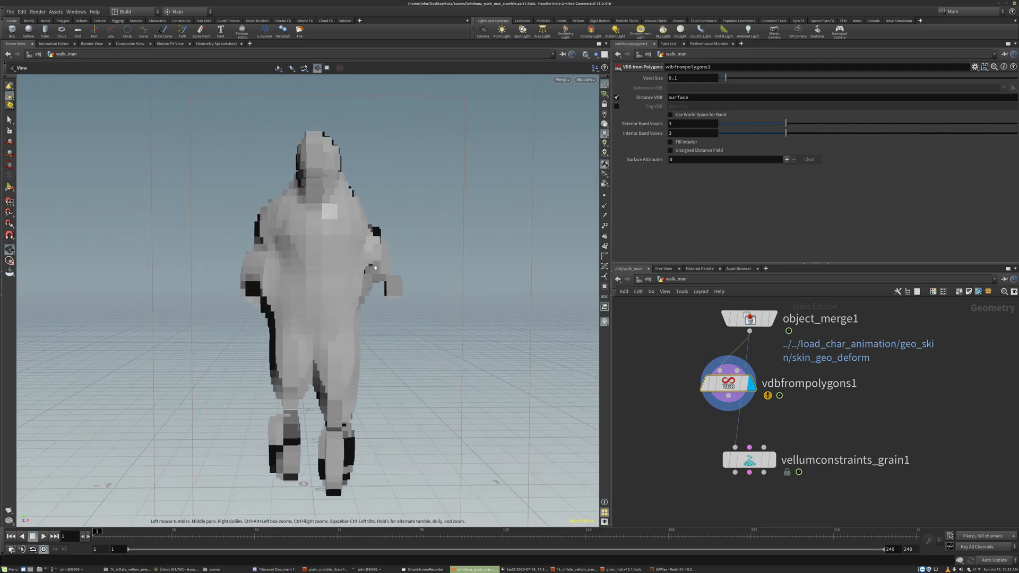
{"action": "middle_click_drag", "start_coordinate": [375, 267], "coordinate": [405, 238]}
{"action": "left_click", "coordinate": [767, 319]}
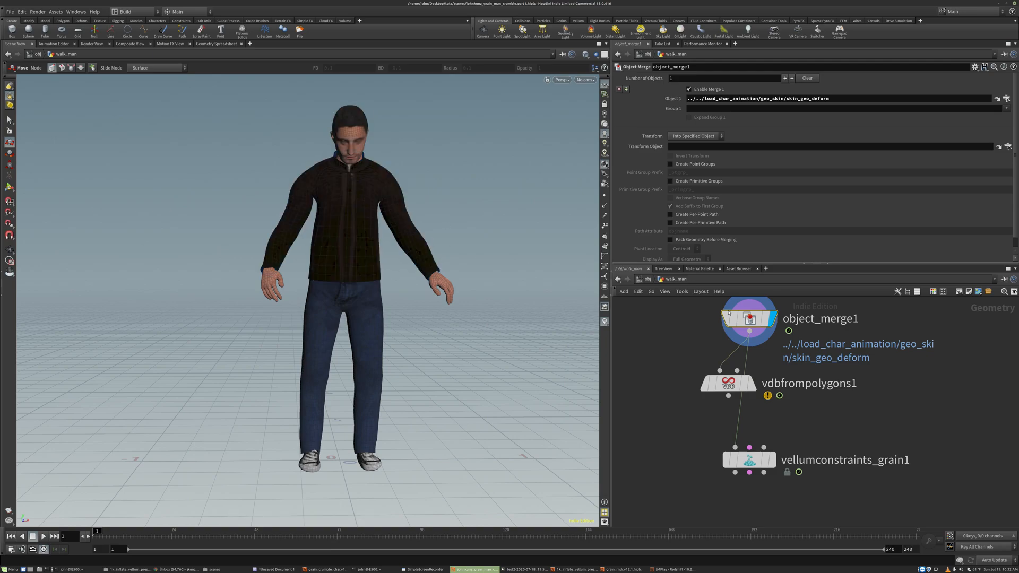
{"action": "left_click", "coordinate": [724, 385]}
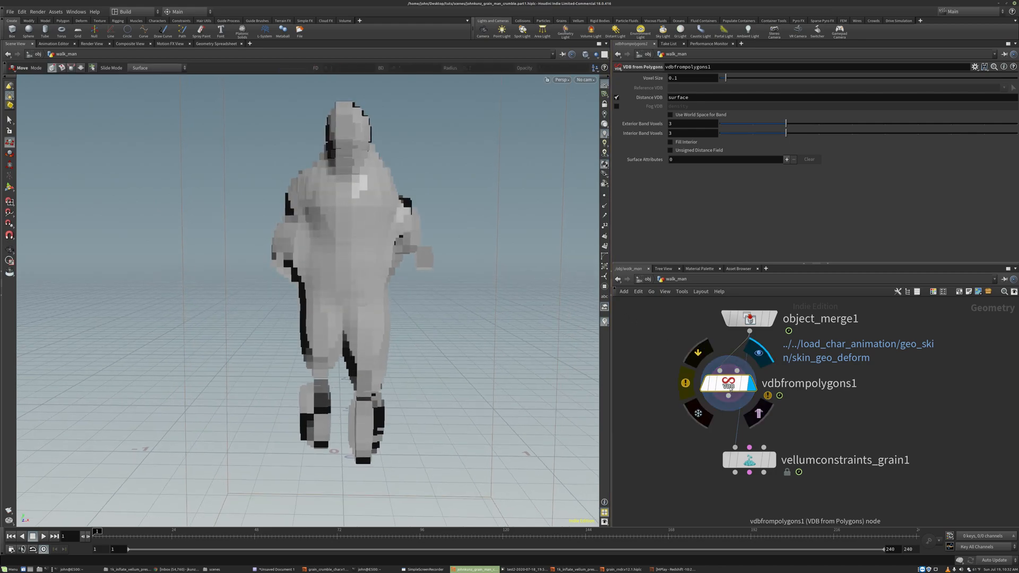
{"action": "left_click_drag", "start_coordinate": [728, 383], "coordinate": [706, 384]}
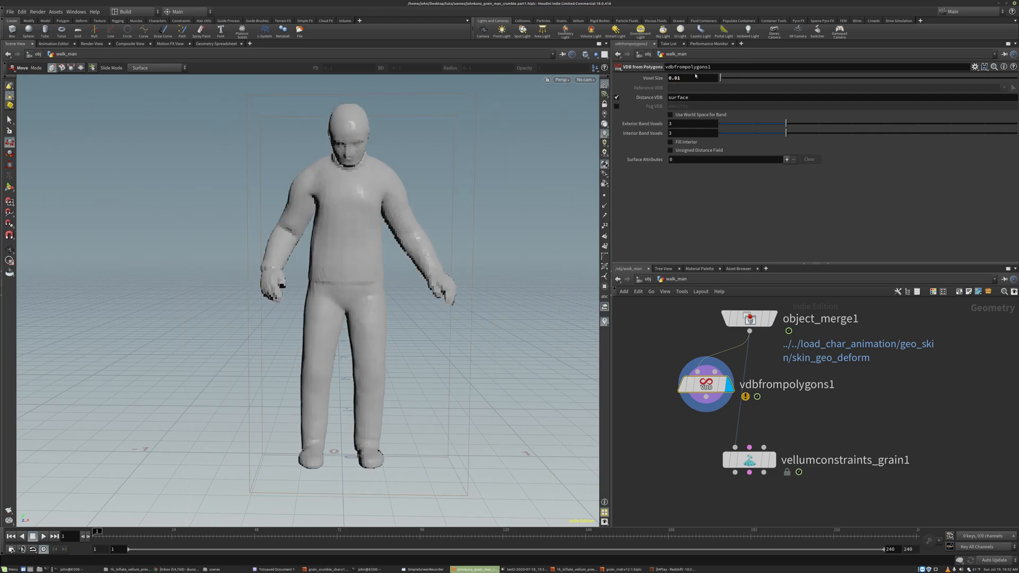
Examine the VDB surface around the hand up close and move the grain node aside to make room below the VDB node
{"action": "left_click_drag", "start_coordinate": [469, 189], "coordinate": [528, 212], "text": "alt"}
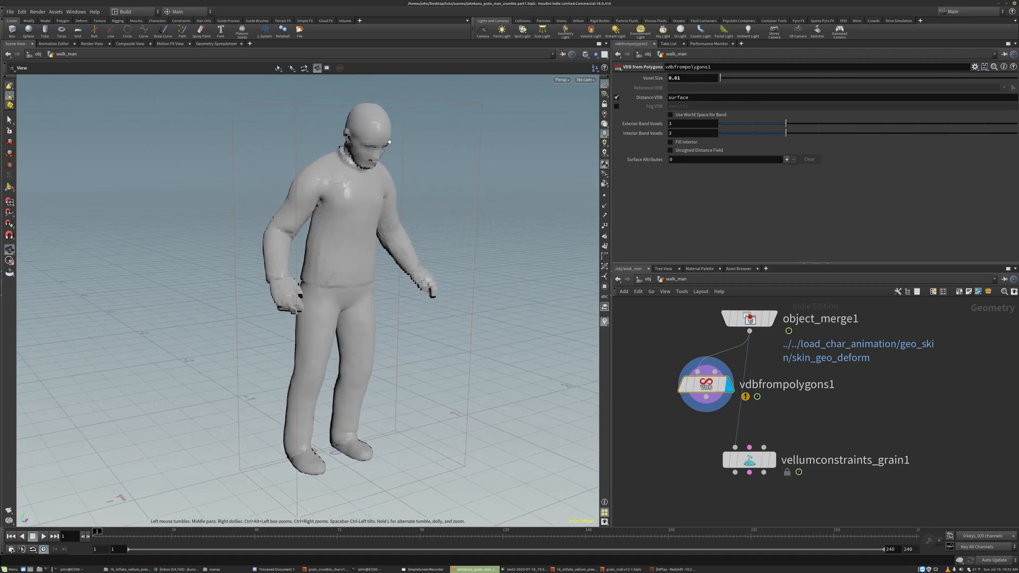
{"action": "scroll", "coordinate": [376, 179], "scroll_direction": "up", "scroll_amount": 10}
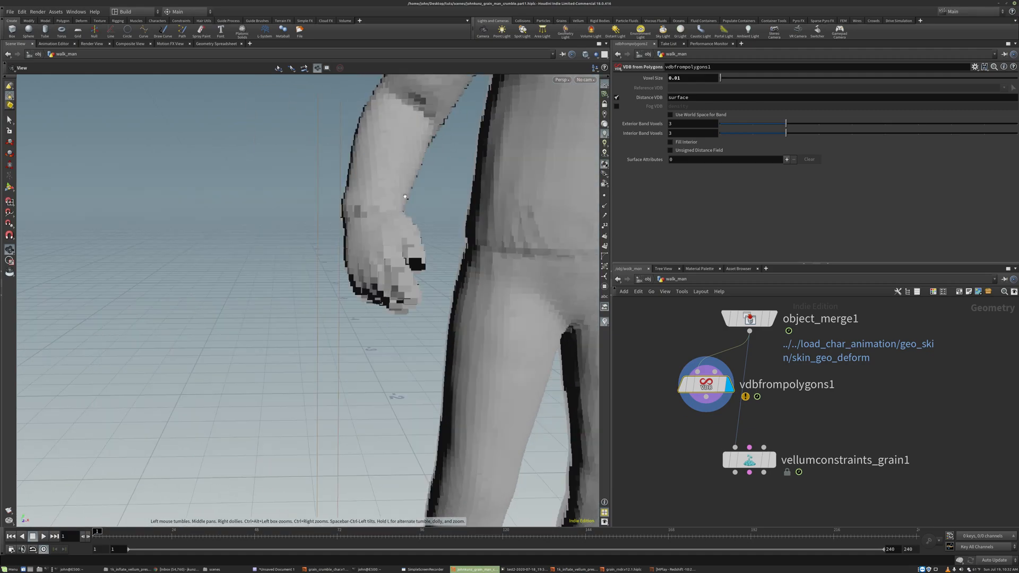
{"action": "left_click_drag", "start_coordinate": [390, 206], "coordinate": [392, 175], "text": "alt"}
{"action": "middle_click_drag", "start_coordinate": [705, 432], "coordinate": [709, 391]}
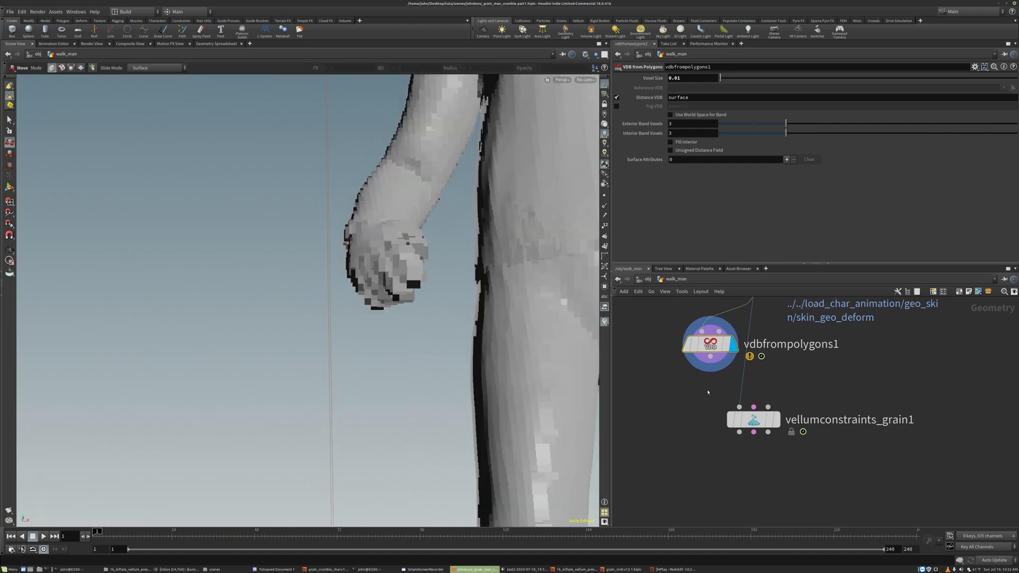
{"action": "left_click_drag", "start_coordinate": [744, 419], "coordinate": [838, 433]}
Add and display a Convert VDB node fed by the VDB from Polygons node, with Convert To set to Polygons
{"action": "key", "text": "Tab"}
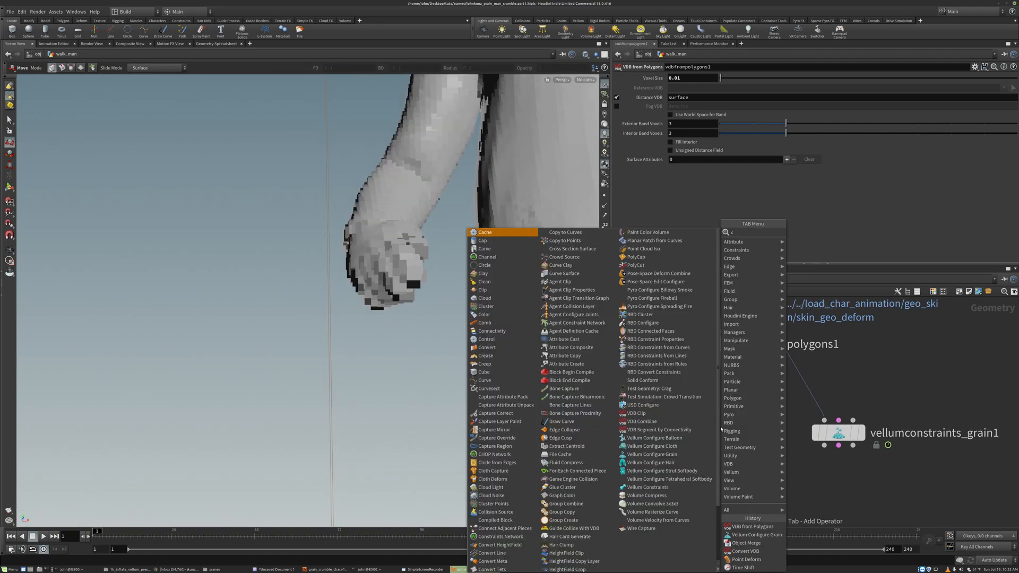
{"action": "type", "text": "conv"}
{"action": "key", "text": "Down"}
{"action": "key", "text": "Down"}
{"action": "key", "text": "Down"}
{"action": "key", "text": "Down"}
{"action": "key", "text": "Down"}
{"action": "key", "text": "Return"}
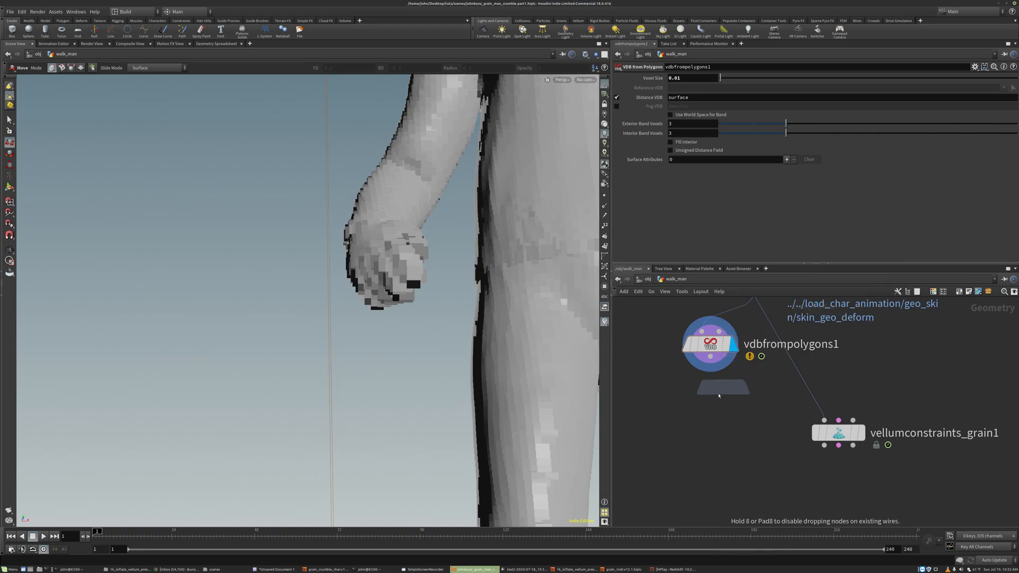
{"action": "left_click", "coordinate": [711, 401]}
{"action": "left_click", "coordinate": [706, 360]}
{"action": "left_click", "coordinate": [710, 388]}
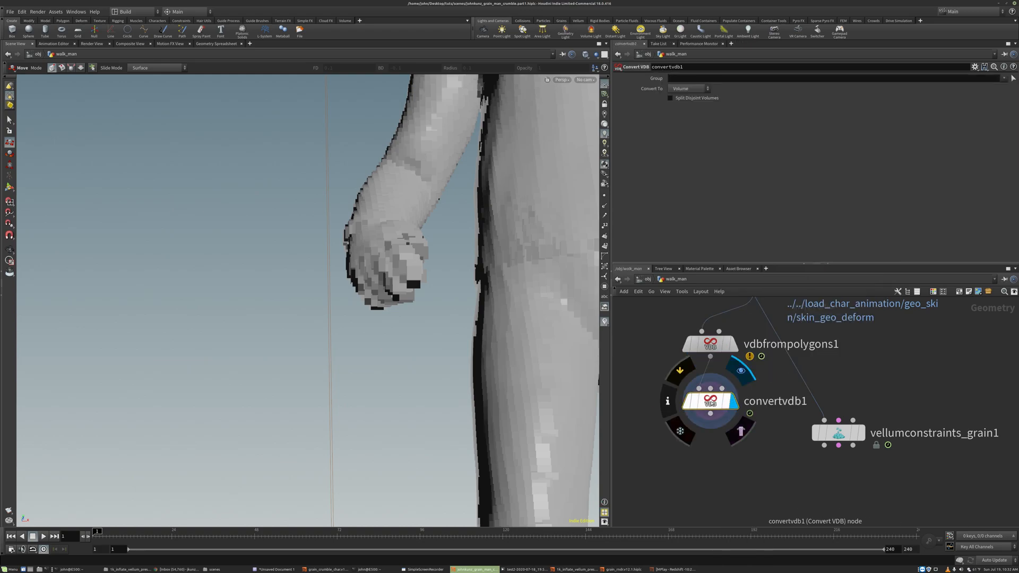
{"action": "left_click", "coordinate": [733, 402]}
{"action": "left_click", "coordinate": [674, 89]}
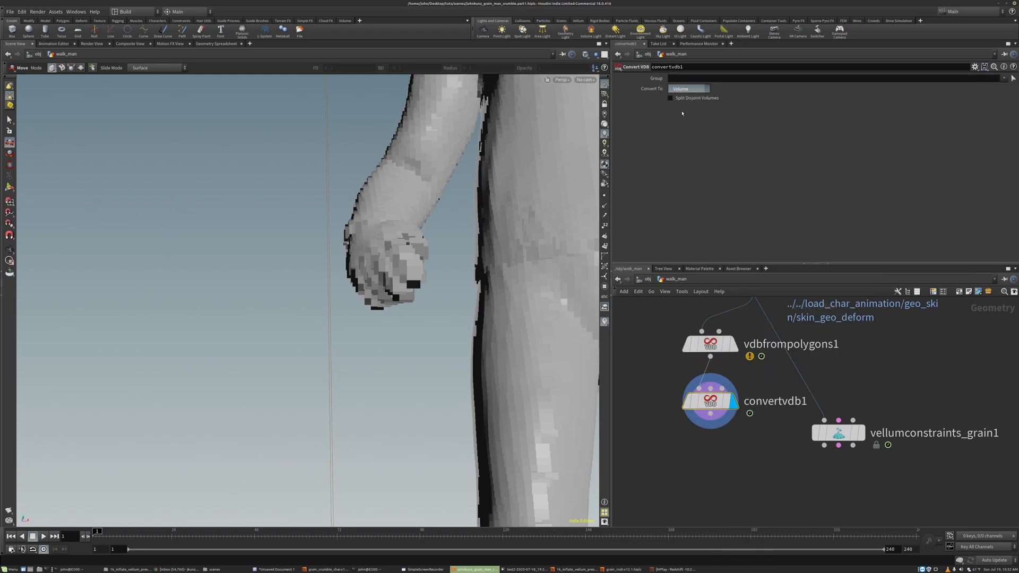
{"action": "left_click", "coordinate": [682, 113]}
Examine the converted polygon mesh from several angles, from the full figure to the torso and hands
{"action": "middle_click_drag", "start_coordinate": [454, 162], "coordinate": [351, 242], "text": "alt"}
{"action": "right_click_drag", "start_coordinate": [433, 208], "coordinate": [522, 178]}
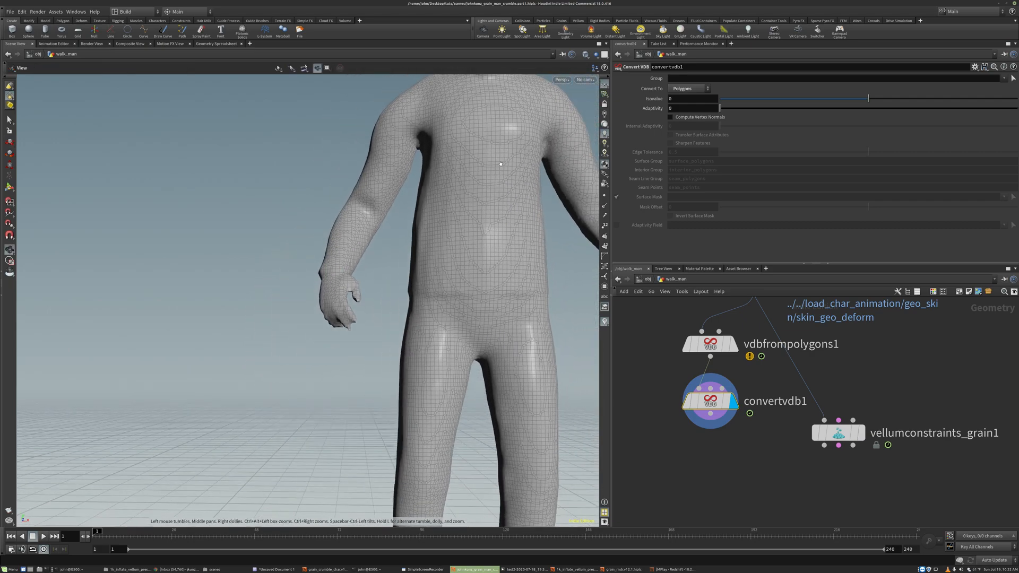
{"action": "middle_click_drag", "start_coordinate": [522, 178], "coordinate": [455, 200]}
{"action": "left_click_drag", "start_coordinate": [455, 200], "coordinate": [466, 219]}
{"action": "right_click_drag", "start_coordinate": [466, 220], "coordinate": [441, 165]}
{"action": "left_click_drag", "start_coordinate": [441, 165], "coordinate": [460, 170]}
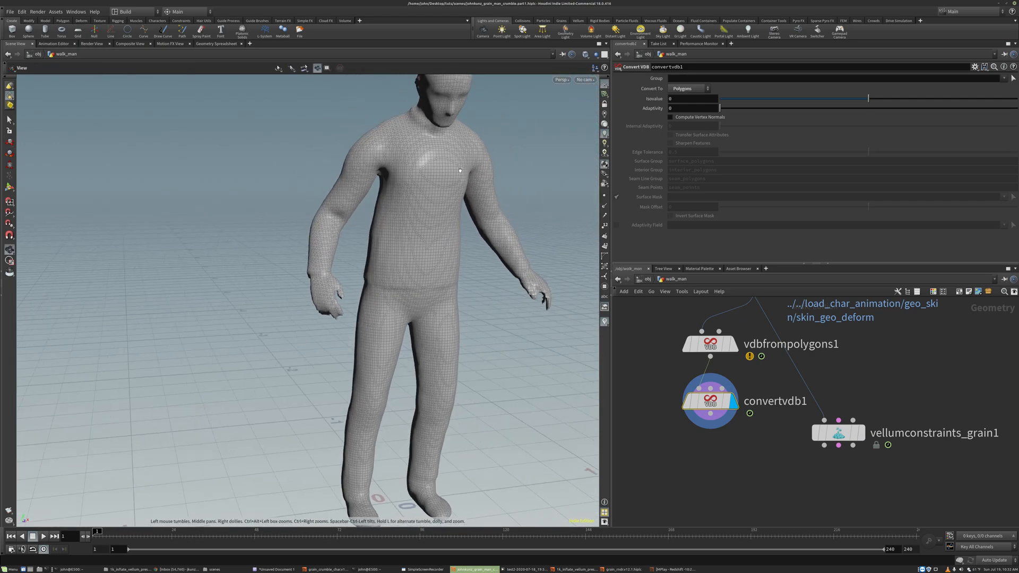
{"action": "key", "text": "t"}
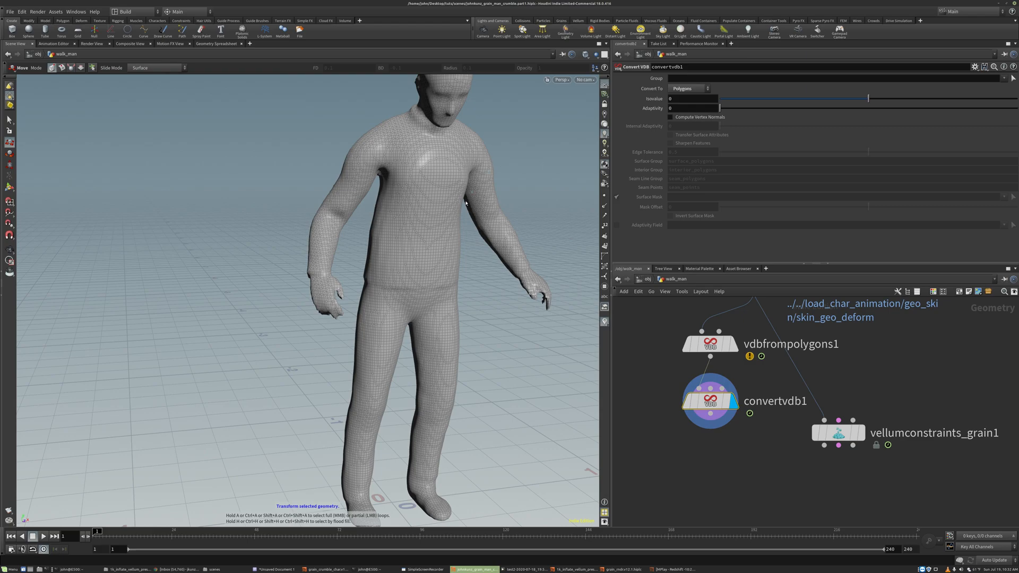
{"action": "key", "text": "space"}
{"action": "left_click_drag", "start_coordinate": [461, 217], "coordinate": [428, 211]}
{"action": "middle_click_drag", "start_coordinate": [428, 211], "coordinate": [368, 219]}
{"action": "right_click_drag", "start_coordinate": [368, 220], "coordinate": [281, 256]}
{"action": "middle_click_drag", "start_coordinate": [282, 256], "coordinate": [318, 242]}
{"action": "mouse_move", "coordinate": [318, 242]}
{"action": "left_mouse_down"}
{"action": "mouse_move", "coordinate": [289, 237]}
{"action": "mouse_move", "coordinate": [340, 240]}
{"action": "mouse_move", "coordinate": [319, 244]}
{"action": "left_mouse_up"}
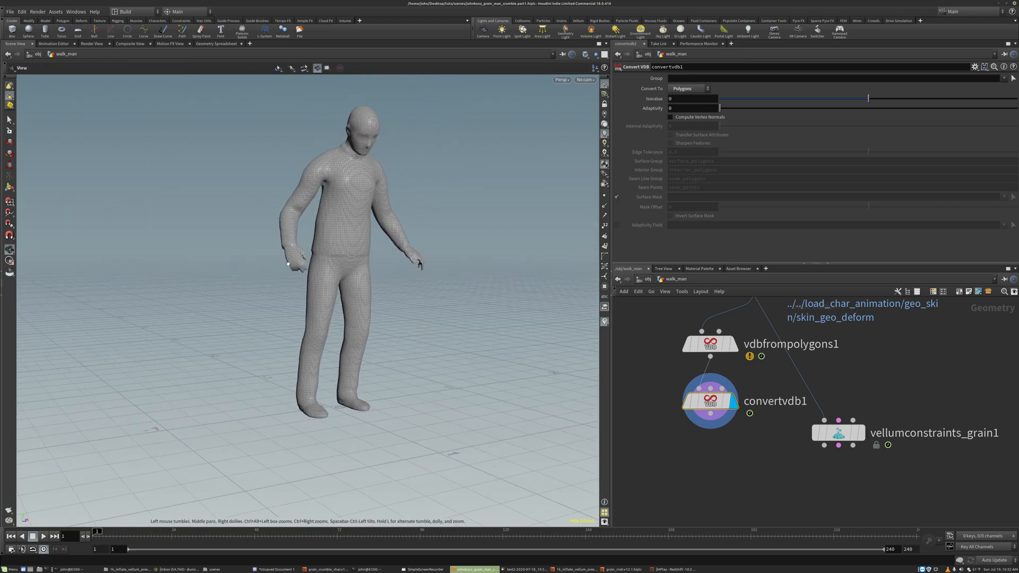
{"action": "right_click_drag", "start_coordinate": [318, 244], "coordinate": [408, 205]}
{"action": "left_click_drag", "start_coordinate": [409, 205], "coordinate": [480, 211]}
Set the VDB from Polygons node's Voxel Size to 0.008 and inspect the mesh's hands, arms and head
{"action": "left_click", "coordinate": [710, 344]}
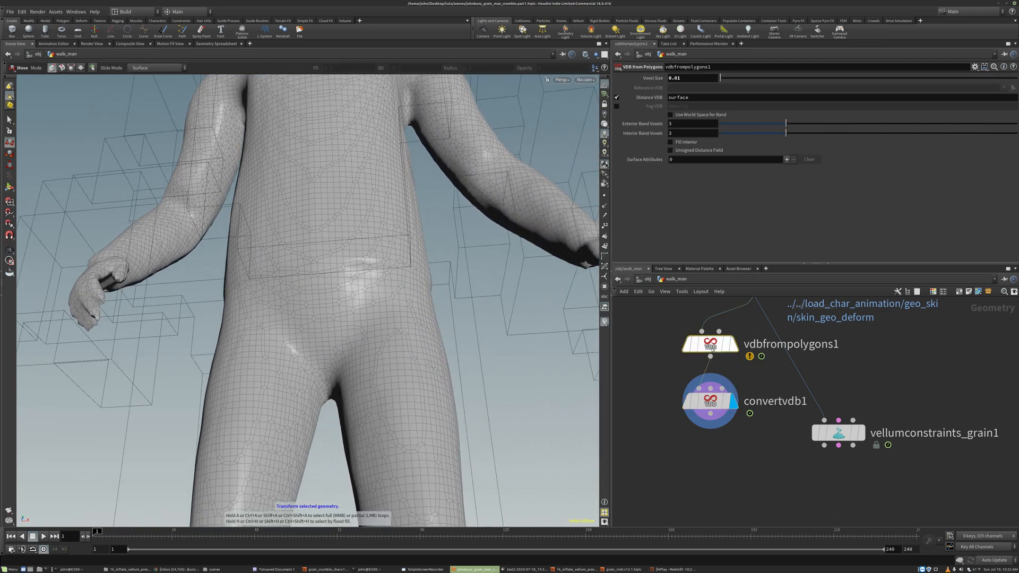
{"action": "left_click", "coordinate": [691, 80]}
{"action": "type", "text": "0.008"}
{"action": "key", "text": "Return"}
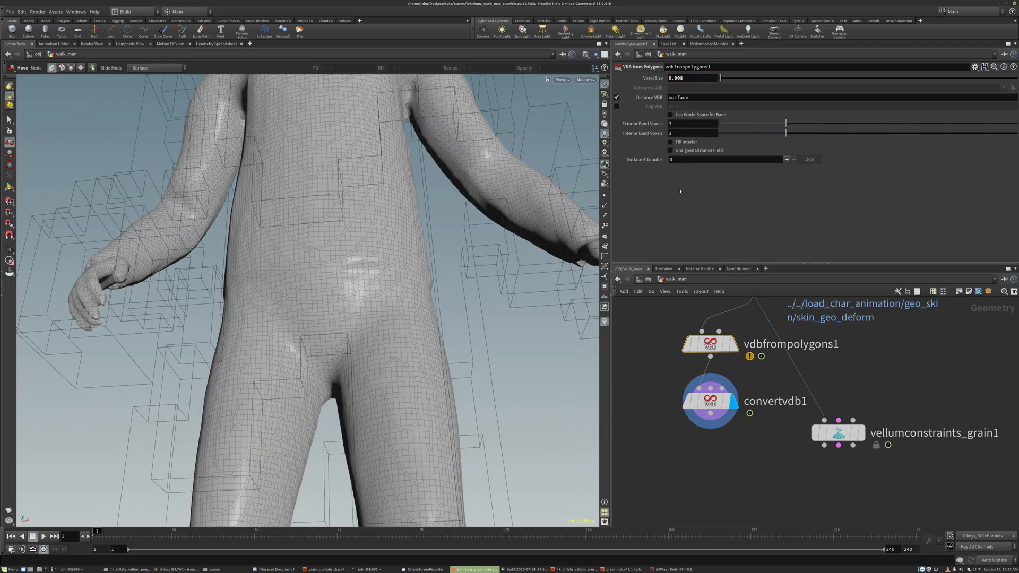
{"action": "key", "text": "space"}
{"action": "right_click_drag", "start_coordinate": [419, 270], "coordinate": [297, 223]}
{"action": "left_click_drag", "start_coordinate": [276, 212], "coordinate": [242, 233]}
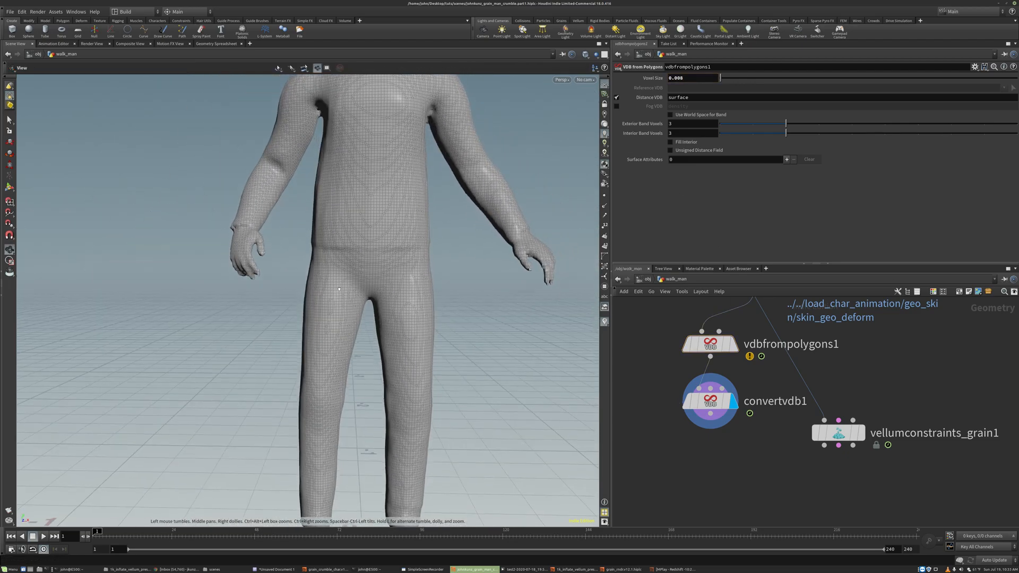
{"action": "left_click_drag", "start_coordinate": [521, 255], "coordinate": [397, 119]}
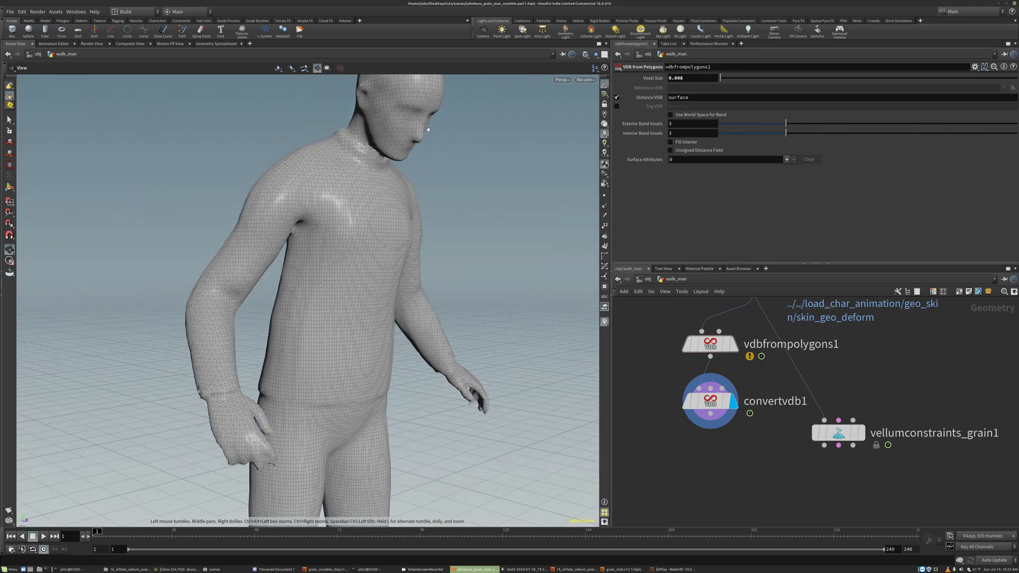
{"action": "left_click_drag", "start_coordinate": [414, 154], "coordinate": [404, 155]}
Feed the grain node from the Convert VDB output, display it and inspect the grains over the whole figure
{"action": "left_click_drag", "start_coordinate": [710, 419], "coordinate": [770, 423]}
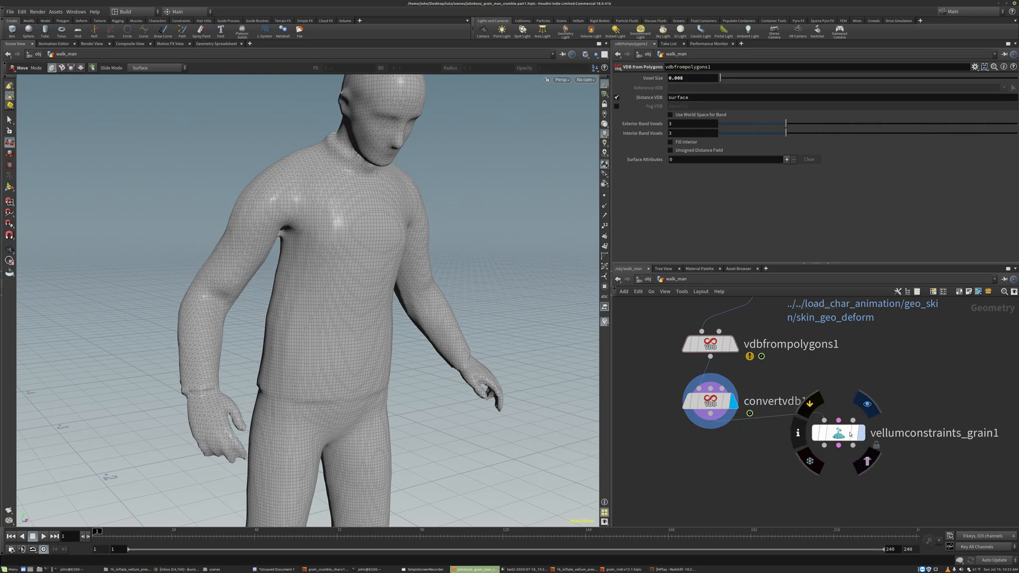
{"action": "left_click", "coordinate": [860, 433]}
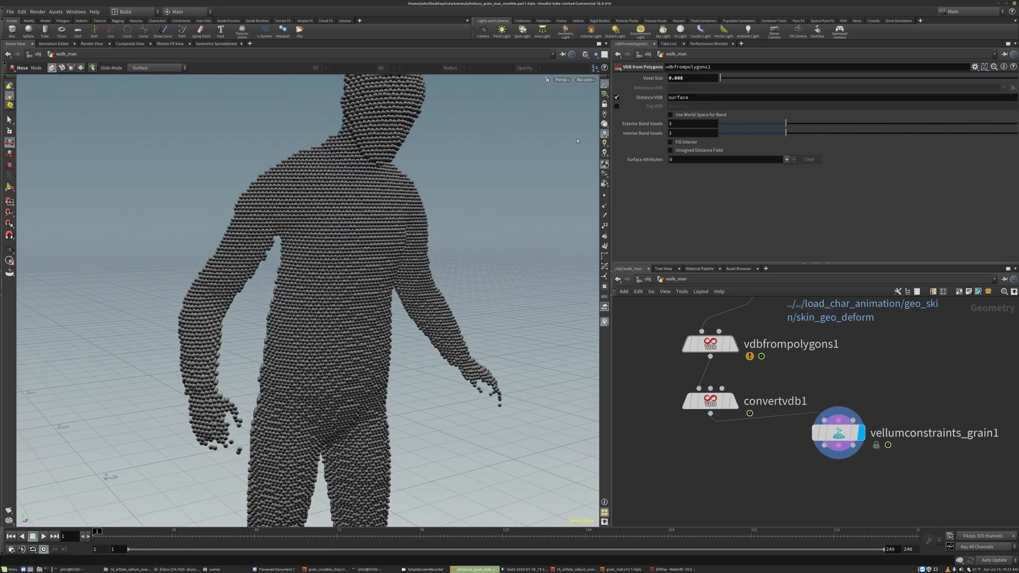
{"action": "key", "text": "Escape"}
{"action": "scroll", "coordinate": [398, 211], "scroll_direction": "down", "scroll_amount": 10}
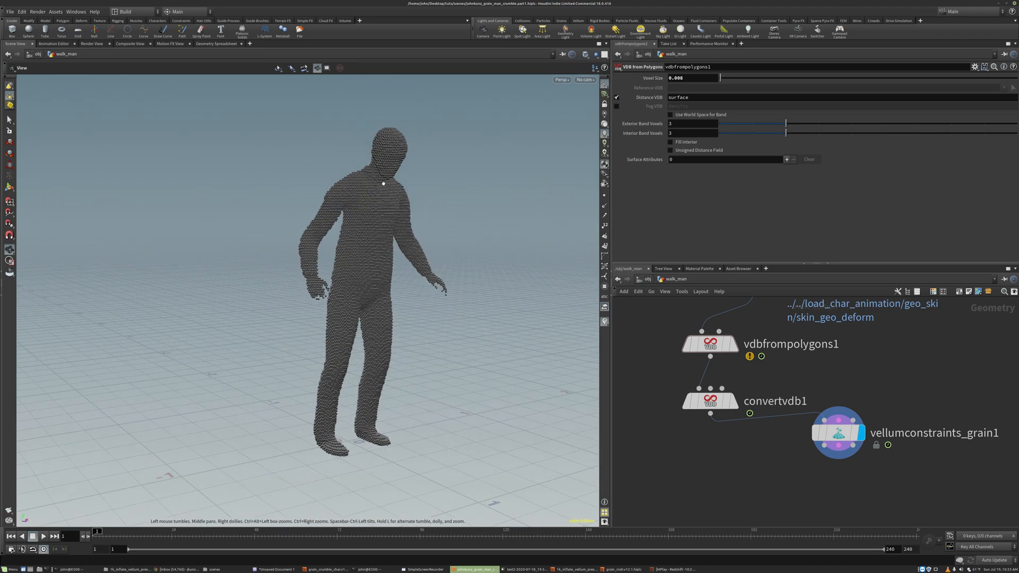
{"action": "left_click_drag", "start_coordinate": [336, 284], "coordinate": [372, 286]}
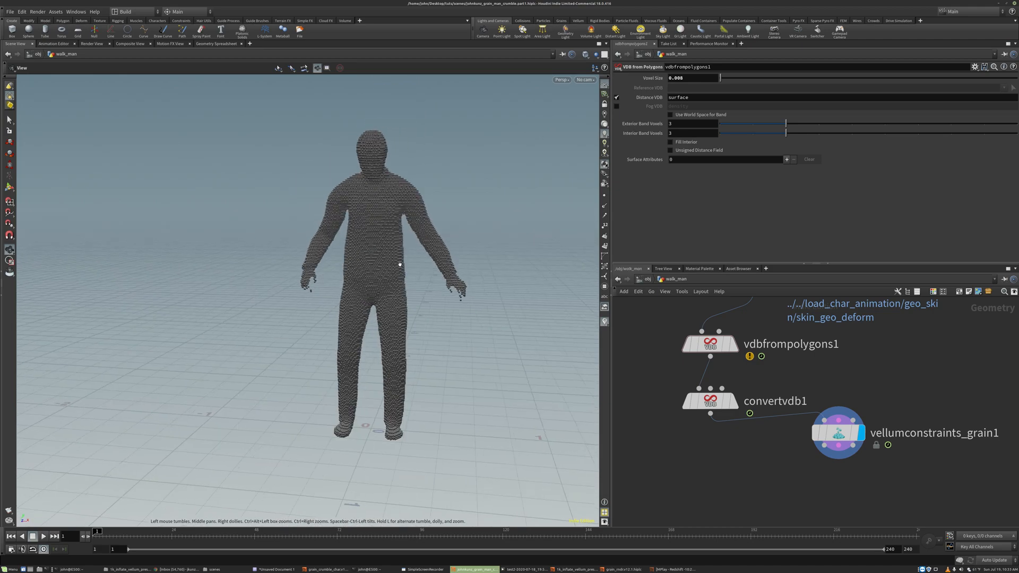
{"action": "key", "text": "t"}
Feed the grain node directly from the Object Merge for comparison, reconnect it to Convert VDB and place it beneath that node
{"action": "middle_click_drag", "start_coordinate": [846, 382], "coordinate": [808, 398]}
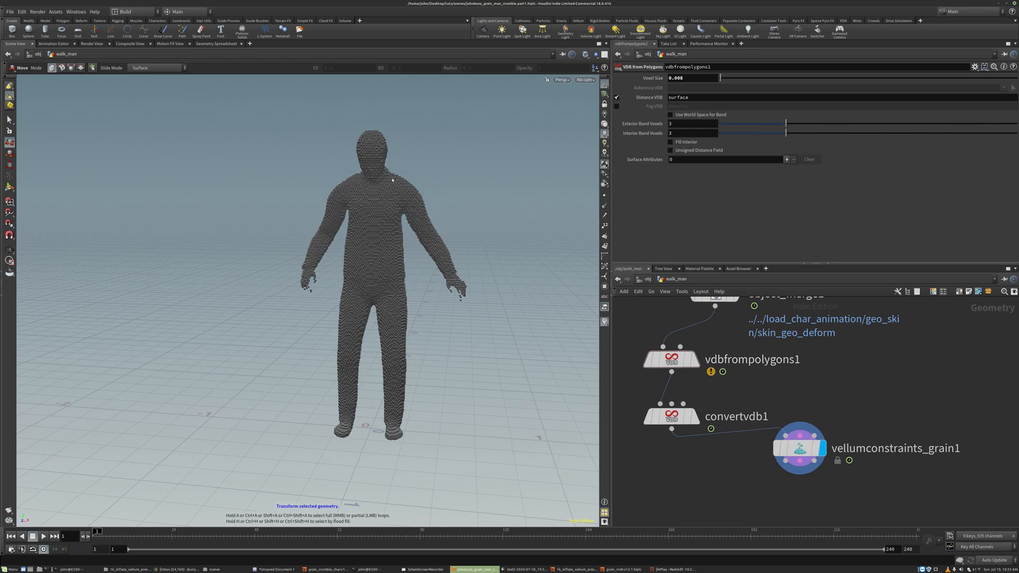
{"action": "scroll", "coordinate": [789, 429], "scroll_direction": "down", "scroll_amount": 3}
{"action": "left_click", "coordinate": [787, 434]}
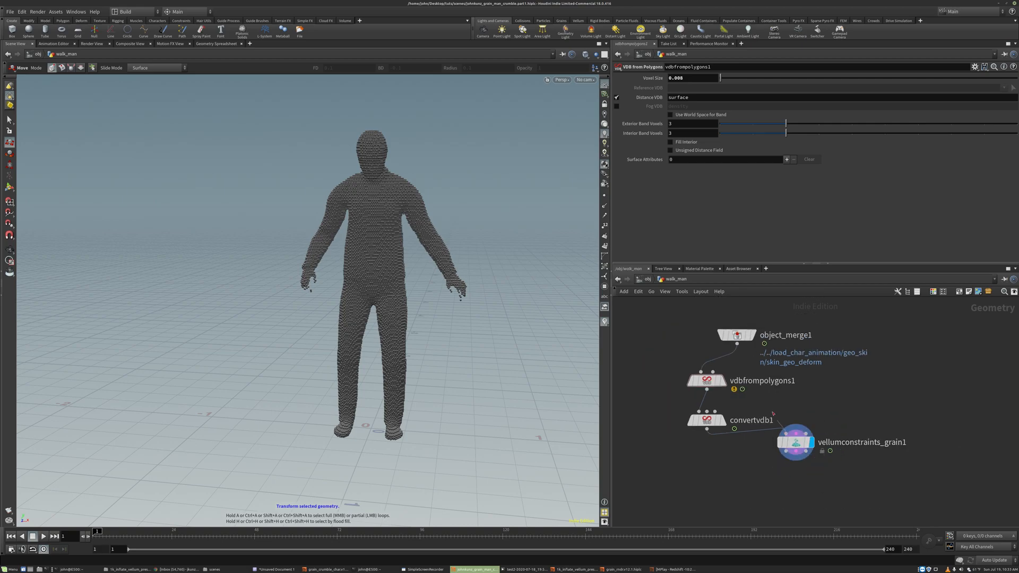
{"action": "left_click", "coordinate": [737, 345]}
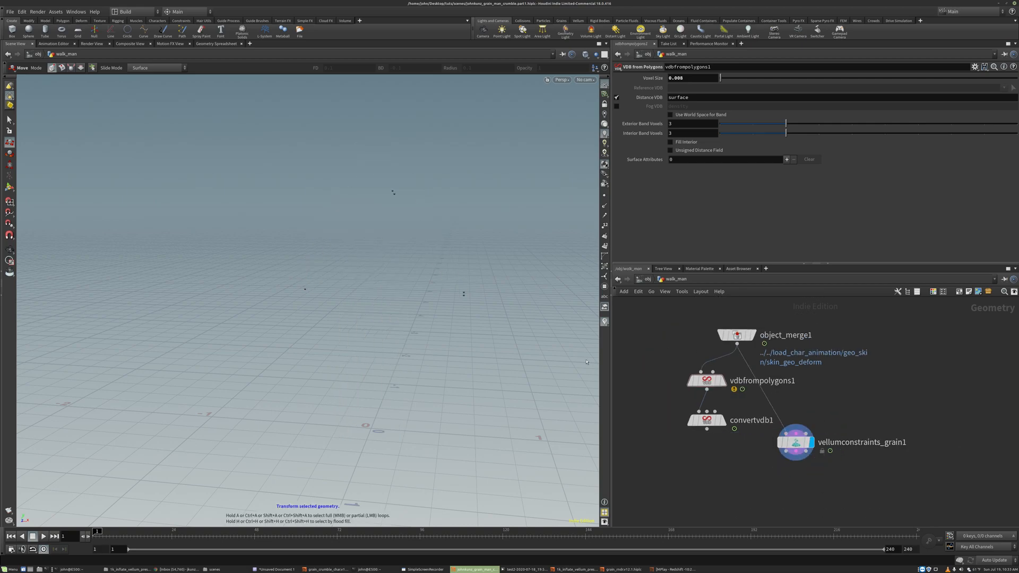
{"action": "left_click", "coordinate": [795, 429]}
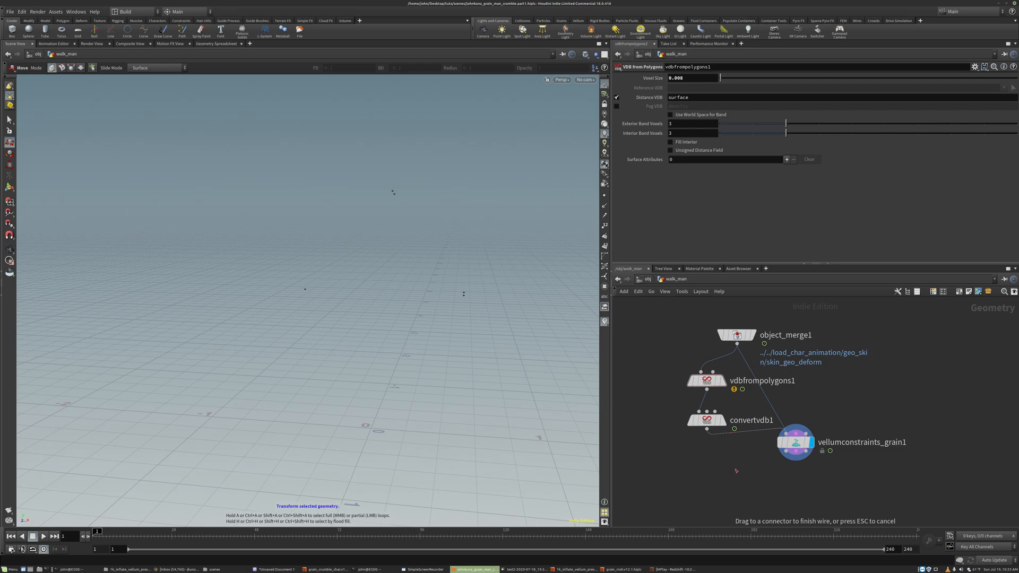
{"action": "left_click", "coordinate": [707, 429]}
{"action": "left_click_drag", "start_coordinate": [789, 419], "coordinate": [728, 450]}
{"action": "scroll", "coordinate": [759, 381], "scroll_direction": "up", "scroll_amount": 3}
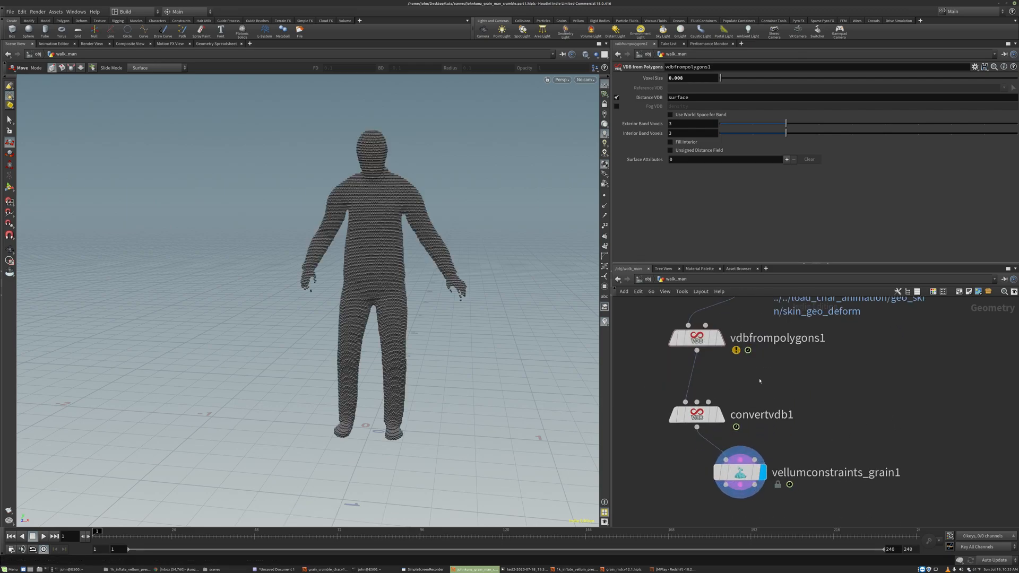
Insert a VDB Reshape SDF node between VDB from Polygons and Convert VDB and lay out the network
{"action": "key", "text": "Tab"}
{"action": "type", "text": "res"}
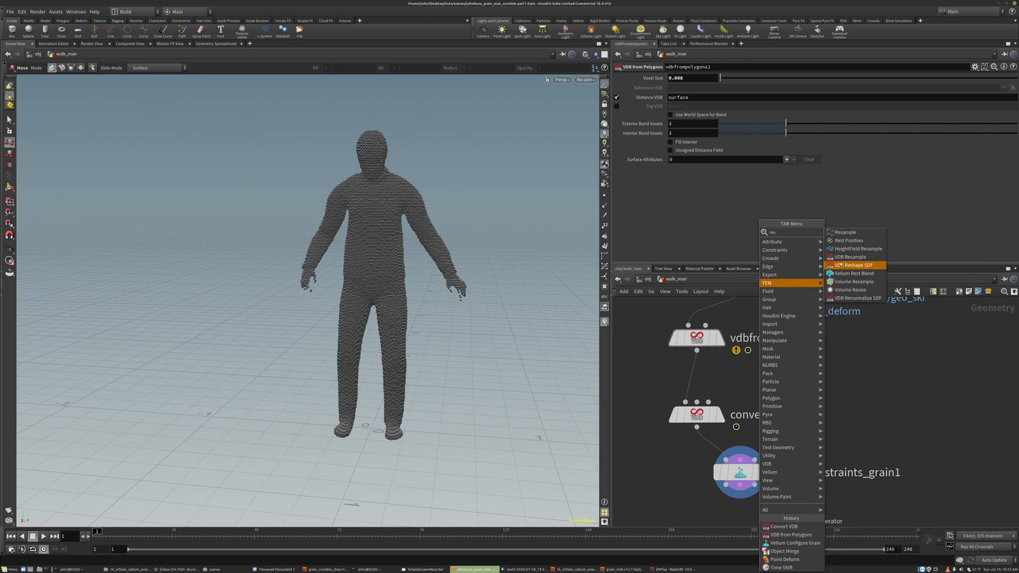
{"action": "left_click", "coordinate": [841, 264]}
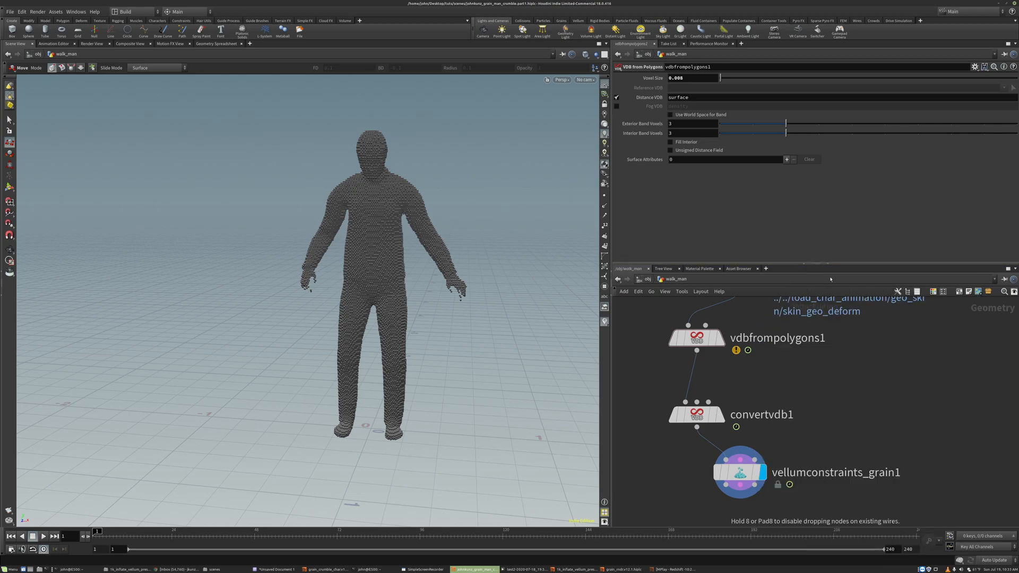
{"action": "left_click", "coordinate": [733, 388]}
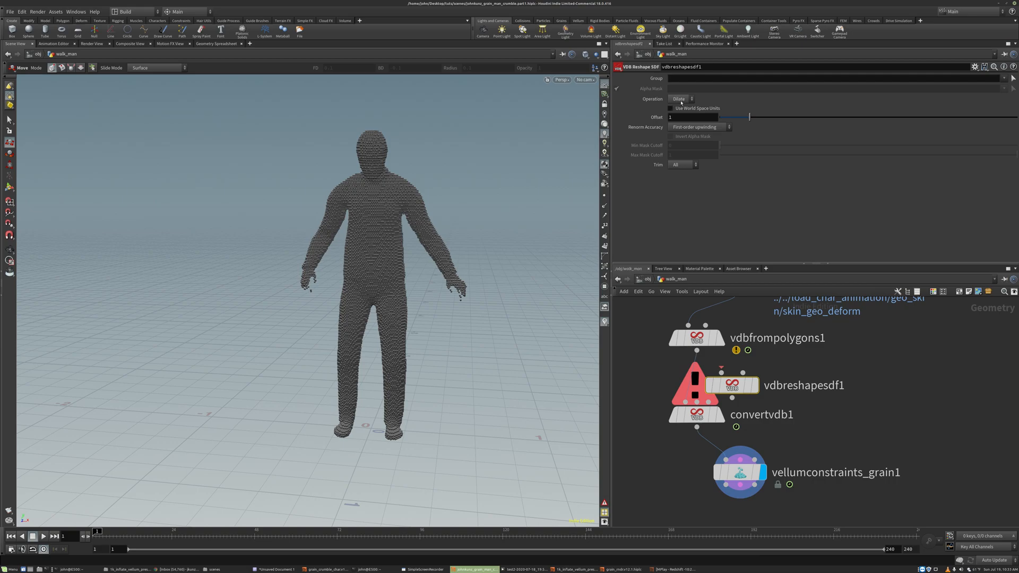
{"action": "left_click_drag", "start_coordinate": [735, 388], "coordinate": [700, 377]}
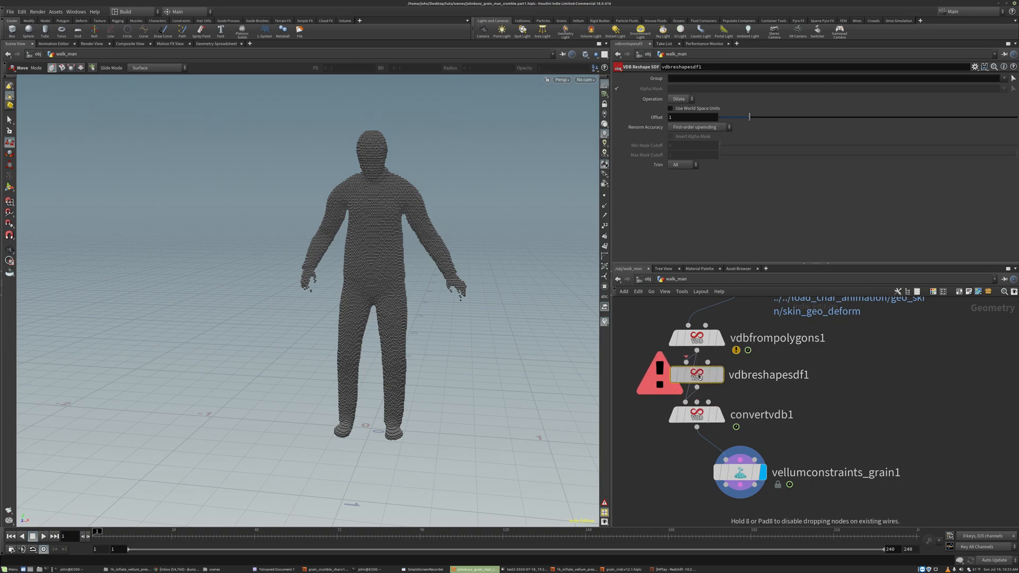
{"action": "key", "text": "l"}
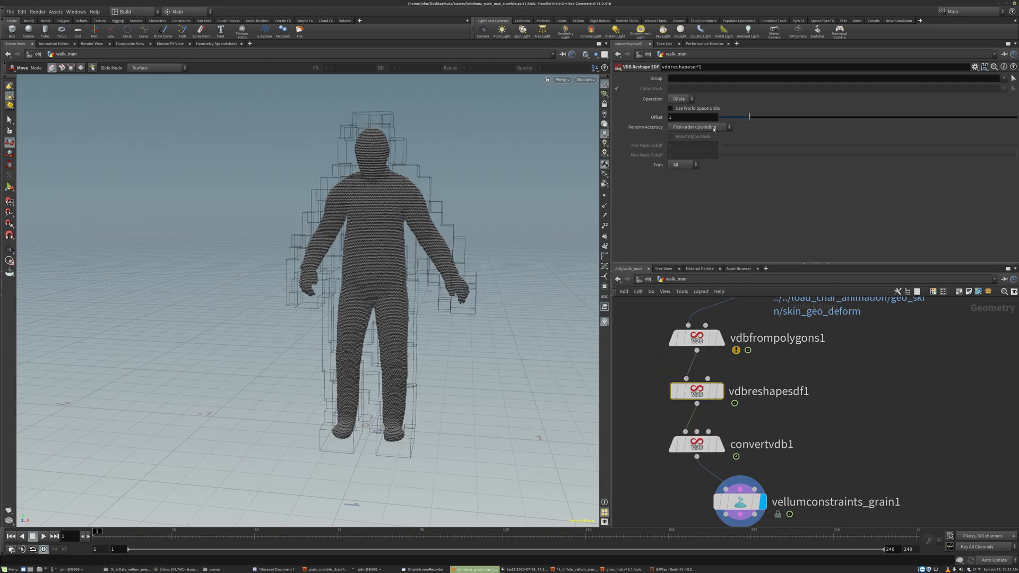
Set the VDB Reshape SDF node's Dilate offset to 5 and inspect the thickened grain figure
{"action": "type", "text": "5"}
{"action": "key", "text": "Return"}
{"action": "key", "text": "Escape"}
{"action": "left_click_drag", "start_coordinate": [411, 240], "coordinate": [435, 287]}
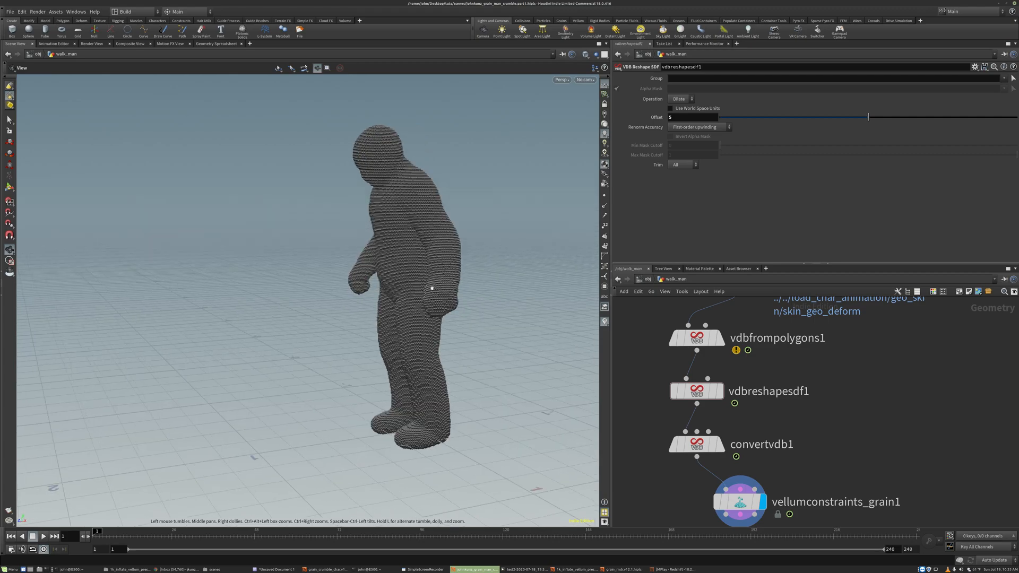
{"action": "right_click_drag", "start_coordinate": [435, 286], "coordinate": [566, 209]}
Switch the VDB Reshape SDF operation to Erode and inspect the thinned grain figure from several sides
{"action": "left_click", "coordinate": [681, 100]}
{"action": "left_click", "coordinate": [683, 118]}
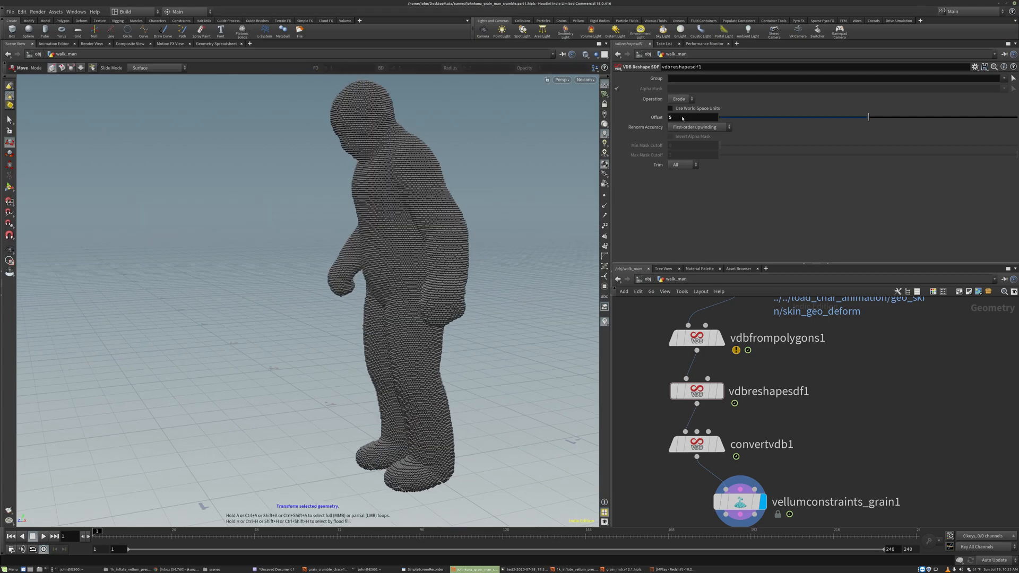
{"action": "key", "text": "Escape"}
{"action": "left_click_drag", "start_coordinate": [460, 236], "coordinate": [476, 276]}
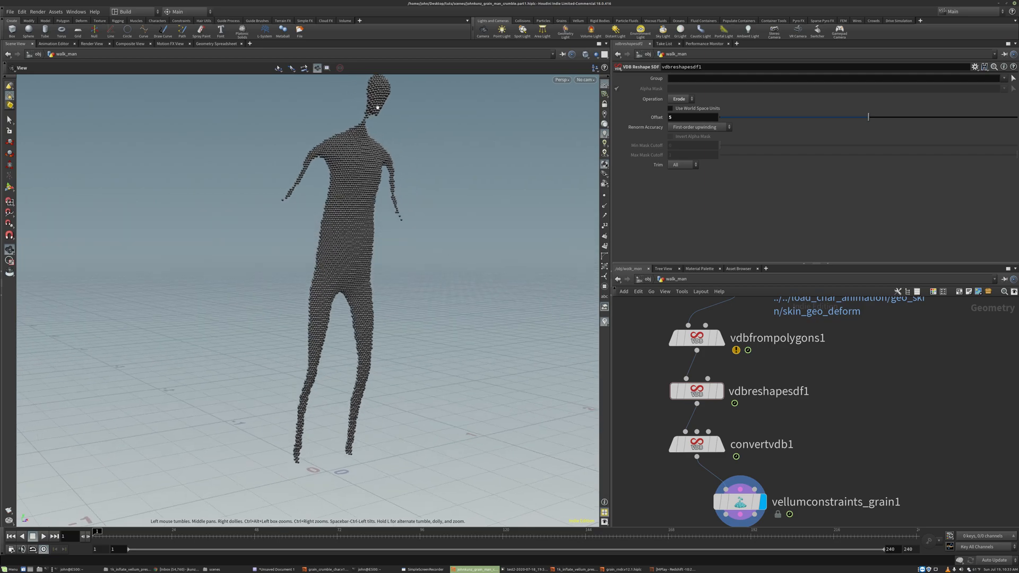
{"action": "left_click_drag", "start_coordinate": [424, 152], "coordinate": [367, 202]}
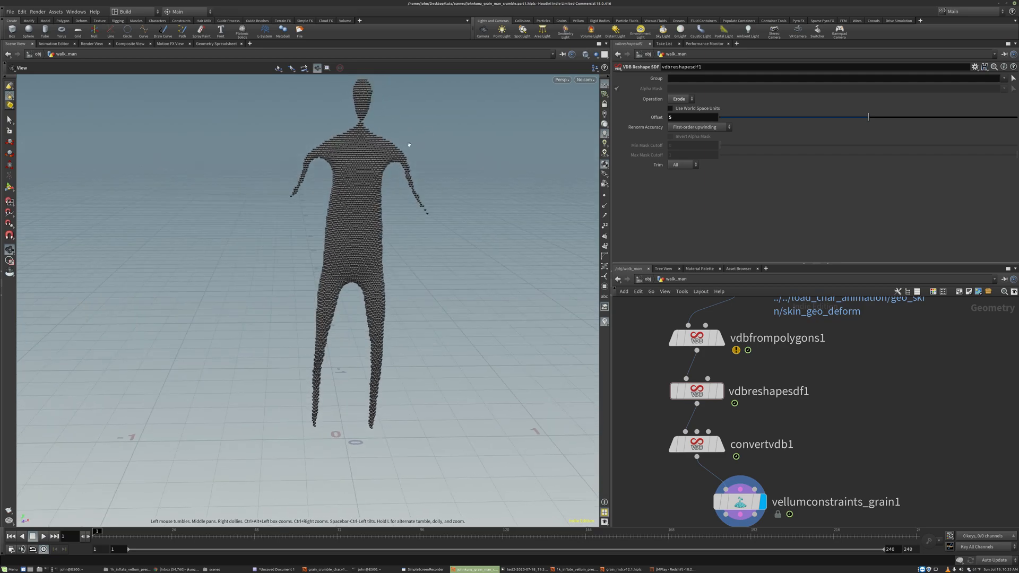
{"action": "left_click_drag", "start_coordinate": [440, 219], "coordinate": [326, 214]}
Delete the VDB Reshape SDF node from between VDB from Polygons and Convert VDB
{"action": "left_click", "coordinate": [693, 392]}
{"action": "mouse_move", "coordinate": [695, 392]}
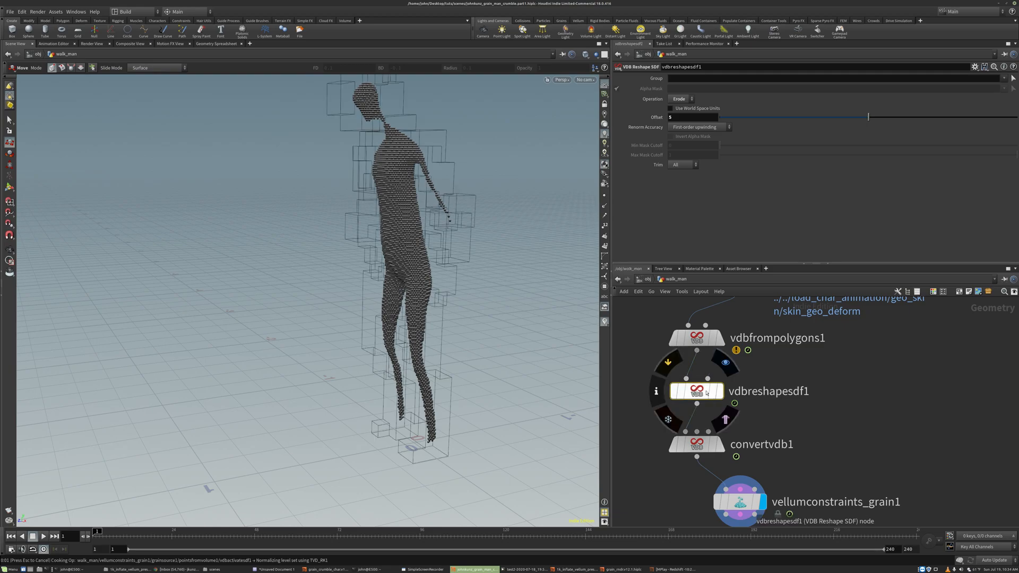
{"action": "key", "text": "Delete"}
{"action": "scroll", "coordinate": [717, 419], "scroll_direction": "down", "scroll_amount": 2}
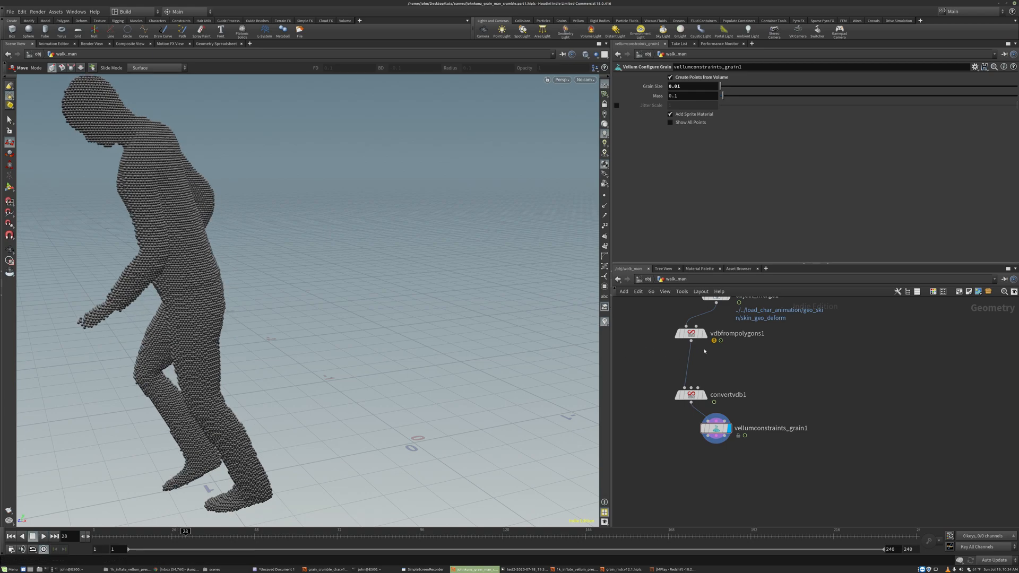
Check the Vellum grain node's info and compare the generated grain figure at frame 21 and the first frame
{"action": "key", "text": "ctrl+Left"}
{"action": "middle_click", "coordinate": [735, 418]}
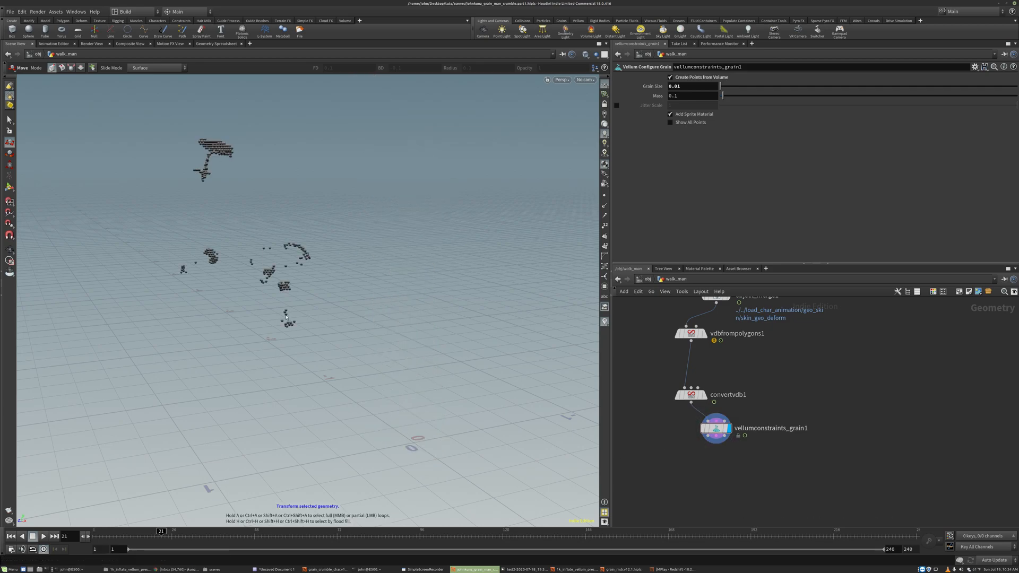
{"action": "middle_click", "coordinate": [721, 429]}
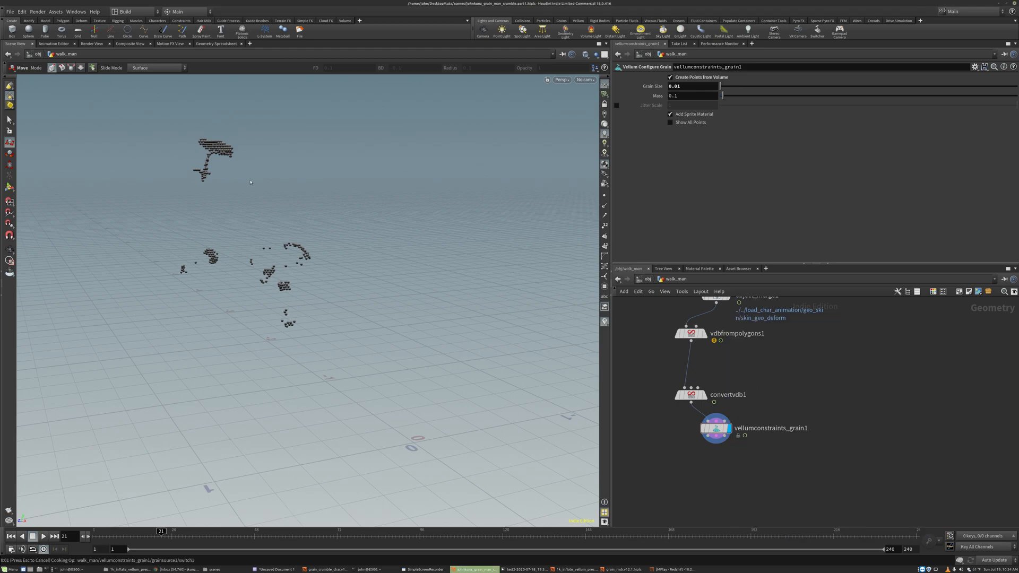
{"action": "key", "text": "ctrl+Up"}
{"action": "key", "text": "Escape"}
{"action": "left_click_drag", "start_coordinate": [404, 249], "coordinate": [448, 223]}
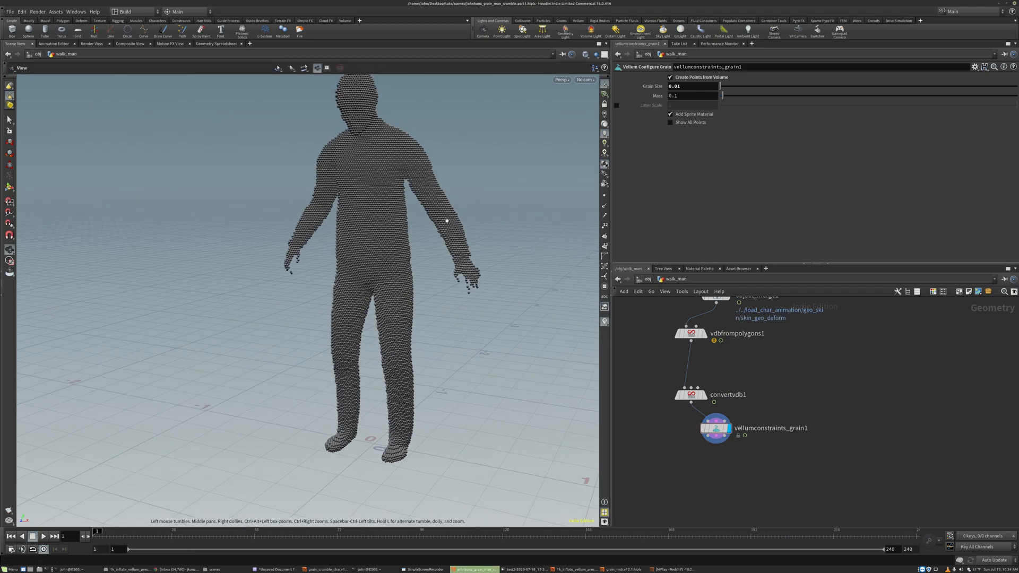
{"action": "middle_click_drag", "start_coordinate": [423, 215], "coordinate": [414, 231]}
Add a Time Shift node, wire it to the output of object_merge1 and display it
{"action": "middle_click_drag", "start_coordinate": [741, 327], "coordinate": [741, 365]}
{"action": "left_click_drag", "start_coordinate": [715, 335], "coordinate": [715, 321]}
{"action": "key", "text": "r"}
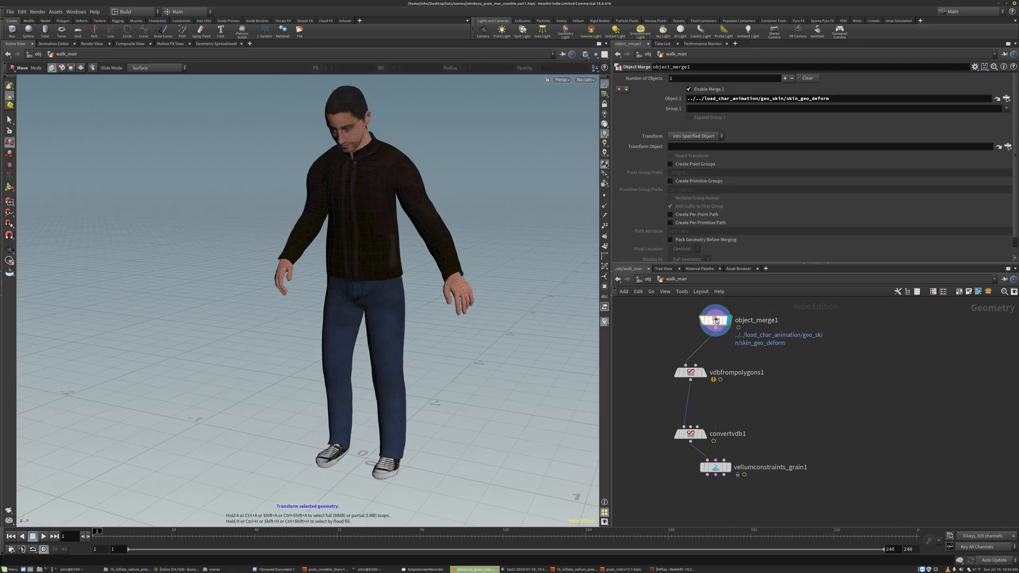
{"action": "key", "text": "Tab"}
{"action": "type", "text": "tim"}
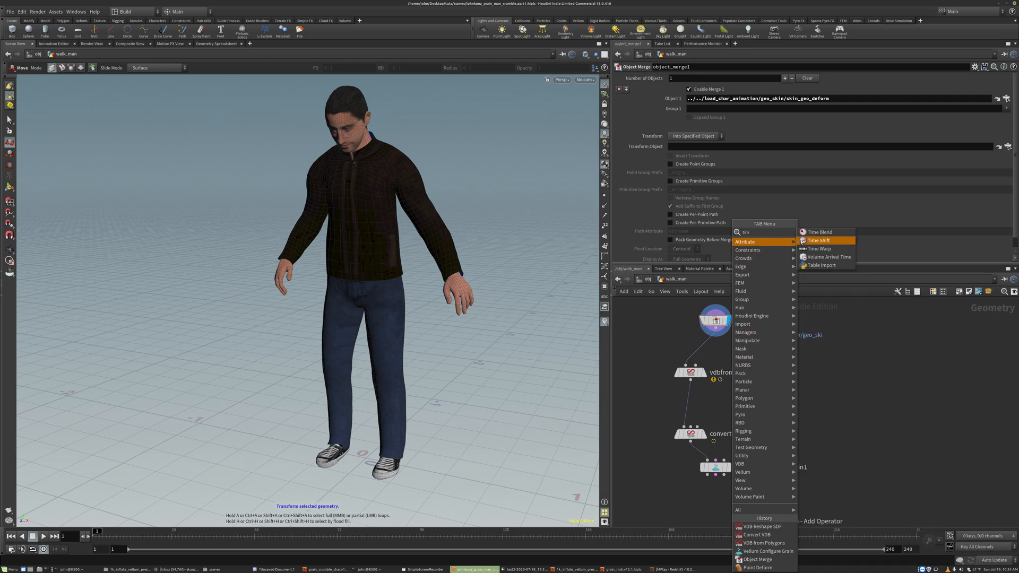
{"action": "left_click", "coordinate": [803, 241]}
{"action": "left_click", "coordinate": [741, 346]}
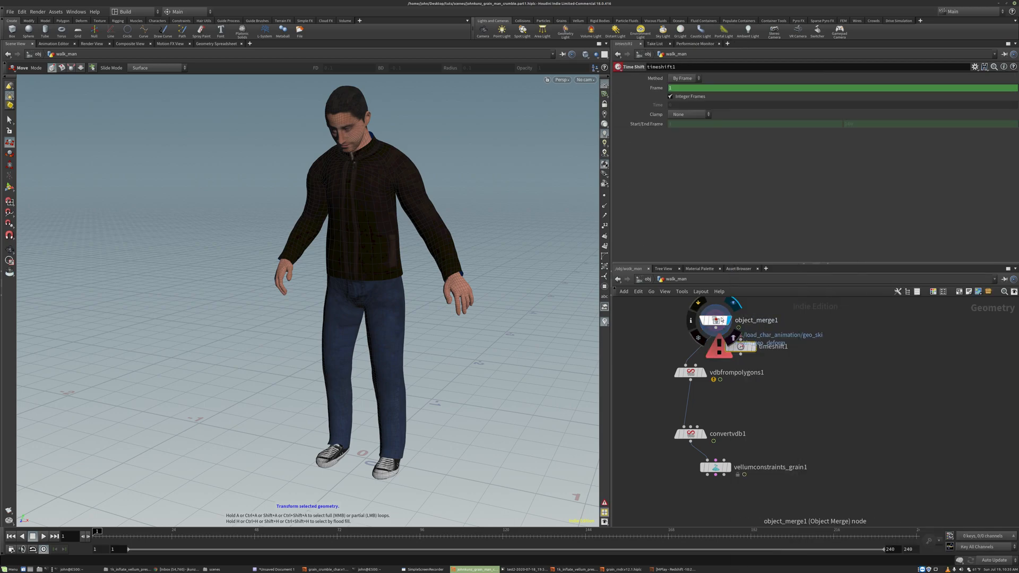
{"action": "left_click_drag", "start_coordinate": [715, 318], "coordinate": [741, 340]}
{"action": "key", "text": "r"}
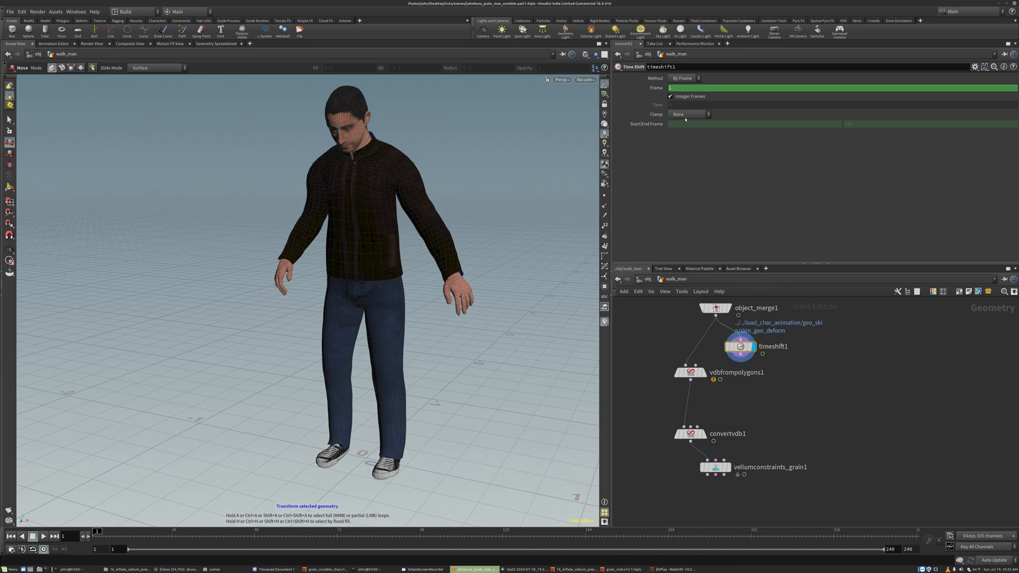
Delete the channels on the Time Shift's Frame parameter so it holds a fixed frame 1
{"action": "left_click", "coordinate": [658, 88]}
{"action": "right_click", "coordinate": [679, 89]}
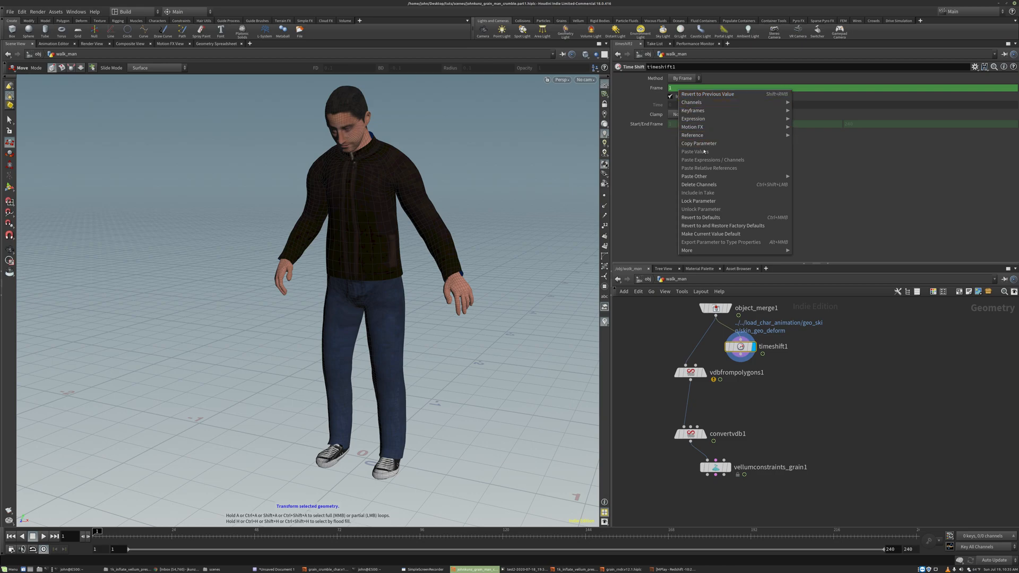
{"action": "left_click", "coordinate": [690, 184]}
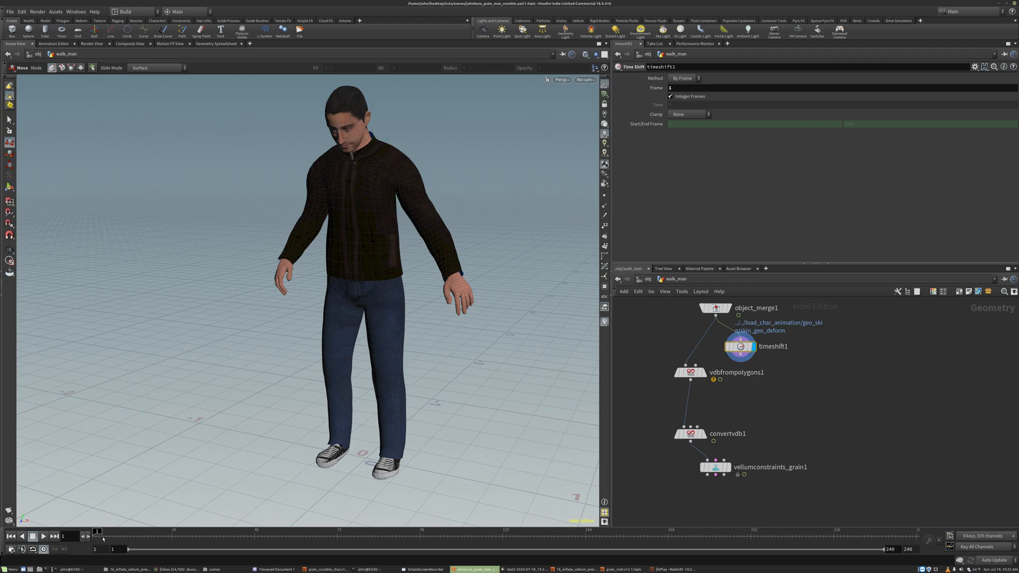
Scrub the timeline to frame 103 to check the time-shifted character, and return to the first frame
{"action": "scroll", "coordinate": [743, 318], "scroll_direction": "up", "scroll_amount": 3}
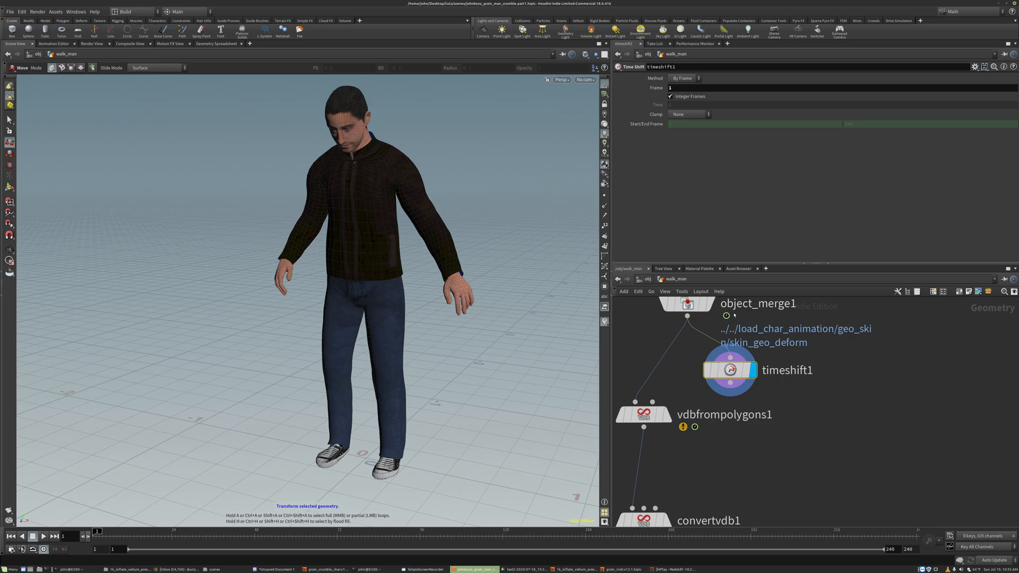
{"action": "mouse_move", "coordinate": [726, 316]}
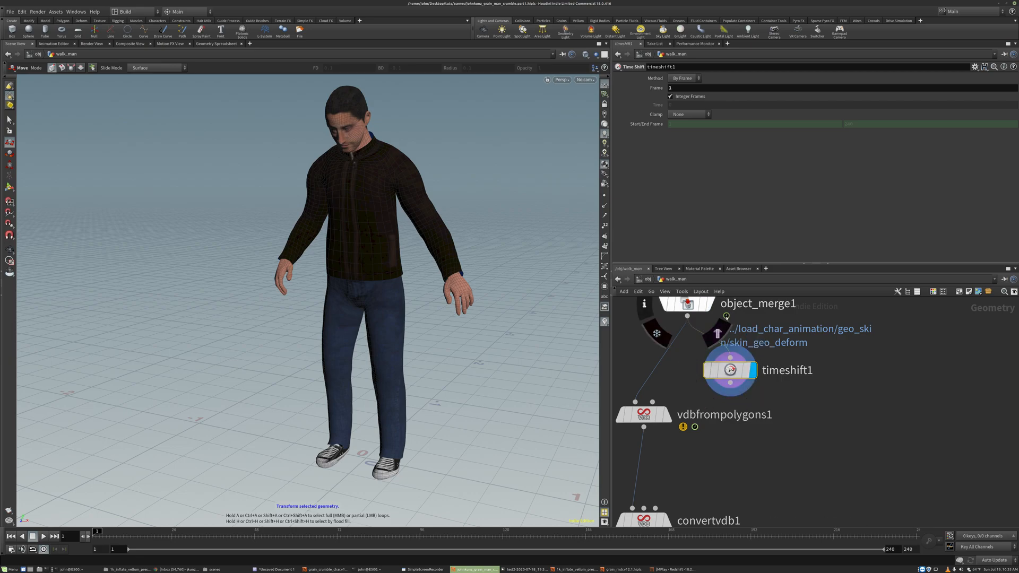
{"action": "left_click_drag", "start_coordinate": [185, 540], "coordinate": [444, 531]}
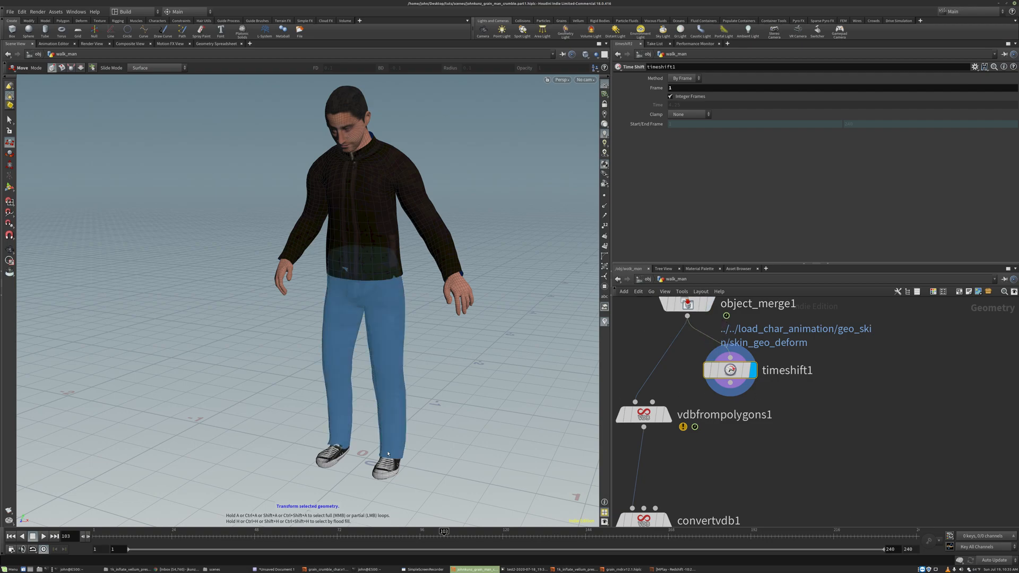
{"action": "key", "text": "ctrl+Left"}
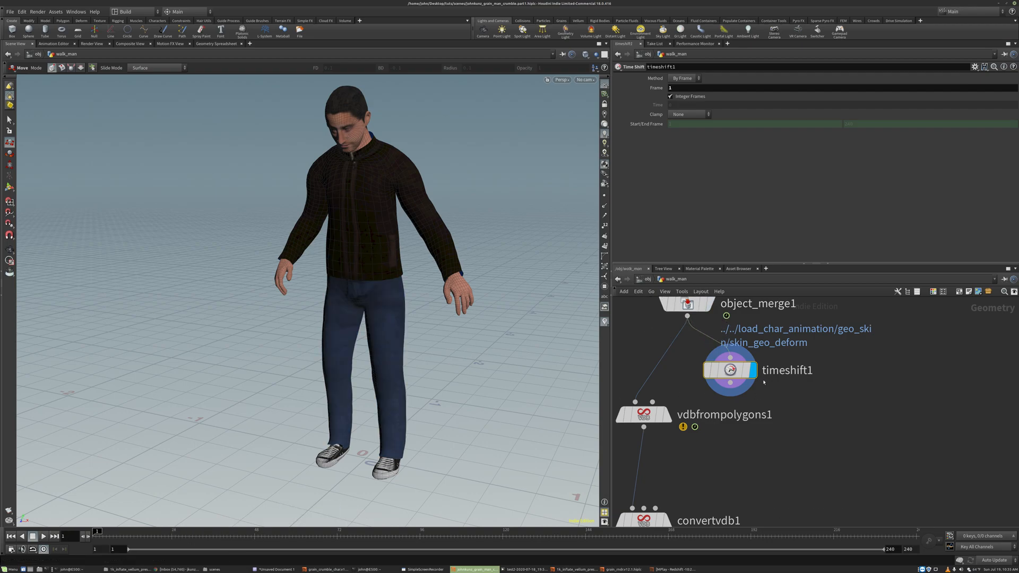
Insert timeshift1 between object_merge1 and vdbfrompolygons1, and align the VDB, convert and grain nodes below it
{"action": "left_click_drag", "start_coordinate": [751, 386], "coordinate": [731, 388]}
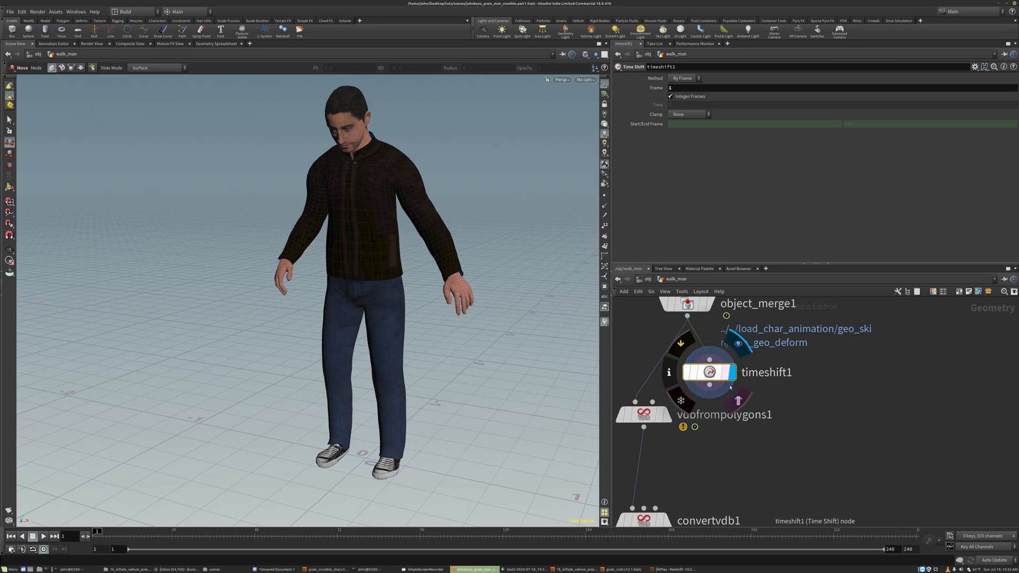
{"action": "middle_click_drag", "start_coordinate": [730, 388], "coordinate": [739, 356]}
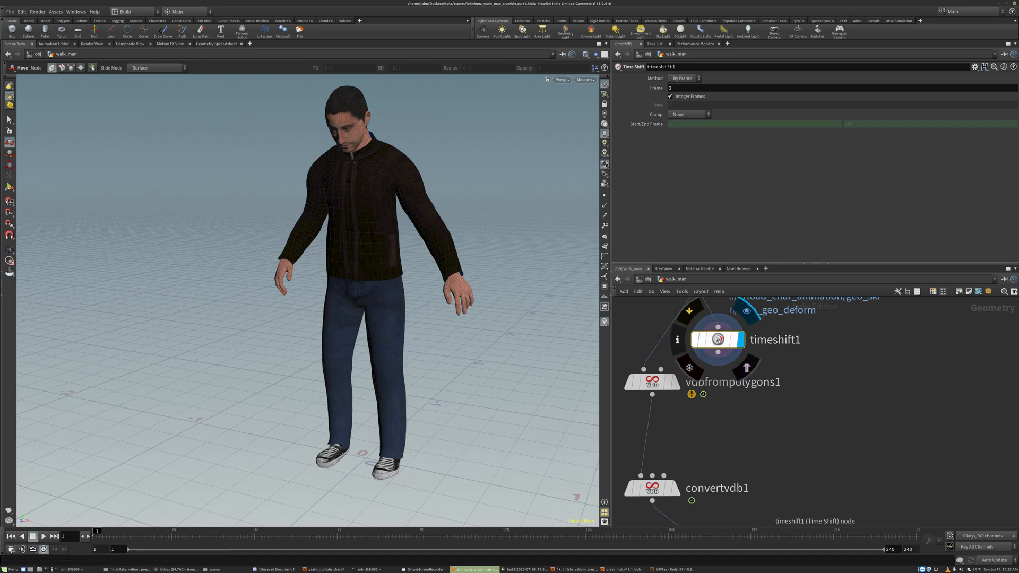
{"action": "left_click_drag", "start_coordinate": [718, 340], "coordinate": [691, 345]}
{"action": "scroll", "coordinate": [691, 345], "scroll_direction": "down", "scroll_amount": 2}
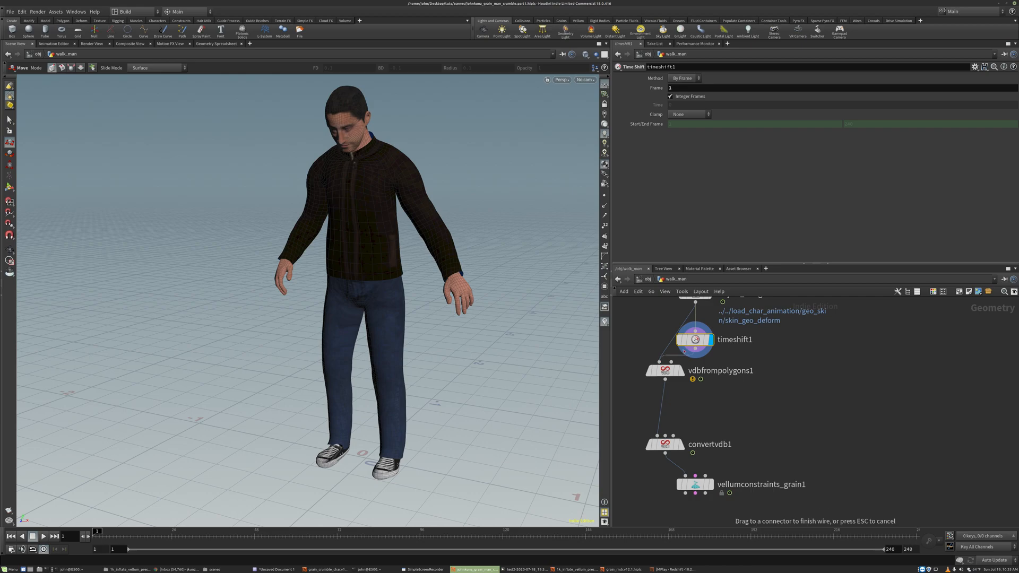
{"action": "left_click_drag", "start_coordinate": [665, 376], "coordinate": [695, 381]}
{"action": "left_click_drag", "start_coordinate": [665, 444], "coordinate": [695, 409]}
{"action": "left_click_drag", "start_coordinate": [701, 485], "coordinate": [701, 467]}
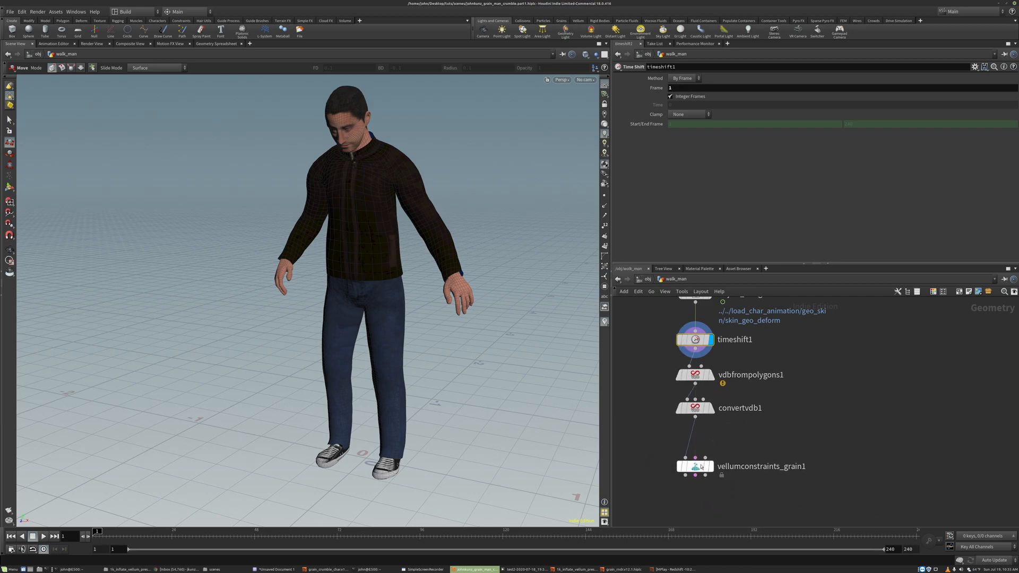
Display the vellumconstraints_grain1 node and inspect the frozen grain figure over time from another angle
{"action": "left_click", "coordinate": [695, 466]}
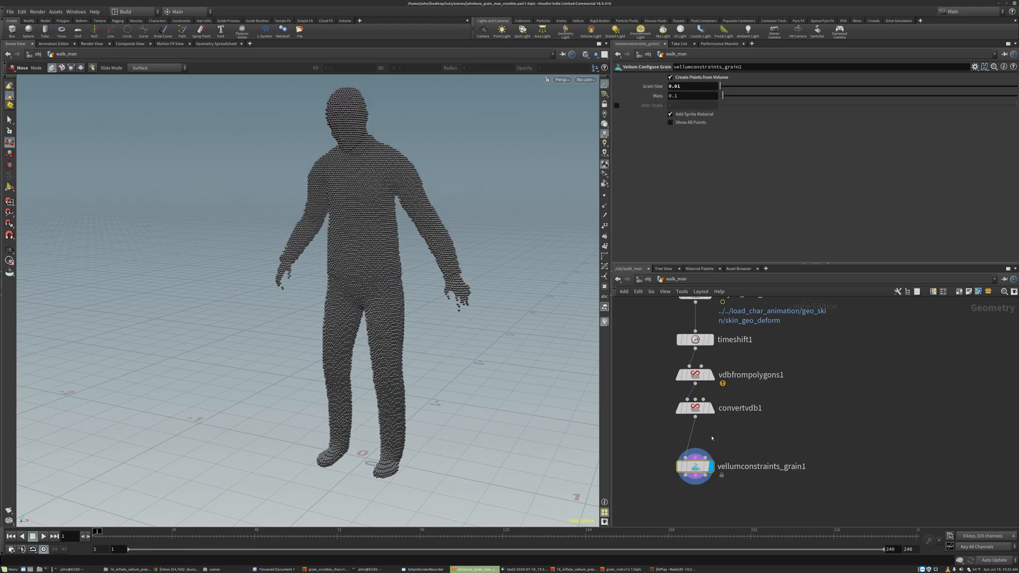
{"action": "left_click", "coordinate": [168, 535]}
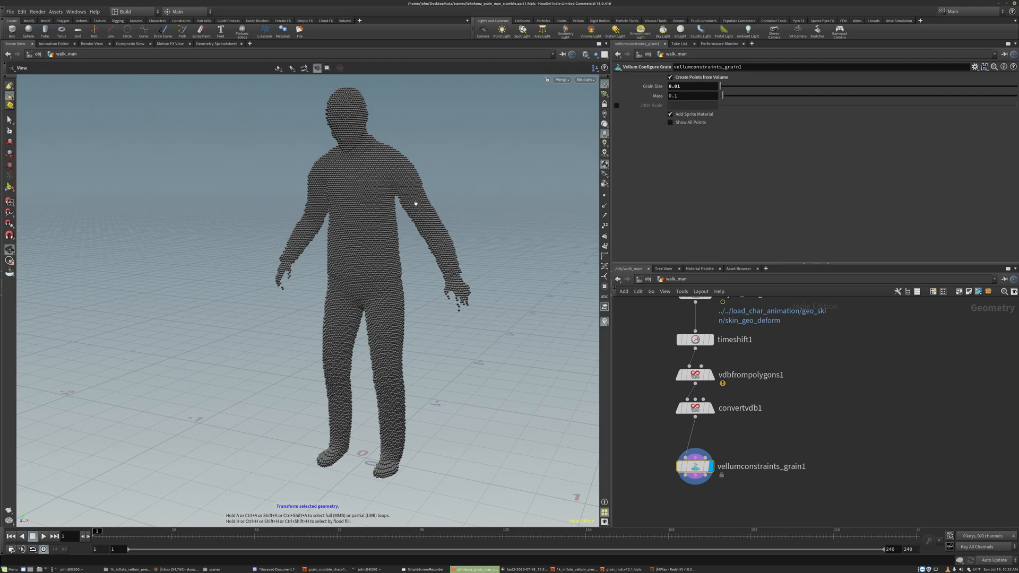
{"action": "scroll", "coordinate": [413, 205], "scroll_direction": "down", "scroll_amount": 3}
{"action": "left_click_drag", "start_coordinate": [403, 223], "coordinate": [337, 239], "text": "alt"}
Offset object_merge1 and timeshift1 from the VDB chain and place a Point Deform node below the grain node
{"action": "scroll", "coordinate": [838, 399], "scroll_direction": "down", "scroll_amount": 2}
{"action": "left_click_drag", "start_coordinate": [714, 318], "coordinate": [746, 376]}
{"action": "left_click", "coordinate": [799, 418]}
{"action": "key", "text": "Tab"}
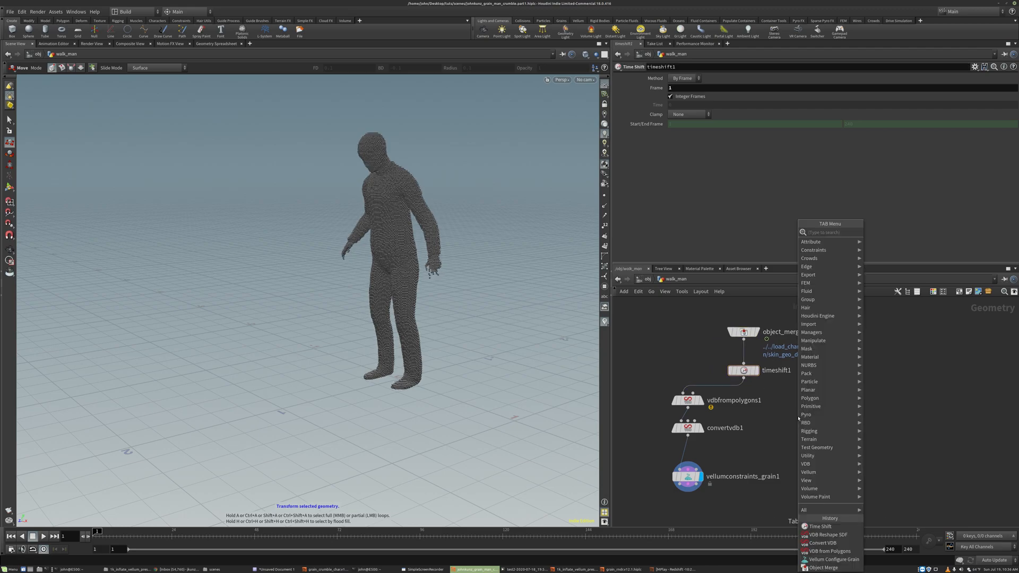
{"action": "type", "text": "point"}
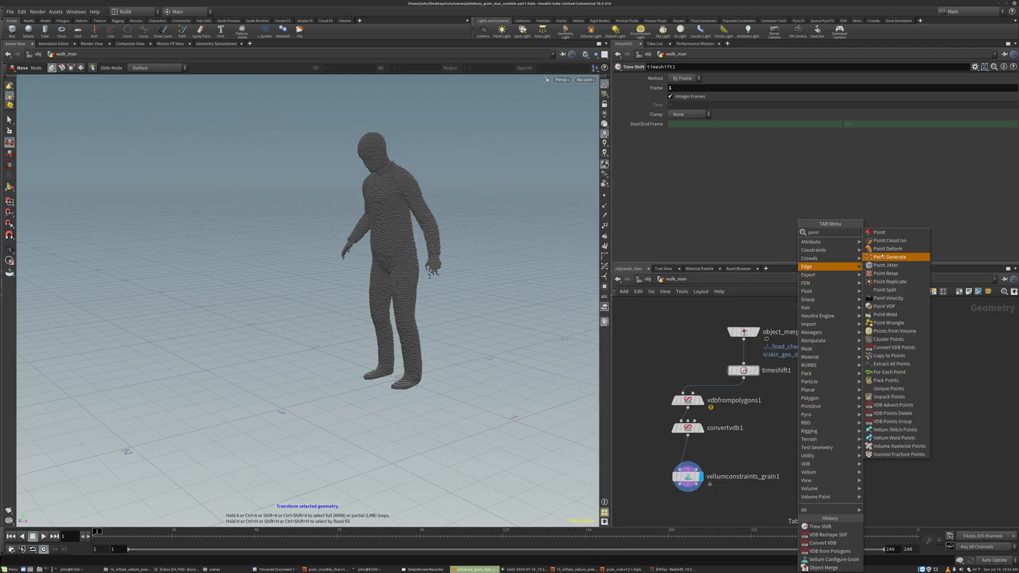
{"action": "left_click", "coordinate": [888, 248]}
{"action": "left_click", "coordinate": [752, 428]}
{"action": "left_click_drag", "start_coordinate": [753, 431], "coordinate": [743, 472]}
{"action": "scroll", "coordinate": [743, 472], "scroll_direction": "up", "scroll_amount": 3}
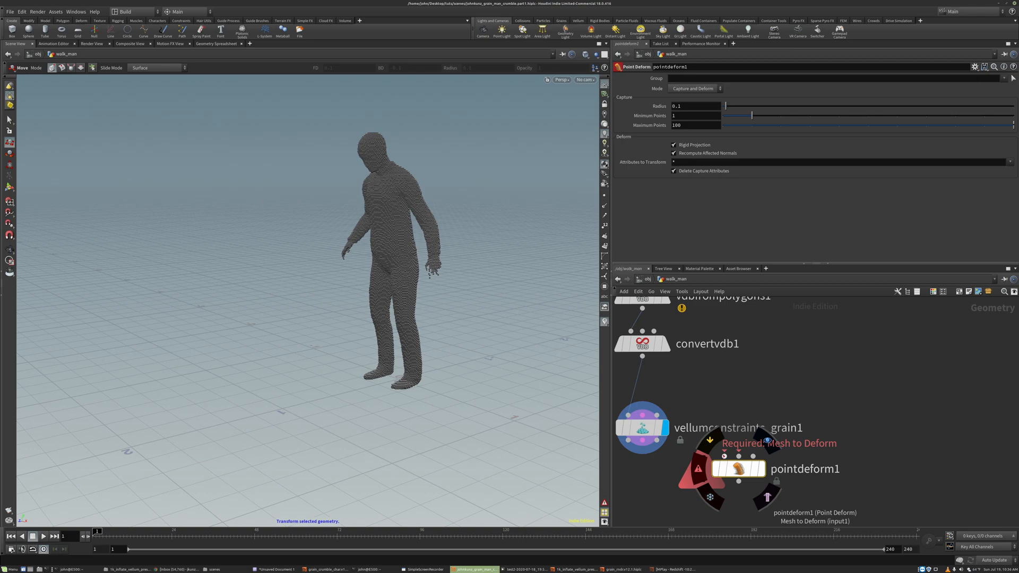
Wire vellumconstraints_grain1, timeshift1 and object_merge1 into the Point Deform's first, second and third inputs respectively
{"action": "left_click_drag", "start_coordinate": [724, 455], "coordinate": [627, 440]}
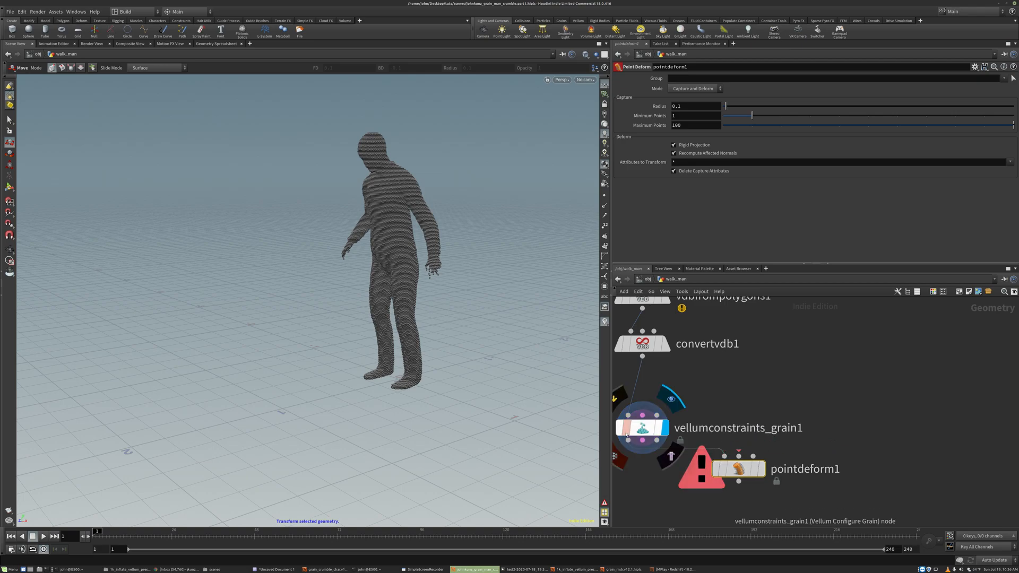
{"action": "scroll", "coordinate": [762, 465], "scroll_direction": "down", "scroll_amount": 3}
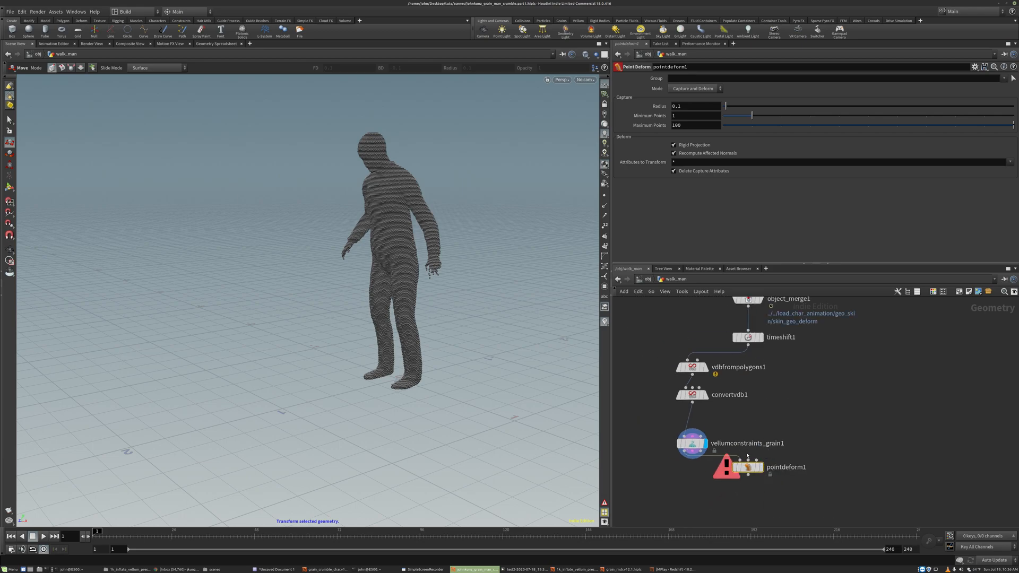
{"action": "left_click_drag", "start_coordinate": [748, 460], "coordinate": [748, 345]}
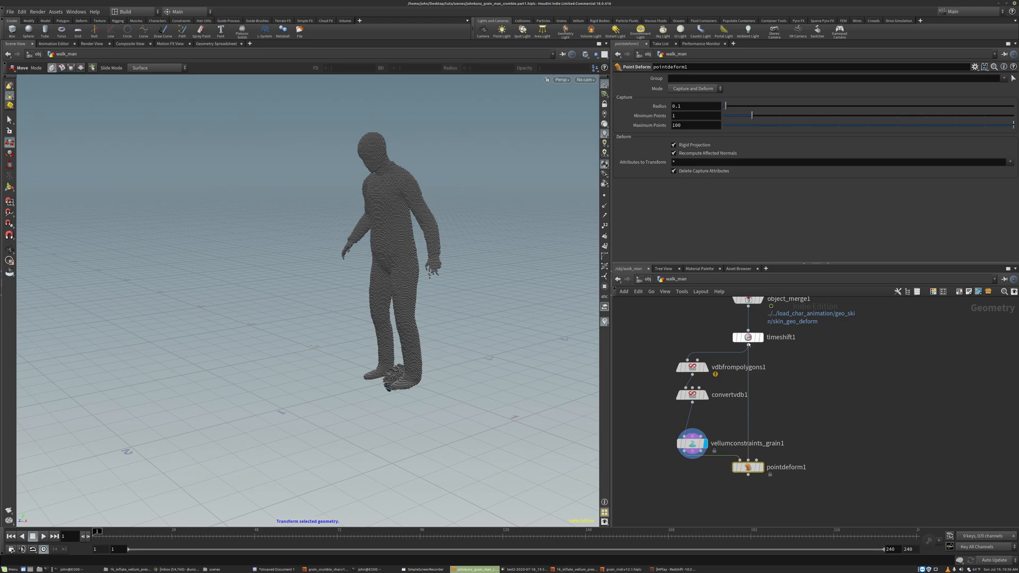
{"action": "middle_click_drag", "start_coordinate": [842, 378], "coordinate": [807, 392]}
{"action": "left_click_drag", "start_coordinate": [713, 314], "coordinate": [767, 320]}
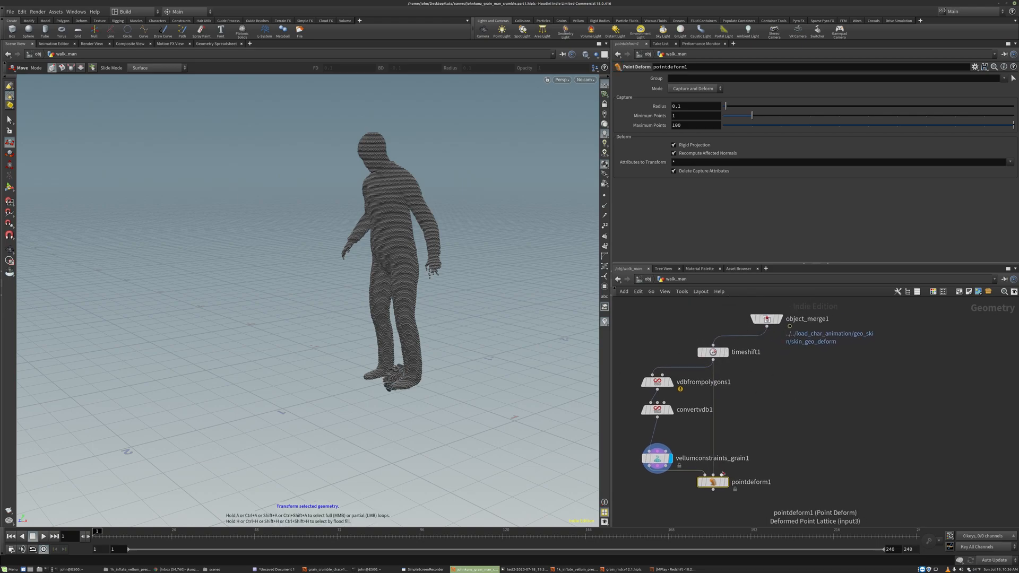
{"action": "left_click_drag", "start_coordinate": [722, 473], "coordinate": [771, 333]}
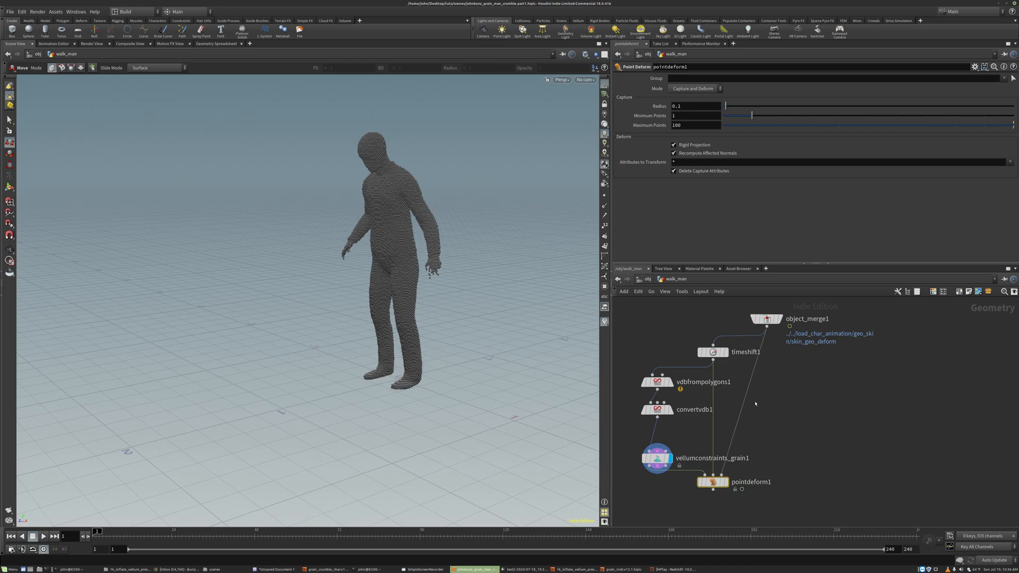
Display the Point Deform node and play the animation to check the moving grain figure
{"action": "left_click", "coordinate": [725, 483]}
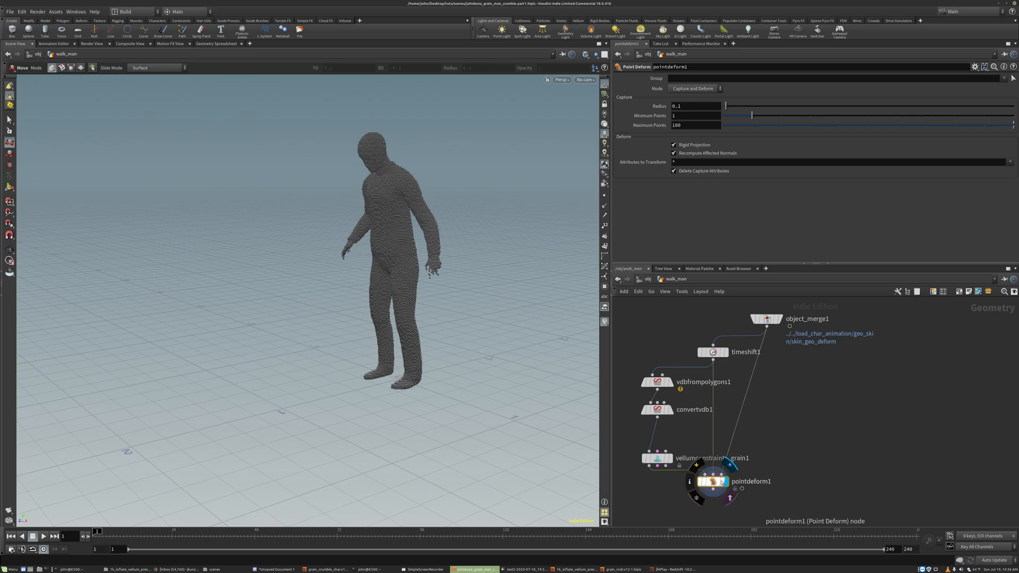
{"action": "key", "text": "Up"}
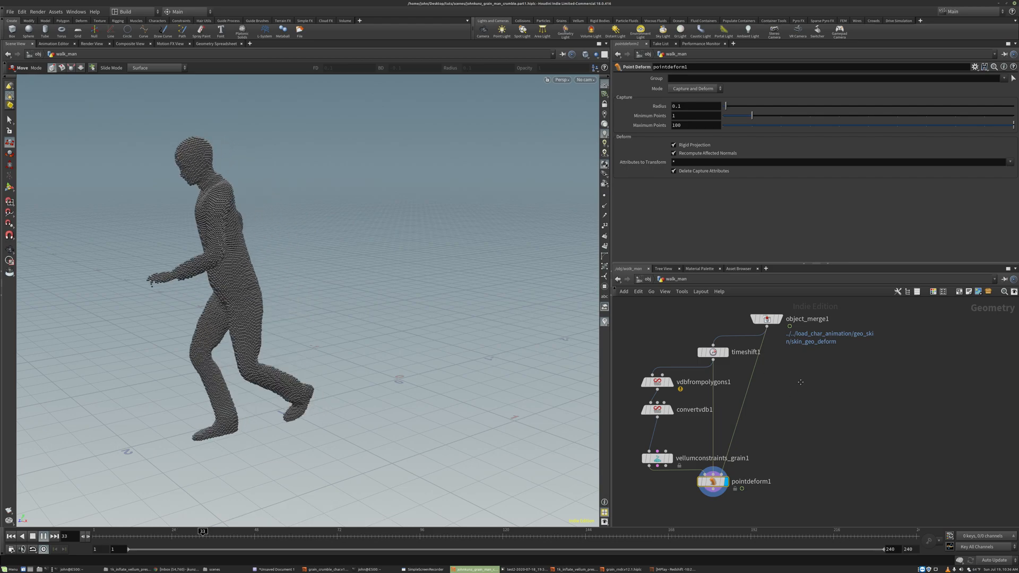
{"action": "scroll", "coordinate": [779, 371], "scroll_direction": "down", "scroll_amount": 3}
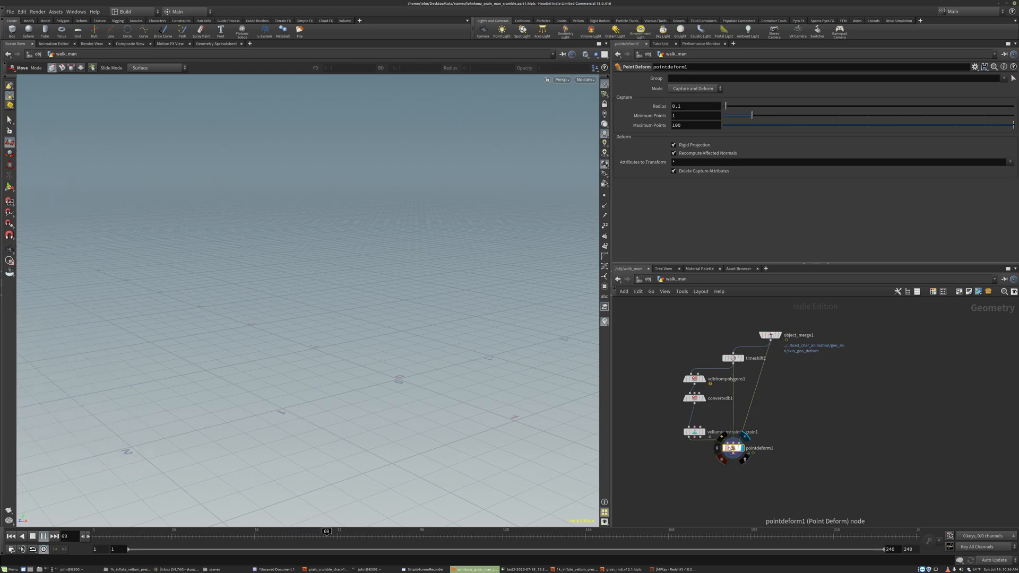
{"action": "scroll", "coordinate": [735, 449], "scroll_direction": "up", "scroll_amount": 2}
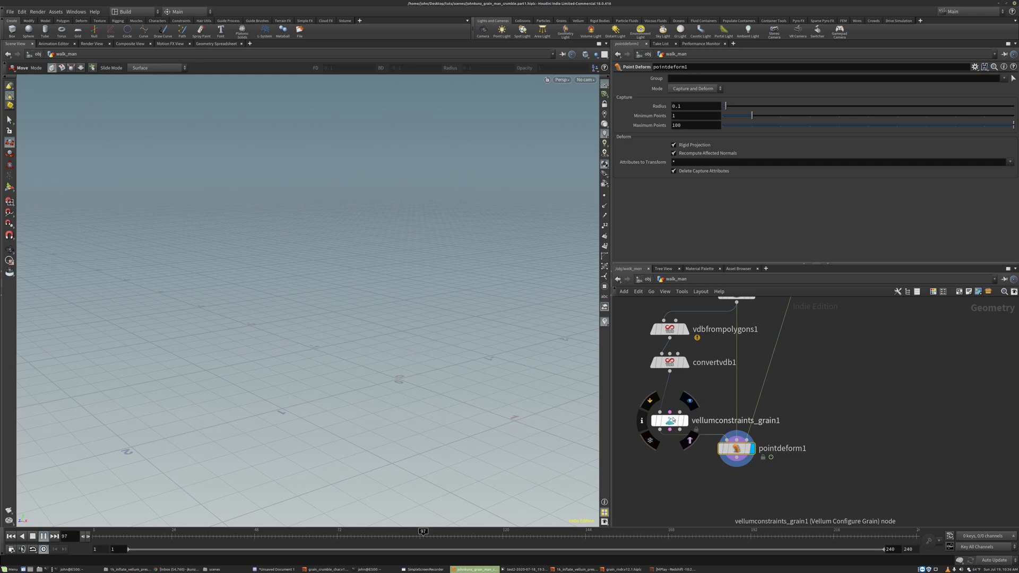
Stop playback, go back to frame 13 and set the Point Deform capture radius to 0.025
{"action": "key", "text": "Up"}
{"action": "left_click_drag", "start_coordinate": [423, 532], "coordinate": [133, 532]}
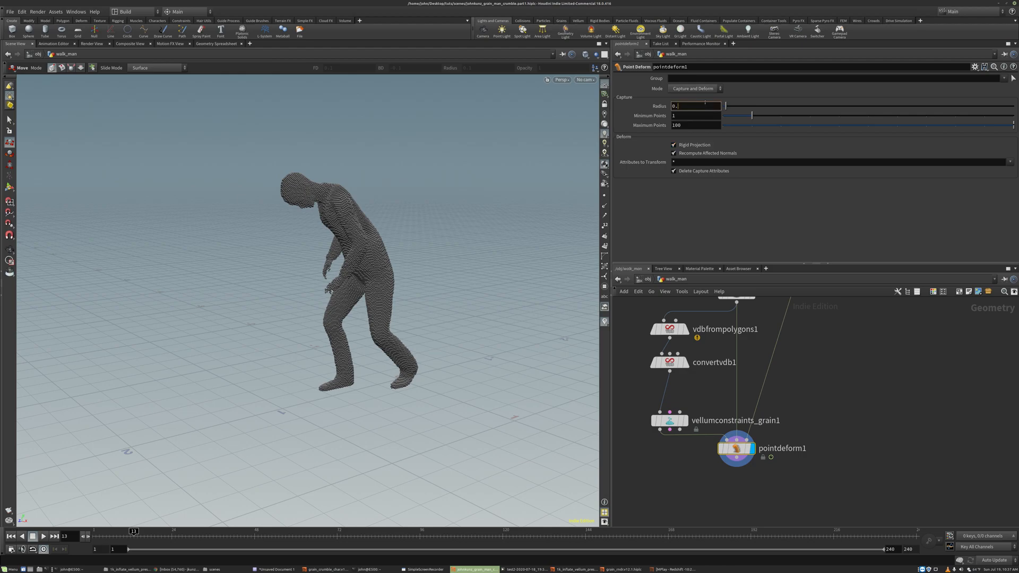
{"action": "key", "text": "Return"}
Play the animation again and inspect how the grains follow the character with the smaller capture radius
{"action": "key", "text": "Up"}
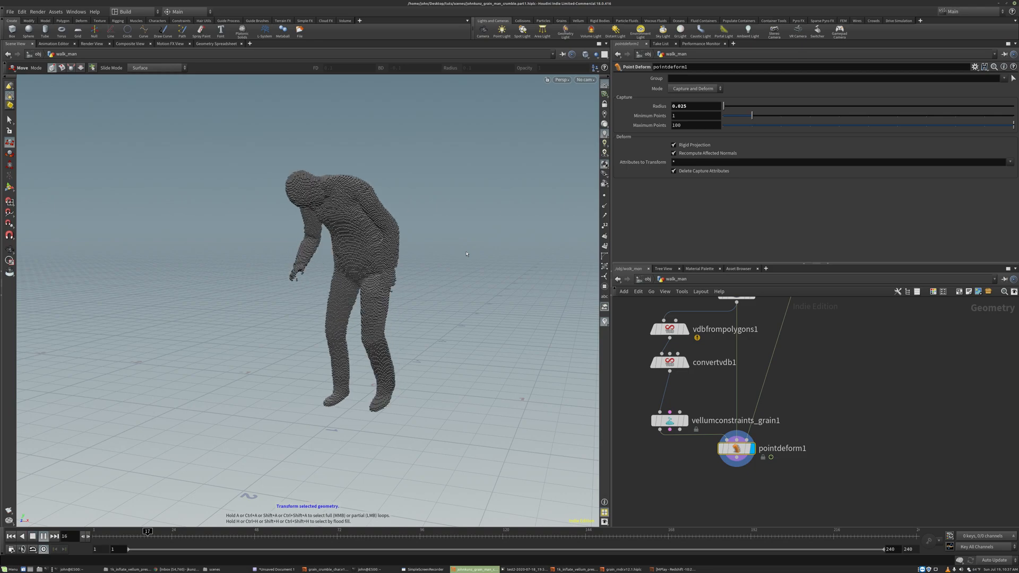
{"action": "key", "text": "Escape"}
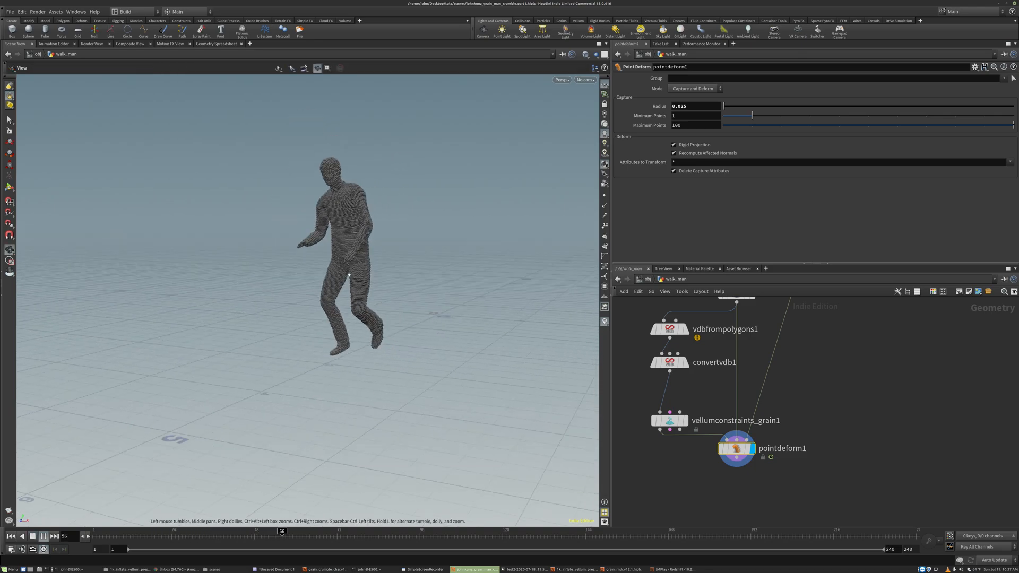
{"action": "key", "text": "t"}
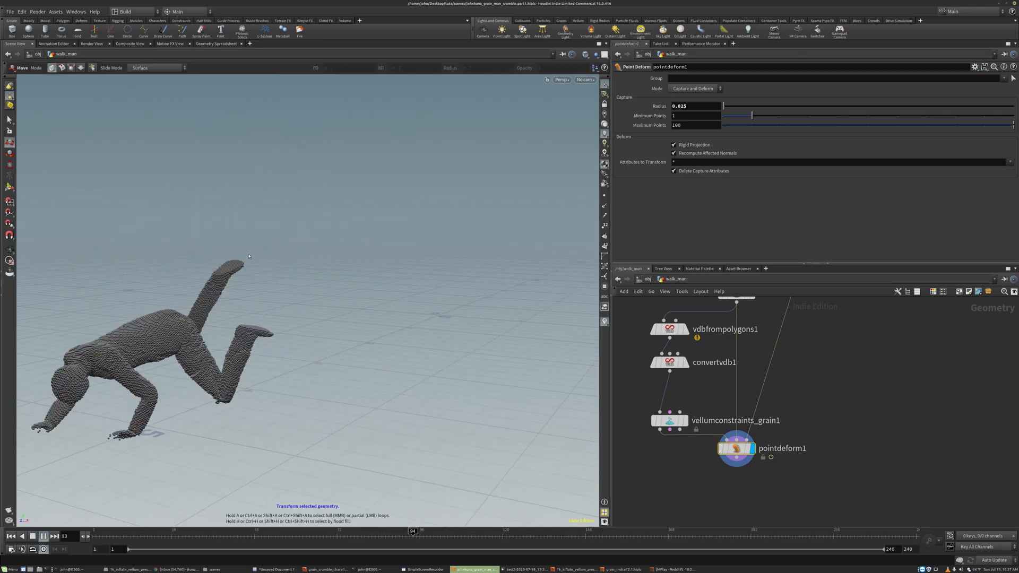
Replay the animation from the first frame and set the Point Deform capture radius to 0.01
{"action": "key", "text": "ctrl+Up"}
{"action": "key", "text": "Right"}
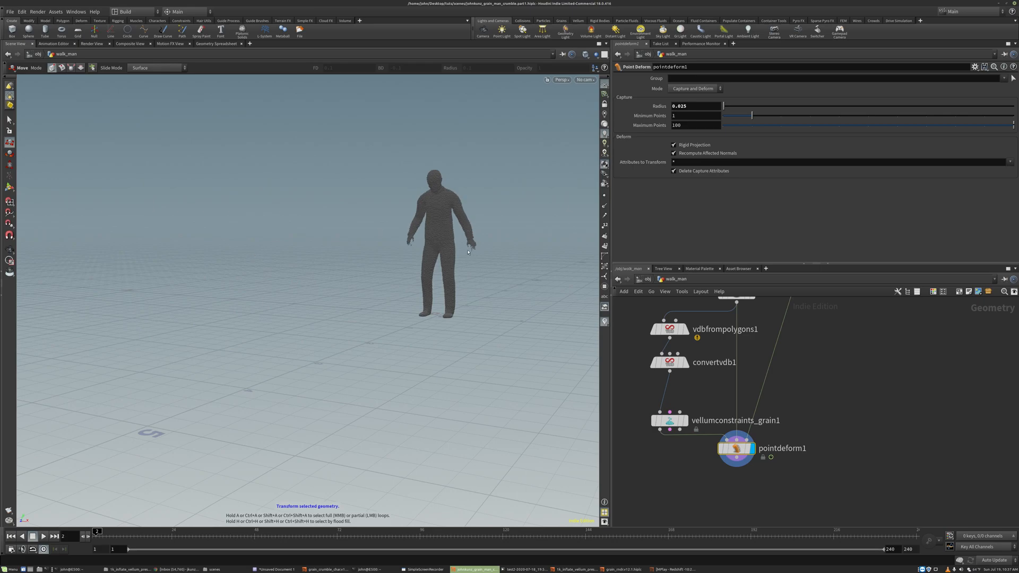
{"action": "key", "text": "Up"}
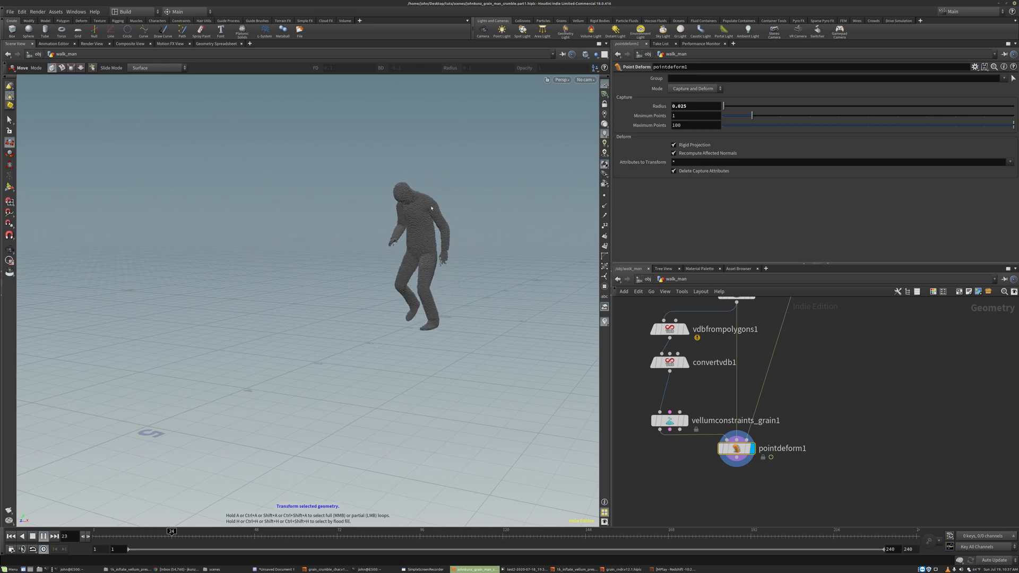
{"action": "double_click", "coordinate": [685, 106]}
{"action": "type", "text": "0.01"}
{"action": "key", "text": "Return"}
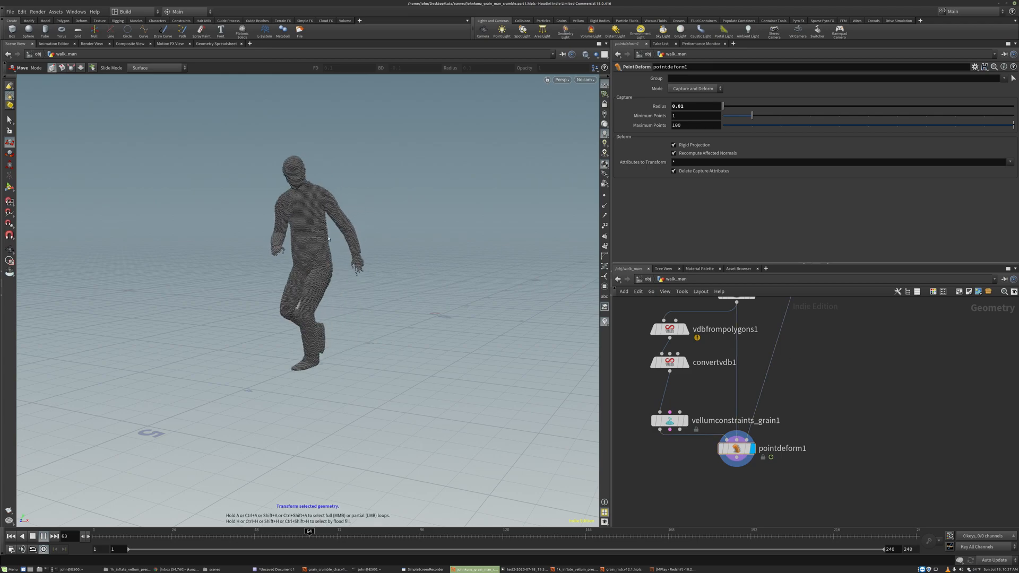
{"action": "key", "text": "Up"}
{"action": "key", "text": "Down"}
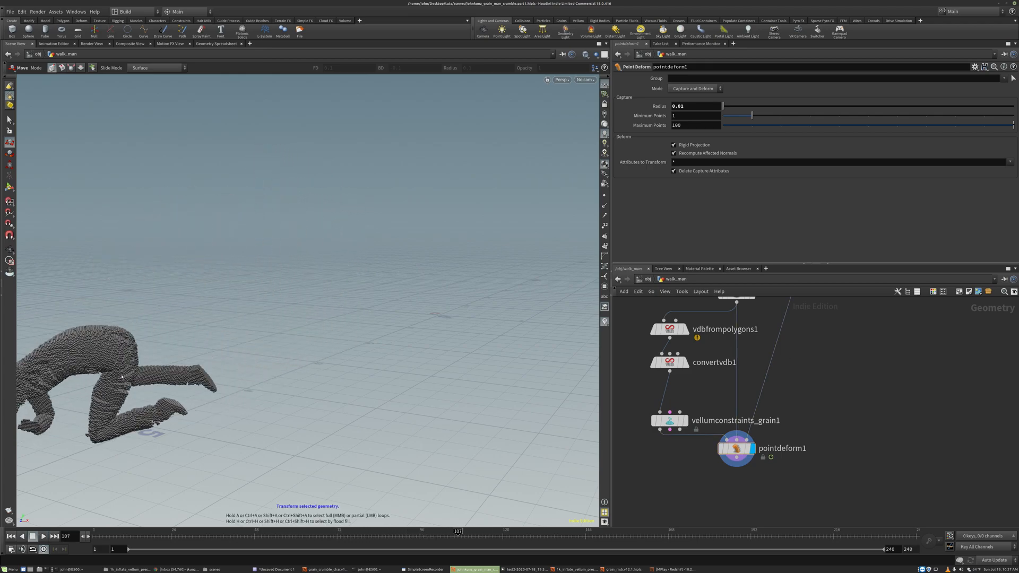
Inspect the deformed grains around the crouching figure's torso and legs up close at frame 107
{"action": "key", "text": "Escape"}
{"action": "middle_click_drag", "start_coordinate": [122, 377], "coordinate": [348, 258]}
{"action": "right_click_drag", "start_coordinate": [348, 257], "coordinate": [311, 264]}
{"action": "left_click_drag", "start_coordinate": [310, 265], "coordinate": [421, 156]}
{"action": "key", "text": "t"}
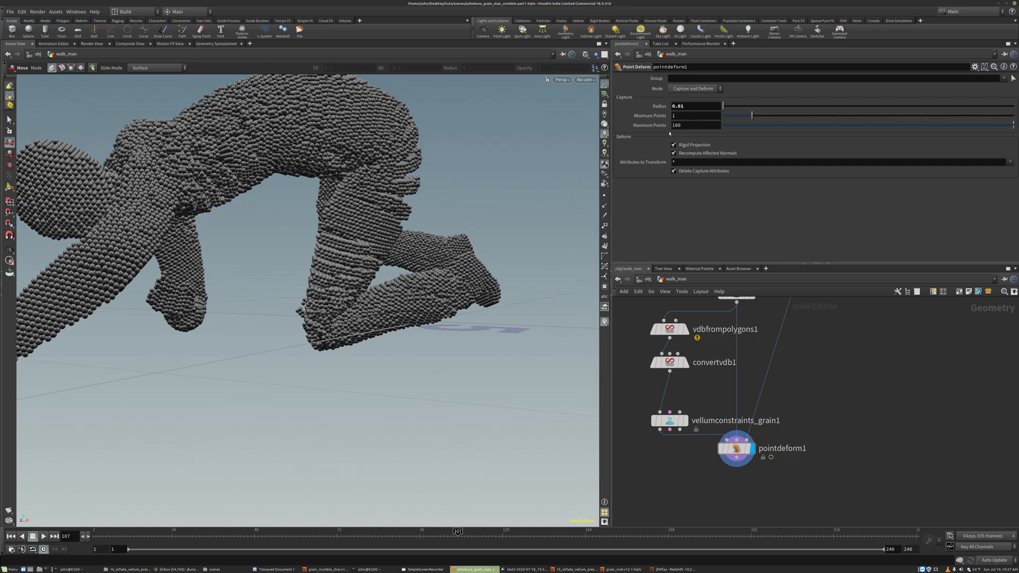
Set the Point Deform capture radius to 0.035
{"action": "left_click", "coordinate": [685, 108]}
{"action": "key", "text": "BackSpace"}
{"action": "type", "text": "35"}
{"action": "key", "text": "Return"}
{"action": "key", "text": "Escape"}
{"action": "left_click_drag", "start_coordinate": [372, 133], "coordinate": [385, 263]}
Play the animation from the first frame to check the grain deformation, then return to frame 1
{"action": "key", "text": "ctrl+Up"}
{"action": "key", "text": "Up"}
{"action": "key", "text": "Escape"}
{"action": "scroll", "coordinate": [386, 264], "scroll_direction": "down", "scroll_amount": 5}
{"action": "left_click_drag", "start_coordinate": [514, 205], "coordinate": [469, 203]}
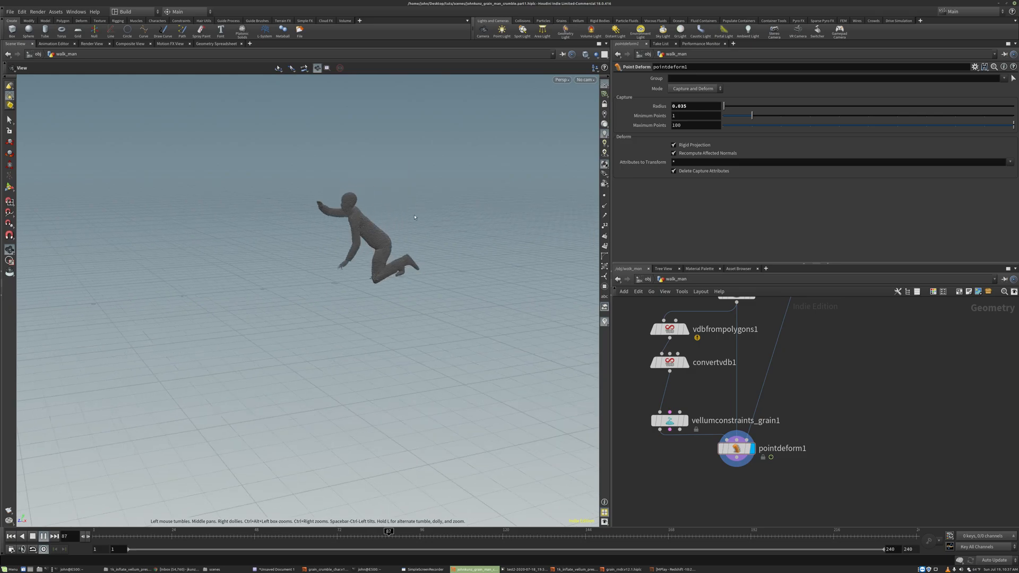
{"action": "key", "text": "t"}
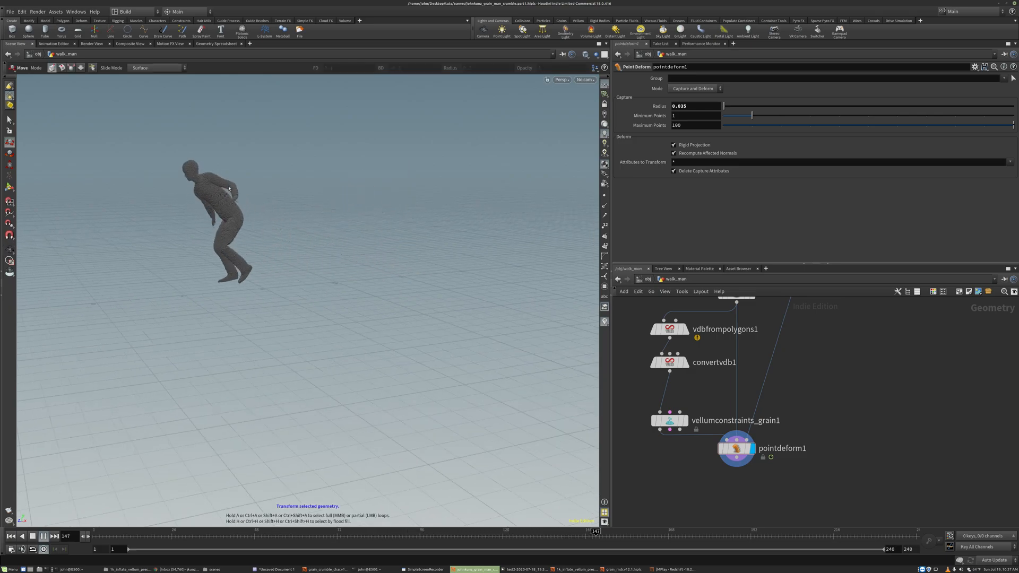
{"action": "middle_click_drag", "start_coordinate": [760, 377], "coordinate": [745, 415]}
{"action": "scroll", "coordinate": [744, 410], "scroll_direction": "down", "scroll_amount": 3}
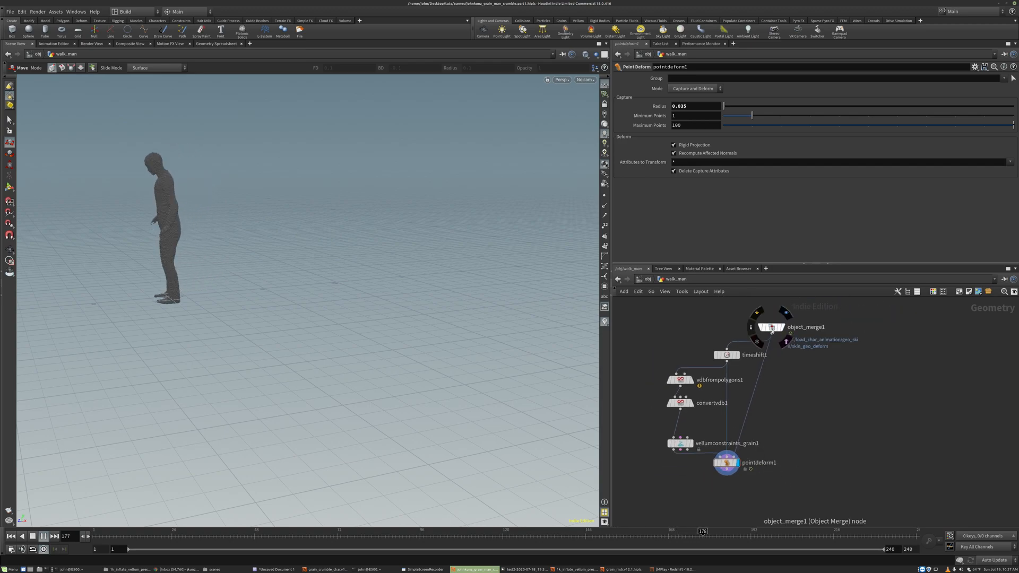
{"action": "key", "text": "ctrl+Up"}
Rename the timeshift1 node to hold_first_frame
{"action": "middle_click_drag", "start_coordinate": [772, 421], "coordinate": [753, 393]}
{"action": "scroll", "coordinate": [733, 407], "scroll_direction": "down", "scroll_amount": 1}
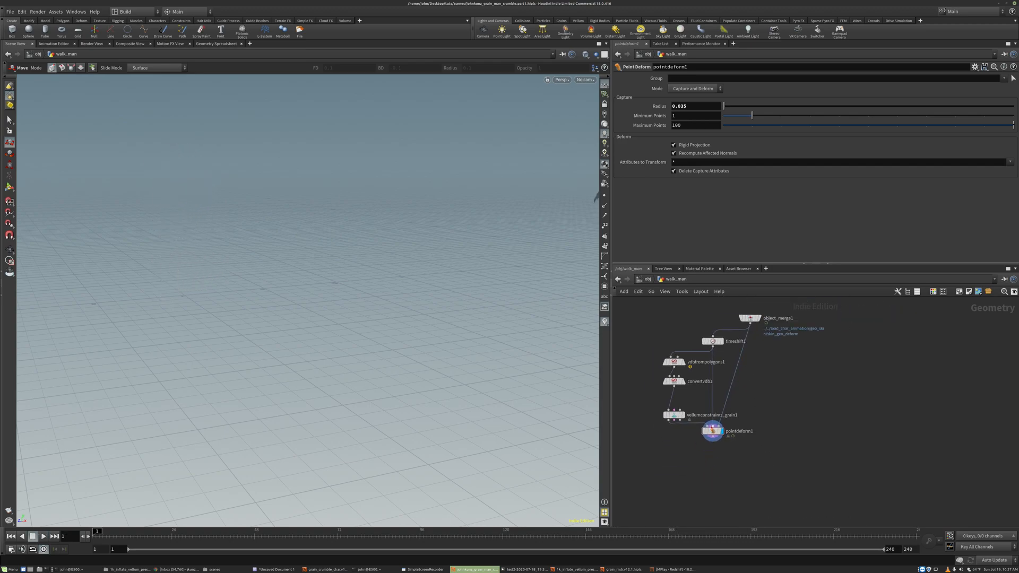
{"action": "scroll", "coordinate": [710, 429], "scroll_direction": "up", "scroll_amount": 2}
{"action": "scroll", "coordinate": [714, 430], "scroll_direction": "down", "scroll_amount": 4}
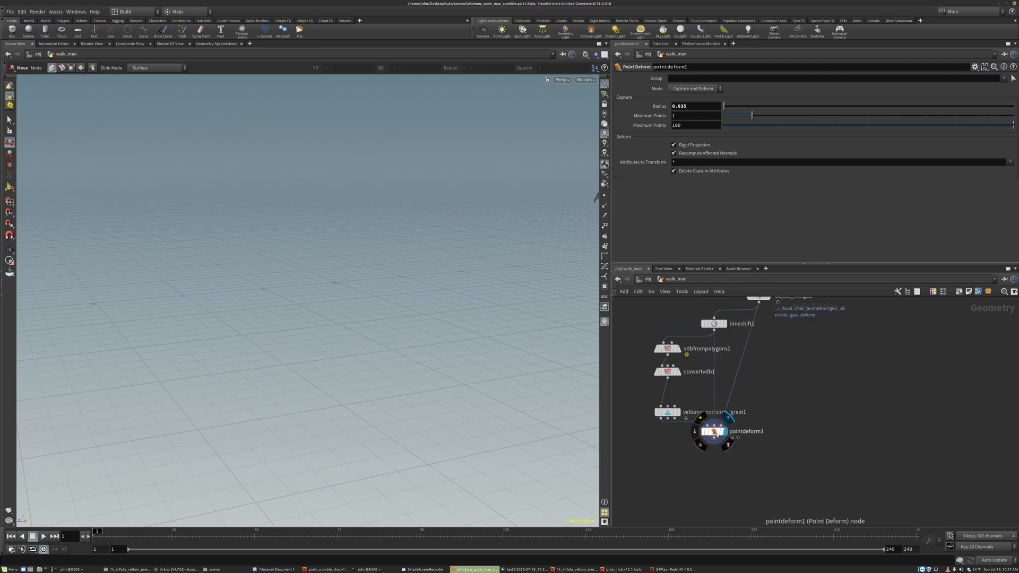
{"action": "scroll", "coordinate": [713, 430], "scroll_direction": "up", "scroll_amount": 4}
{"action": "middle_click_drag", "start_coordinate": [662, 470], "coordinate": [680, 487]}
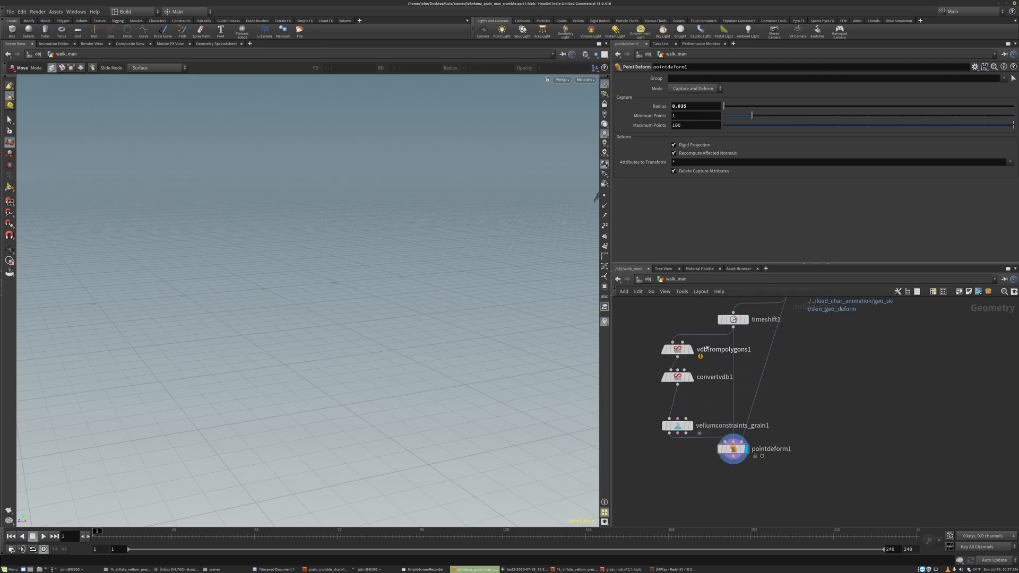
{"action": "scroll", "coordinate": [719, 332], "scroll_direction": "up", "scroll_amount": 1}
{"action": "double_click", "coordinate": [769, 317]}
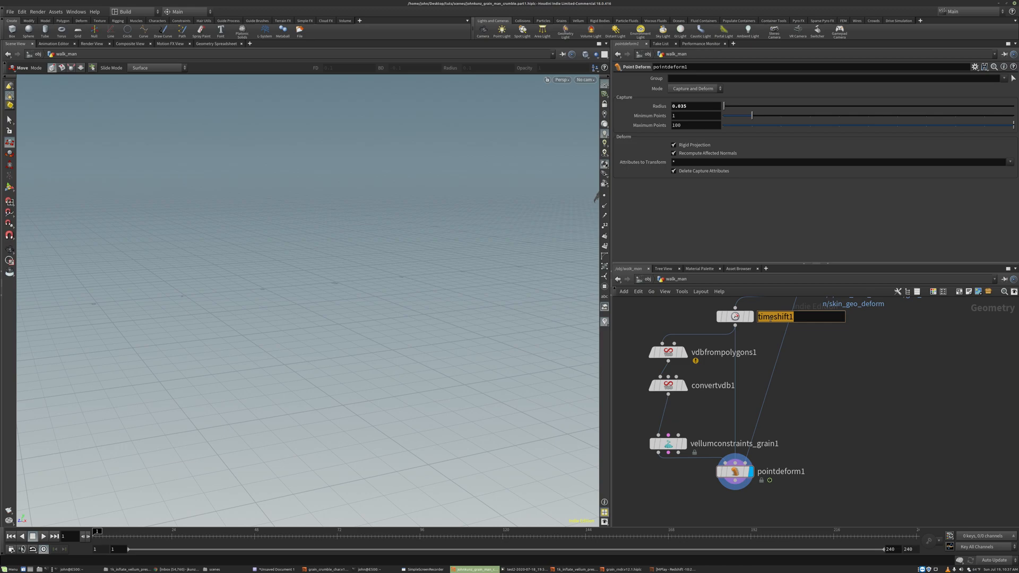
{"action": "key", "text": "BackSpace"}
{"action": "key", "text": "Return"}
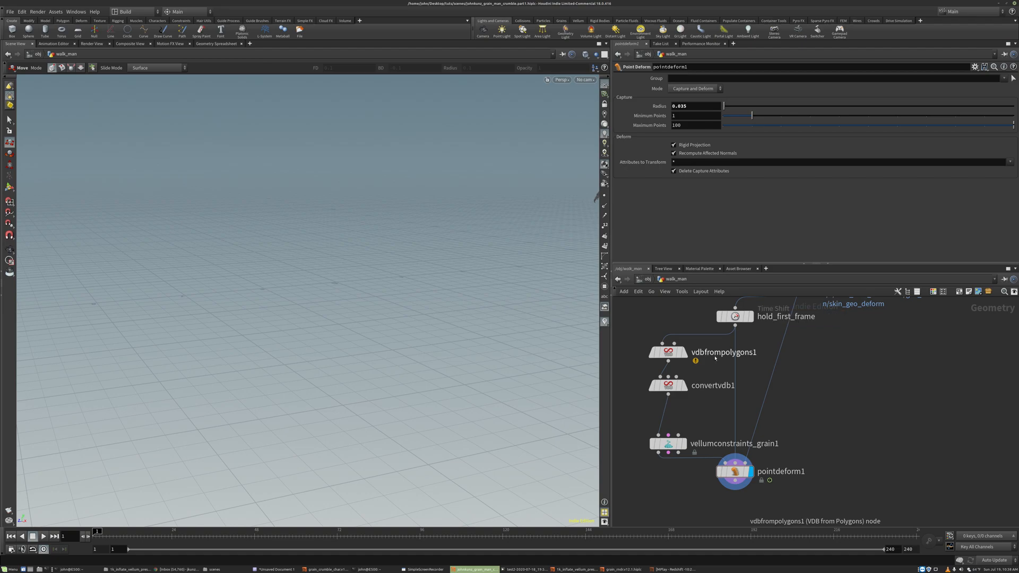
Rename the vdbfrompolygons1 node to convert_to_vdb
{"action": "double_click", "coordinate": [712, 353]}
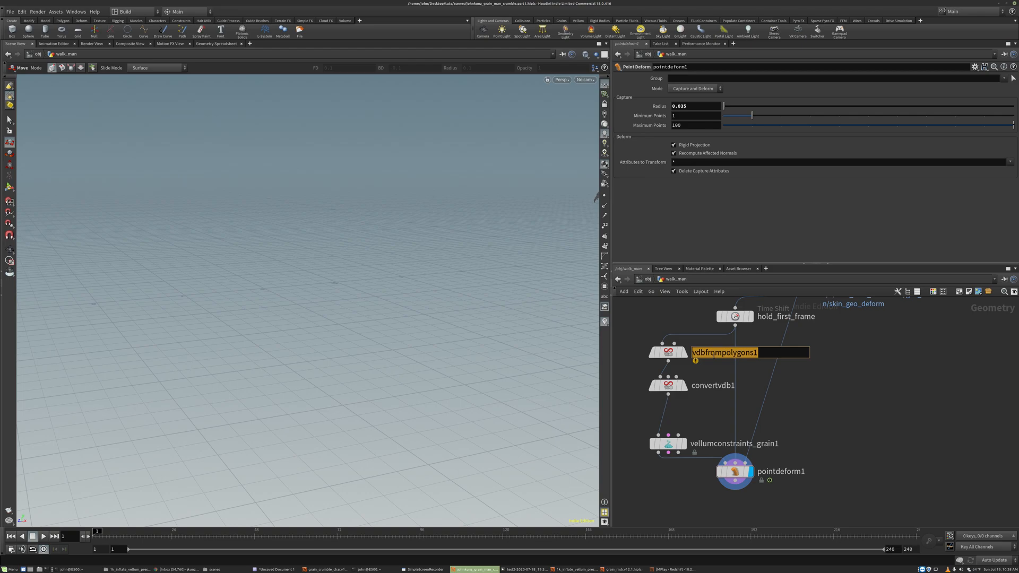
{"action": "type", "text": "convert_to_vdb"}
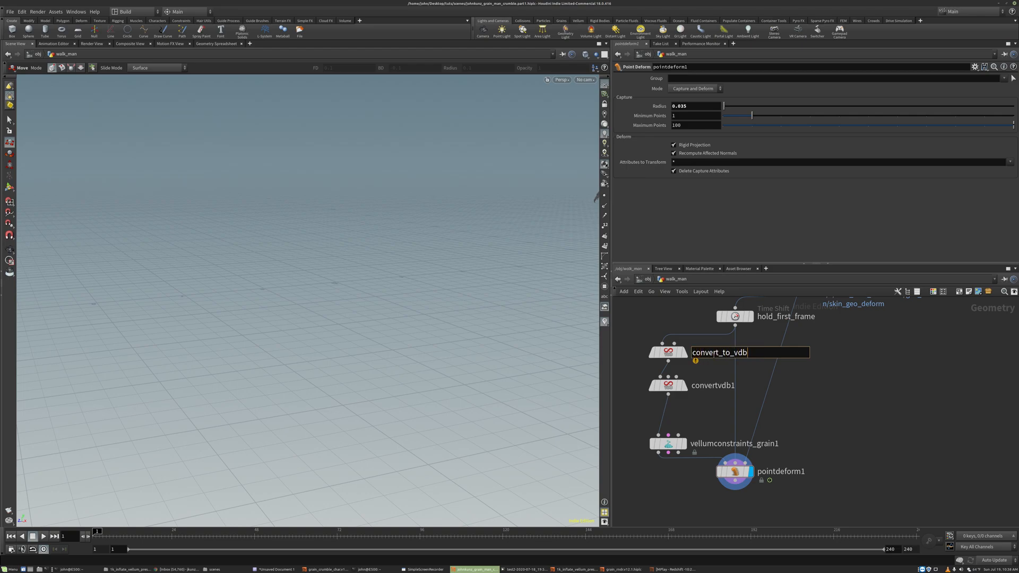
{"action": "key", "text": "Return"}
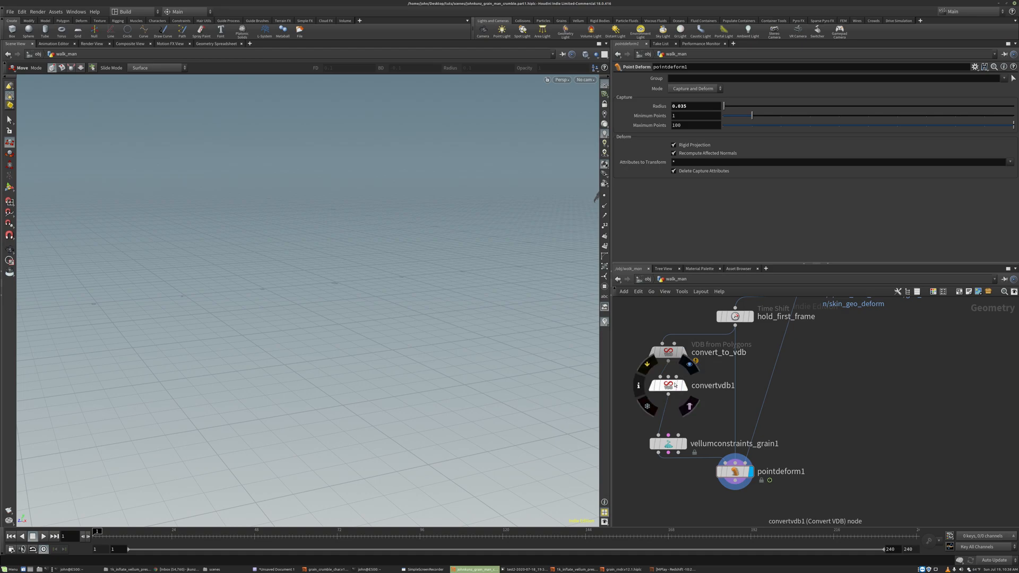
Rename the convertvdb1 node to convert_to_polygons
{"action": "left_click", "coordinate": [675, 386]}
{"action": "double_click", "coordinate": [701, 385]}
{"action": "type", "text": "convert_to_"}
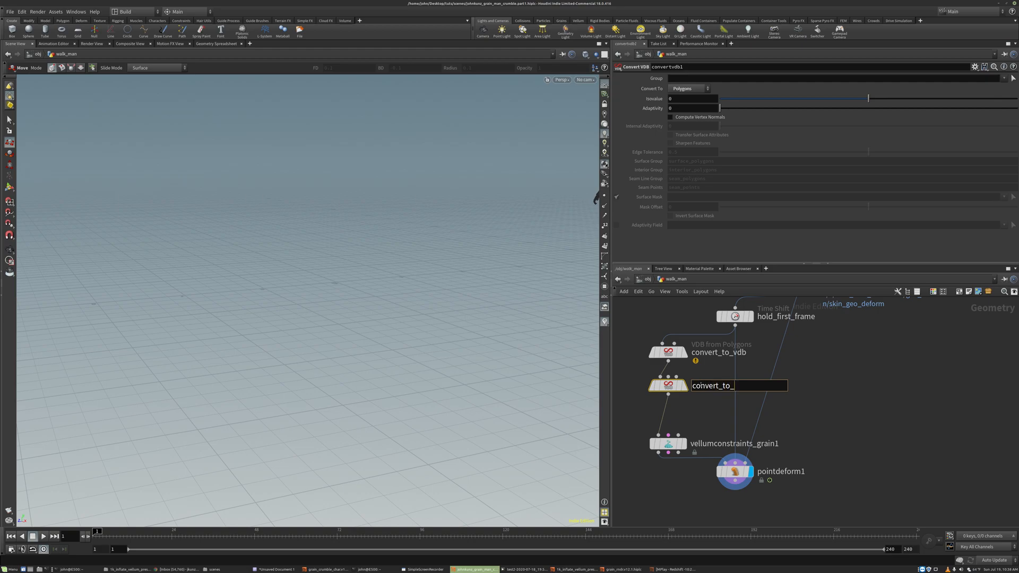
{"action": "type", "text": "polygons"}
{"action": "key", "text": "Return"}
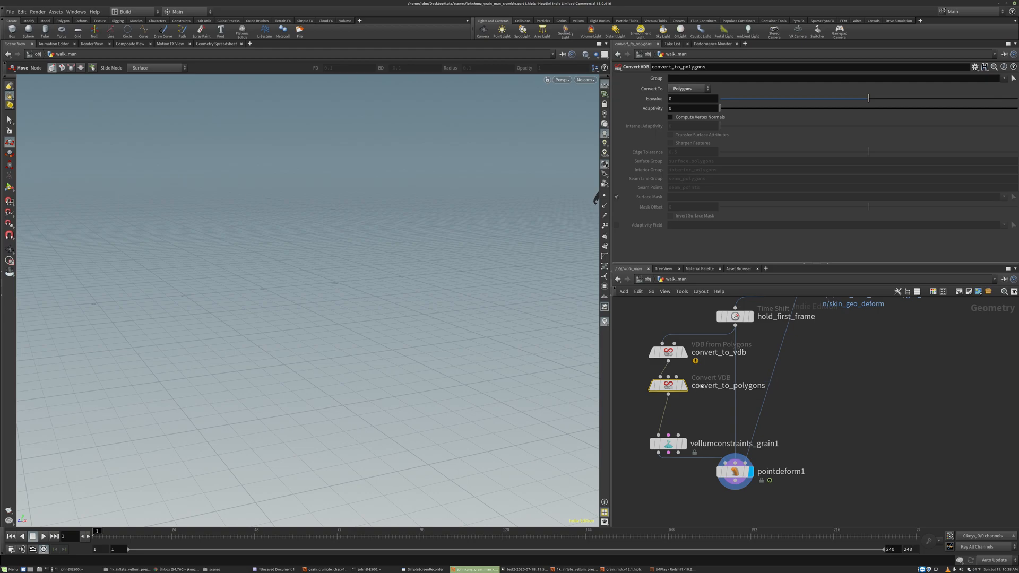
Rename the vellumconstraints_grain1 node to fill_with_grains
{"action": "middle_click_drag", "start_coordinate": [677, 411], "coordinate": [686, 385]}
{"action": "double_click", "coordinate": [709, 416]}
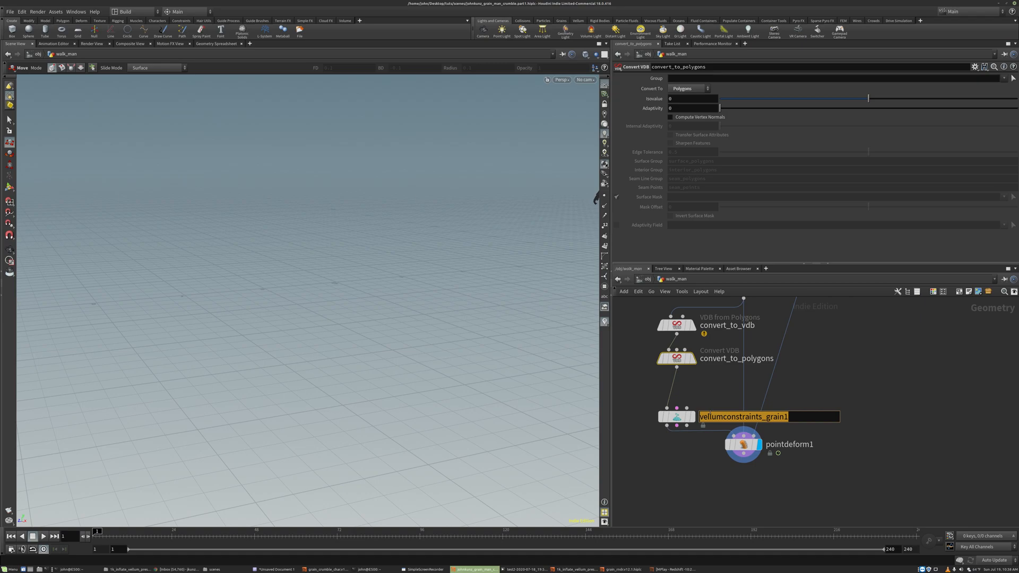
{"action": "type", "text": "fill_with_g"}
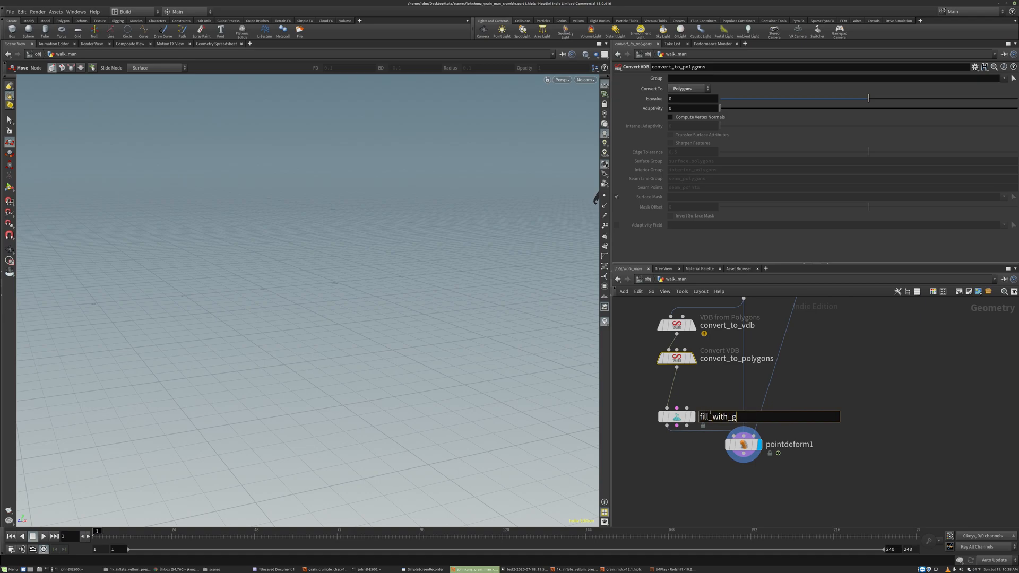
{"action": "type", "text": "rains"}
{"action": "key", "text": "Return"}
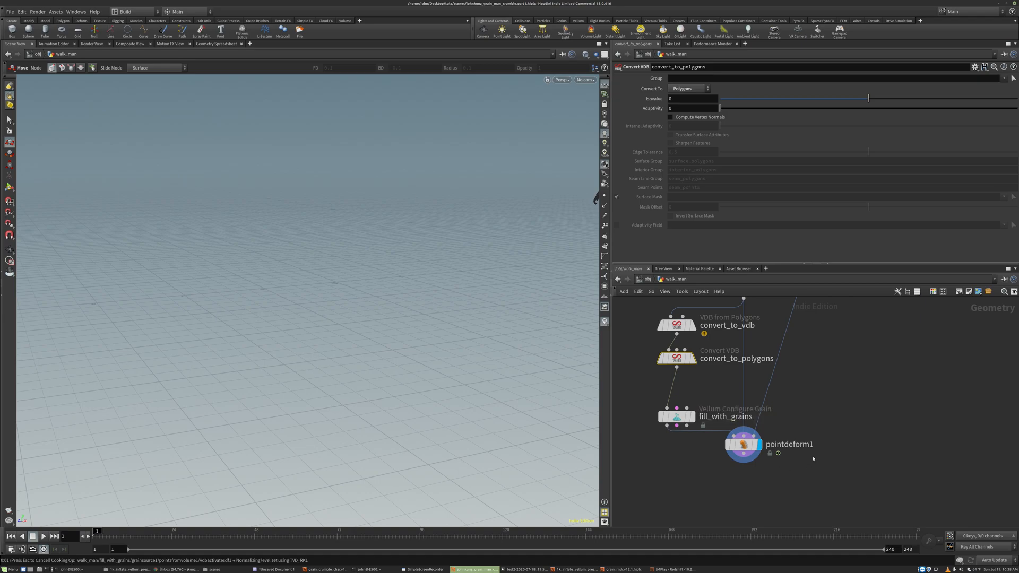
Rename the pointdeform1 node to deform_with_animation
{"action": "double_click", "coordinate": [789, 445]}
{"action": "type", "text": "deform_with"}
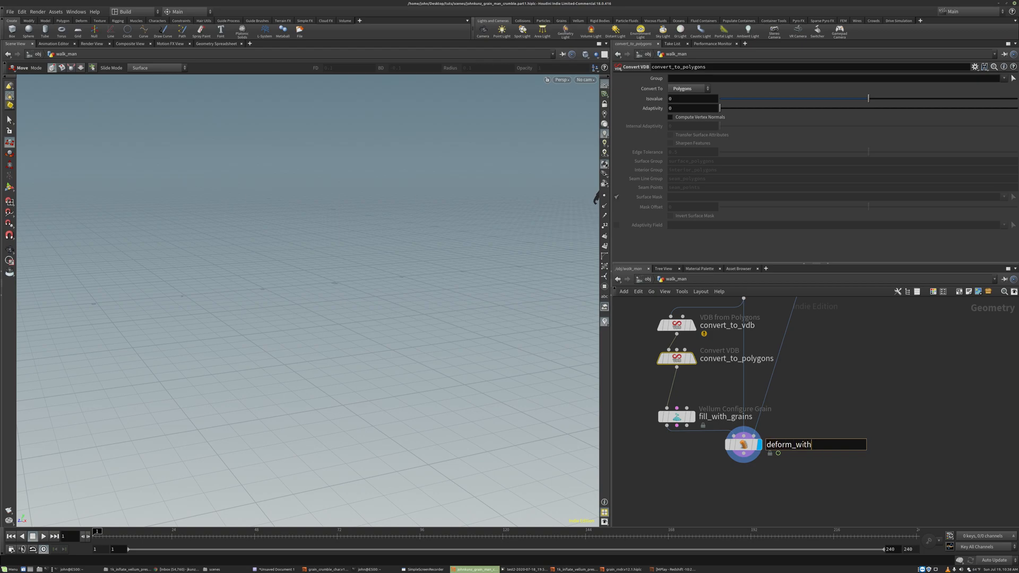
{"action": "type", "text": "_animation"}
{"action": "key", "text": "Return"}
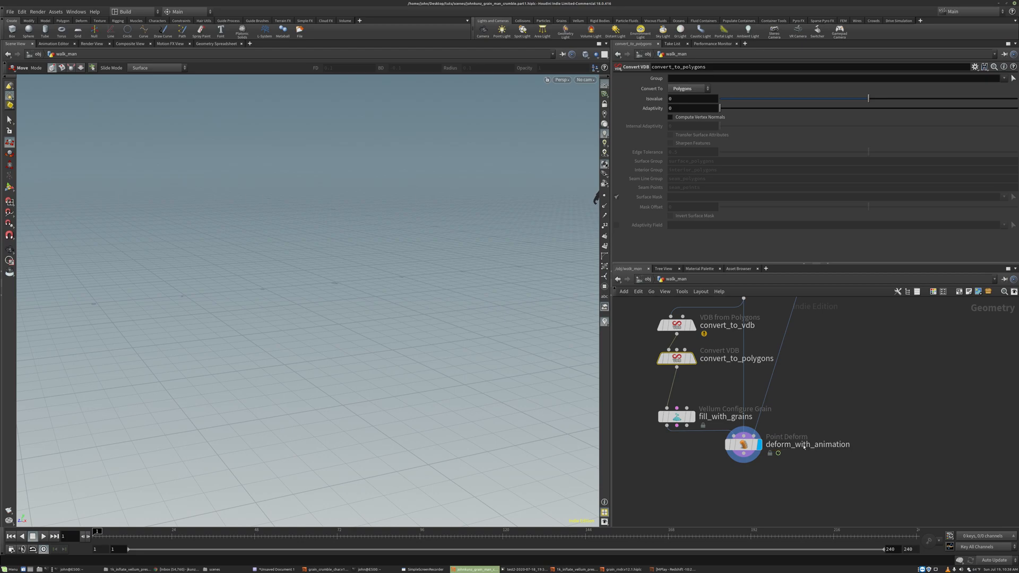
Rename the object_merge1 node to import_character_animation
{"action": "scroll", "coordinate": [741, 450], "scroll_direction": "down", "scroll_amount": 3}
{"action": "double_click", "coordinate": [796, 333]}
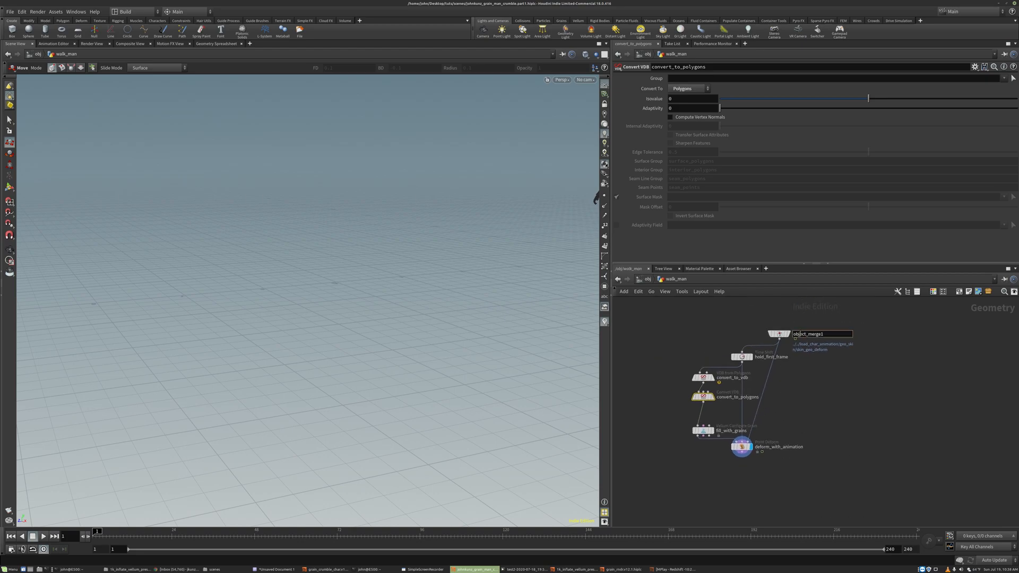
{"action": "key", "text": "BackSpace"}
{"action": "type", "text": "import_character_animation"}
{"action": "key", "text": "Return"}
Move the deform_with_animation node directly beneath import_character_animation to tidy the network layout
{"action": "left_click_drag", "start_coordinate": [746, 448], "coordinate": [784, 462]}
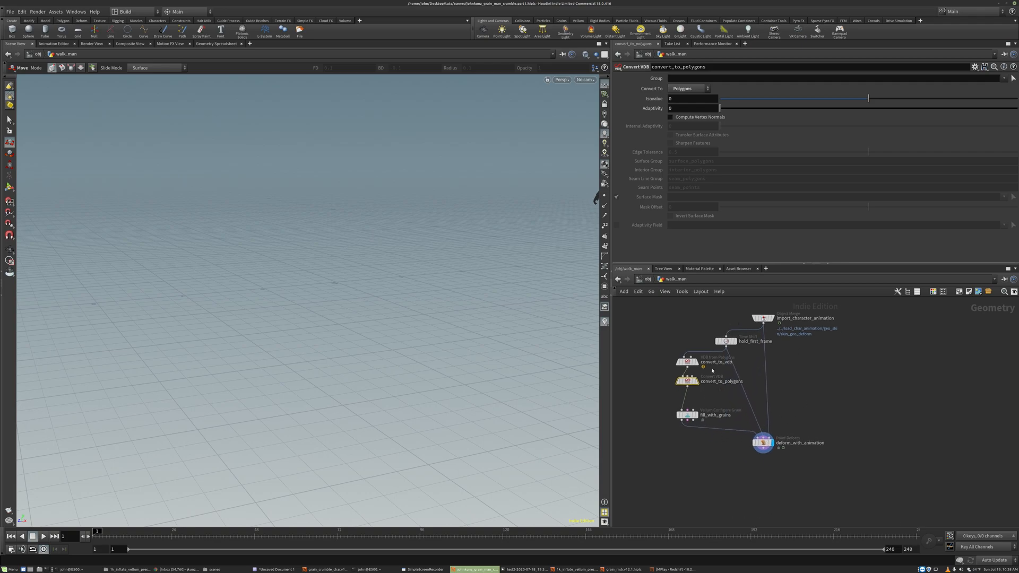
{"action": "scroll", "coordinate": [778, 357], "scroll_direction": "up", "scroll_amount": 3}
{"action": "mouse_move", "coordinate": [759, 335]}
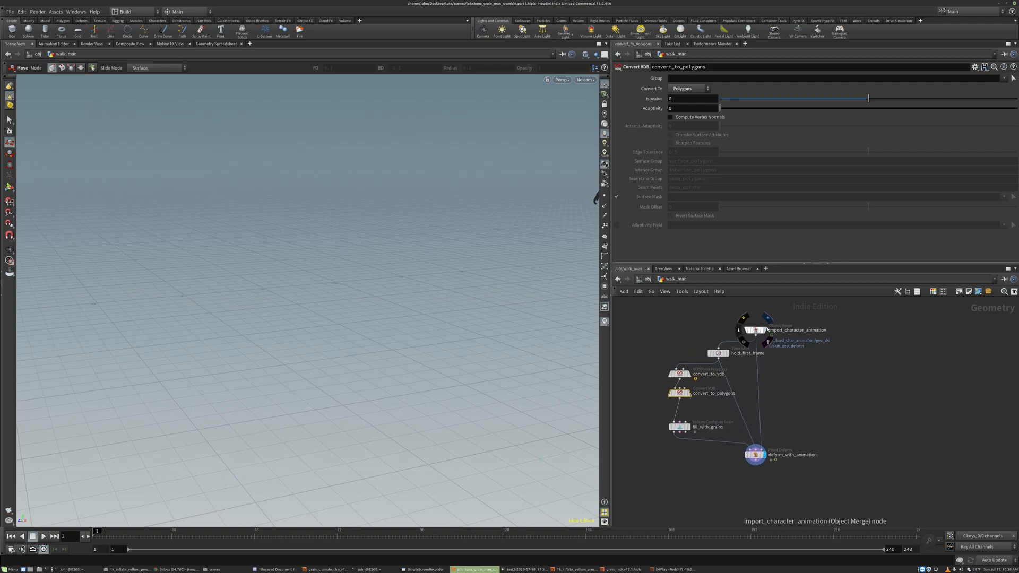
{"action": "mouse_move", "coordinate": [702, 368]}
{"action": "scroll", "coordinate": [703, 367], "scroll_direction": "down", "scroll_amount": 2}
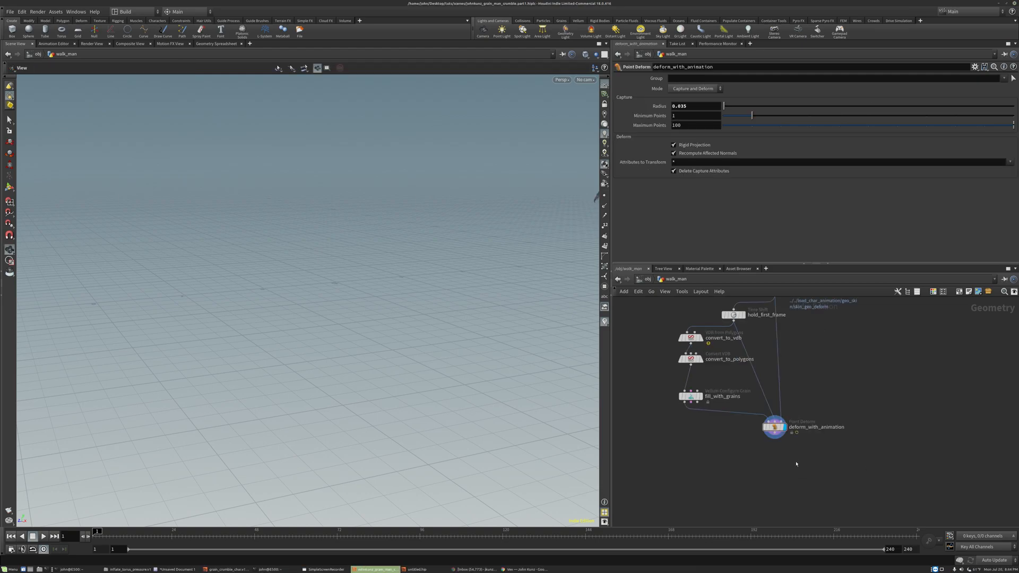
Add a DOP Network node below deform_with_animation and wire the deformed grains into its first input
{"action": "key", "text": "Tab"}
{"action": "type", "text": "dop"}
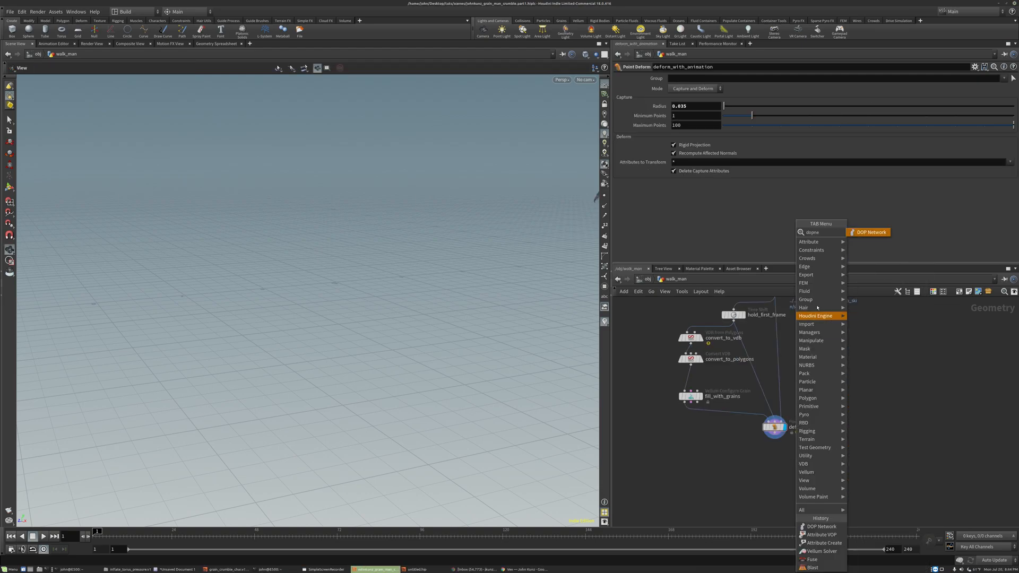
{"action": "key", "text": "Return"}
{"action": "left_click", "coordinate": [782, 476]}
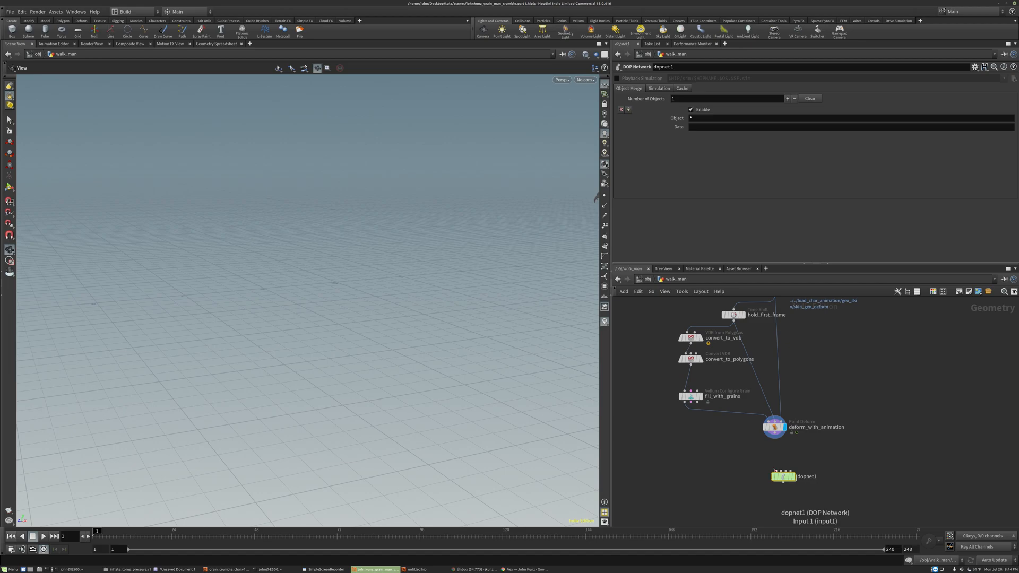
{"action": "left_click_drag", "start_coordinate": [783, 475], "coordinate": [774, 466]}
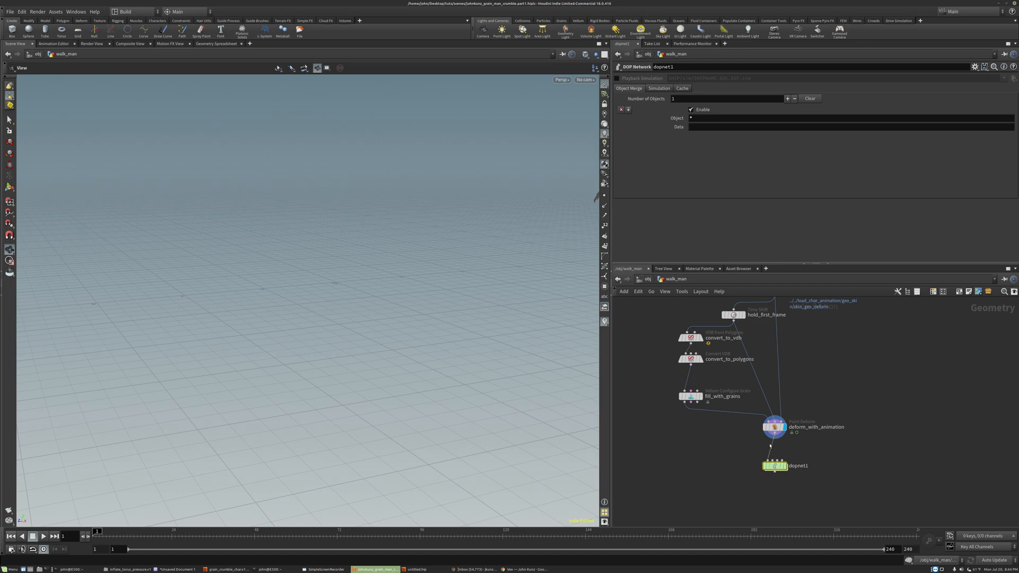
{"action": "mouse_move", "coordinate": [776, 472]}
{"action": "scroll", "coordinate": [775, 472], "scroll_direction": "up", "scroll_amount": 3}
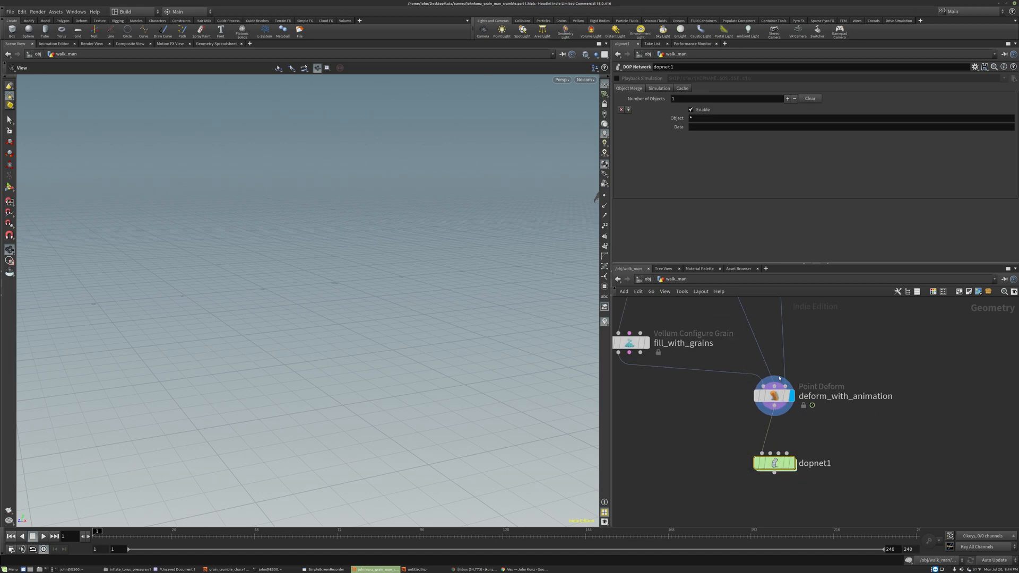
Frame the deform_with_animation grain figure in the viewport and examine its pose at frame 30
{"action": "left_click", "coordinate": [790, 396]}
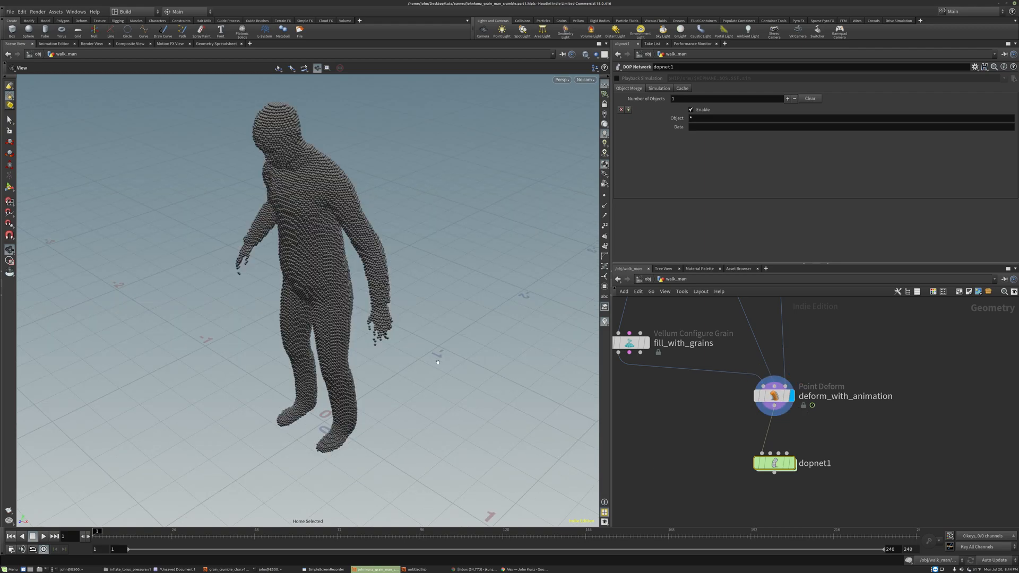
{"action": "key", "text": "g"}
{"action": "left_click_drag", "start_coordinate": [133, 534], "coordinate": [192, 534]}
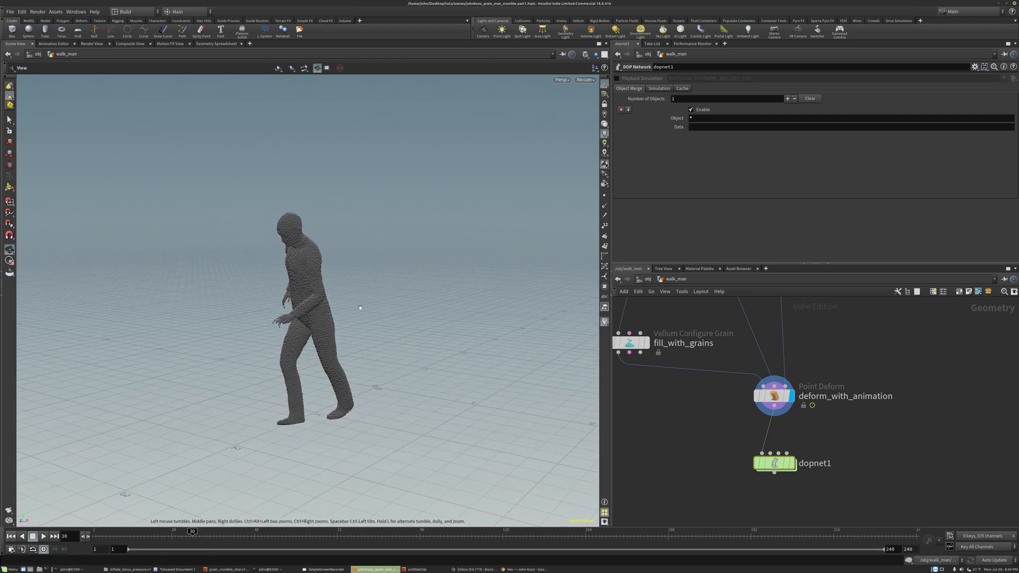
{"action": "scroll", "coordinate": [323, 339], "scroll_direction": "down", "scroll_amount": 3}
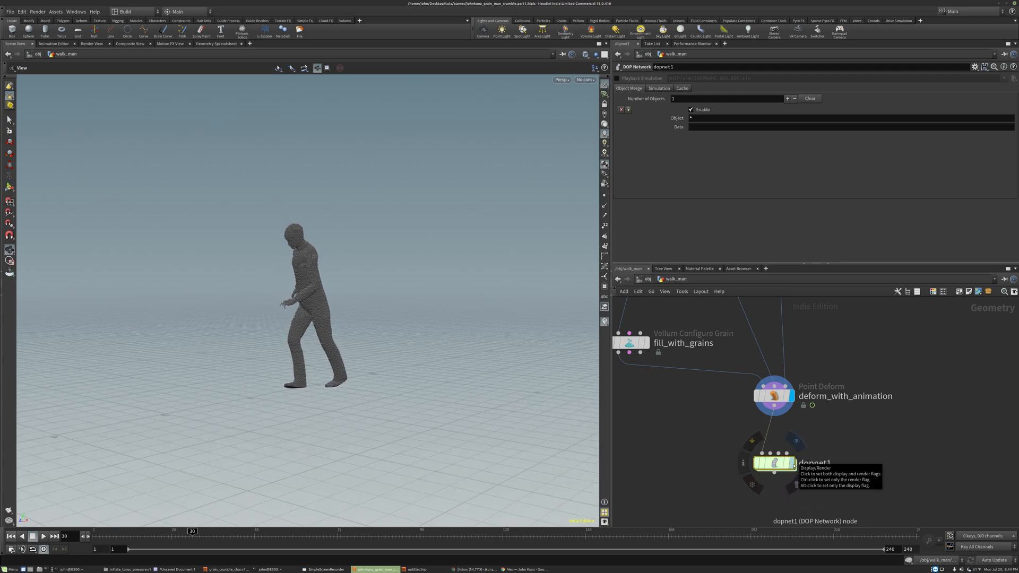
Return to frame 1, display the DOP Network node and go inside it
{"action": "key", "text": "ctrl+Up"}
{"action": "left_click", "coordinate": [791, 462]}
{"action": "double_click", "coordinate": [779, 466]}
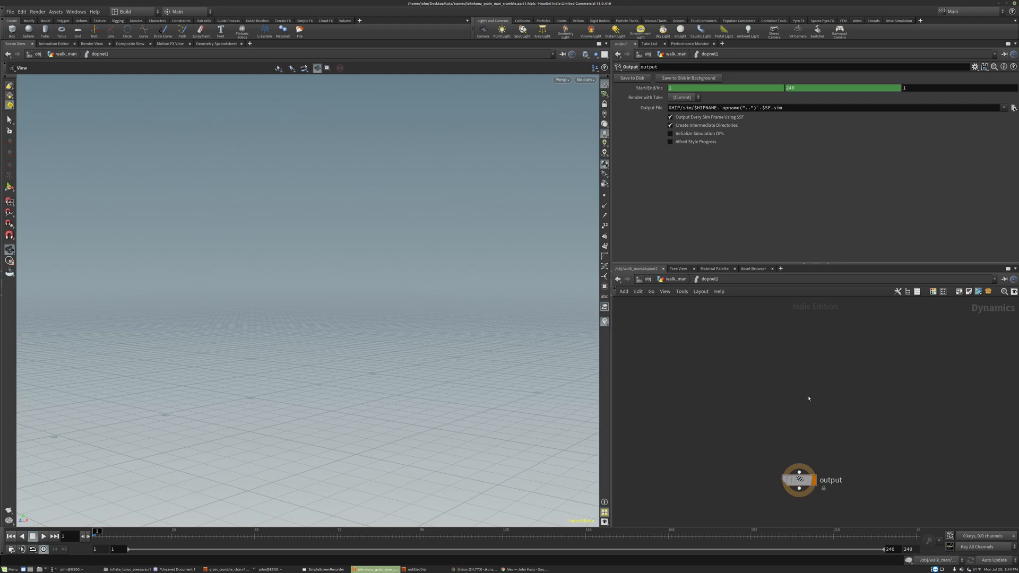
Add a Vellum Object node above the output node in the DOP network
{"action": "key", "text": "Tab"}
{"action": "type", "text": "ob"}
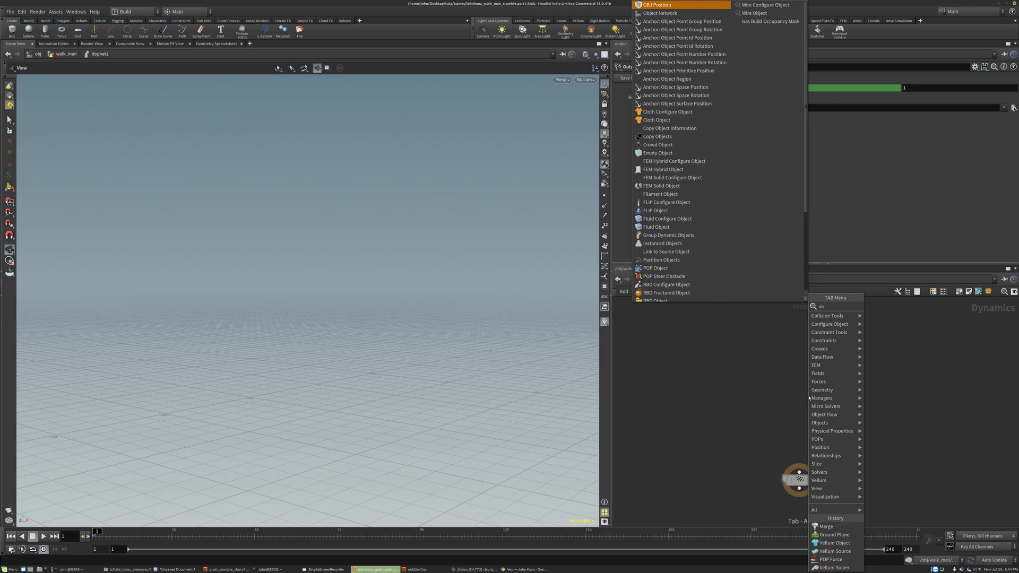
{"action": "scroll", "coordinate": [690, 259], "scroll_direction": "down", "scroll_amount": 2}
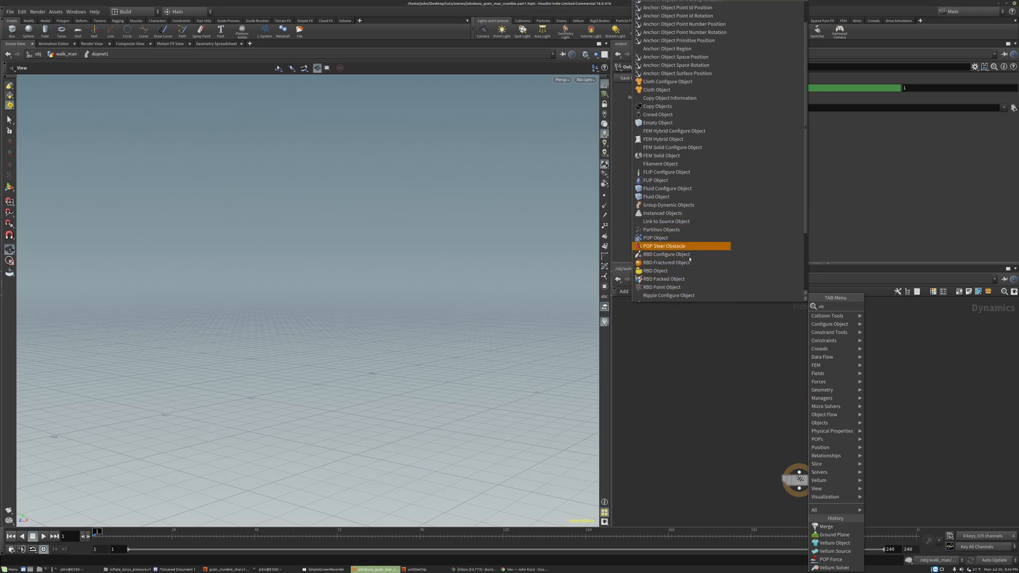
{"action": "scroll", "coordinate": [690, 259], "scroll_direction": "down", "scroll_amount": 3}
{"action": "left_click", "coordinate": [684, 283]}
{"action": "left_click", "coordinate": [754, 401]}
{"action": "left_click_drag", "start_coordinate": [753, 397], "coordinate": [749, 367]}
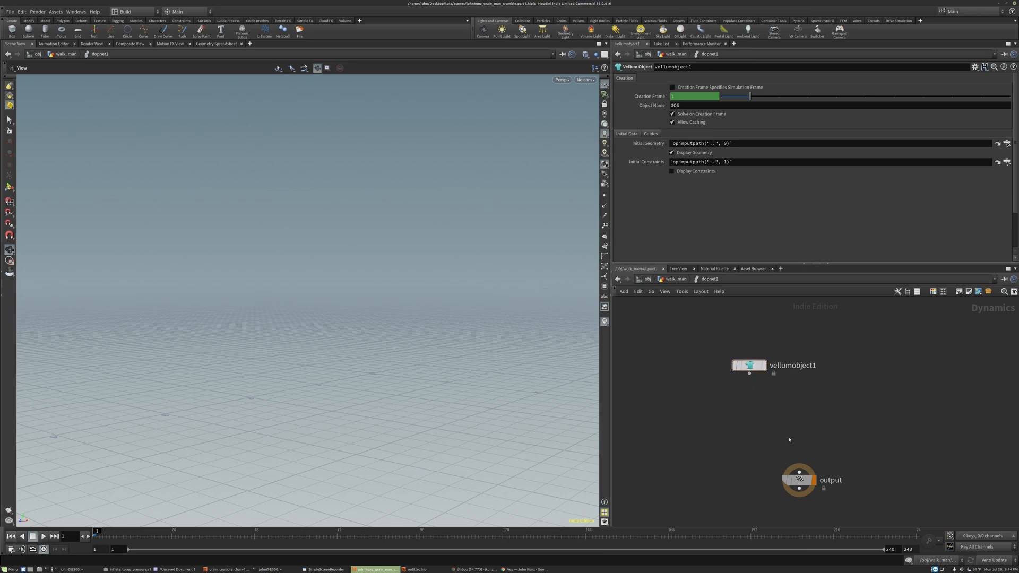
Add a Ground Plane node just below vellumobject1
{"action": "key", "text": "Tab"}
{"action": "type", "text": "grou"}
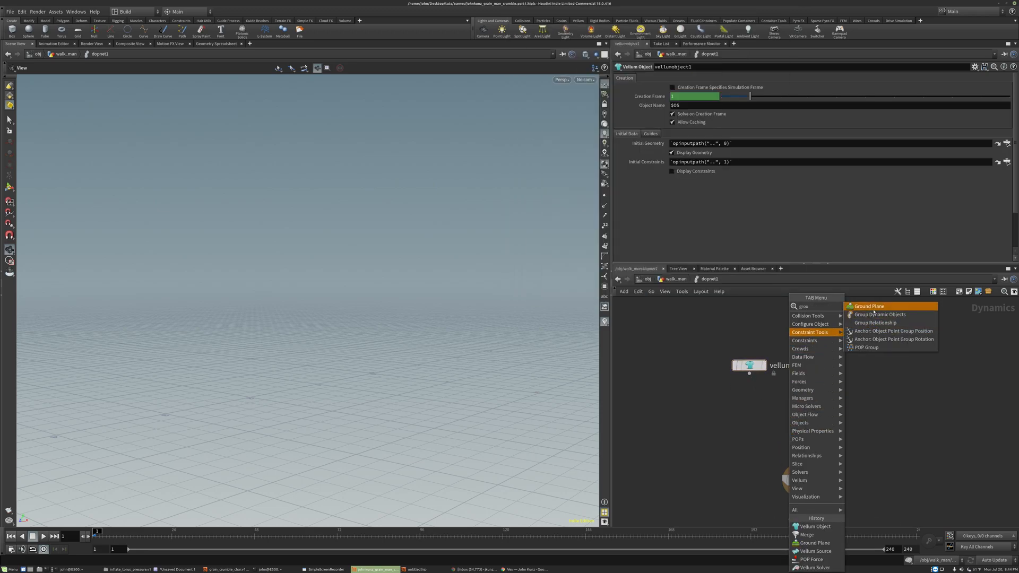
{"action": "key", "text": "Return"}
{"action": "left_click", "coordinate": [719, 413]}
{"action": "mouse_move", "coordinate": [719, 414]}
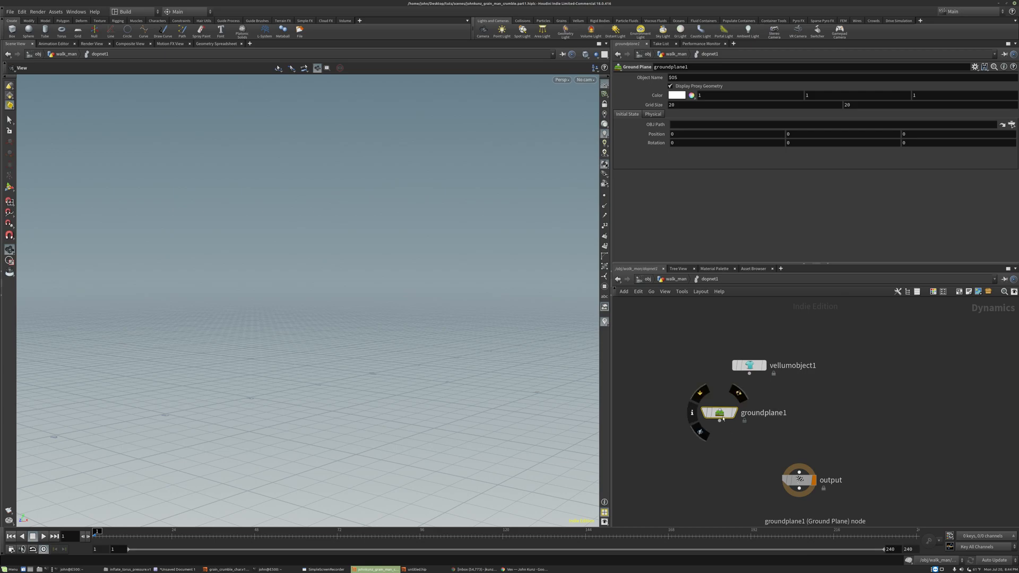
Add a Merge node above output and wire groundplane1 and vellumobject1 into it, with the ground plane as the first input
{"action": "scroll", "coordinate": [720, 415], "scroll_direction": "up", "scroll_amount": 2}
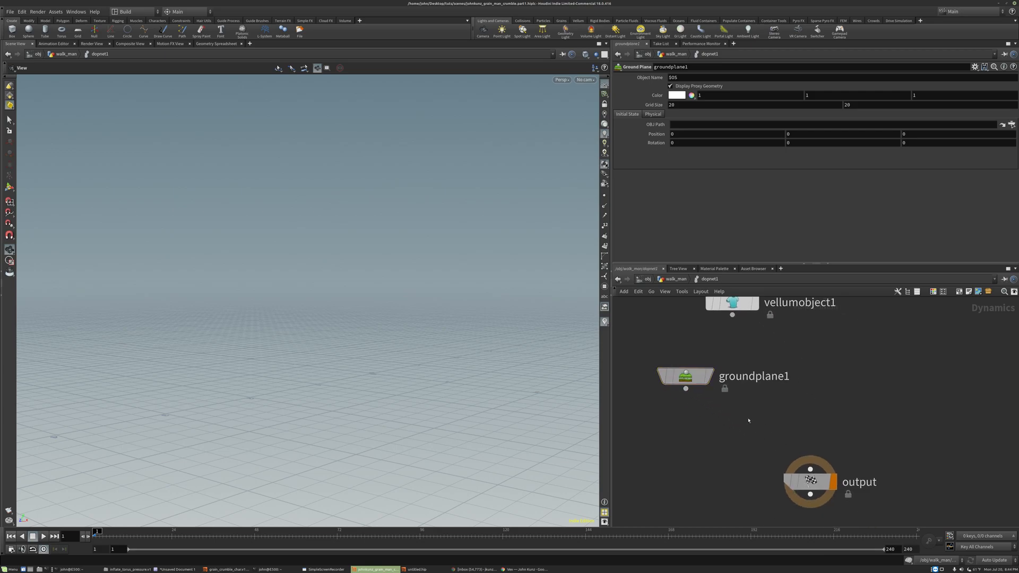
{"action": "key", "text": "Tab"}
{"action": "type", "text": "mer"}
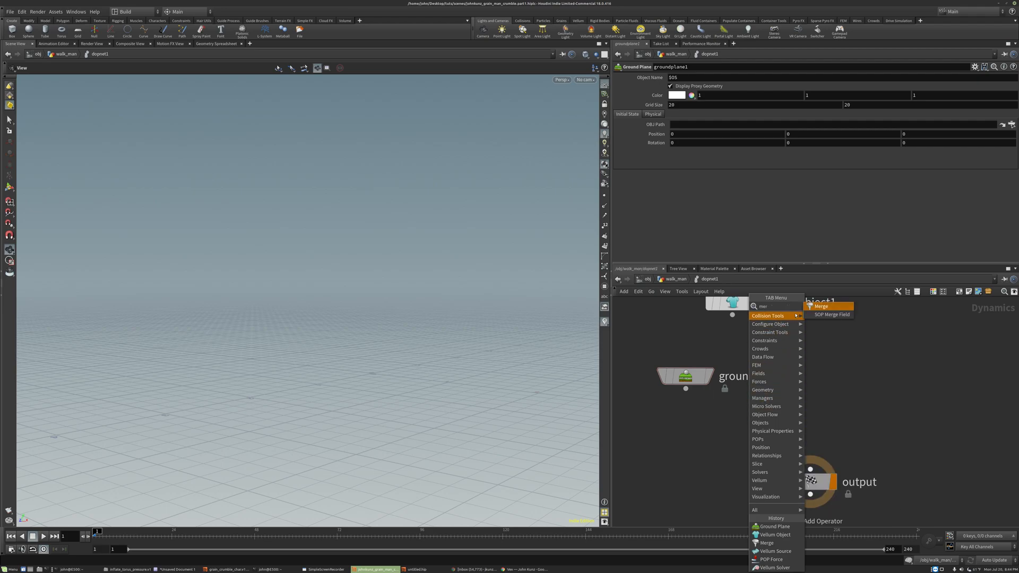
{"action": "left_click", "coordinate": [815, 307]}
{"action": "left_click", "coordinate": [751, 409]}
{"action": "left_click_drag", "start_coordinate": [750, 409], "coordinate": [686, 389]}
{"action": "left_click_drag", "start_coordinate": [747, 406], "coordinate": [732, 315]}
{"action": "left_click_drag", "start_coordinate": [685, 376], "coordinate": [674, 374]}
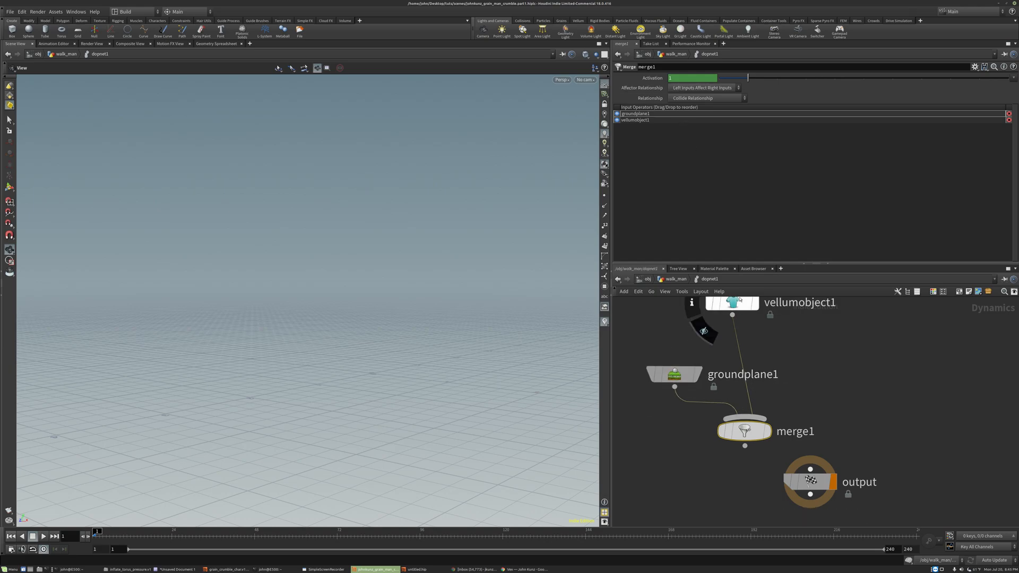
Connect merge1 to the output node and bring the character on the ground plane into view
{"action": "left_click_drag", "start_coordinate": [745, 446], "coordinate": [767, 493]}
{"action": "scroll", "coordinate": [369, 304], "scroll_direction": "down", "scroll_amount": 2}
{"action": "left_click_drag", "start_coordinate": [369, 303], "coordinate": [312, 319]}
{"action": "right_click_drag", "start_coordinate": [311, 318], "coordinate": [344, 314]}
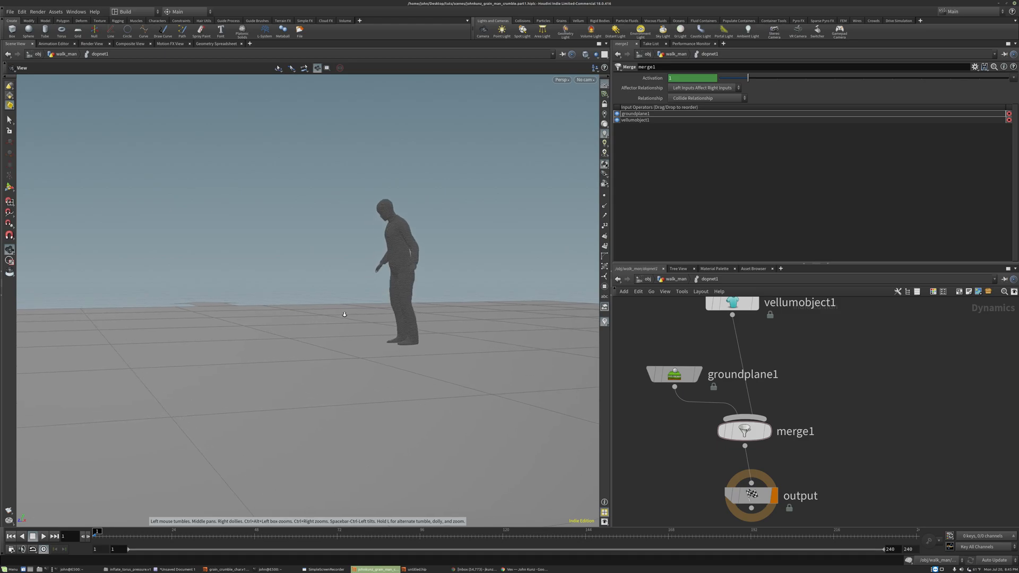
Spread groundplane1 and vellumobject1 away from merge1 to make room on the vellumobject1 wire
{"action": "left_click_drag", "start_coordinate": [670, 377], "coordinate": [652, 384]}
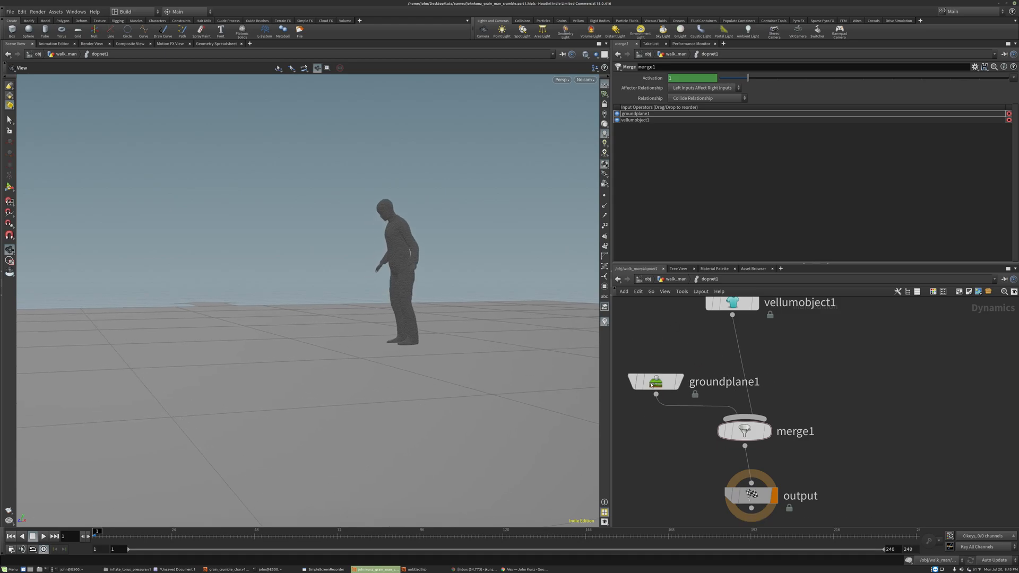
{"action": "scroll", "coordinate": [688, 377], "scroll_direction": "down", "scroll_amount": 2}
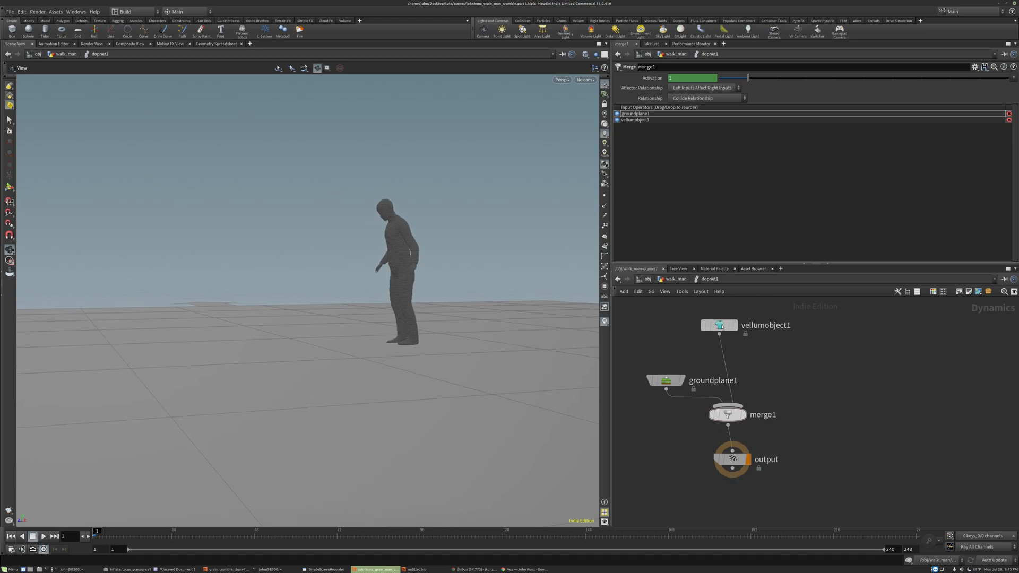
{"action": "left_click_drag", "start_coordinate": [719, 325], "coordinate": [728, 313]}
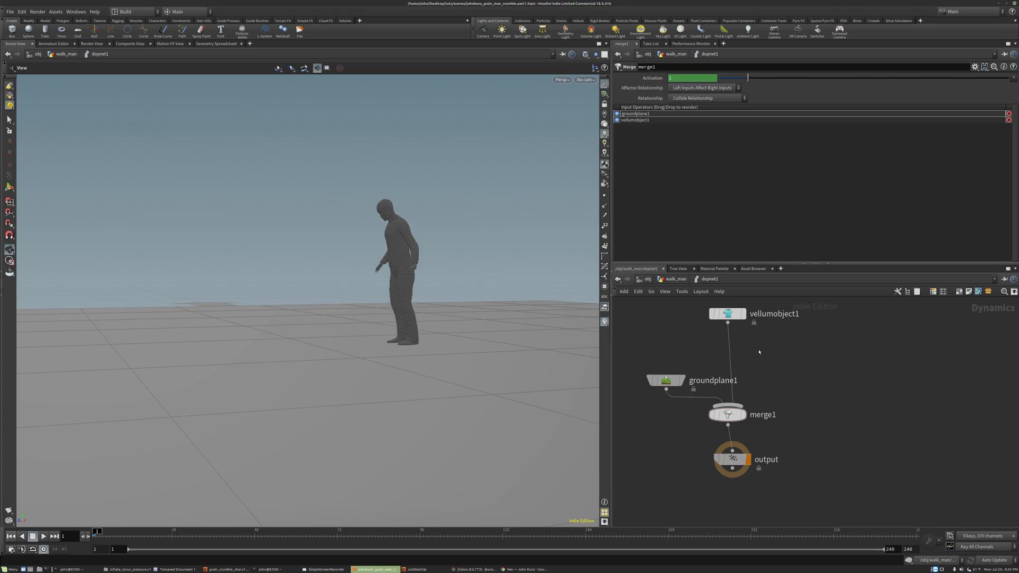
Insert a Vellum Solver node on the wire between vellumobject1 and merge1 and lay out the network
{"action": "key", "text": "Tab"}
{"action": "type", "text": "do"}
{"action": "key", "text": "BackSpace"}
{"action": "key", "text": "BackSpace"}
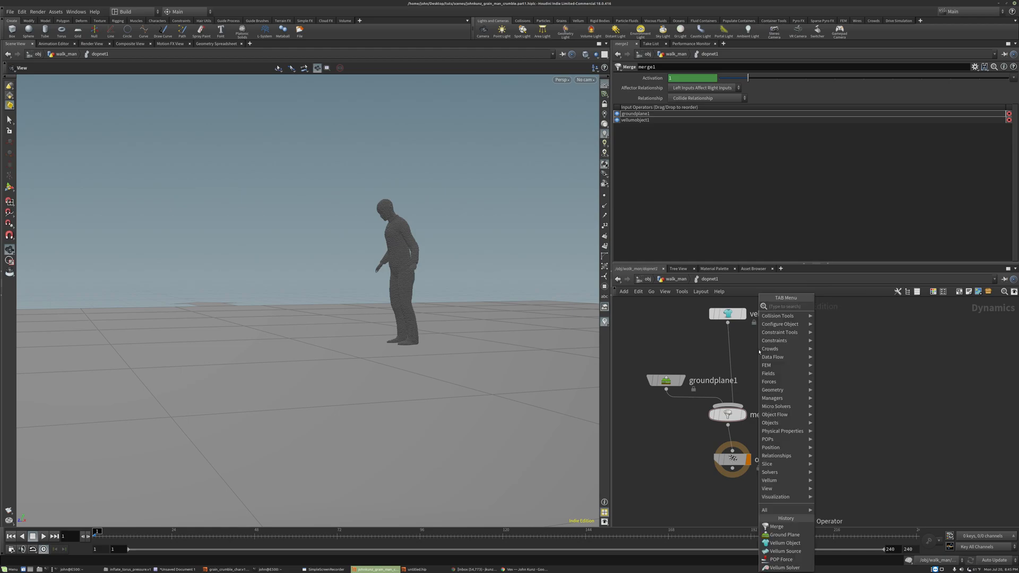
{"action": "type", "text": "vell"}
{"action": "key", "text": "Up"}
{"action": "key", "text": "Up"}
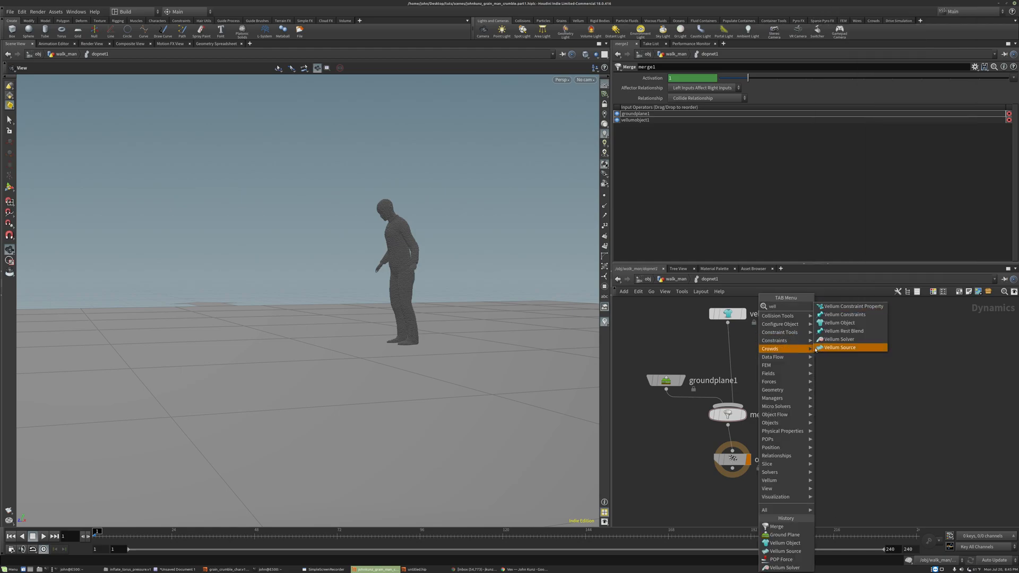
{"action": "key", "text": "Return"}
{"action": "left_click", "coordinate": [775, 365]}
{"action": "left_click_drag", "start_coordinate": [776, 366], "coordinate": [729, 363]}
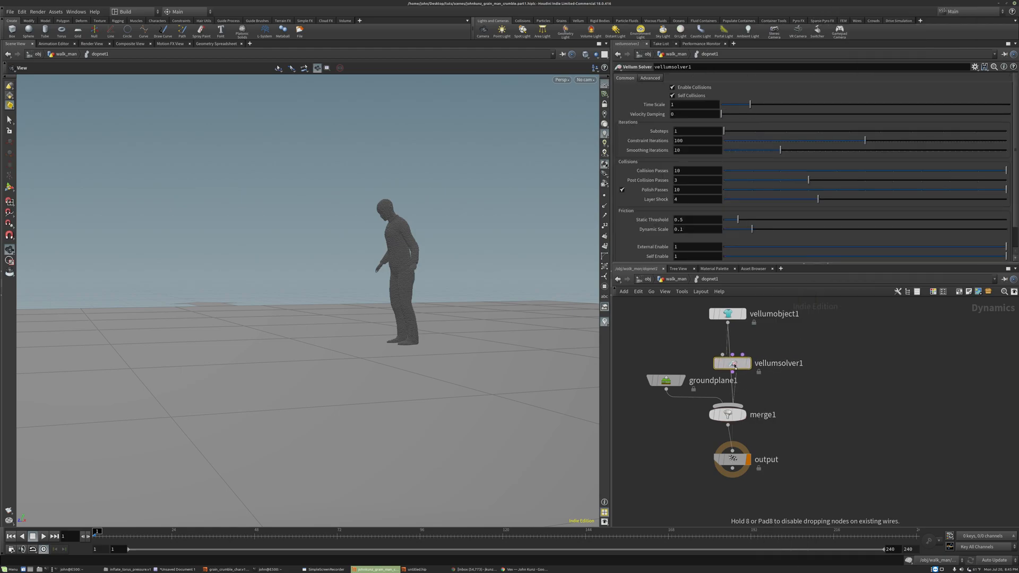
{"action": "mouse_move", "coordinate": [747, 370]}
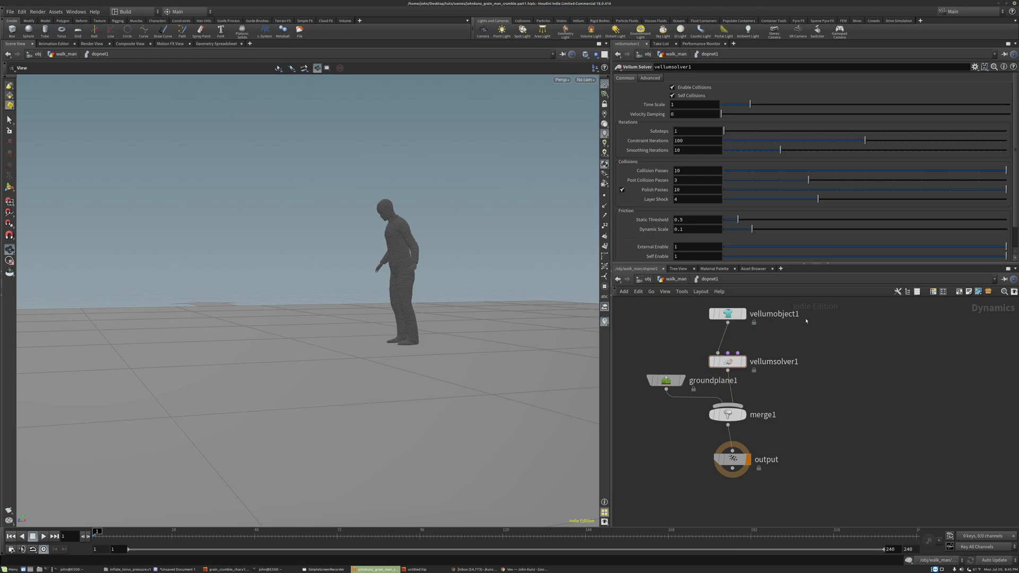
{"action": "key", "text": "l"}
Add a POP Force node above vellumsolver1 and wire it into the solver's middle purple-dotted input
{"action": "key", "text": "Tab"}
{"action": "type", "text": "for"}
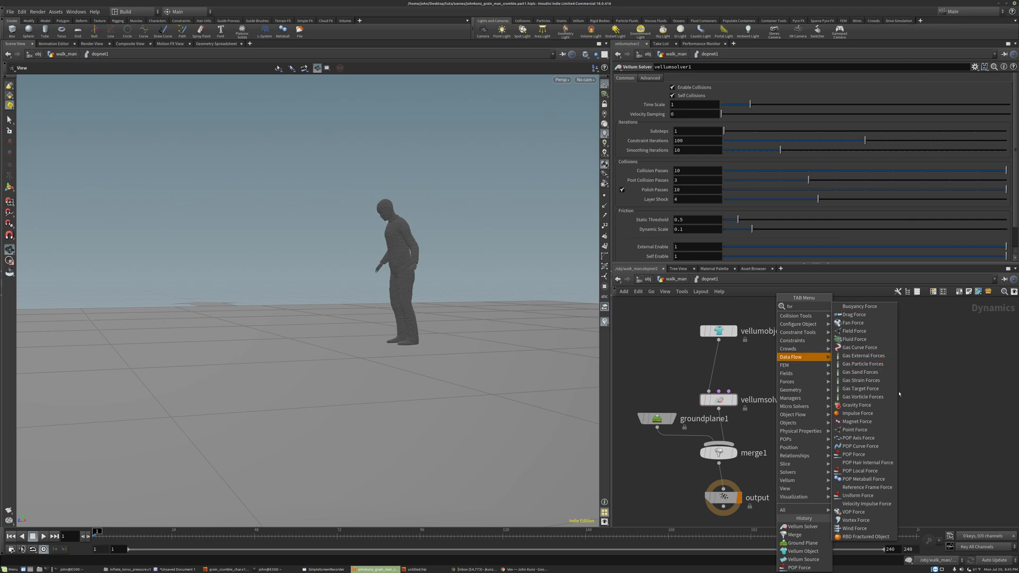
{"action": "left_click", "coordinate": [856, 455]}
{"action": "left_click", "coordinate": [765, 360]}
{"action": "mouse_move", "coordinate": [763, 366]}
{"action": "left_mouse_down"}
{"action": "mouse_move", "coordinate": [719, 392]}
{"action": "mouse_move", "coordinate": [754, 367]}
{"action": "left_mouse_up"}
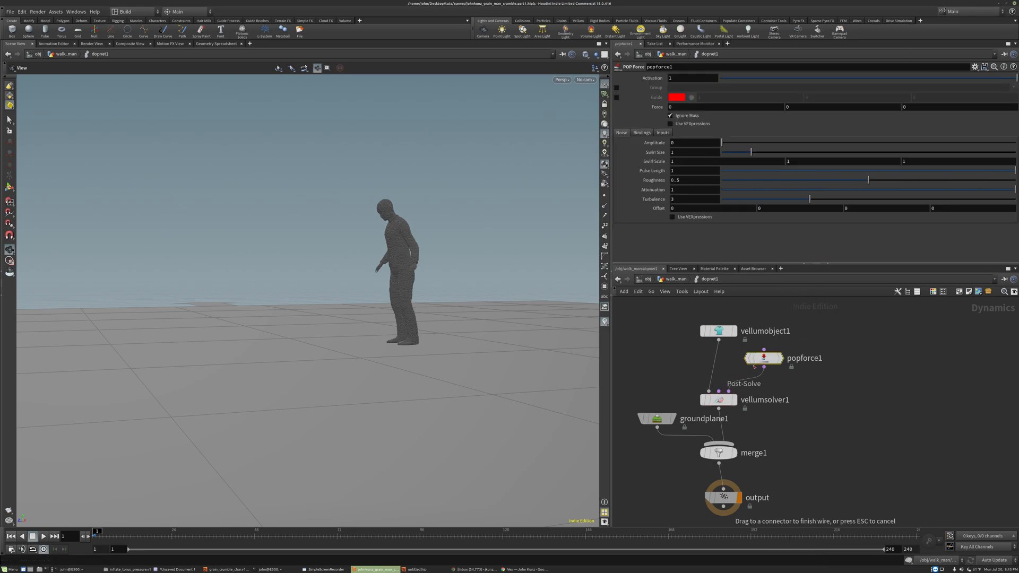
{"action": "left_click", "coordinate": [719, 391]}
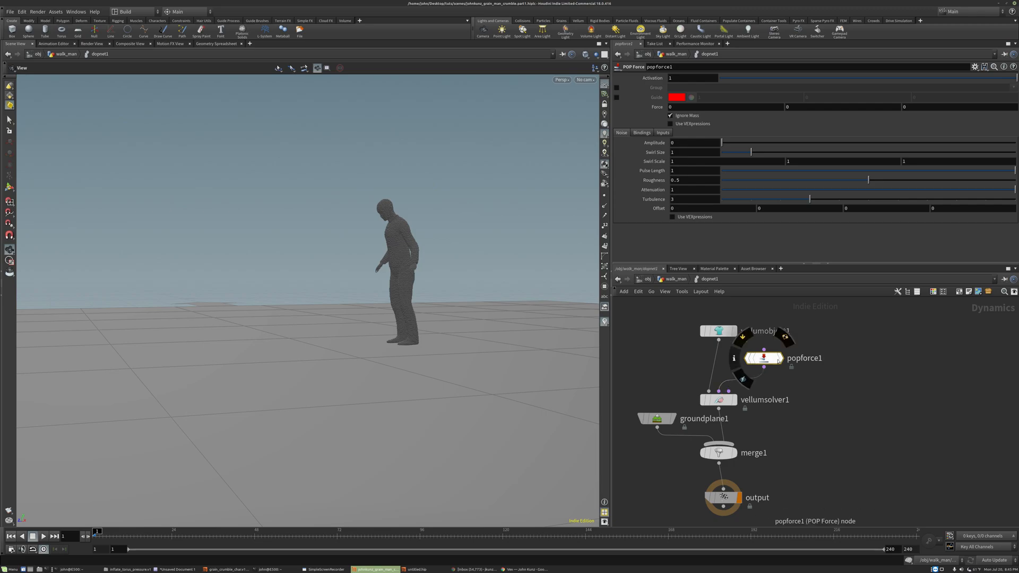
Set popforce1's Y force to -9.8 and move the node farther up and away from vellumsolver1
{"action": "left_click", "coordinate": [799, 105]}
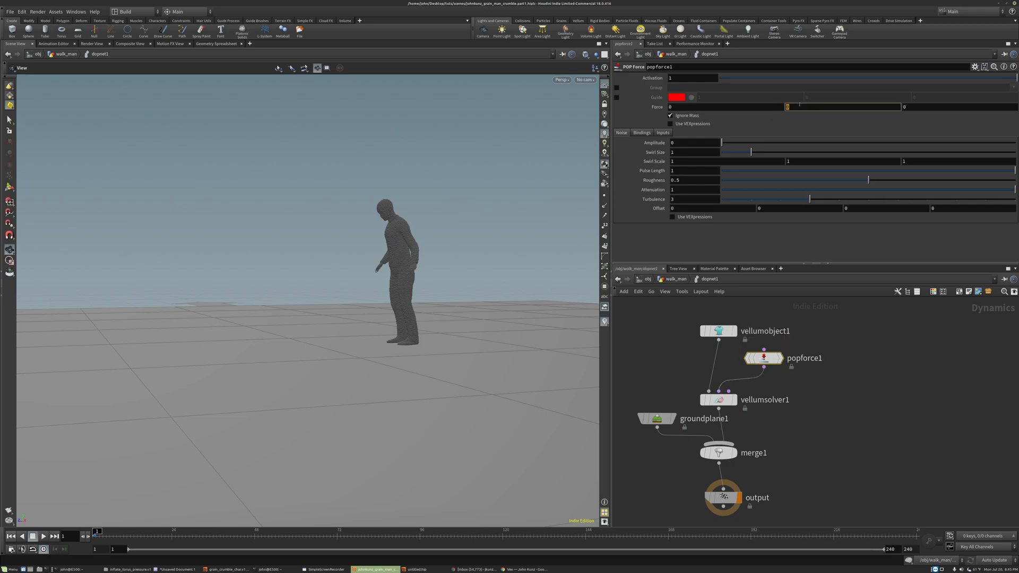
{"action": "type", "text": "-9.8"}
{"action": "key", "text": "Return"}
{"action": "scroll", "coordinate": [704, 354], "scroll_direction": "up", "scroll_amount": 3}
{"action": "left_click_drag", "start_coordinate": [700, 344], "coordinate": [699, 321]}
{"action": "left_click_drag", "start_coordinate": [756, 380], "coordinate": [802, 357]}
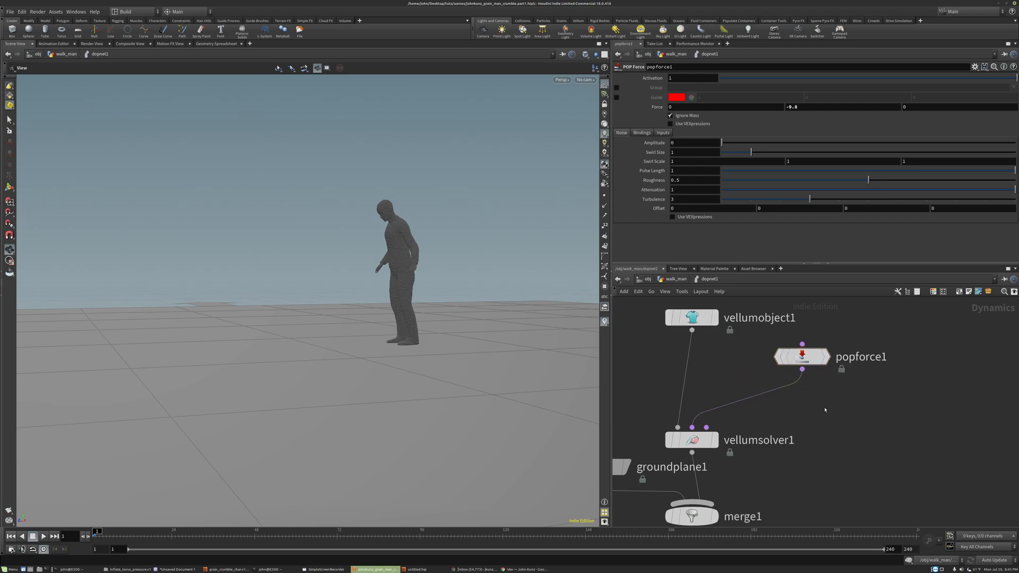
Add a Vellum Source node above popforce1
{"action": "middle_click_drag", "start_coordinate": [825, 410], "coordinate": [820, 441]}
{"action": "key", "text": "Tab"}
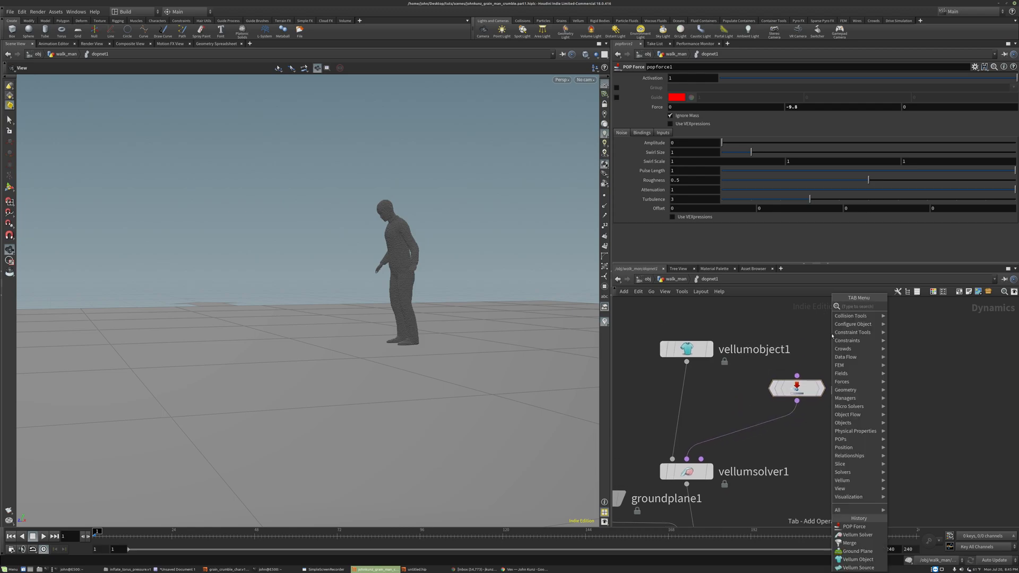
{"action": "type", "text": "vell"}
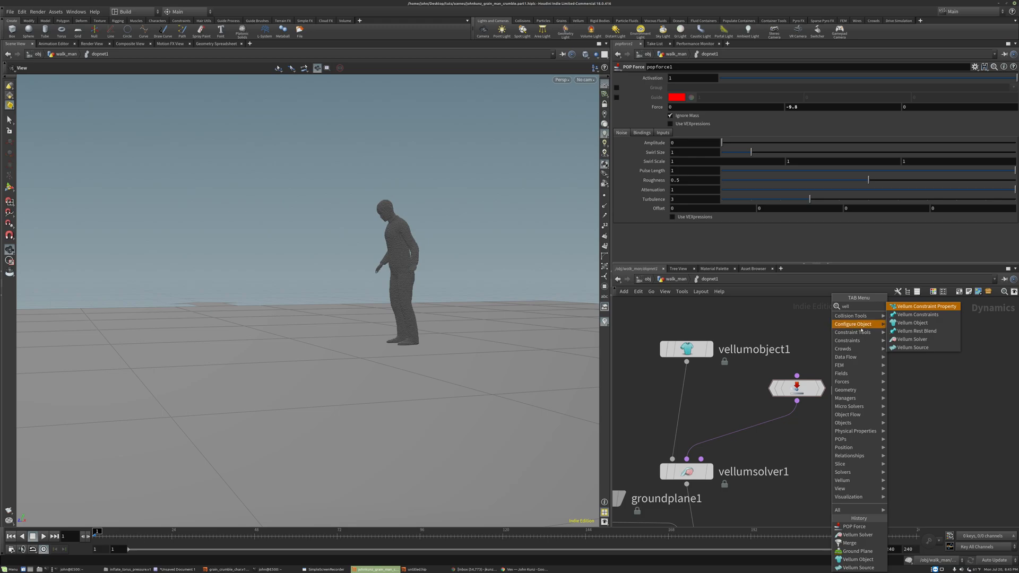
{"action": "key", "text": "Down"}
{"action": "key", "text": "Down"}
{"action": "key", "text": "Down"}
{"action": "key", "text": "Down"}
{"action": "key", "text": "Down"}
{"action": "key", "text": "Return"}
{"action": "left_click", "coordinate": [848, 332]}
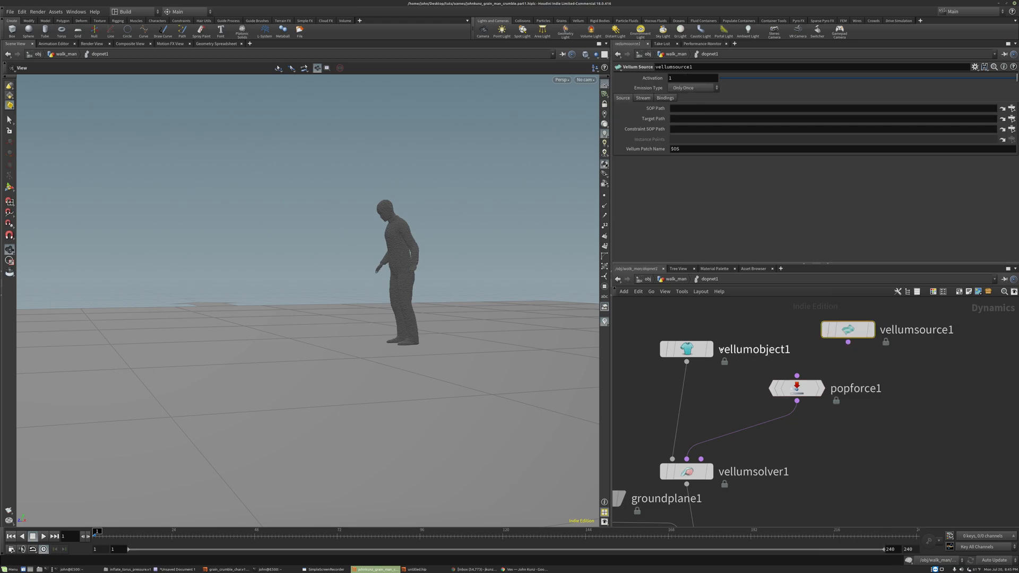
Compare vellumobject1's Initial Geometry path with vellumsource1's path settings, and check which node feeds the DOP network's first input
{"action": "left_click_drag", "start_coordinate": [406, 248], "coordinate": [434, 253]}
{"action": "left_click", "coordinate": [686, 348]}
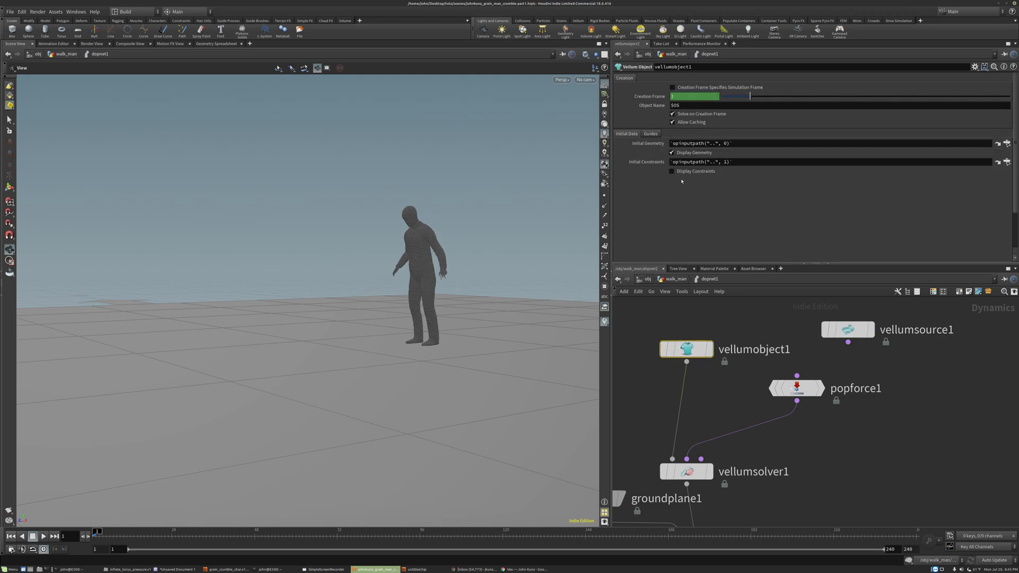
{"action": "left_click", "coordinate": [848, 329]}
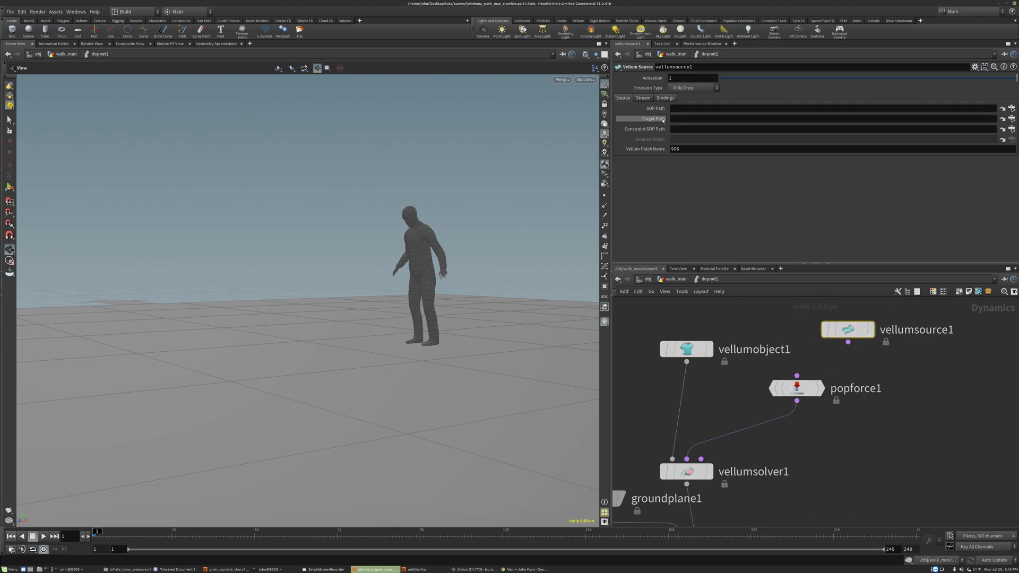
{"action": "mouse_move", "coordinate": [663, 121]}
{"action": "left_click", "coordinate": [686, 349]}
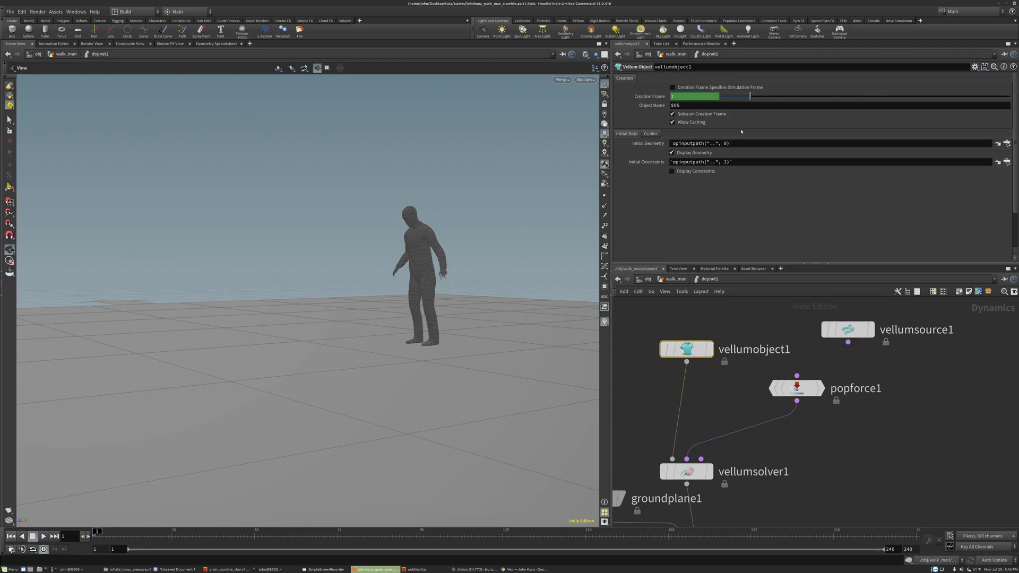
{"action": "left_click_drag", "start_coordinate": [747, 144], "coordinate": [658, 153]}
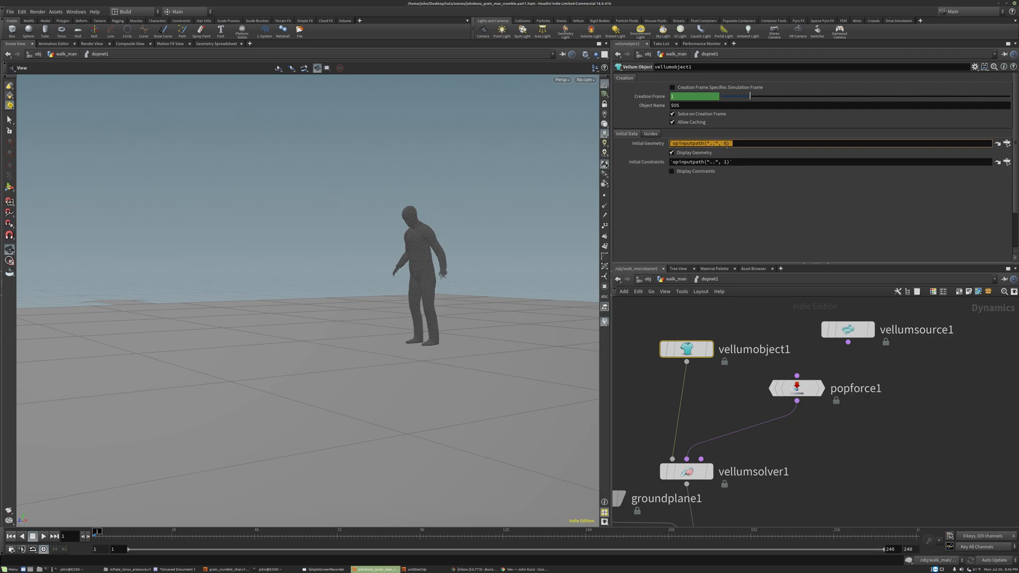
{"action": "left_click", "coordinate": [656, 144]}
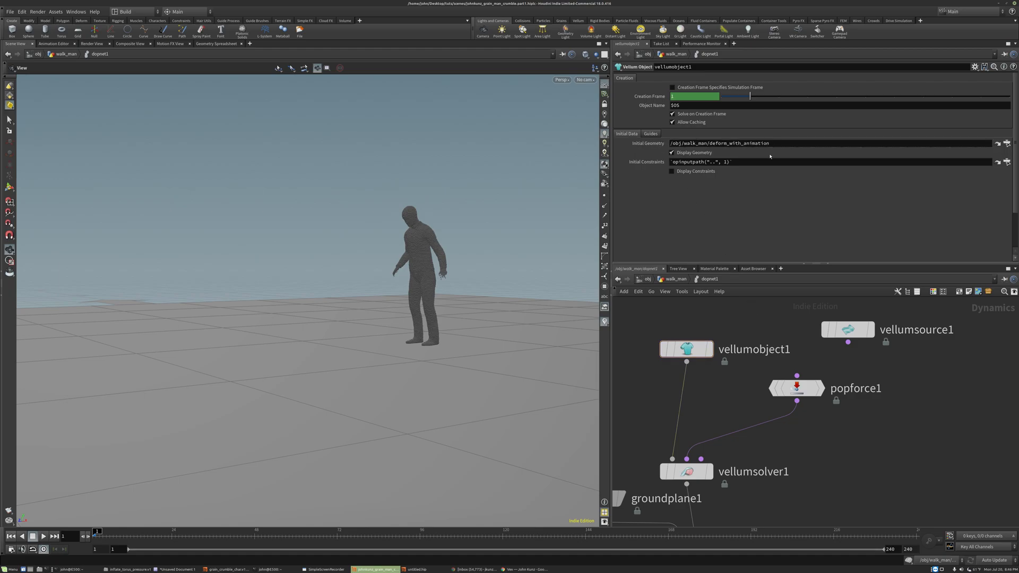
{"action": "left_click", "coordinate": [649, 144]}
{"action": "left_click", "coordinate": [676, 280]}
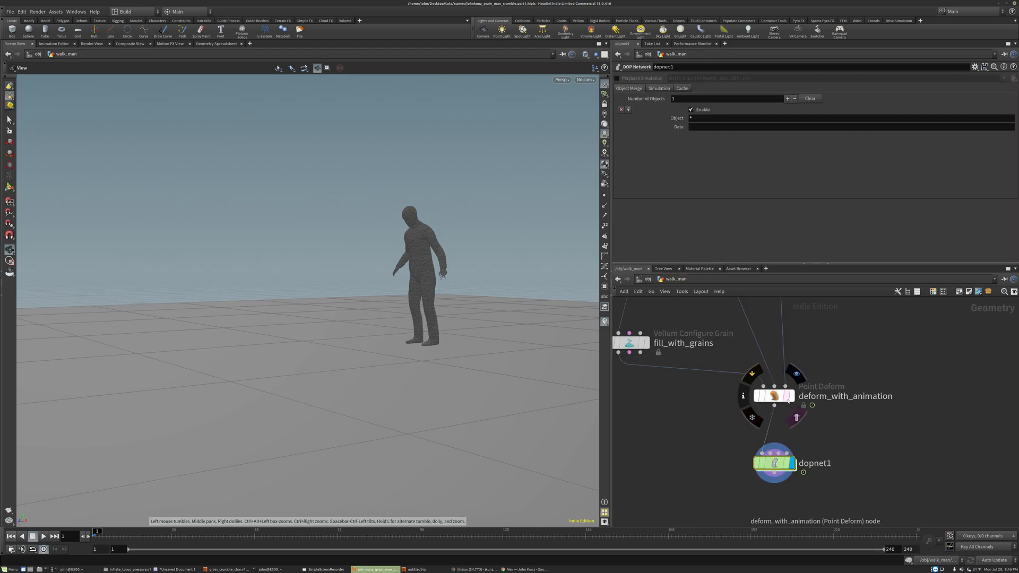
{"action": "mouse_move", "coordinate": [774, 454]}
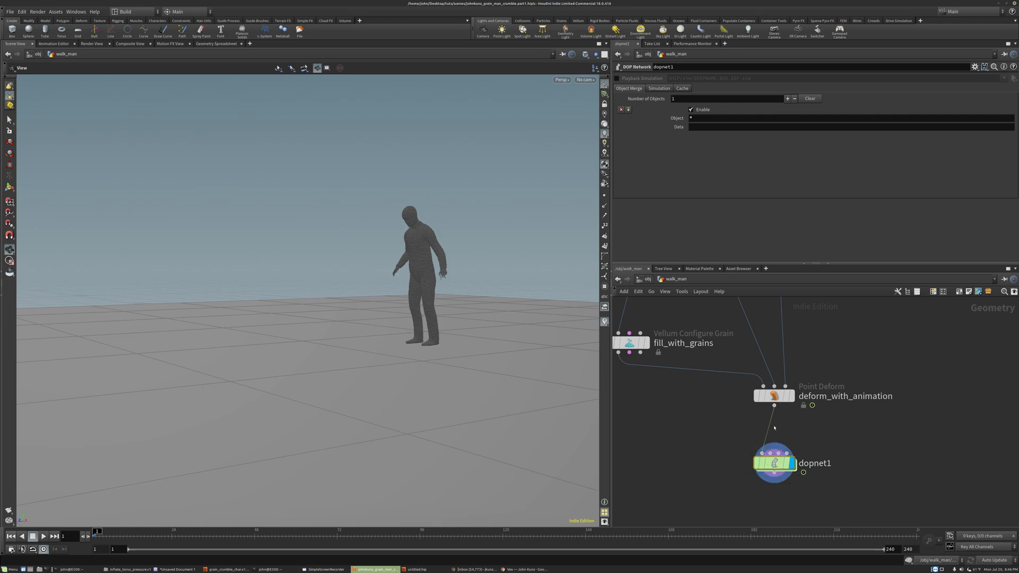
{"action": "double_click", "coordinate": [767, 459]}
Move the expression `opinputpath("..", 0)` from vellumobject1's Initial Geometry to vellumsource1's SOP Path
{"action": "double_click", "coordinate": [672, 144]}
{"action": "key", "text": "ctrl+c"}
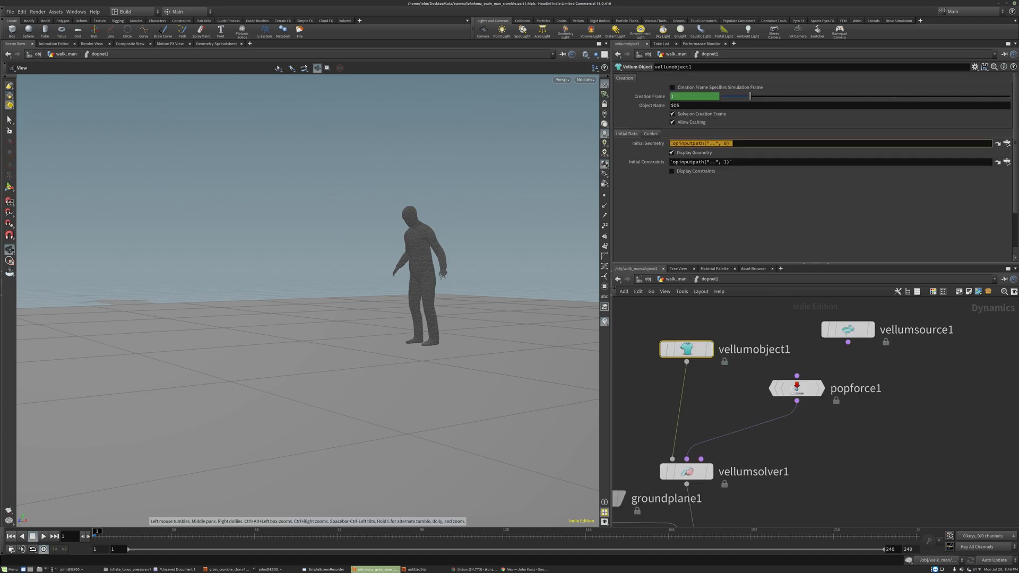
{"action": "key", "text": "BackSpace"}
{"action": "left_click", "coordinate": [848, 329]}
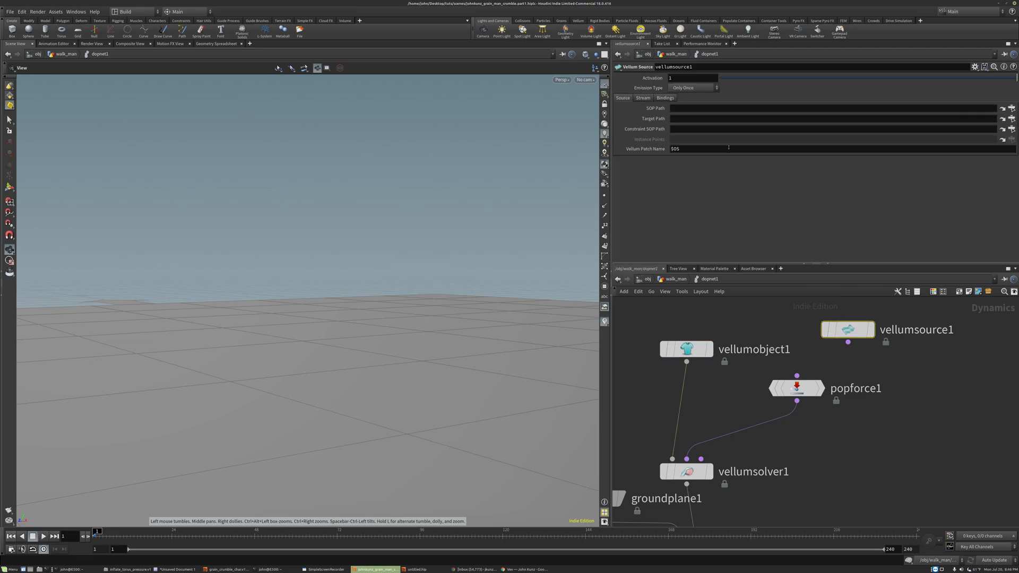
{"action": "left_click", "coordinate": [686, 107]}
{"action": "key", "text": "ctrl+v"}
{"action": "key", "text": "Return"}
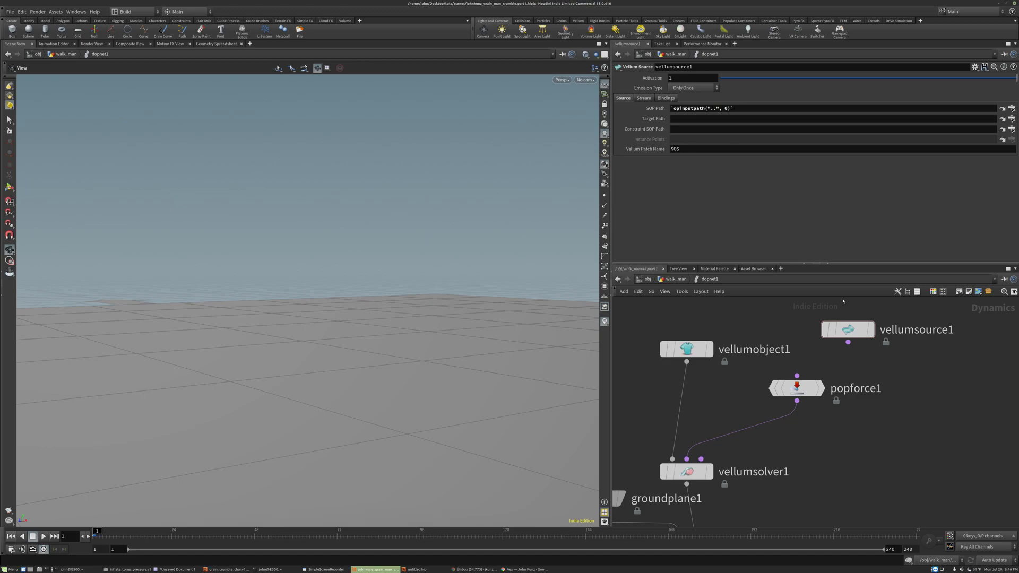
Set vellumsource1's Target Path to the expression `opinputpath("..", 0)` as well
{"action": "left_click", "coordinate": [684, 116]}
{"action": "key", "text": "ctrl+v"}
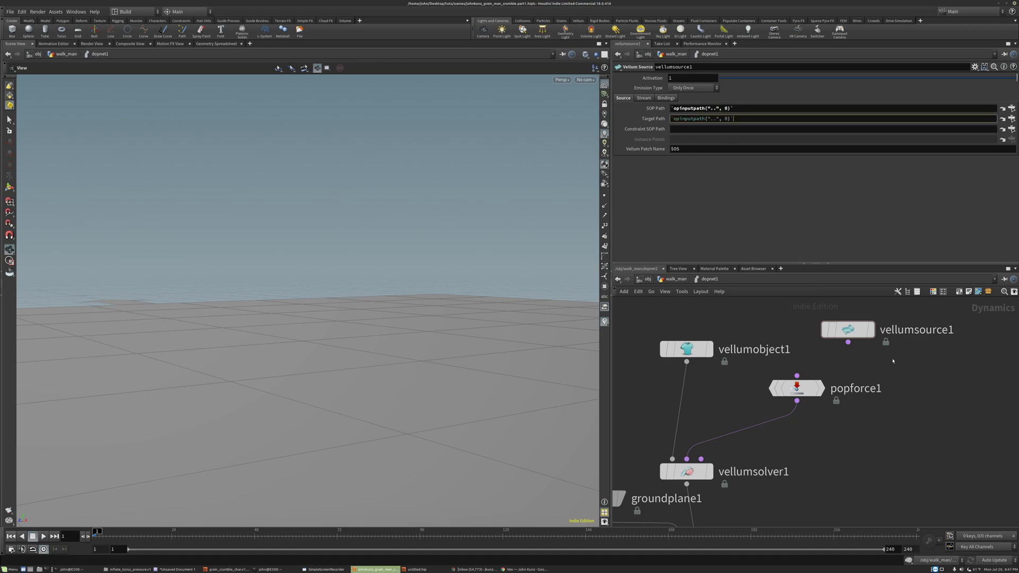
{"action": "key", "text": "Return"}
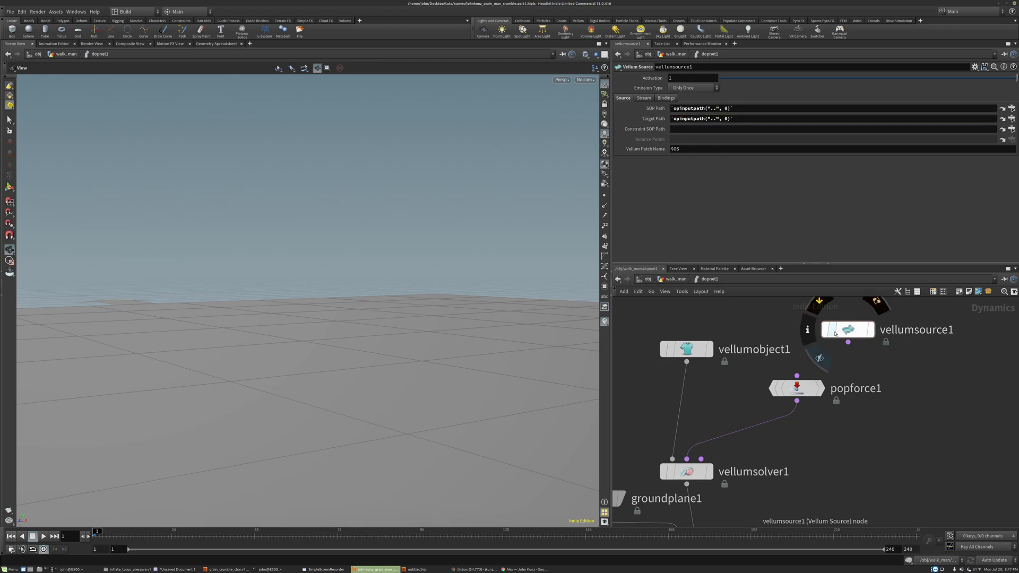
Connect vellumsource1's output to popforce1's input and keep the source's Emission Type on Only Once
{"action": "left_click_drag", "start_coordinate": [848, 342], "coordinate": [797, 375]}
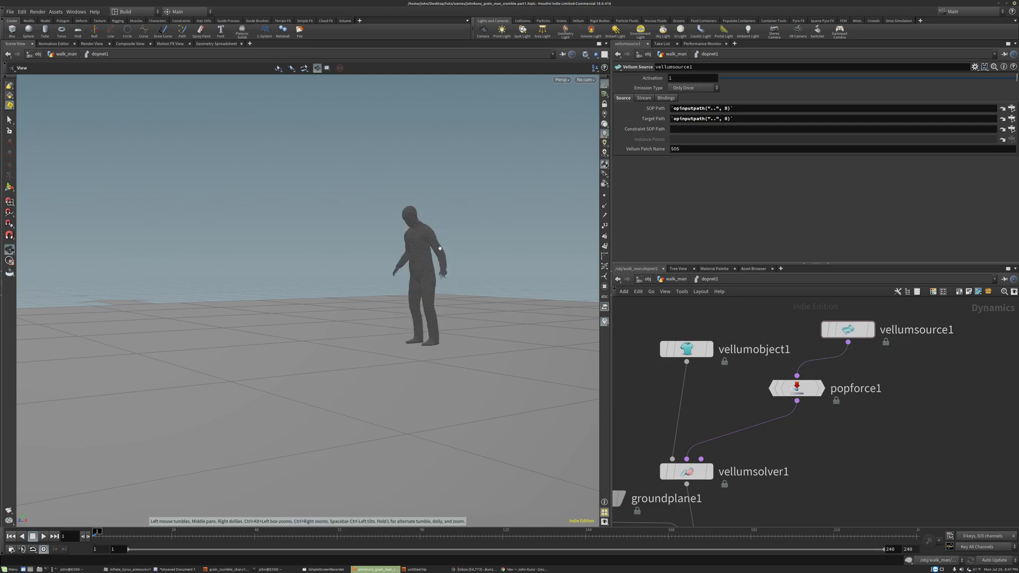
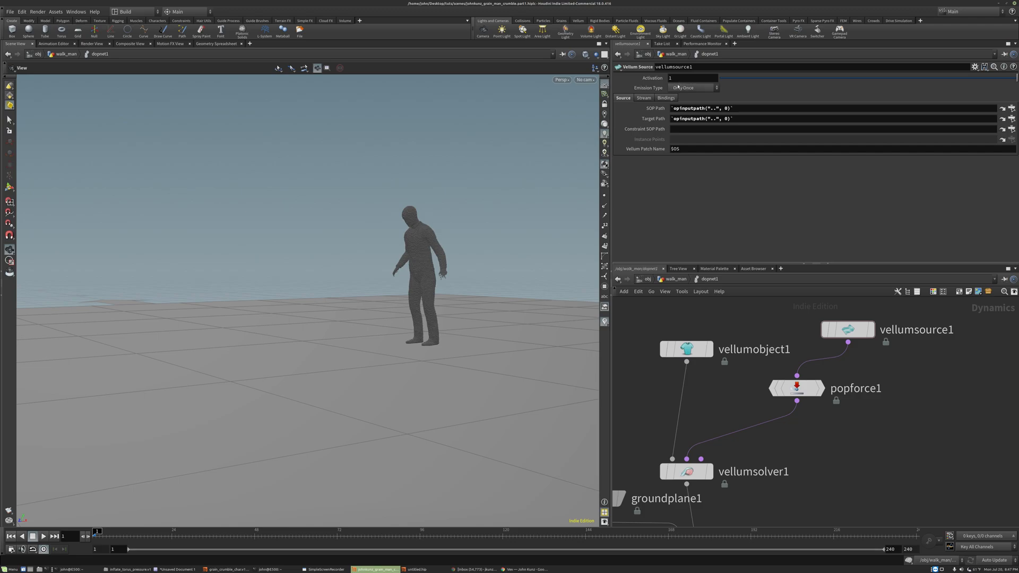
{"action": "left_click", "coordinate": [687, 88]}
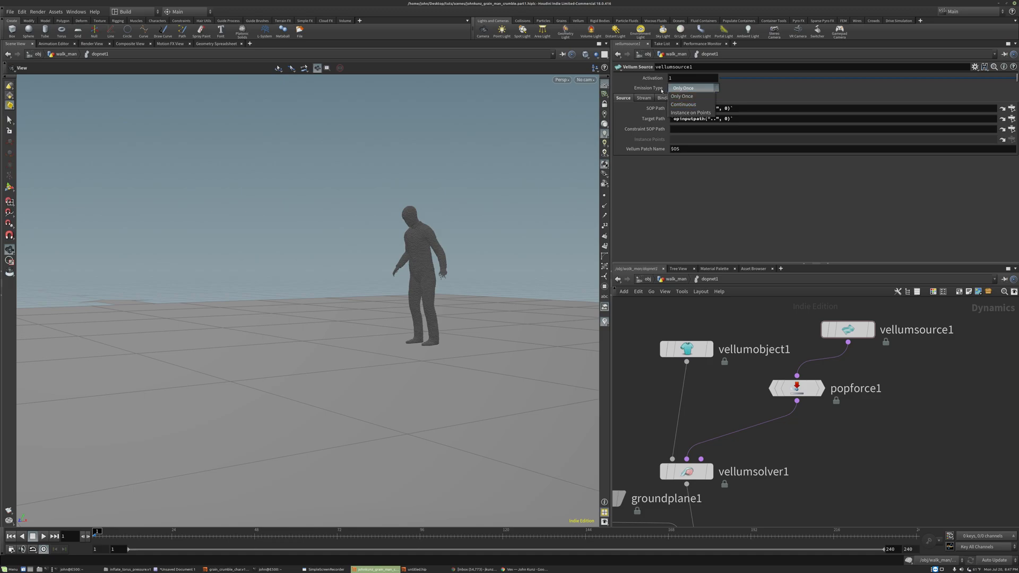
{"action": "left_click", "coordinate": [700, 99]}
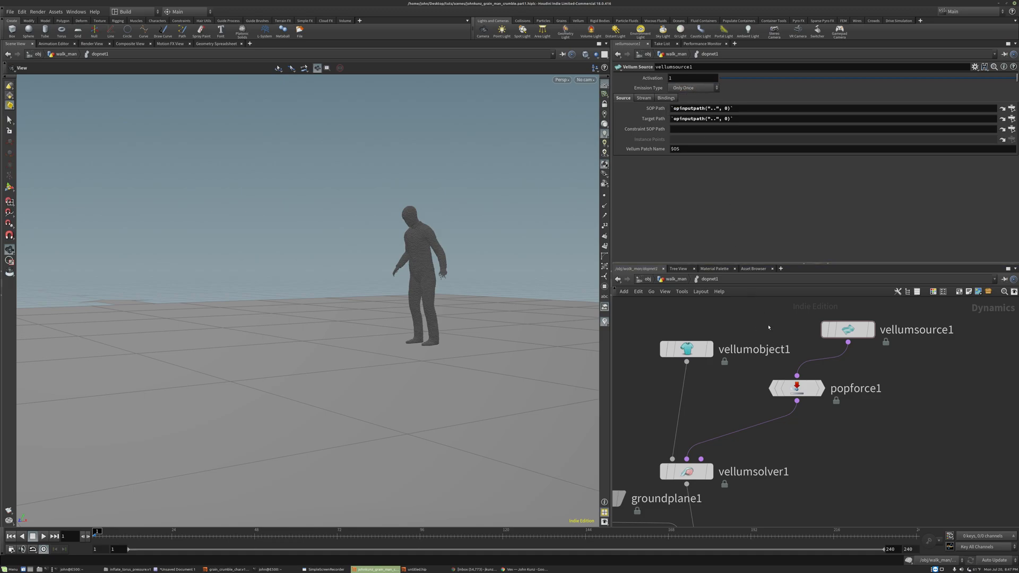
Clear the Initial Constraints path on vellumobject1
{"action": "scroll", "coordinate": [769, 327], "scroll_direction": "down", "scroll_amount": 2}
{"action": "left_click", "coordinate": [700, 345]}
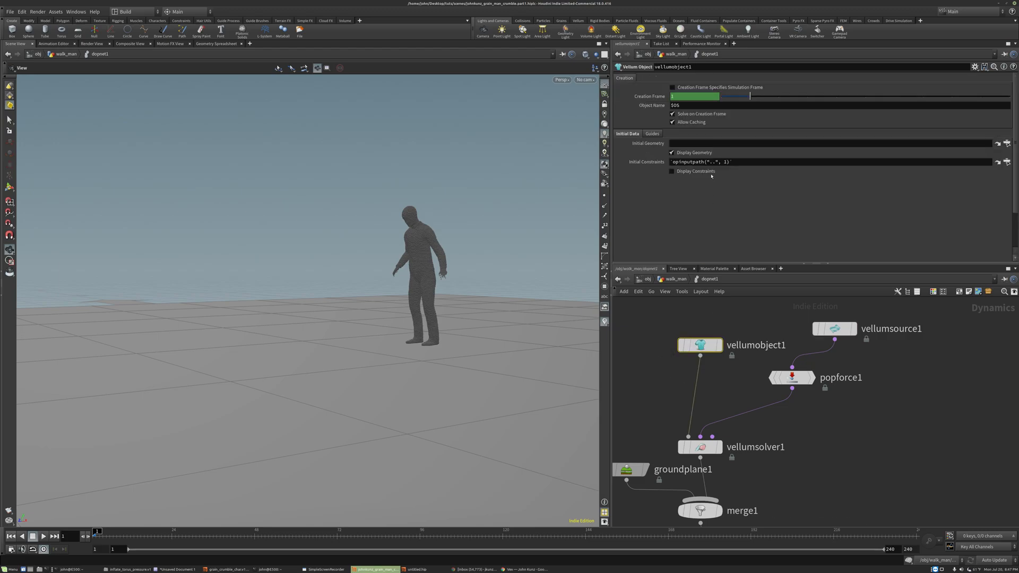
{"action": "left_click_drag", "start_coordinate": [747, 162], "coordinate": [711, 162]}
{"action": "key", "text": "ctrl+a"}
{"action": "key", "text": "BackSpace"}
{"action": "left_click", "coordinate": [655, 163]}
{"action": "left_click_drag", "start_coordinate": [734, 163], "coordinate": [667, 162]}
{"action": "key", "text": "BackSpace"}
Tidy the network by moving vellumobject1 higher and placing popforce1 directly below vellumsource1
{"action": "left_click_drag", "start_coordinate": [471, 269], "coordinate": [429, 282], "text": "alt"}
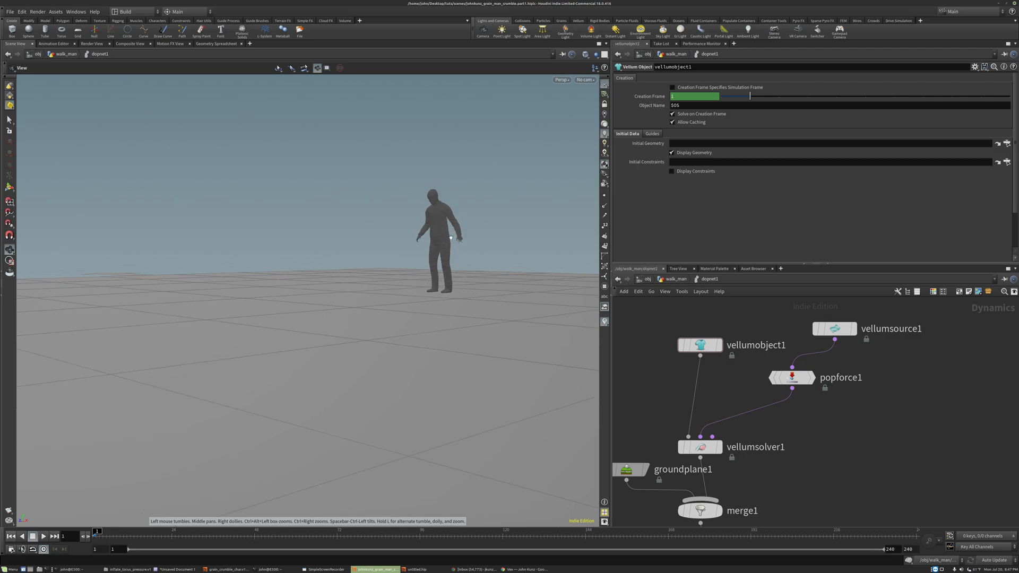
{"action": "left_click_drag", "start_coordinate": [470, 209], "coordinate": [469, 212], "text": "alt"}
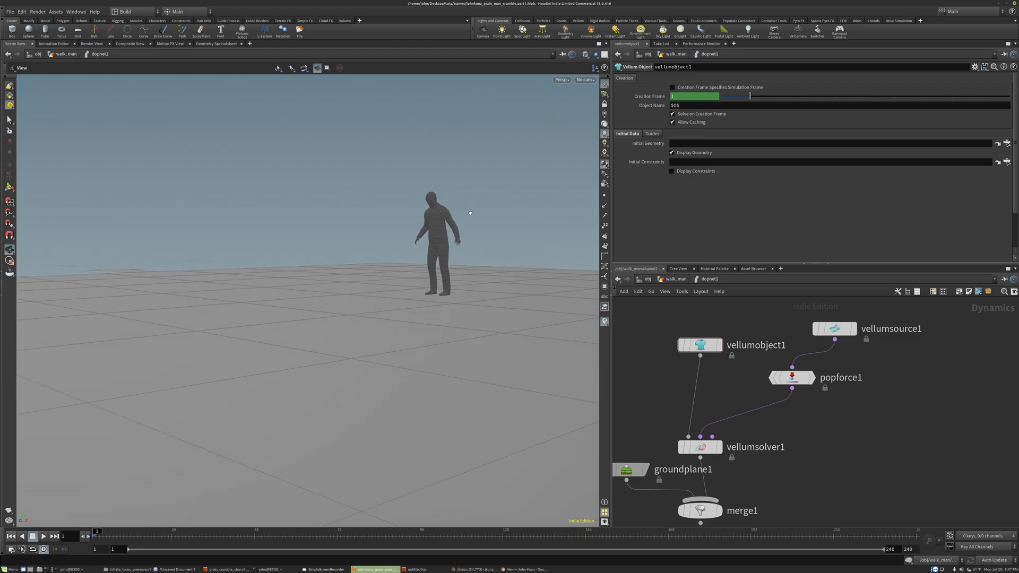
{"action": "left_click_drag", "start_coordinate": [708, 346], "coordinate": [708, 313]}
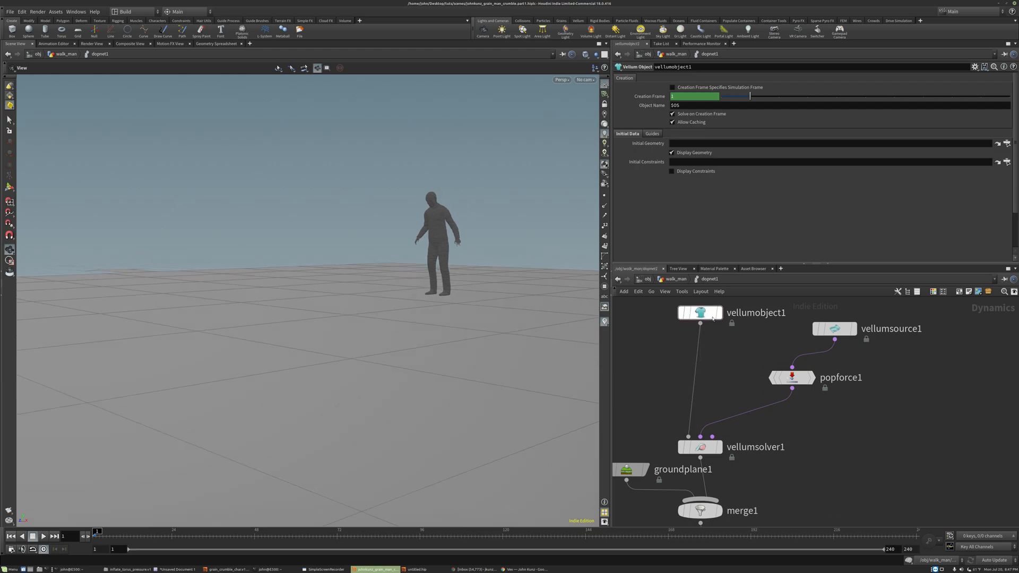
{"action": "left_click_drag", "start_coordinate": [805, 381], "coordinate": [848, 382]}
{"action": "scroll", "coordinate": [767, 364], "scroll_direction": "down", "scroll_amount": 3}
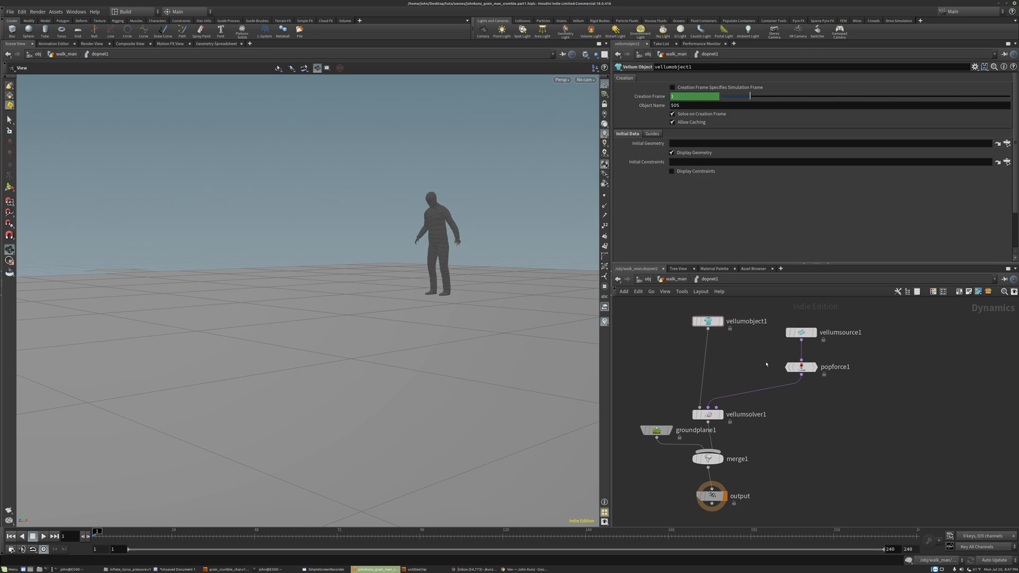
Play the grain simulation to examine how the character collapses and spreads over the ground, and rewind to frame 1
{"action": "key", "text": "Up"}
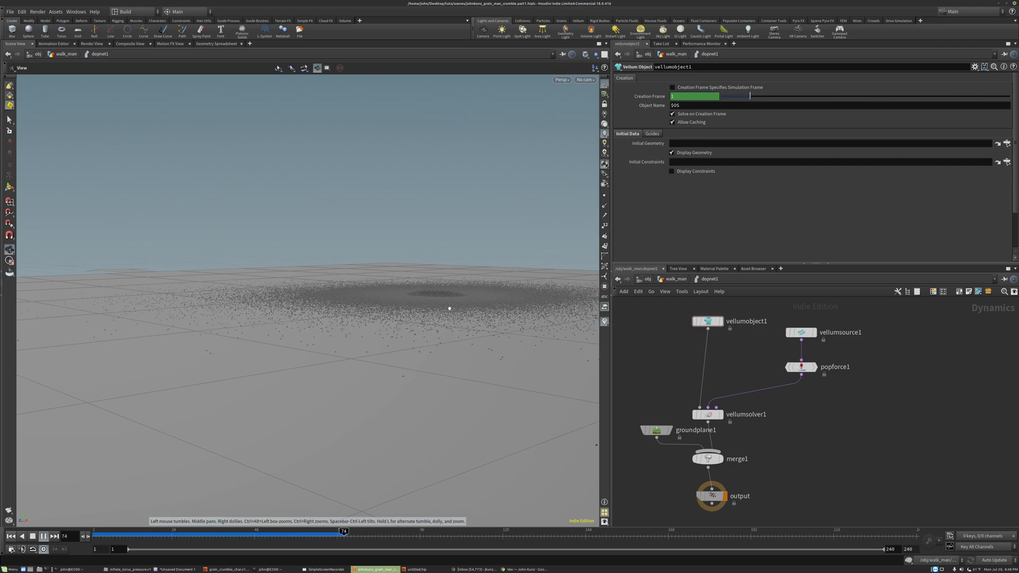
{"action": "key", "text": "Up"}
{"action": "key", "text": "ctrl+Up"}
{"action": "key", "text": "Up"}
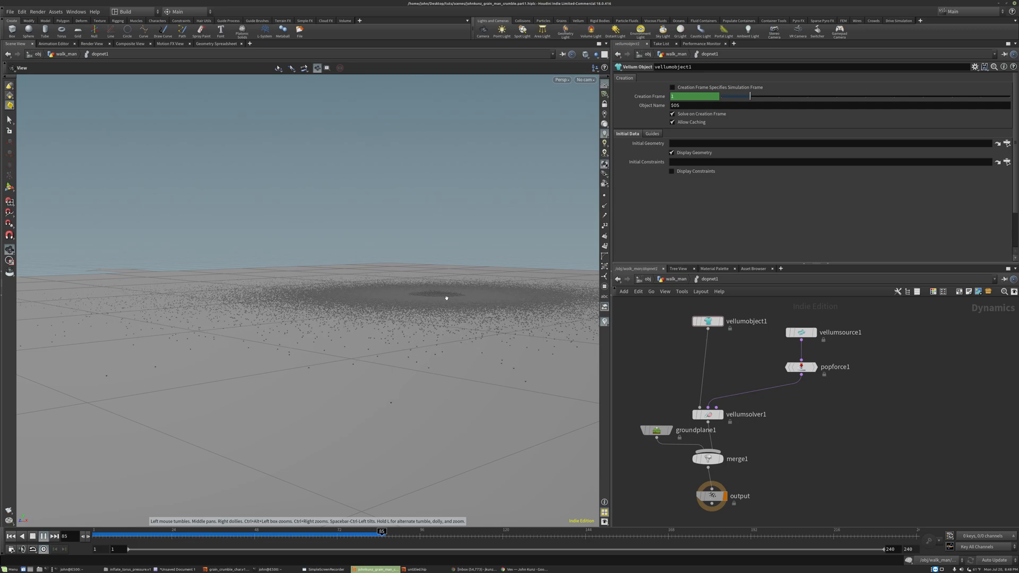
{"action": "key", "text": "ctrl+Up"}
{"action": "key", "text": "Up"}
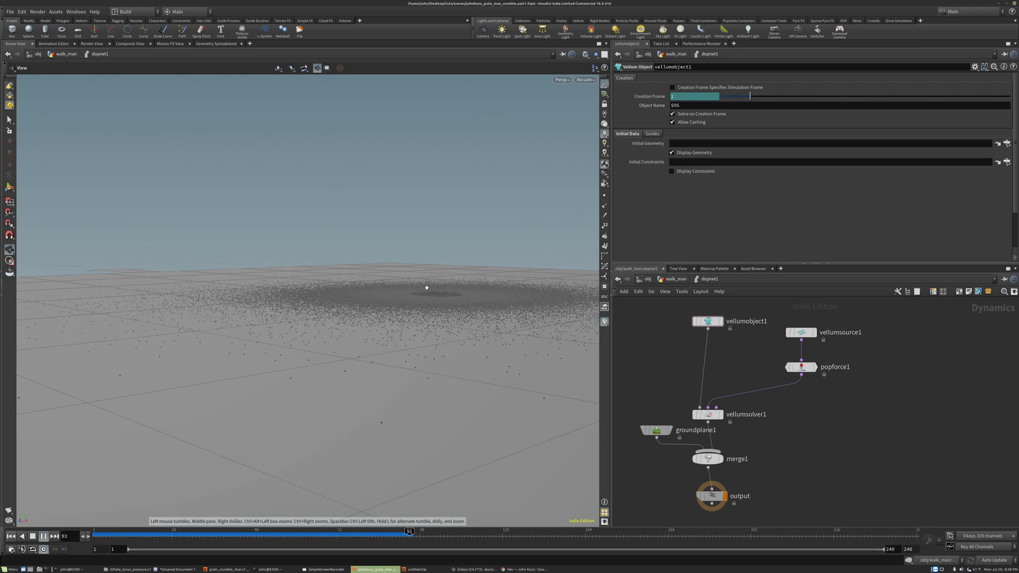
{"action": "key", "text": "ctrl+Up"}
Move vellumsolver1 slightly up and set its Velocity Damping to 0.1
{"action": "left_click", "coordinate": [710, 415]}
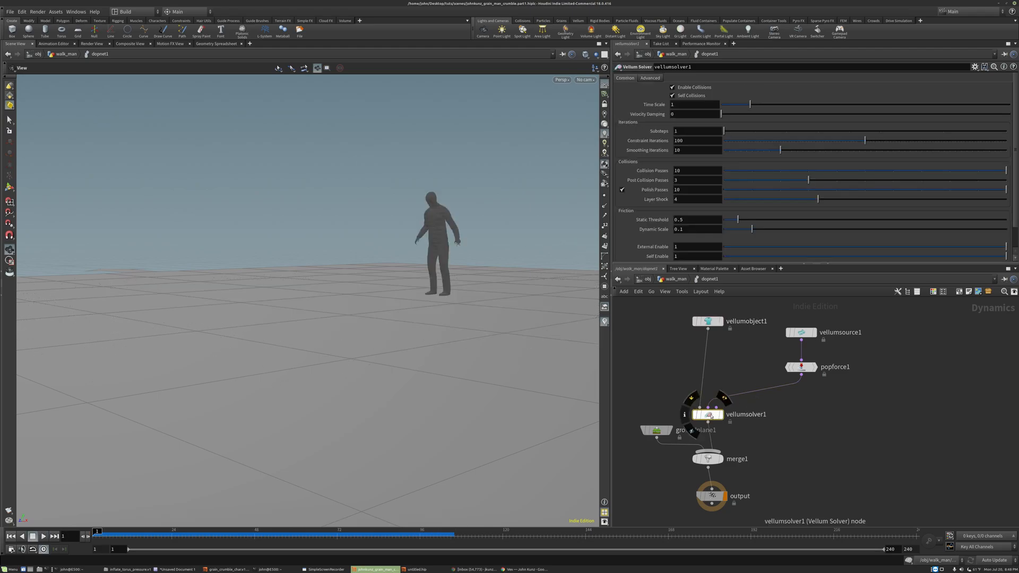
{"action": "left_click_drag", "start_coordinate": [712, 417], "coordinate": [712, 405]}
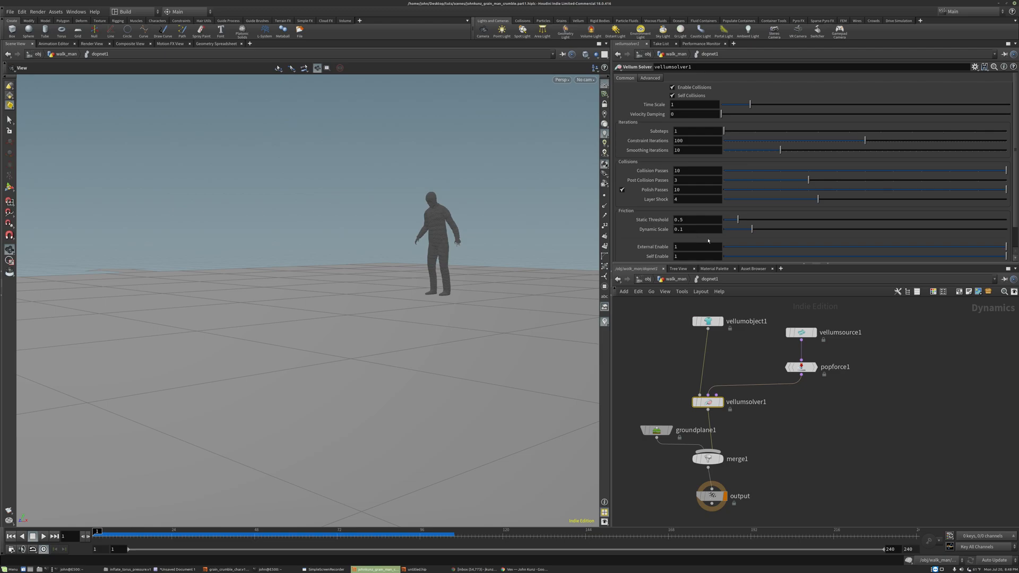
{"action": "scroll", "coordinate": [657, 144], "scroll_direction": "down", "scroll_amount": 1}
{"action": "scroll", "coordinate": [657, 148], "scroll_direction": "down", "scroll_amount": 1}
{"action": "scroll", "coordinate": [656, 165], "scroll_direction": "up", "scroll_amount": 2}
{"action": "scroll", "coordinate": [657, 171], "scroll_direction": "down", "scroll_amount": 1}
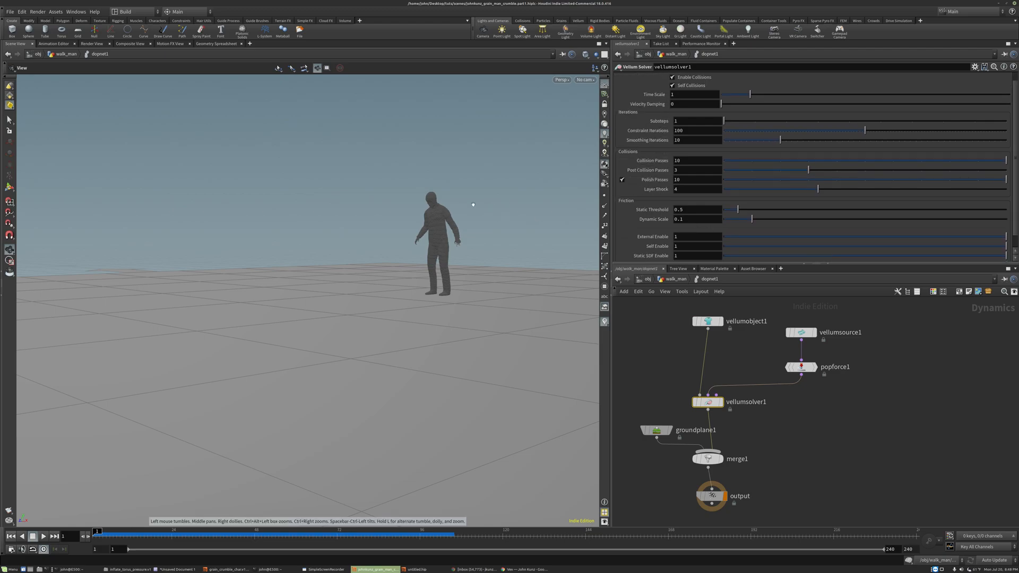
{"action": "left_click_drag", "start_coordinate": [495, 223], "coordinate": [432, 200]}
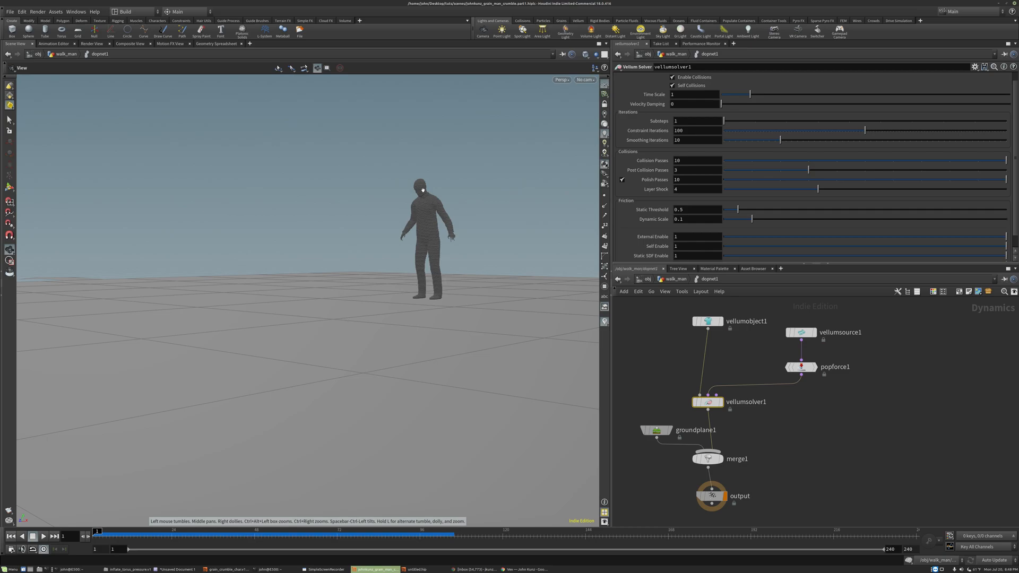
{"action": "left_click", "coordinate": [681, 103]}
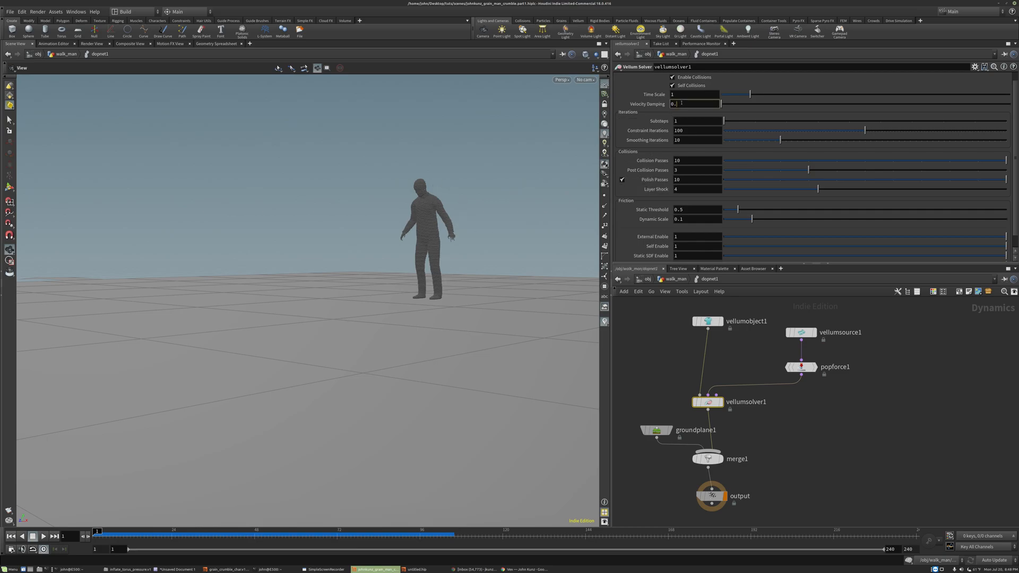
{"action": "type", "text": ".1"}
{"action": "key", "text": "Return"}
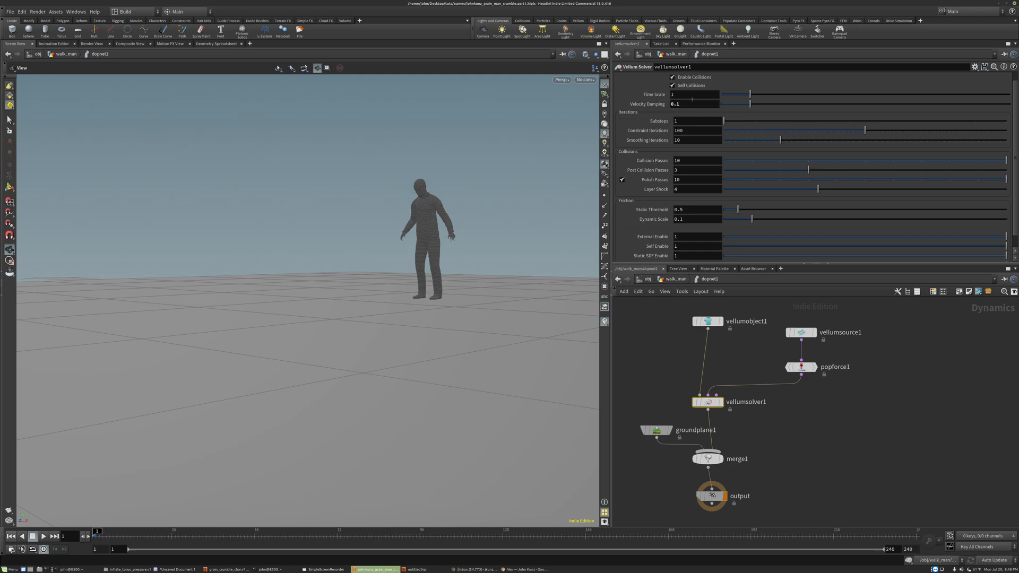
Replay the simulation to check how far the grains spread with the damping applied, and rewind to the first frame
{"action": "key", "text": "Up"}
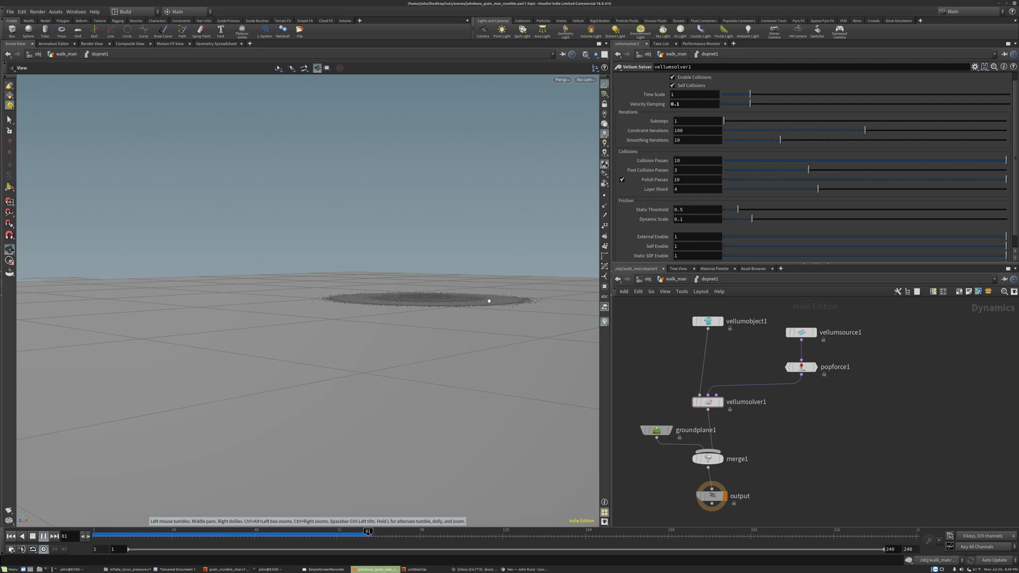
{"action": "key", "text": "ctrl+Up"}
{"action": "key", "text": "ctrl+Up"}
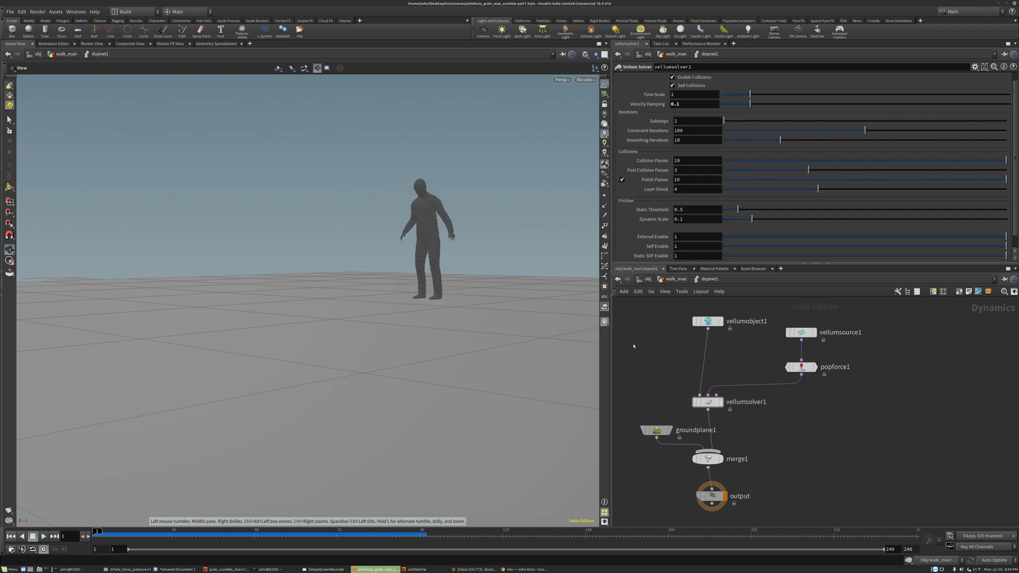
{"action": "key", "text": "Up"}
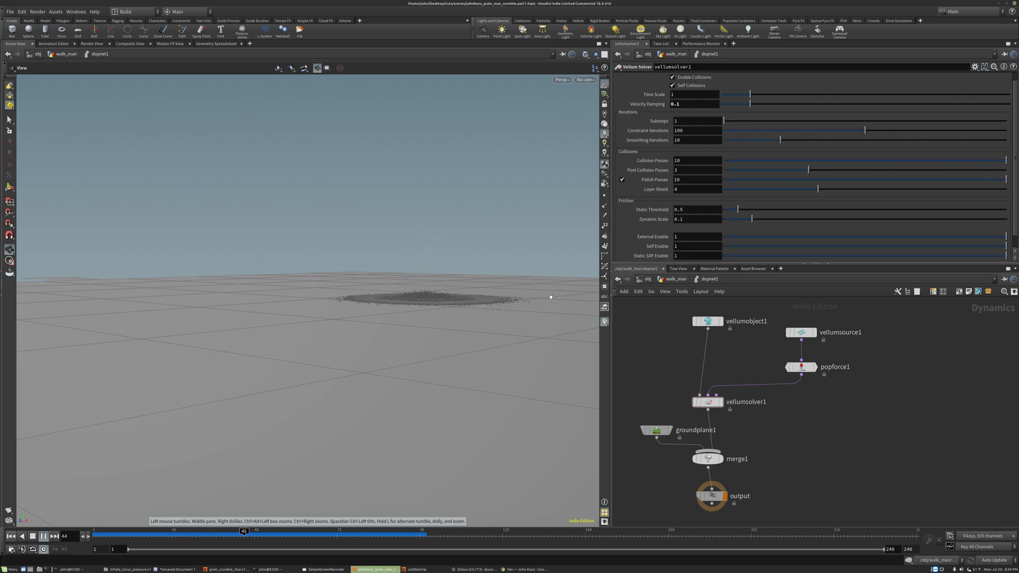
{"action": "key", "text": "ctrl+Up"}
Set vellumsolver1's friction to a Static Threshold of 0.55 and a Dynamic Scale of 0.15, and test it by playing the simulation
{"action": "left_click", "coordinate": [695, 211]}
{"action": "type", "text": "5"}
{"action": "left_click", "coordinate": [688, 219]}
{"action": "type", "text": "5"}
{"action": "key", "text": "Return"}
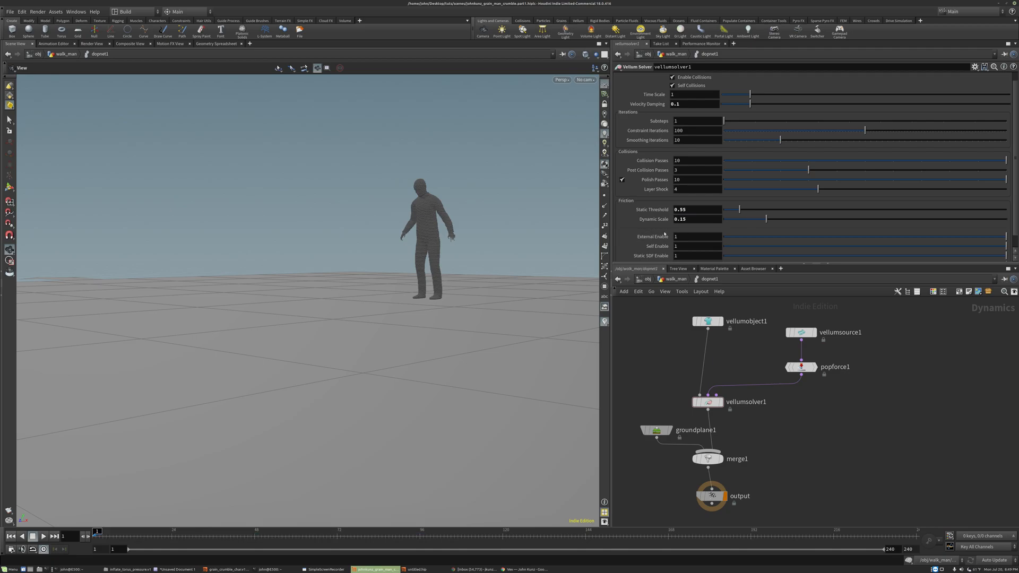
{"action": "key", "text": "Up"}
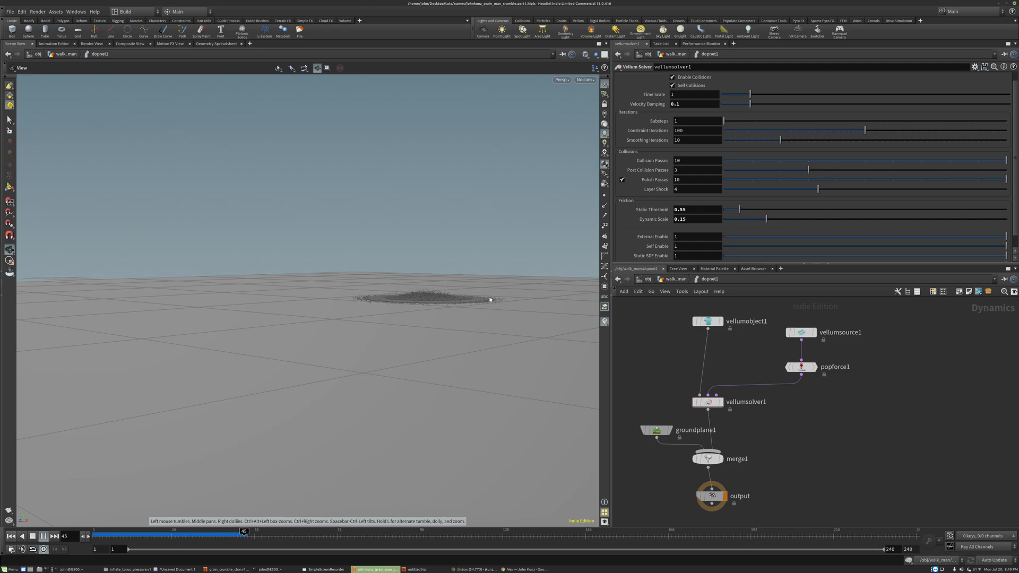
{"action": "key", "text": "ctrl+Left"}
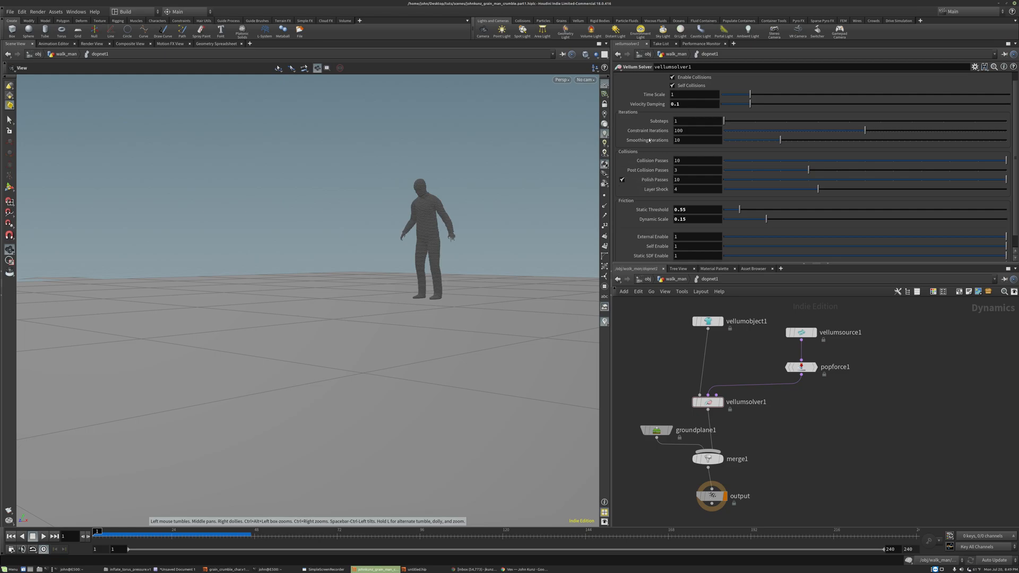
Set Max Neighbors to 45 in vellumsolver1's advanced Grain Collisions settings and test it by playing the simulation
{"action": "scroll", "coordinate": [647, 159], "scroll_direction": "up", "scroll_amount": 2}
{"action": "left_click", "coordinate": [651, 79]}
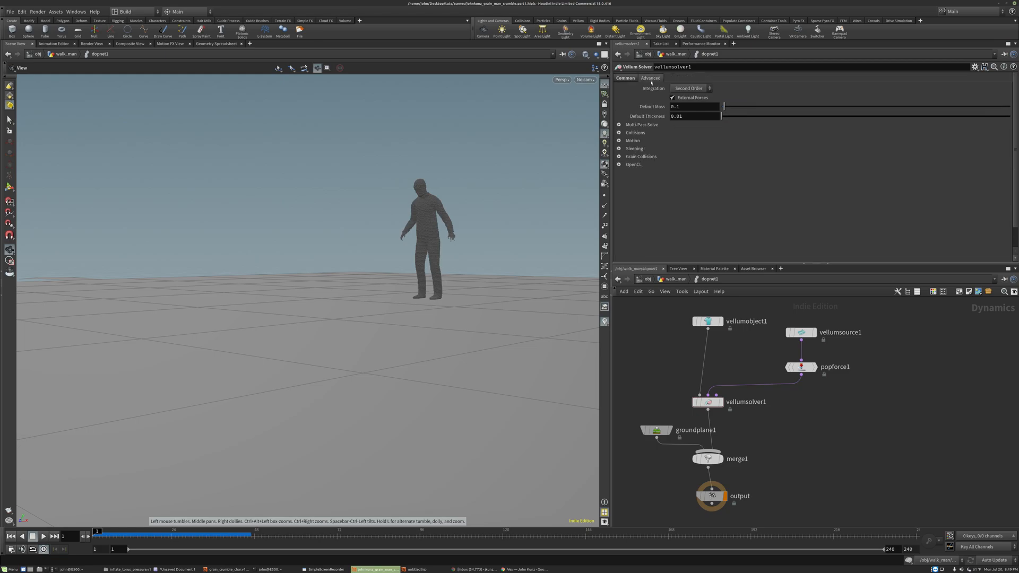
{"action": "left_click", "coordinate": [620, 132]}
{"action": "left_click", "coordinate": [620, 133]}
{"action": "left_click", "coordinate": [619, 141]}
{"action": "left_click", "coordinate": [619, 141]}
{"action": "left_click", "coordinate": [619, 157]}
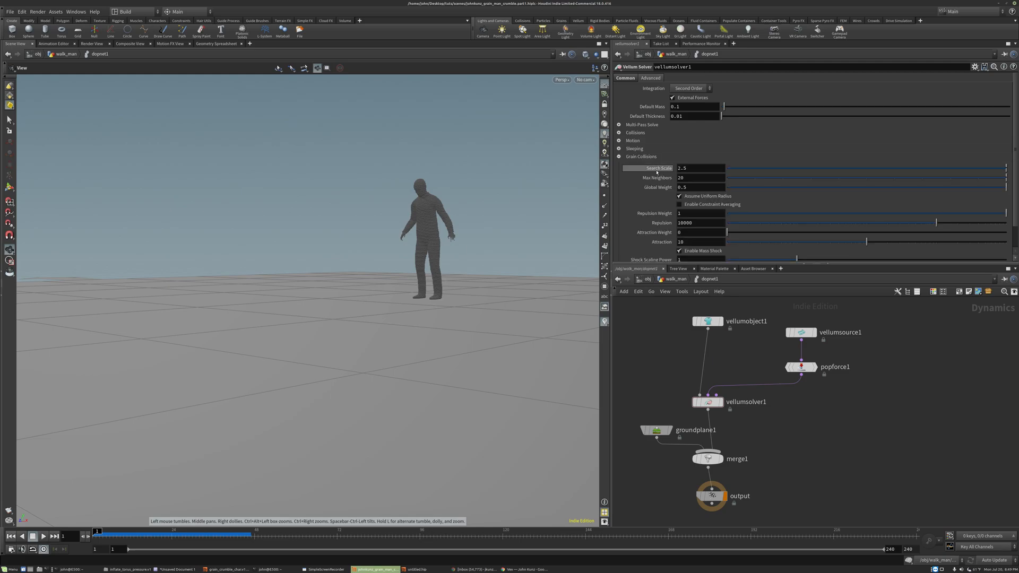
{"action": "left_click", "coordinate": [693, 177]}
{"action": "type", "text": "45"}
{"action": "key", "text": "Return"}
{"action": "key", "text": "Up"}
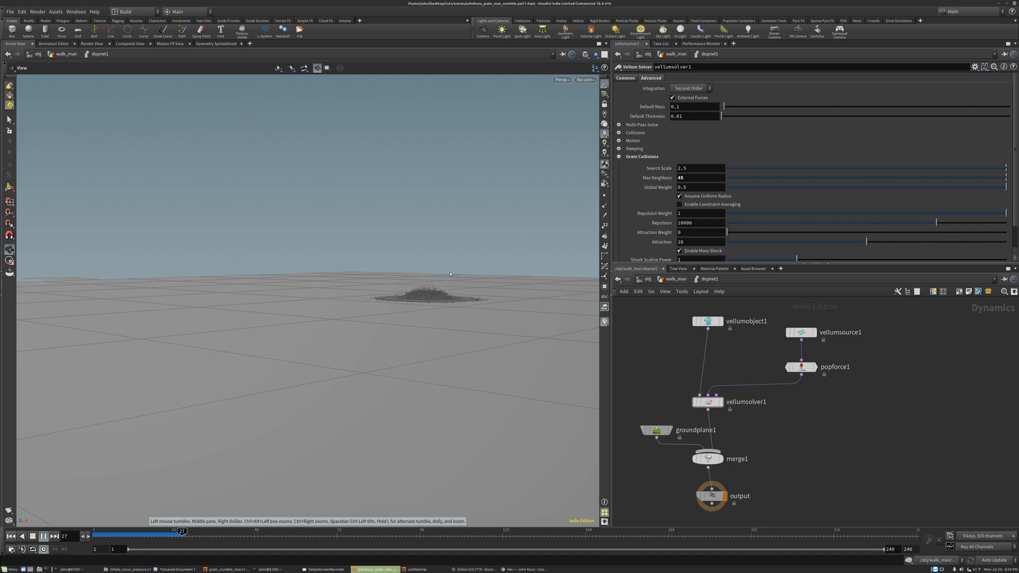
{"action": "key", "text": "ctrl+Up"}
Set the Grain Collisions Attraction Weight to 1 on vellumsolver1 and test it by playing the simulation
{"action": "scroll", "coordinate": [465, 276], "scroll_direction": "up", "scroll_amount": 3}
{"action": "middle_click_drag", "start_coordinate": [462, 270], "coordinate": [458, 305]}
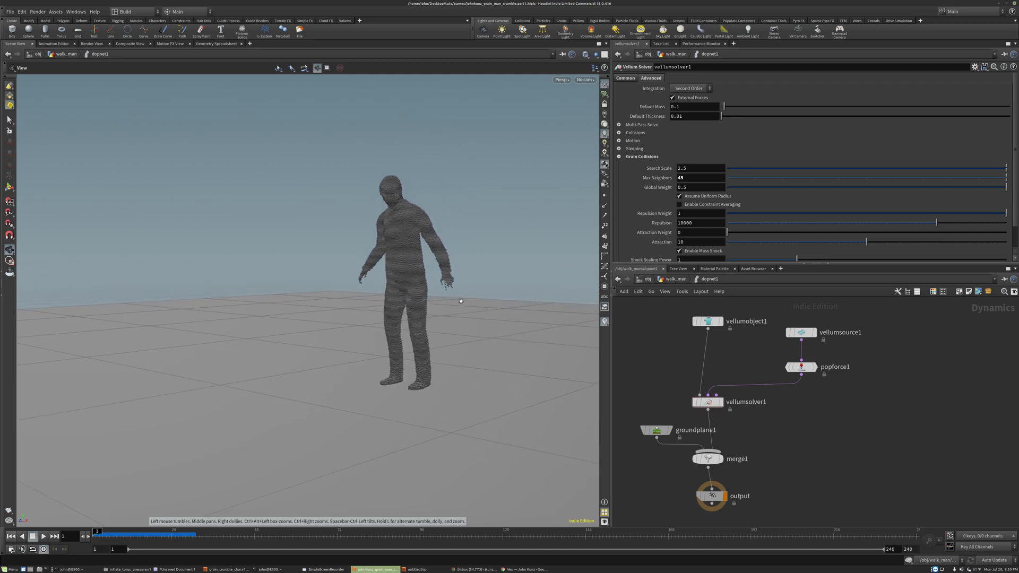
{"action": "left_click_drag", "start_coordinate": [458, 304], "coordinate": [443, 301]}
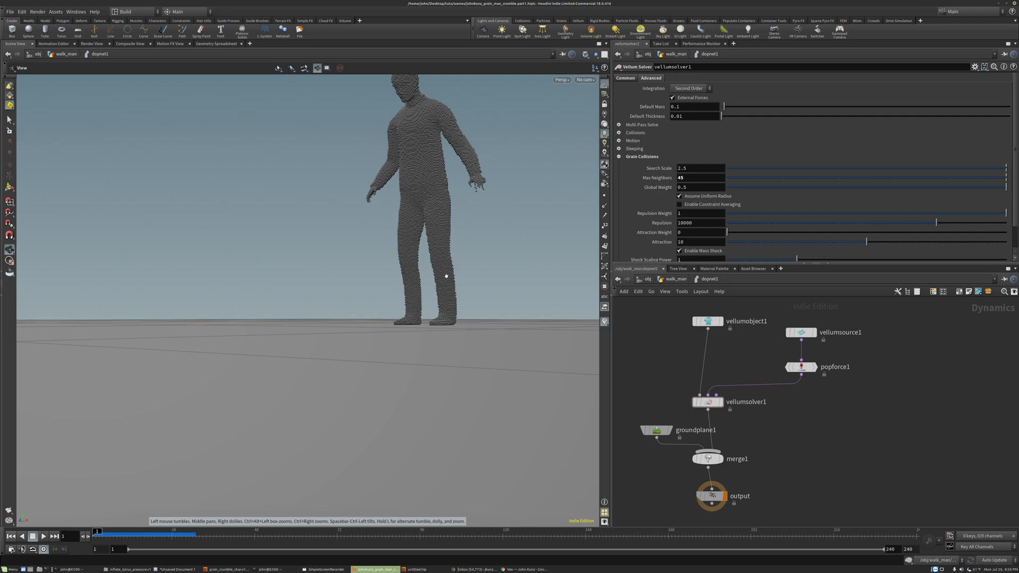
{"action": "left_click_drag", "start_coordinate": [445, 275], "coordinate": [426, 297]}
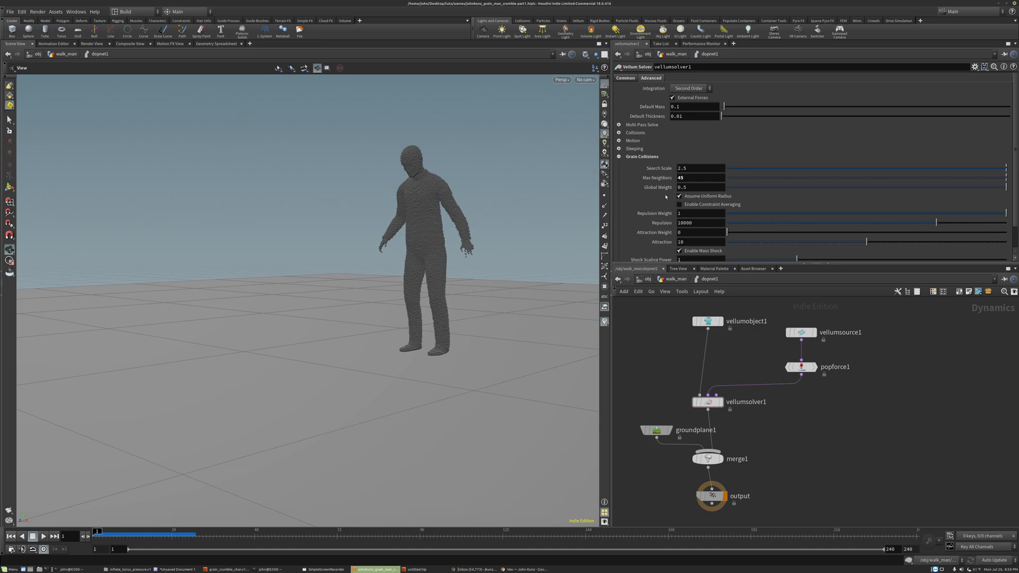
{"action": "scroll", "coordinate": [666, 197], "scroll_direction": "down", "scroll_amount": 2}
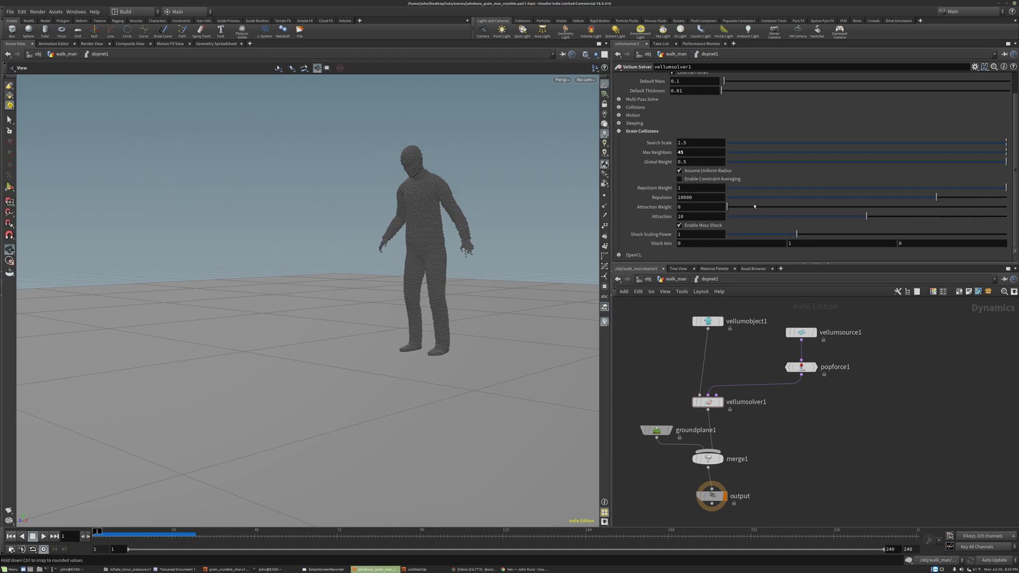
{"action": "left_click_drag", "start_coordinate": [746, 211], "coordinate": [1006, 206]}
{"action": "key", "text": "Up"}
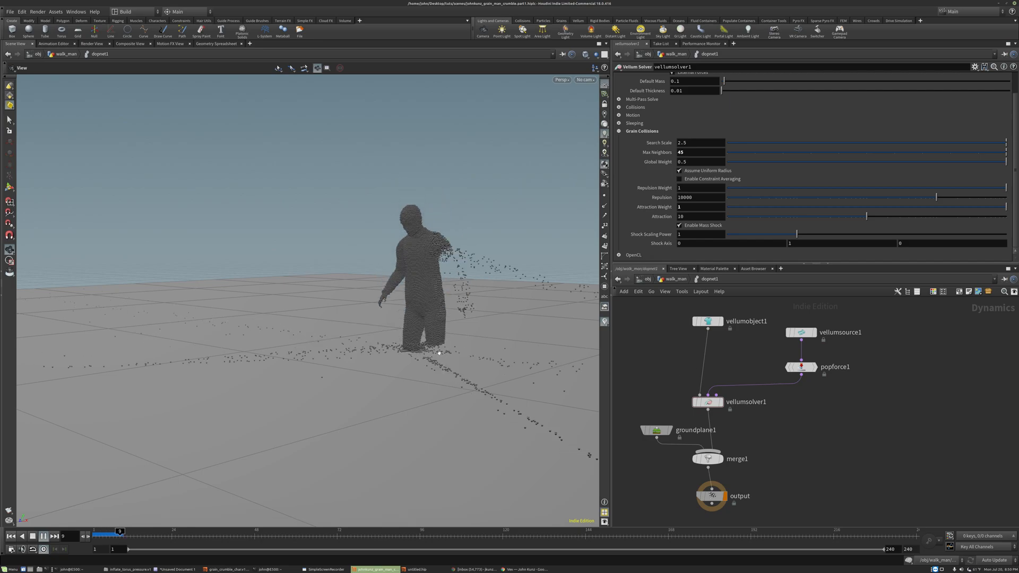
{"action": "key", "text": "Escape"}
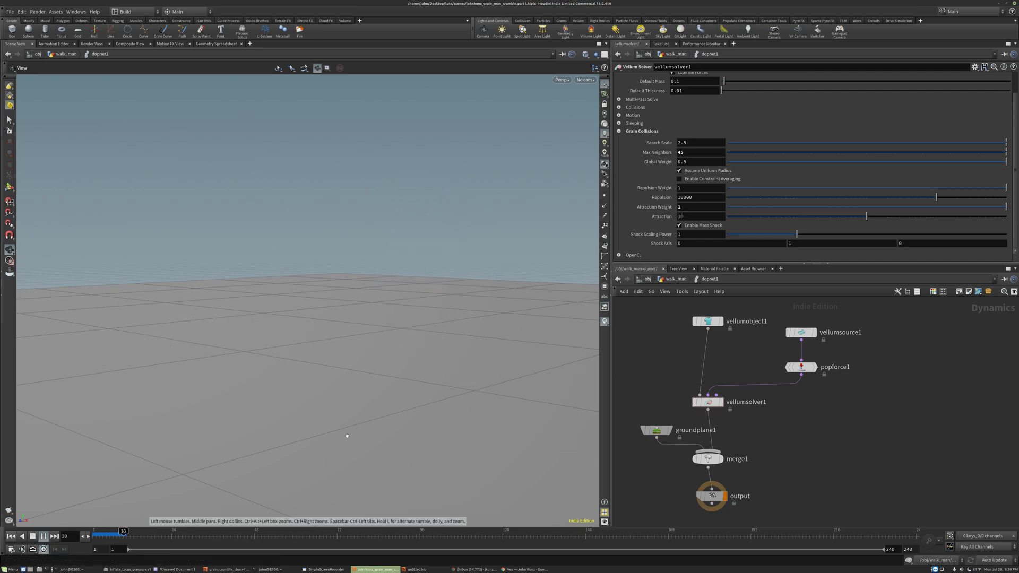
Scrub the simulation back to frame 3, return to the walk_man network, and add a Vellum Solver node beside dopnet1
{"action": "left_click_drag", "start_coordinate": [120, 534], "coordinate": [99, 534]}
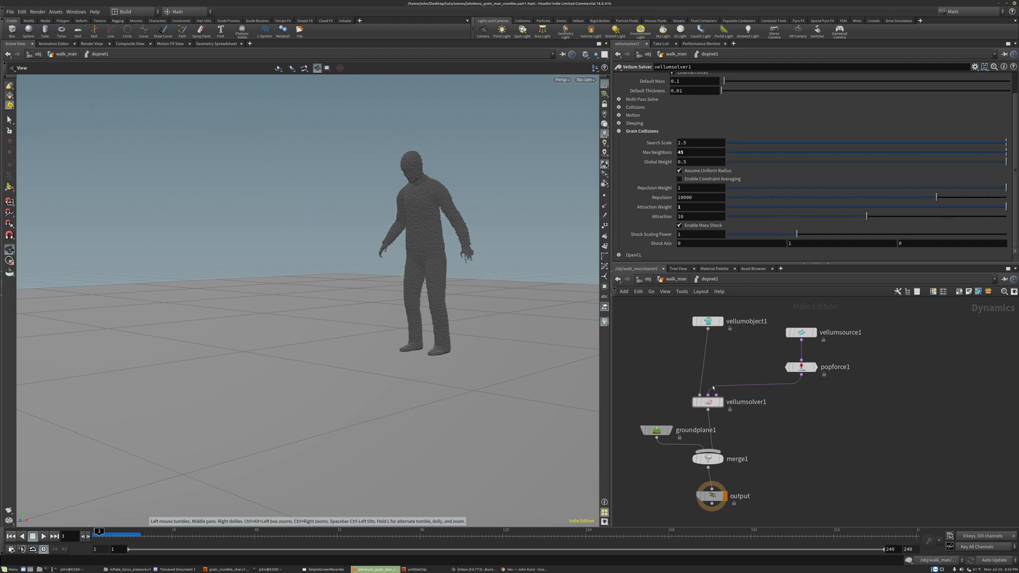
{"action": "left_click", "coordinate": [677, 279]}
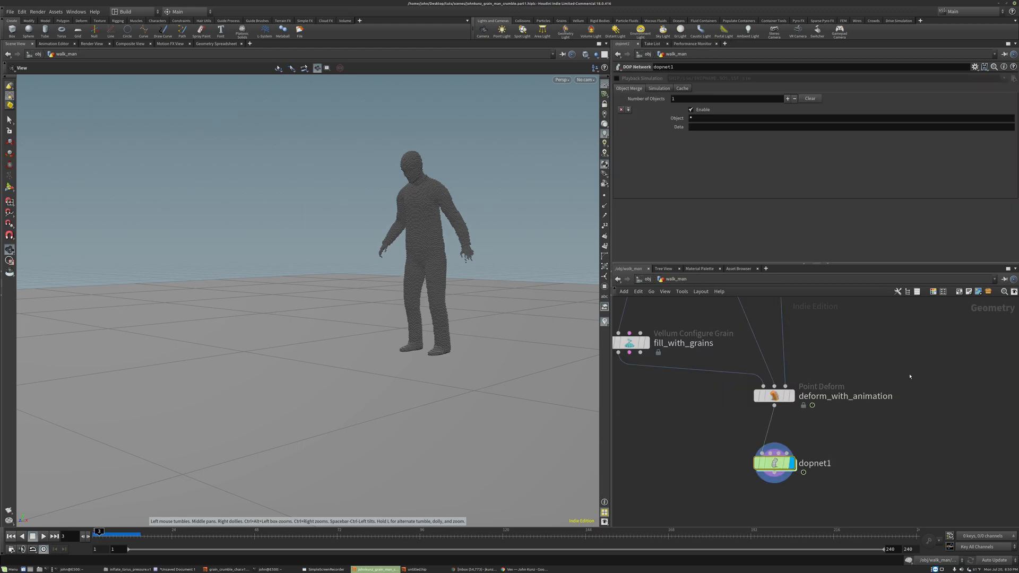
{"action": "key", "text": "Tab"}
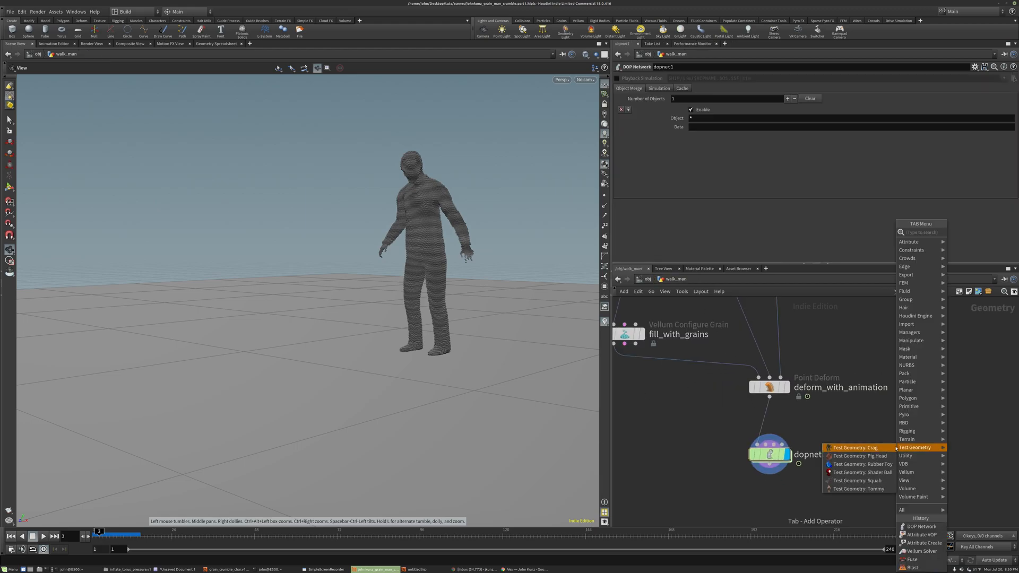
{"action": "type", "text": "vellu"}
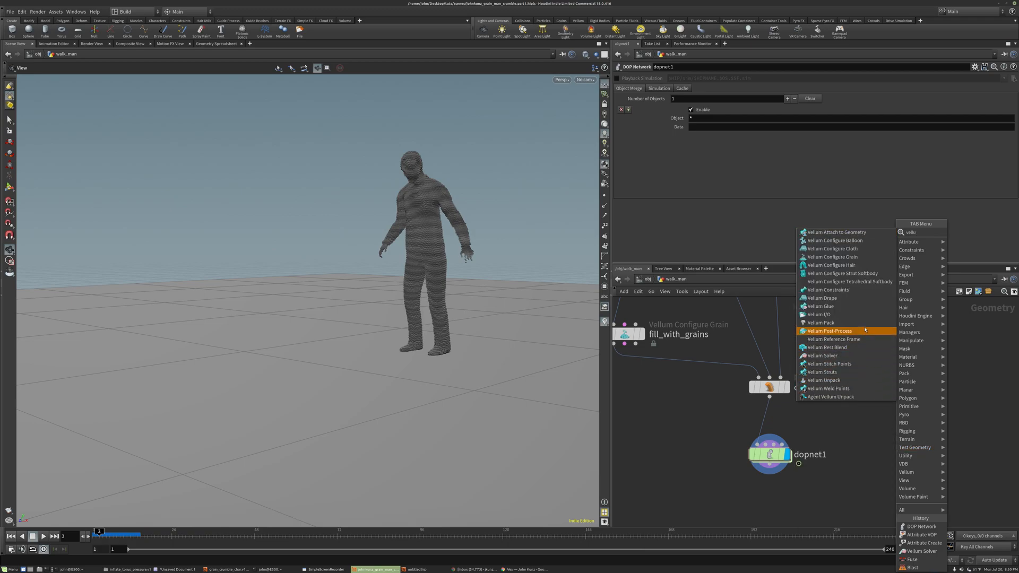
{"action": "left_click", "coordinate": [849, 355]}
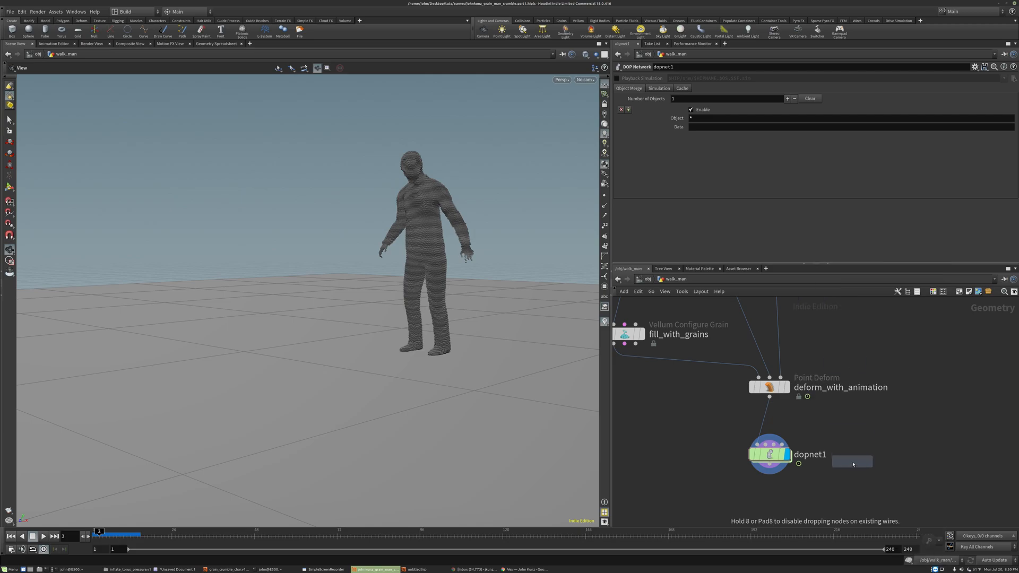
{"action": "left_click", "coordinate": [852, 463]}
{"action": "left_click_drag", "start_coordinate": [852, 463], "coordinate": [863, 455]}
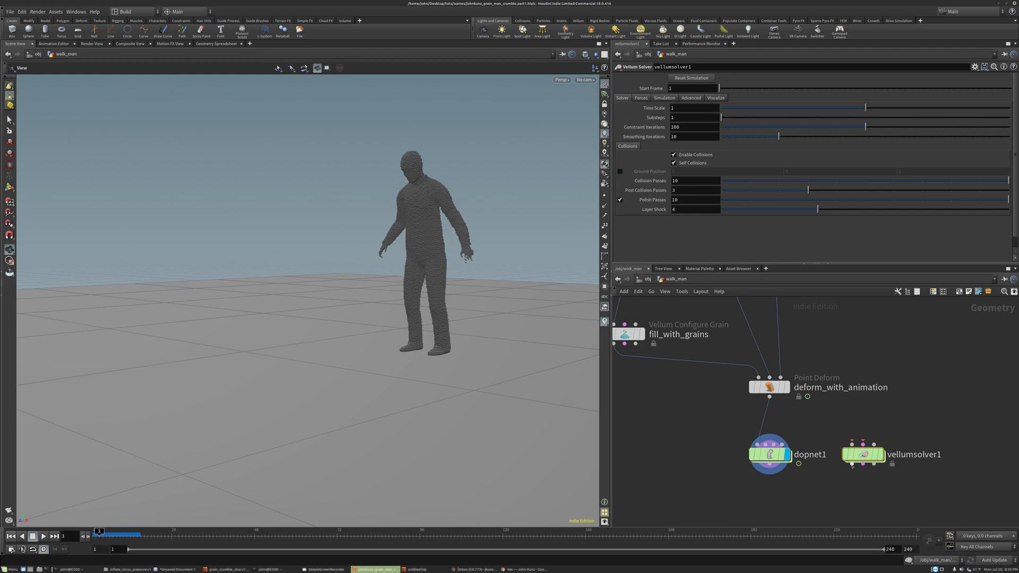
Open the dopnet1 network and step the timeline back to frame 1
{"action": "mouse_move", "coordinate": [874, 457]}
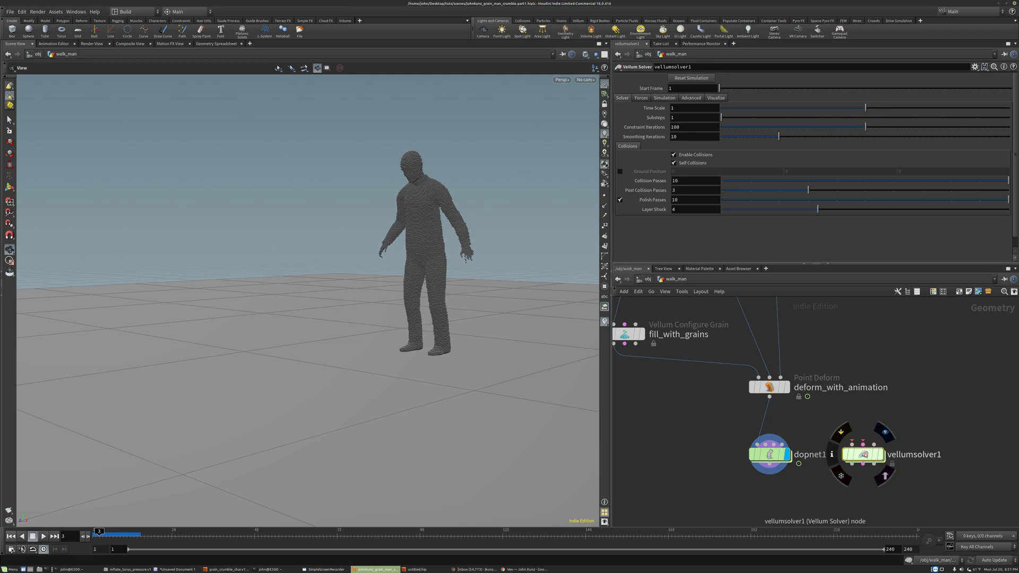
{"action": "double_click", "coordinate": [770, 454]}
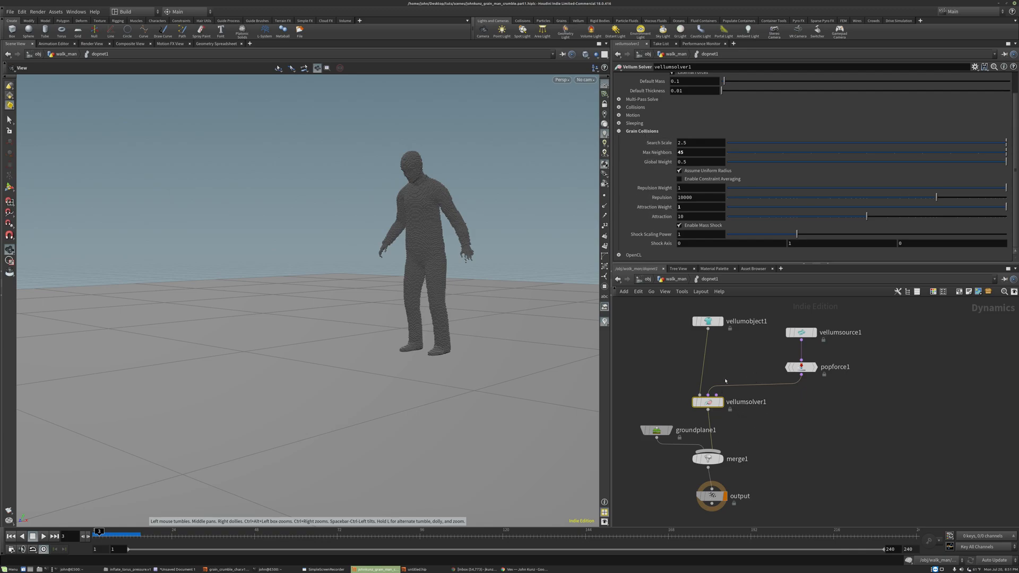
{"action": "middle_click_drag", "start_coordinate": [727, 376], "coordinate": [759, 355]}
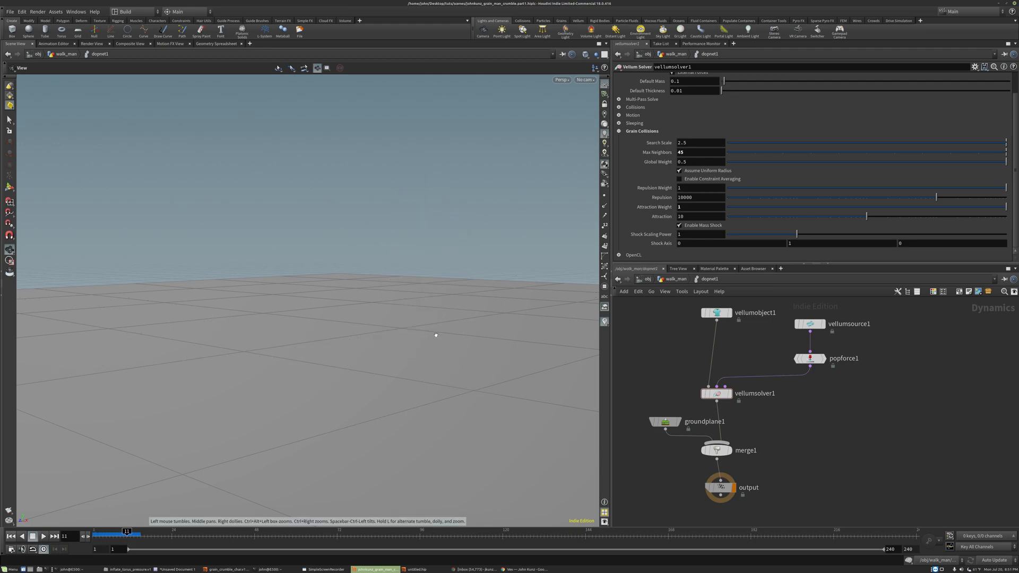
{"action": "key", "text": "Left"}
{"action": "key", "text": "Left"}
{"action": "key", "text": "Left"}
{"action": "key", "text": "Left"}
{"action": "key", "text": "Left"}
{"action": "key", "text": "Left"}
{"action": "key", "text": "Left"}
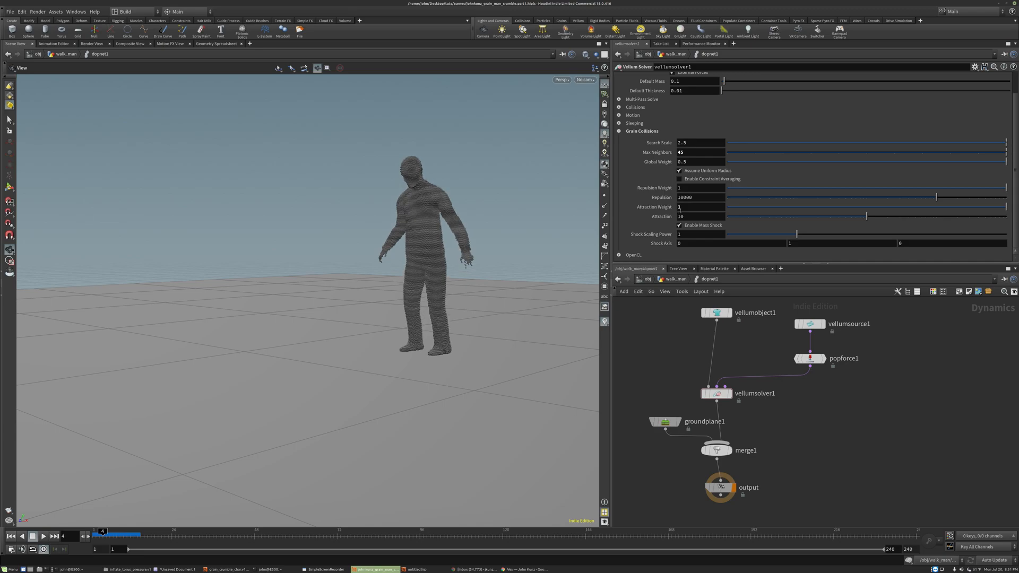
{"action": "key", "text": "Left"}
{"action": "key", "text": "Left"}
{"action": "key", "text": "Left"}
Try a grain Attraction of about 0.169 on vellumsolver1, play the simulation, and return Attraction to 10
{"action": "left_click", "coordinate": [743, 217]}
{"action": "key", "text": "Up"}
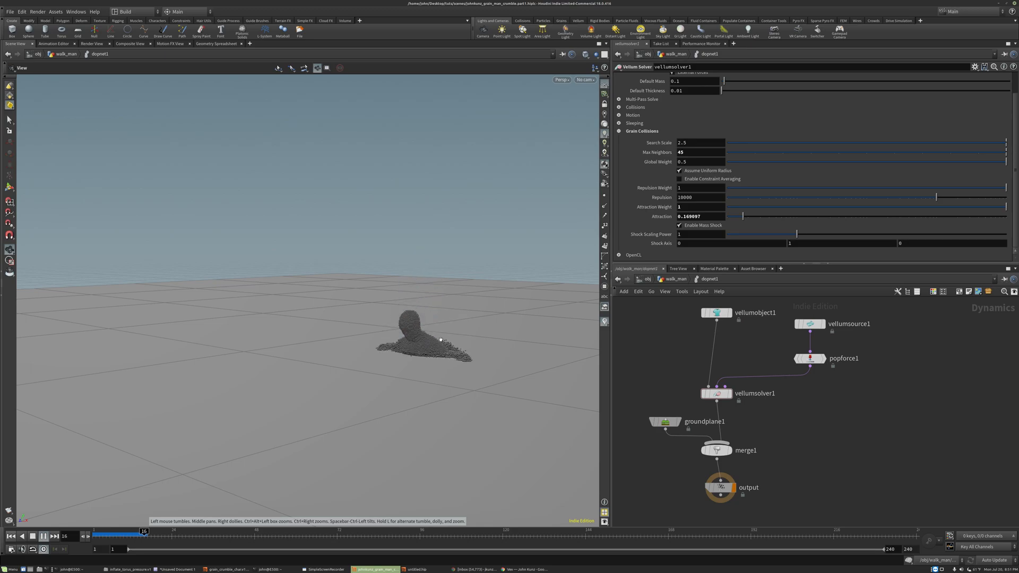
{"action": "key", "text": "ctrl+Up"}
{"action": "left_click", "coordinate": [709, 218]}
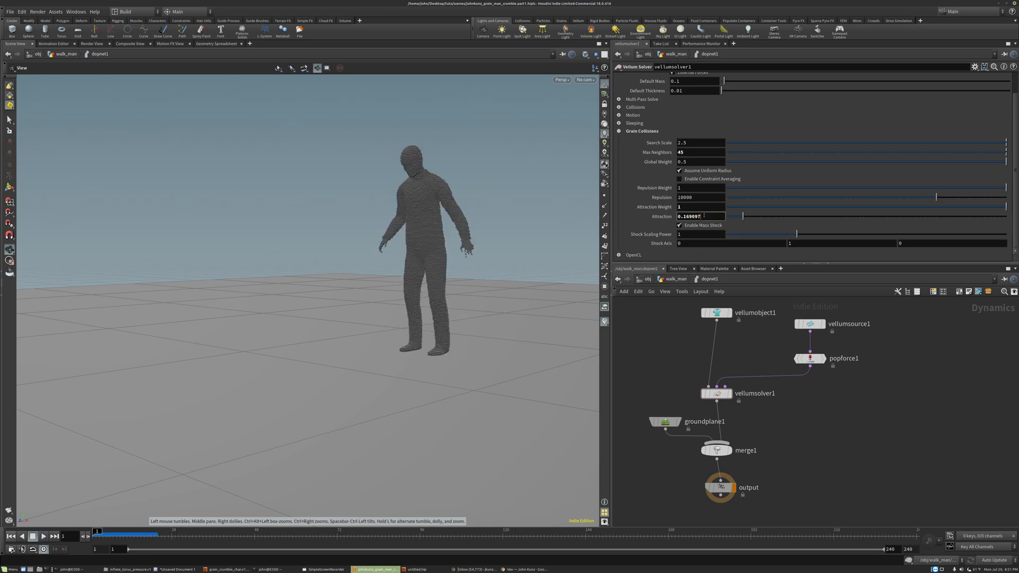
{"action": "type", "text": "10"}
{"action": "key", "text": "Return"}
Set the vellum solver's Substeps to 4 and play the simulation
{"action": "scroll", "coordinate": [626, 83], "scroll_direction": "up", "scroll_amount": 10}
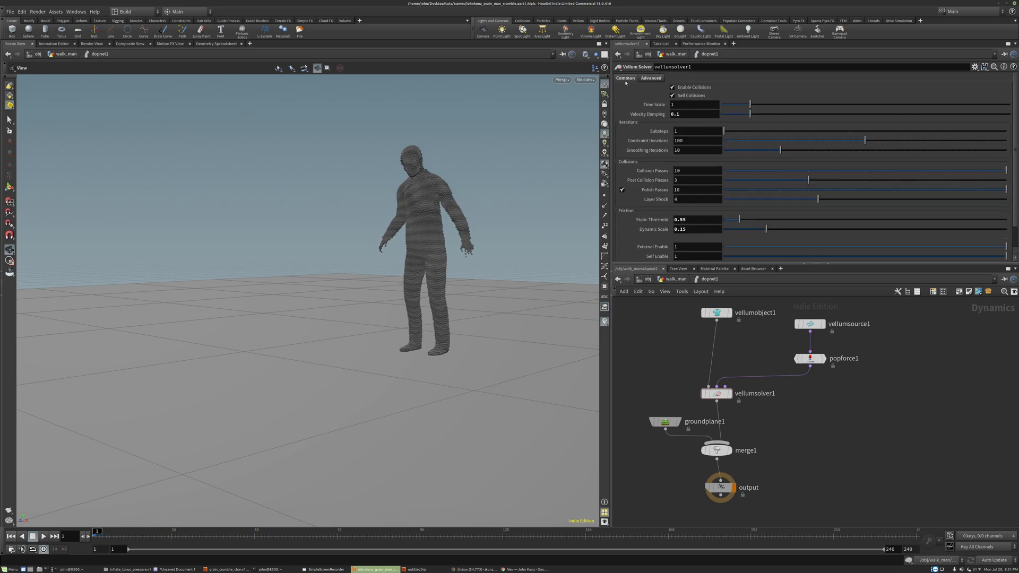
{"action": "left_click", "coordinate": [691, 131]}
{"action": "type", "text": "4"}
{"action": "key", "text": "Return"}
{"action": "key", "text": "Up"}
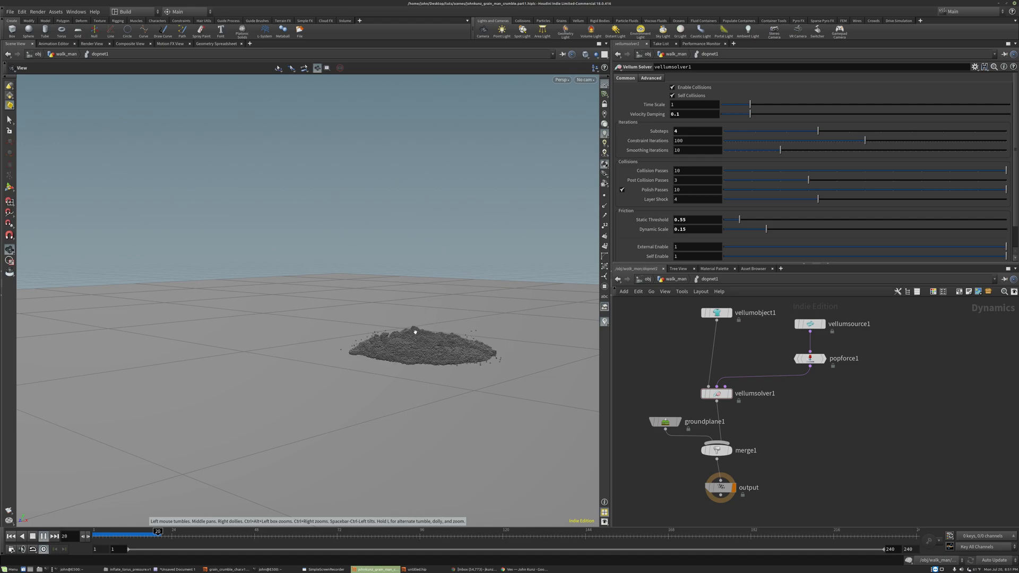
Replay the crumbling grain character from the first frame several times and examine its collapse from the side
{"action": "left_click_drag", "start_coordinate": [414, 344], "coordinate": [355, 330]}
{"action": "key", "text": "ctrl+Up"}
{"action": "key", "text": "Up"}
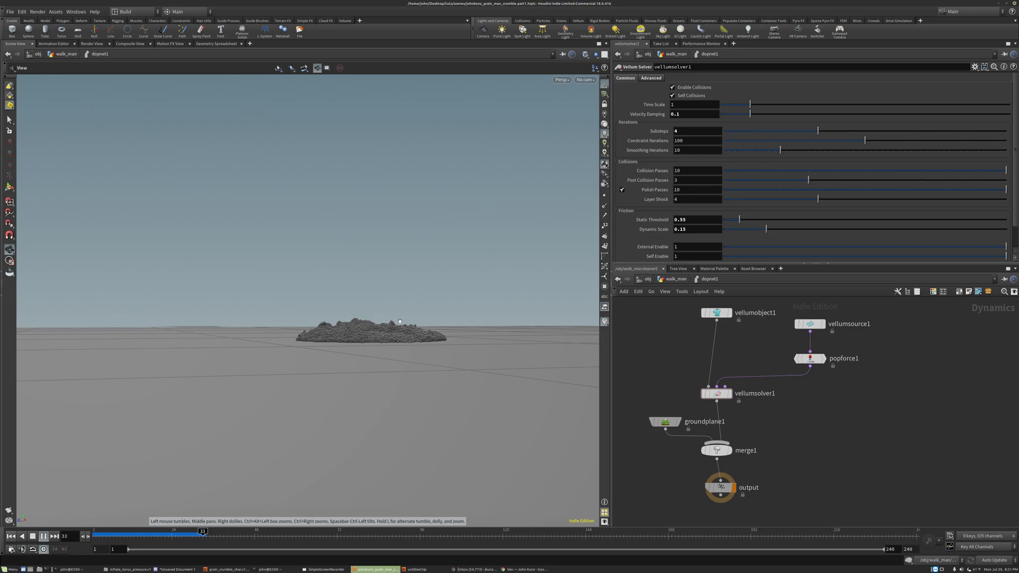
{"action": "key", "text": "Up"}
{"action": "key", "text": "Up"}
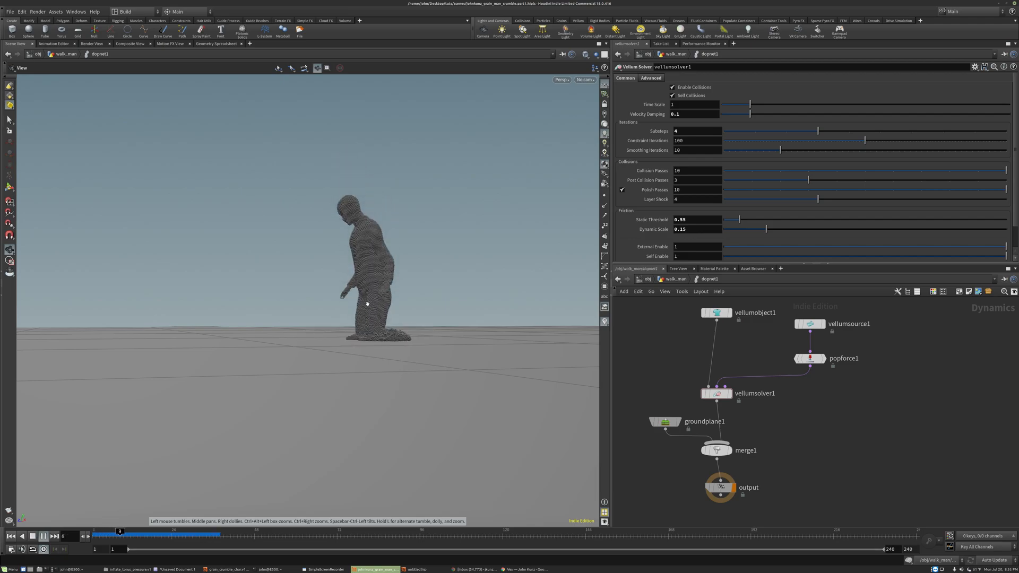
{"action": "key", "text": "Up"}
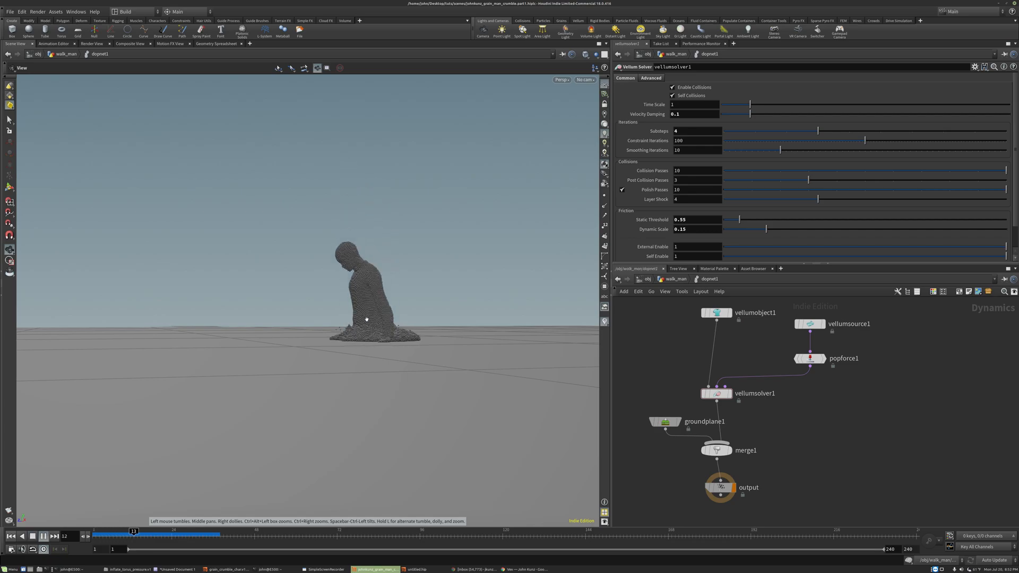
{"action": "key", "text": "ctrl+Up"}
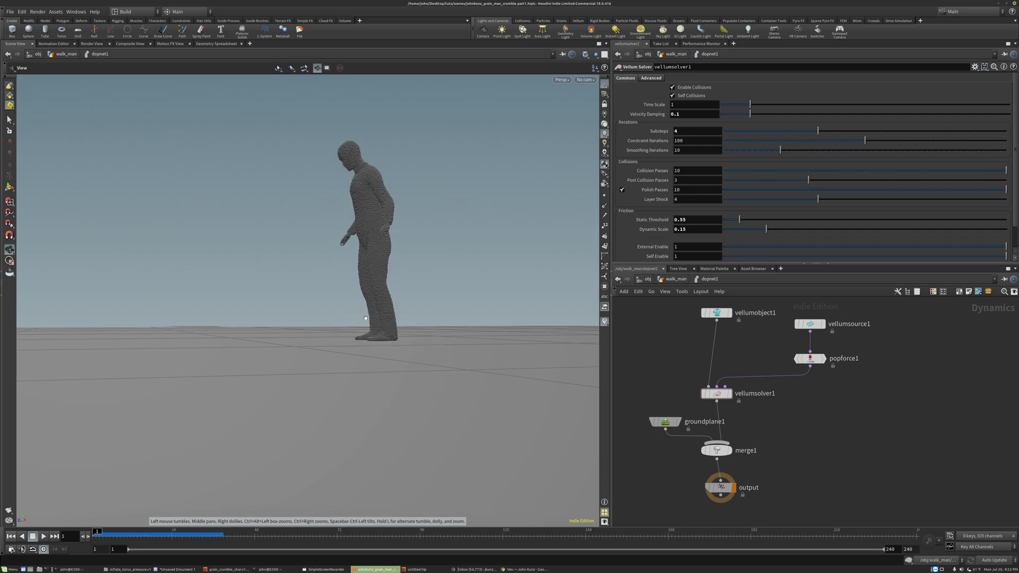
{"action": "key", "text": "Up"}
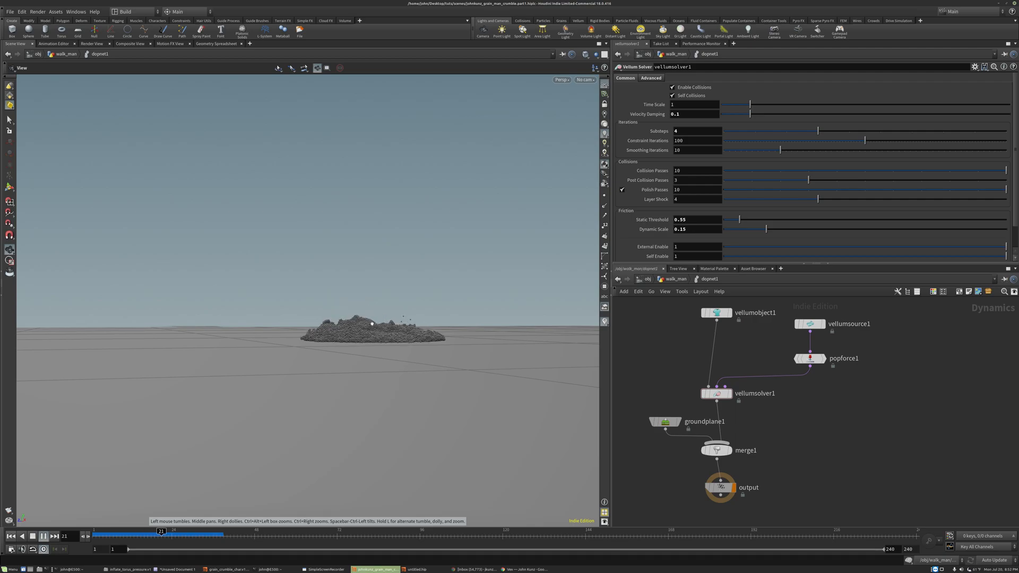
{"action": "key", "text": "ctrl+Up"}
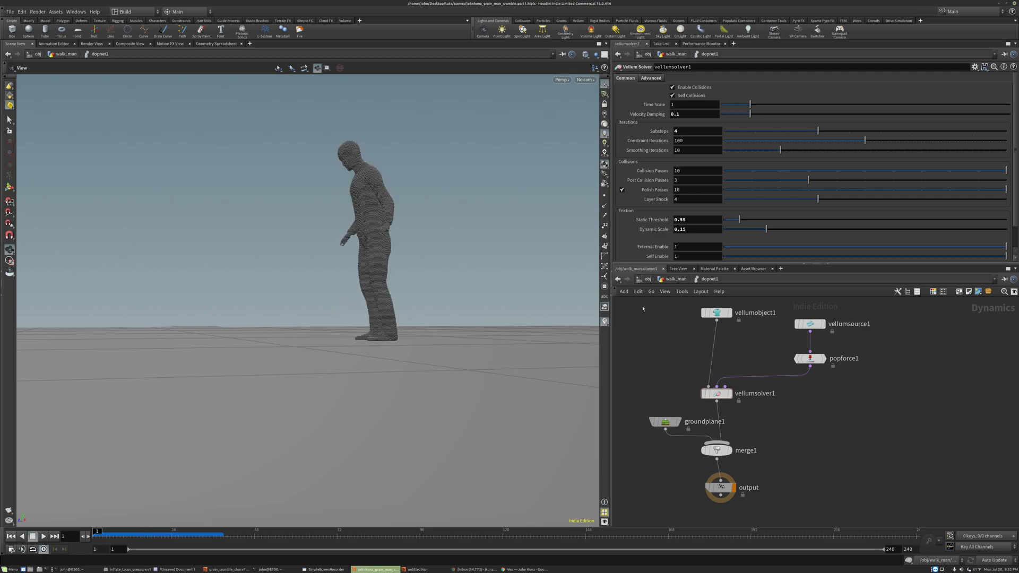
Set the solver's grain-collision Attraction to 5 and play the simulation from the first frame
{"action": "scroll", "coordinate": [644, 189], "scroll_direction": "down", "scroll_amount": 2}
{"action": "left_click_drag", "start_coordinate": [377, 236], "coordinate": [400, 242], "text": "alt"}
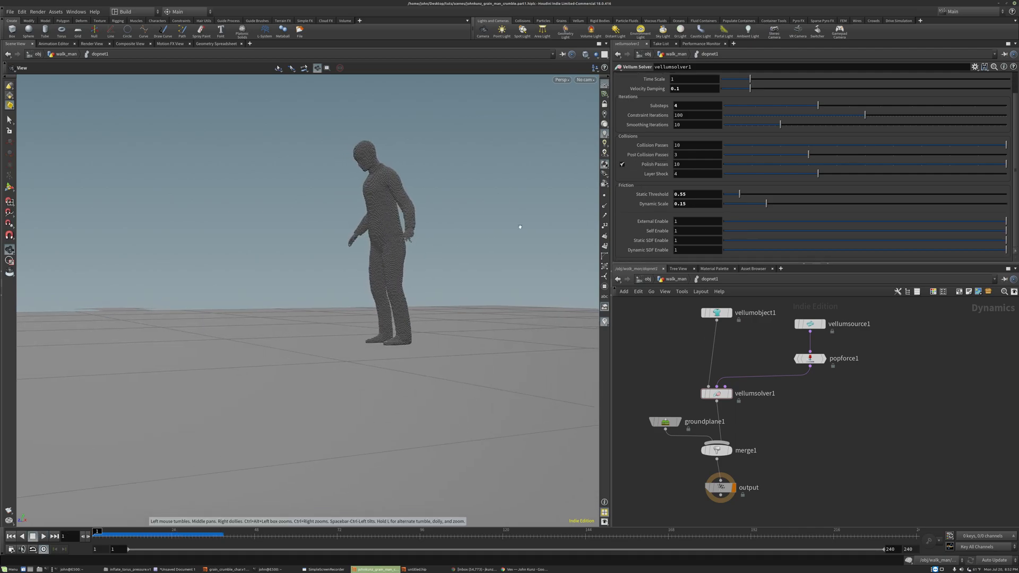
{"action": "scroll", "coordinate": [668, 115], "scroll_direction": "up", "scroll_amount": 2}
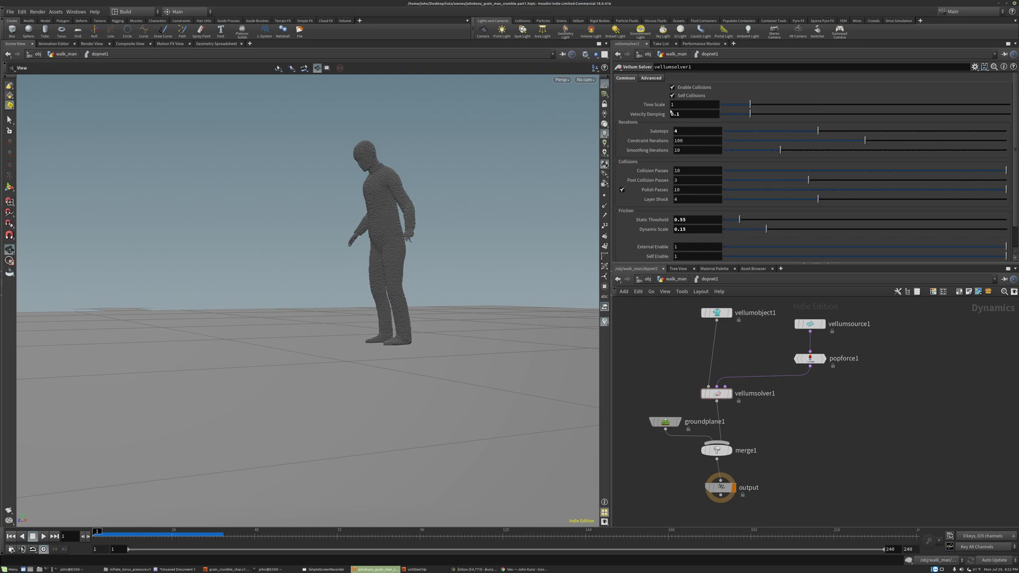
{"action": "left_click", "coordinate": [657, 78]}
{"action": "left_click", "coordinate": [687, 242]}
{"action": "type", "text": "5"}
{"action": "key", "text": "Return"}
{"action": "key", "text": "Up"}
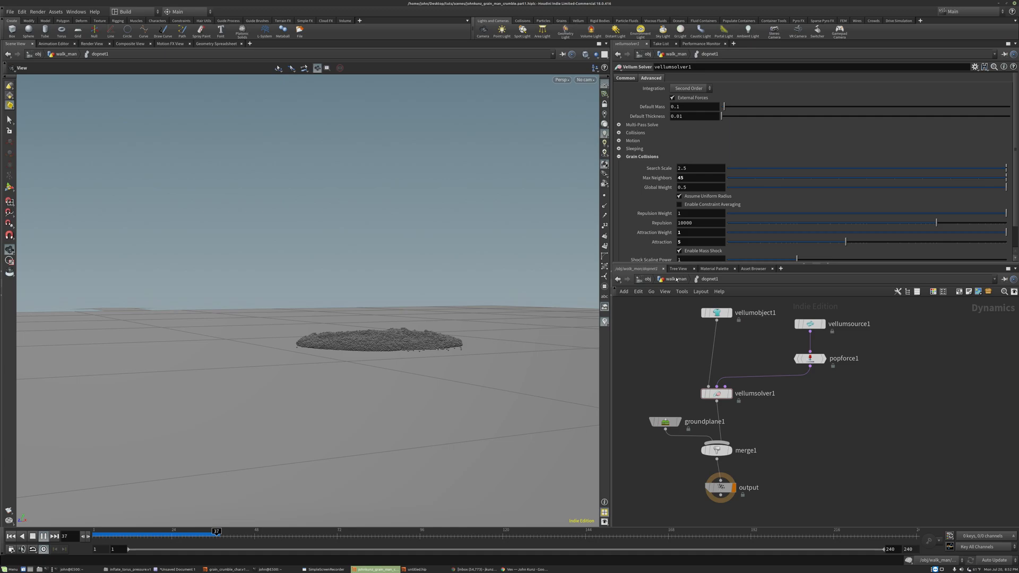
{"action": "key", "text": "ctrl+Left"}
{"action": "key", "text": "Up"}
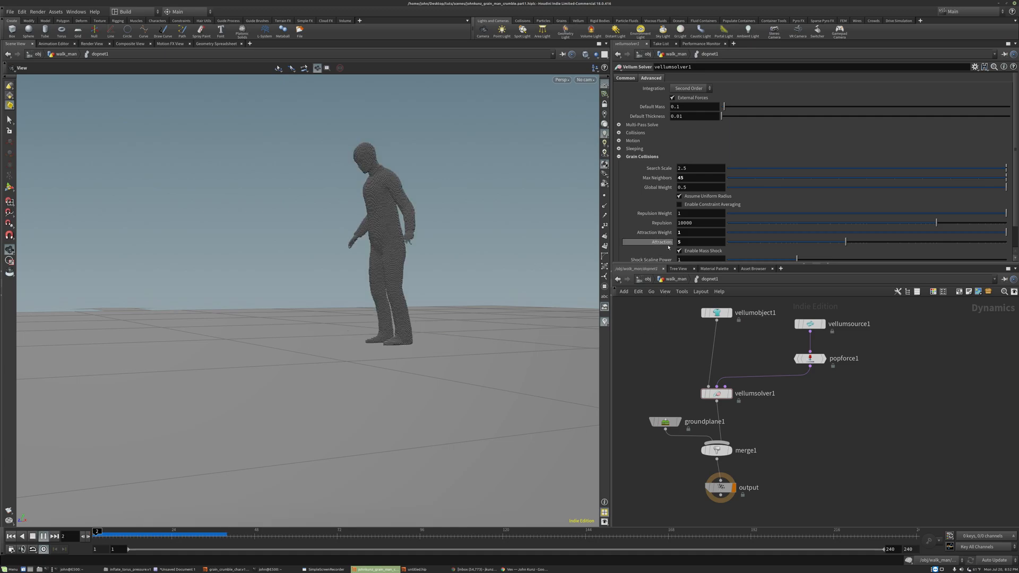
{"action": "key", "text": "ctrl+Left"}
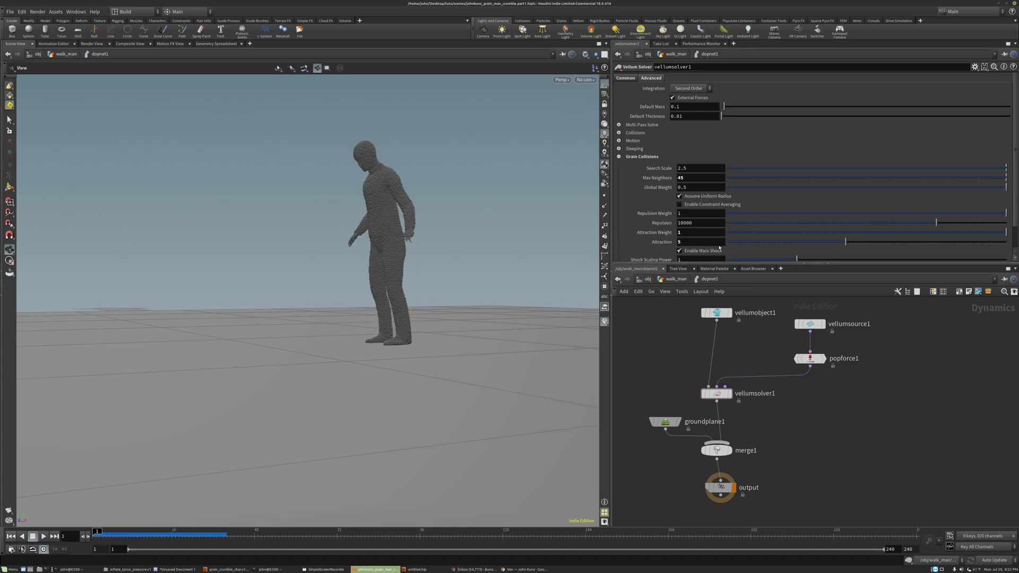
Test the simulation with grain Attraction values of about 0.18 and about 2.96
{"action": "key", "text": "ctrl+z"}
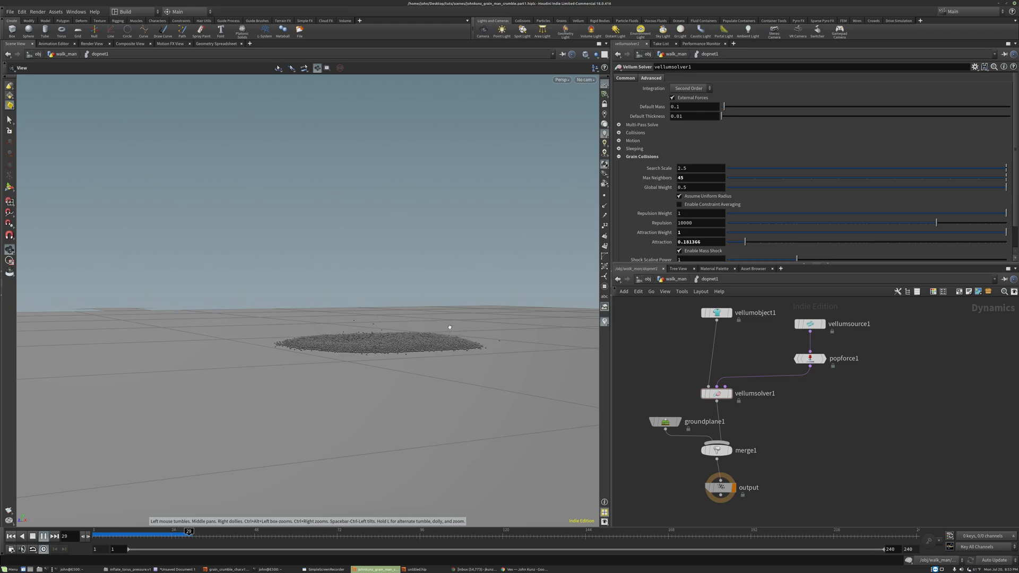
{"action": "key", "text": "ctrl+Up"}
{"action": "left_click_drag", "start_coordinate": [745, 241], "coordinate": [830, 242]}
{"action": "key", "text": "Up"}
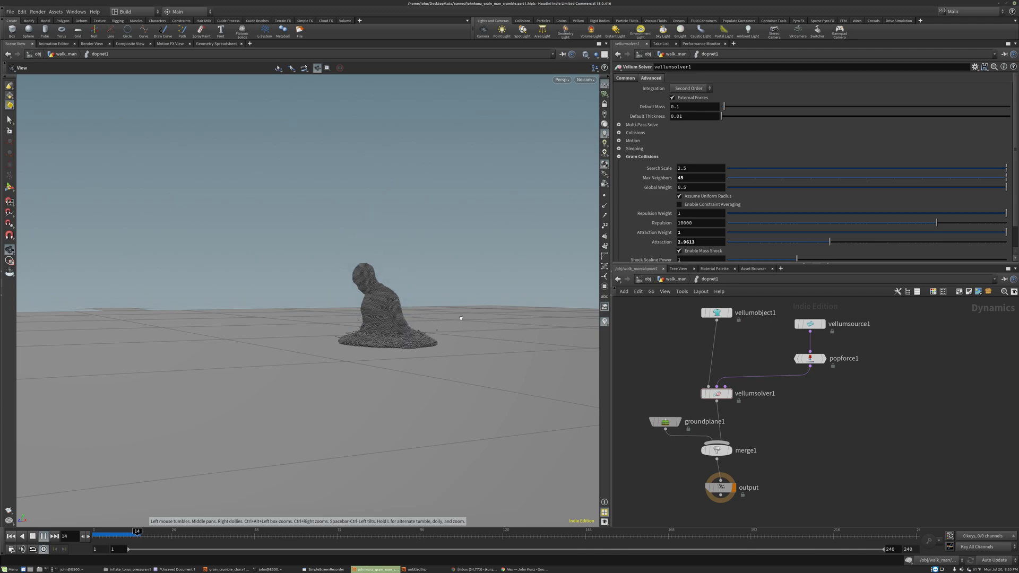
{"action": "key", "text": "ctrl+Up"}
Set the grain-collision Attraction to 15 and play the simulation, examining the resulting pile up close before returning to frame 1
{"action": "double_click", "coordinate": [700, 242]}
{"action": "type", "text": "15"}
{"action": "key", "text": "Return"}
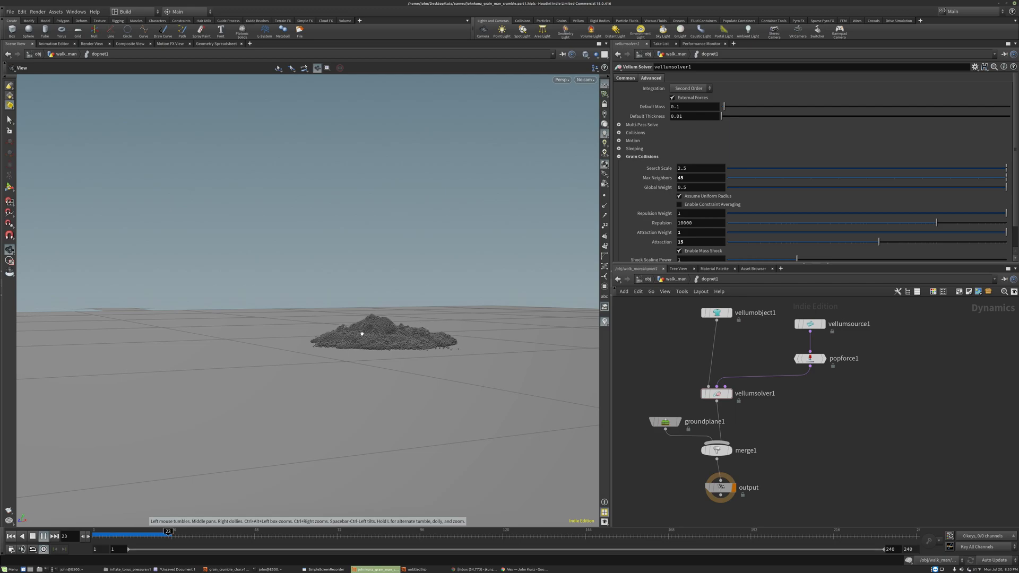
{"action": "left_click_drag", "start_coordinate": [391, 364], "coordinate": [341, 320]}
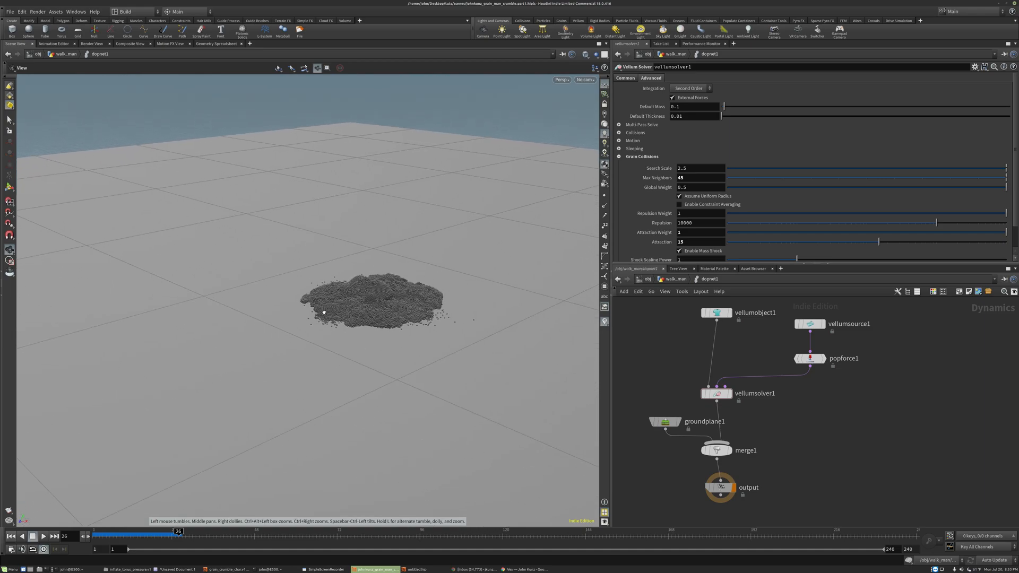
{"action": "left_click_drag", "start_coordinate": [407, 277], "coordinate": [385, 239]}
{"action": "key", "text": "ctrl+Up"}
{"action": "key", "text": "Up"}
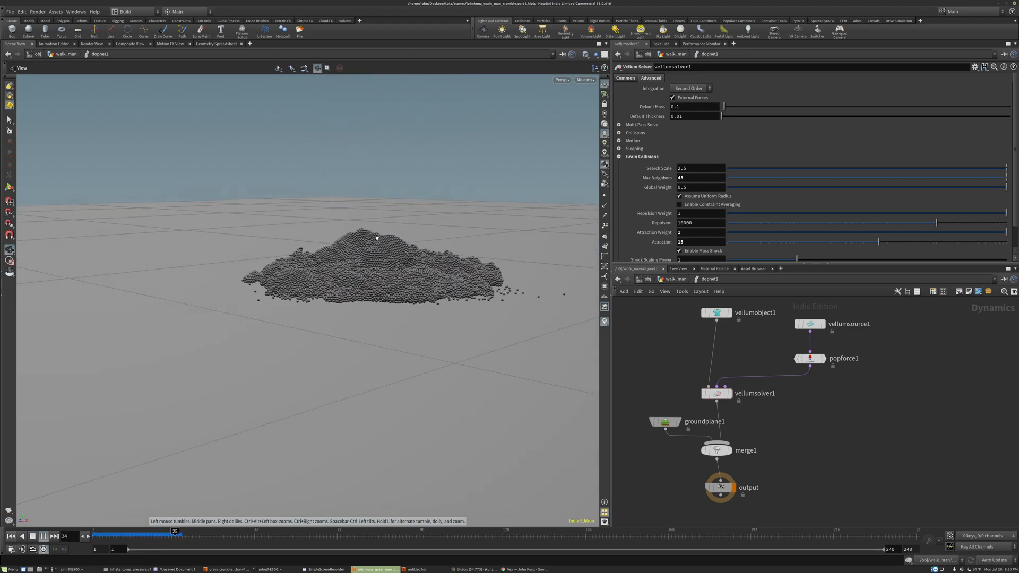
{"action": "key", "text": "ctrl+Up"}
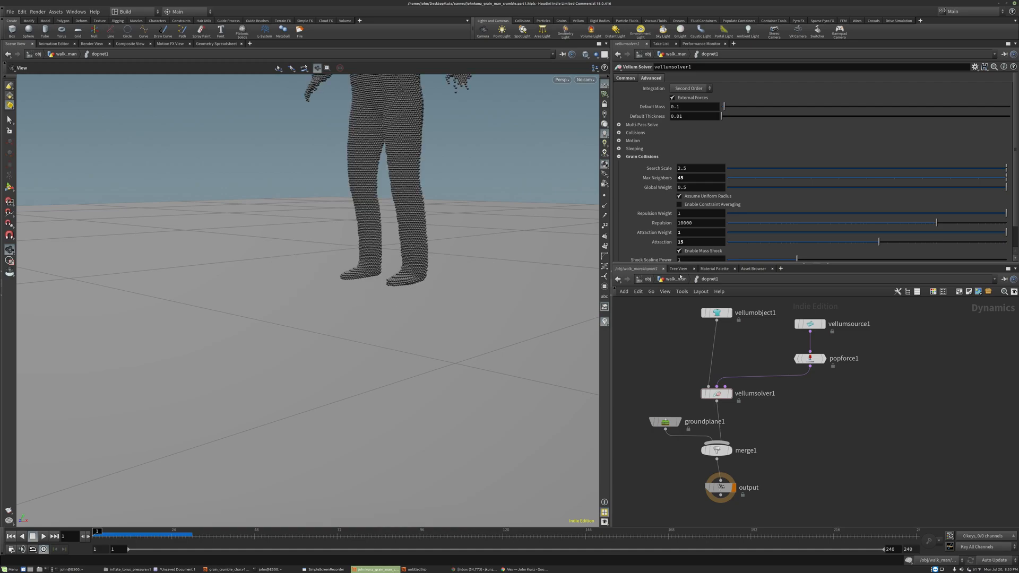
Bring the whole character into view and show the vellumsource1 node's source path settings
{"action": "scroll", "coordinate": [685, 330], "scroll_direction": "down", "scroll_amount": 4}
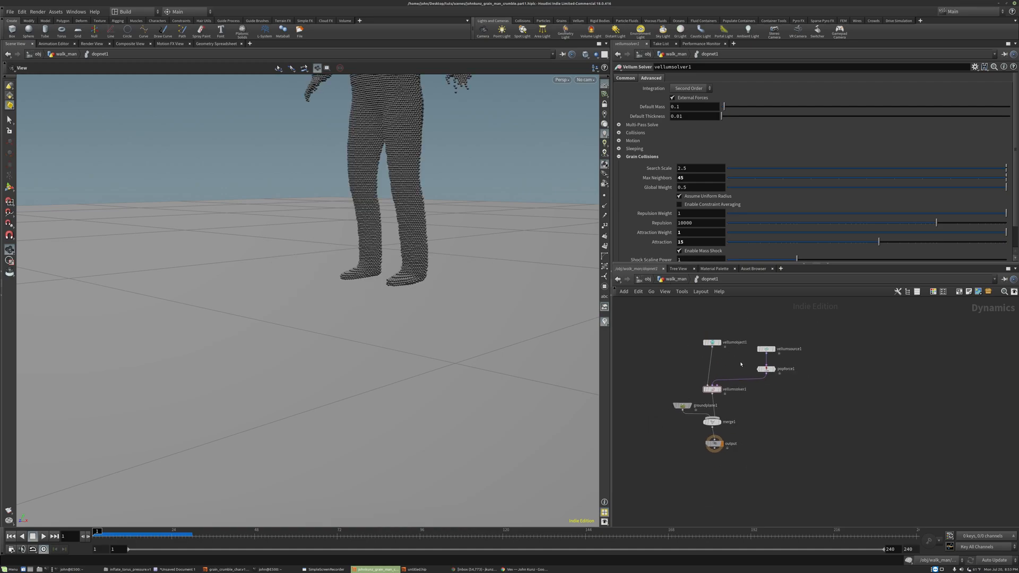
{"action": "right_click_drag", "start_coordinate": [441, 232], "coordinate": [343, 291]}
{"action": "middle_click_drag", "start_coordinate": [417, 109], "coordinate": [410, 255]}
{"action": "left_click_drag", "start_coordinate": [407, 295], "coordinate": [405, 264]}
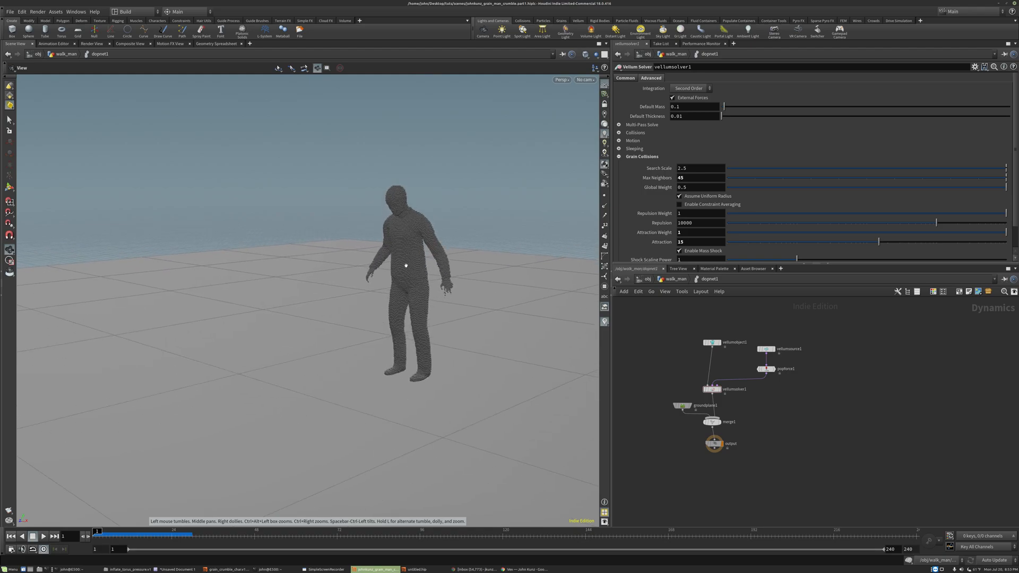
{"action": "middle_click_drag", "start_coordinate": [380, 305], "coordinate": [410, 259]}
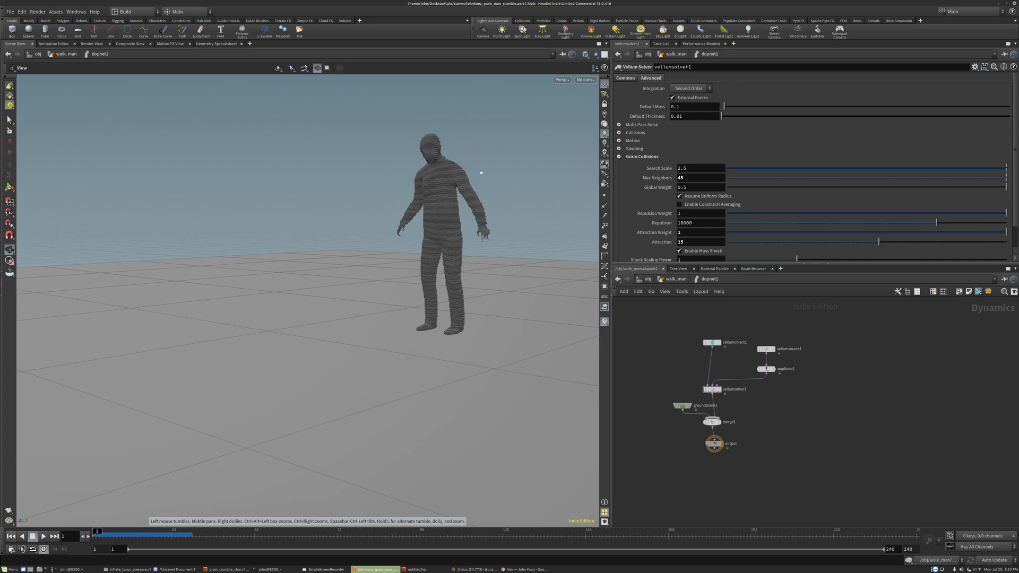
{"action": "left_click", "coordinate": [766, 348]}
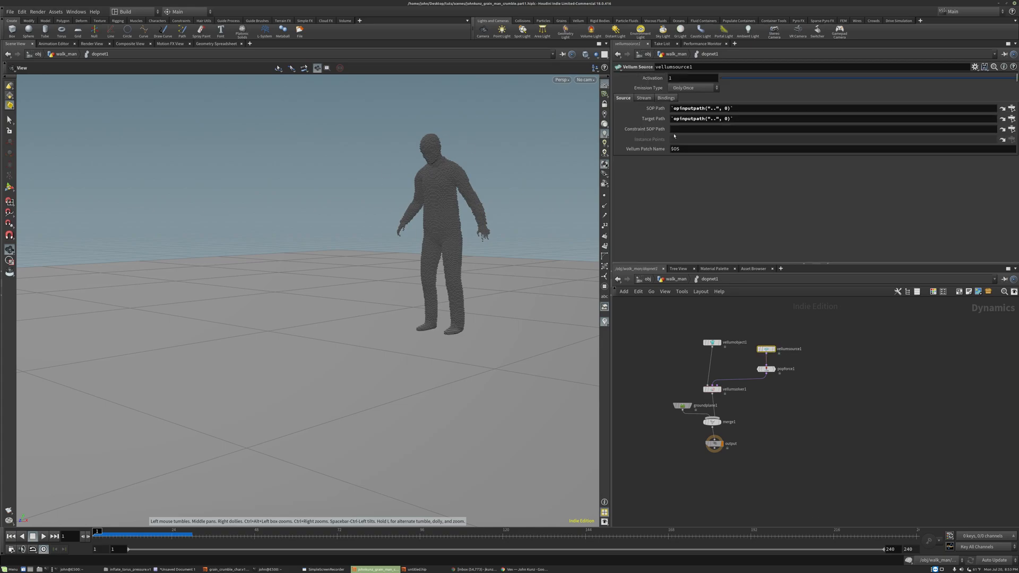
{"action": "mouse_move", "coordinate": [662, 119]}
Switch to the VEX reference page in Chrome and highlight the i@stopped line about controlling pins
{"action": "left_click", "coordinate": [542, 570]}
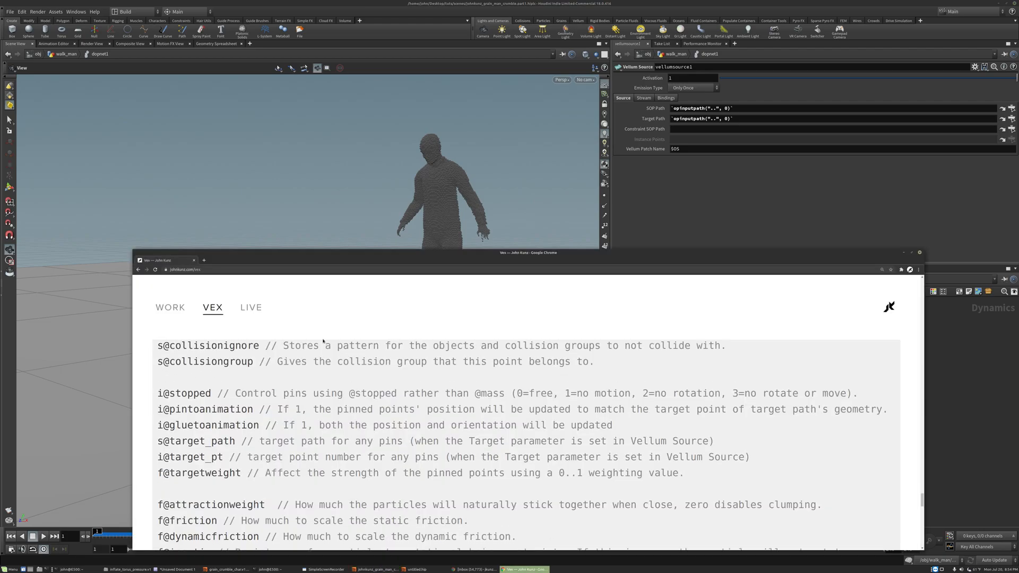
{"action": "left_click_drag", "start_coordinate": [344, 260], "coordinate": [367, 196]}
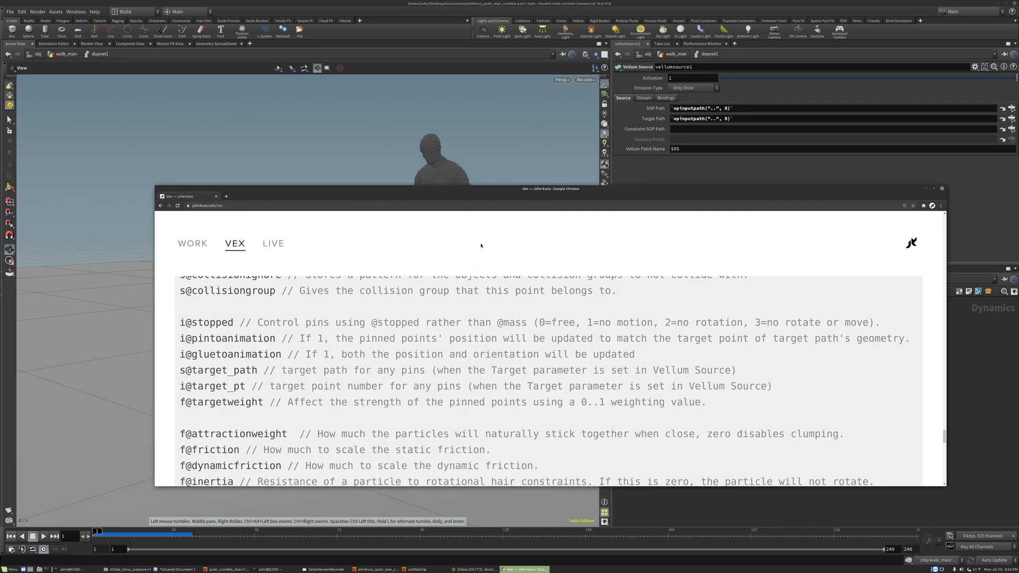
{"action": "scroll", "coordinate": [457, 321], "scroll_direction": "down", "scroll_amount": 1}
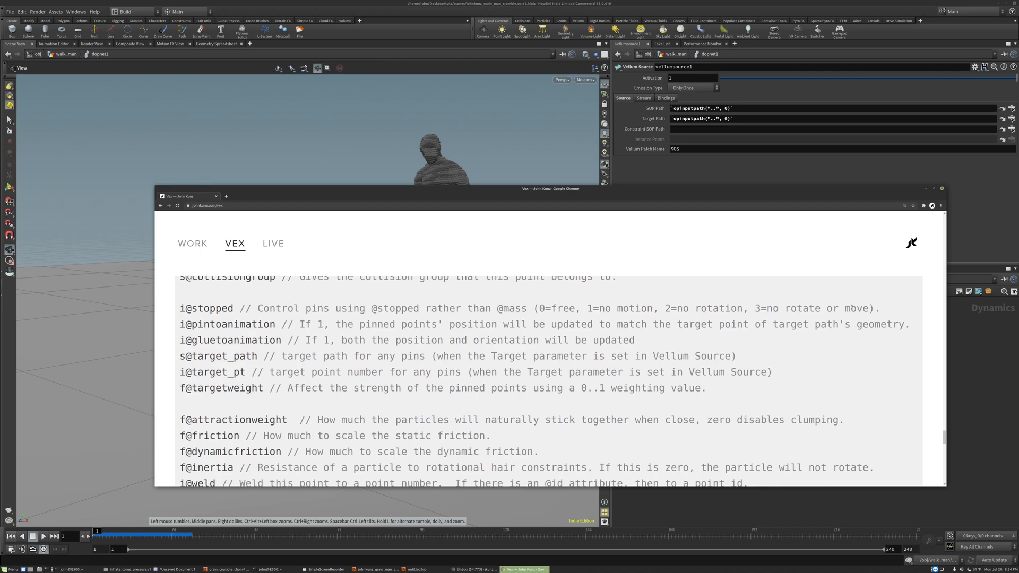
{"action": "left_click_drag", "start_coordinate": [880, 311], "coordinate": [173, 306]}
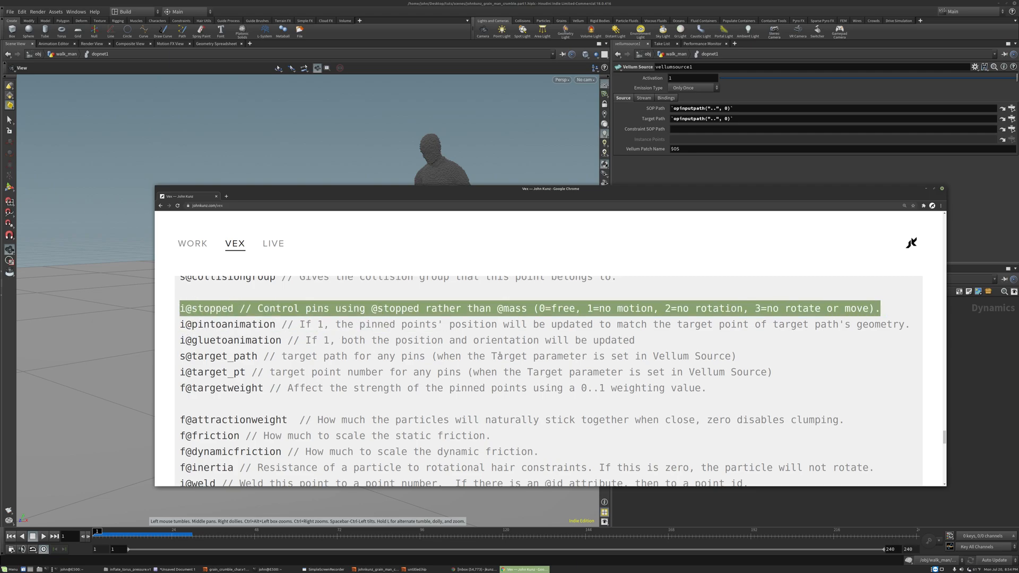
Go back up the VEX reference page to the DOP Particle Attributes section
{"action": "scroll", "coordinate": [486, 321], "scroll_direction": "up", "scroll_amount": 2}
{"action": "scroll", "coordinate": [469, 351], "scroll_direction": "down", "scroll_amount": 1}
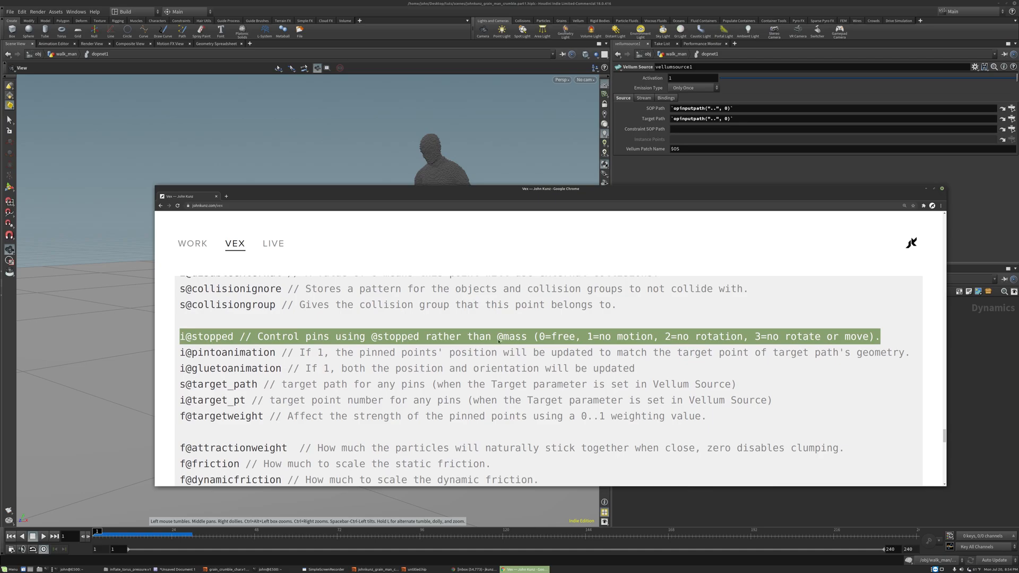
{"action": "left_click_drag", "start_coordinate": [945, 437], "coordinate": [909, 292]}
{"action": "scroll", "coordinate": [909, 292], "scroll_direction": "up", "scroll_amount": 15}
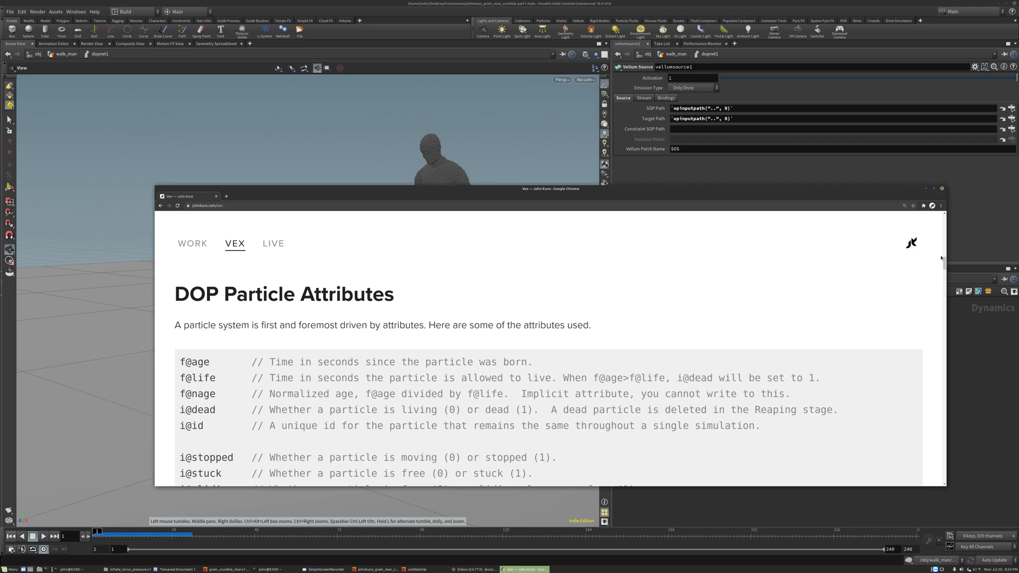
Return to the i@stopped line on the VEX reference page, highlight its pin values 0 through 3 in turn, and highlight pintoanimation
{"action": "left_click_drag", "start_coordinate": [944, 264], "coordinate": [933, 436]}
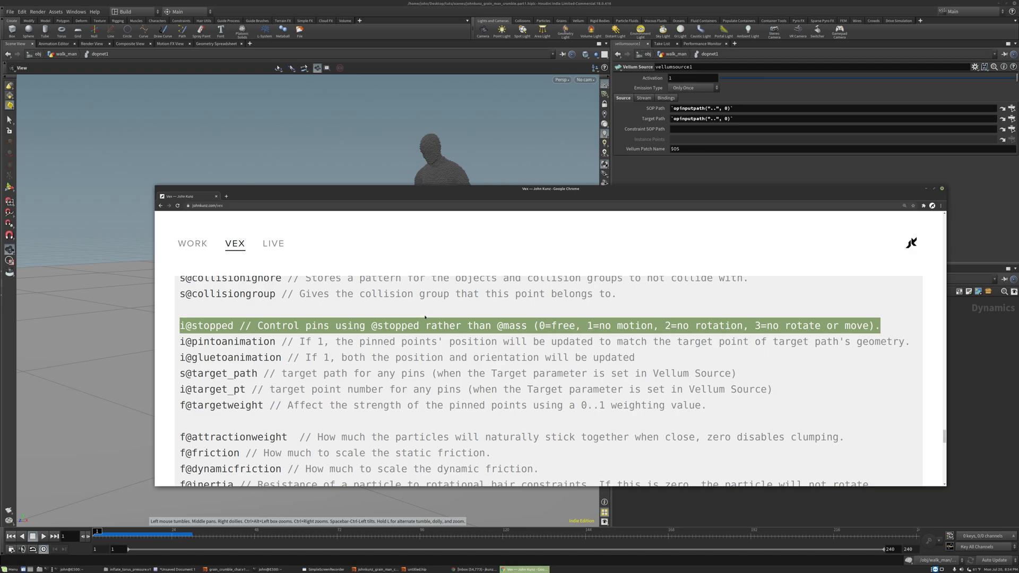
{"action": "triple_click", "coordinate": [509, 325]}
{"action": "left_click_drag", "start_coordinate": [497, 326], "coordinate": [527, 325]}
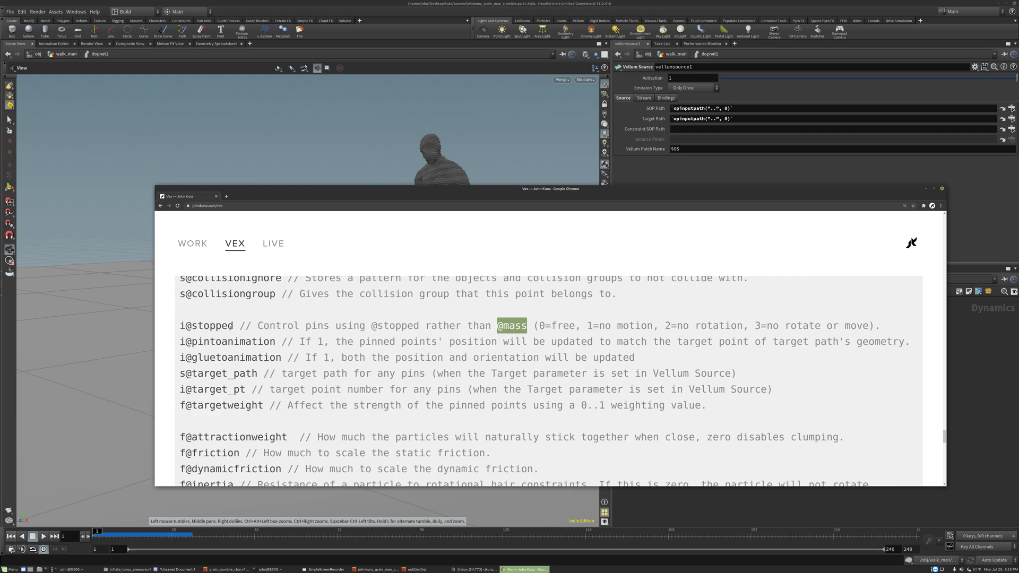
{"action": "left_click_drag", "start_coordinate": [234, 325], "coordinate": [186, 326]}
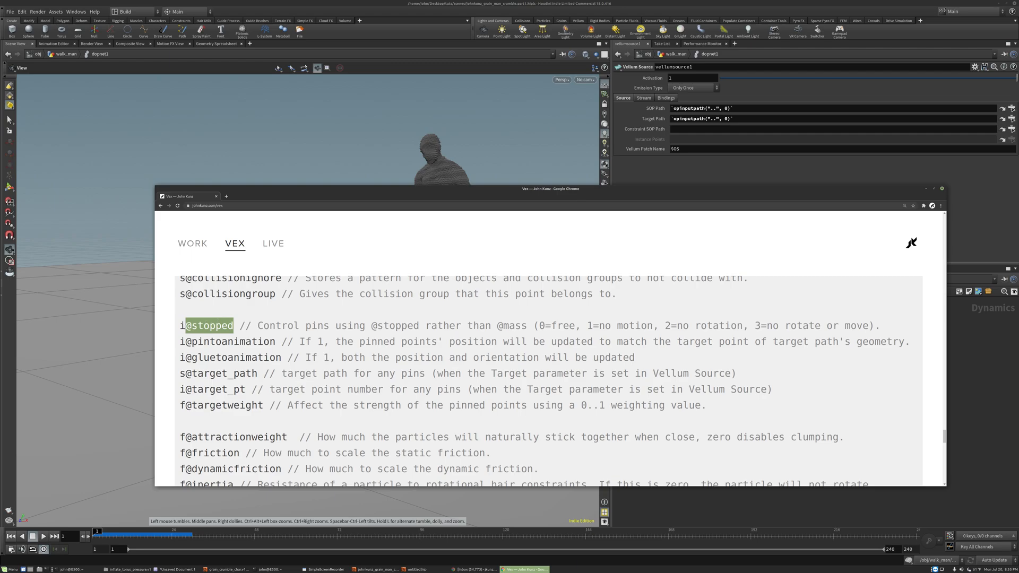
{"action": "left_click_drag", "start_coordinate": [539, 325], "coordinate": [574, 326]}
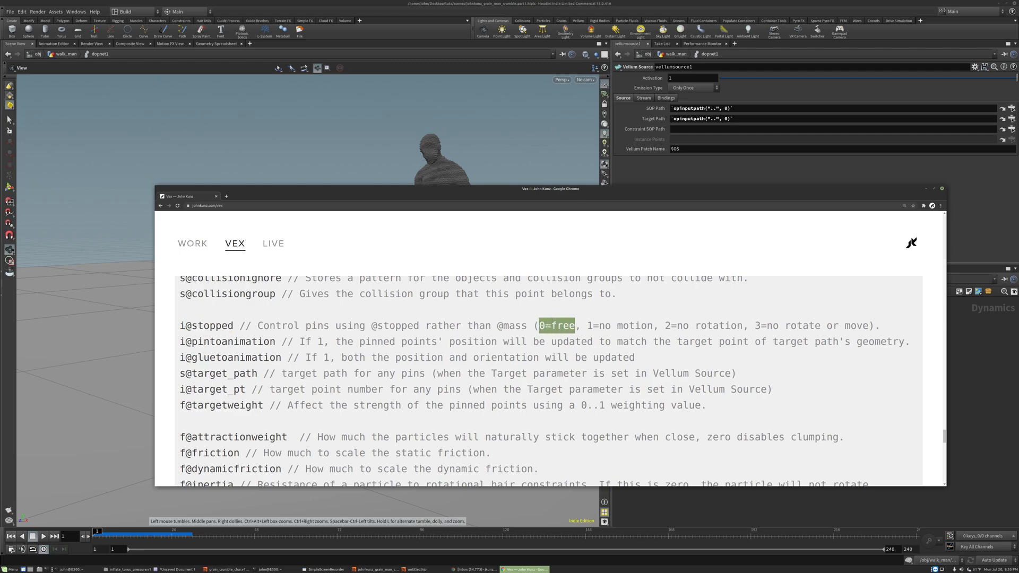
{"action": "left_click_drag", "start_coordinate": [593, 325], "coordinate": [654, 326]}
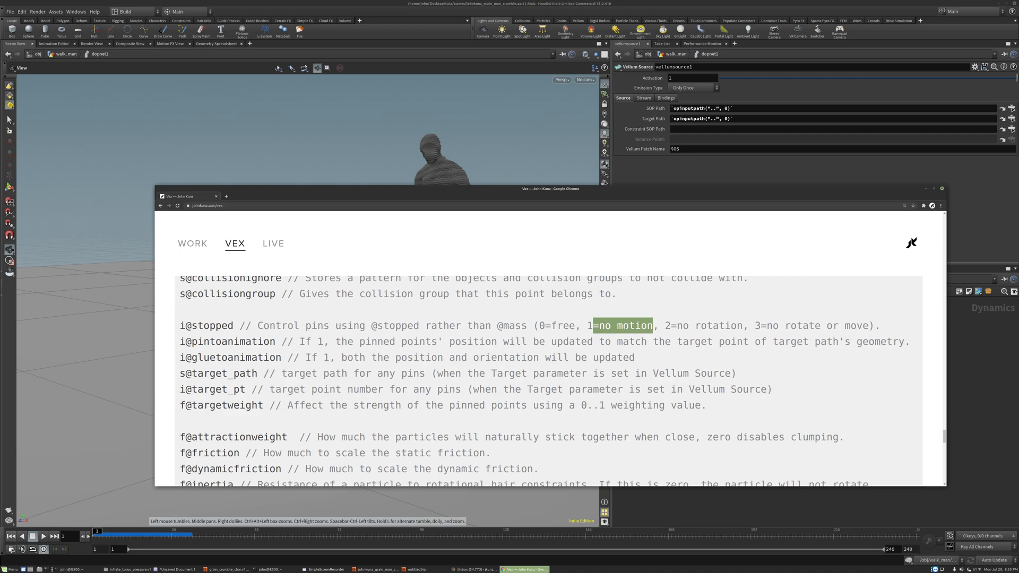
{"action": "left_click_drag", "start_coordinate": [671, 325], "coordinate": [743, 325]}
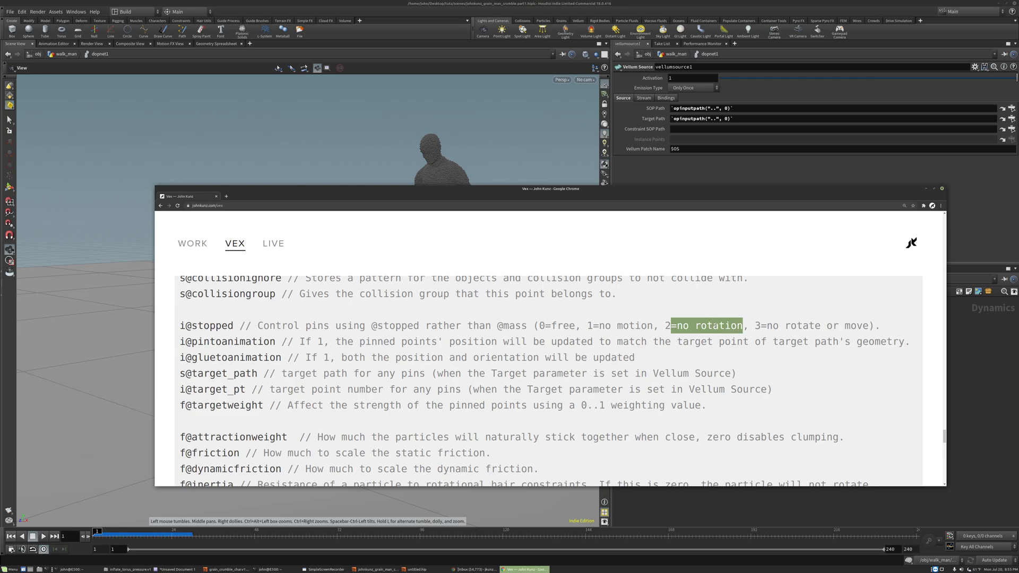
{"action": "left_click_drag", "start_coordinate": [760, 325], "coordinate": [869, 325]}
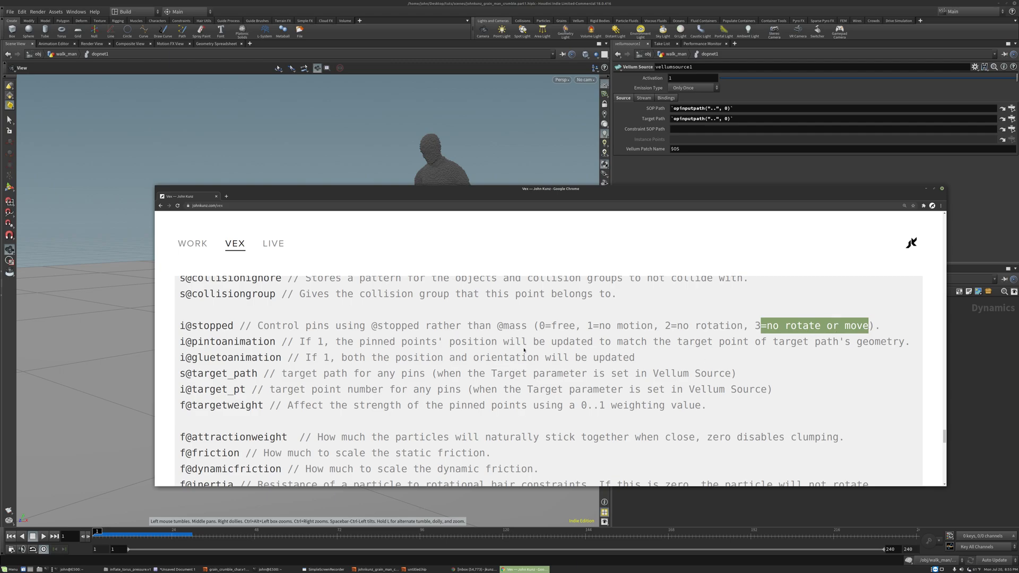
{"action": "left_click_drag", "start_coordinate": [538, 326], "coordinate": [656, 326]}
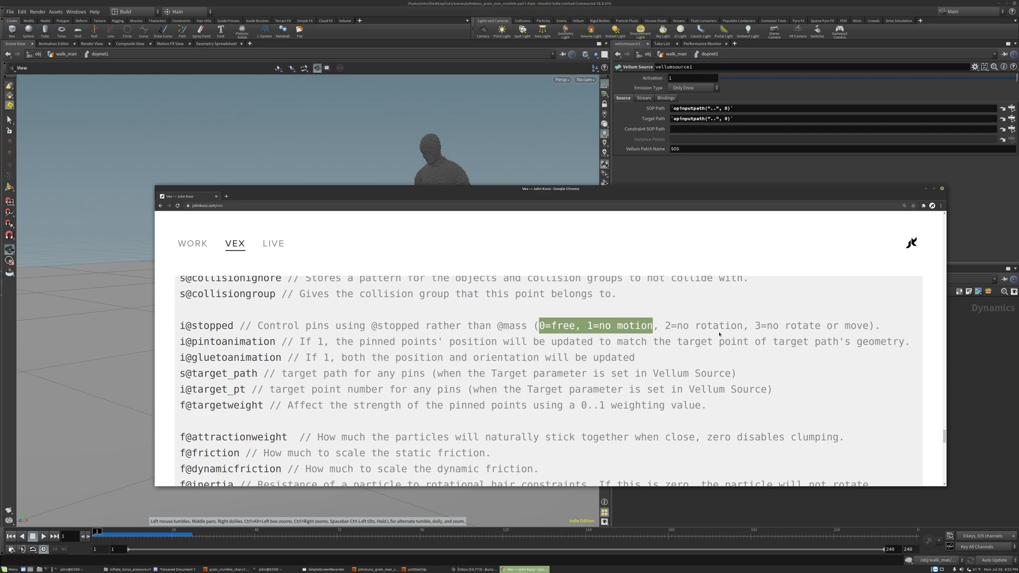
{"action": "double_click", "coordinate": [242, 341]}
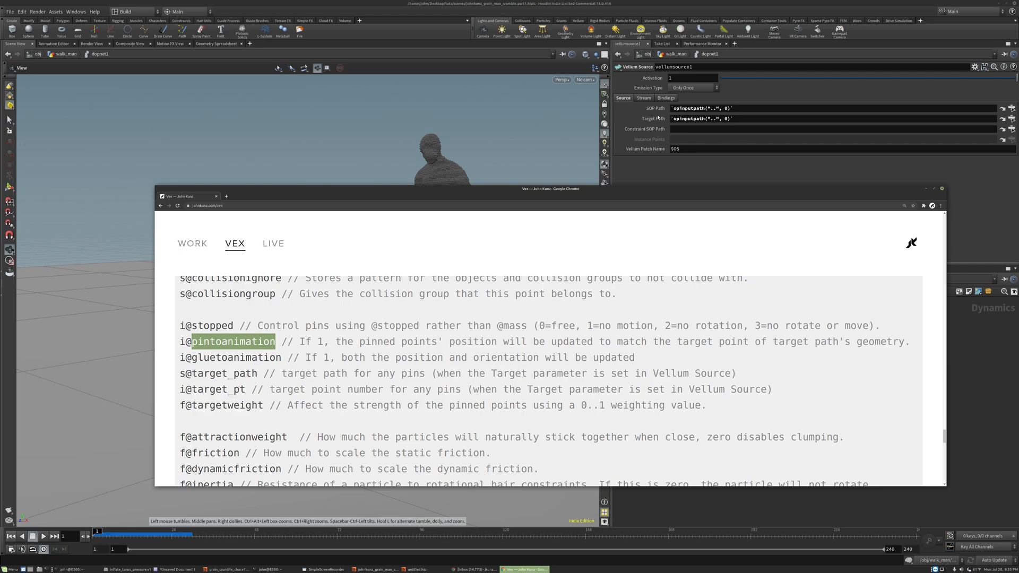
Switch to Houdini and show the evaluated Target Path of the vellumsource1 node, then restore its expression view
{"action": "mouse_move", "coordinate": [658, 117]}
{"action": "left_click", "coordinate": [657, 118]}
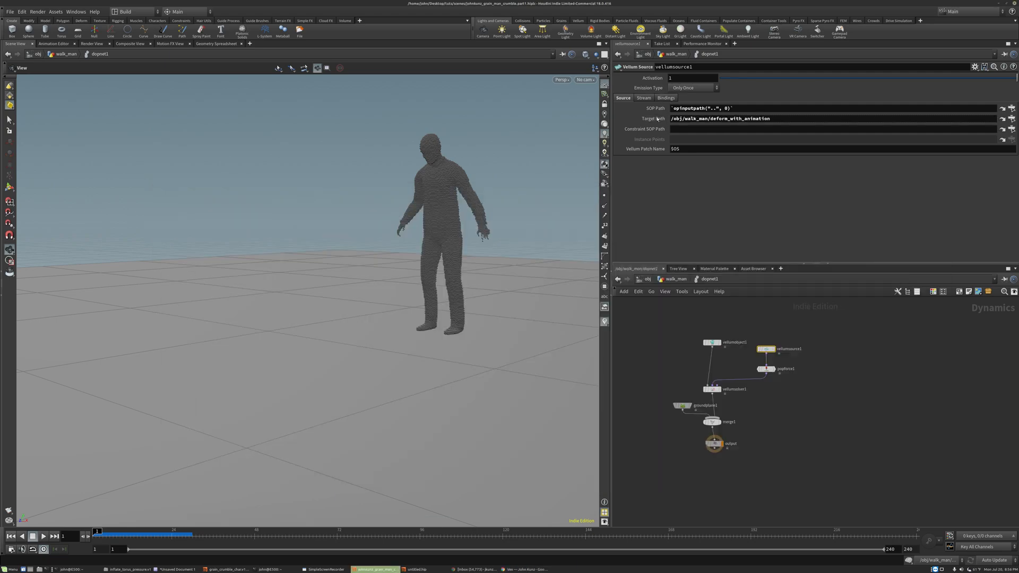
{"action": "left_click", "coordinate": [658, 120]}
Go up to the walk_man network, display the deform_with_animation node, and play its animation before returning to frame 1
{"action": "left_click", "coordinate": [672, 279]}
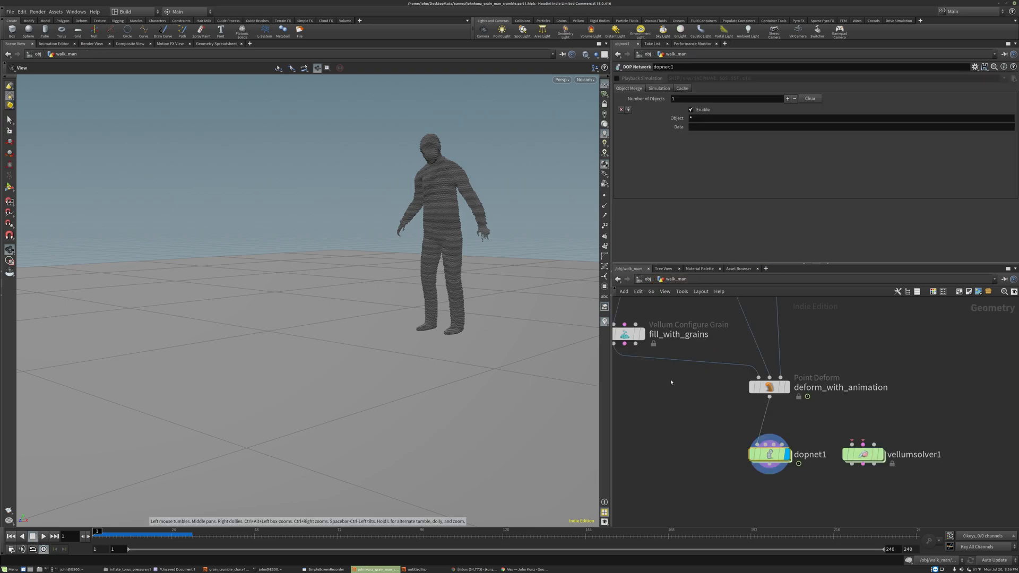
{"action": "mouse_move", "coordinate": [771, 387]}
{"action": "scroll", "coordinate": [771, 373], "scroll_direction": "up", "scroll_amount": 2}
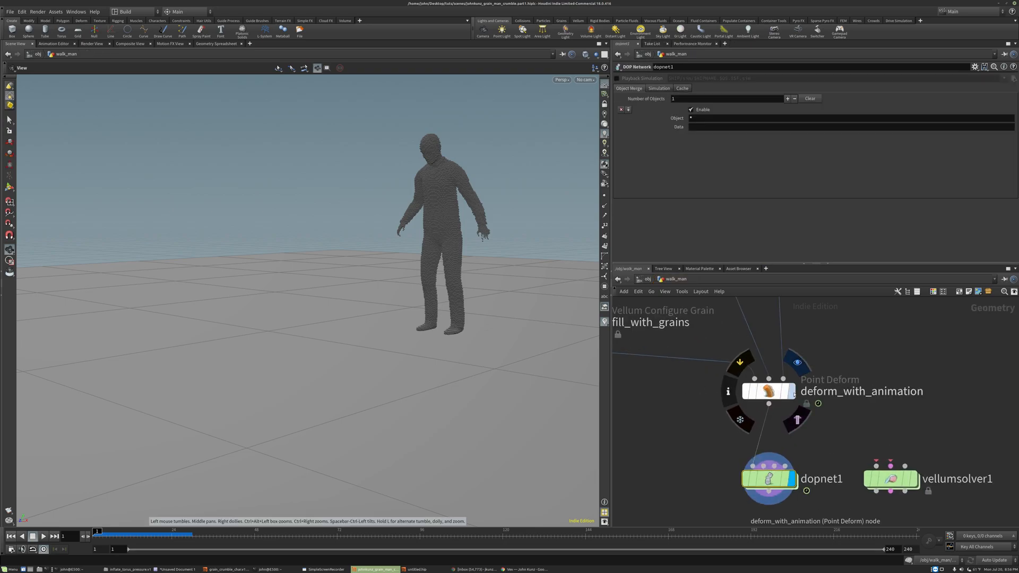
{"action": "left_click", "coordinate": [797, 363]}
{"action": "left_click", "coordinate": [770, 393]}
{"action": "key", "text": "Up"}
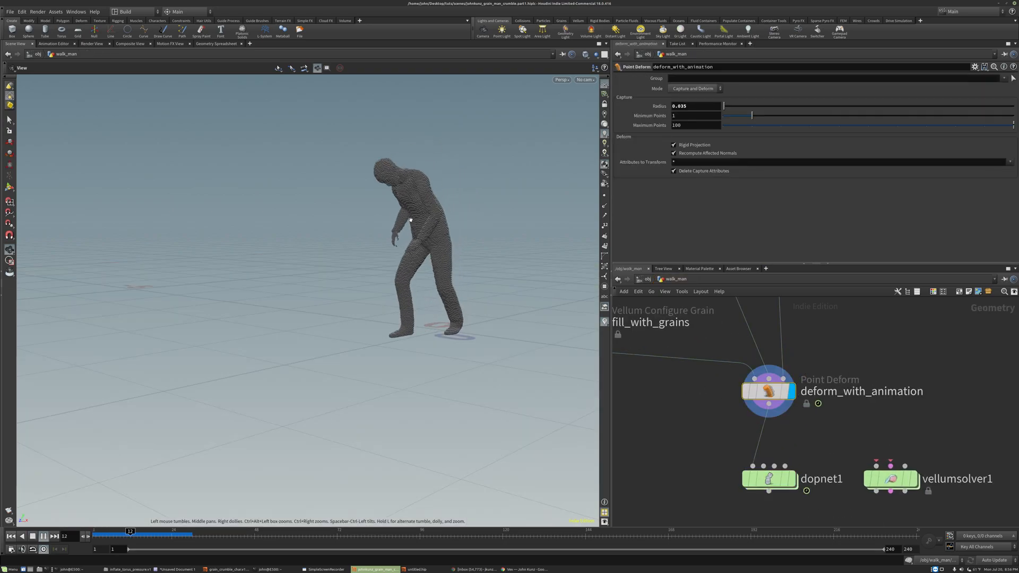
{"action": "key", "text": "ctrl+Up"}
Add an Attribute Create node between fill_with_grains and deform_with_animation, and display it
{"action": "scroll", "coordinate": [683, 380], "scroll_direction": "down", "scroll_amount": 2}
{"action": "key", "text": "Tab"}
{"action": "type", "text": "cre"}
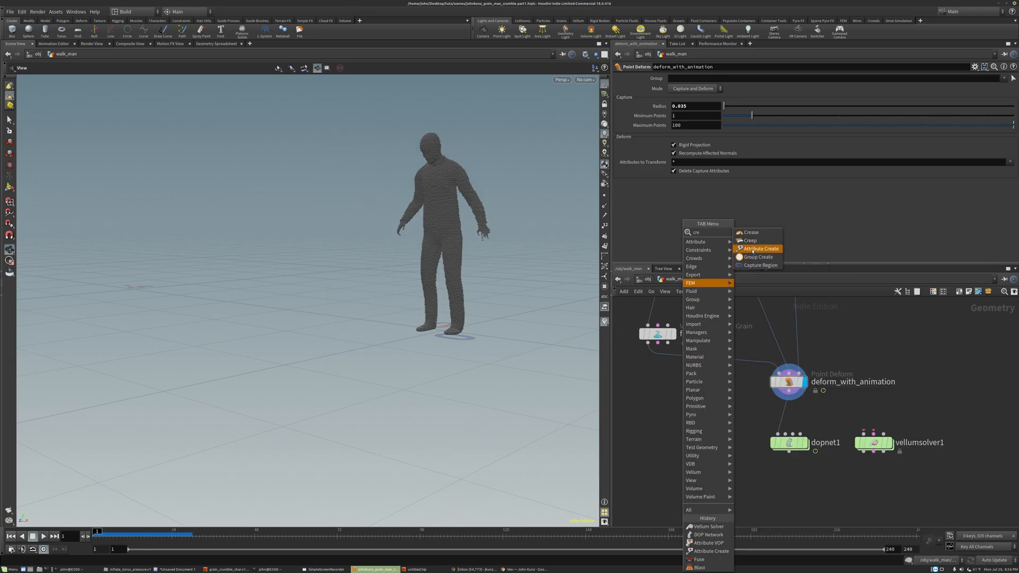
{"action": "left_click", "coordinate": [752, 248]}
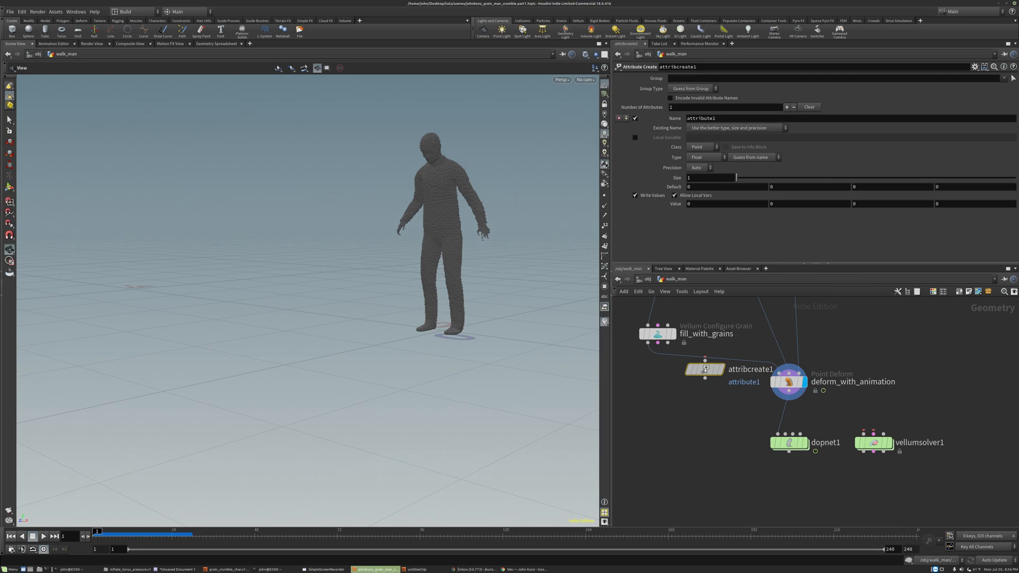
{"action": "left_click", "coordinate": [703, 370]}
{"action": "left_click_drag", "start_coordinate": [707, 372], "coordinate": [667, 372]}
{"action": "left_click", "coordinate": [714, 372]}
Scrub the timeline to frame 41 and examine the static grain character at the attribcreate1 stage
{"action": "left_click_drag", "start_coordinate": [143, 531], "coordinate": [230, 531]}
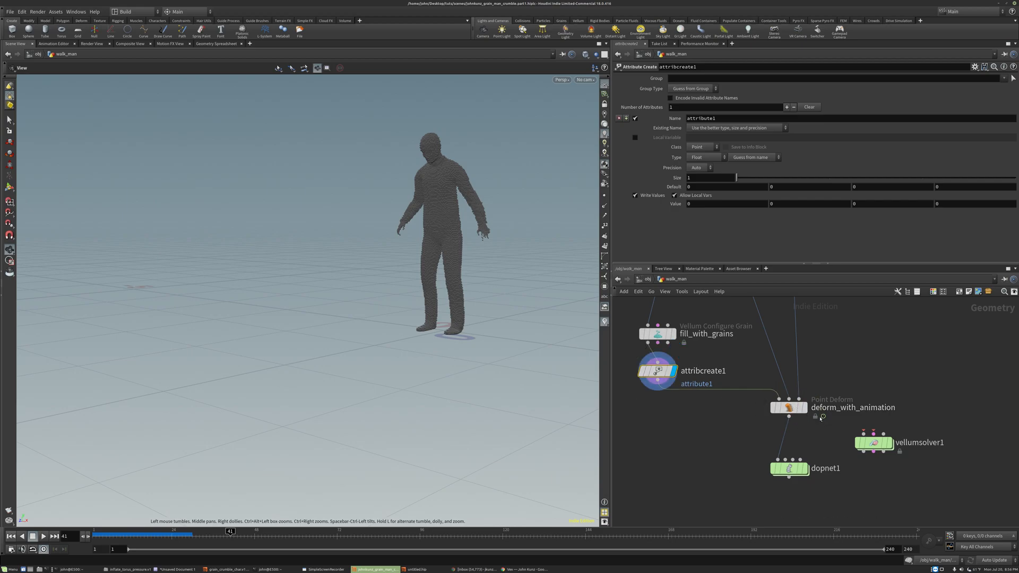
{"action": "left_click_drag", "start_coordinate": [425, 222], "coordinate": [458, 253]}
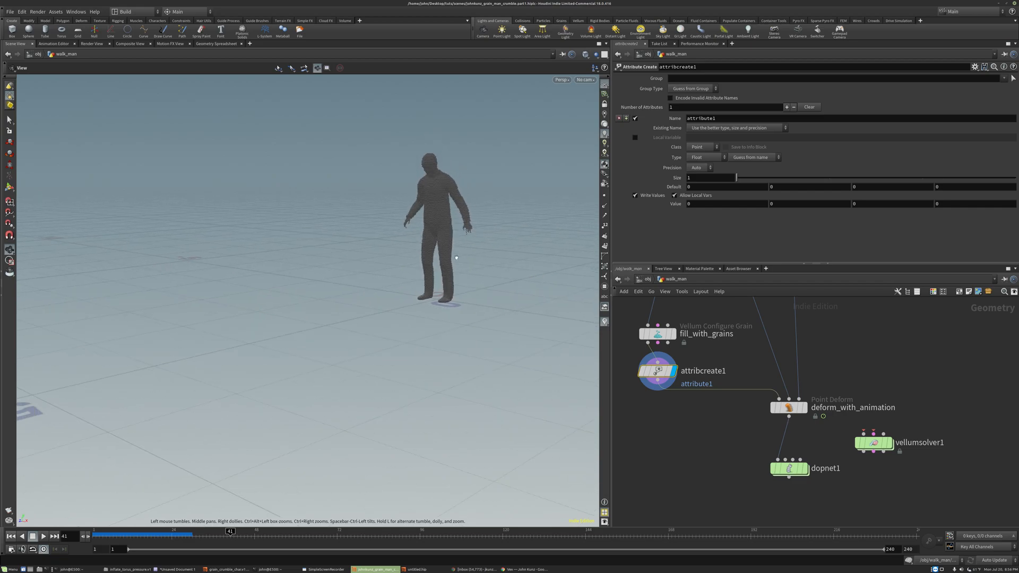
{"action": "left_click_drag", "start_coordinate": [446, 198], "coordinate": [468, 216]}
{"action": "mouse_move", "coordinate": [655, 364]}
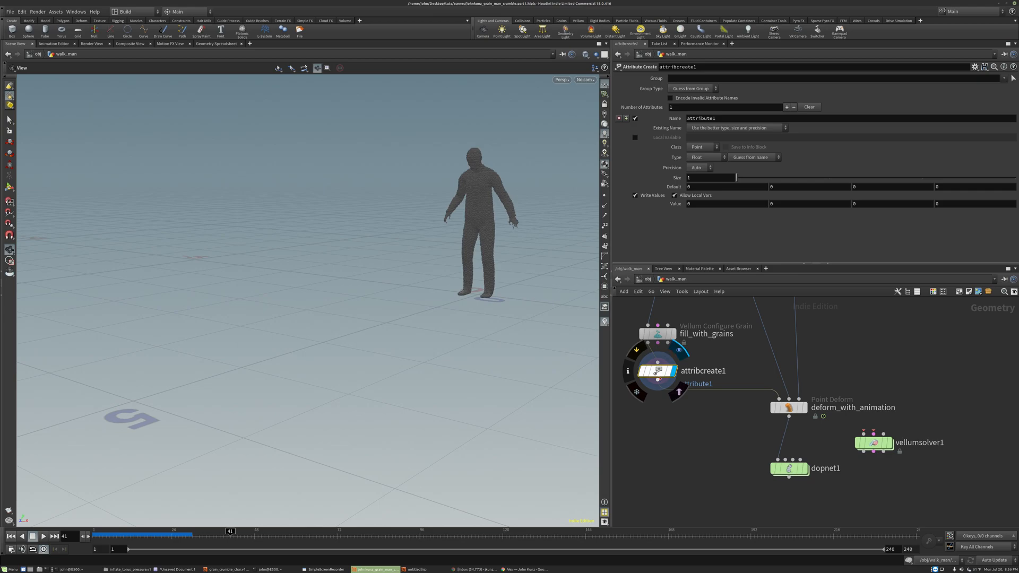
{"action": "left_click_drag", "start_coordinate": [472, 188], "coordinate": [472, 162]}
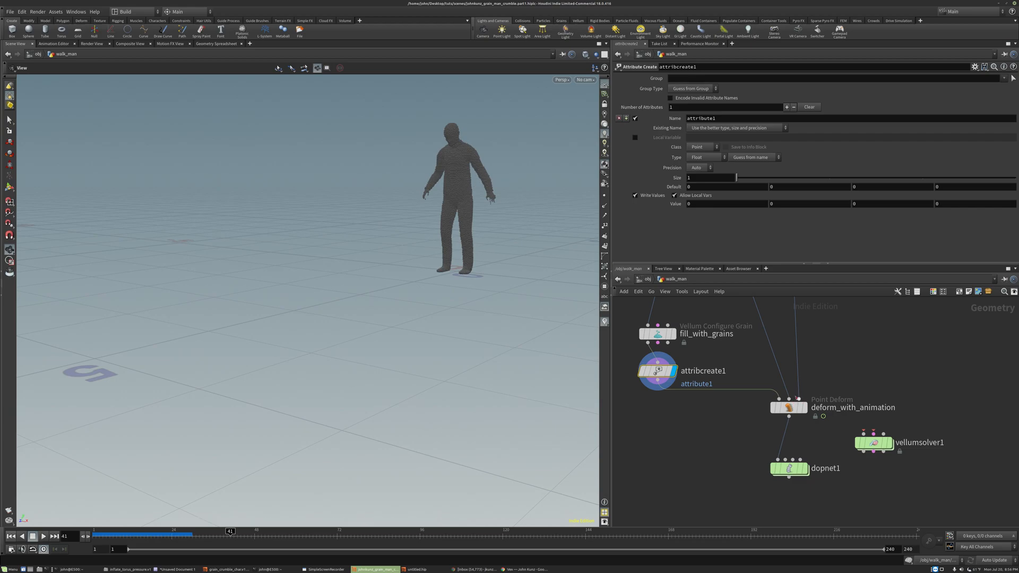
{"action": "mouse_move", "coordinate": [791, 412]}
Name the new attribute stopped in attribcreate1 and set its type to Integer
{"action": "double_click", "coordinate": [717, 119]}
{"action": "type", "text": "stopped"}
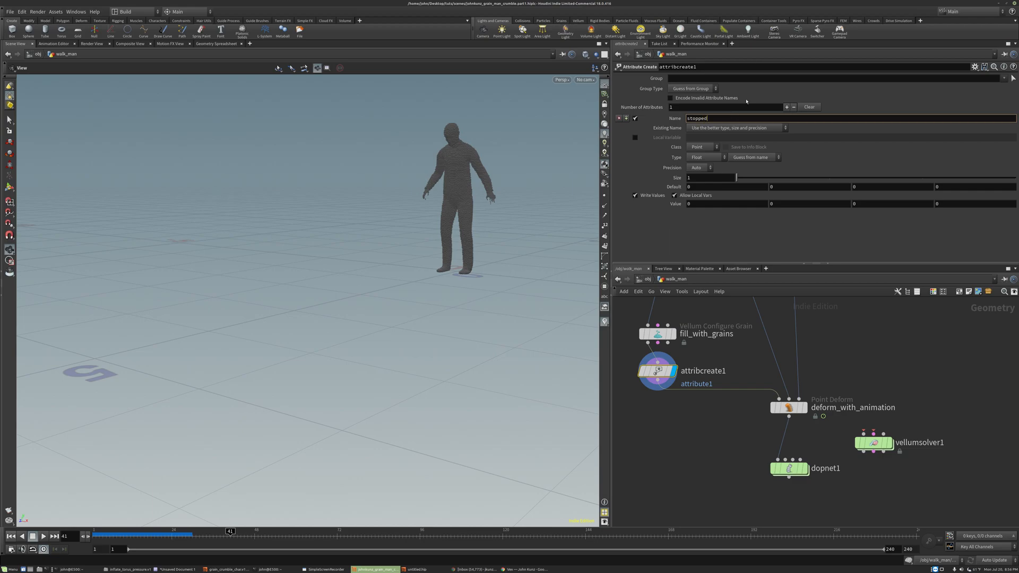
{"action": "left_click", "coordinate": [707, 157]}
{"action": "left_click", "coordinate": [705, 165]}
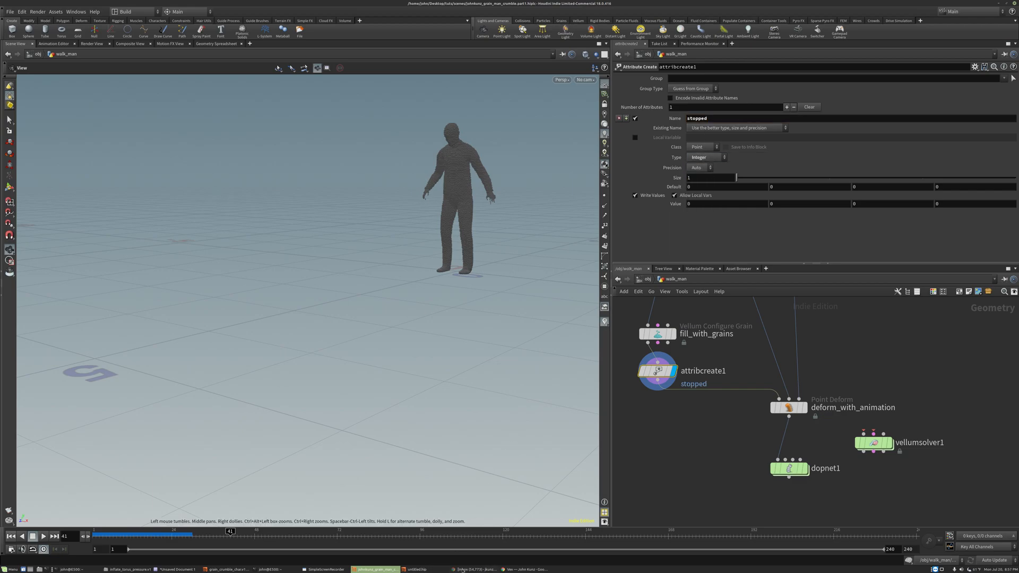
Switch to the VEX reference page in Chrome and highlight the type prefixes and the i@gluetoanimation attribute
{"action": "left_click", "coordinate": [518, 569]}
{"action": "left_click", "coordinate": [179, 343]}
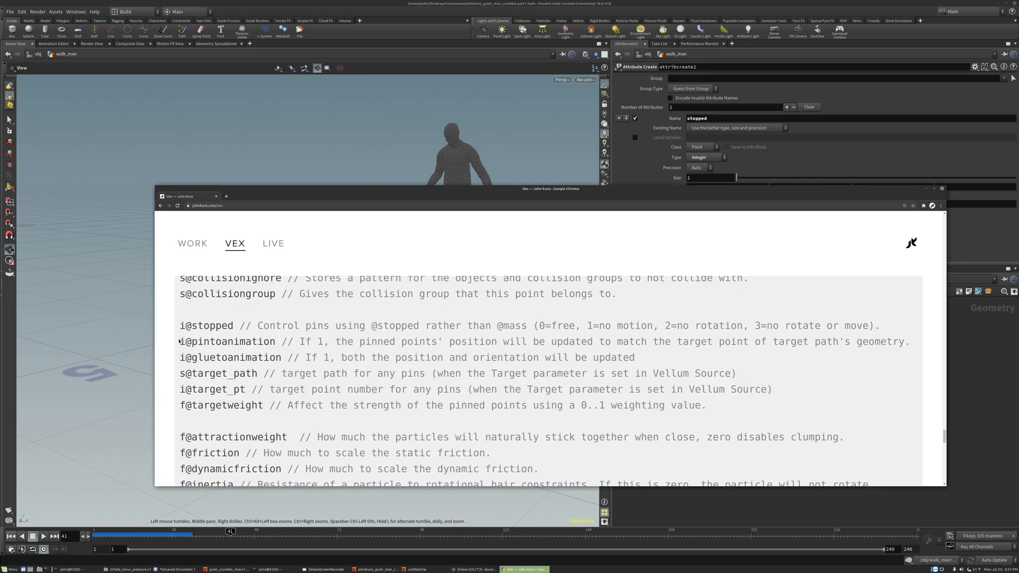
{"action": "left_click_drag", "start_coordinate": [180, 342], "coordinate": [186, 342]}
{"action": "left_click_drag", "start_coordinate": [186, 437], "coordinate": [181, 436]}
{"action": "left_click_drag", "start_coordinate": [182, 357], "coordinate": [241, 357]}
{"action": "left_click", "coordinate": [206, 345]}
{"action": "left_click_drag", "start_coordinate": [179, 357], "coordinate": [280, 357]}
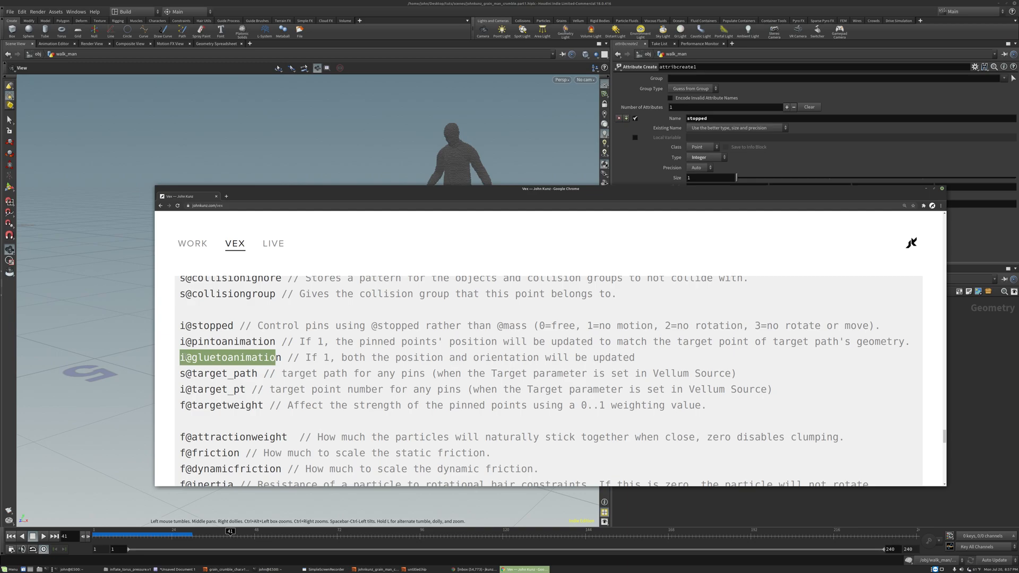
Switch to Houdini and set the value of the stopped attribute to 1
{"action": "left_click", "coordinate": [685, 179]}
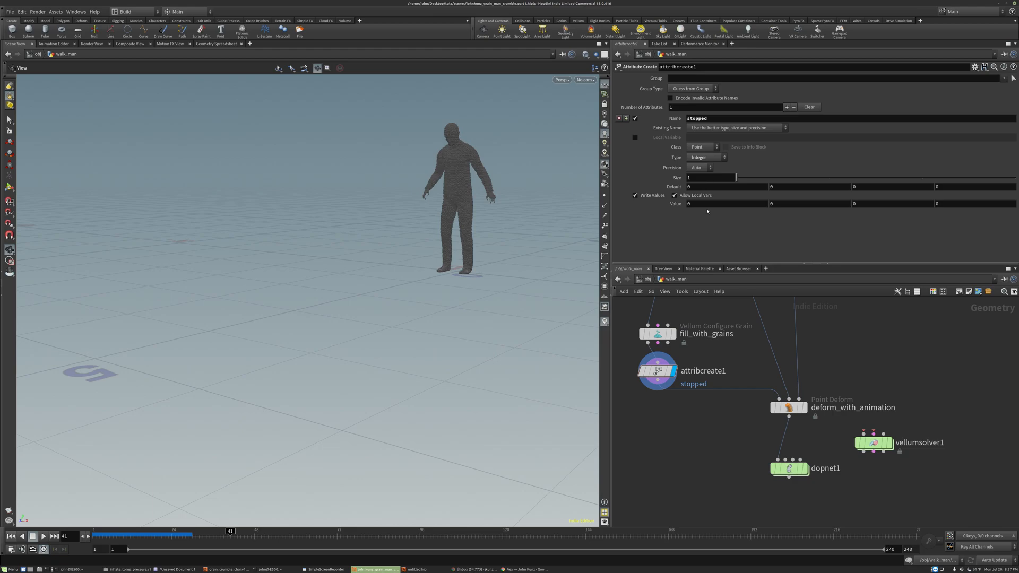
{"action": "left_click", "coordinate": [702, 205]}
{"action": "key", "text": "Return"}
{"action": "left_click_drag", "start_coordinate": [708, 118], "coordinate": [683, 119]}
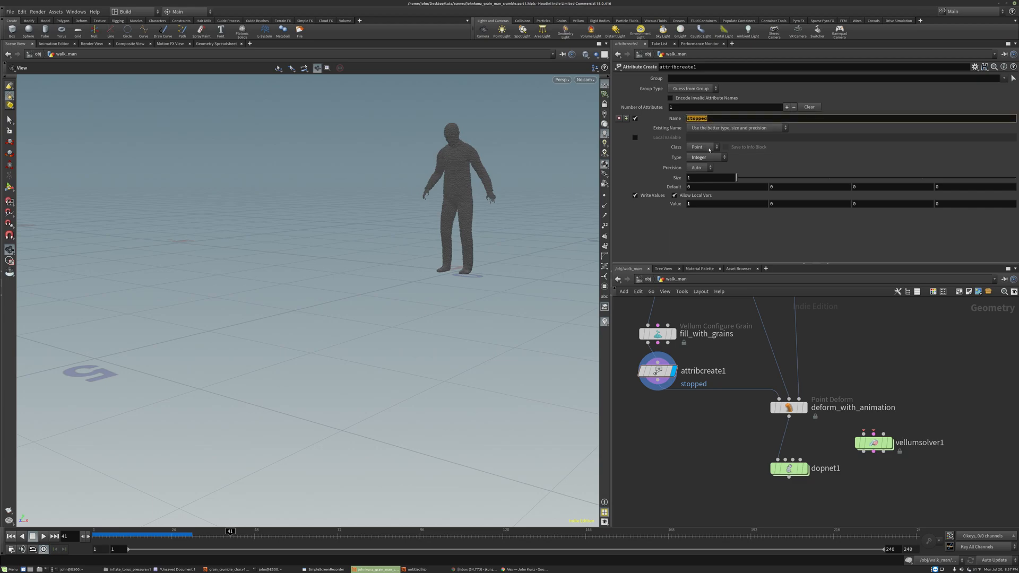
{"action": "left_click_drag", "start_coordinate": [702, 203], "coordinate": [685, 203]}
{"action": "left_click", "coordinate": [714, 118]}
{"action": "left_click_drag", "start_coordinate": [713, 117], "coordinate": [685, 118]}
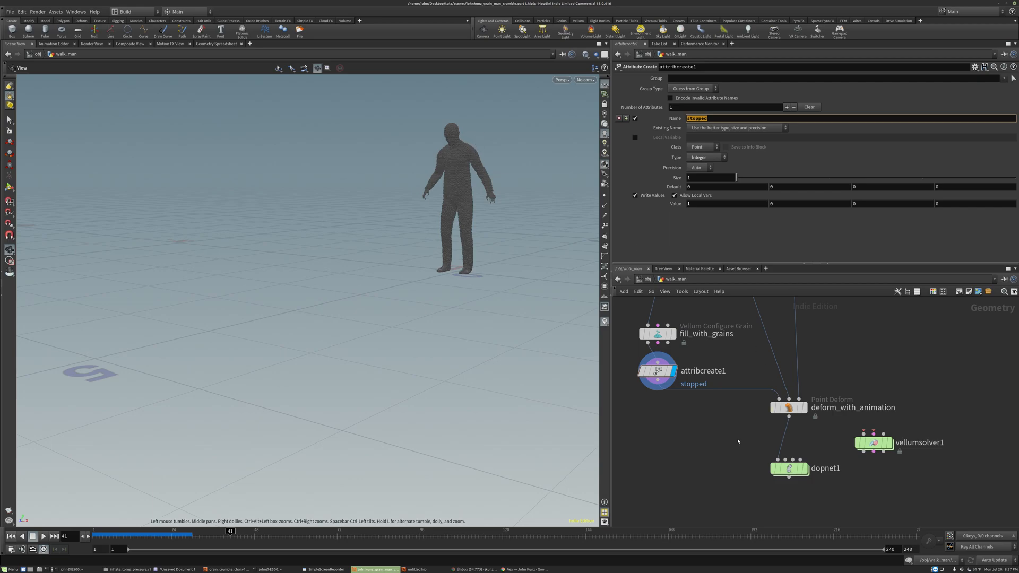
Display the dopnet1 node, return to frame 1, and play the simulation with the stopped points
{"action": "mouse_move", "coordinate": [809, 468]}
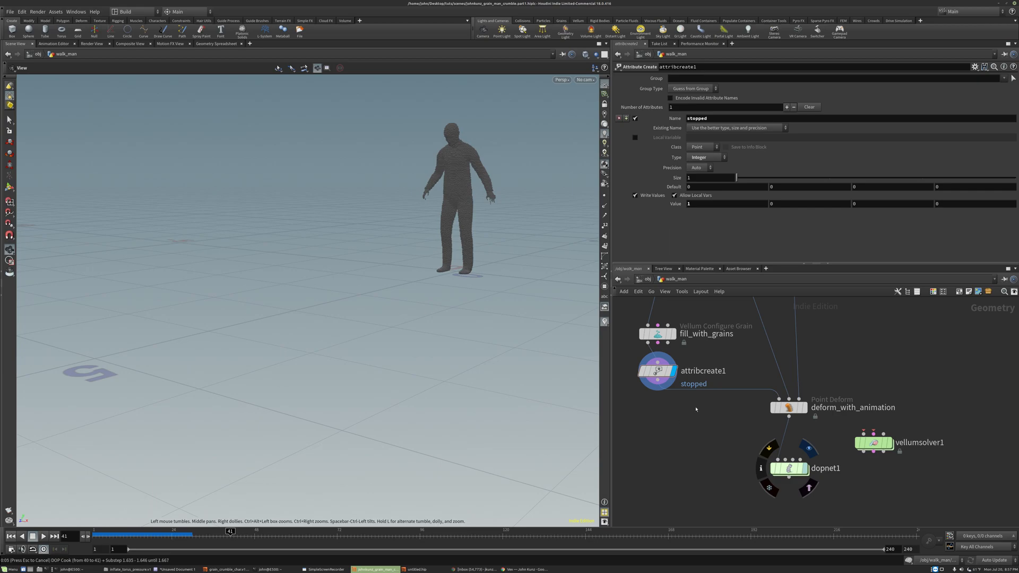
{"action": "key", "text": "ctrl+Up"}
{"action": "key", "text": "Up"}
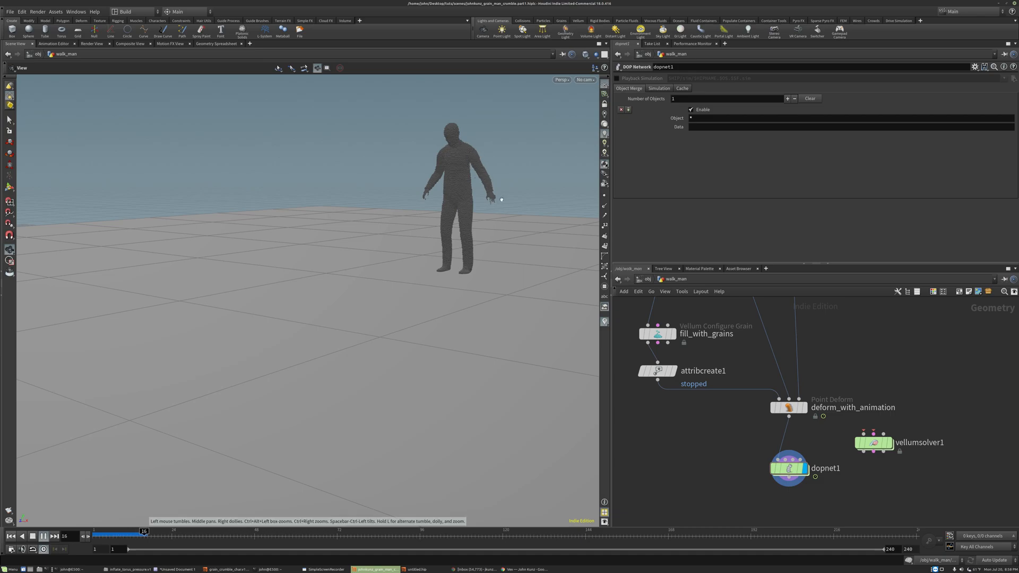
Add a second attribute to attribcreate1 and name it pintoanimation, consulting the VEX reference page in Chrome for the name
{"action": "left_click", "coordinate": [658, 371]}
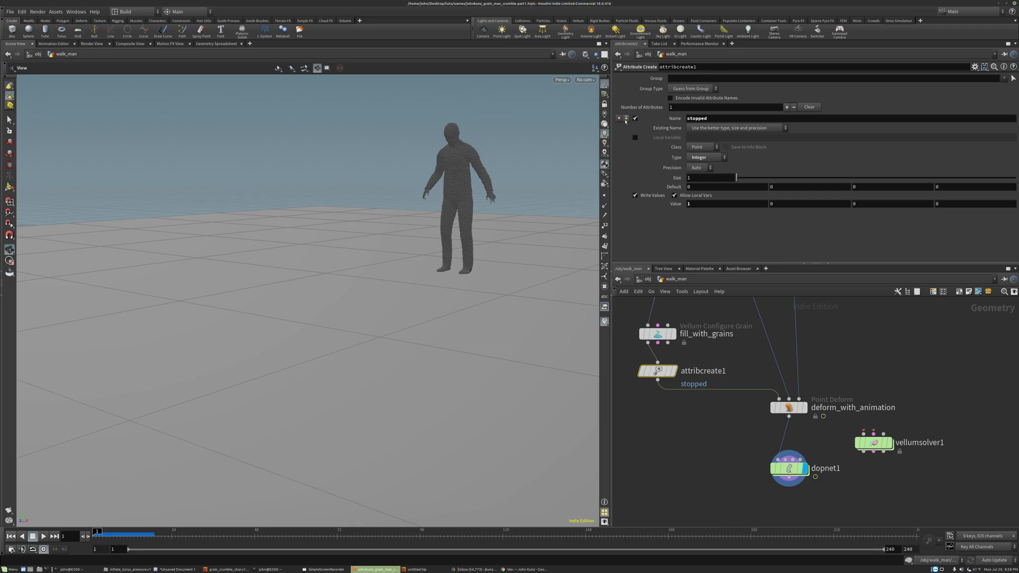
{"action": "left_click", "coordinate": [626, 118]}
{"action": "key", "text": "alt+Tab"}
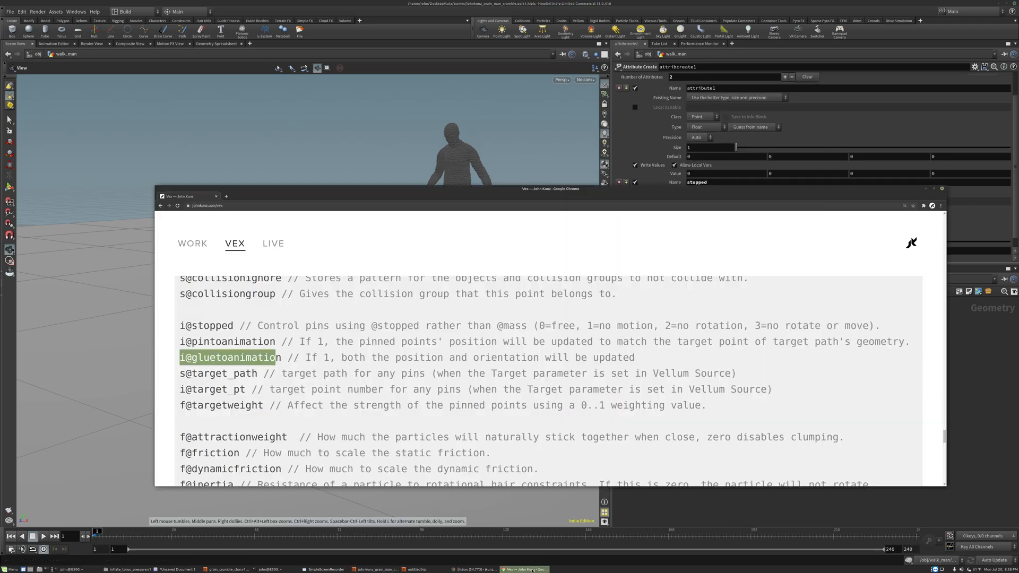
{"action": "double_click", "coordinate": [263, 335]}
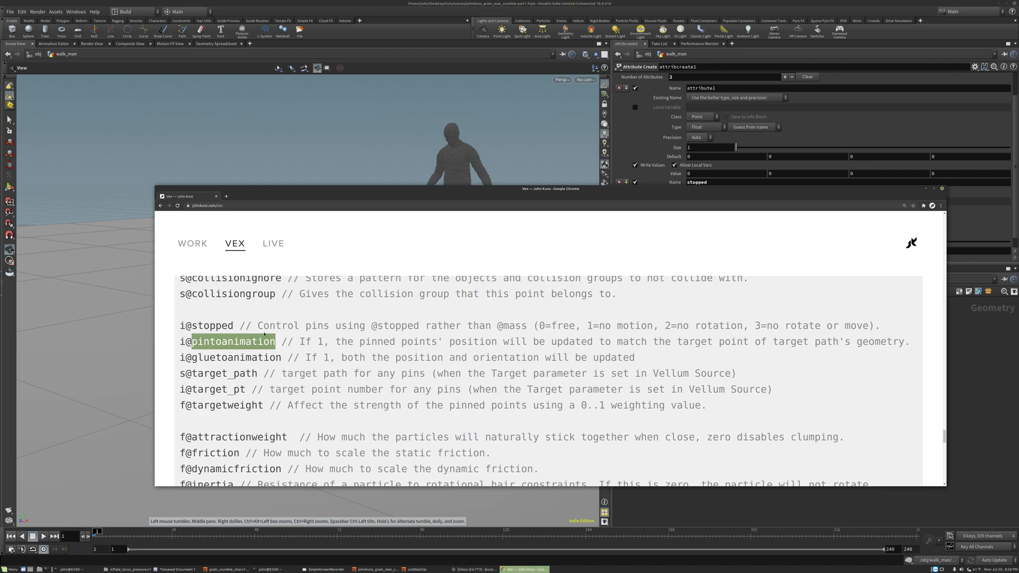
{"action": "double_click", "coordinate": [704, 87]}
{"action": "type", "text": "pinto"}
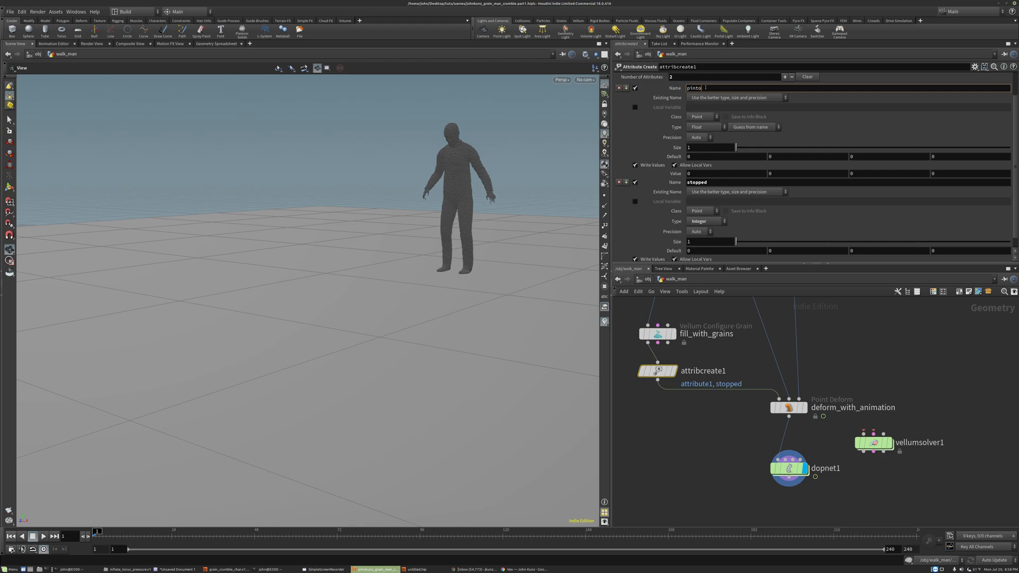
{"action": "type", "text": "animation"}
{"action": "key", "text": "Return"}
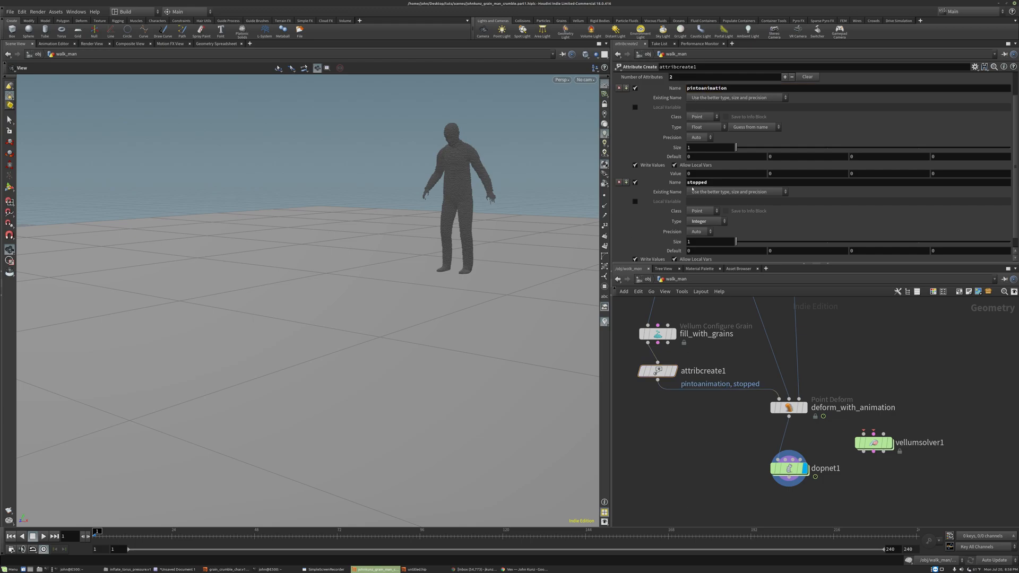
Set the pintoanimation attribute's type to Integer and its value to 1
{"action": "left_click", "coordinate": [695, 129]}
{"action": "left_click", "coordinate": [705, 138]}
{"action": "double_click", "coordinate": [701, 173]}
{"action": "type", "text": "1"}
{"action": "key", "text": "Return"}
{"action": "double_click", "coordinate": [728, 88]}
Play the dopnet1 simulation, then display the deform_with_animation node to compare it with the source animation
{"action": "middle_click_drag", "start_coordinate": [704, 446], "coordinate": [697, 424]}
{"action": "key", "text": "Up"}
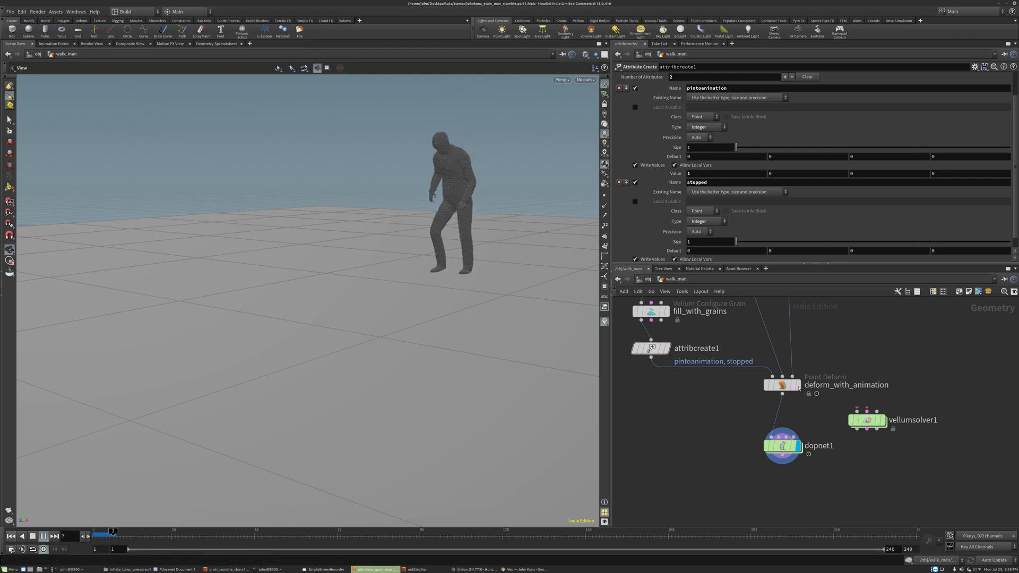
{"action": "left_click", "coordinate": [799, 389]}
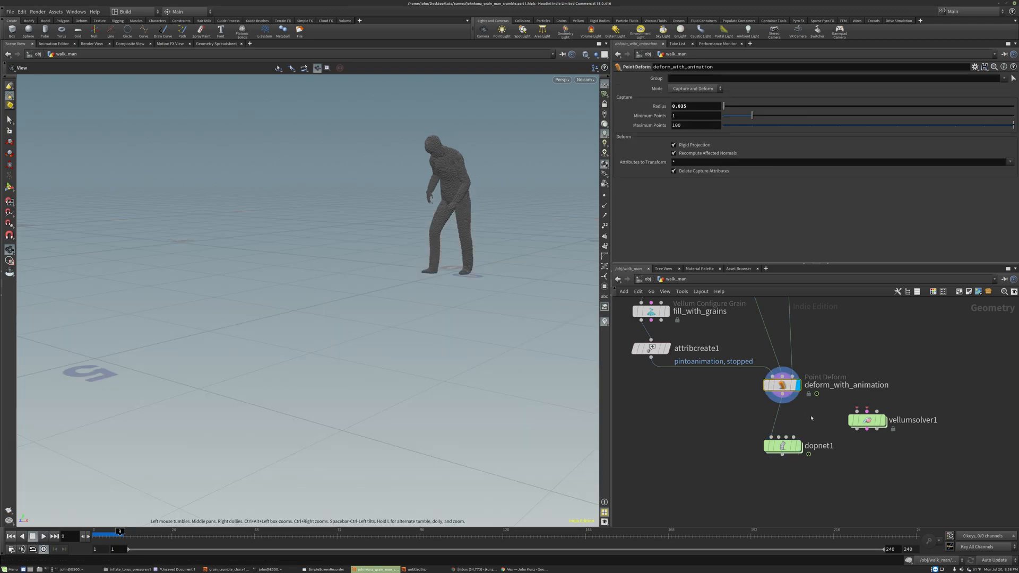
Display dopnet1, review the attributes on attribcreate1, play the pinned simulation, and return to frame 1
{"action": "left_click", "coordinate": [798, 446]}
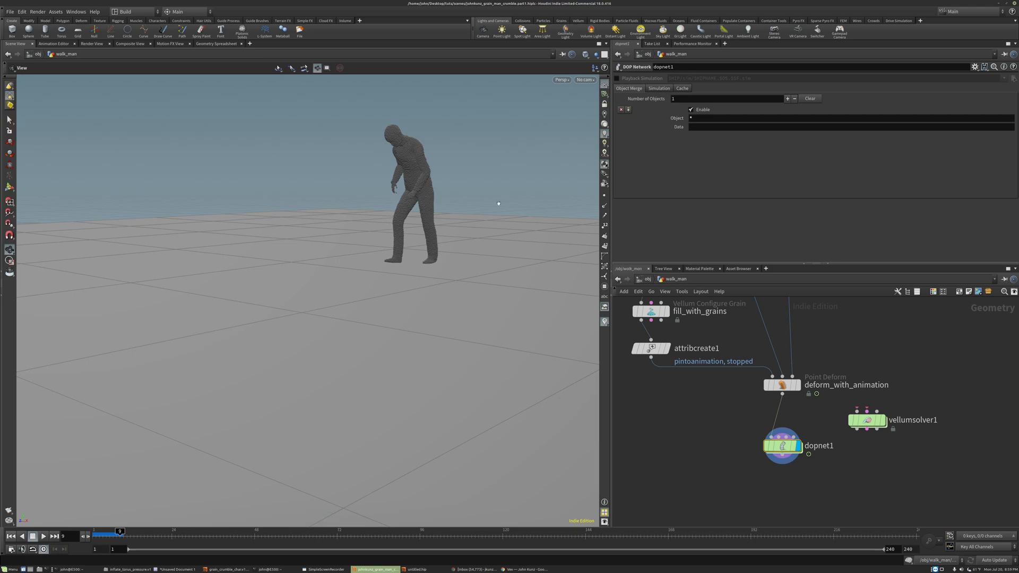
{"action": "left_click", "coordinate": [651, 348]}
{"action": "scroll", "coordinate": [657, 217], "scroll_direction": "down", "scroll_amount": 1}
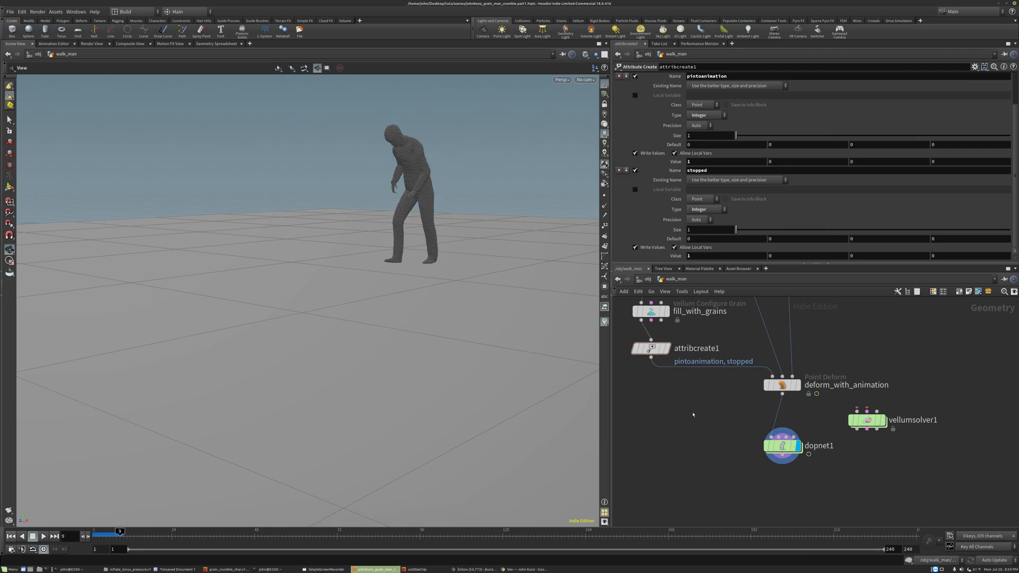
{"action": "key", "text": "ctrl+Up"}
{"action": "key", "text": "Up"}
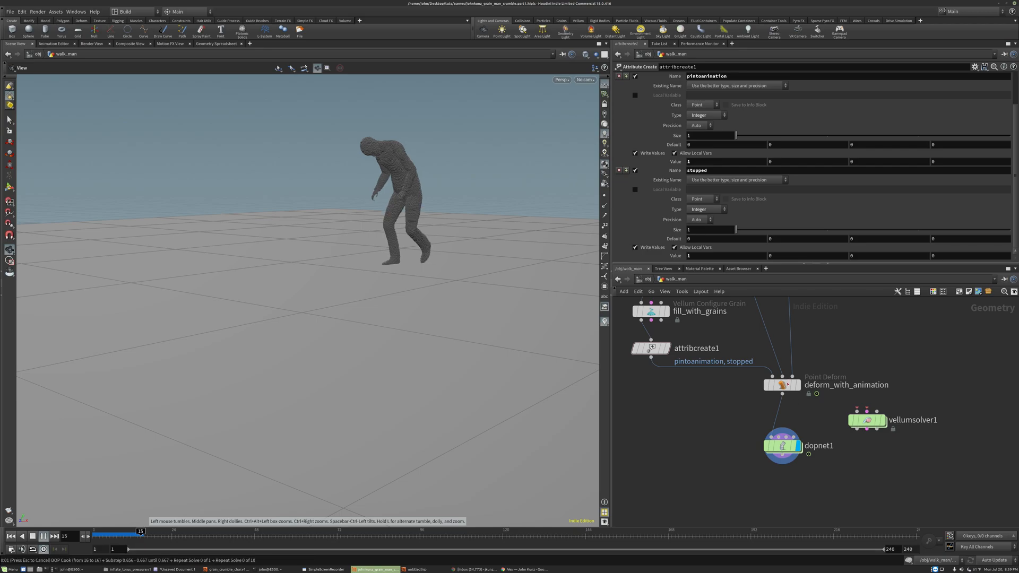
{"action": "mouse_move", "coordinate": [786, 386]}
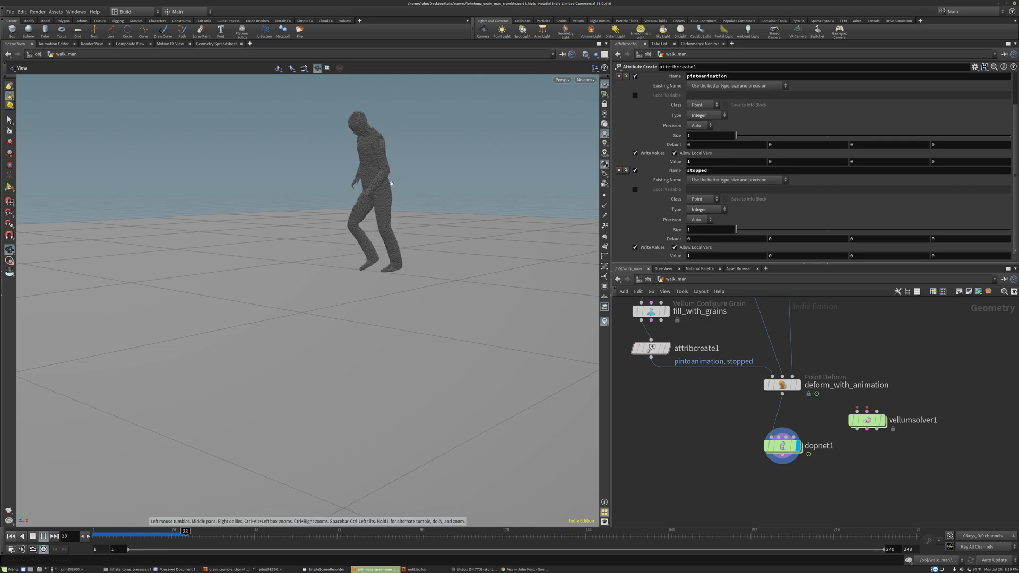
{"action": "key", "text": "ctrl+Up"}
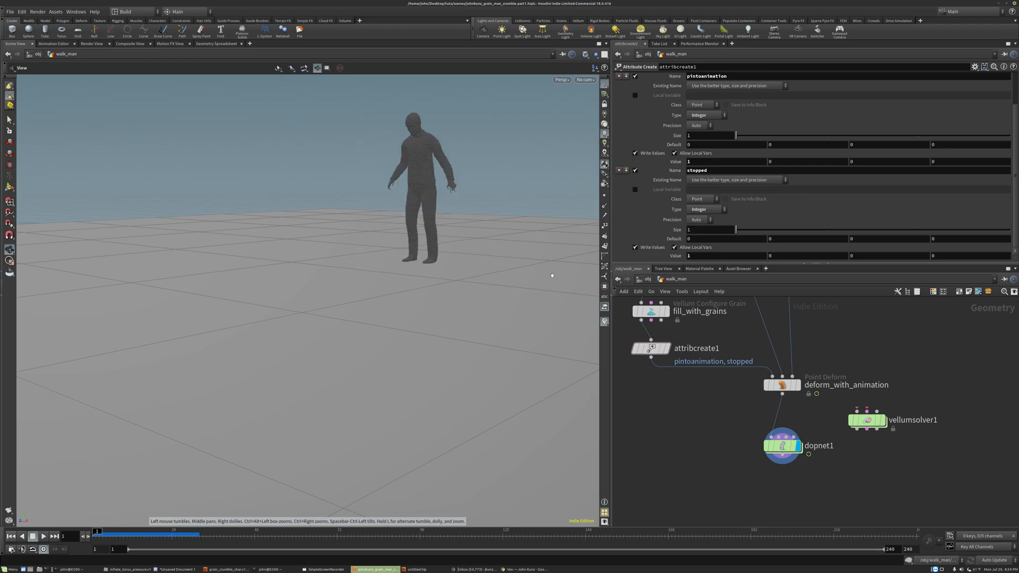
Insert an Attribute VOP between attribcreate1 and deform_with_animation and display its result
{"action": "middle_click_drag", "start_coordinate": [756, 425], "coordinate": [764, 413]}
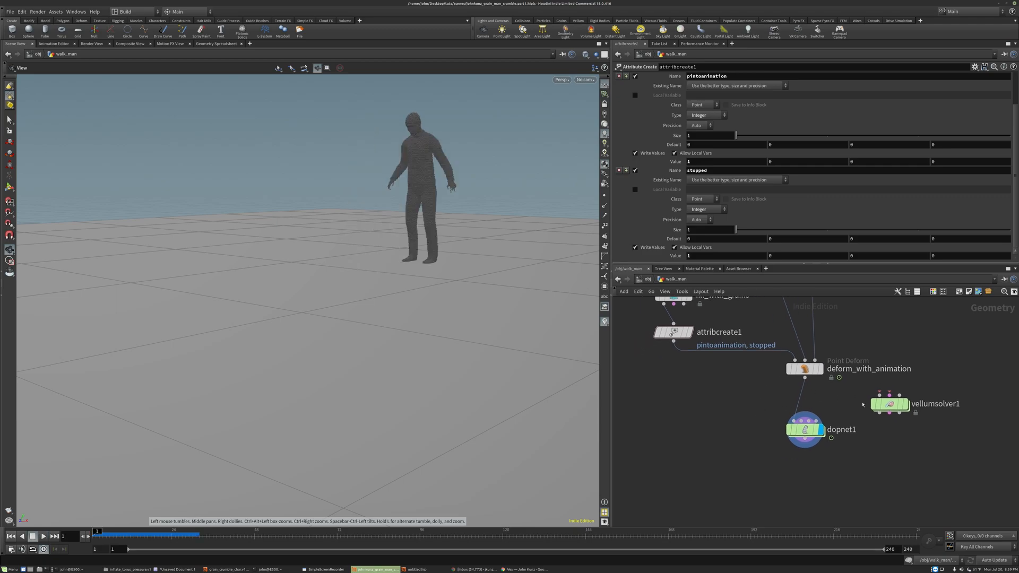
{"action": "key", "text": "Tab"}
{"action": "type", "text": "vop"}
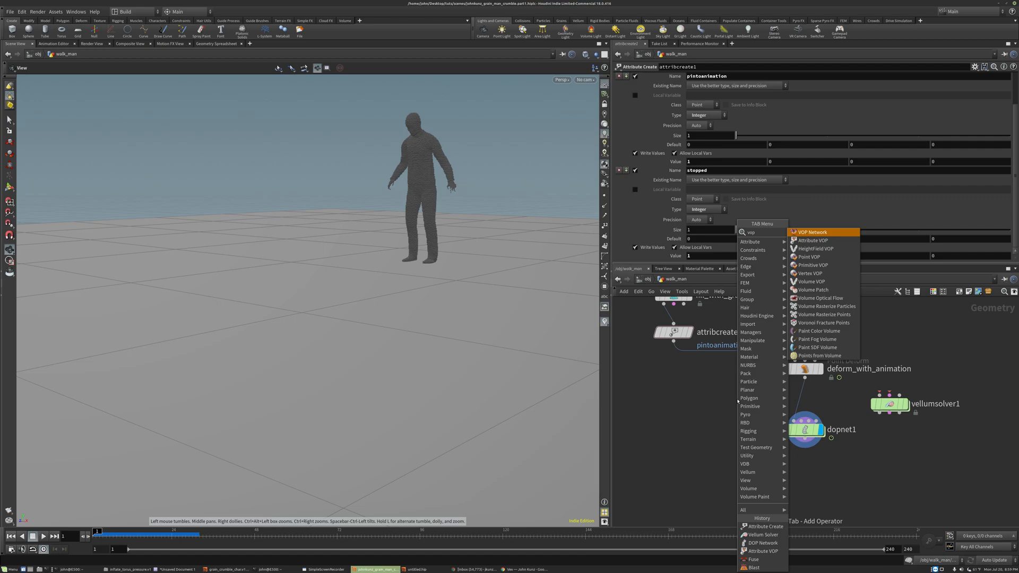
{"action": "left_click", "coordinate": [812, 240]}
{"action": "left_click", "coordinate": [691, 382]}
{"action": "mouse_move", "coordinate": [690, 382]}
{"action": "left_mouse_down"}
{"action": "mouse_move", "coordinate": [691, 360]}
{"action": "mouse_move", "coordinate": [677, 371]}
{"action": "left_mouse_up"}
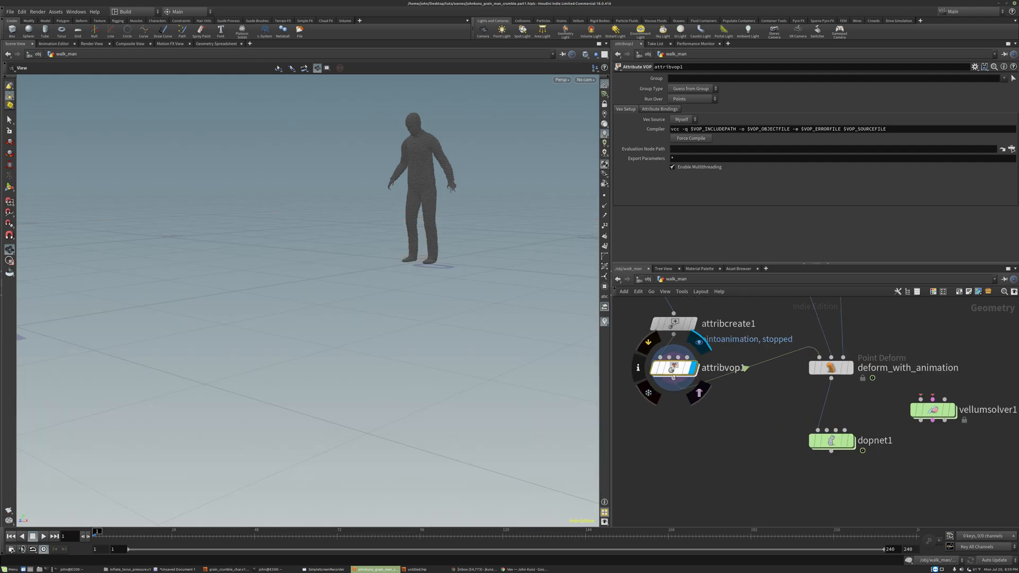
Inside attribvop1, wire the global P output to the Cd input of geometryvopoutput1
{"action": "double_click", "coordinate": [677, 370]}
{"action": "left_click_drag", "start_coordinate": [837, 326], "coordinate": [942, 366]}
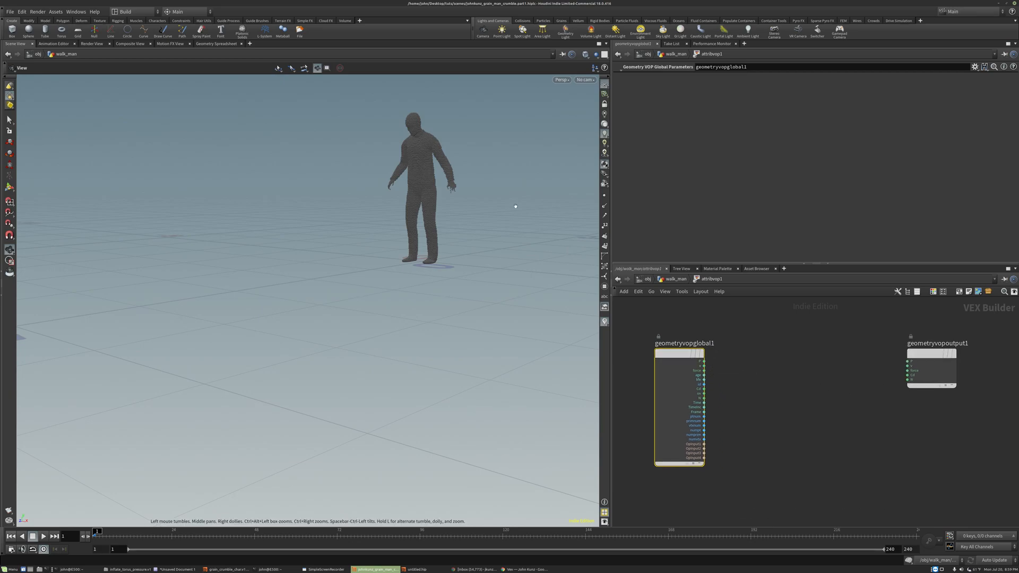
{"action": "middle_click_drag", "start_coordinate": [786, 372], "coordinate": [763, 375]}
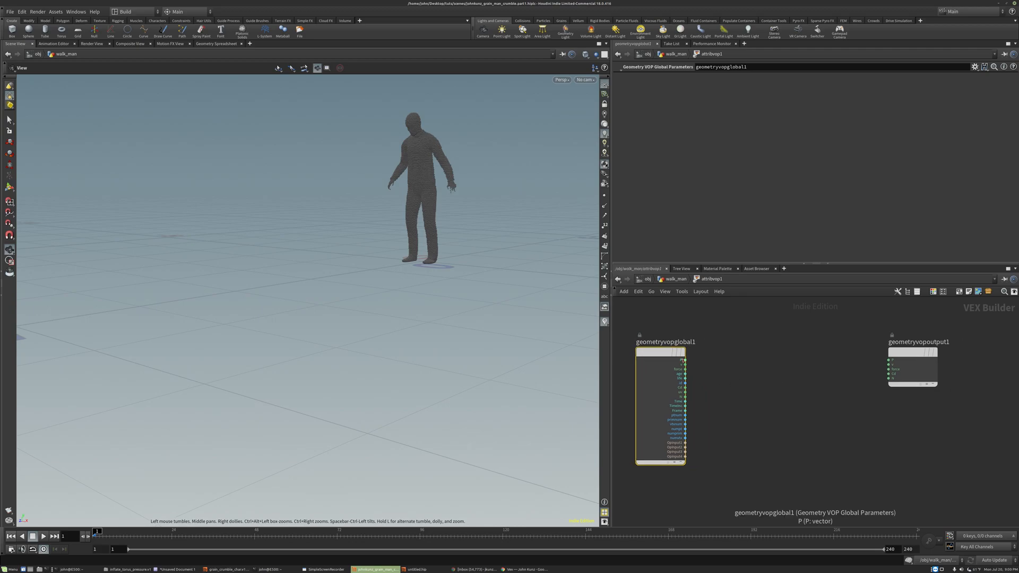
{"action": "left_click_drag", "start_coordinate": [685, 359], "coordinate": [896, 374]}
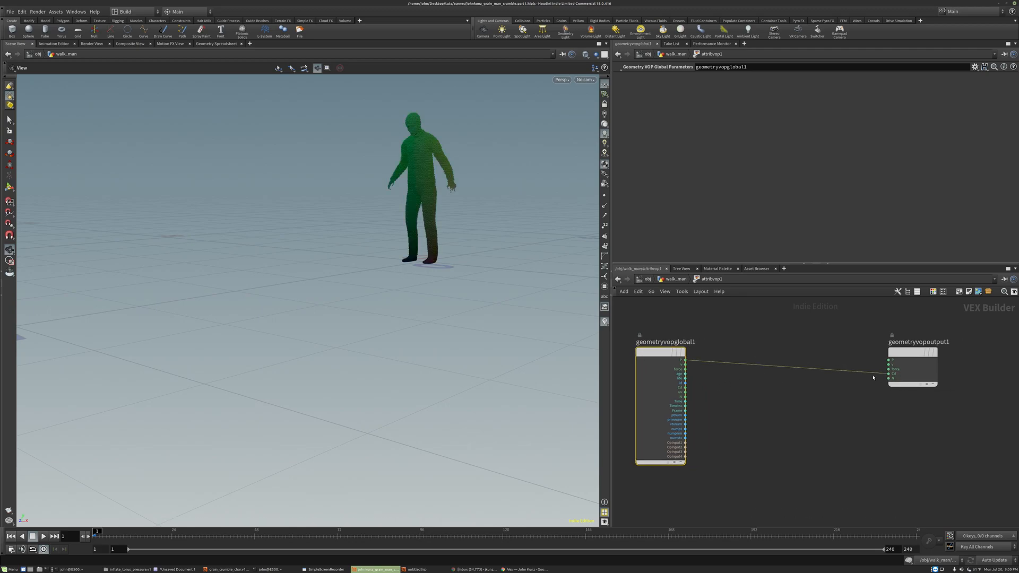
Turn on the viewport's Correction Toolbar and inspect the man's position colours in the red channel alone
{"action": "left_click_drag", "start_coordinate": [451, 175], "coordinate": [390, 276]}
{"action": "scroll", "coordinate": [491, 176], "scroll_direction": "up", "scroll_amount": 3}
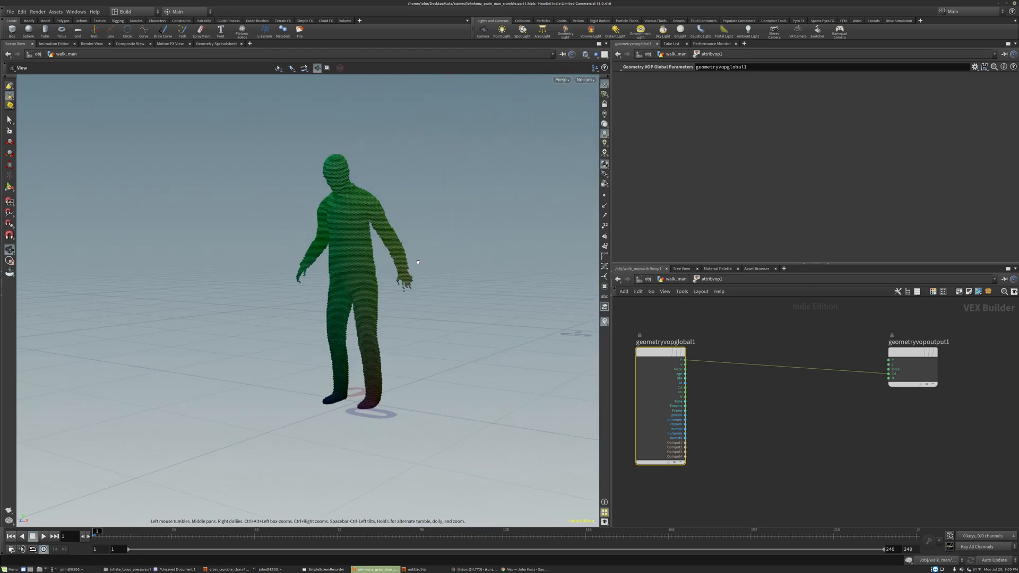
{"action": "left_click", "coordinate": [562, 78]}
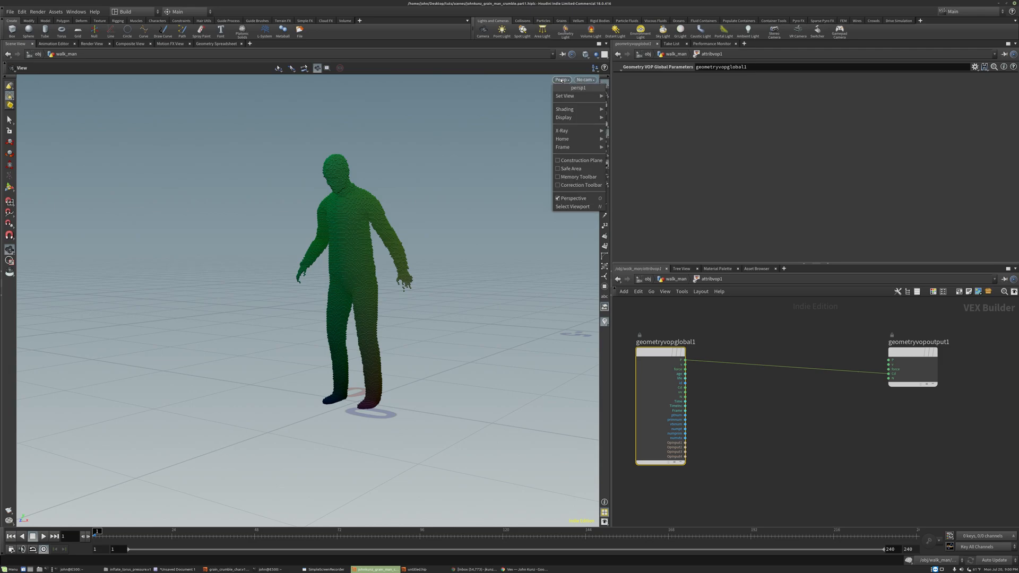
{"action": "left_click", "coordinate": [567, 183]}
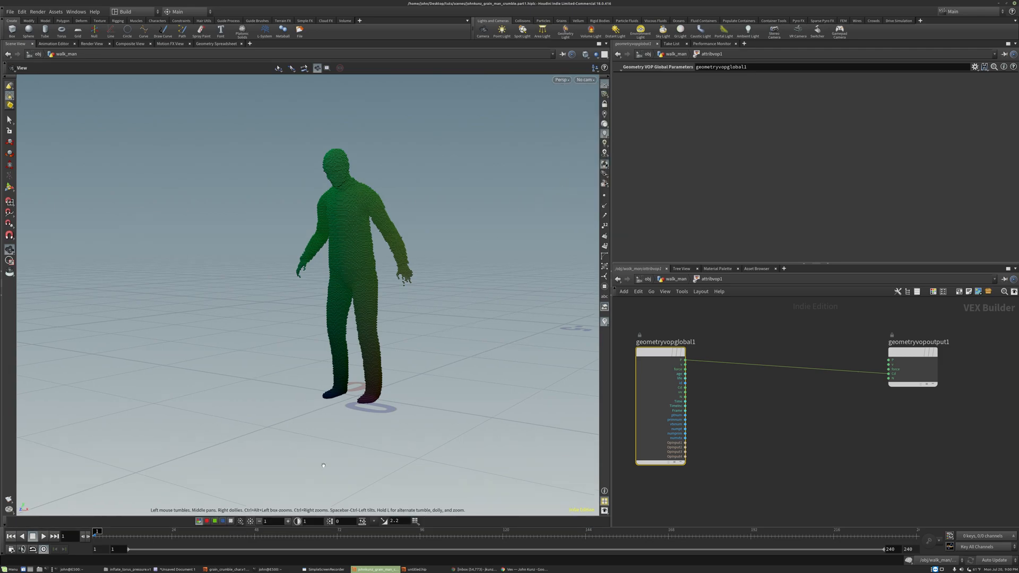
{"action": "left_click", "coordinate": [207, 521]}
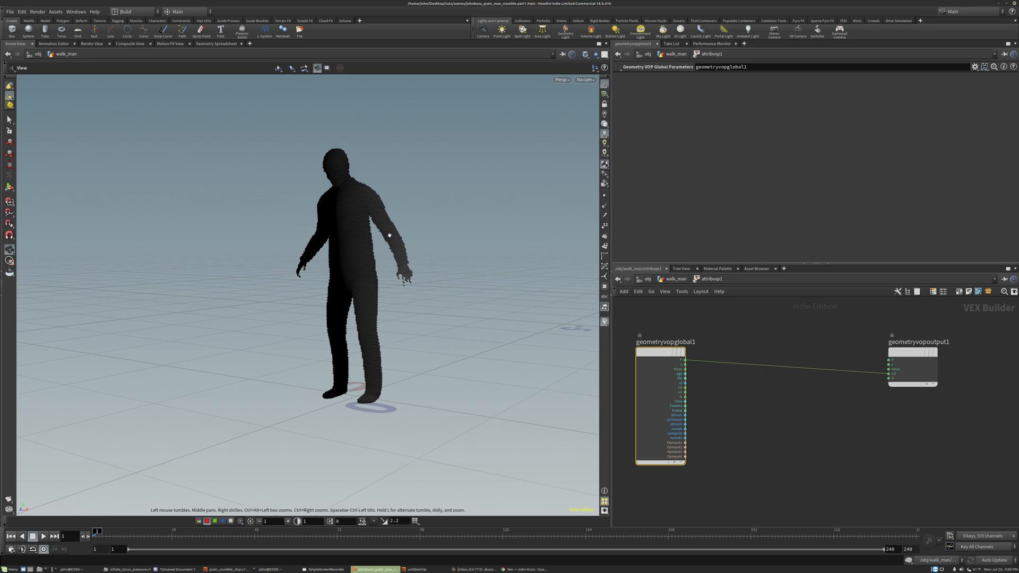
{"action": "left_click_drag", "start_coordinate": [398, 234], "coordinate": [395, 255]}
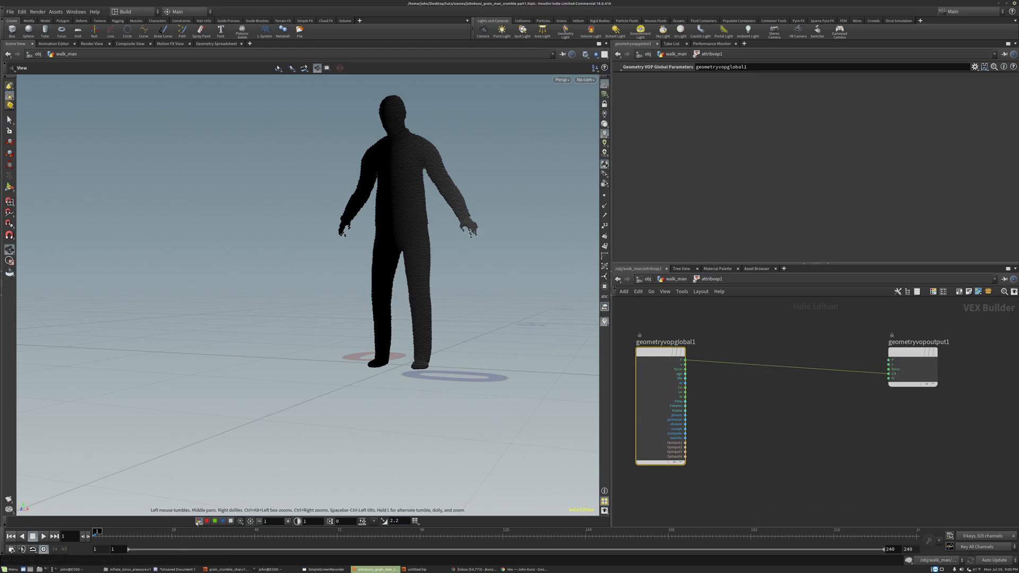
{"action": "scroll", "coordinate": [828, 409], "scroll_direction": "down", "scroll_amount": 2}
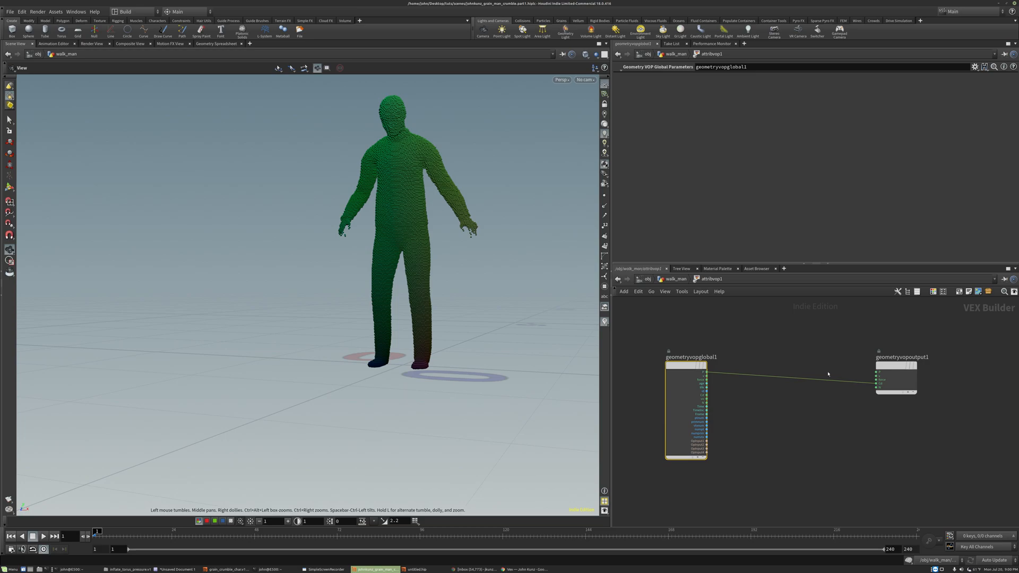
{"action": "scroll", "coordinate": [790, 389], "scroll_direction": "up", "scroll_amount": 3}
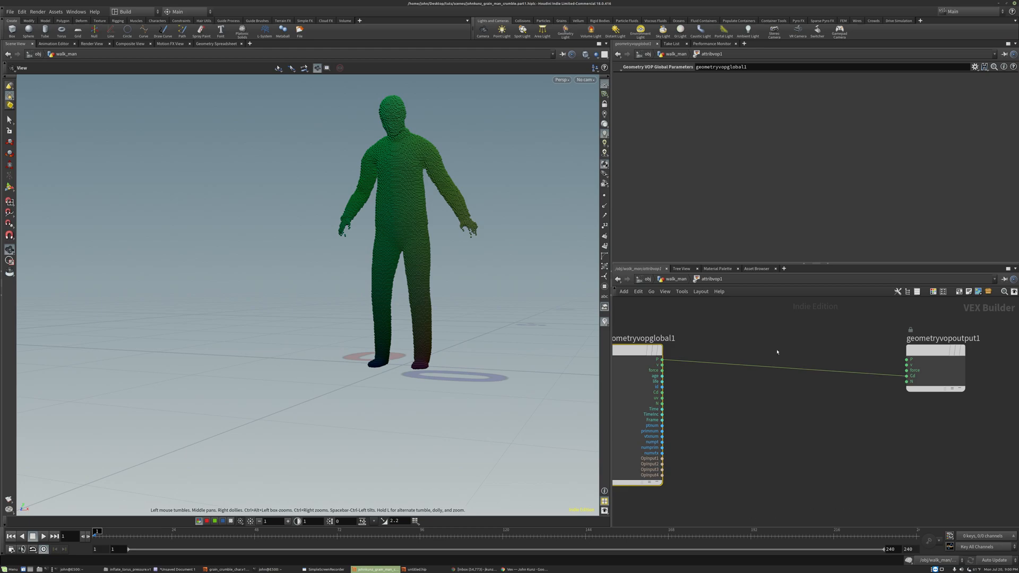
{"action": "middle_click_drag", "start_coordinate": [465, 241], "coordinate": [437, 251]}
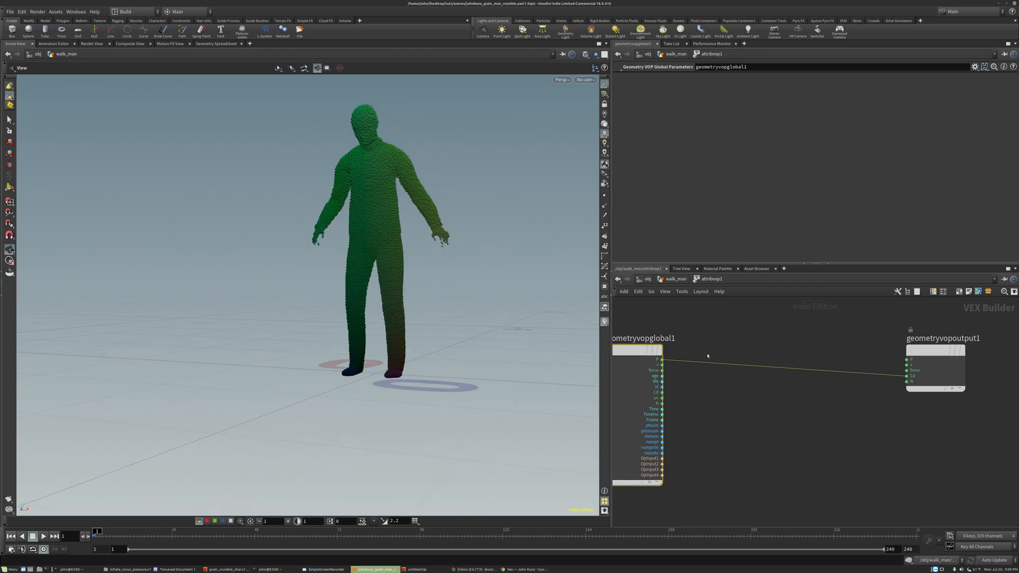
{"action": "scroll", "coordinate": [767, 366], "scroll_direction": "down", "scroll_amount": 2}
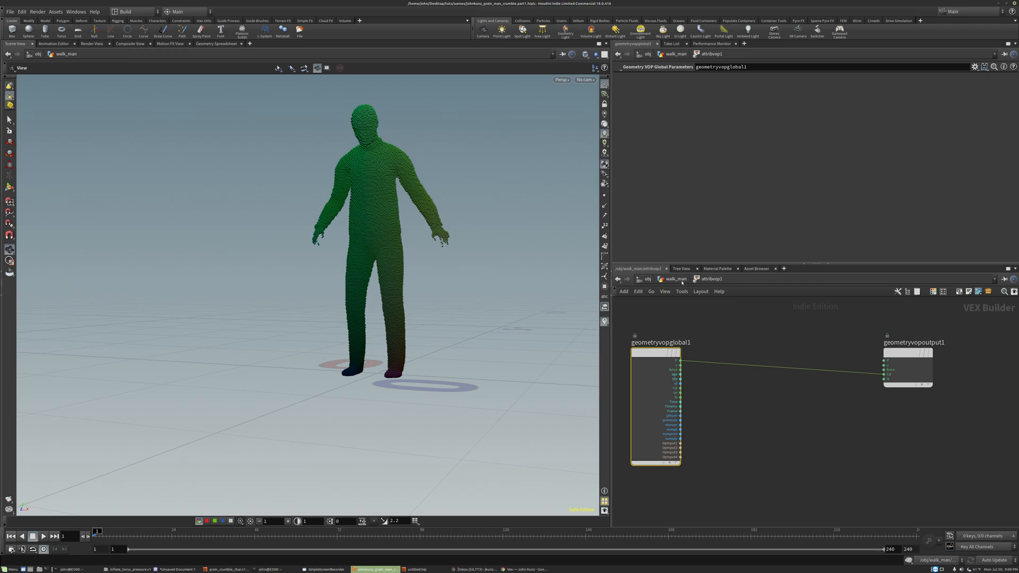
{"action": "left_click", "coordinate": [676, 279]}
{"action": "mouse_move", "coordinate": [694, 368]}
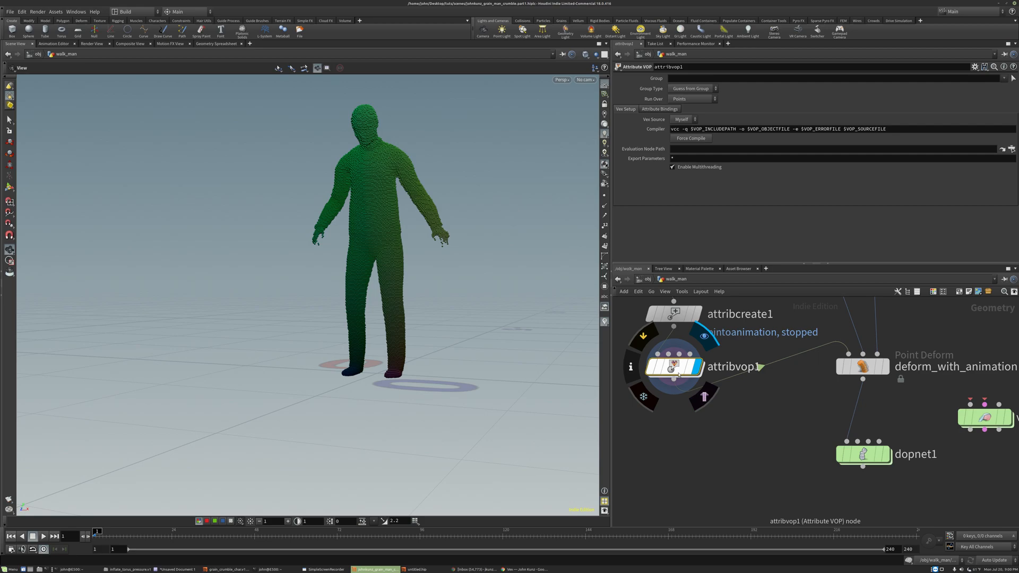
{"action": "double_click", "coordinate": [678, 373]}
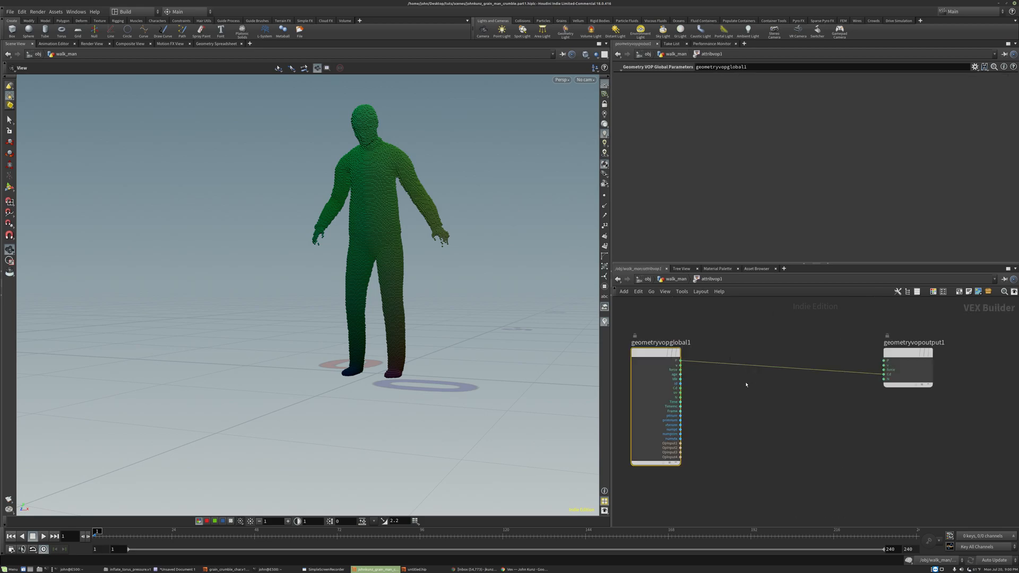
{"action": "key", "text": "Tab"}
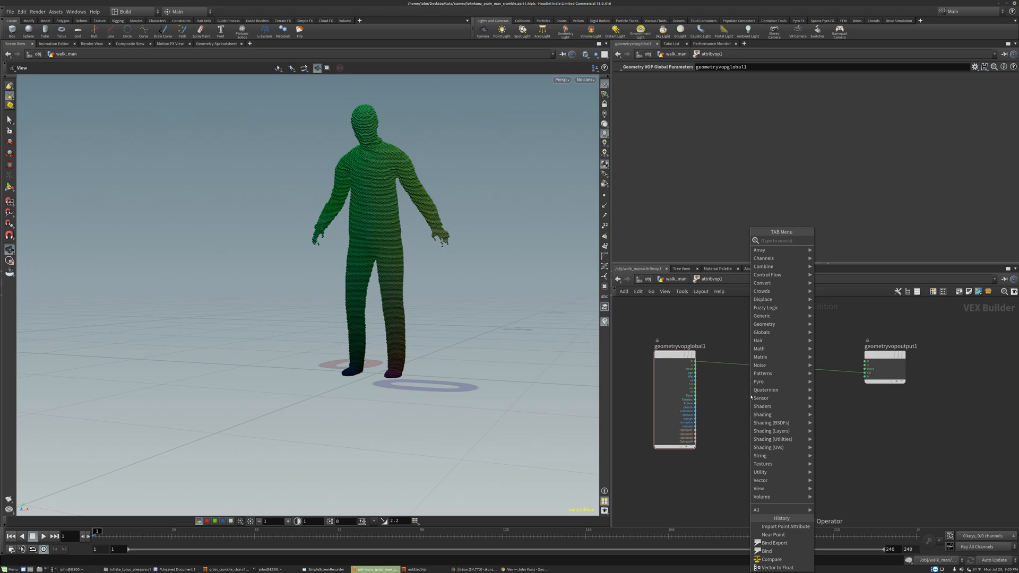
{"action": "type", "text": "v"}
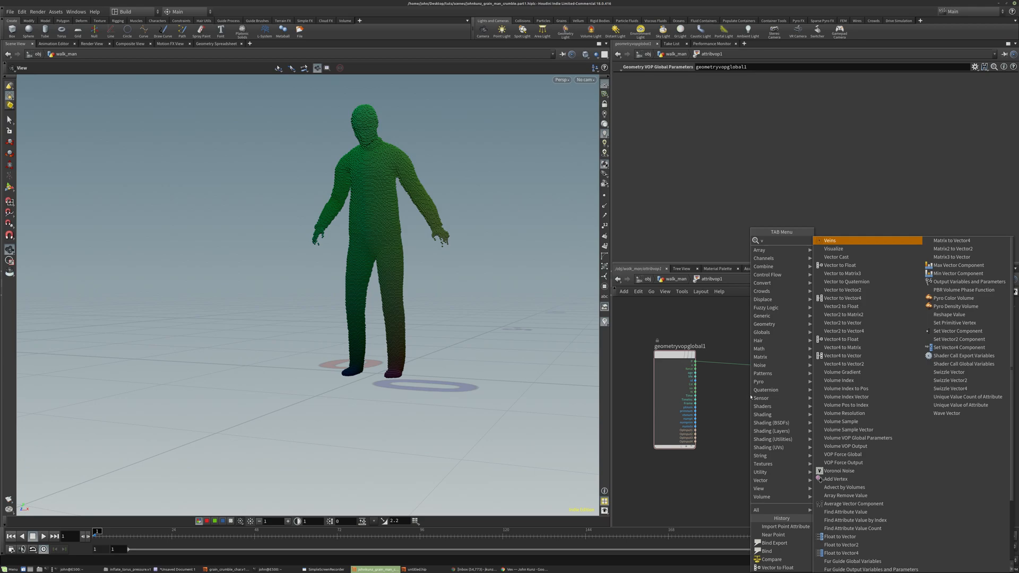
{"action": "key", "text": "Escape"}
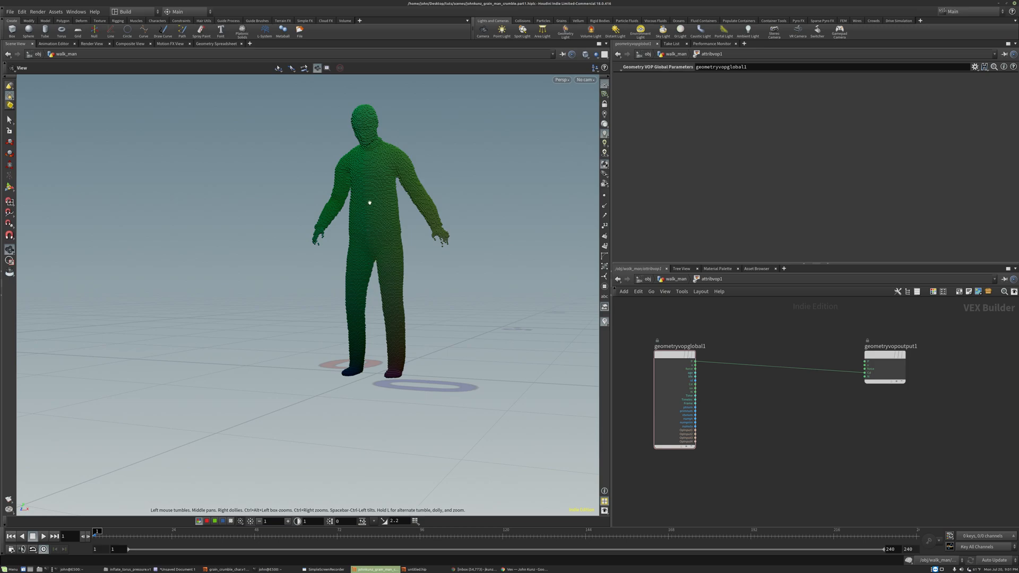
Add a Relative to Bounding Box node between the global parameters and the geometry output
{"action": "left_click_drag", "start_coordinate": [373, 157], "coordinate": [376, 212]}
{"action": "key", "text": "Tab"}
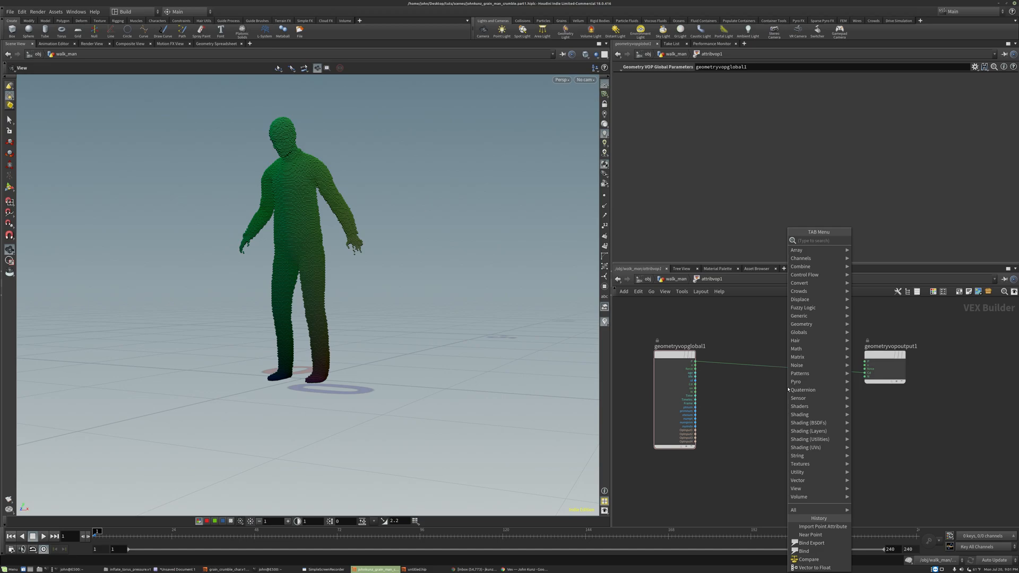
{"action": "type", "text": "rela"}
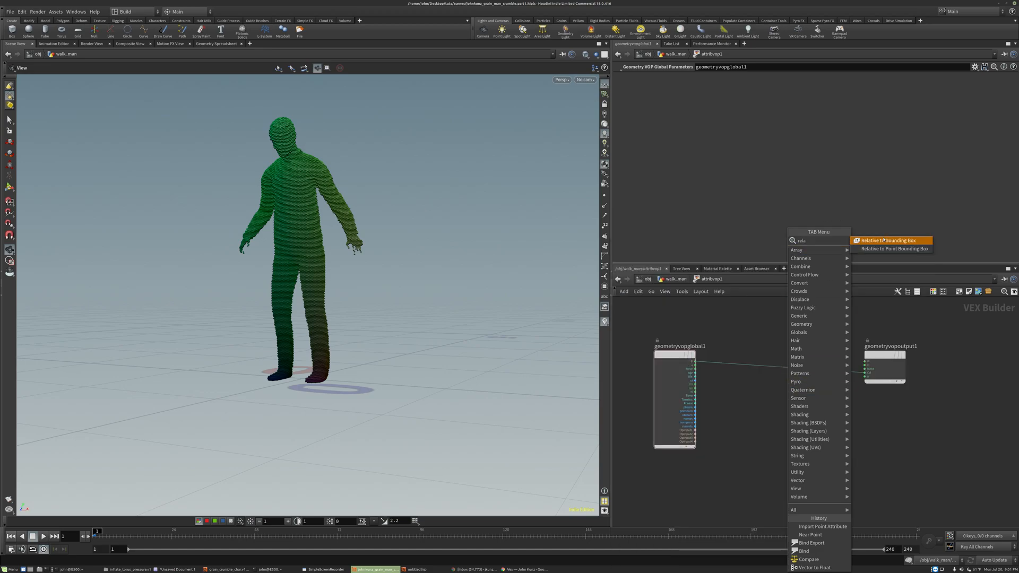
{"action": "key", "text": "Return"}
{"action": "left_click", "coordinate": [750, 383]}
{"action": "scroll", "coordinate": [746, 385], "scroll_direction": "up", "scroll_amount": 2}
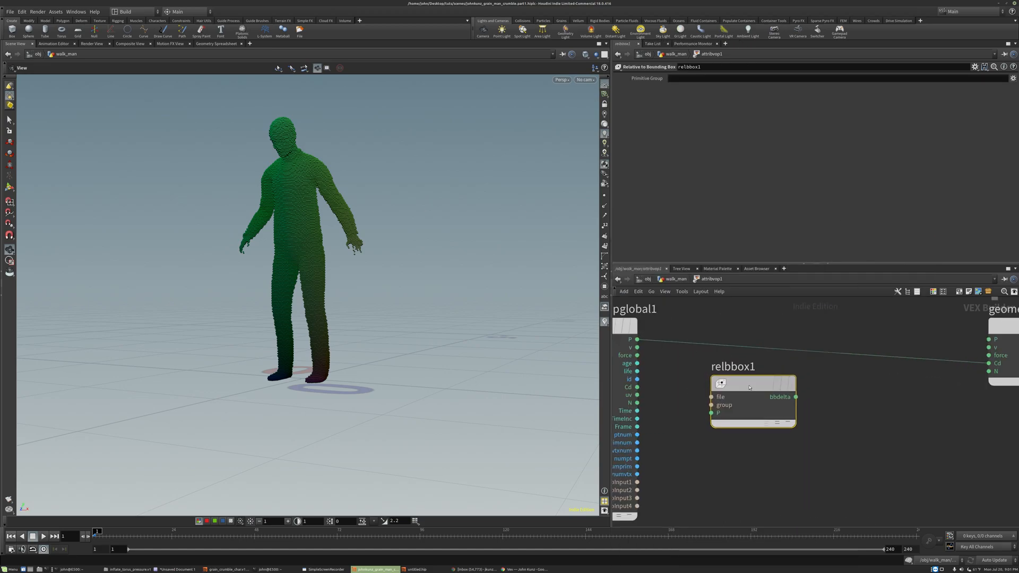
Wire OpInput1 to the file input of relbbox1 and the global P to its P input
{"action": "scroll", "coordinate": [739, 387], "scroll_direction": "up", "scroll_amount": 2}
{"action": "left_click_drag", "start_coordinate": [735, 378], "coordinate": [659, 459]}
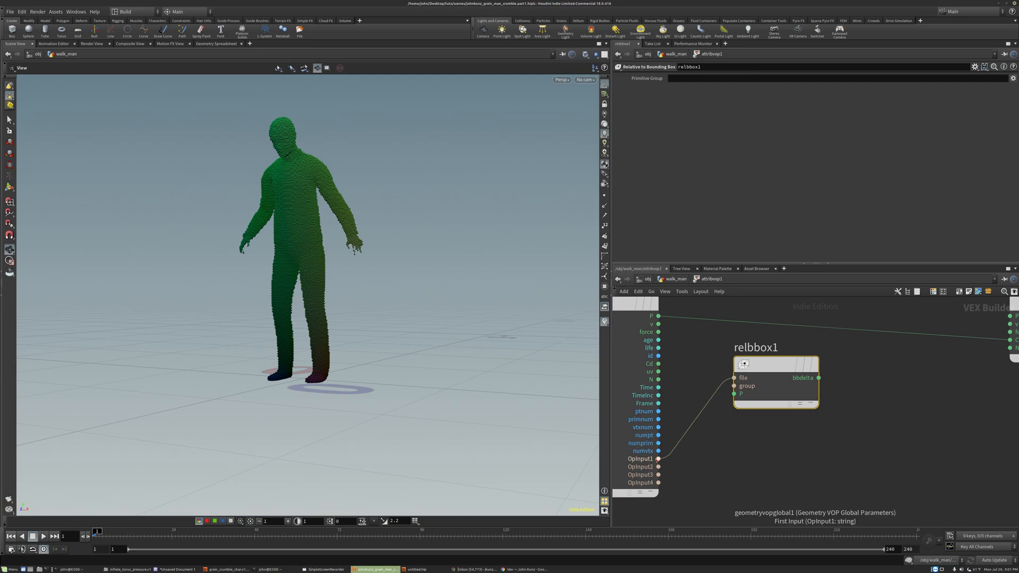
{"action": "left_click_drag", "start_coordinate": [734, 394], "coordinate": [660, 316]}
{"action": "scroll", "coordinate": [670, 316], "scroll_direction": "down", "scroll_amount": 1}
{"action": "scroll", "coordinate": [740, 358], "scroll_direction": "up", "scroll_amount": 1}
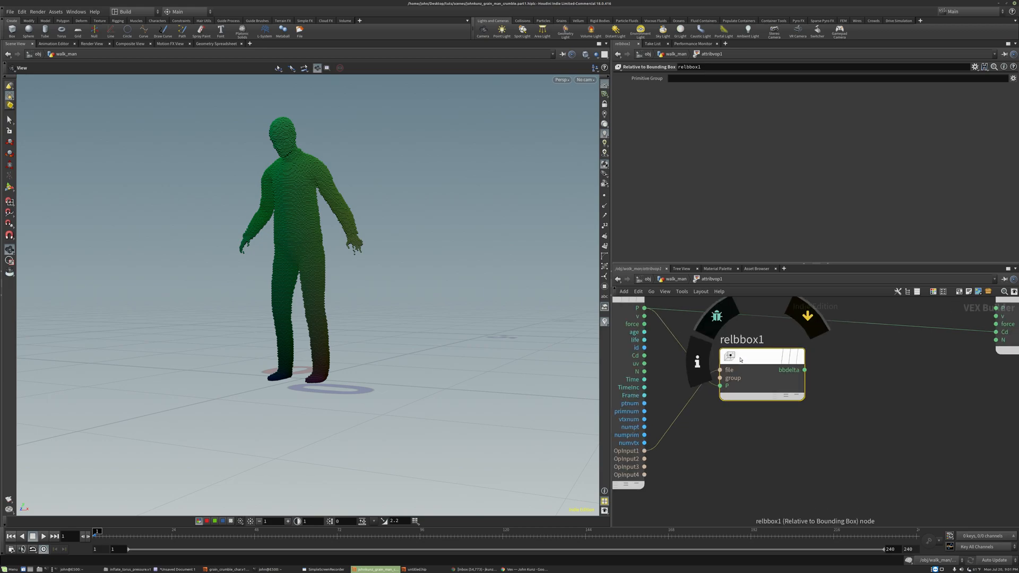
Wire the bbdelta output of relbbox1 to Cd on geometryvopoutput1, replacing the direct P connection
{"action": "scroll", "coordinate": [740, 359], "scroll_direction": "down", "scroll_amount": 1}
{"action": "middle_click_drag", "start_coordinate": [720, 372], "coordinate": [669, 397]}
{"action": "left_click", "coordinate": [741, 393]}
{"action": "left_click", "coordinate": [899, 362]}
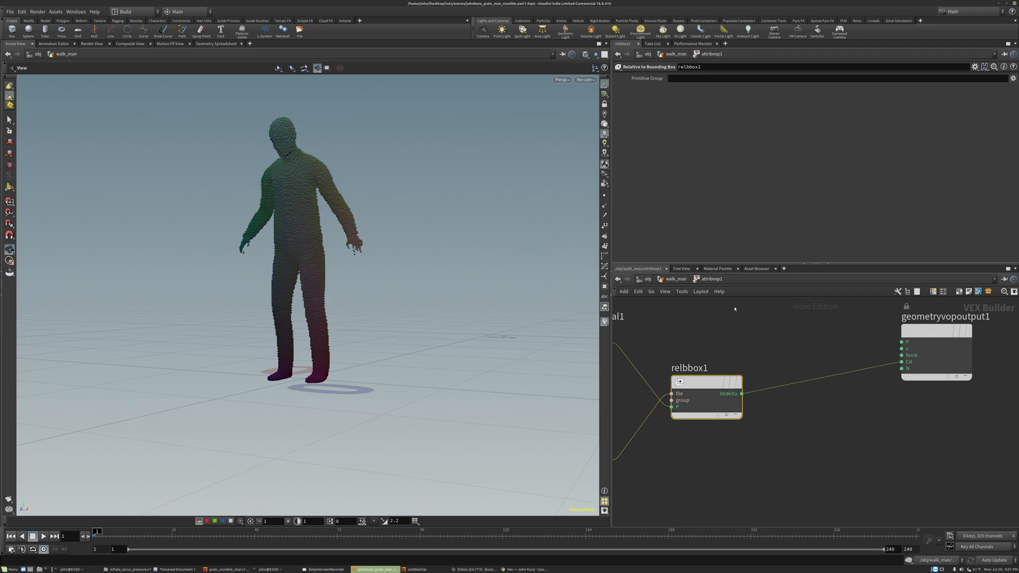
View only the green channel in the viewport to examine the vertical bounding-box gradient on the man
{"action": "left_click_drag", "start_coordinate": [384, 216], "coordinate": [389, 216]}
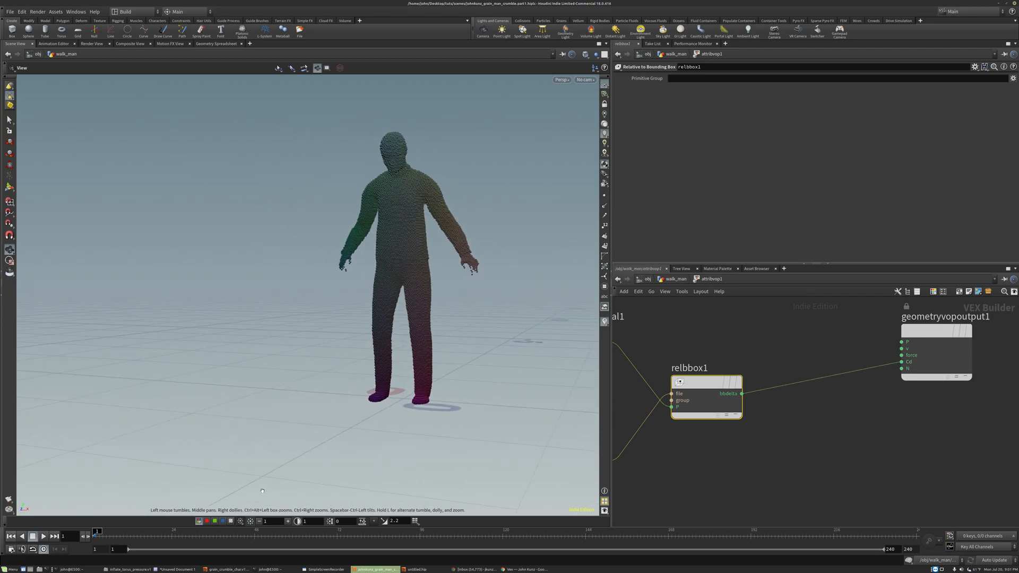
{"action": "left_click", "coordinate": [214, 521]}
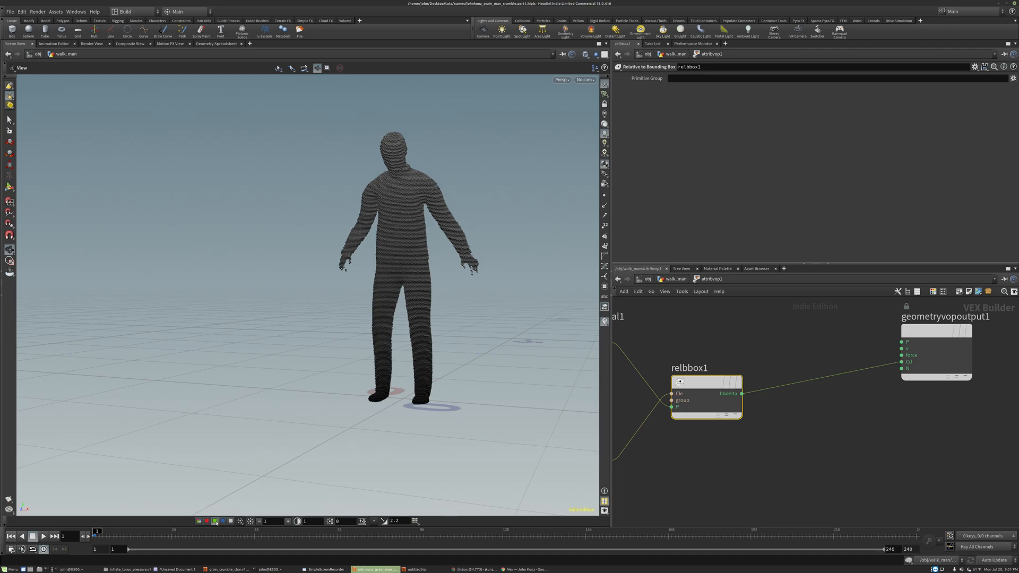
{"action": "scroll", "coordinate": [806, 346], "scroll_direction": "down", "scroll_amount": 1}
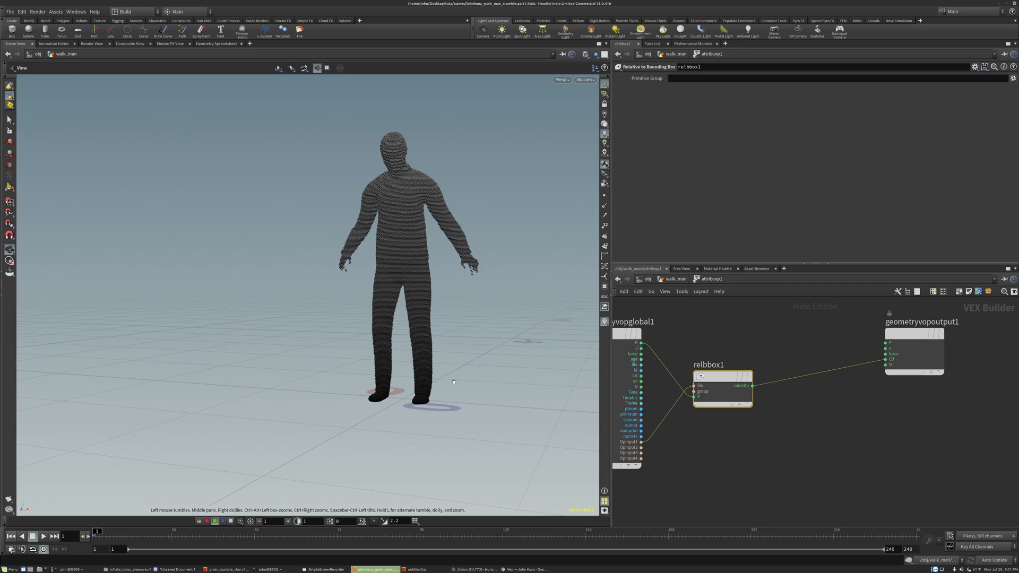
{"action": "scroll", "coordinate": [666, 366], "scroll_direction": "up", "scroll_amount": 2}
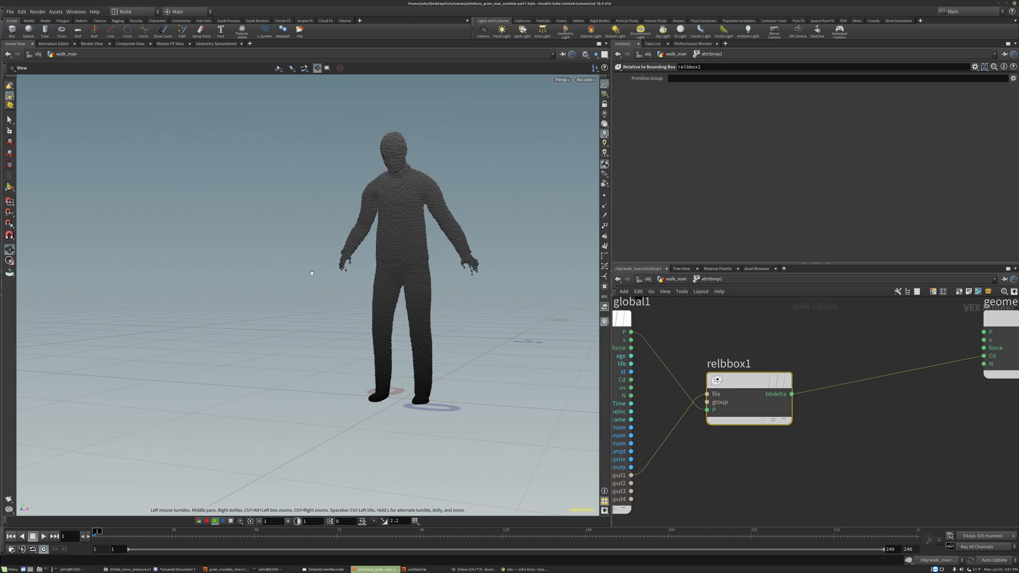
Insert a Vector to Float node on the wire between relbbox1's bbdelta output and the geometry output's Cd
{"action": "scroll", "coordinate": [796, 398], "scroll_direction": "down", "scroll_amount": 3}
{"action": "left_click_drag", "start_coordinate": [888, 331], "coordinate": [956, 364]}
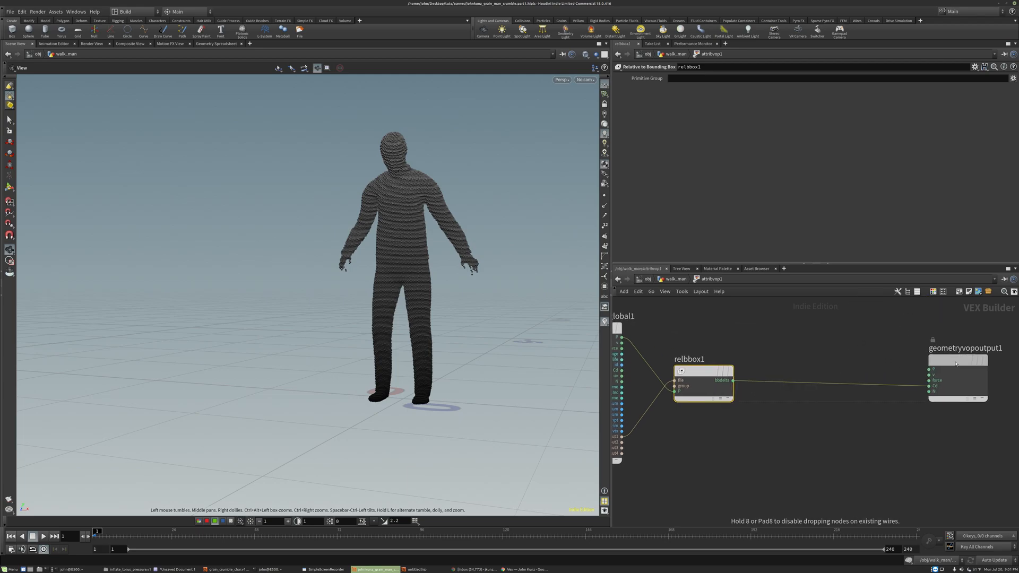
{"action": "key", "text": "Tab"}
{"action": "type", "text": "vec"}
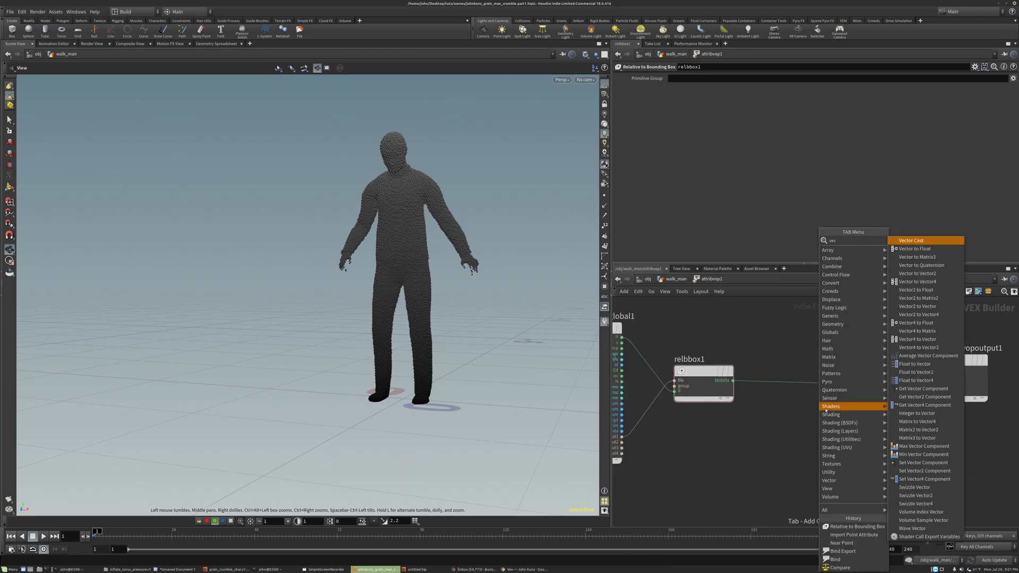
{"action": "left_click", "coordinate": [911, 250]}
{"action": "left_click", "coordinate": [804, 383]}
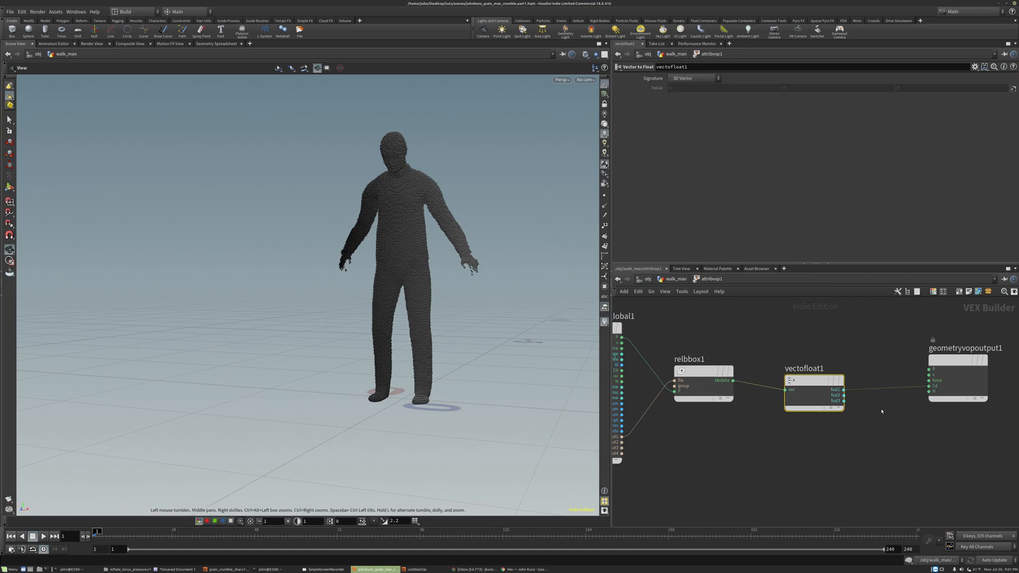
Wire the fval2 output of vectofloat1 to Cd on geometryvopoutput1, replacing the fval1 connection
{"action": "scroll", "coordinate": [875, 411], "scroll_direction": "up", "scroll_amount": 3}
{"action": "mouse_move", "coordinate": [781, 348]}
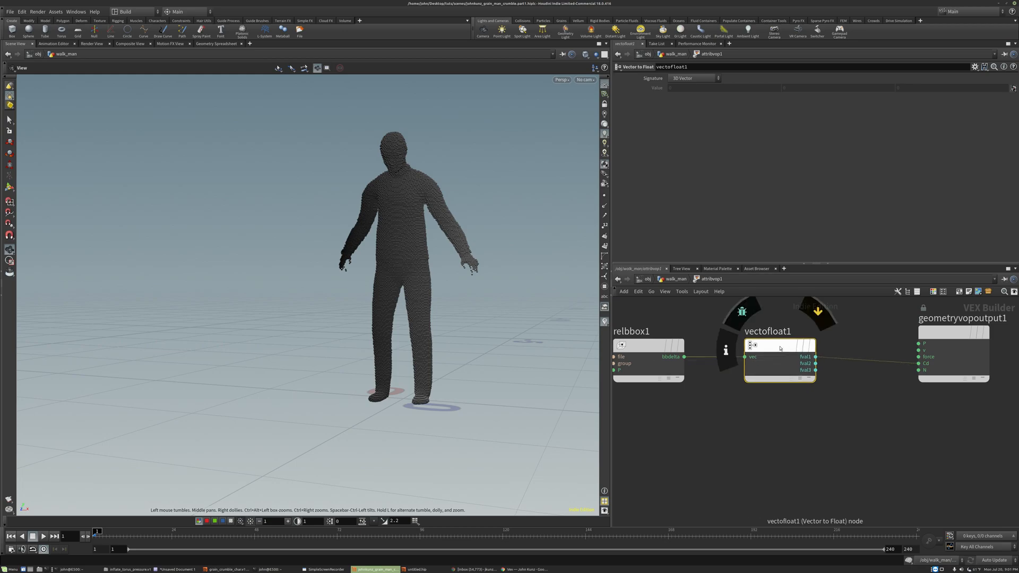
{"action": "scroll", "coordinate": [780, 348], "scroll_direction": "down", "scroll_amount": 2}
{"action": "scroll", "coordinate": [796, 343], "scroll_direction": "up", "scroll_amount": 1}
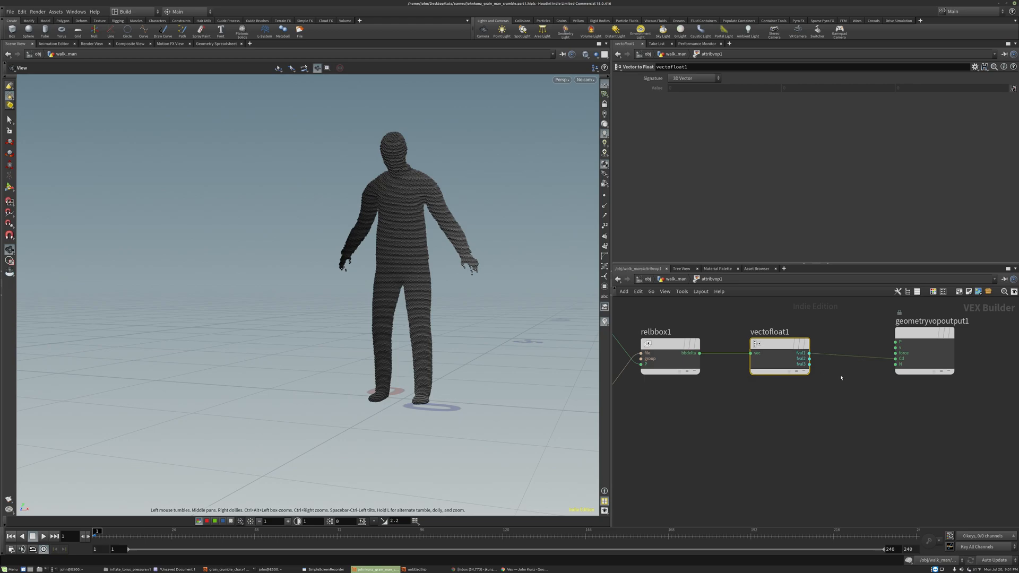
{"action": "scroll", "coordinate": [875, 366], "scroll_direction": "up", "scroll_amount": 2}
{"action": "left_click", "coordinate": [895, 361]}
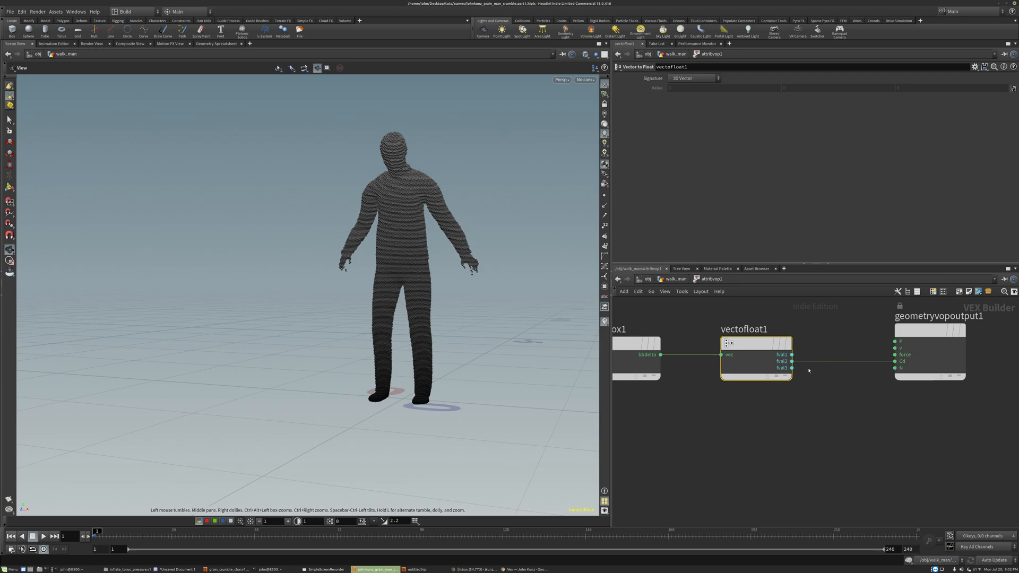
{"action": "scroll", "coordinate": [803, 359], "scroll_direction": "down", "scroll_amount": 2}
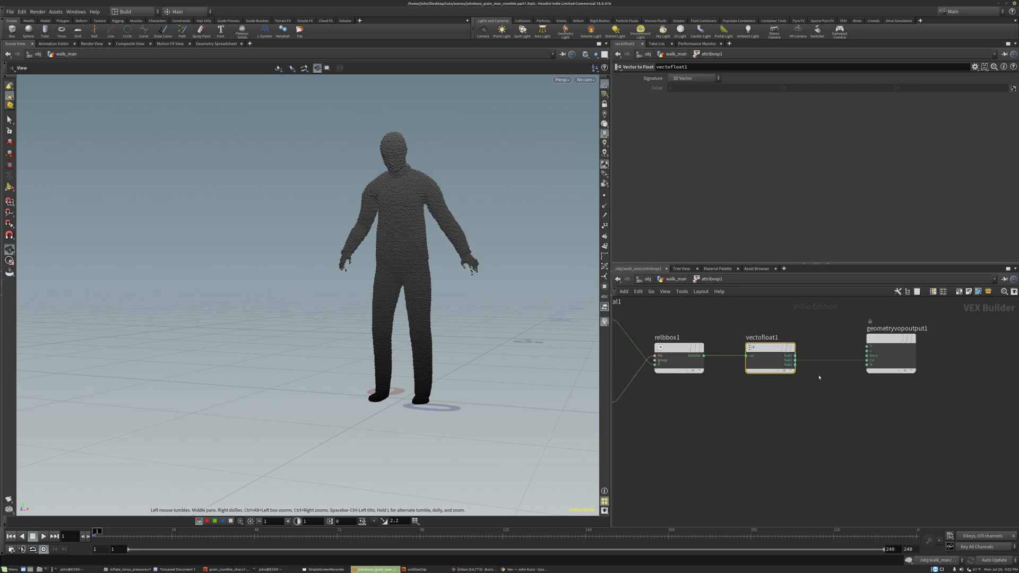
{"action": "scroll", "coordinate": [794, 361], "scroll_direction": "up", "scroll_amount": 2}
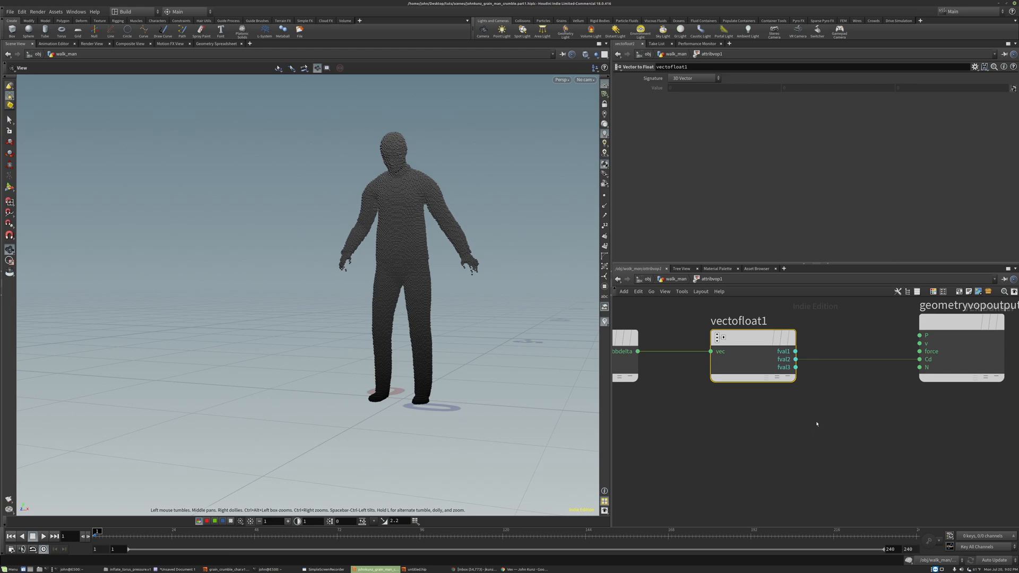
Add a Compare node and insert it on the wire between fval2 of vectofloat1 and Cd
{"action": "scroll", "coordinate": [817, 424], "scroll_direction": "down", "scroll_amount": 3}
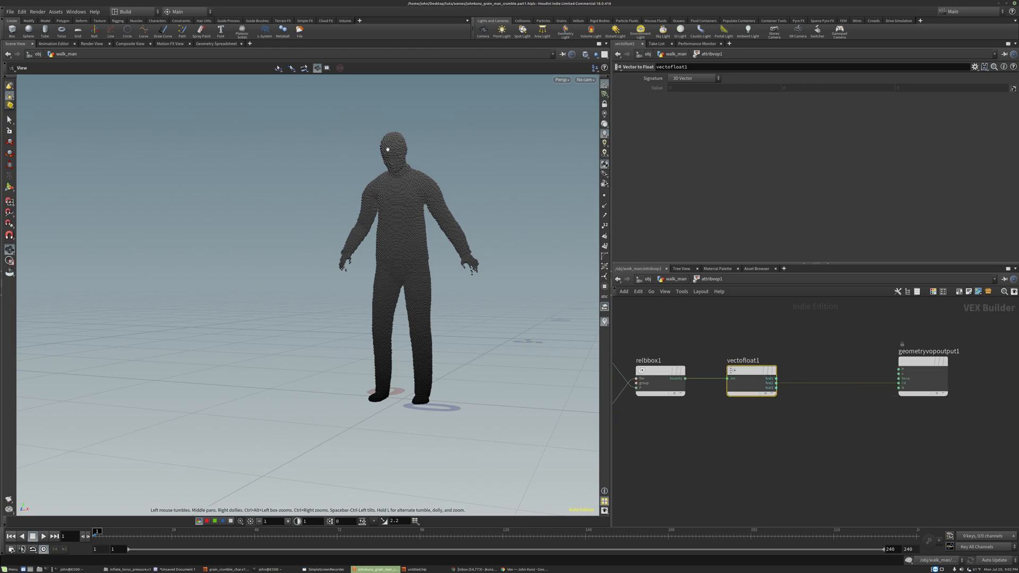
{"action": "key", "text": "Tab"}
{"action": "type", "text": "comp"}
{"action": "key", "text": "Return"}
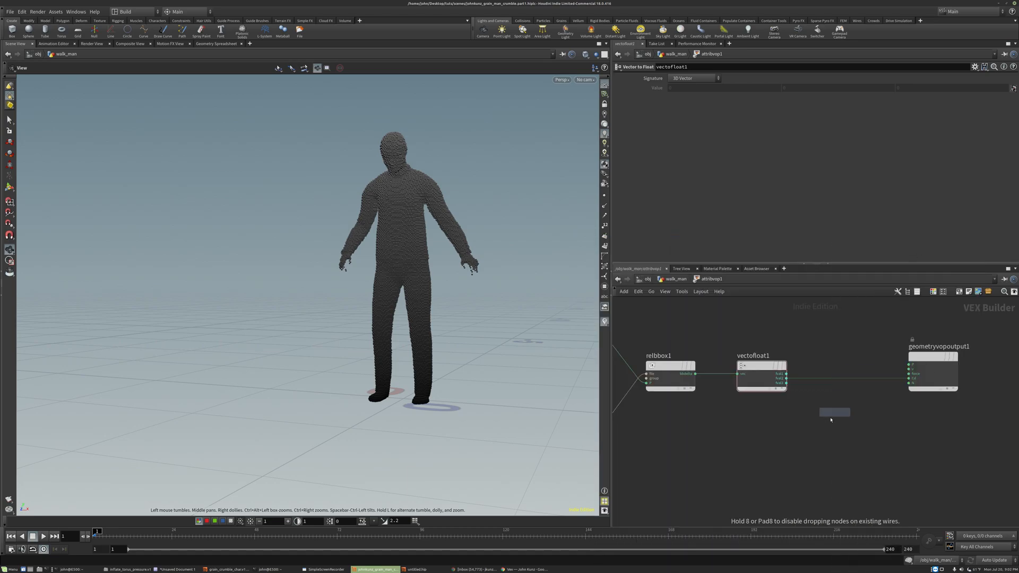
{"action": "left_click", "coordinate": [827, 424]}
{"action": "scroll", "coordinate": [828, 424], "scroll_direction": "up", "scroll_amount": 3}
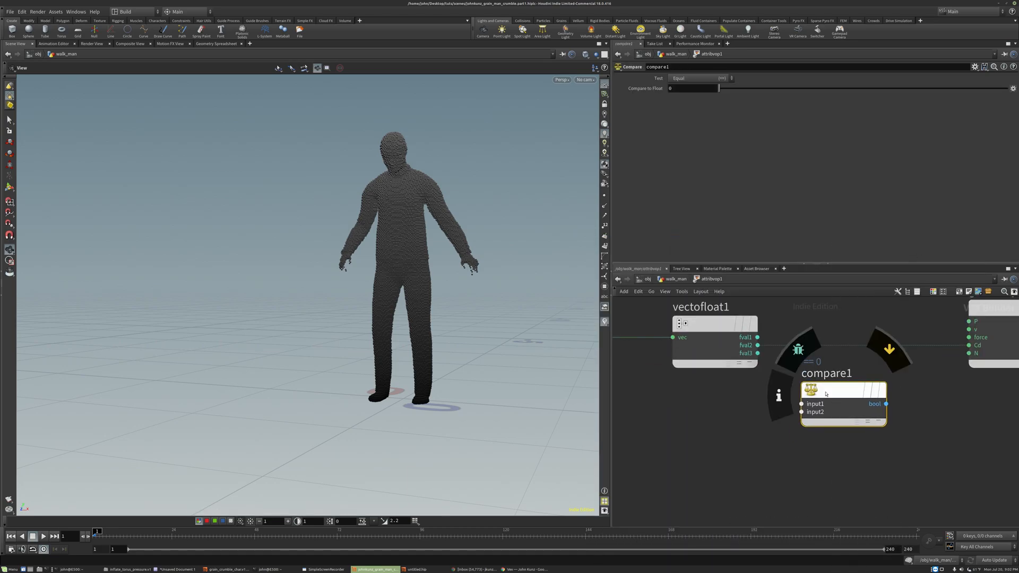
{"action": "left_click_drag", "start_coordinate": [829, 390], "coordinate": [852, 334]}
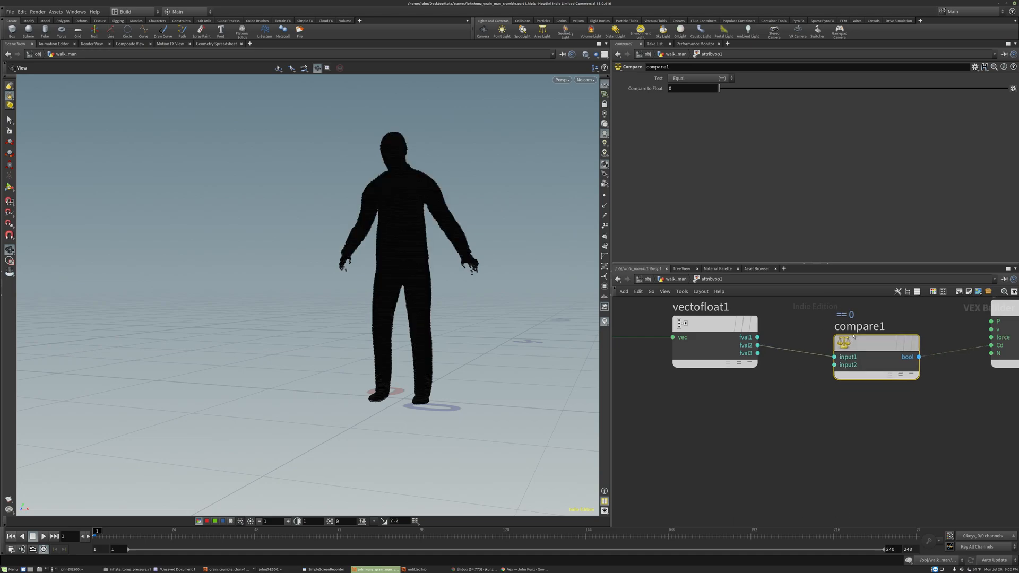
Try the Greater Than test on compare1 while raising its comparison value to about 0.44
{"action": "scroll", "coordinate": [852, 335], "scroll_direction": "down", "scroll_amount": 2}
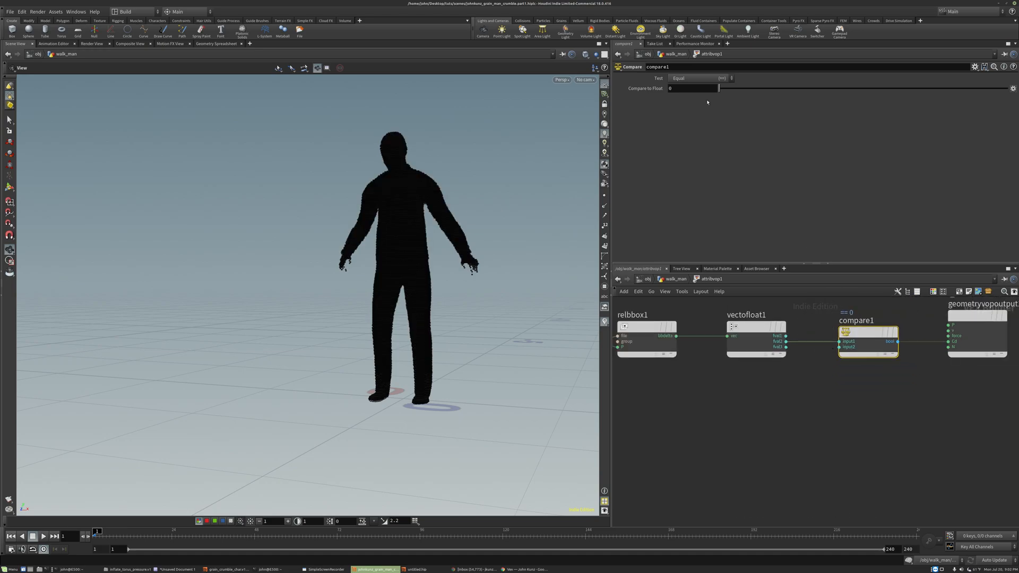
{"action": "left_click", "coordinate": [697, 78]}
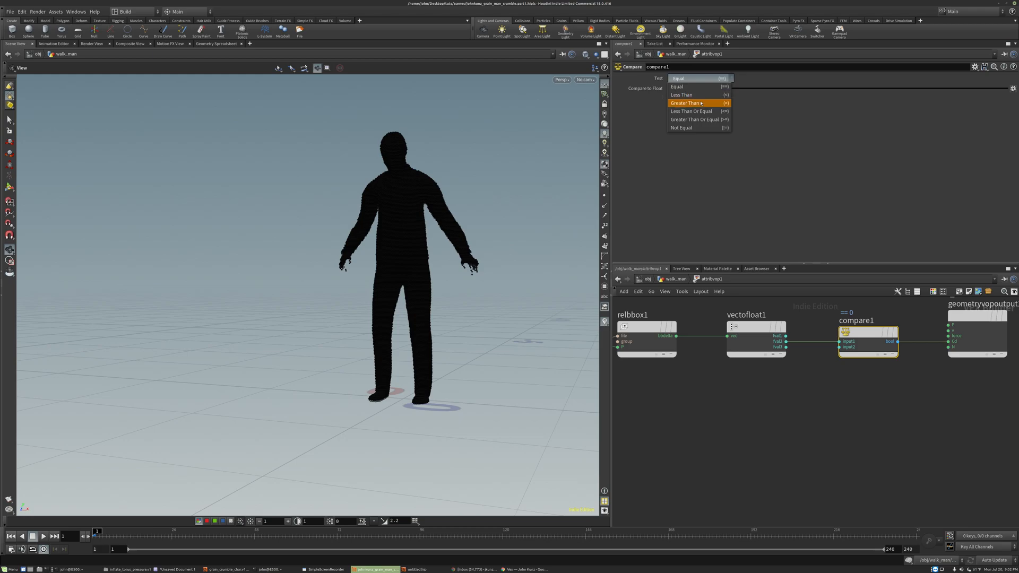
{"action": "left_click", "coordinate": [701, 103]}
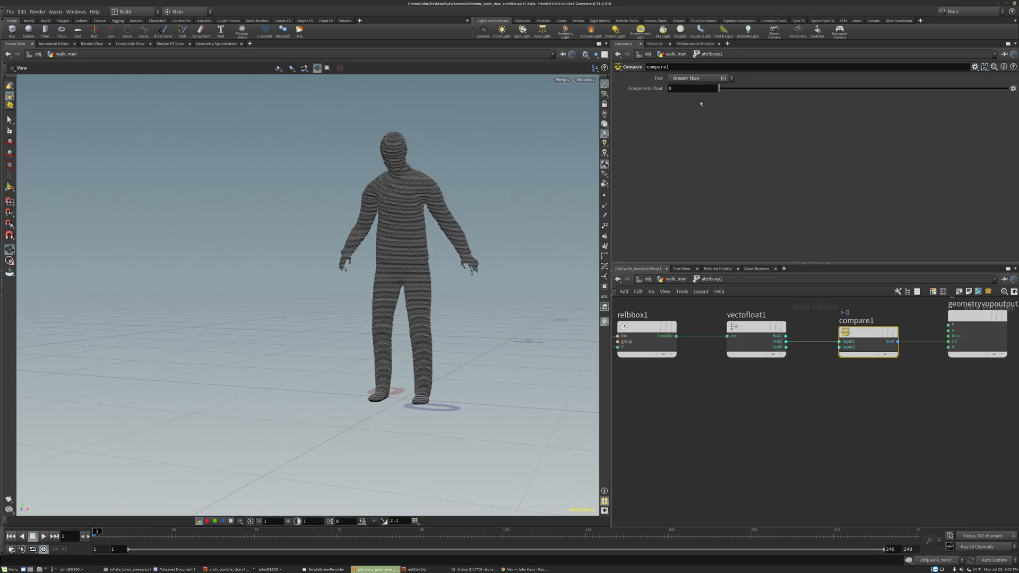
{"action": "left_click_drag", "start_coordinate": [743, 88], "coordinate": [830, 89]}
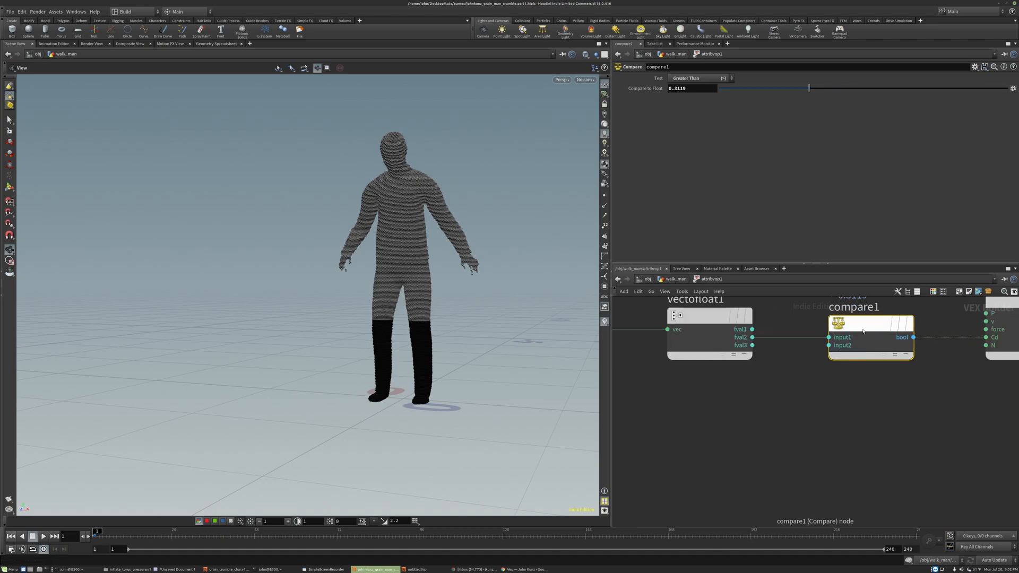
{"action": "scroll", "coordinate": [759, 371], "scroll_direction": "up", "scroll_amount": 2}
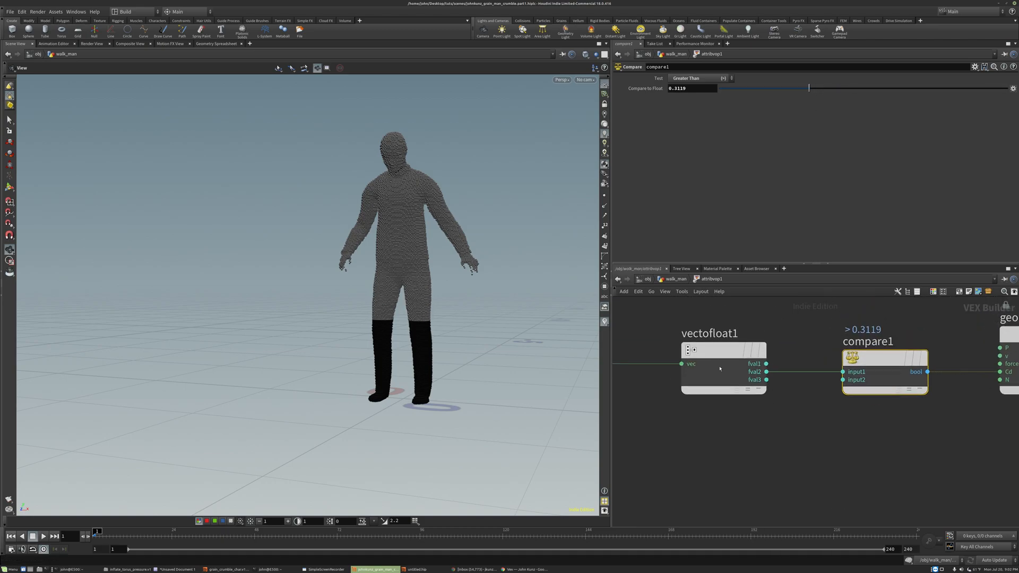
{"action": "mouse_move", "coordinate": [725, 90]}
{"action": "left_mouse_down"}
{"action": "mouse_move", "coordinate": [714, 90]}
{"action": "mouse_move", "coordinate": [737, 90]}
{"action": "left_mouse_up"}
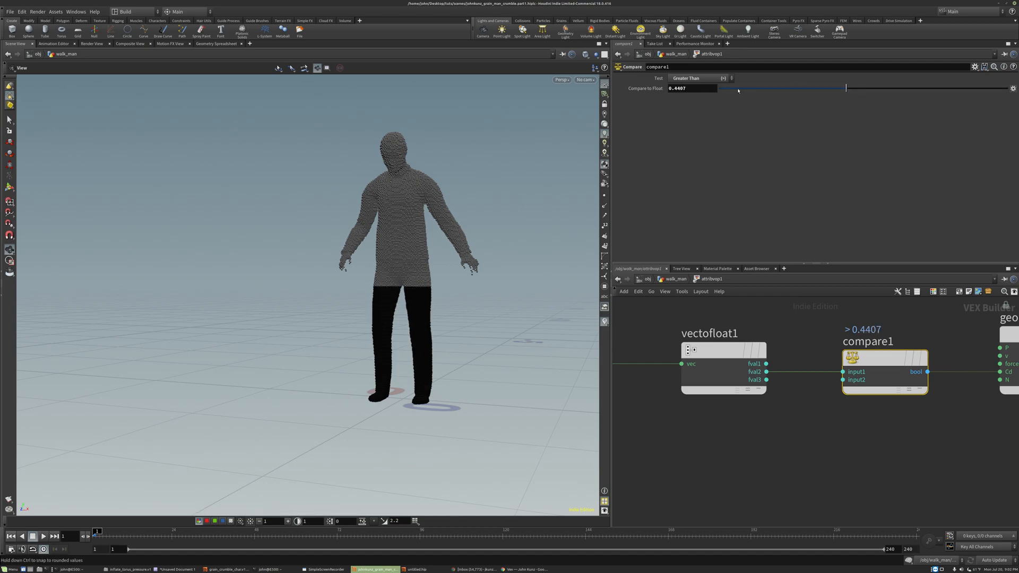
Set compare1's test to Less Than Or Equal and raise its comparison value to about 0.92
{"action": "left_click", "coordinate": [706, 78]}
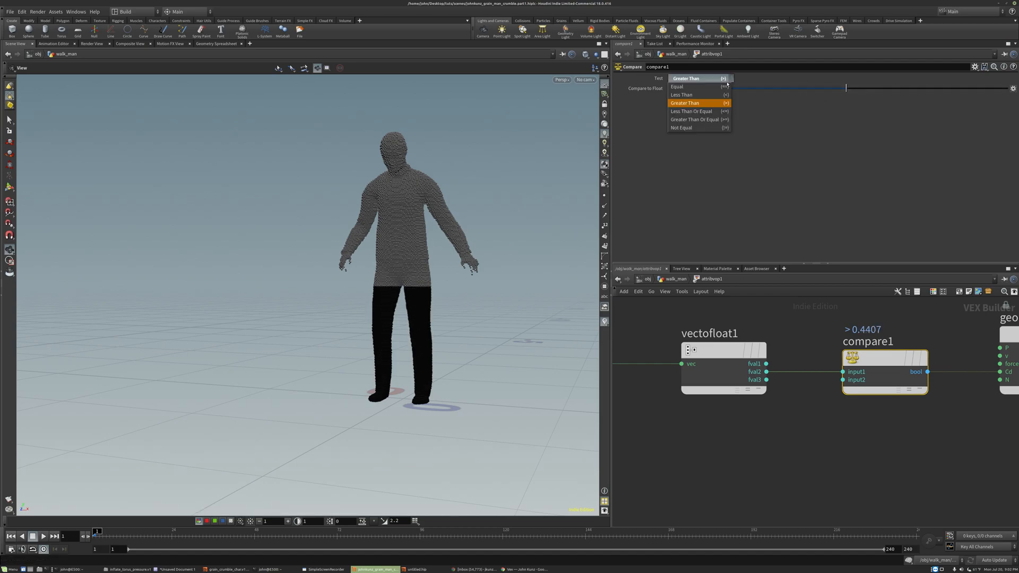
{"action": "left_click", "coordinate": [717, 112]}
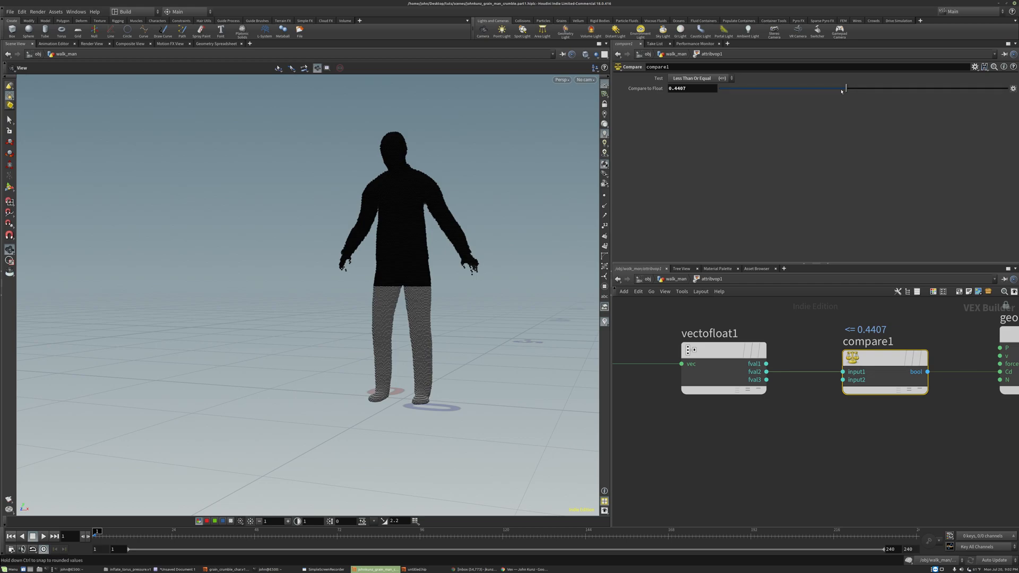
{"action": "left_click_drag", "start_coordinate": [846, 89], "coordinate": [956, 98]}
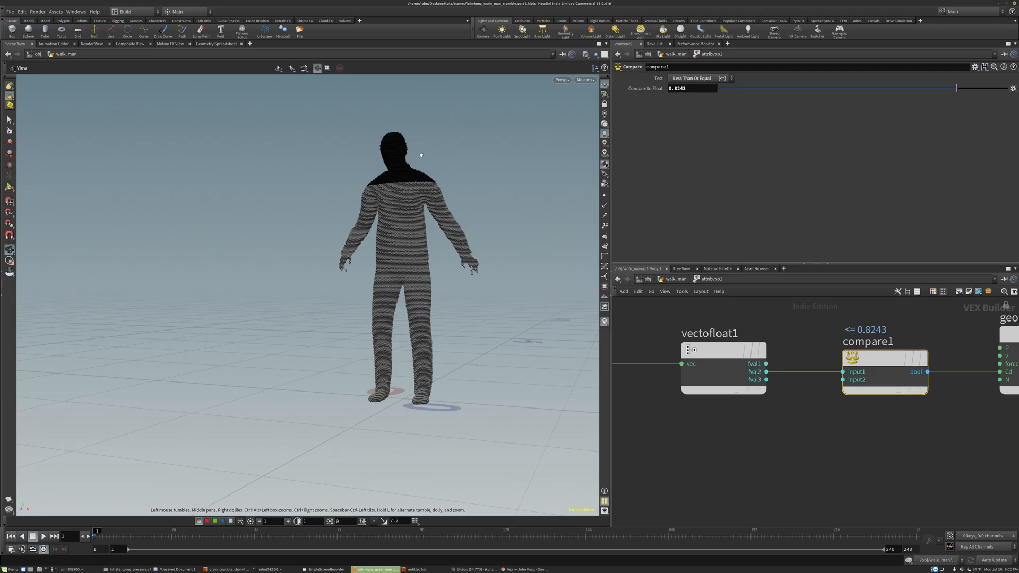
{"action": "left_click_drag", "start_coordinate": [956, 90], "coordinate": [990, 99]}
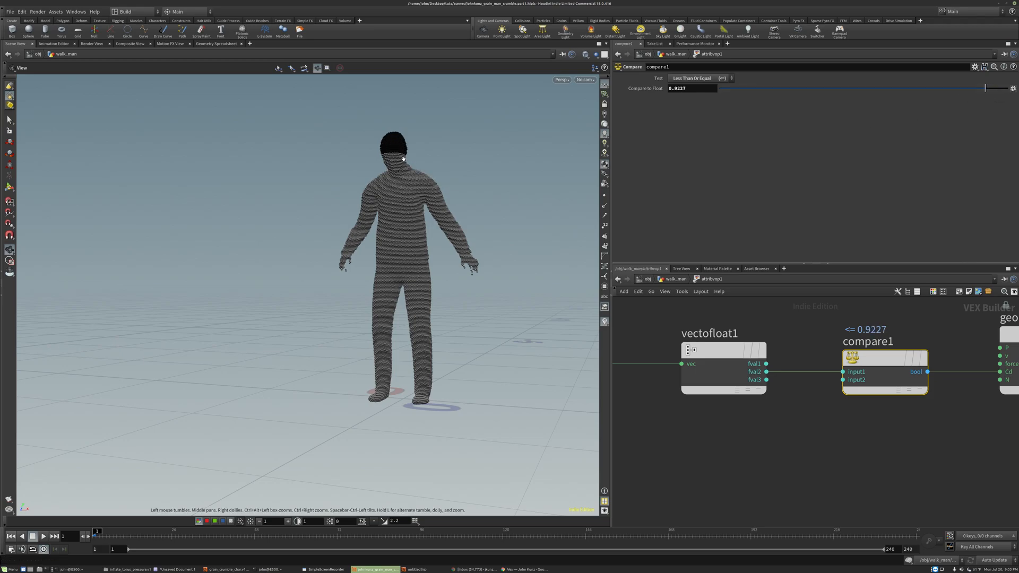
Sweep compare1's comparison value between about 0.96 and 0.75 to test how the cutoff travels over the man
{"action": "scroll", "coordinate": [798, 401], "scroll_direction": "down", "scroll_amount": 3}
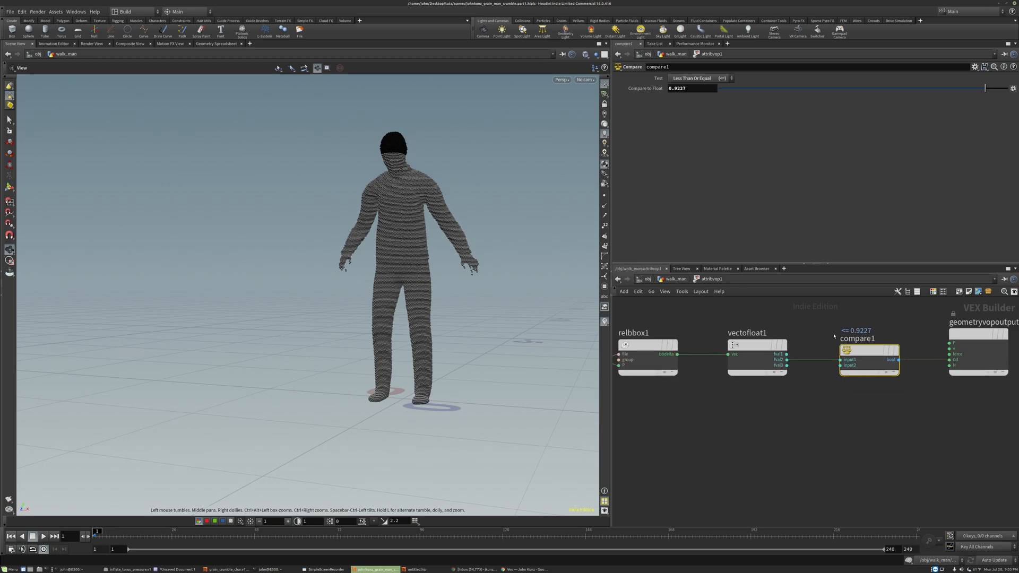
{"action": "left_click_drag", "start_coordinate": [982, 94], "coordinate": [1007, 94]}
{"action": "mouse_move", "coordinate": [431, 134]}
{"action": "left_mouse_down"}
{"action": "mouse_move", "coordinate": [407, 146]}
{"action": "mouse_move", "coordinate": [430, 143]}
{"action": "left_mouse_up"}
{"action": "scroll", "coordinate": [364, 228], "scroll_direction": "down", "scroll_amount": 3}
{"action": "left_click_drag", "start_coordinate": [364, 228], "coordinate": [543, 195]}
{"action": "mouse_move", "coordinate": [1007, 92]}
{"action": "left_mouse_down"}
{"action": "mouse_move", "coordinate": [930, 100]}
{"action": "mouse_move", "coordinate": [997, 99]}
{"action": "left_mouse_up"}
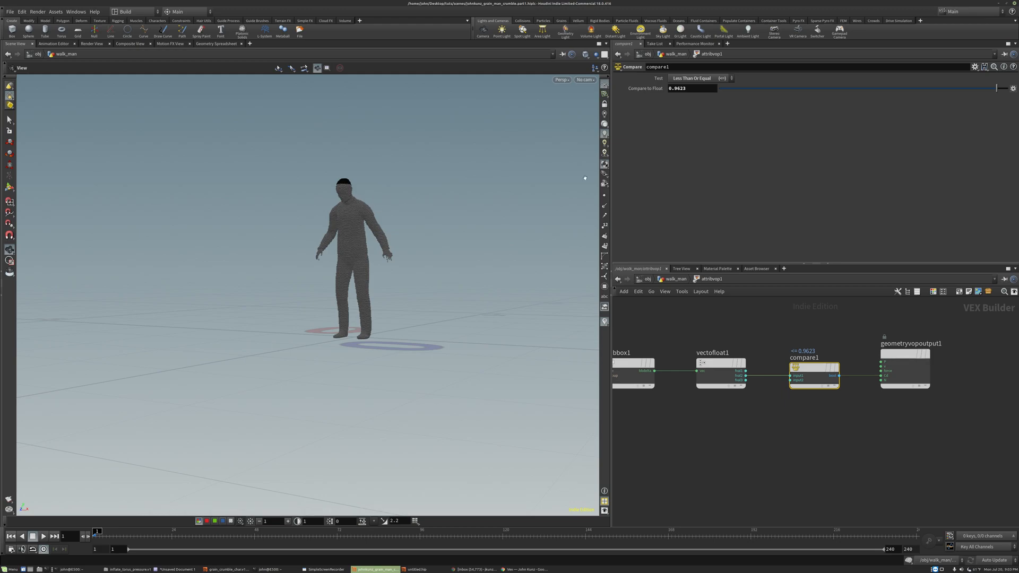
{"action": "left_click_drag", "start_coordinate": [996, 88], "coordinate": [960, 89]}
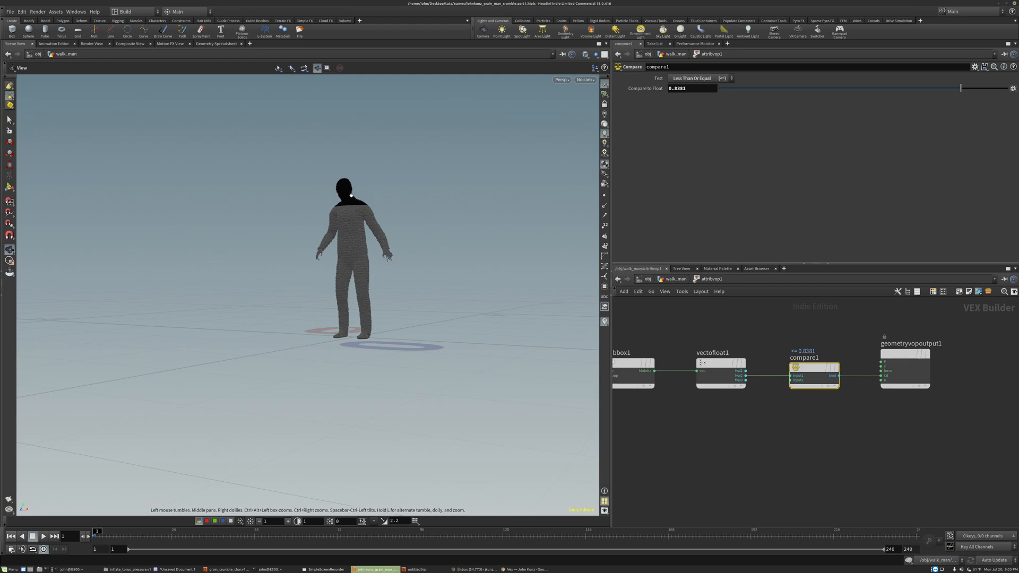
{"action": "left_click_drag", "start_coordinate": [961, 89], "coordinate": [1003, 88]}
{"action": "left_click", "coordinate": [705, 307]}
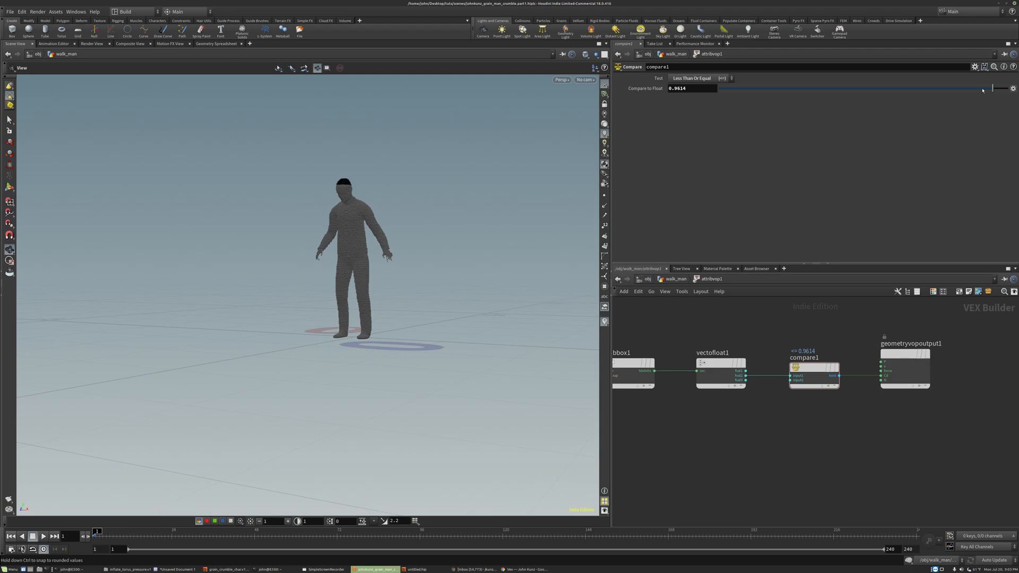
{"action": "left_click_drag", "start_coordinate": [1003, 88], "coordinate": [935, 88]}
Promote compare1's Compare to Float parameter to the Attribute VOP and return to the walk_man network
{"action": "scroll", "coordinate": [943, 419], "scroll_direction": "down", "scroll_amount": 3}
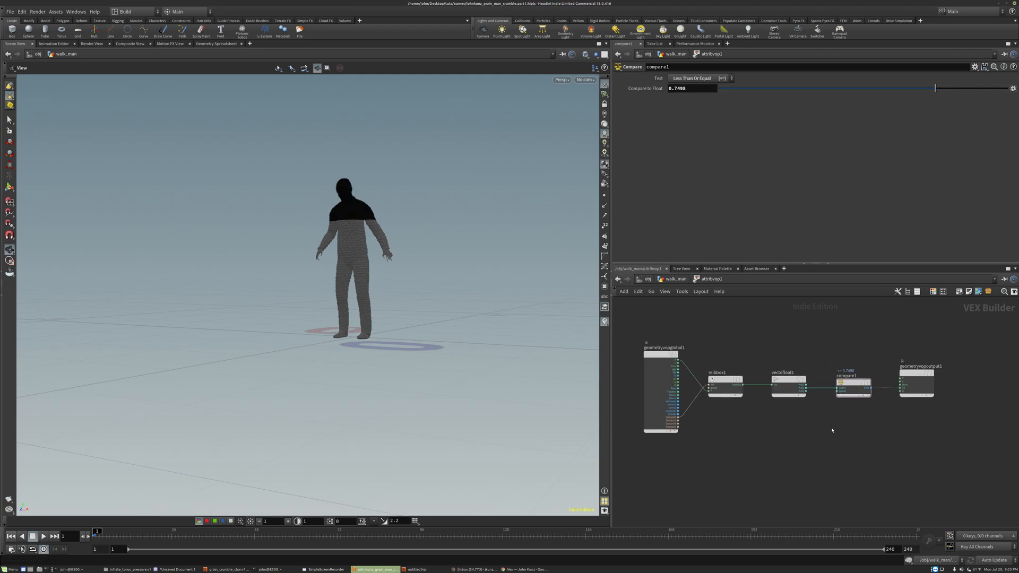
{"action": "left_click", "coordinate": [1013, 89]}
{"action": "left_click", "coordinate": [1006, 95]}
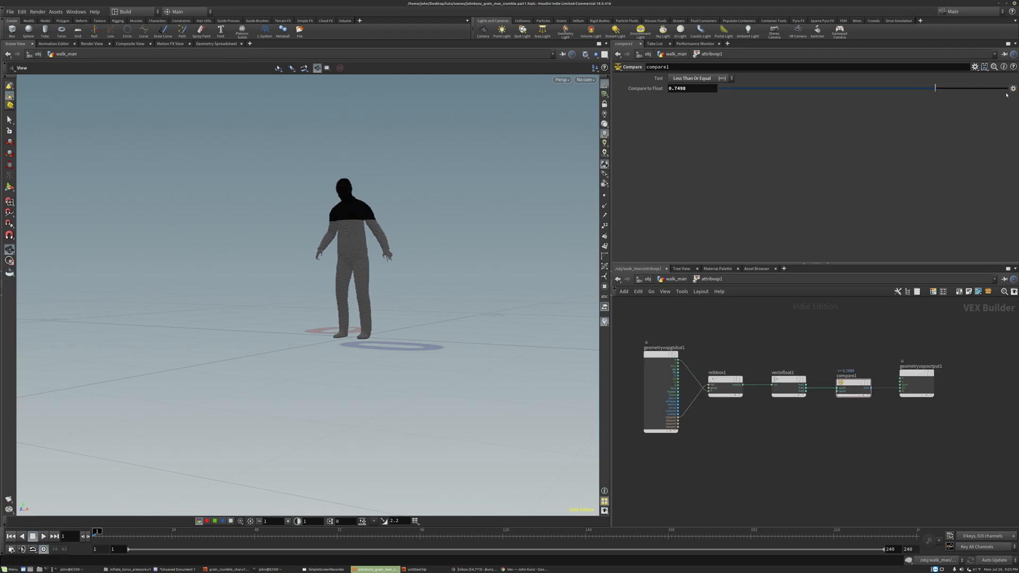
{"action": "left_click", "coordinate": [676, 54]}
Set the promoted Input 2 on attribvop1 to about 0.86 and keyframe it at frame 1
{"action": "left_click_drag", "start_coordinate": [956, 213], "coordinate": [1008, 219]}
{"action": "left_click_drag", "start_coordinate": [1016, 212], "coordinate": [975, 211]}
{"action": "scroll", "coordinate": [753, 396], "scroll_direction": "down", "scroll_amount": 3}
{"action": "middle_click_drag", "start_coordinate": [754, 395], "coordinate": [779, 387]}
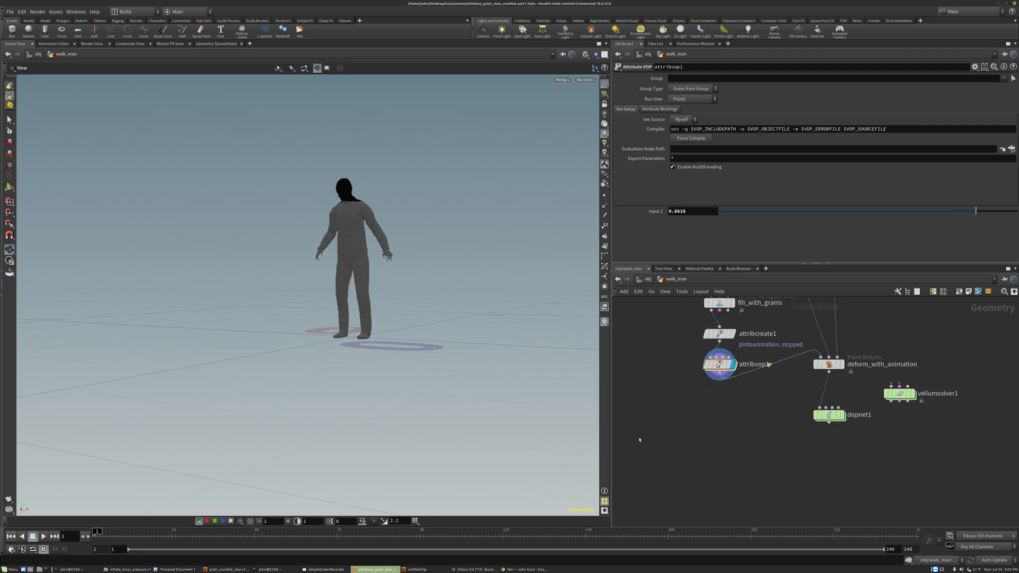
{"action": "left_click", "coordinate": [694, 210], "text": "alt"}
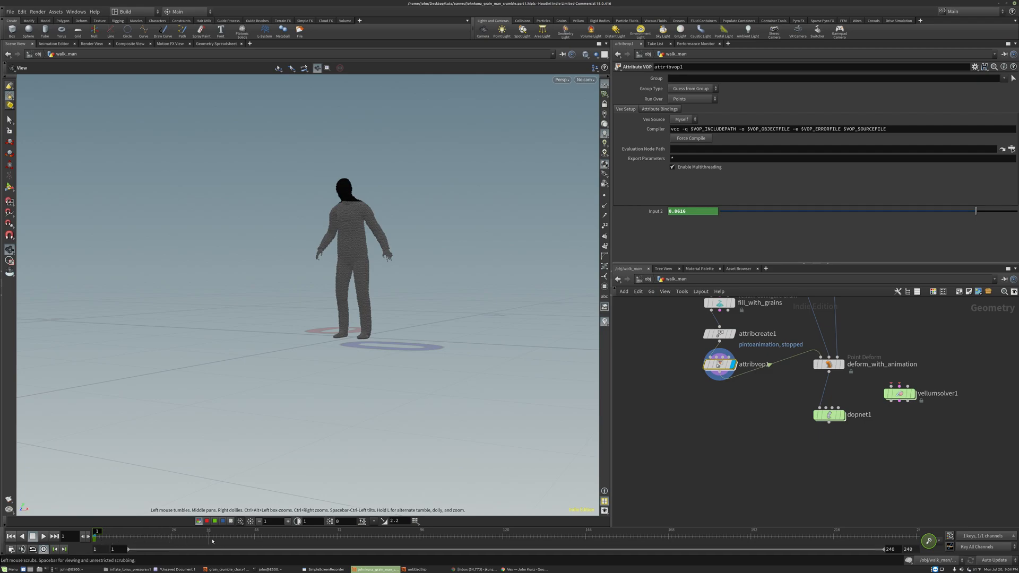
Keyframe Input 2 on attribvop1 at 0 on frame 72
{"action": "left_click", "coordinate": [338, 537]}
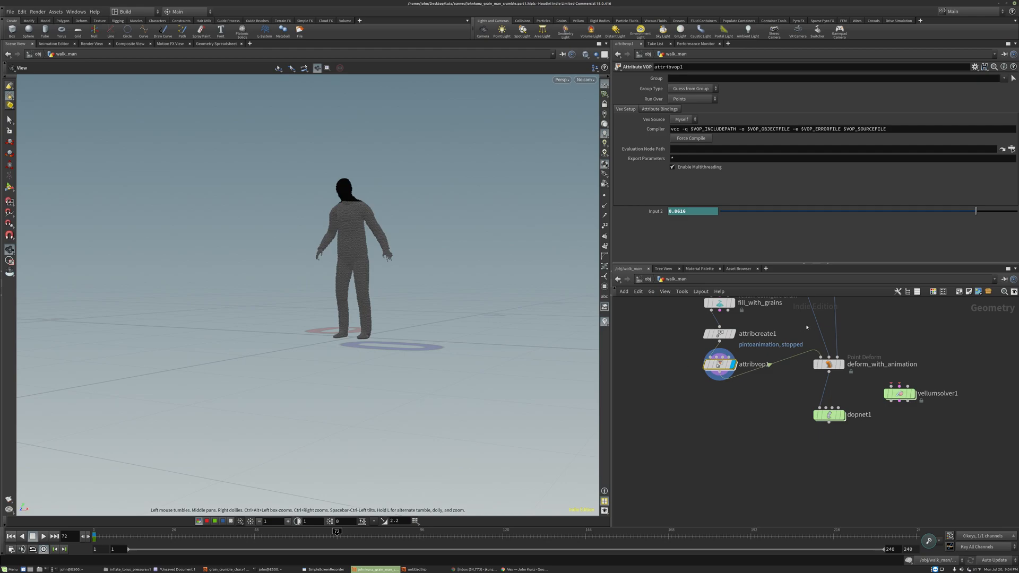
{"action": "left_click_drag", "start_coordinate": [810, 212], "coordinate": [703, 215]}
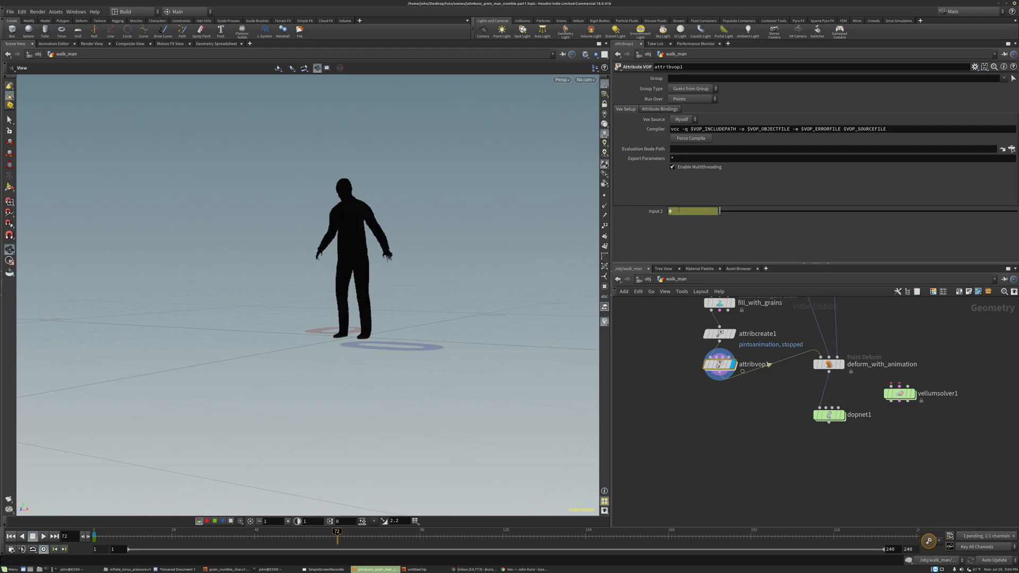
{"action": "left_click", "coordinate": [679, 210], "text": "alt"}
{"action": "left_click", "coordinate": [671, 337]}
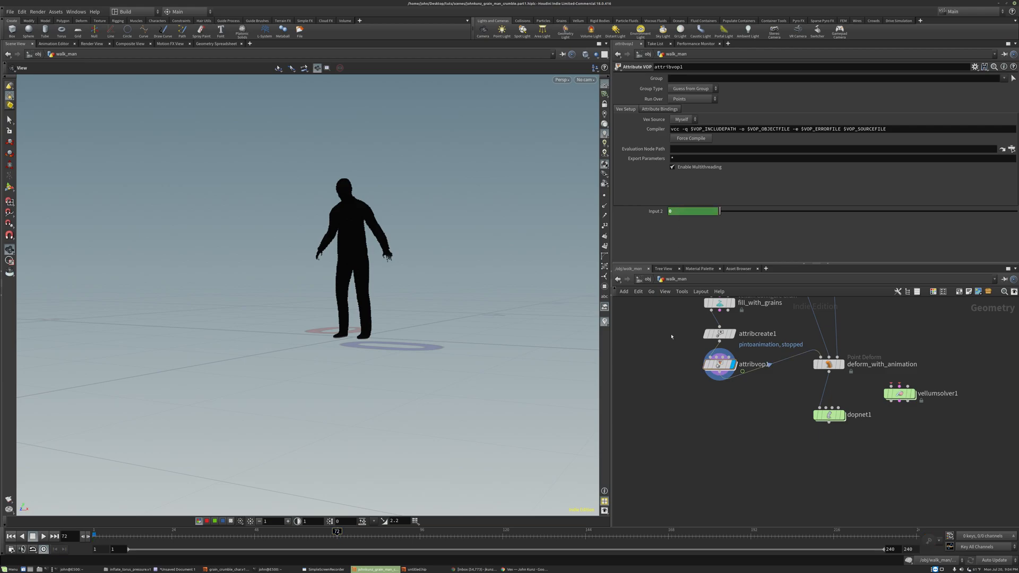
Review the keyframed cutoff in playback and reopen the attribvop1 network at the first frame
{"action": "key", "text": "Up"}
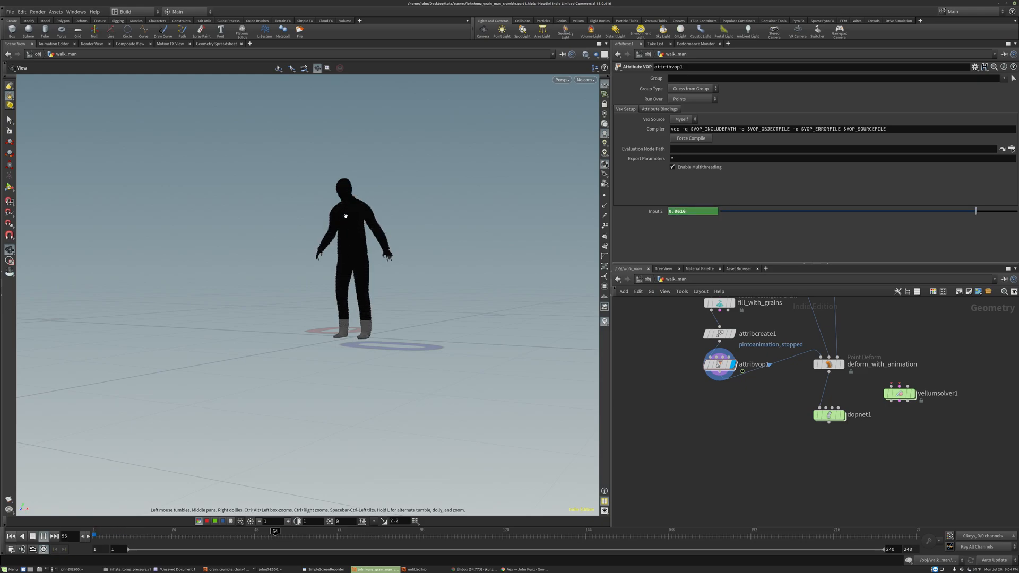
{"action": "key", "text": "ctrl+Left"}
{"action": "double_click", "coordinate": [719, 364]}
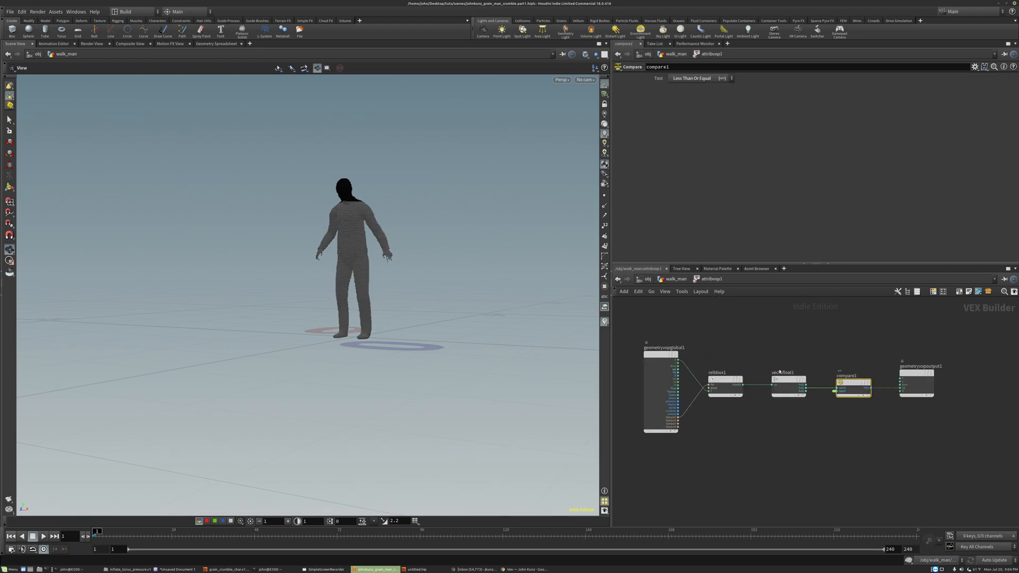
Check the attribute names defined on attribcreate1 in the walk_man network, and reopen the attribvop1 network
{"action": "scroll", "coordinate": [801, 366], "scroll_direction": "up", "scroll_amount": 3}
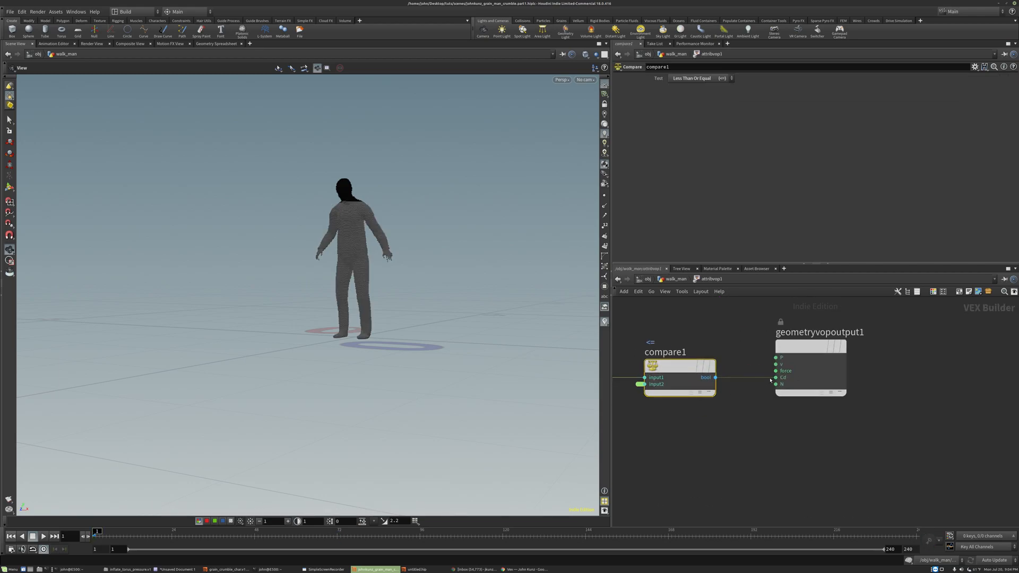
{"action": "key", "text": "u"}
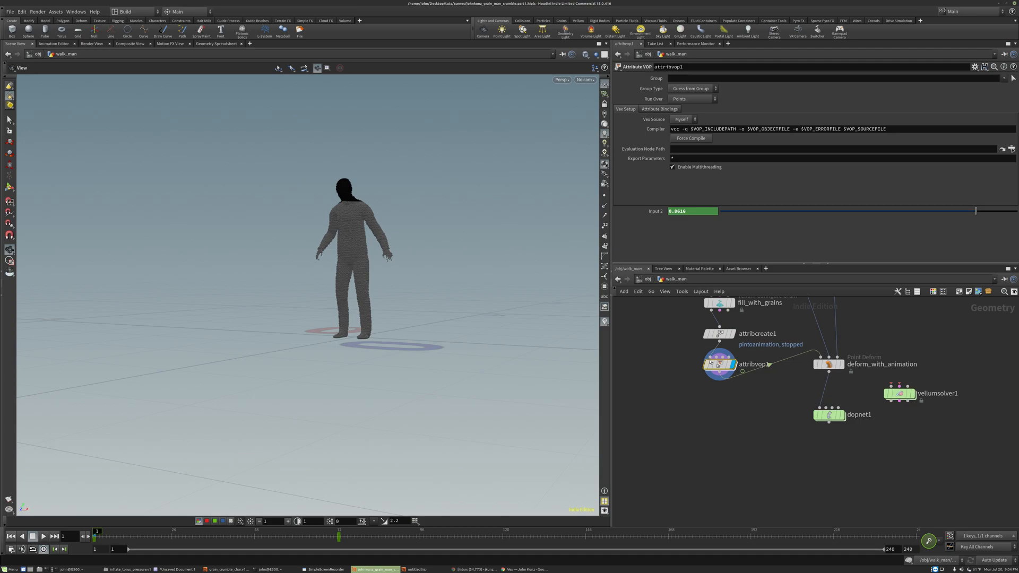
{"action": "left_click", "coordinate": [715, 338]}
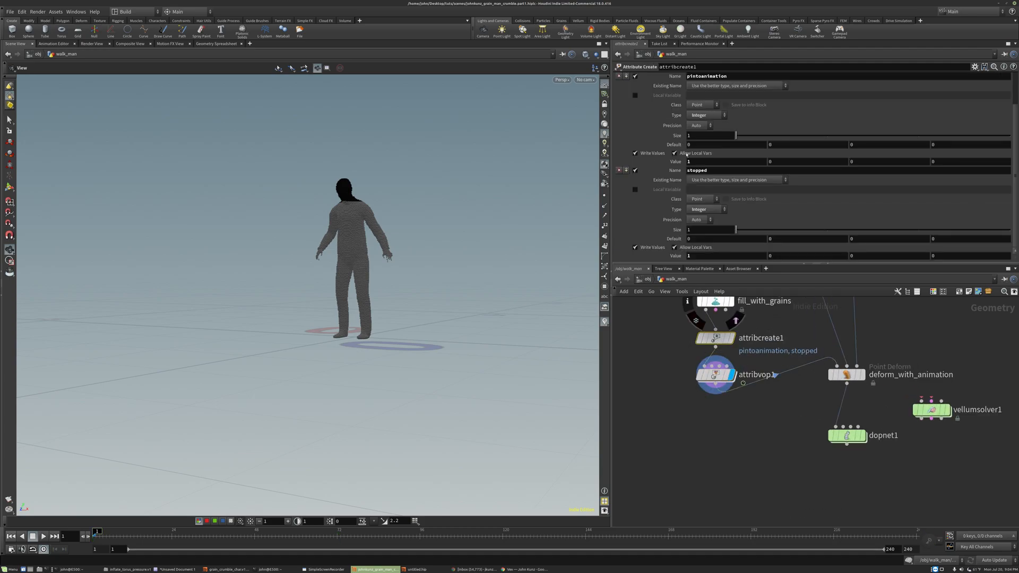
{"action": "double_click", "coordinate": [696, 171]}
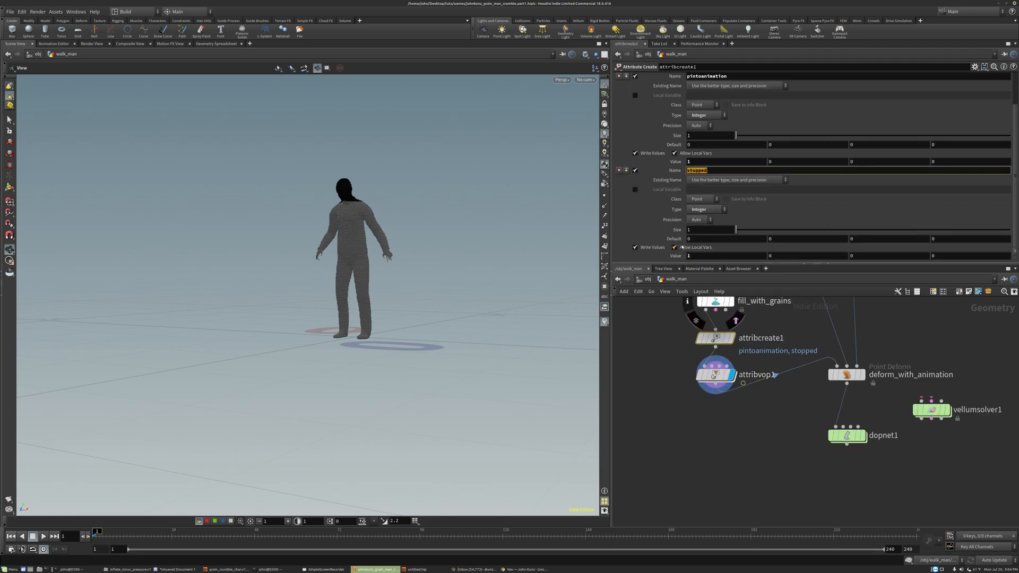
{"action": "scroll", "coordinate": [711, 88], "scroll_direction": "up", "scroll_amount": 1}
{"action": "double_click", "coordinate": [712, 86]}
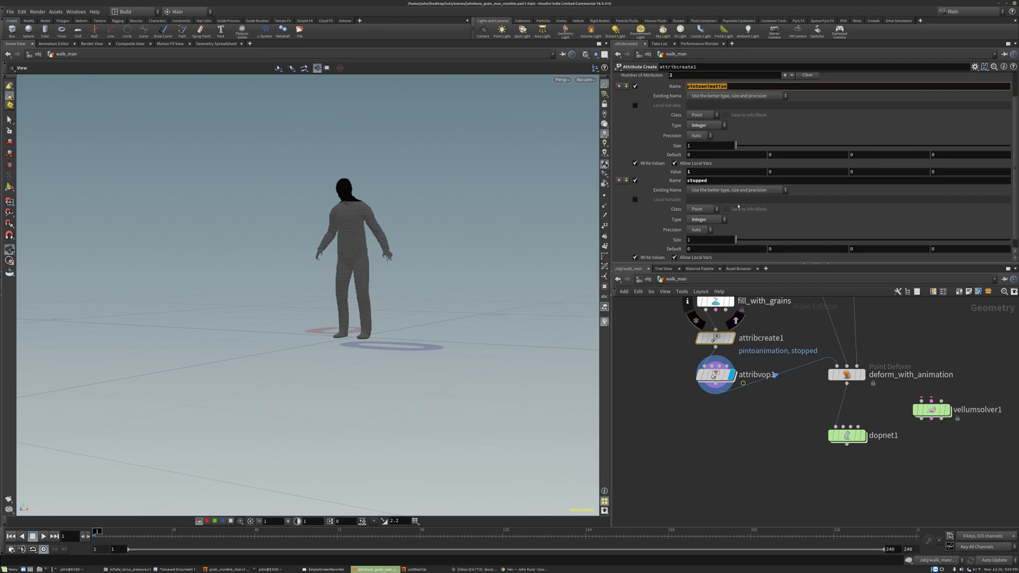
{"action": "double_click", "coordinate": [716, 375]}
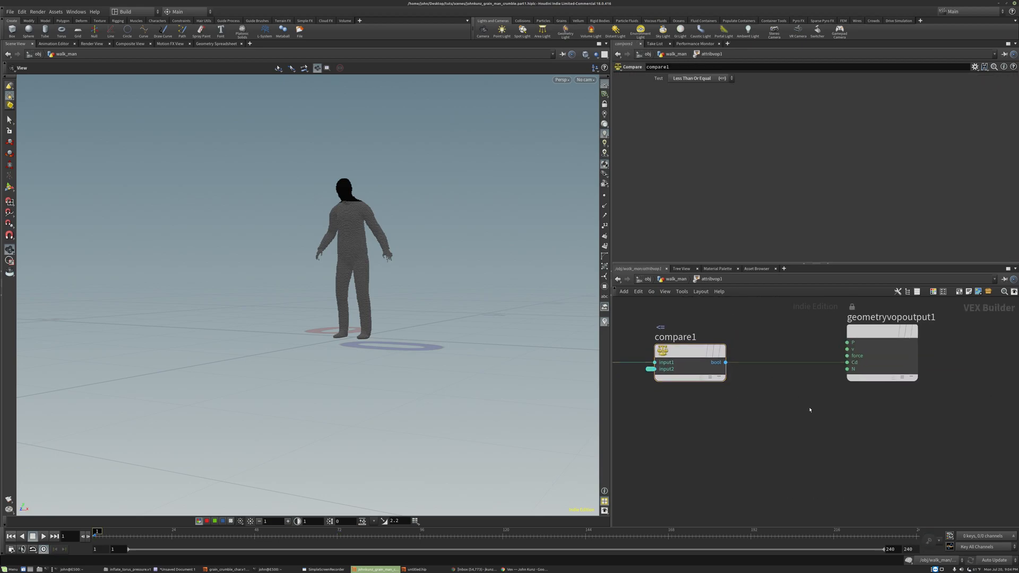
Add a Bind node and insert it on the wire between compare1 and geometryvopoutput1
{"action": "key", "text": "Tab"}
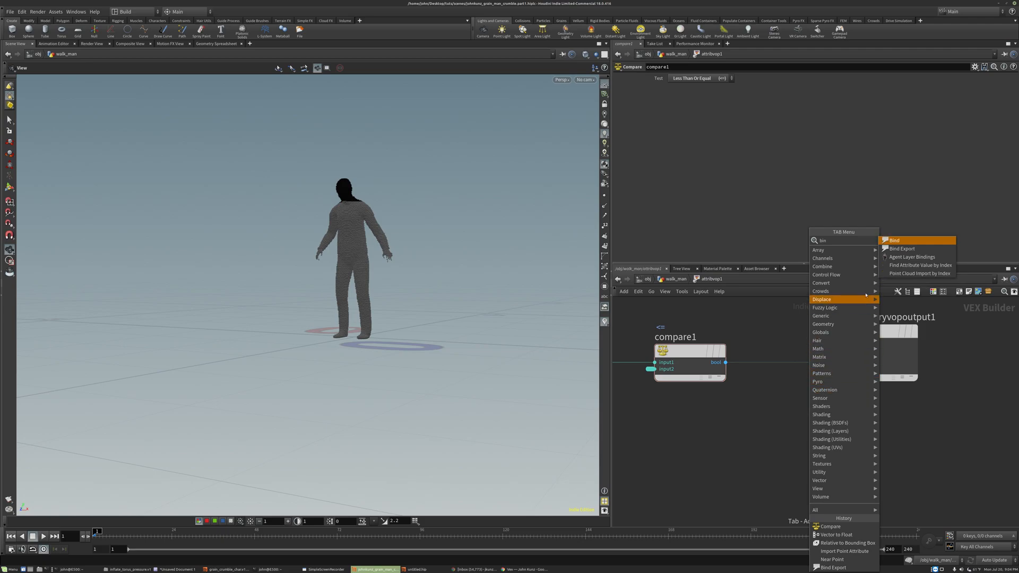
{"action": "mouse_move", "coordinate": [844, 275]}
{"action": "left_click", "coordinate": [894, 254]}
{"action": "left_click", "coordinate": [784, 389]}
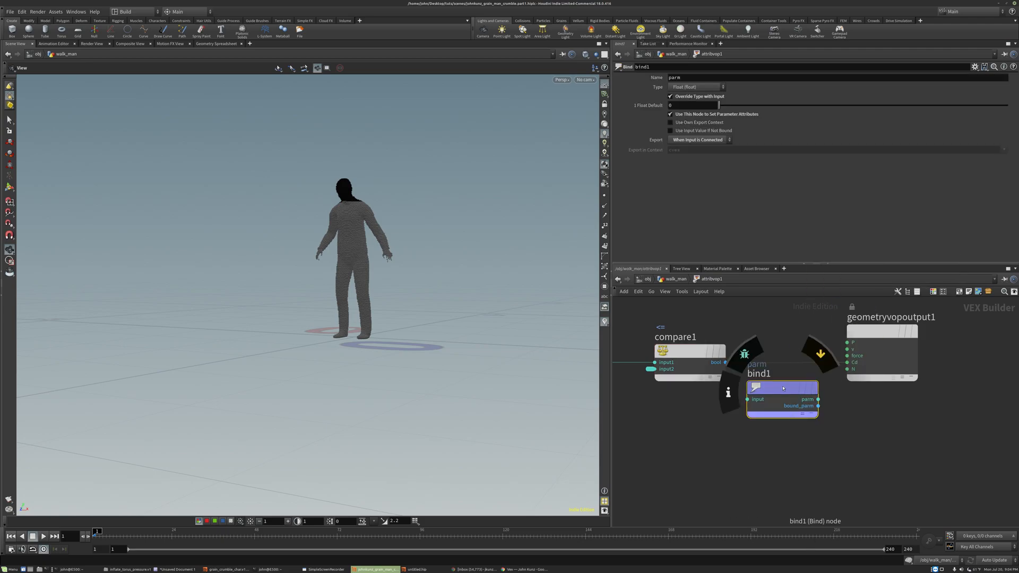
{"action": "left_click_drag", "start_coordinate": [776, 386], "coordinate": [808, 356]}
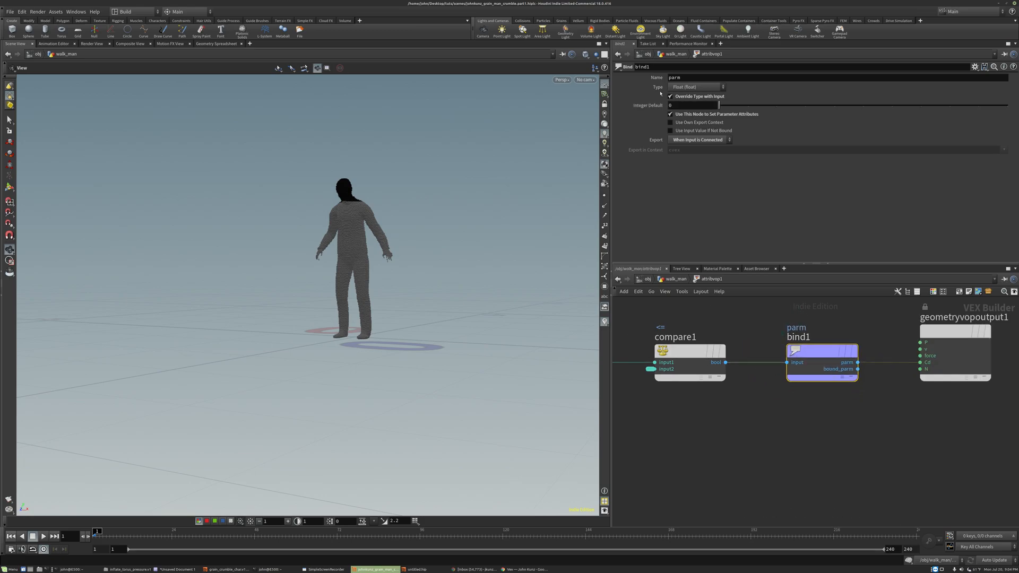
{"action": "mouse_move", "coordinate": [924, 357]}
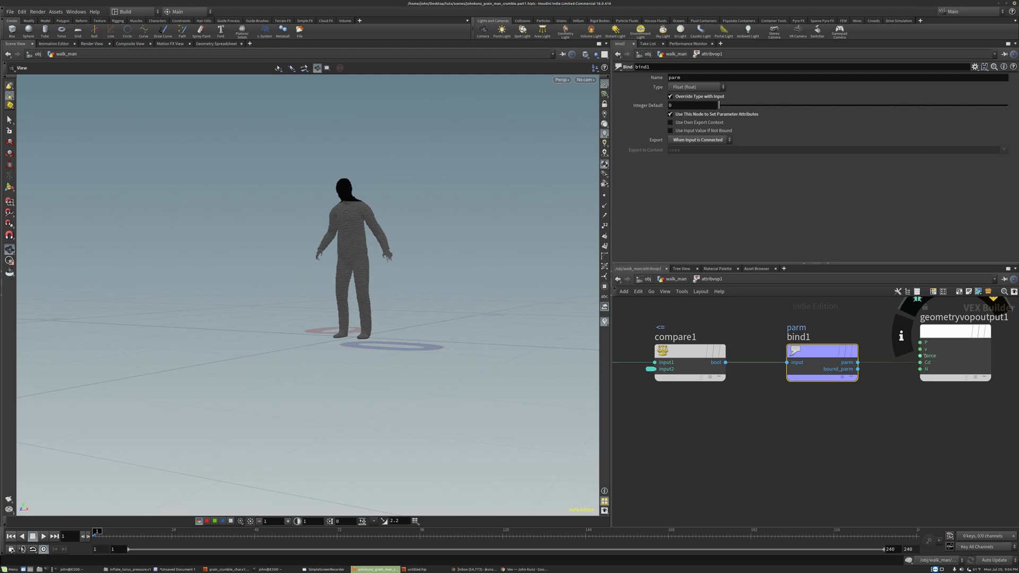
{"action": "scroll", "coordinate": [842, 406], "scroll_direction": "down", "scroll_amount": 3}
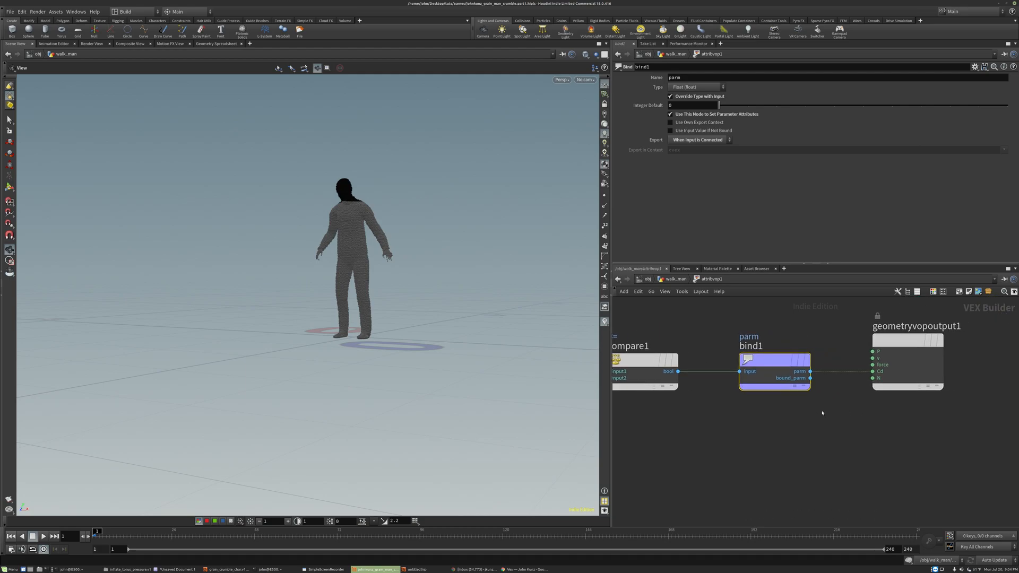
Set the Name of bind1 to stopped
{"action": "double_click", "coordinate": [685, 78]}
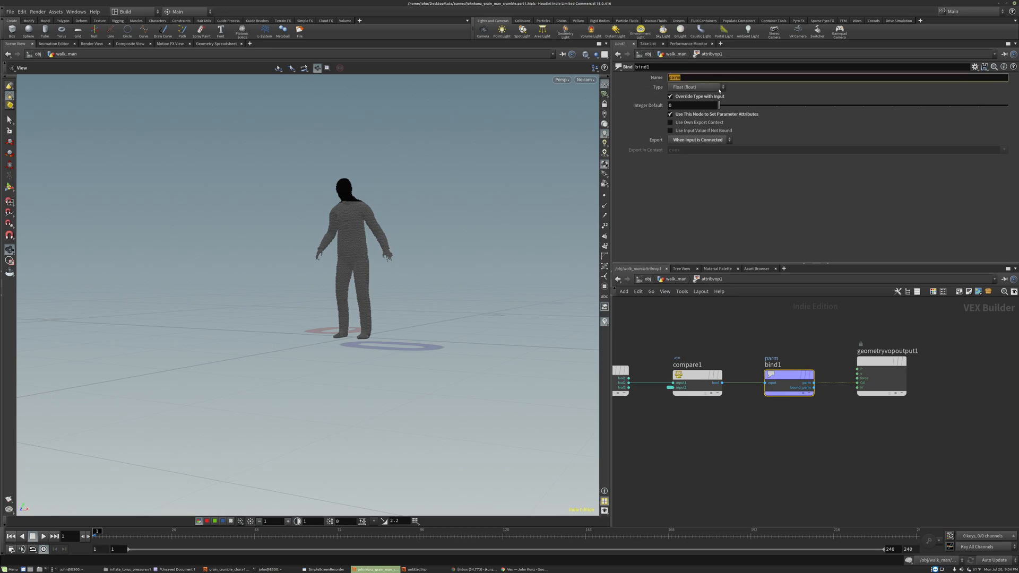
{"action": "key", "text": "BackSpace"}
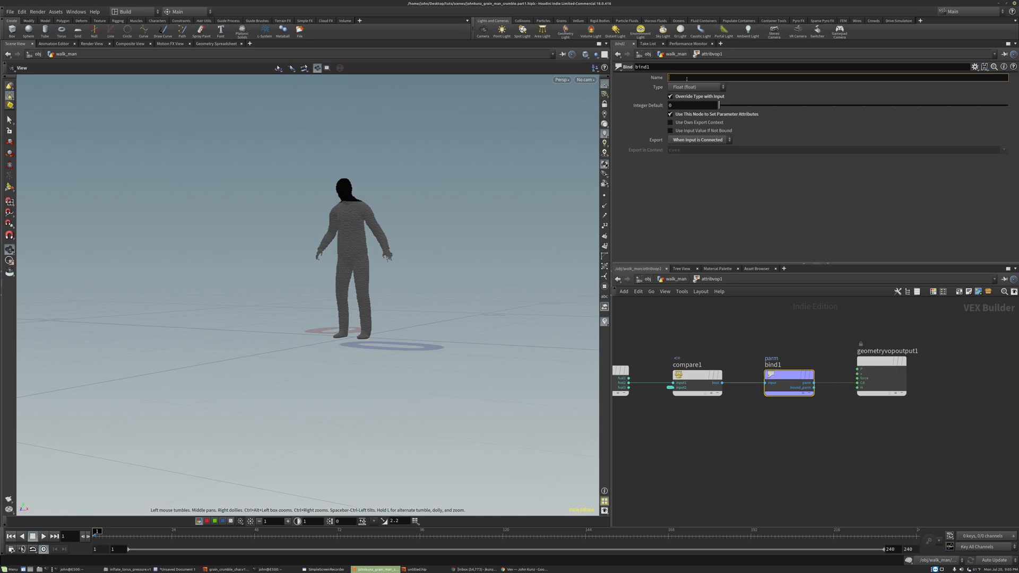
{"action": "type", "text": "topped"}
{"action": "key", "text": "Return"}
Duplicate bind1 onto the wire before geometryvopoutput1 and set the copy's Name to pintoanimation
{"action": "middle_click_drag", "start_coordinate": [872, 438], "coordinate": [803, 441]}
{"action": "left_click_drag", "start_coordinate": [812, 365], "coordinate": [844, 365]}
{"action": "mouse_move", "coordinate": [718, 379]}
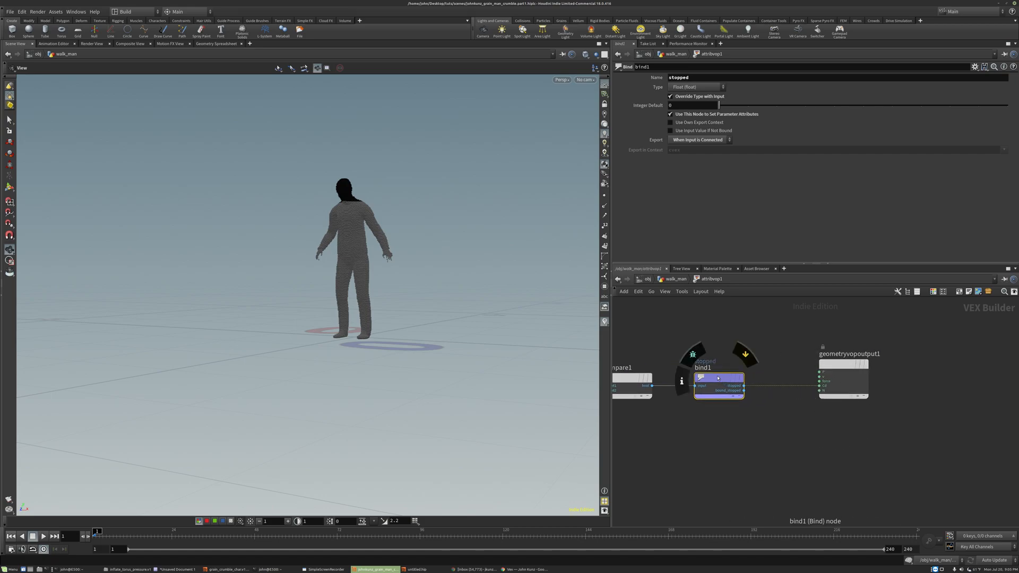
{"action": "left_click_drag", "start_coordinate": [717, 377], "coordinate": [798, 381], "text": "alt"}
{"action": "double_click", "coordinate": [696, 77]}
{"action": "type", "text": "pintoanimatio"}
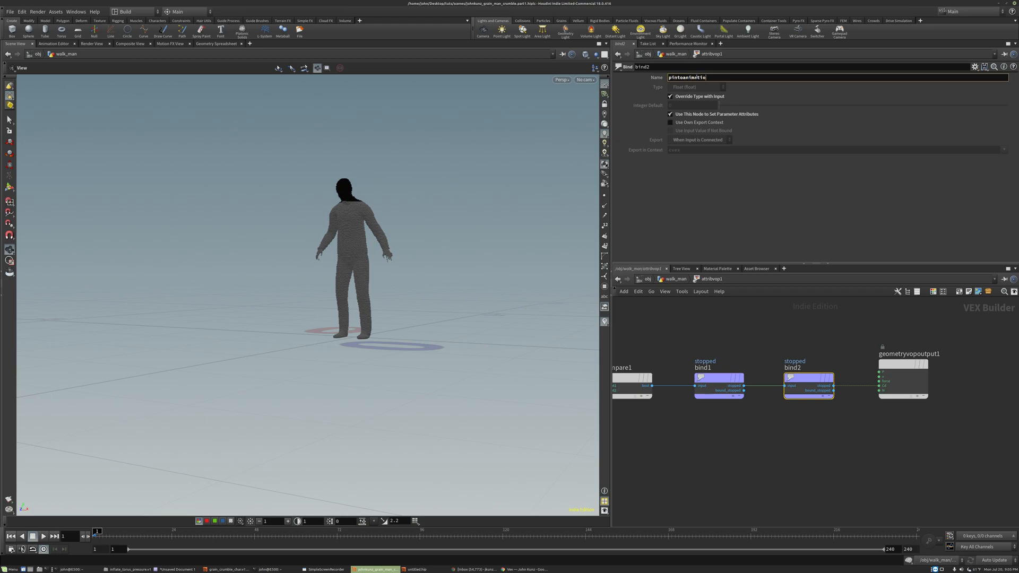
{"action": "type", "text": "n"}
{"action": "key", "text": "Return"}
{"action": "middle_click_drag", "start_coordinate": [651, 444], "coordinate": [733, 421]}
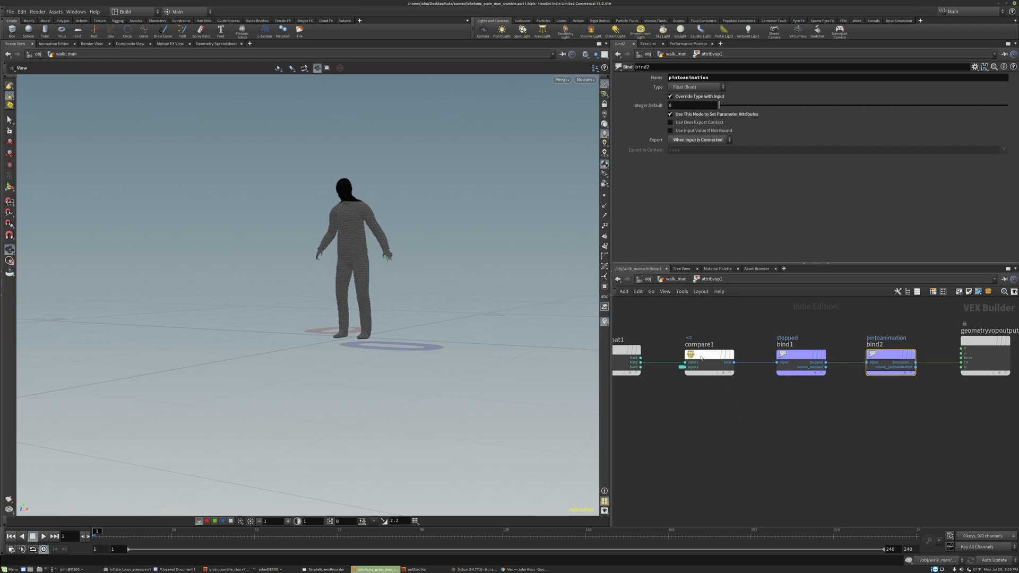
{"action": "middle_click_drag", "start_coordinate": [971, 354], "coordinate": [899, 356]}
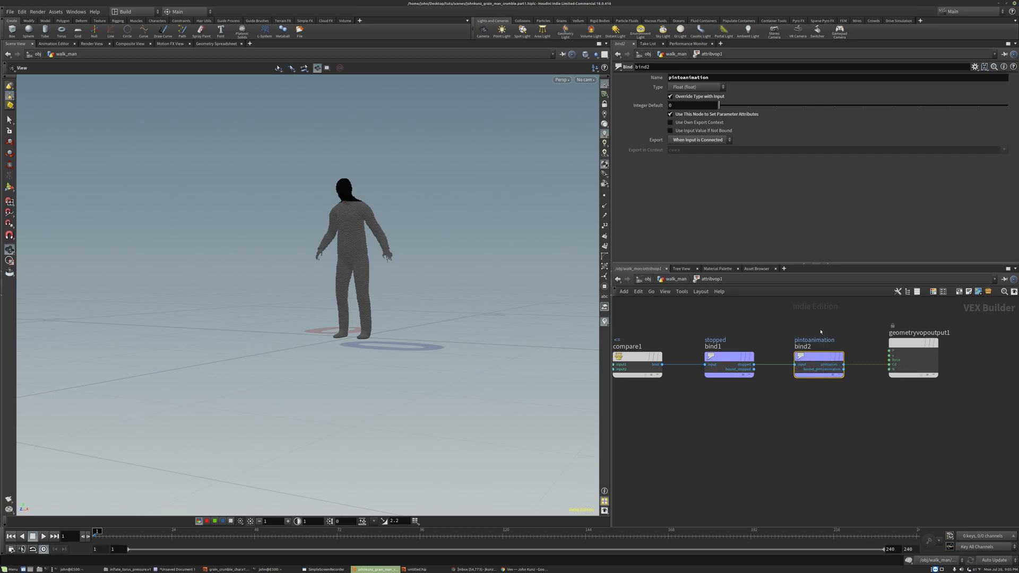
Play the animation to review the cutoff colouring on the grains, and return to the first frame
{"action": "left_click", "coordinate": [895, 356]}
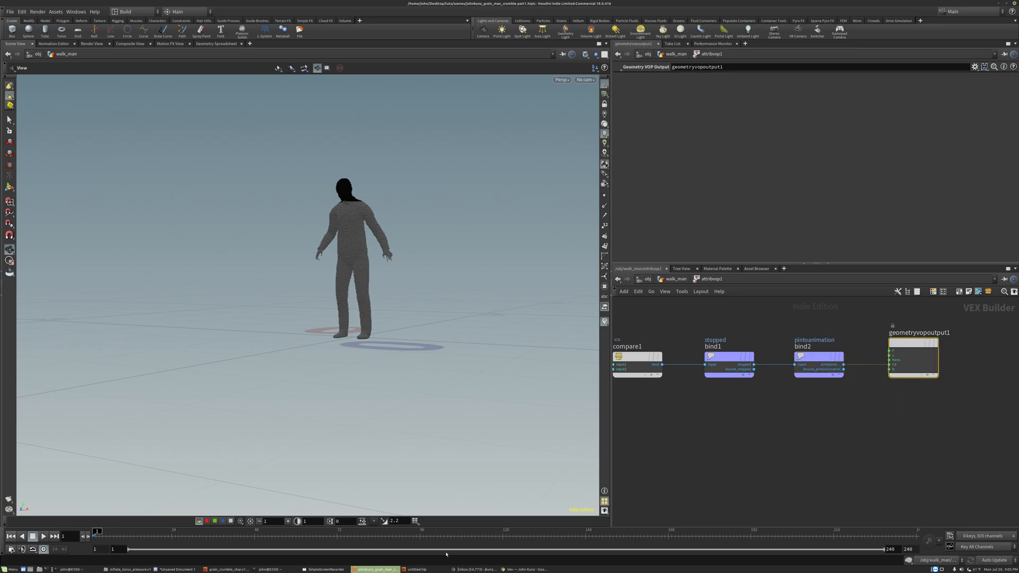
{"action": "key", "text": "Up"}
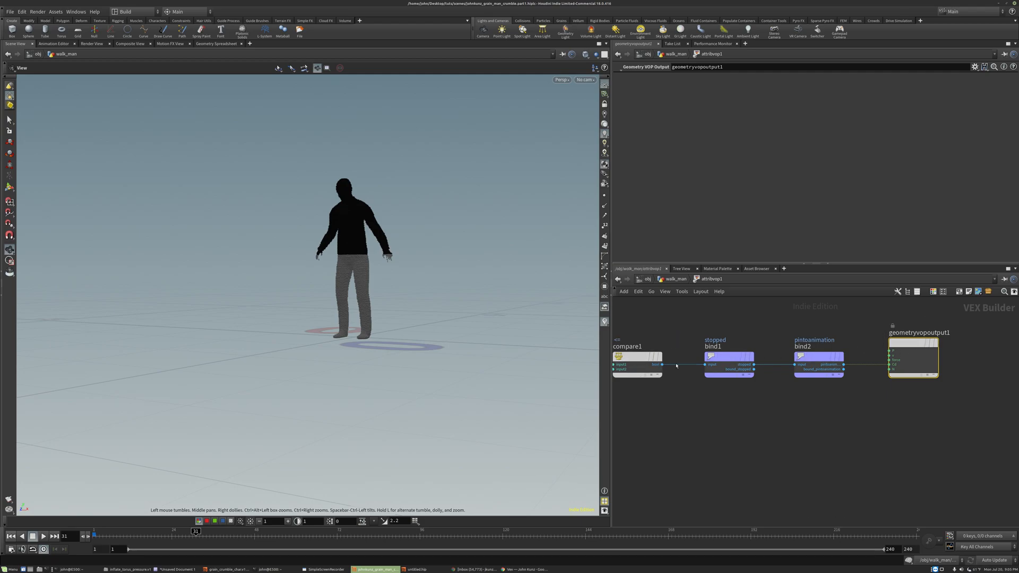
{"action": "left_click", "coordinate": [878, 370]}
{"action": "key", "text": "ctrl+Up"}
Disconnect bind2 from the Cd input of geometryvopoutput1 and return to the walk_man network
{"action": "right_click", "coordinate": [870, 364]}
{"action": "key", "text": "Escape"}
{"action": "right_click", "coordinate": [860, 365]}
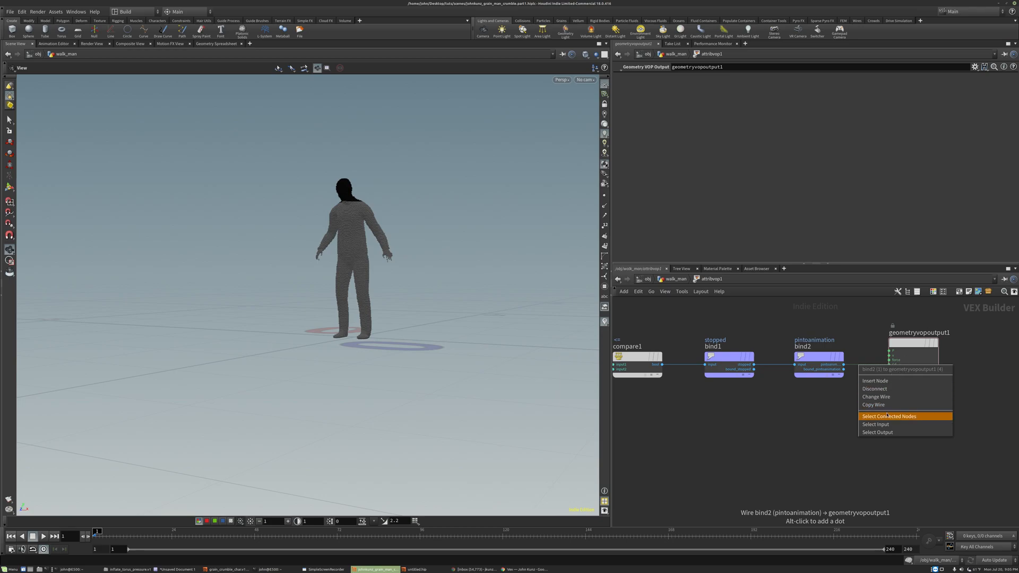
{"action": "left_click", "coordinate": [876, 389]}
{"action": "scroll", "coordinate": [878, 382], "scroll_direction": "down", "scroll_amount": 3}
{"action": "key", "text": "h"}
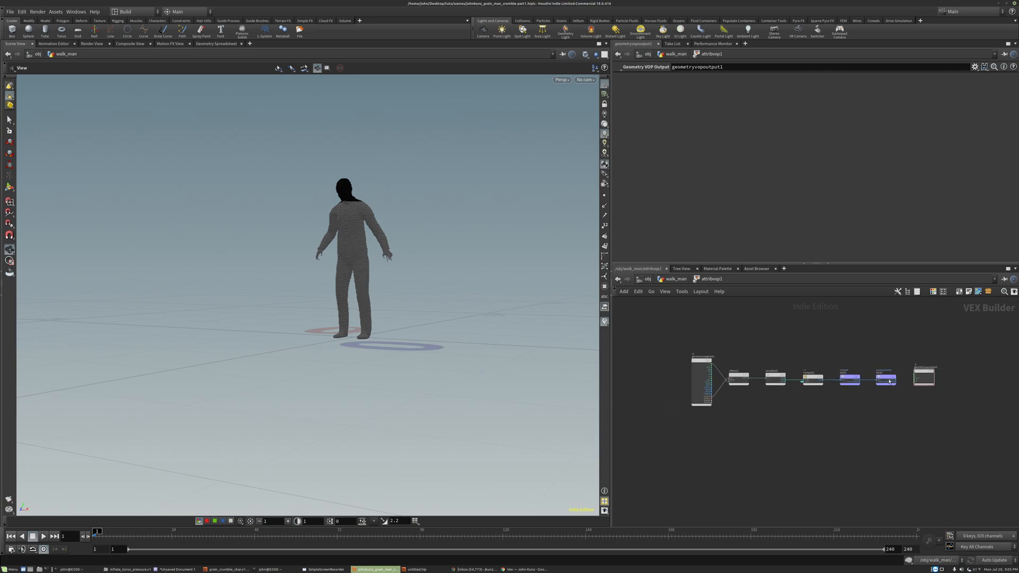
{"action": "scroll", "coordinate": [916, 390], "scroll_direction": "up", "scroll_amount": 2}
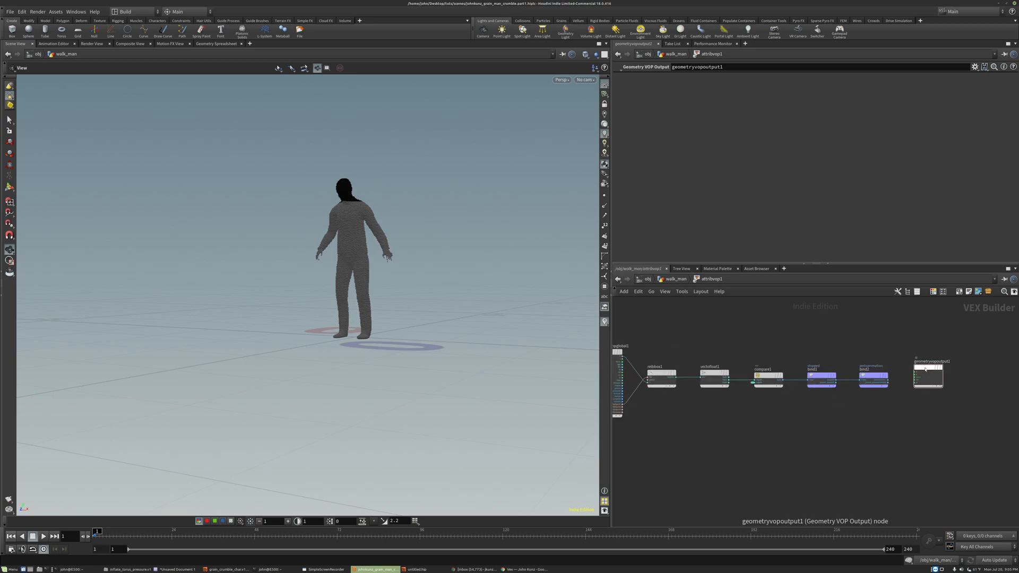
{"action": "left_click", "coordinate": [684, 283]}
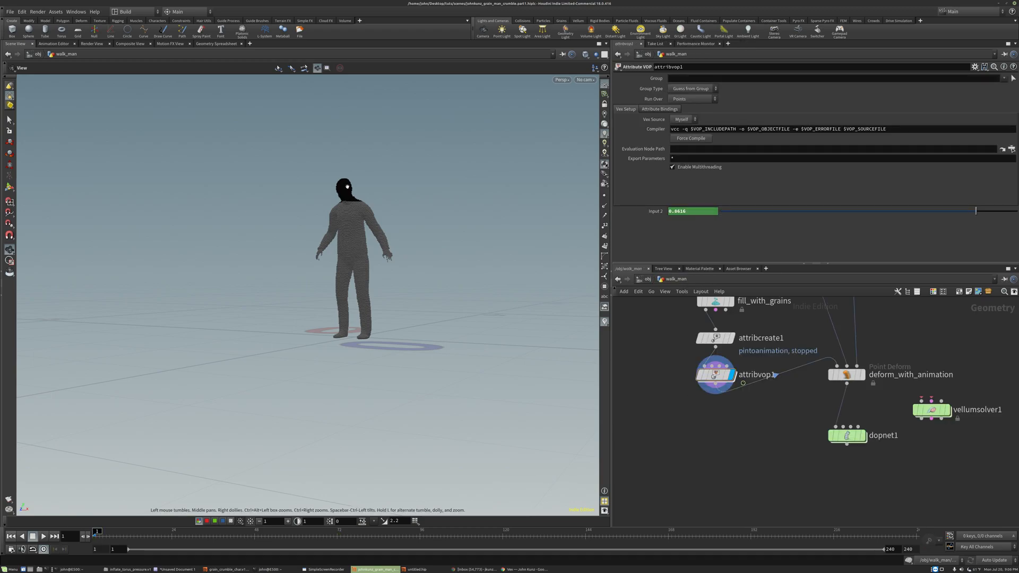
Bypass attribvop1 and re-enable it to refresh the grains' display
{"action": "mouse_move", "coordinate": [699, 379]}
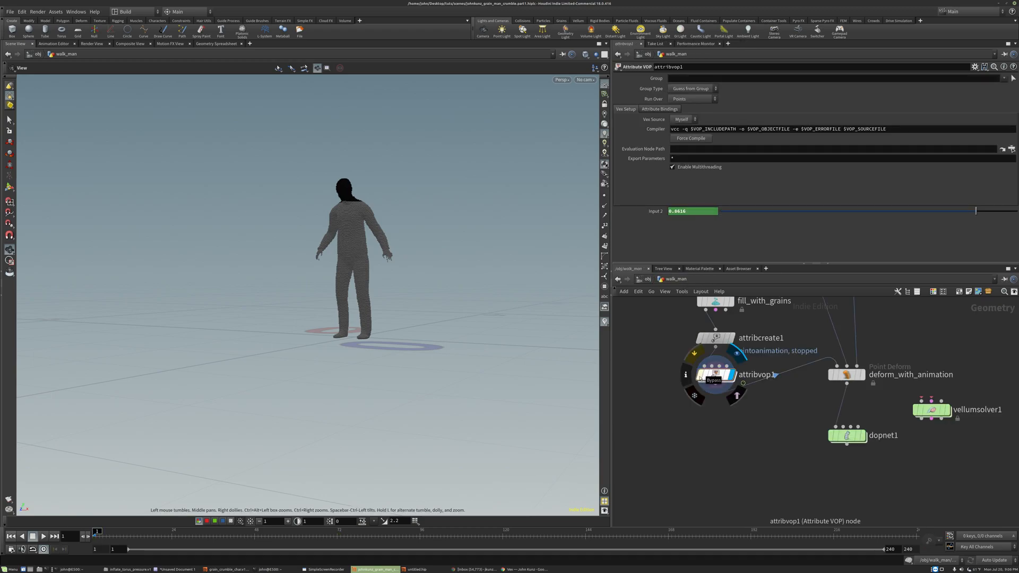
{"action": "left_click", "coordinate": [699, 378]}
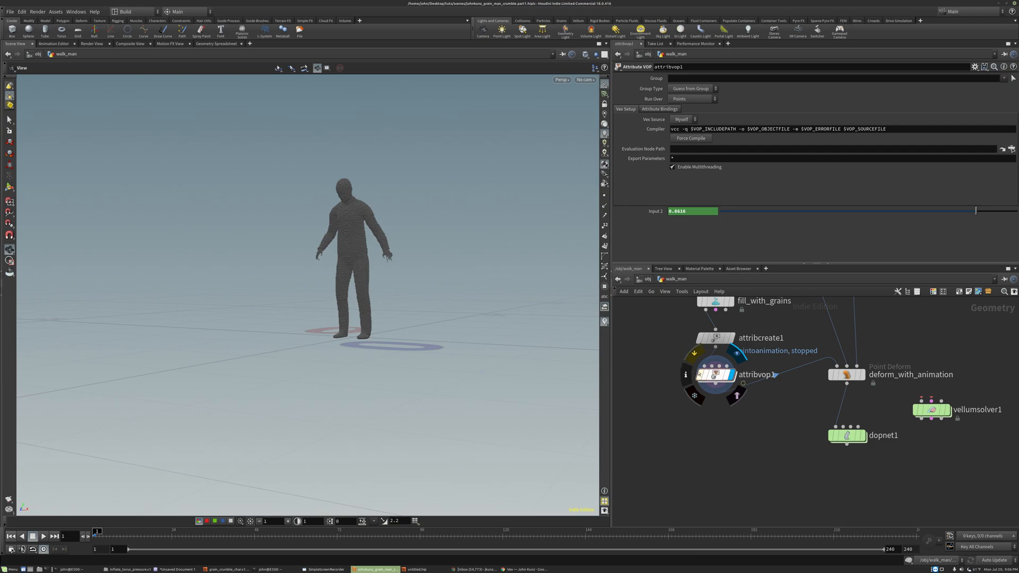
{"action": "left_click", "coordinate": [701, 375]}
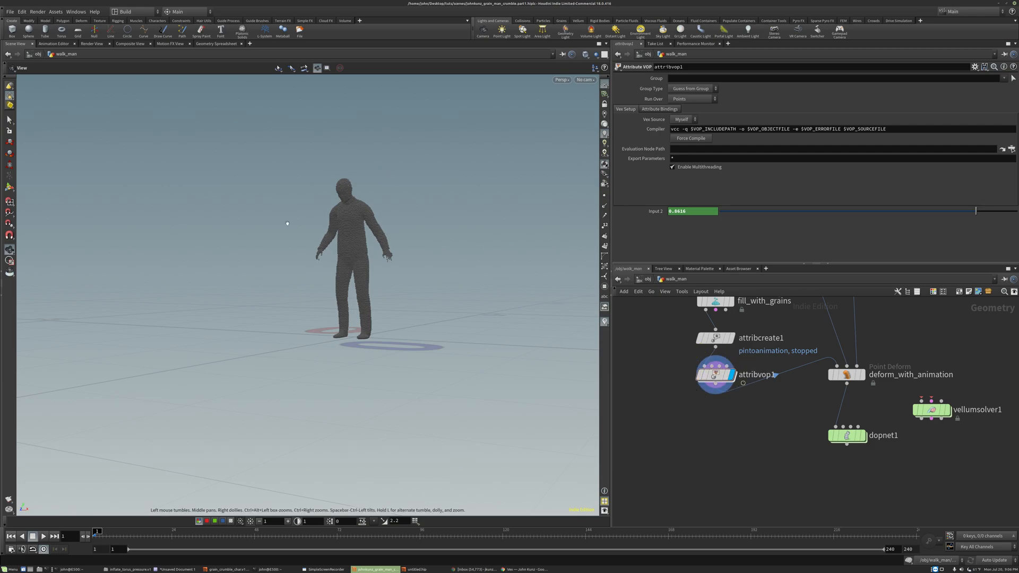
Temporarily visualize attribvop1's stopped attribute from its node info and scrub to frame 36 to check the cutoff
{"action": "middle_click_drag", "start_coordinate": [799, 431], "coordinate": [805, 414]}
{"action": "mouse_move", "coordinate": [724, 360]}
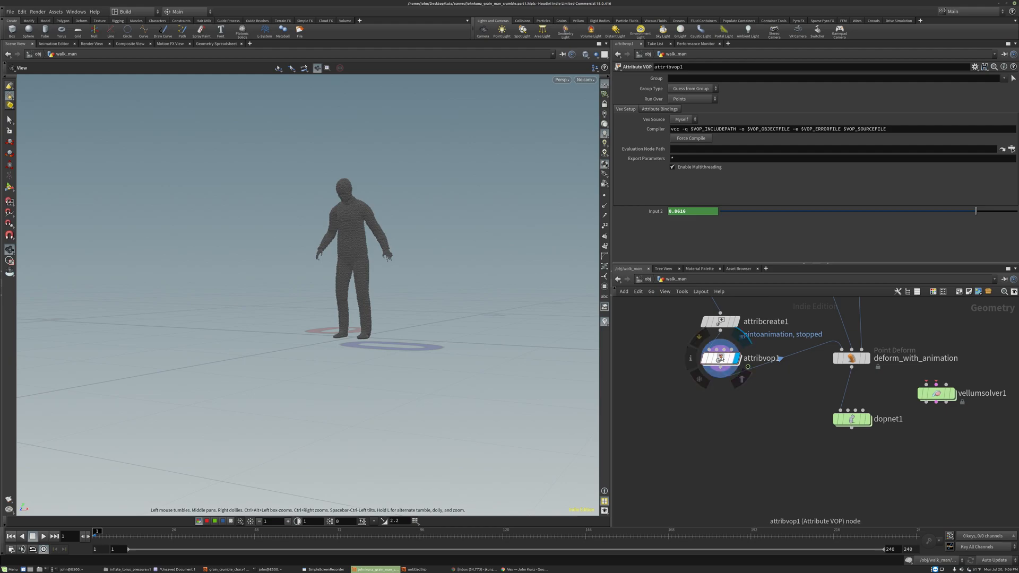
{"action": "middle_click", "coordinate": [721, 358]}
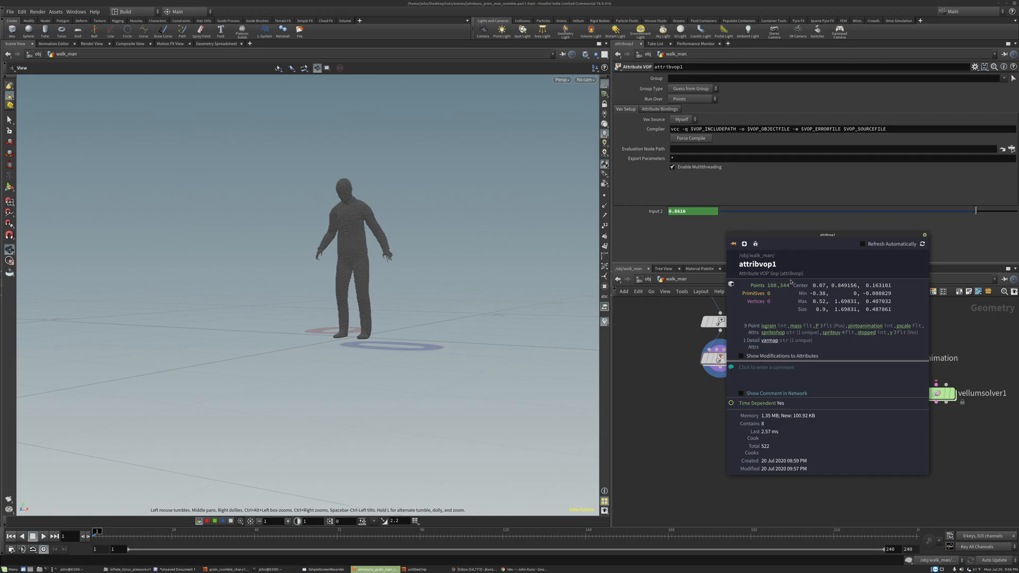
{"action": "left_click", "coordinate": [863, 333]}
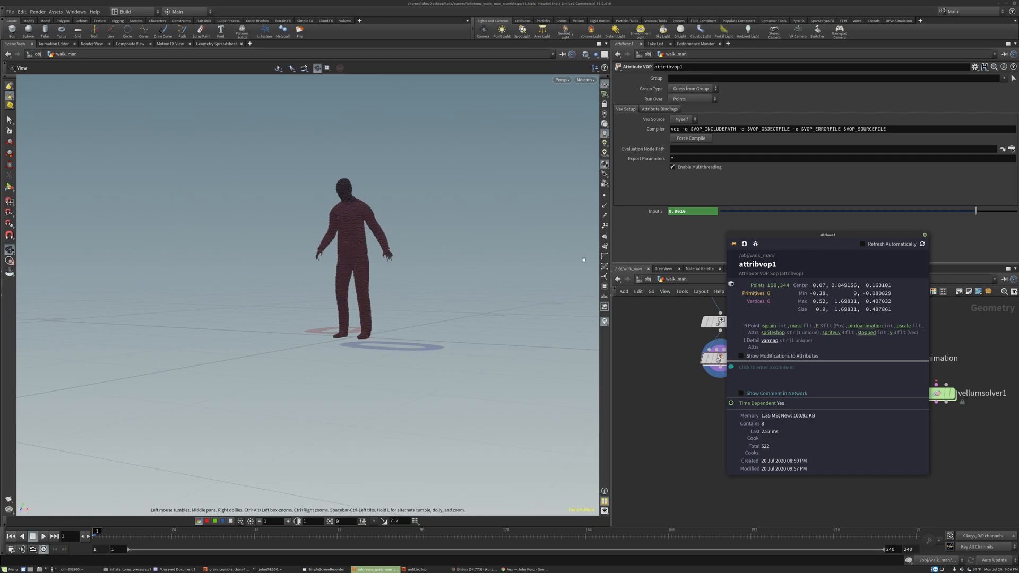
{"action": "left_click_drag", "start_coordinate": [120, 533], "coordinate": [213, 533]}
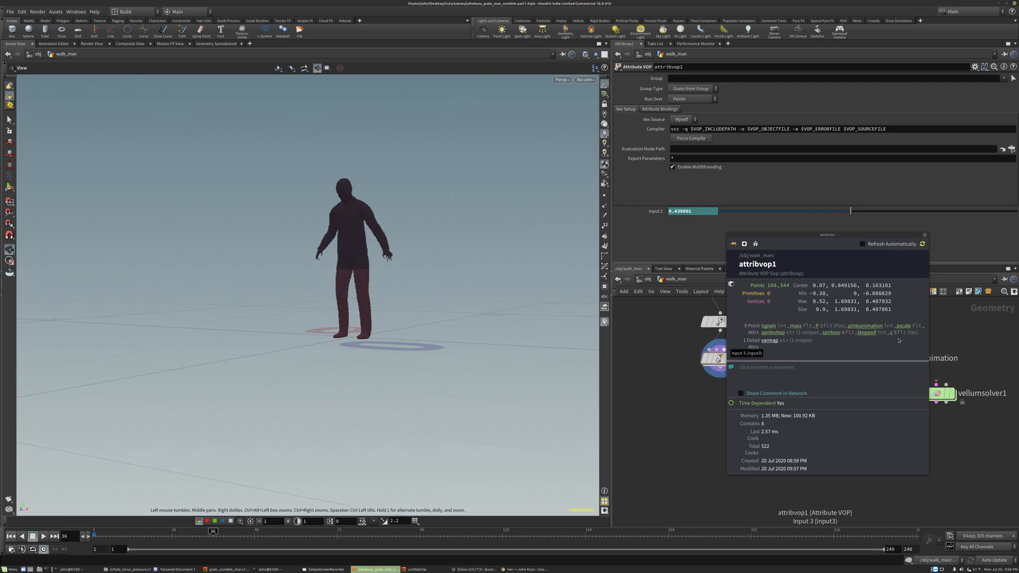
{"action": "left_click", "coordinate": [869, 334]}
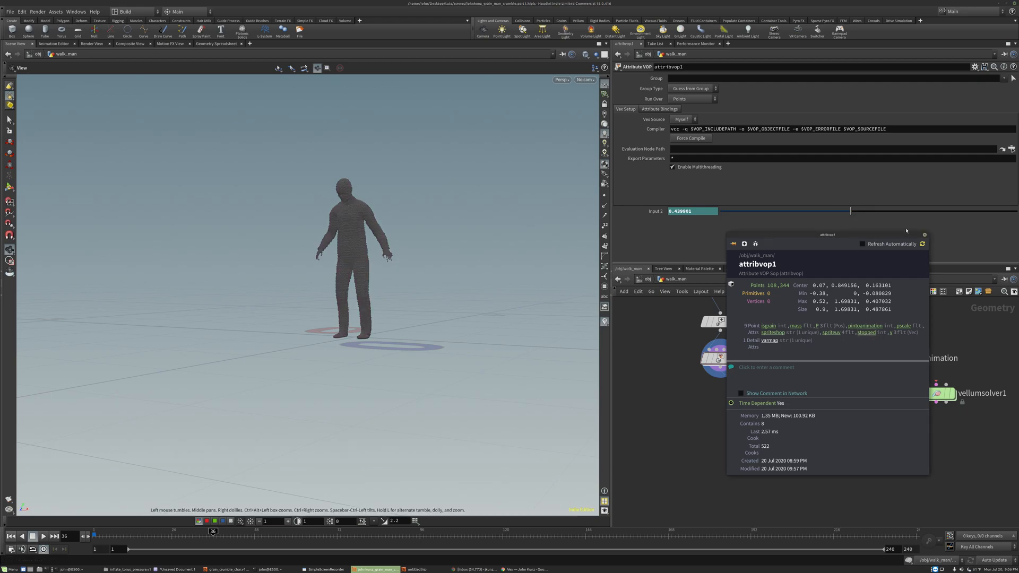
{"action": "left_click", "coordinate": [926, 235]}
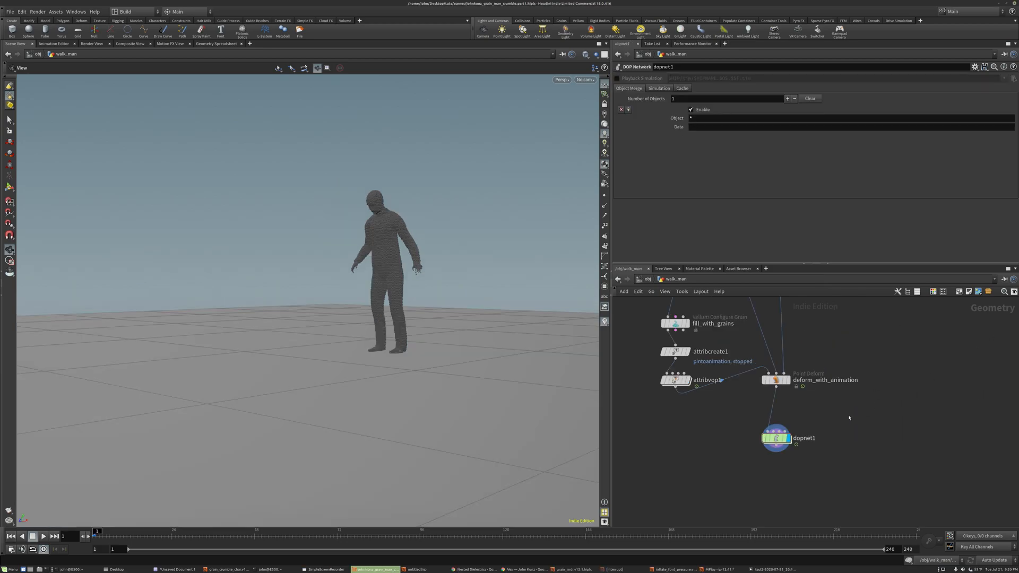
Open the dopnet1 network and move vellumsource1 farther above popforce1
{"action": "double_click", "coordinate": [775, 438]}
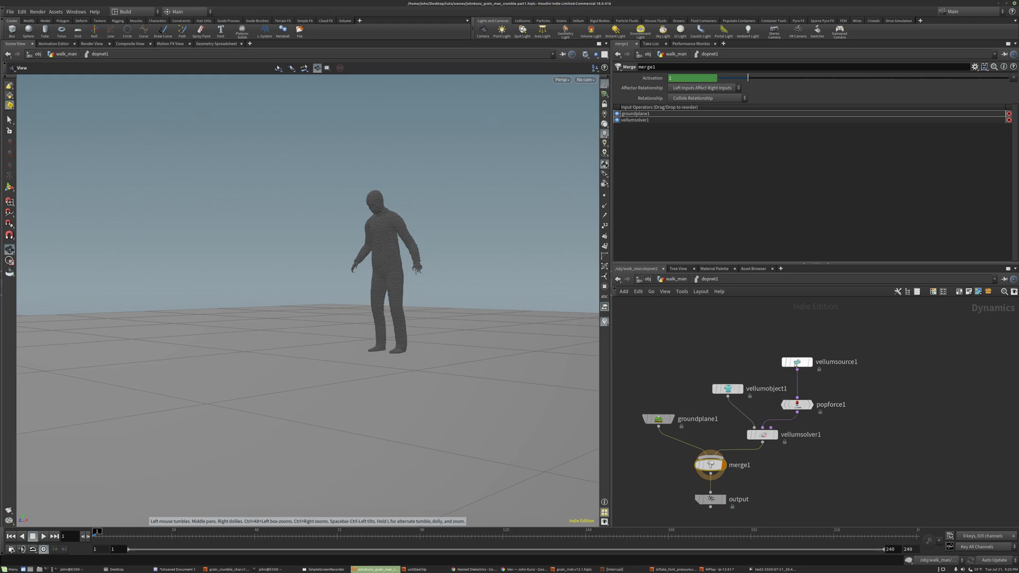
{"action": "left_click", "coordinate": [796, 362]}
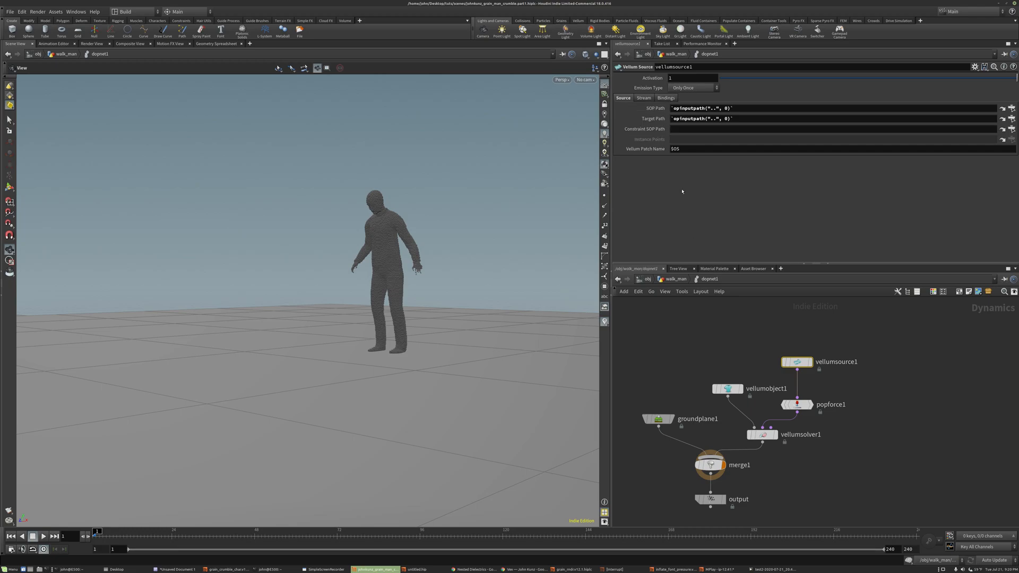
{"action": "left_click_drag", "start_coordinate": [806, 365], "coordinate": [805, 344]}
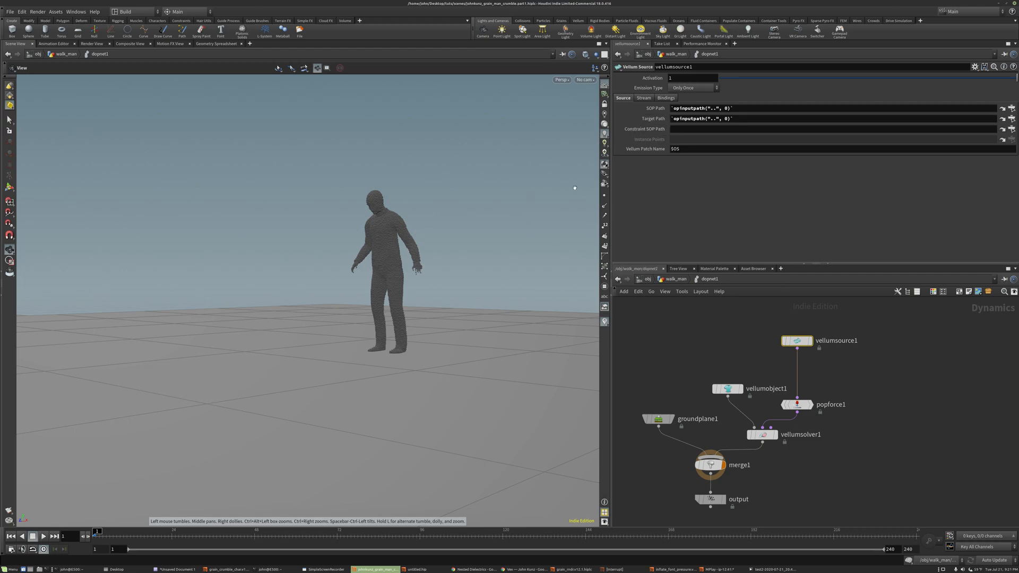
Insert a SOP Solver between vellumsource1 and popforce1 in dopnet1 and open its network
{"action": "left_click", "coordinate": [838, 378]}
{"action": "key", "text": "Tab"}
{"action": "type", "text": "sop"}
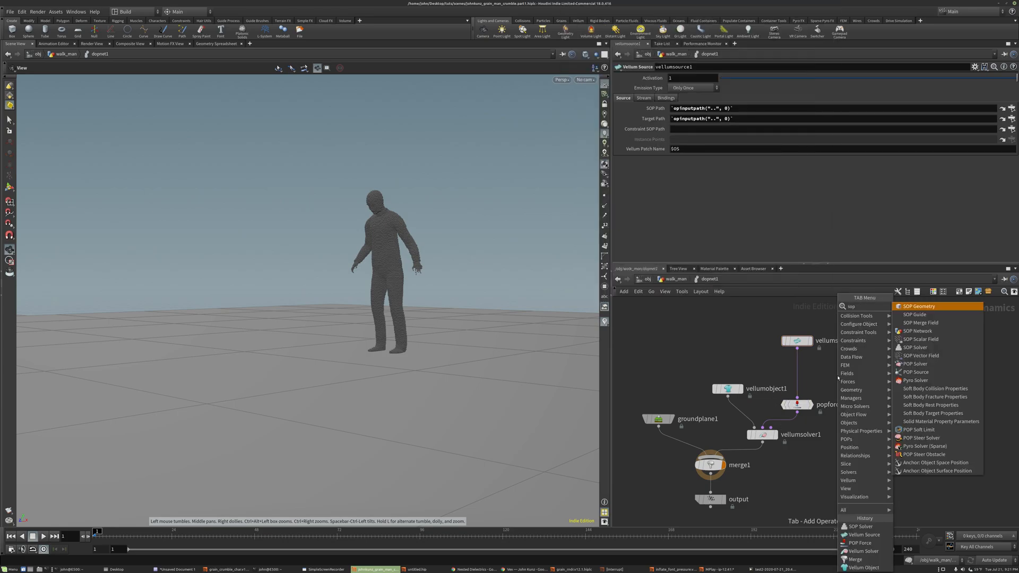
{"action": "left_click", "coordinate": [915, 347]}
{"action": "left_click", "coordinate": [798, 373]}
{"action": "mouse_move", "coordinate": [803, 375]}
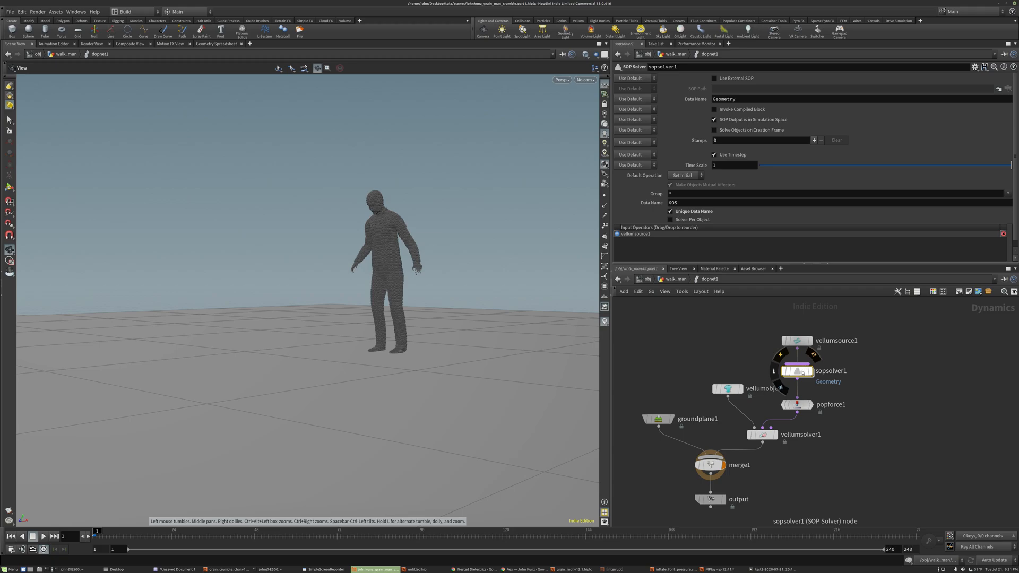
{"action": "double_click", "coordinate": [786, 370]}
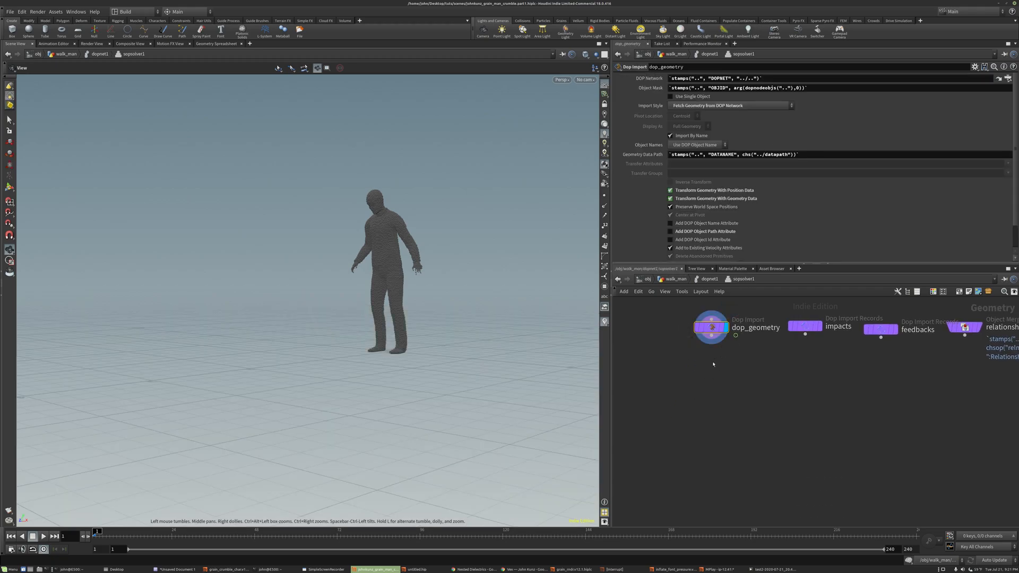
Add an Attribute Copy node below dop_geometry, with dop_geometry feeding its first input
{"action": "mouse_move", "coordinate": [716, 356]}
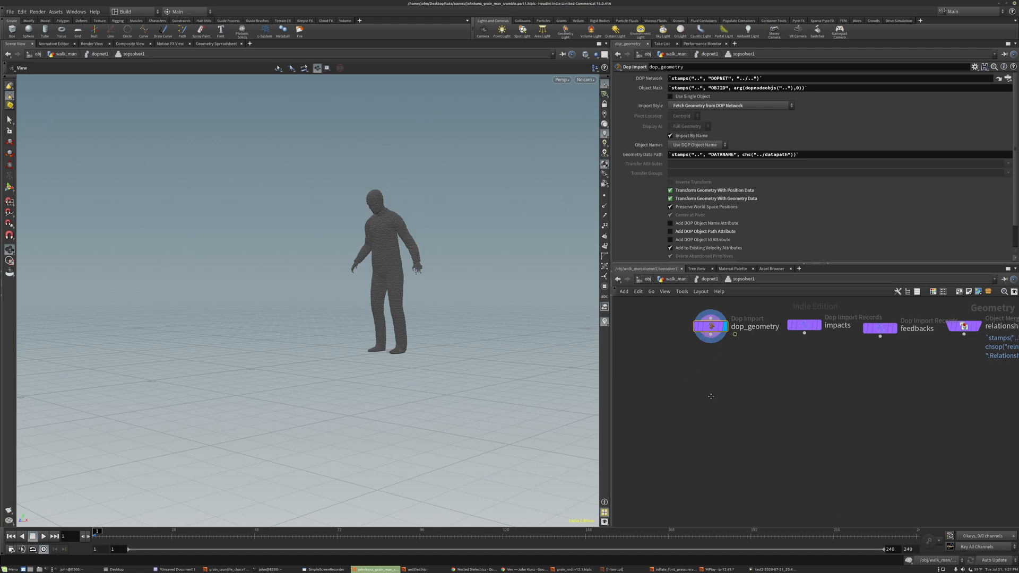
{"action": "middle_click_drag", "start_coordinate": [711, 386], "coordinate": [707, 373]}
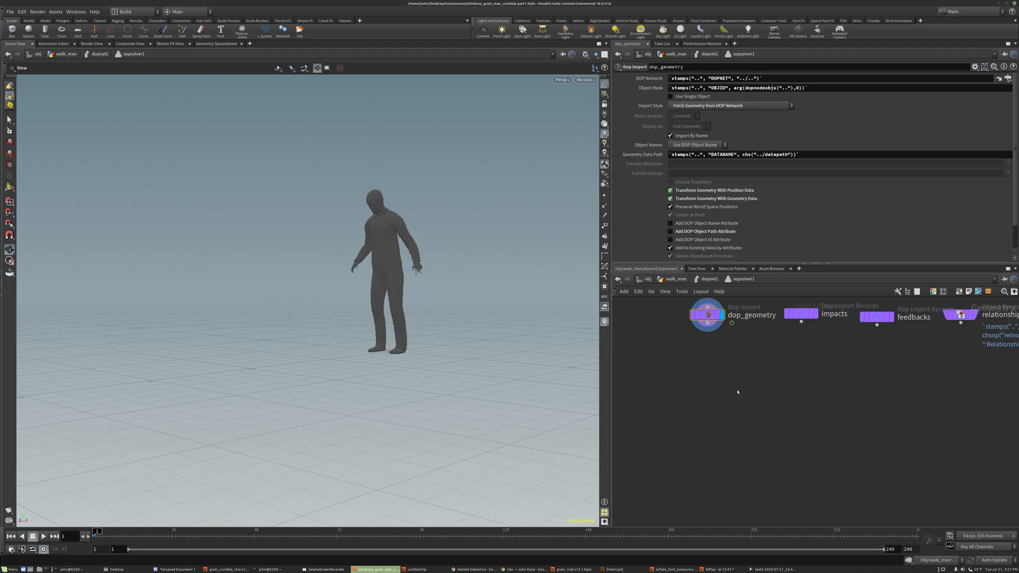
{"action": "key", "text": "Tab"}
{"action": "type", "text": "copy"}
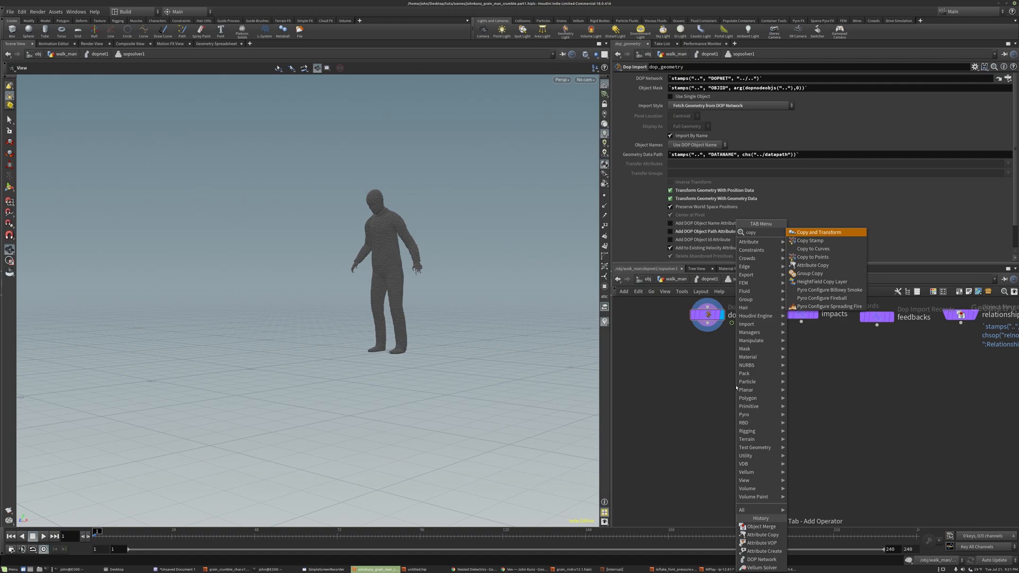
{"action": "key", "text": "Up"}
{"action": "key", "text": "Up"}
{"action": "key", "text": "Up"}
{"action": "key", "text": "Up"}
{"action": "key", "text": "Up"}
{"action": "key", "text": "Up"}
{"action": "key", "text": "Return"}
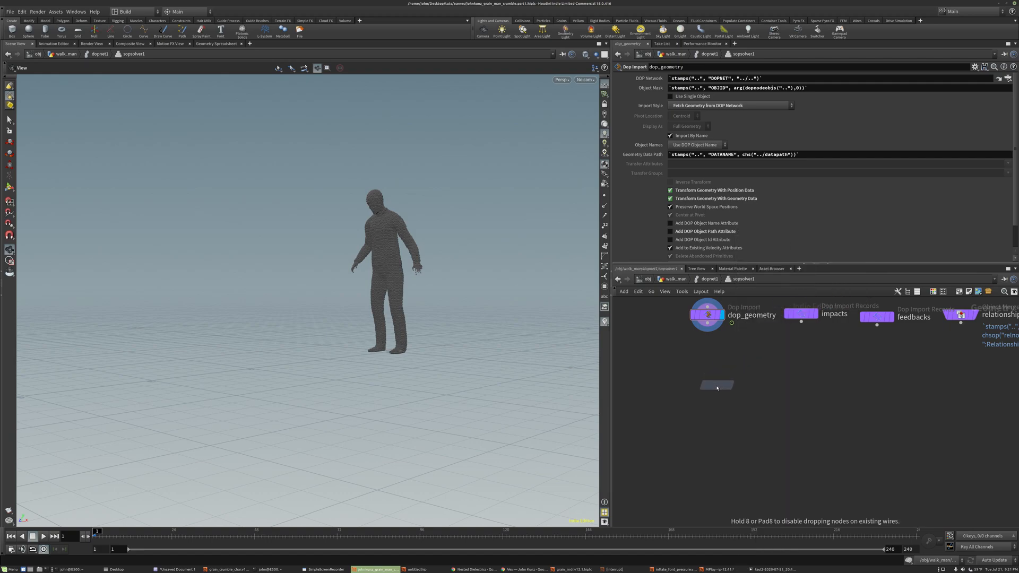
{"action": "left_click", "coordinate": [711, 406]}
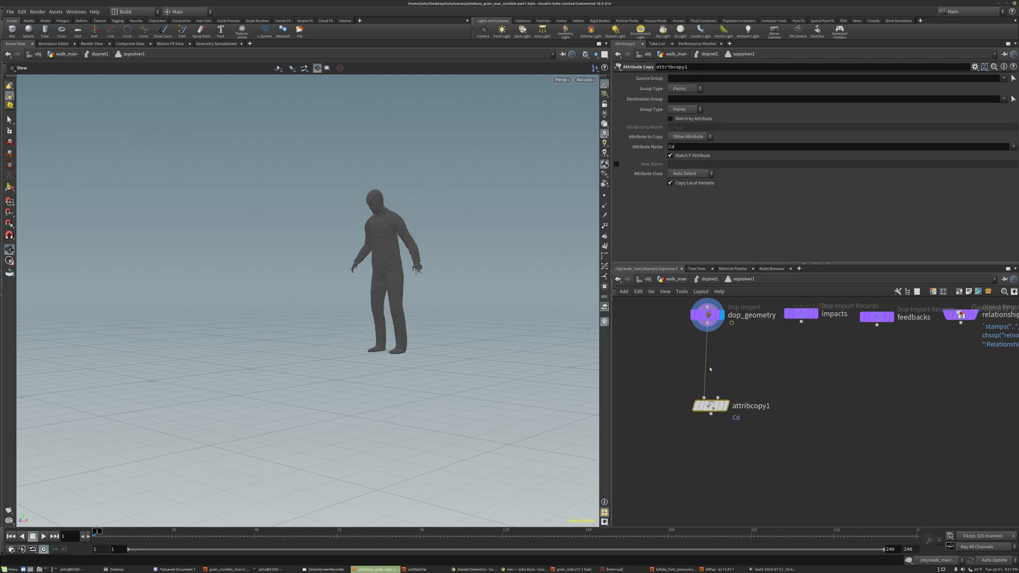
{"action": "mouse_move", "coordinate": [708, 411]}
{"action": "scroll", "coordinate": [707, 415], "scroll_direction": "up", "scroll_amount": 2}
{"action": "scroll", "coordinate": [706, 415], "scroll_direction": "down", "scroll_amount": 3}
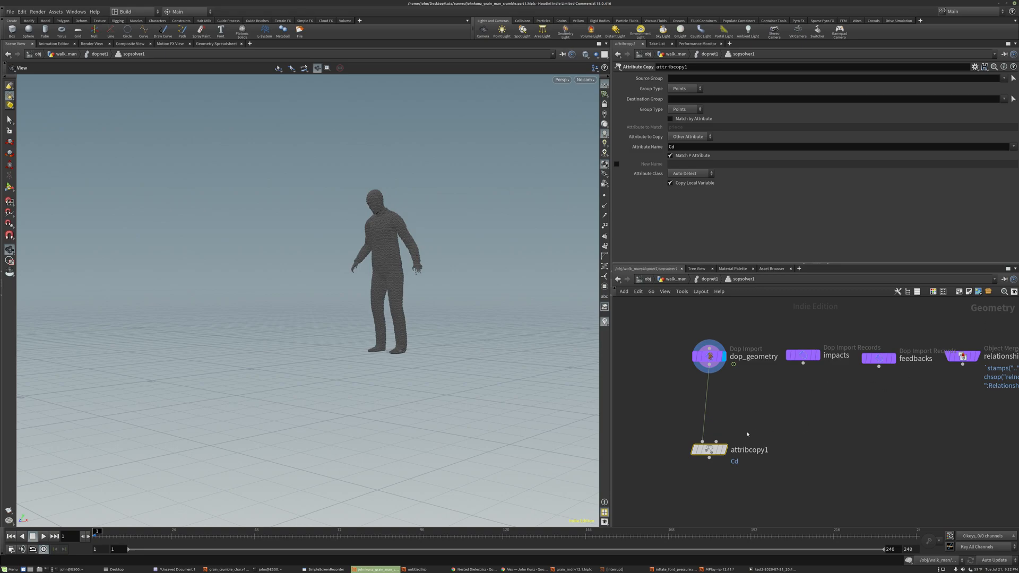
{"action": "key", "text": "u"}
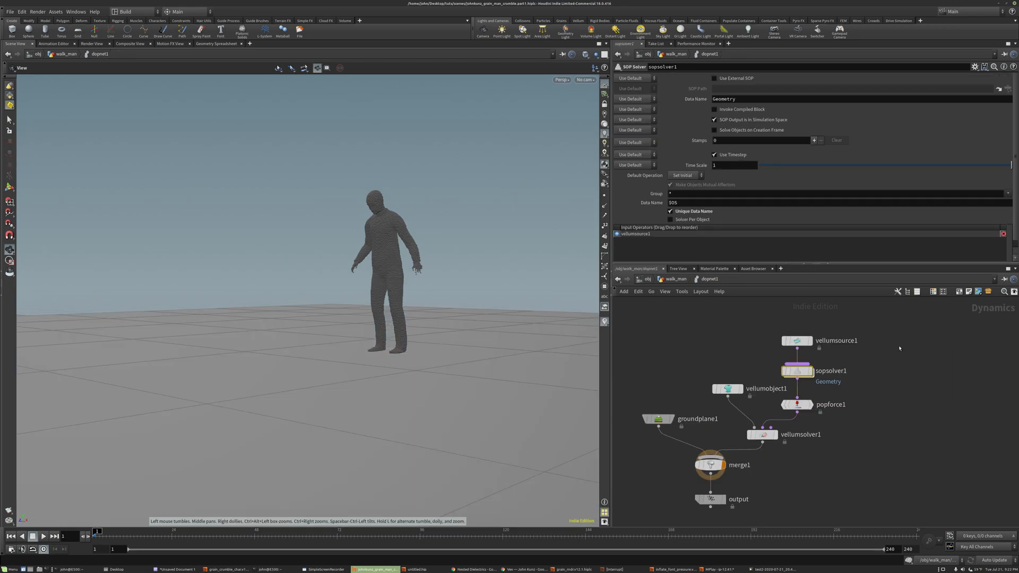
{"action": "mouse_move", "coordinate": [791, 373]}
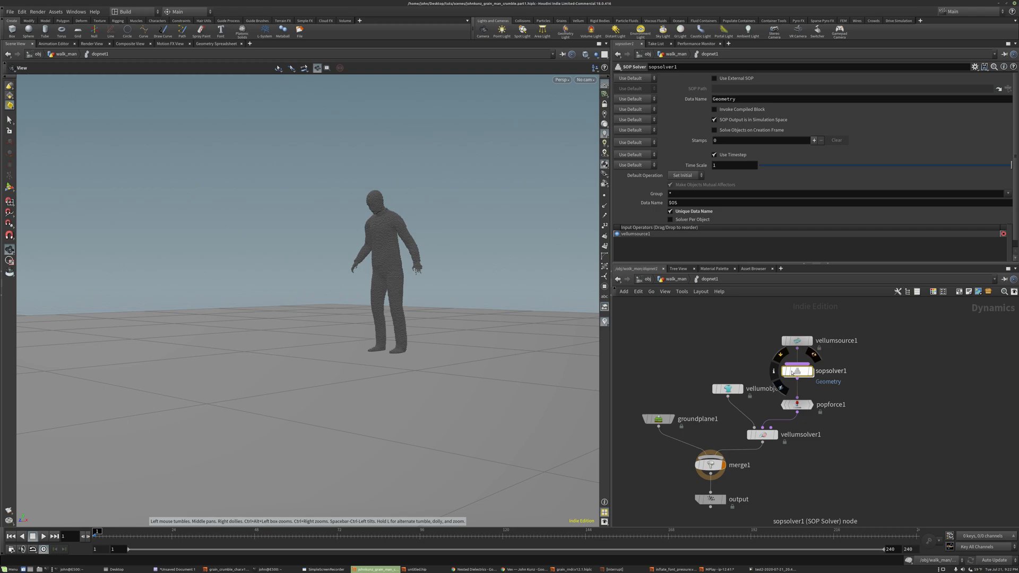
{"action": "double_click", "coordinate": [792, 373]}
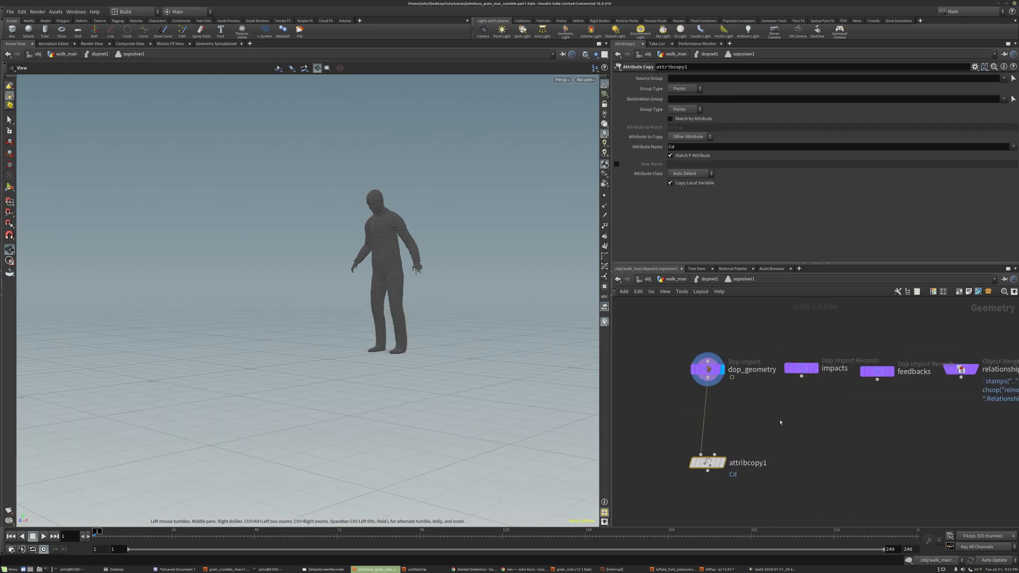
Add an Object Merge node that fetches ../../../deform_with_animation and inspect its point attributes in the node info
{"action": "left_click", "coordinate": [752, 434]}
{"action": "key", "text": "Tab"}
{"action": "type", "text": "obj"}
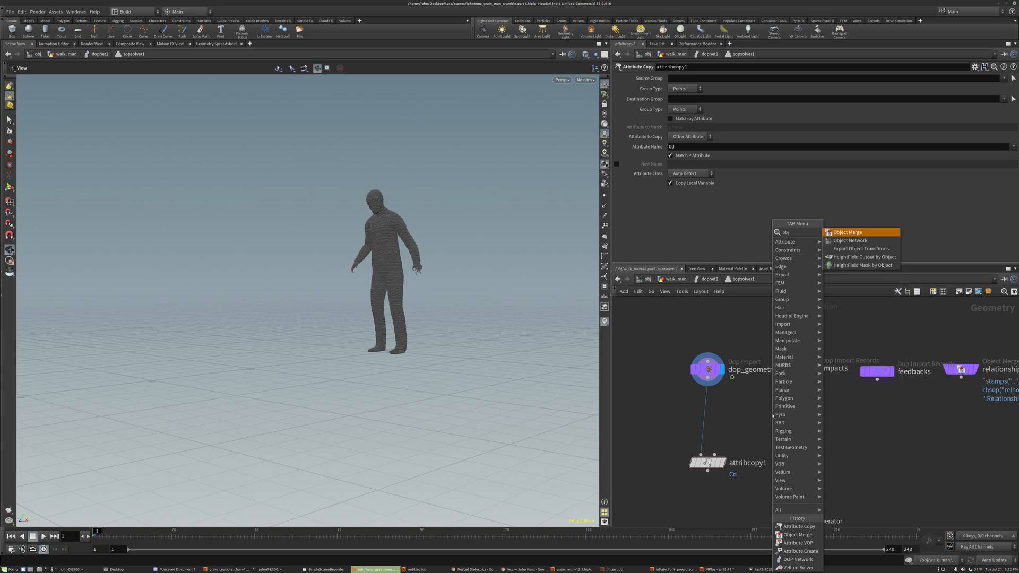
{"action": "key", "text": "Return"}
{"action": "mouse_move", "coordinate": [772, 418]}
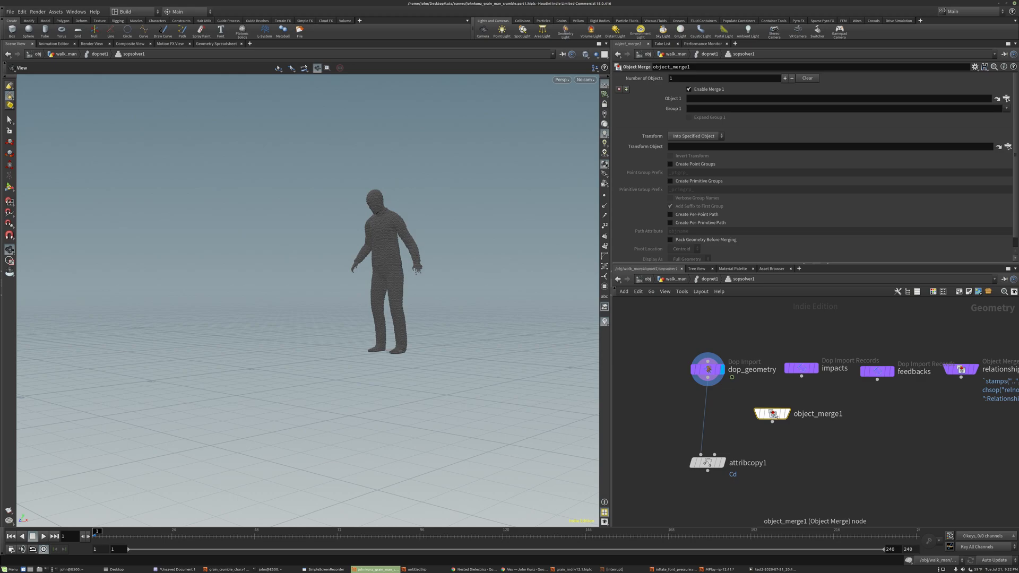
{"action": "left_click", "coordinate": [1005, 100]}
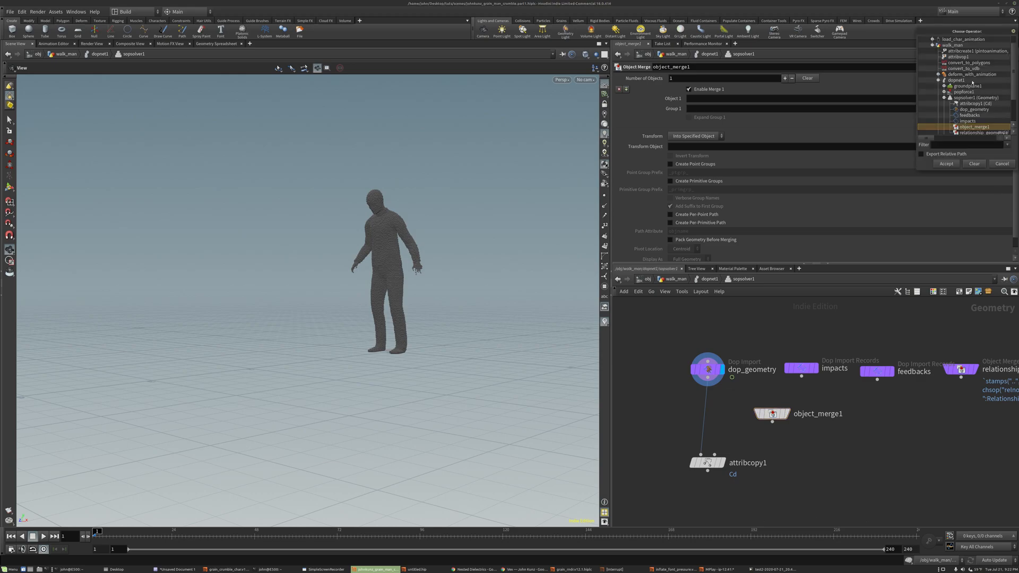
{"action": "left_click", "coordinate": [969, 74]}
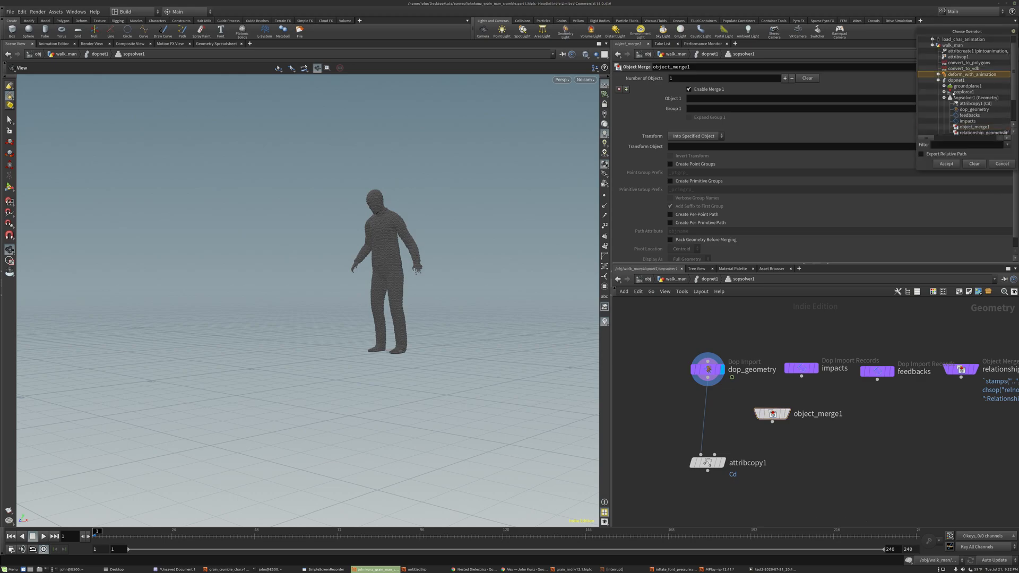
{"action": "left_click", "coordinate": [945, 164]}
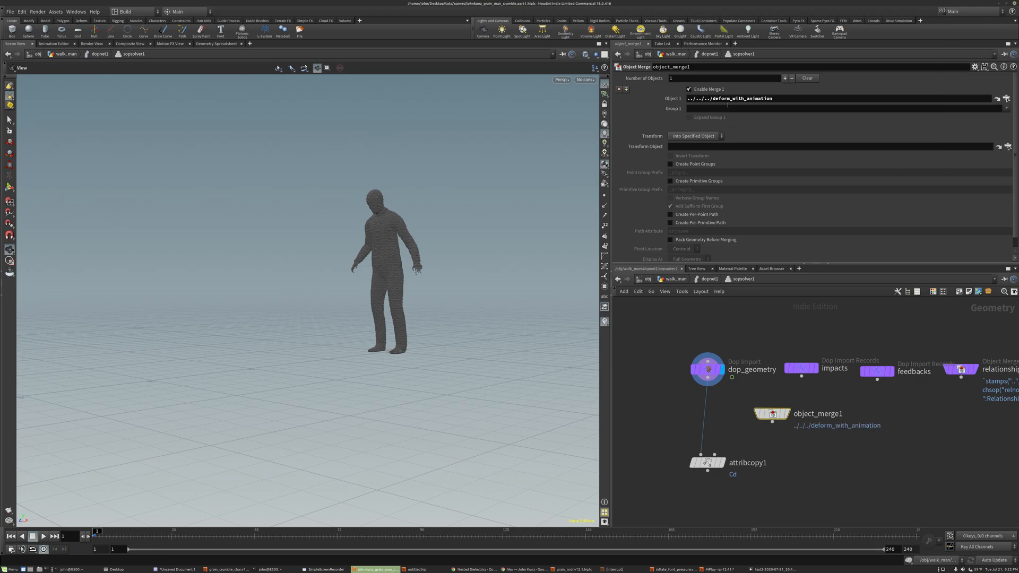
{"action": "left_click_drag", "start_coordinate": [779, 99], "coordinate": [713, 99]}
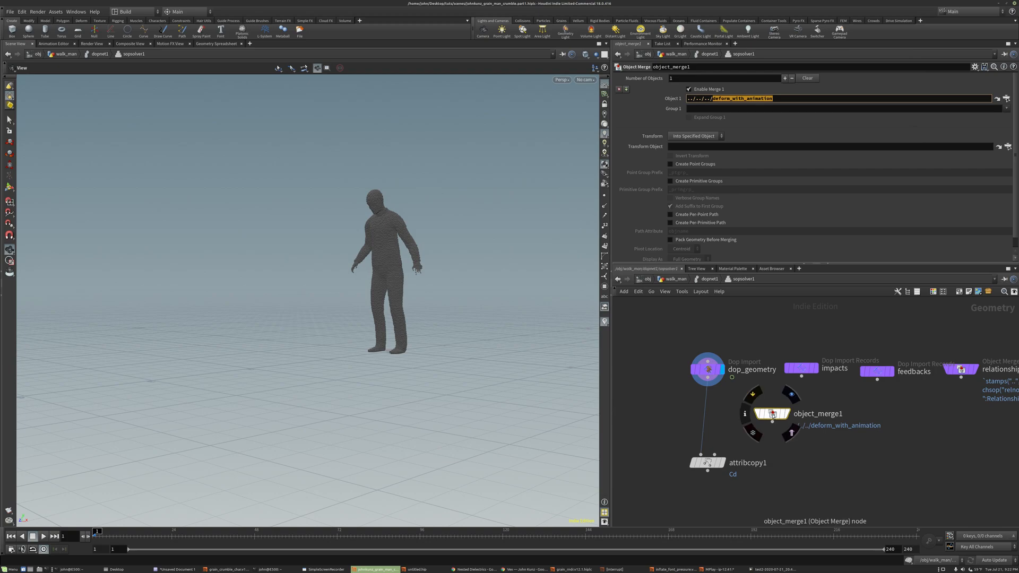
{"action": "middle_click", "coordinate": [773, 413]}
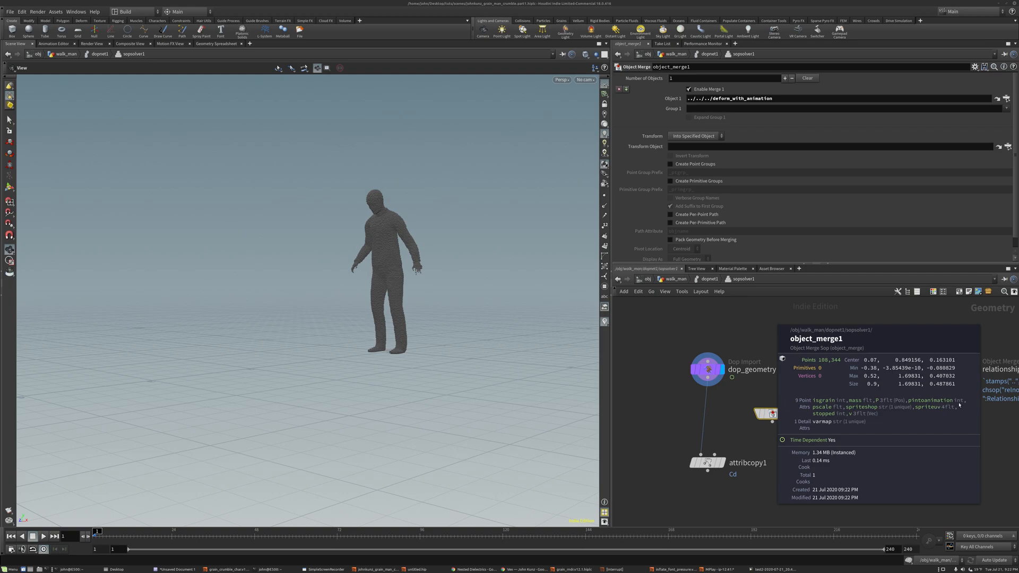
Wire object_merge1 into attribcopy1's second input and set the attributes to copy to pintoanimation and stopped
{"action": "left_click", "coordinate": [707, 462]}
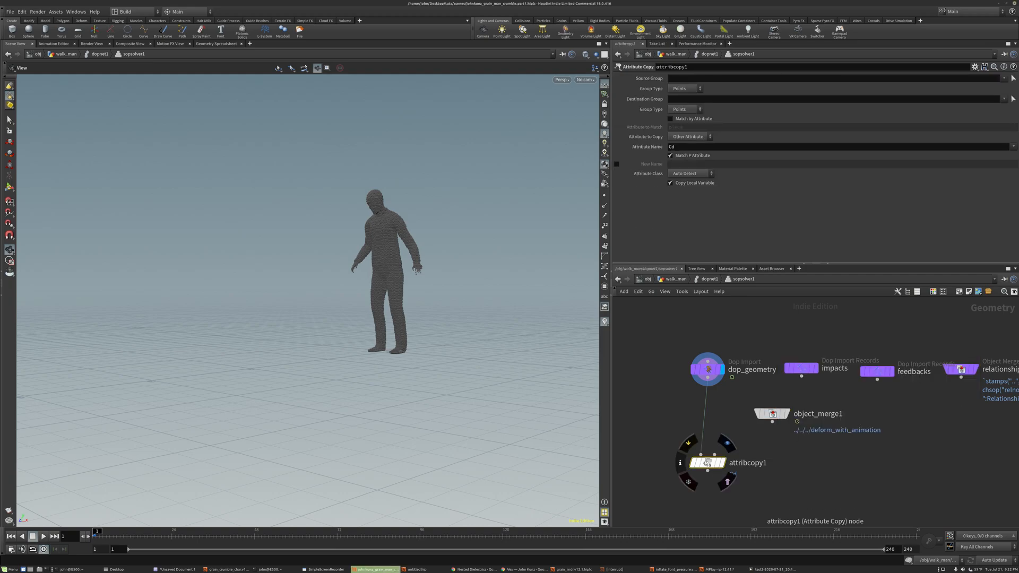
{"action": "left_click", "coordinate": [690, 147]}
{"action": "key", "text": "BackSpace"}
{"action": "key", "text": "Return"}
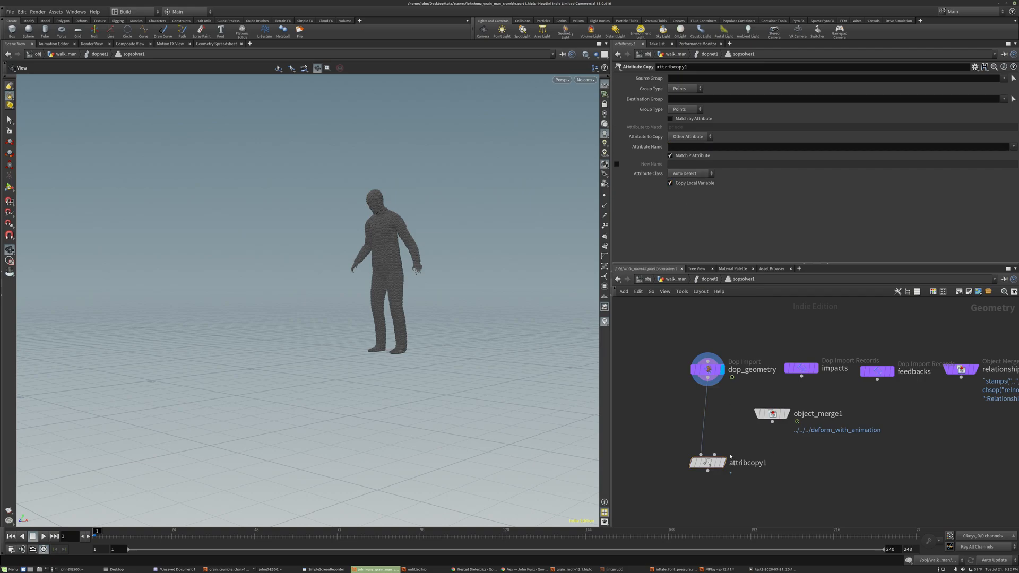
{"action": "left_click_drag", "start_coordinate": [715, 455], "coordinate": [750, 426]}
{"action": "left_click", "coordinate": [1013, 146]}
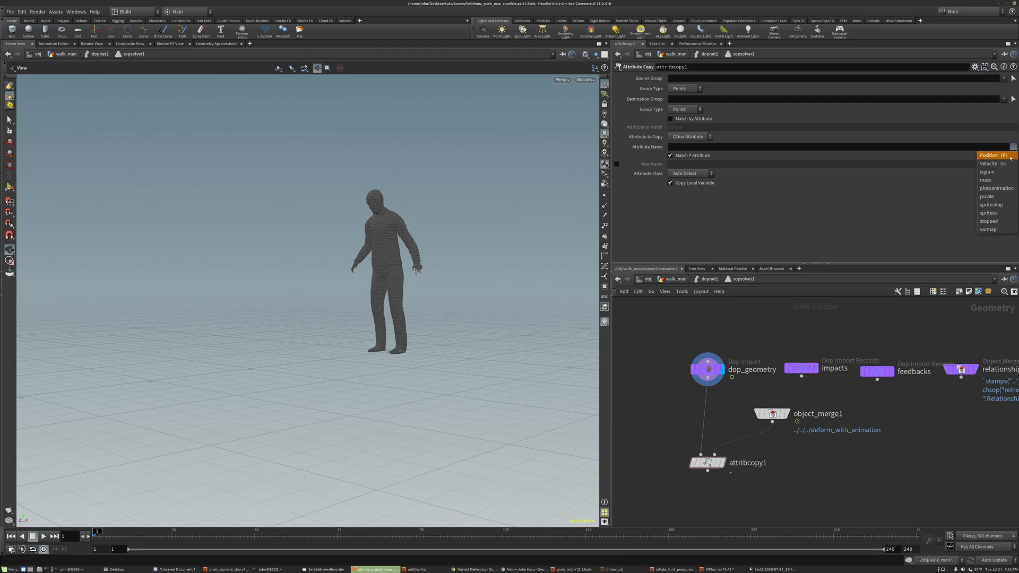
{"action": "left_click", "coordinate": [1007, 190]}
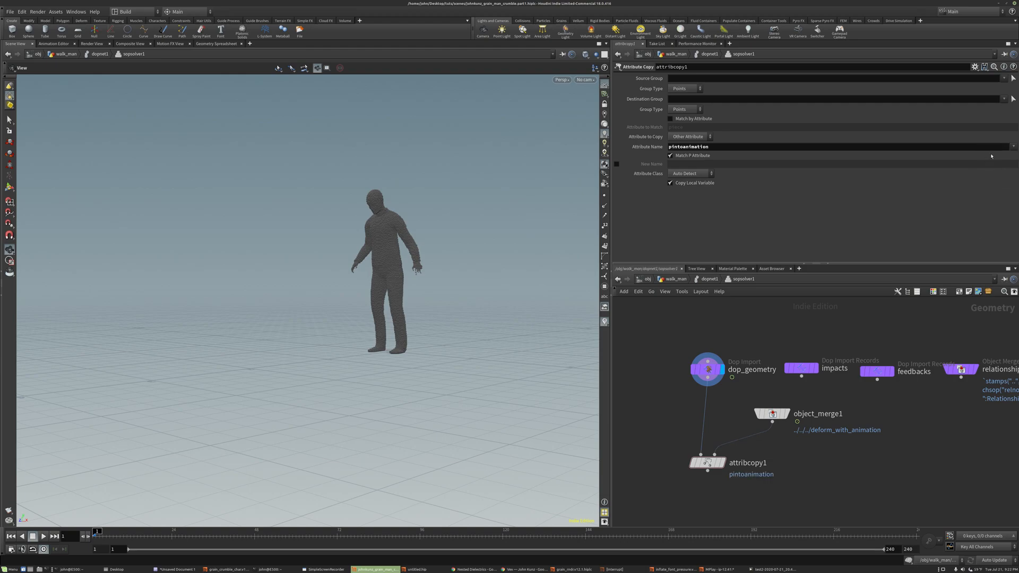
{"action": "left_click", "coordinate": [1012, 147]}
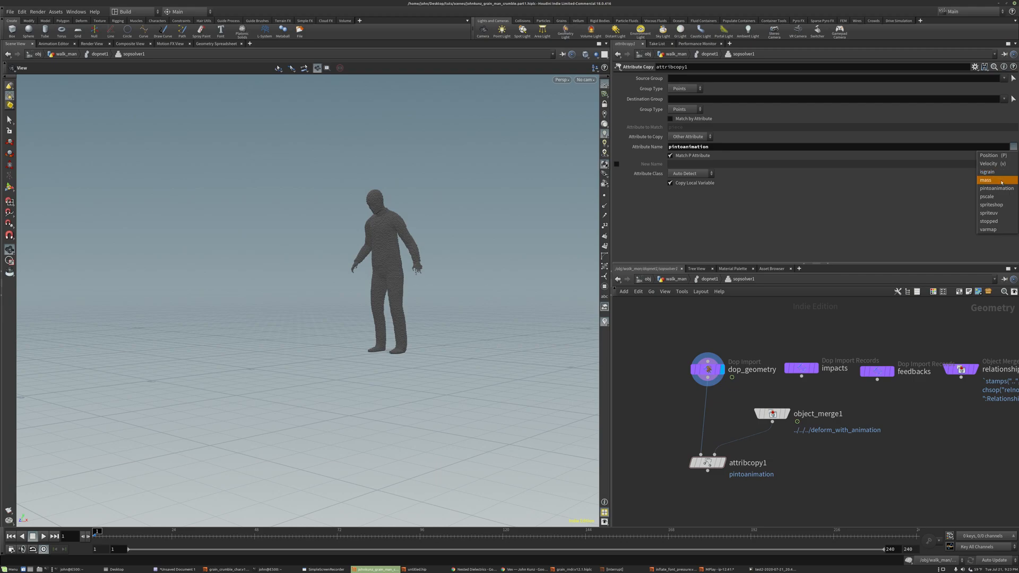
{"action": "left_click", "coordinate": [989, 220]}
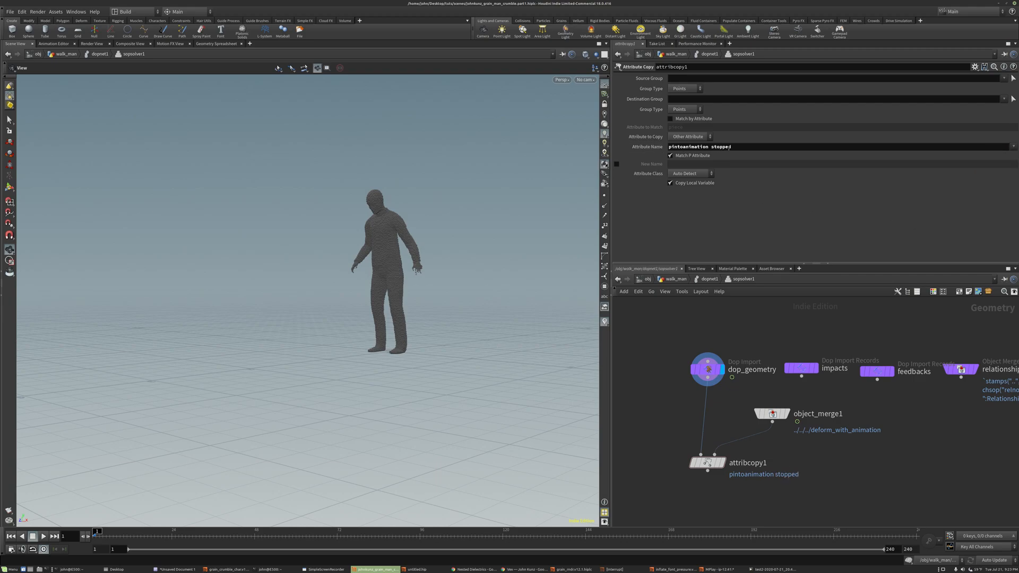
Make attribcopy1 the displayed output of the SOP solver and return to the walk_man network
{"action": "mouse_move", "coordinate": [714, 463]}
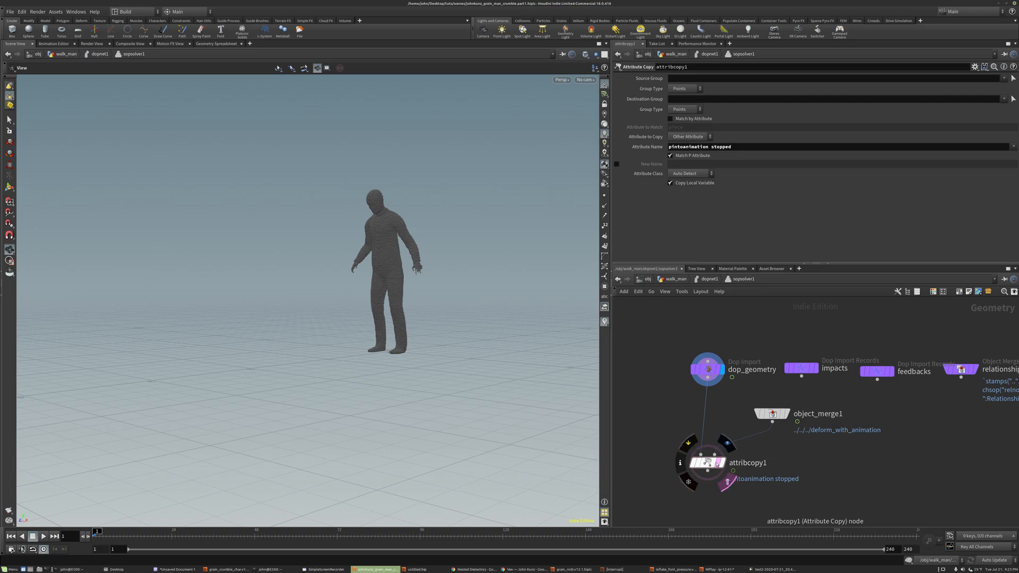
{"action": "left_click", "coordinate": [720, 463]}
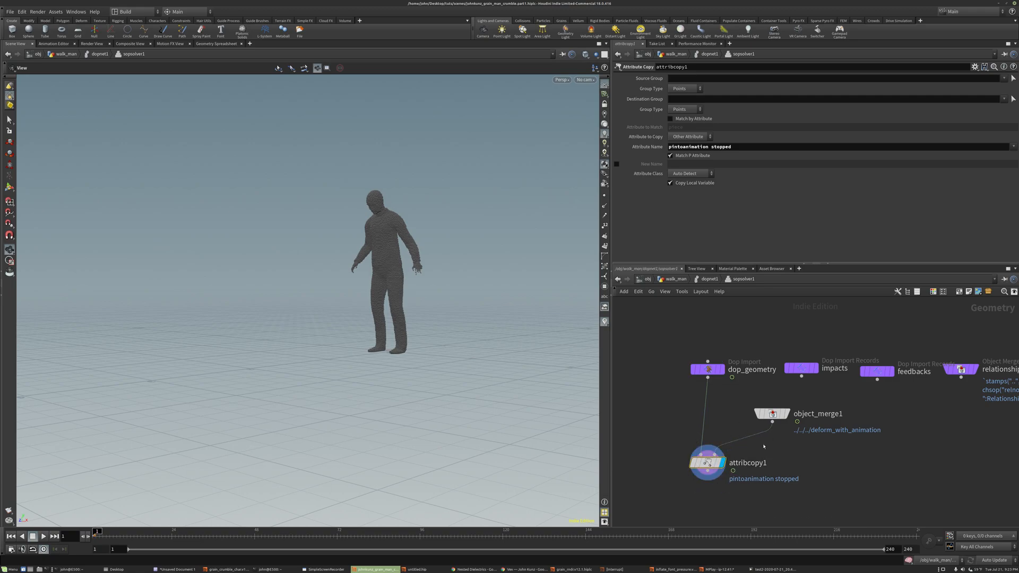
{"action": "mouse_move", "coordinate": [775, 415]}
{"action": "left_click", "coordinate": [686, 280]}
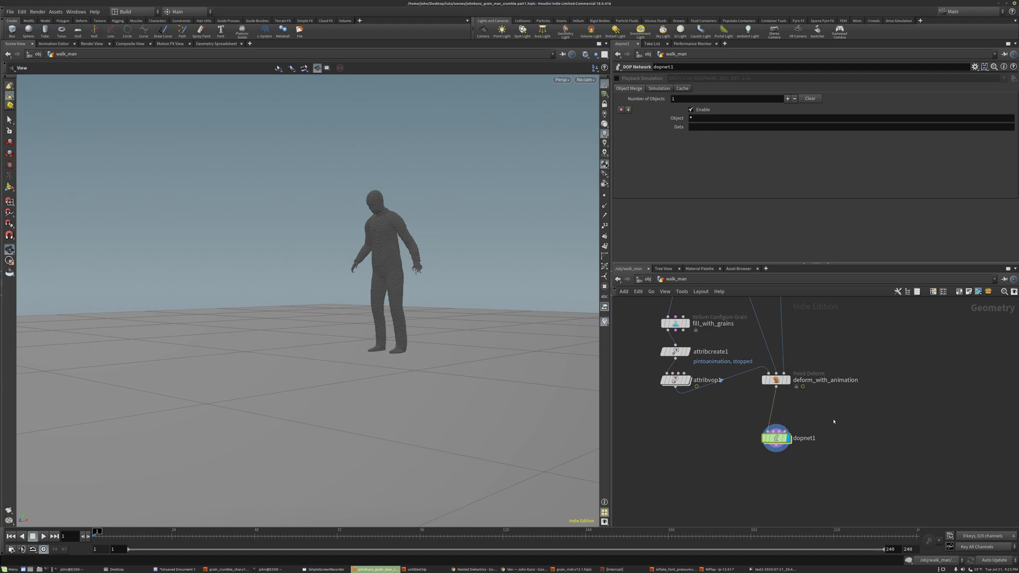
Flipbook frames 1 to 240 of the grain simulation into MPlay and look up the ffmpeg mp4 export option
{"action": "middle_click_drag", "start_coordinate": [833, 422], "coordinate": [831, 424]}
{"action": "mouse_move", "coordinate": [467, 354]}
{"action": "left_mouse_down"}
{"action": "mouse_move", "coordinate": [511, 352]}
{"action": "mouse_move", "coordinate": [473, 359]}
{"action": "mouse_move", "coordinate": [470, 338]}
{"action": "left_mouse_up"}
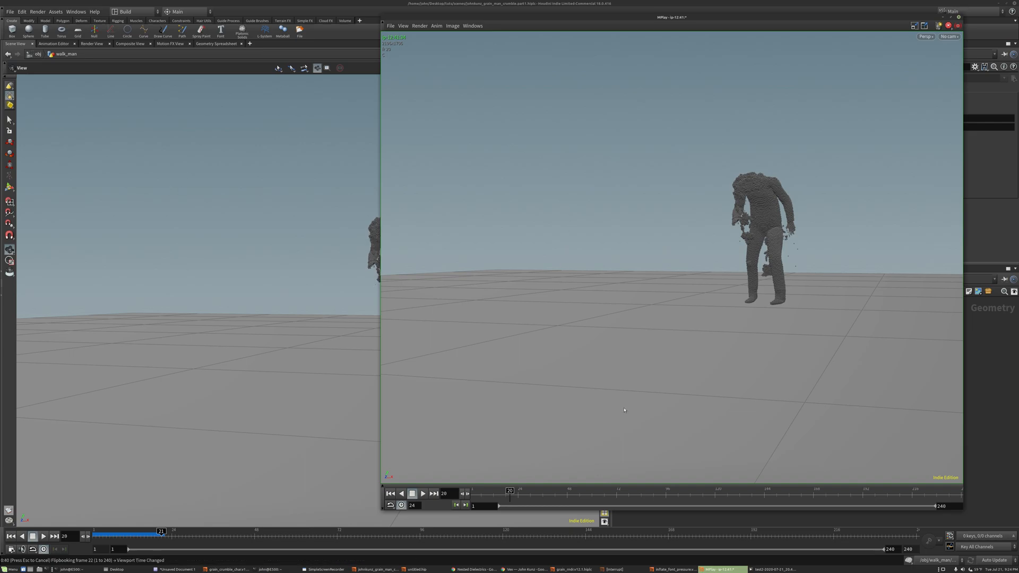
{"action": "left_click", "coordinate": [390, 26]}
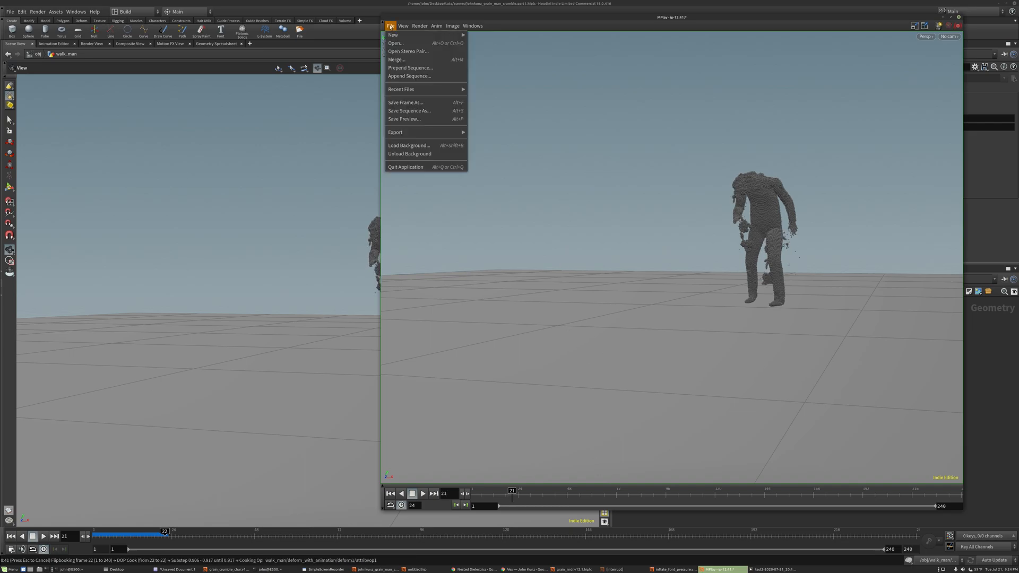
{"action": "mouse_move", "coordinate": [430, 132]}
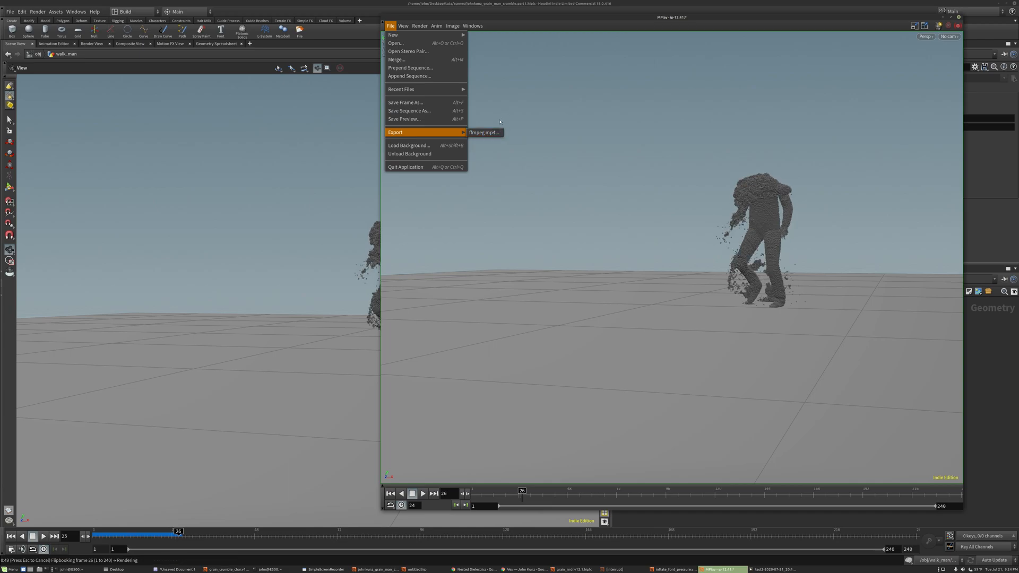
{"action": "left_click", "coordinate": [727, 221]}
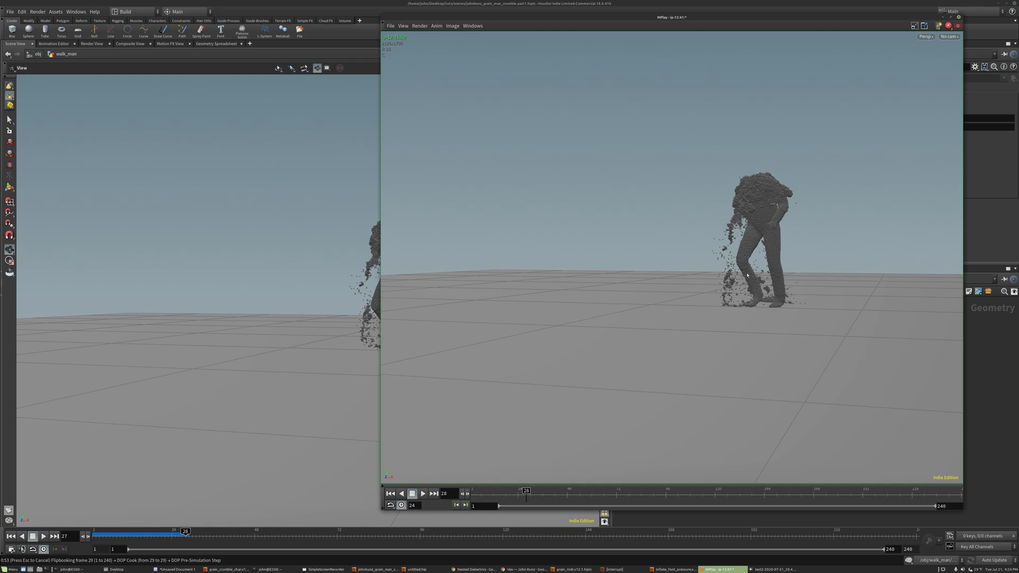
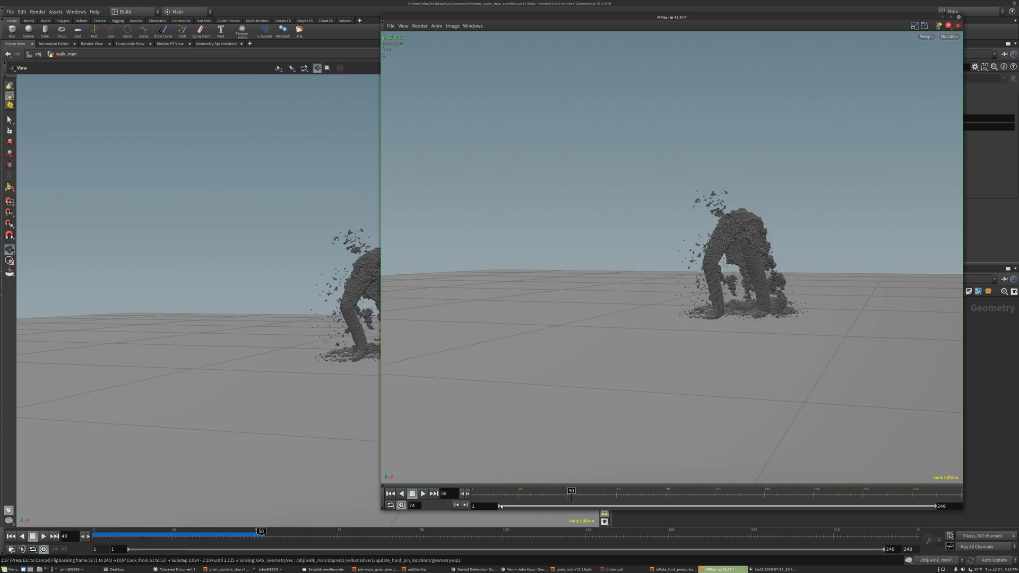
{"action": "mouse_move", "coordinate": [500, 496]}
{"action": "left_mouse_down"}
{"action": "mouse_move", "coordinate": [470, 497]}
{"action": "mouse_move", "coordinate": [498, 496]}
{"action": "left_mouse_up"}
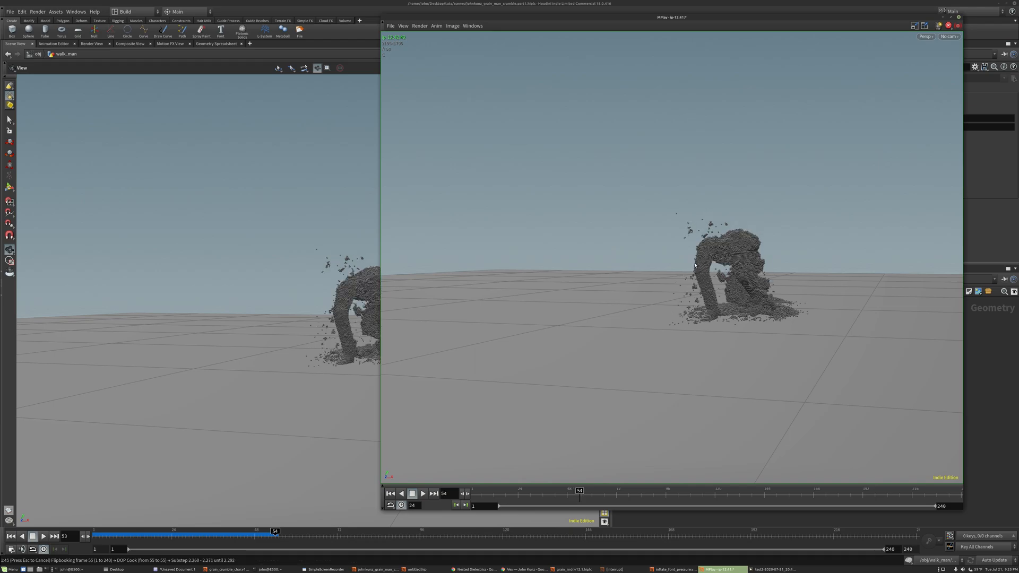
{"action": "key", "text": "Up"}
{"action": "key", "text": "Down"}
{"action": "key", "text": "Up"}
{"action": "key", "text": "ctrl+Up"}
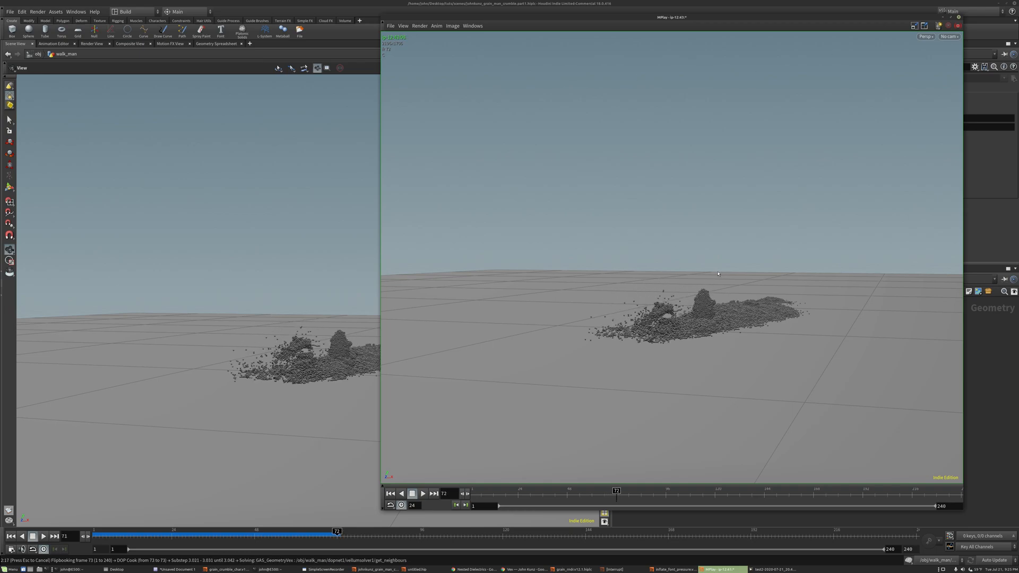
Play and scrub through the flipbooked frames in MPlay to examine how the grain character crumbles and settles
{"action": "key", "text": "Up"}
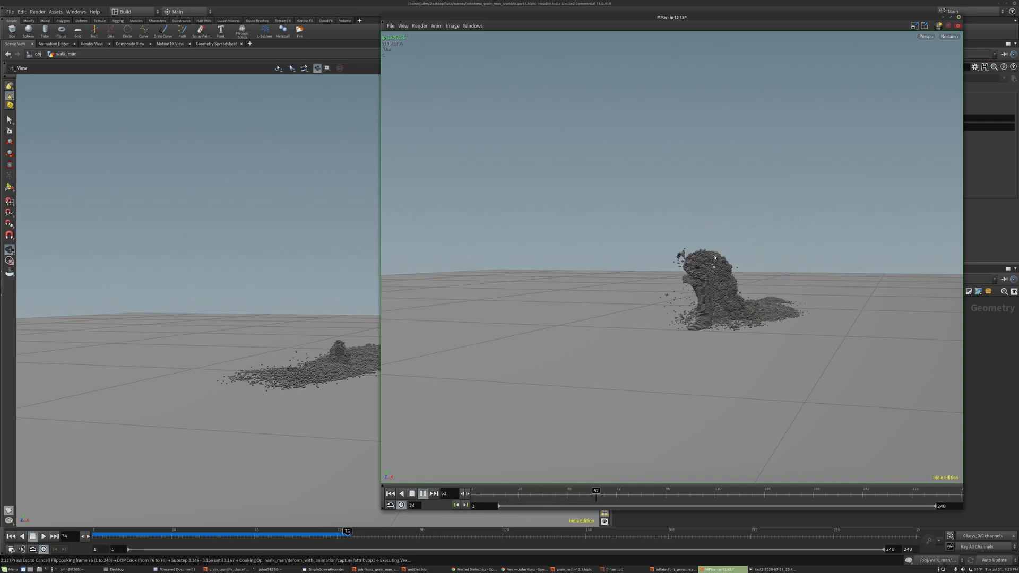
{"action": "key", "text": "Up"}
{"action": "key", "text": "Up"}
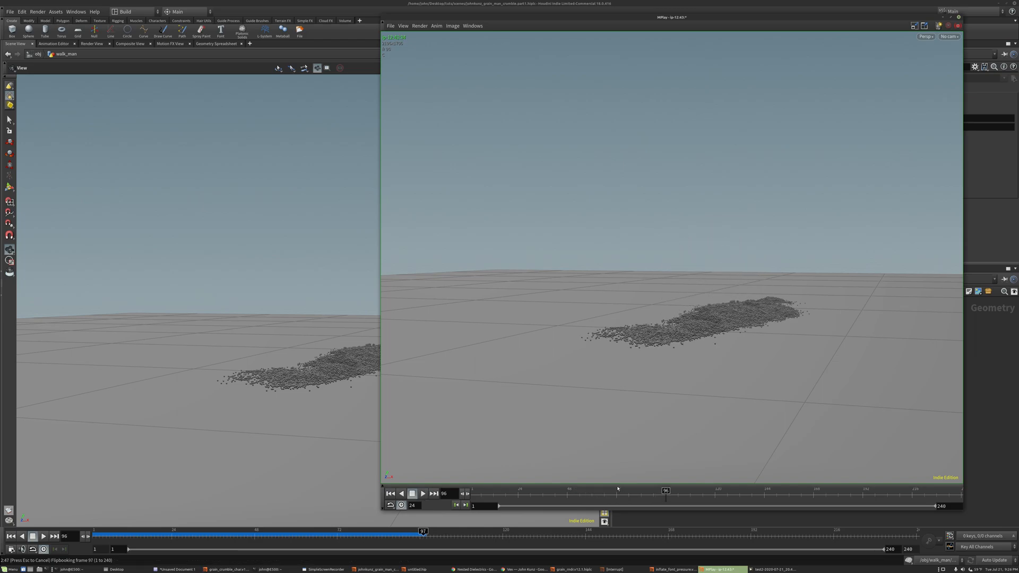
{"action": "left_click_drag", "start_coordinate": [666, 494], "coordinate": [461, 494]}
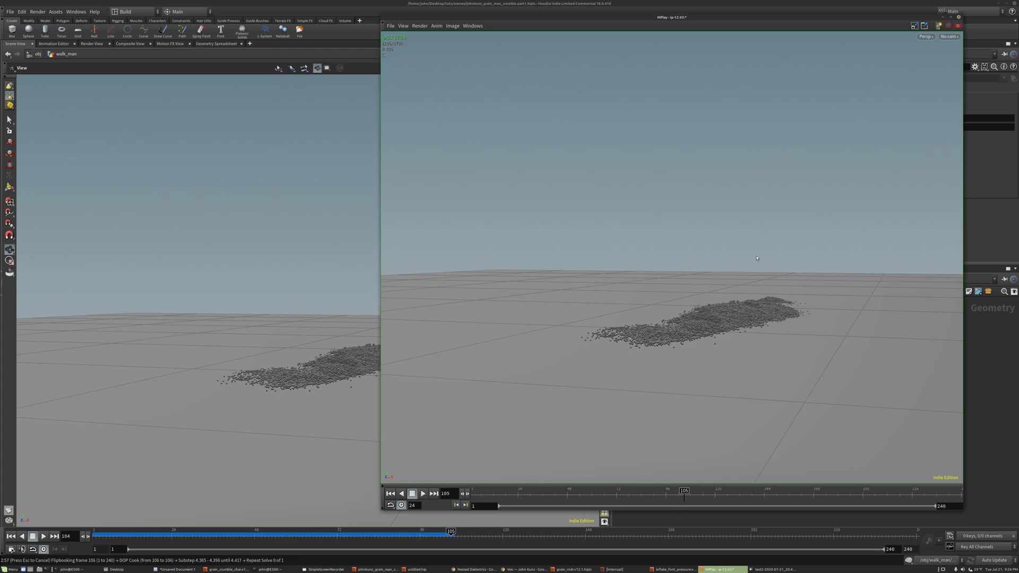
{"action": "key", "text": "Up"}
{"action": "key", "text": "Up"}
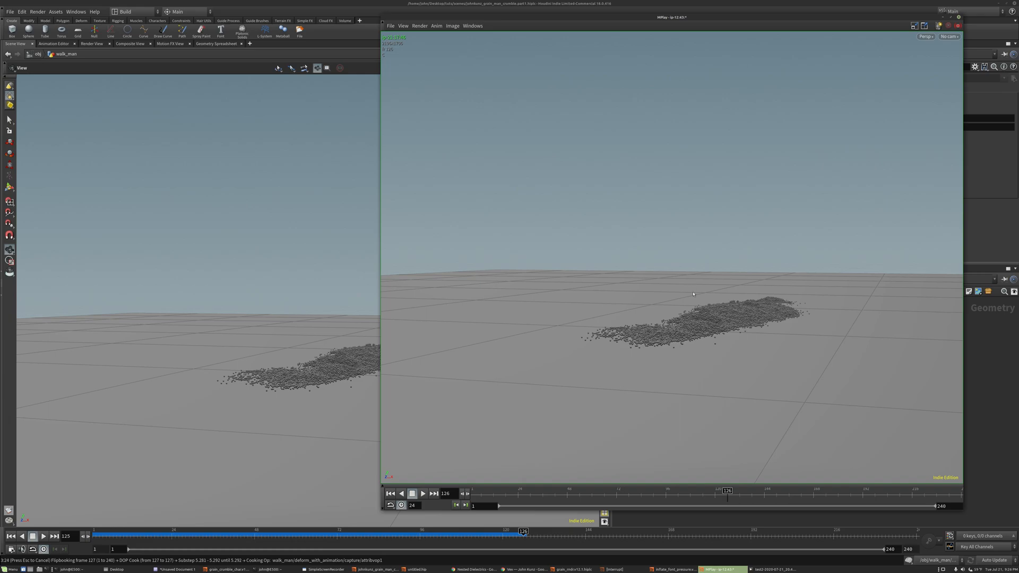
{"action": "key", "text": "Up"}
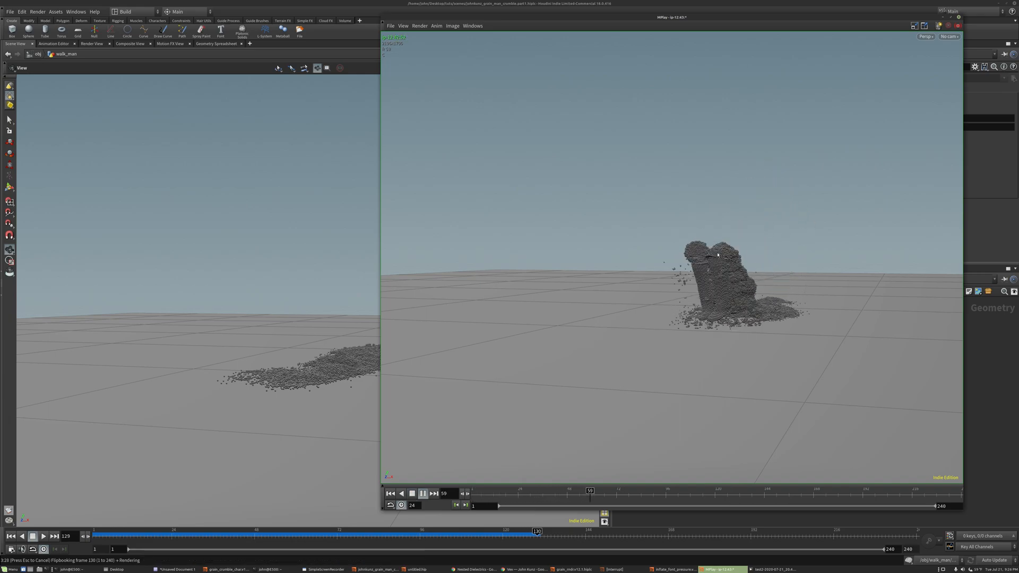
{"action": "key", "text": "ctrl+Up"}
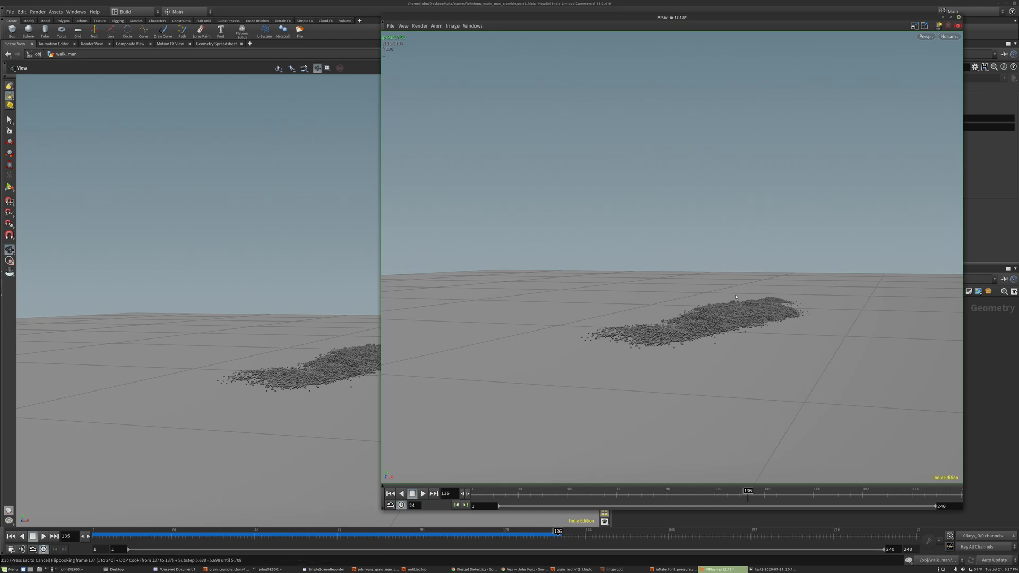
{"action": "key", "text": "Up"}
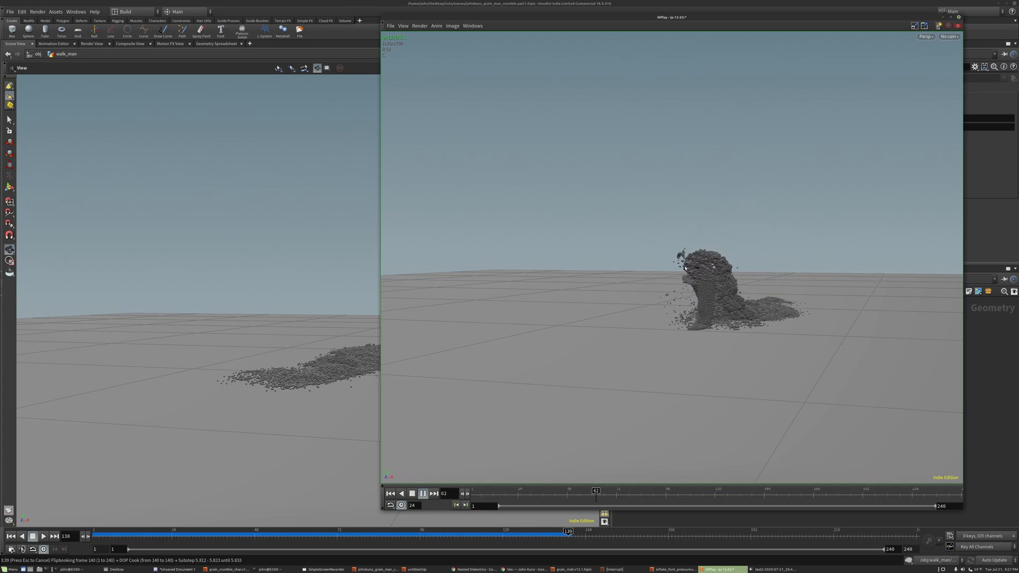
{"action": "key", "text": "Up"}
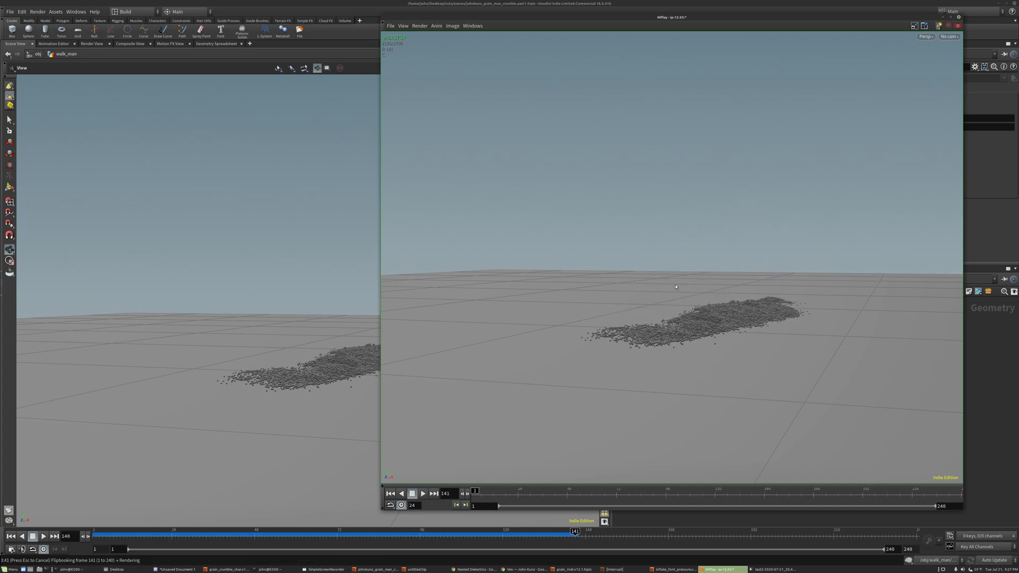
Switch back to Houdini's walk_man network and place a Vellum Solver node beside dopnet1
{"action": "left_click", "coordinate": [989, 367]}
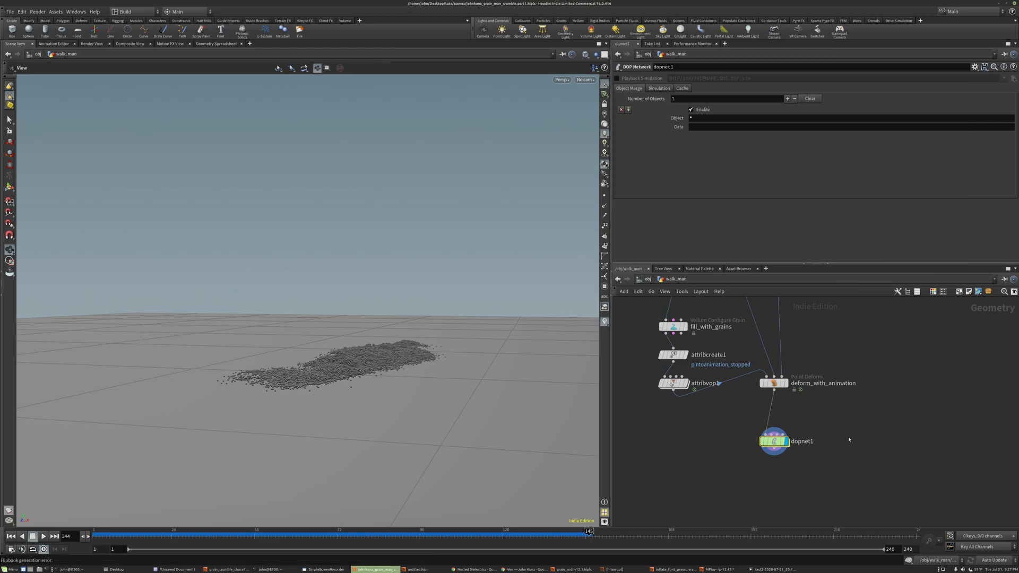
{"action": "middle_click_drag", "start_coordinate": [836, 429], "coordinate": [818, 420]}
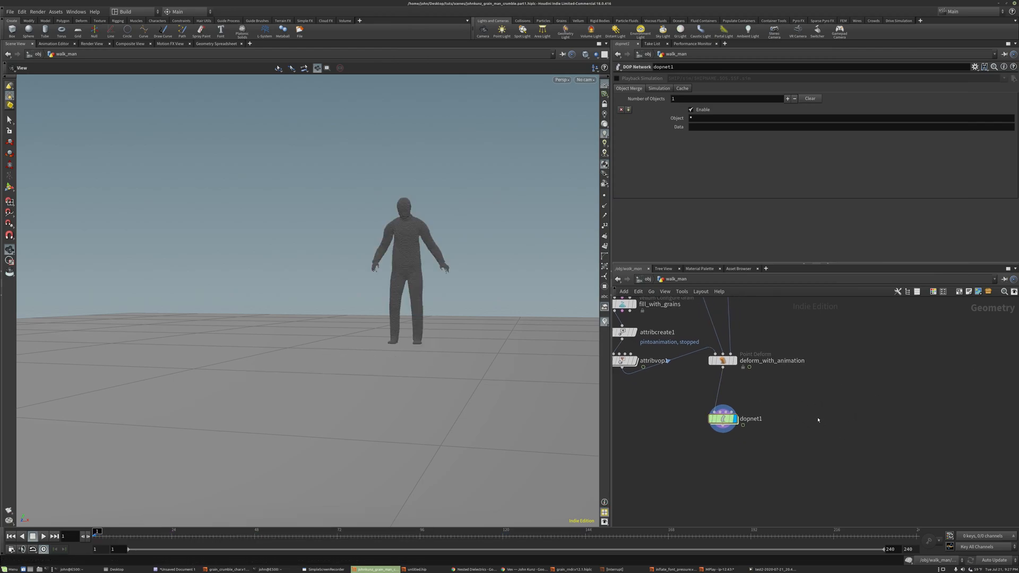
{"action": "key", "text": "Tab"}
{"action": "type", "text": "vell"}
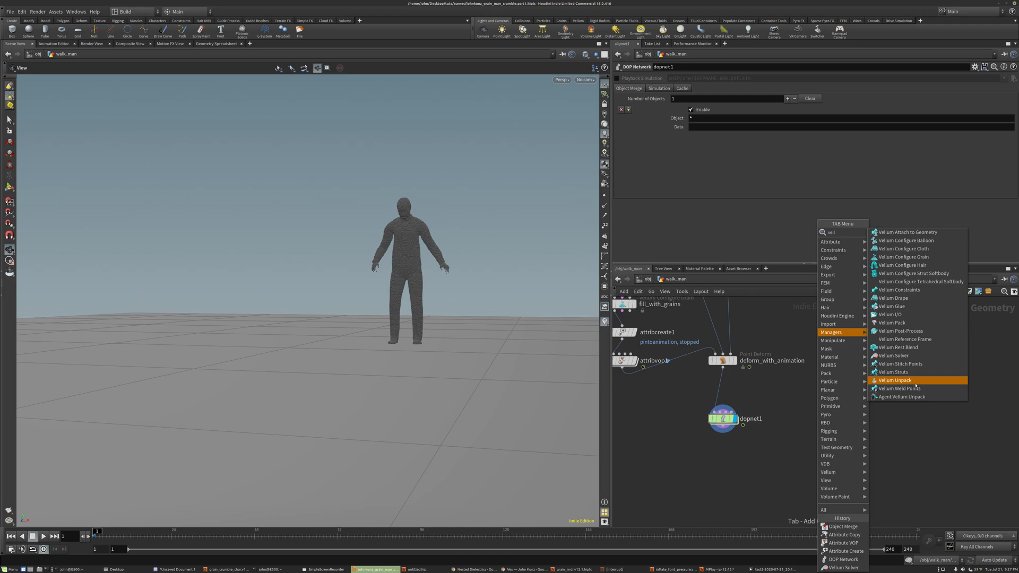
{"action": "left_click", "coordinate": [902, 355]}
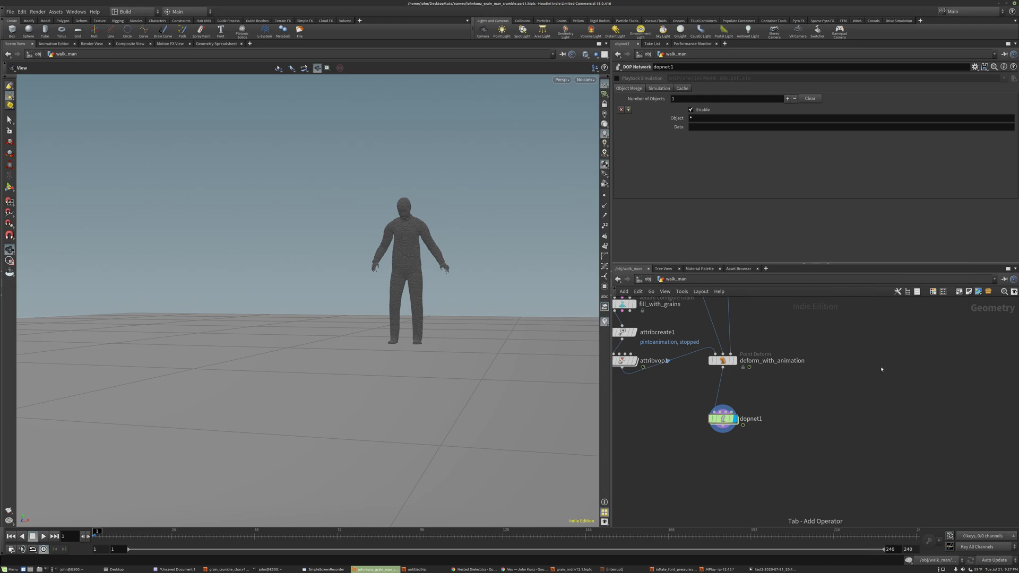
{"action": "left_click", "coordinate": [789, 422]}
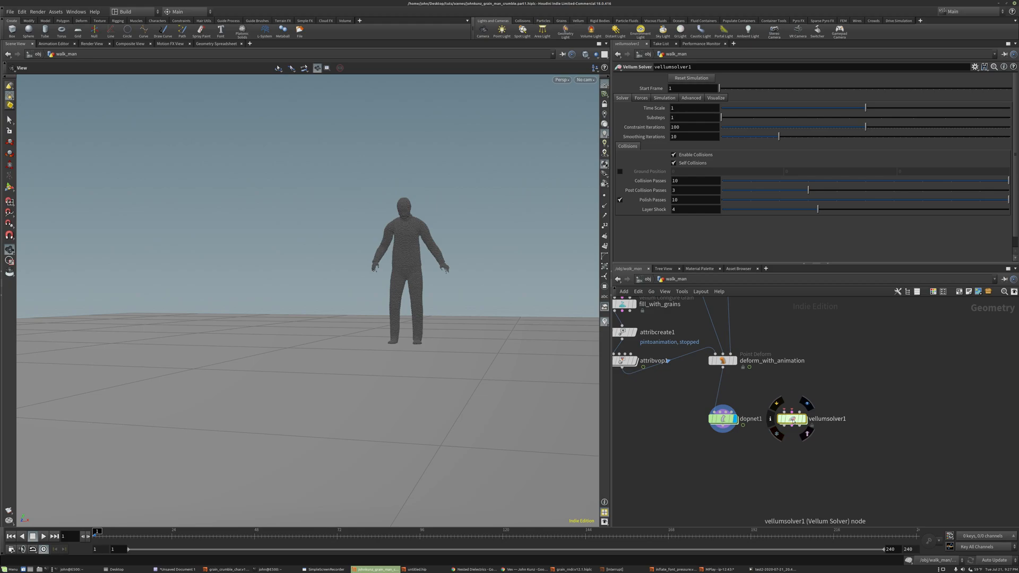
Compare the two solver nodes by looking inside dopnet1, and return to the walk_man network
{"action": "scroll", "coordinate": [792, 422], "scroll_direction": "up", "scroll_amount": 3}
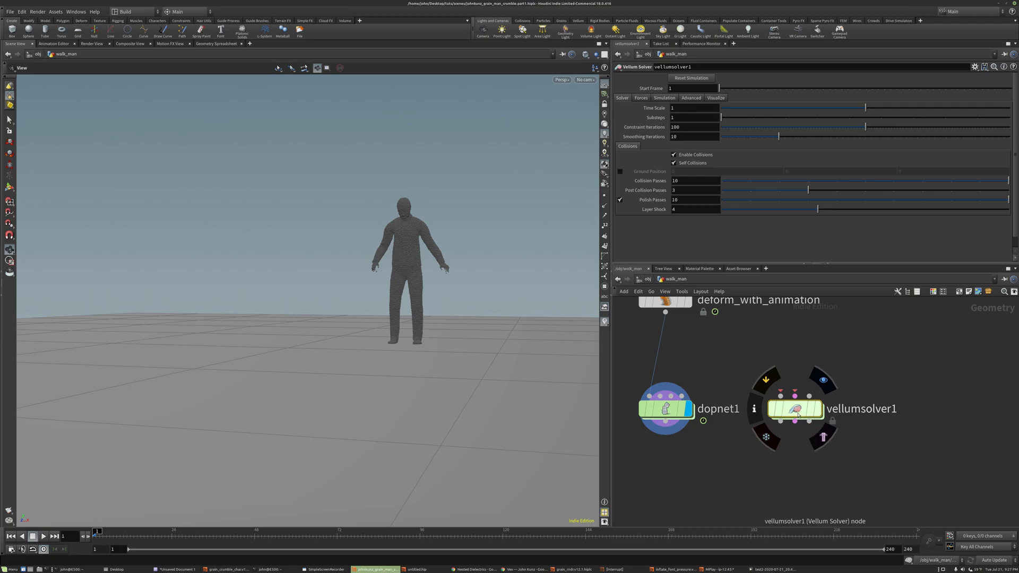
{"action": "scroll", "coordinate": [796, 409], "scroll_direction": "down", "scroll_amount": 2}
{"action": "scroll", "coordinate": [793, 409], "scroll_direction": "up", "scroll_amount": 2}
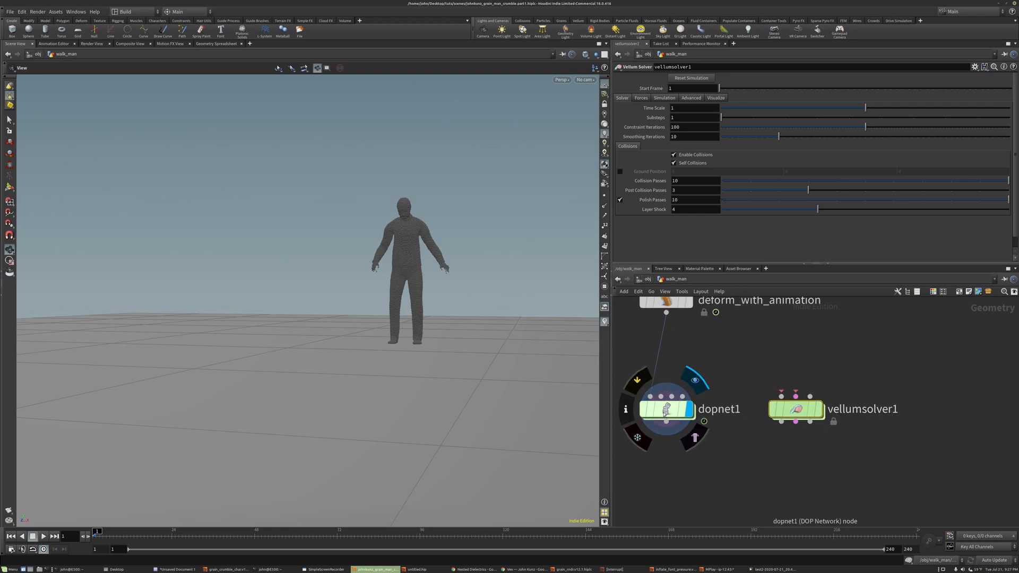
{"action": "double_click", "coordinate": [666, 409]}
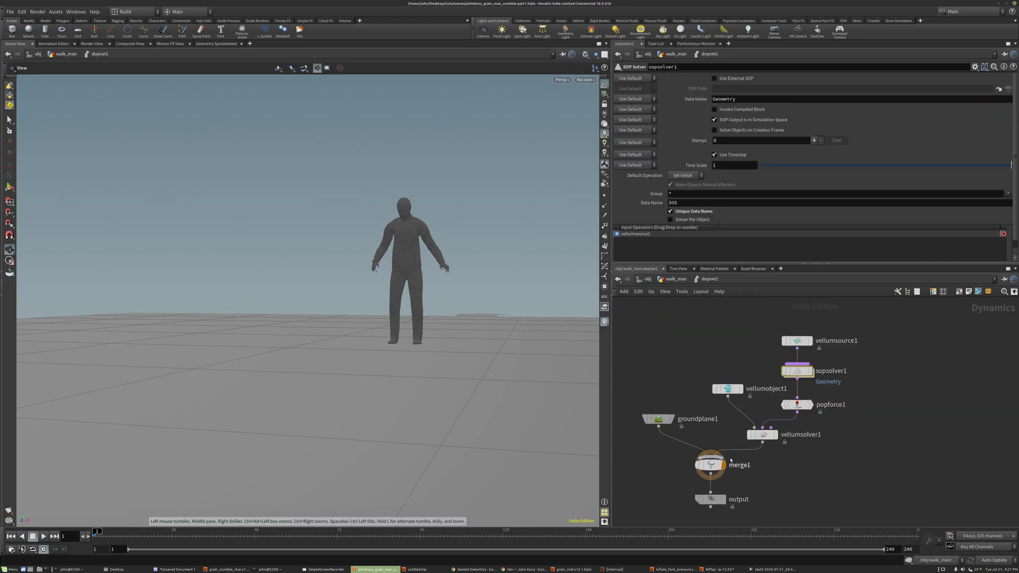
{"action": "key", "text": "u"}
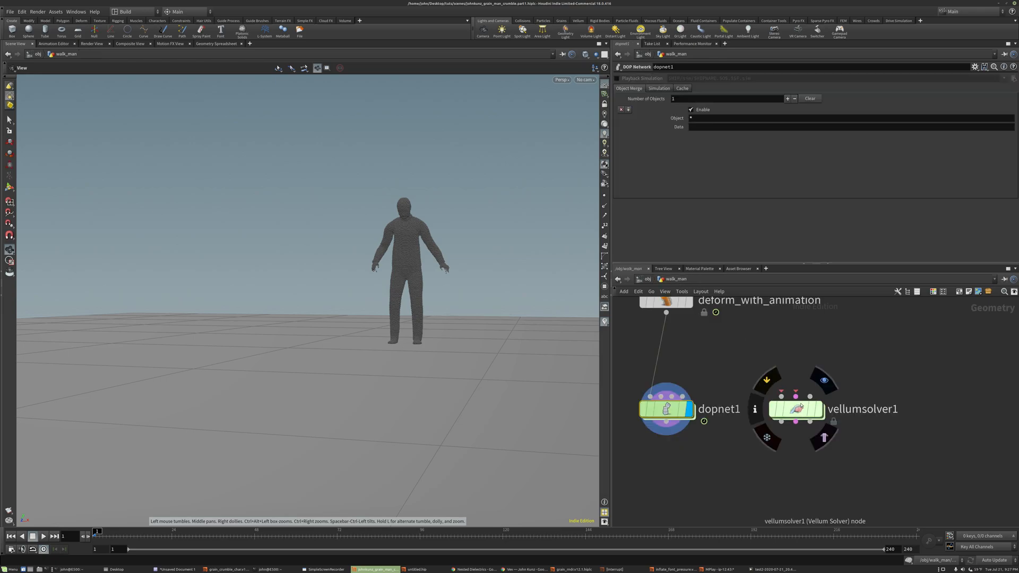
Examine vellumsolver1's forces, simulation and advanced parameters, including the Multi-Pass Solve, Motion and OpenCL settings
{"action": "left_click", "coordinate": [798, 410]}
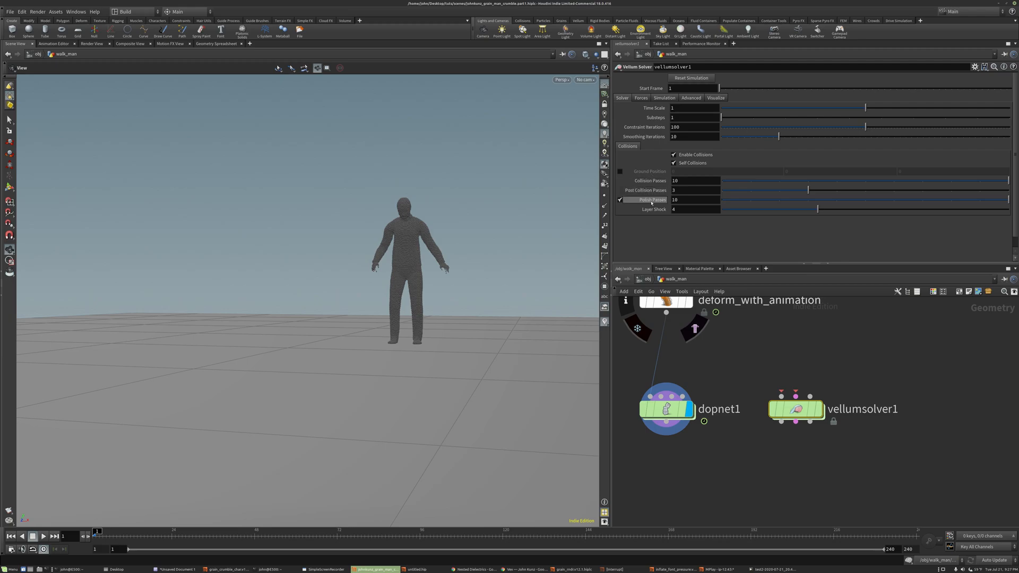
{"action": "left_click", "coordinate": [640, 99]}
{"action": "left_click", "coordinate": [665, 98]}
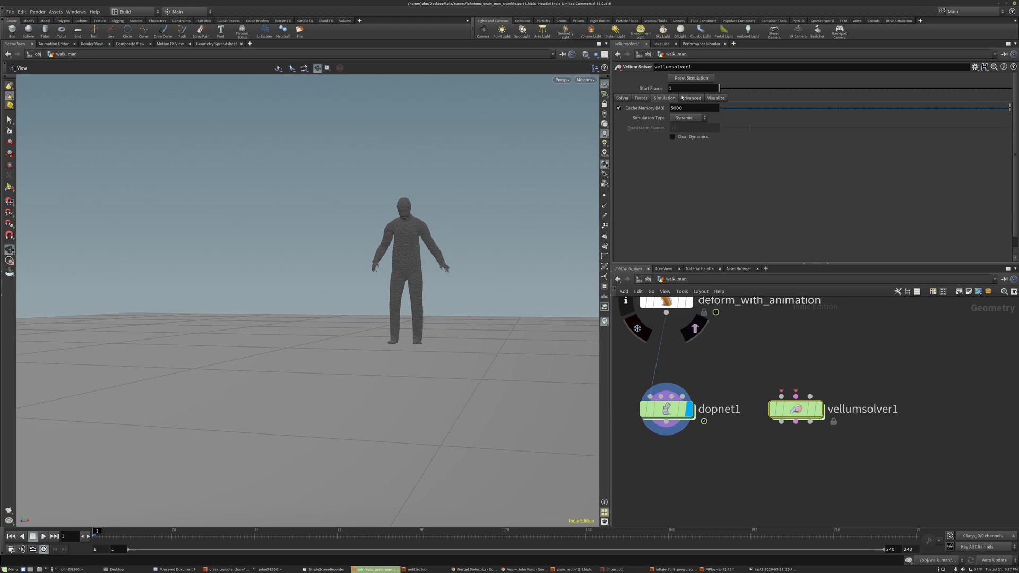
{"action": "left_click", "coordinate": [685, 98]}
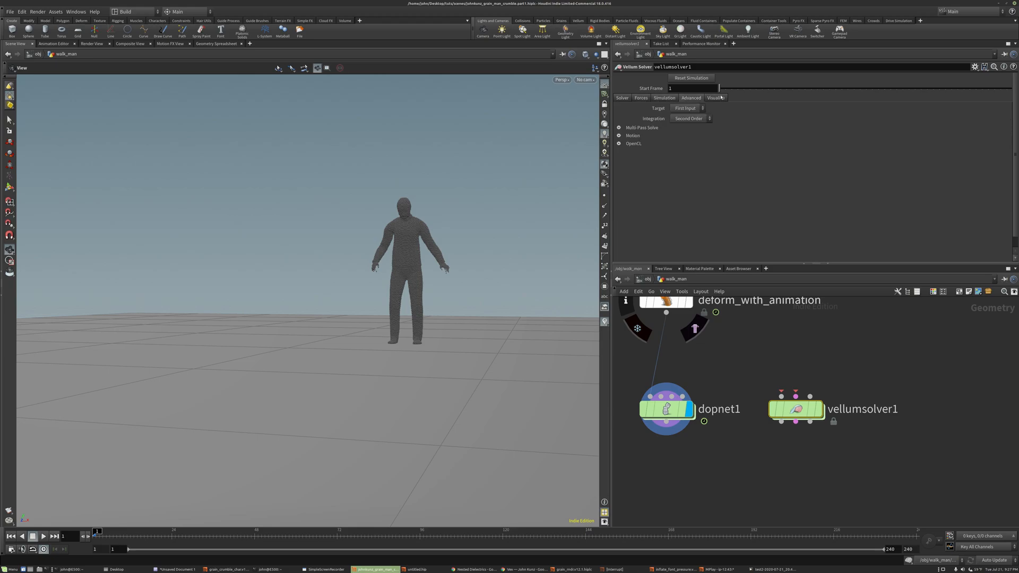
{"action": "left_click", "coordinate": [618, 136]}
{"action": "left_click", "coordinate": [618, 128]}
{"action": "left_click", "coordinate": [619, 244]}
{"action": "scroll", "coordinate": [626, 232], "scroll_direction": "down", "scroll_amount": 1}
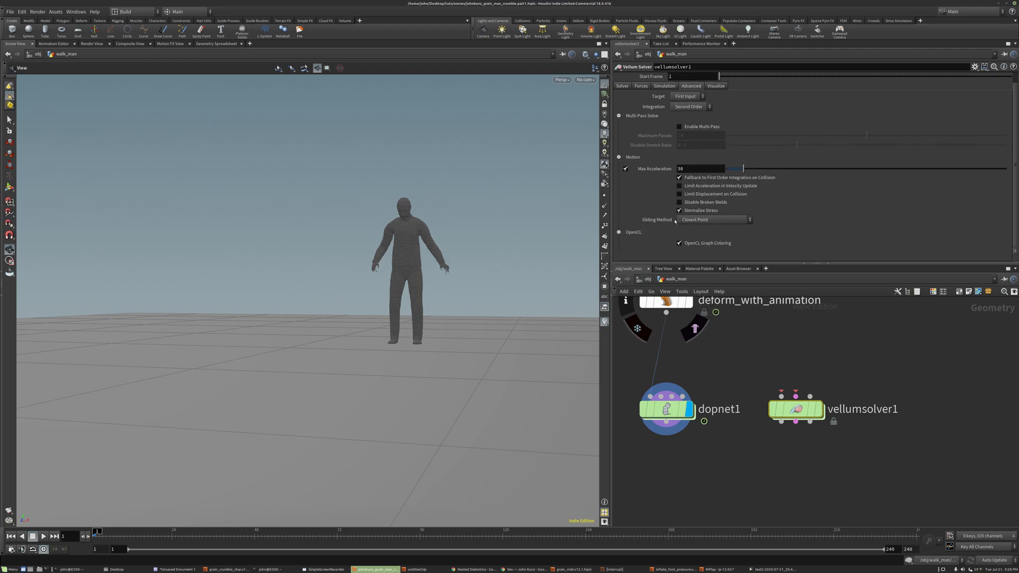
{"action": "scroll", "coordinate": [678, 212], "scroll_direction": "up", "scroll_amount": 1}
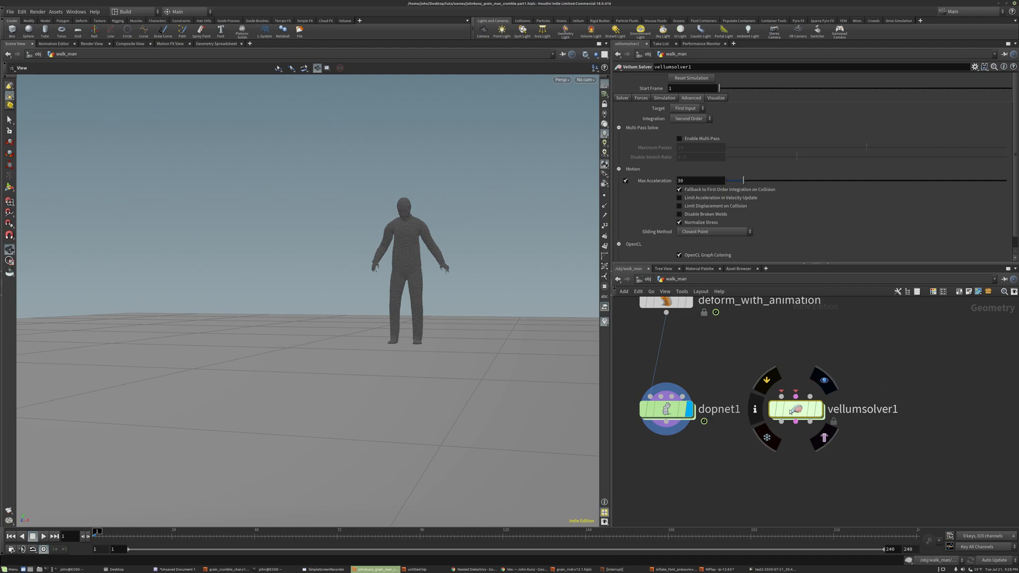
Delete vellumsolver1, review the node network inside dopnet1 and return to the full walk_man network
{"action": "key", "text": "Delete"}
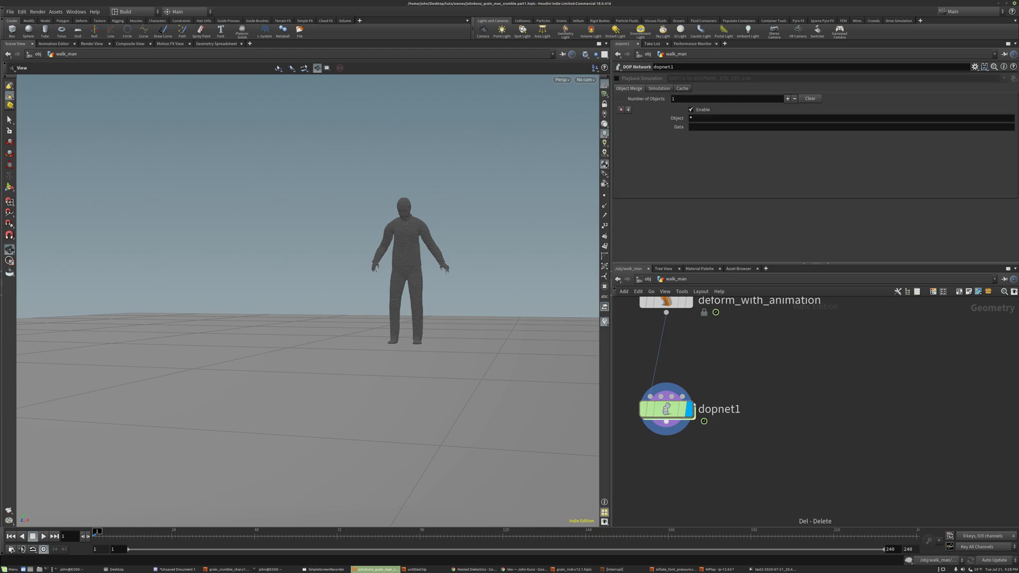
{"action": "key", "text": "h"}
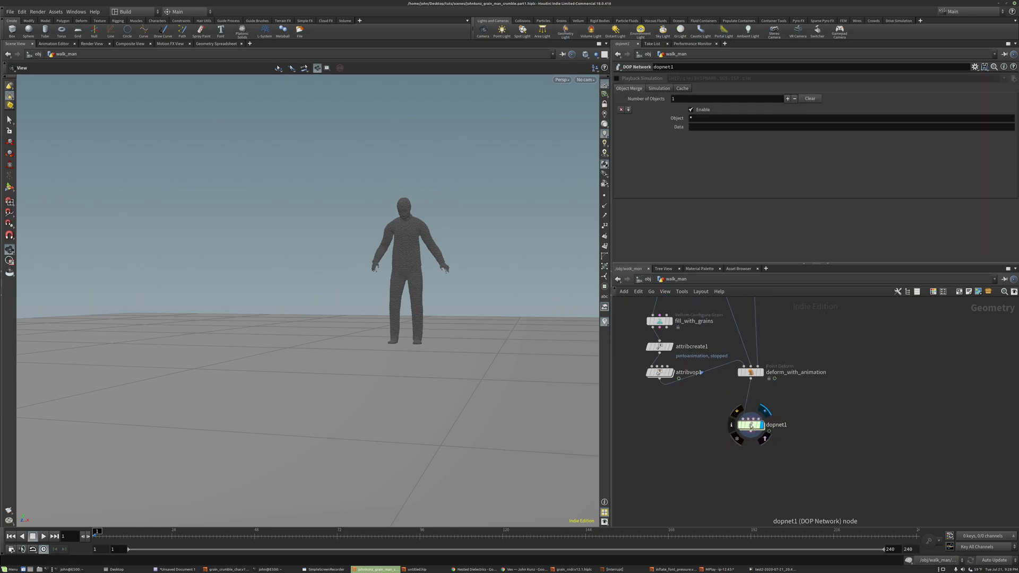
{"action": "double_click", "coordinate": [751, 421]}
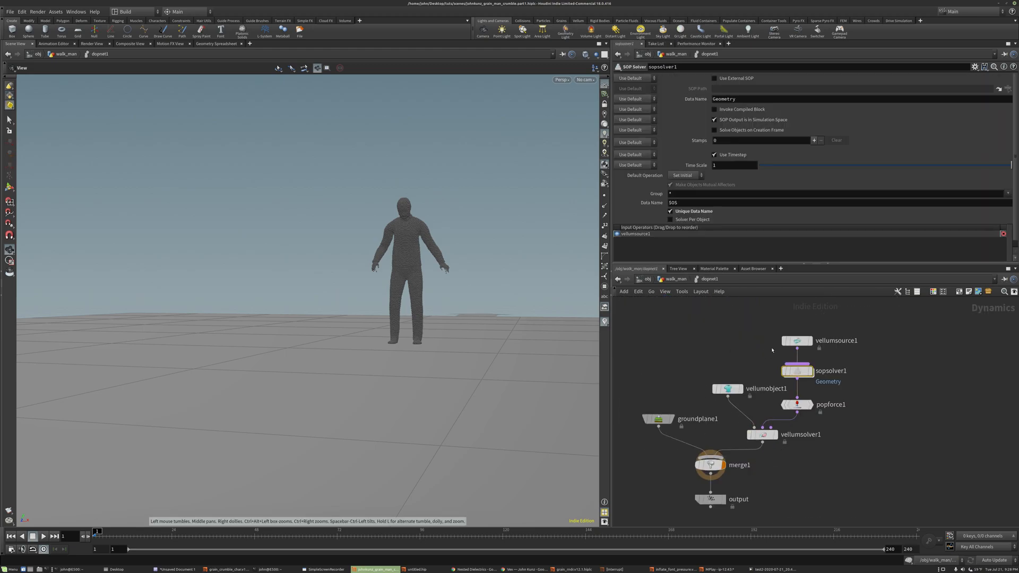
{"action": "scroll", "coordinate": [734, 381], "scroll_direction": "down", "scroll_amount": 4}
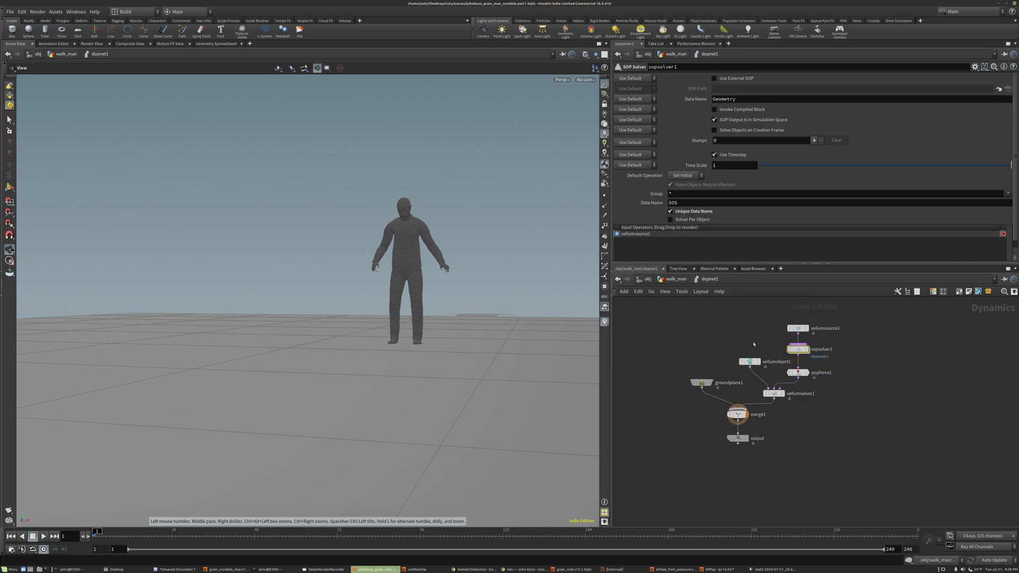
{"action": "key", "text": "u"}
{"action": "scroll", "coordinate": [826, 415], "scroll_direction": "down", "scroll_amount": 4}
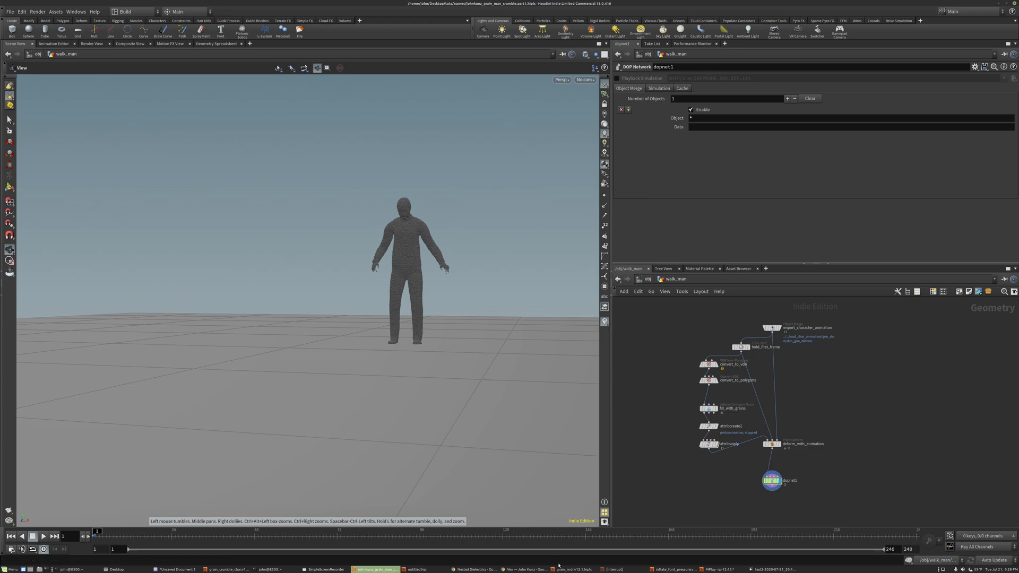
Switch to MPlay and replay the flipbook to review the walking man crumbling from the top down
{"action": "left_click", "coordinate": [707, 570]}
{"action": "left_click_drag", "start_coordinate": [637, 495], "coordinate": [602, 538]}
{"action": "key", "text": "ctrl+Up"}
{"action": "key", "text": "Up"}
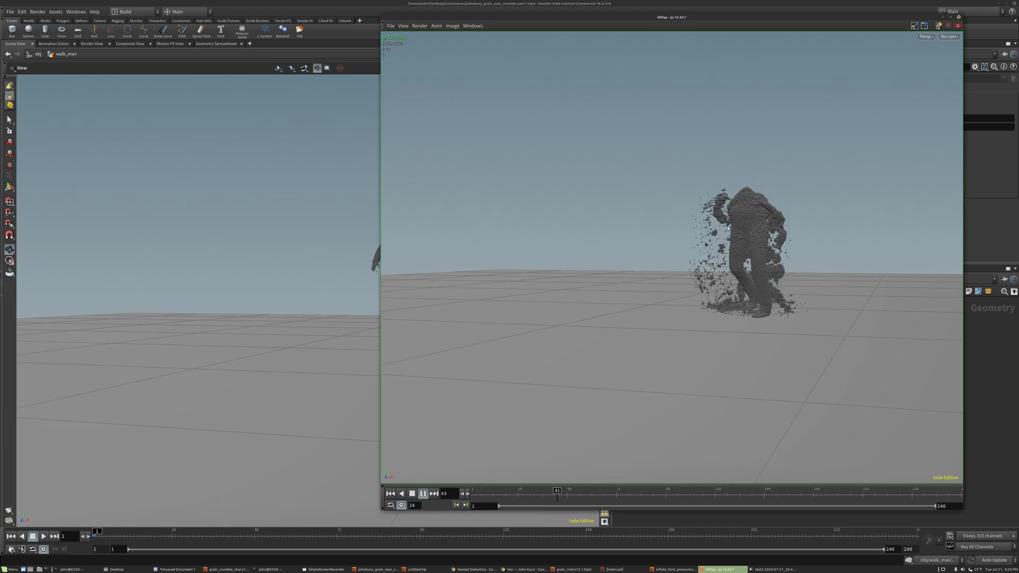
{"action": "key", "text": "Up"}
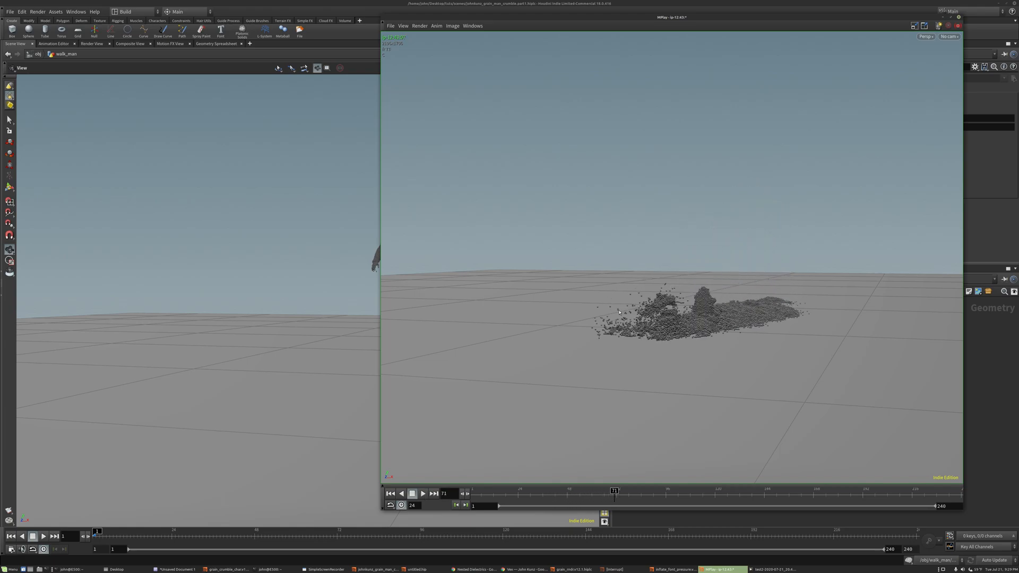
{"action": "key", "text": "Up"}
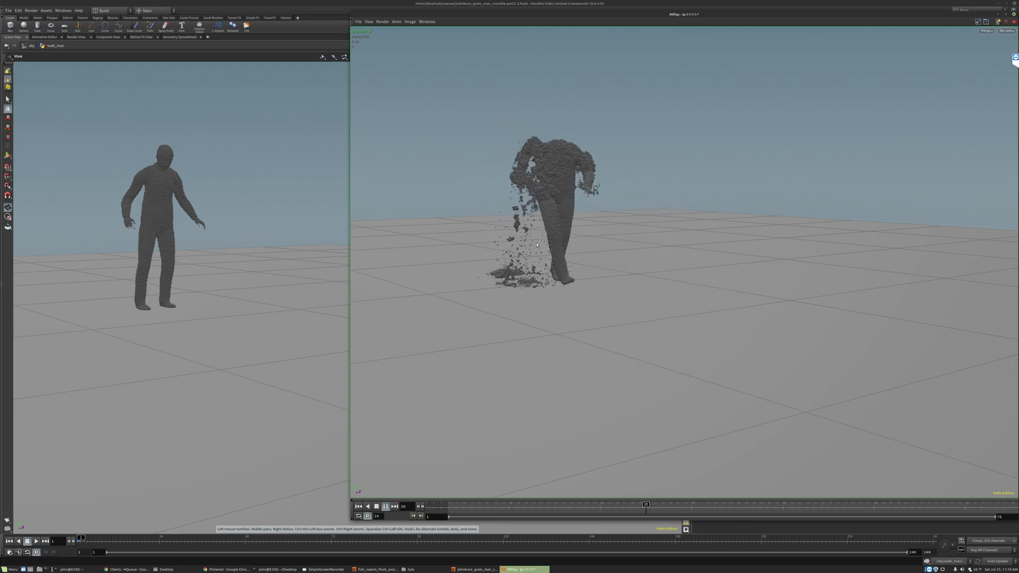
Return to Houdini's walk_man network, branch a Blast node off deform_with_animation and display deform_with_animation
{"action": "left_click", "coordinate": [954, 2]}
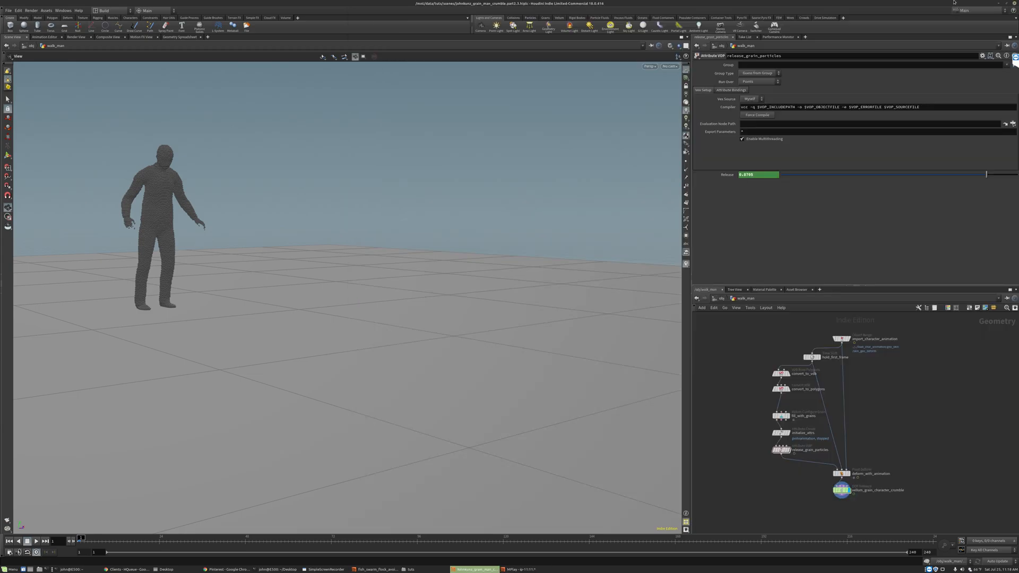
{"action": "scroll", "coordinate": [841, 456], "scroll_direction": "up", "scroll_amount": 5}
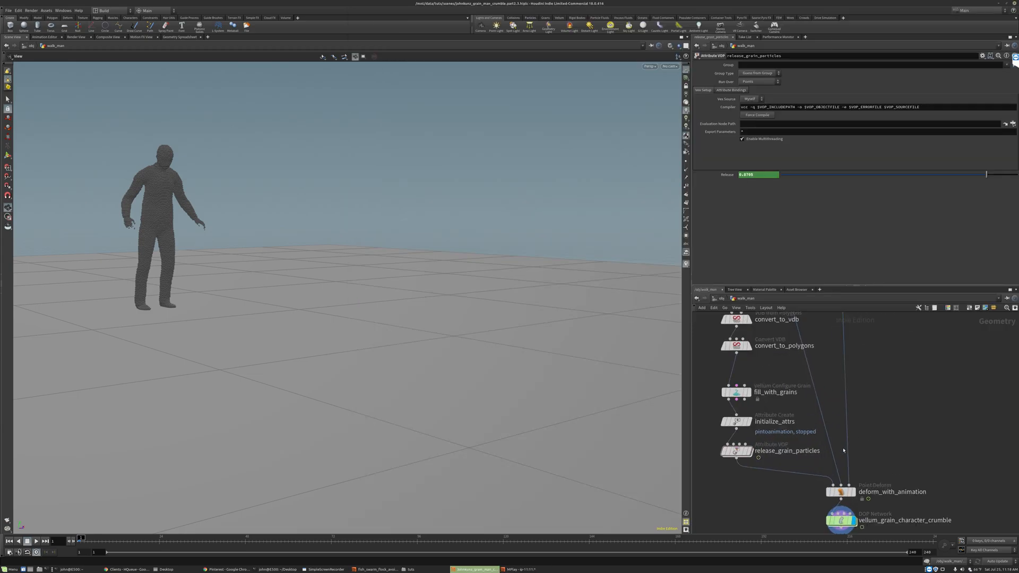
{"action": "left_click_drag", "start_coordinate": [821, 429], "coordinate": [820, 459]}
{"action": "middle_click_drag", "start_coordinate": [856, 429], "coordinate": [854, 424]}
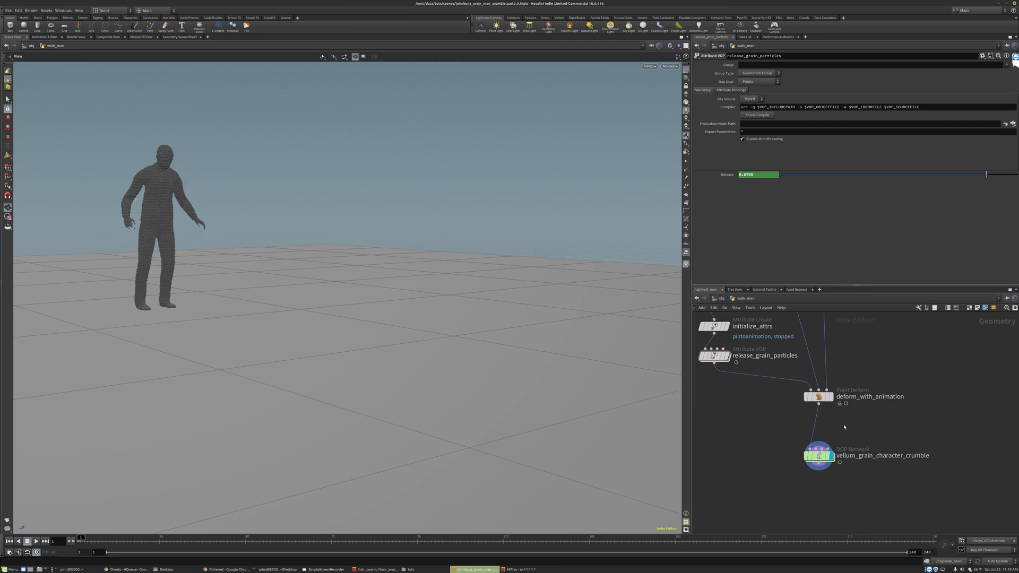
{"action": "middle_click_drag", "start_coordinate": [844, 427], "coordinate": [843, 410]}
{"action": "key", "text": "Tab"}
{"action": "type", "text": "blast"}
{"action": "key", "text": "Return"}
{"action": "mouse_move", "coordinate": [843, 400]}
{"action": "left_mouse_down"}
{"action": "mouse_move", "coordinate": [815, 385]}
{"action": "mouse_move", "coordinate": [852, 413]}
{"action": "left_mouse_up"}
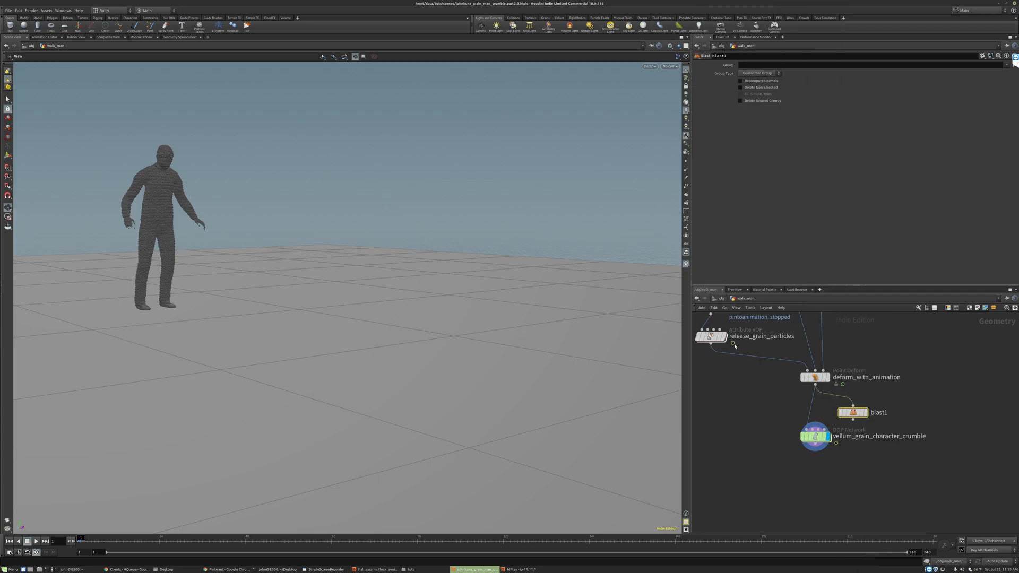
{"action": "left_click", "coordinate": [817, 379]}
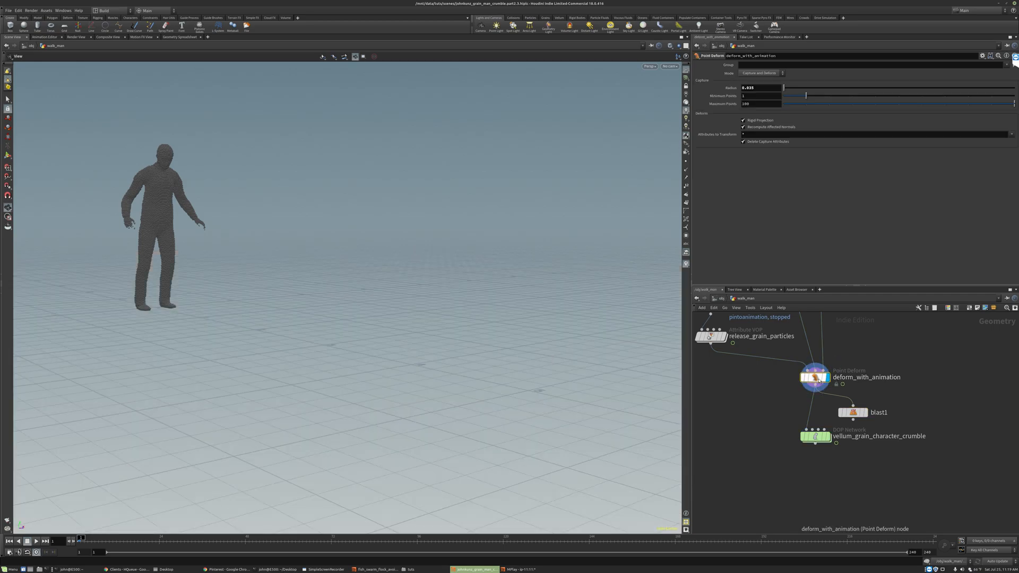
Inspect deform_with_animation's point attributes and visualize the grain release at a frame partway through the walk
{"action": "middle_click", "coordinate": [816, 379]}
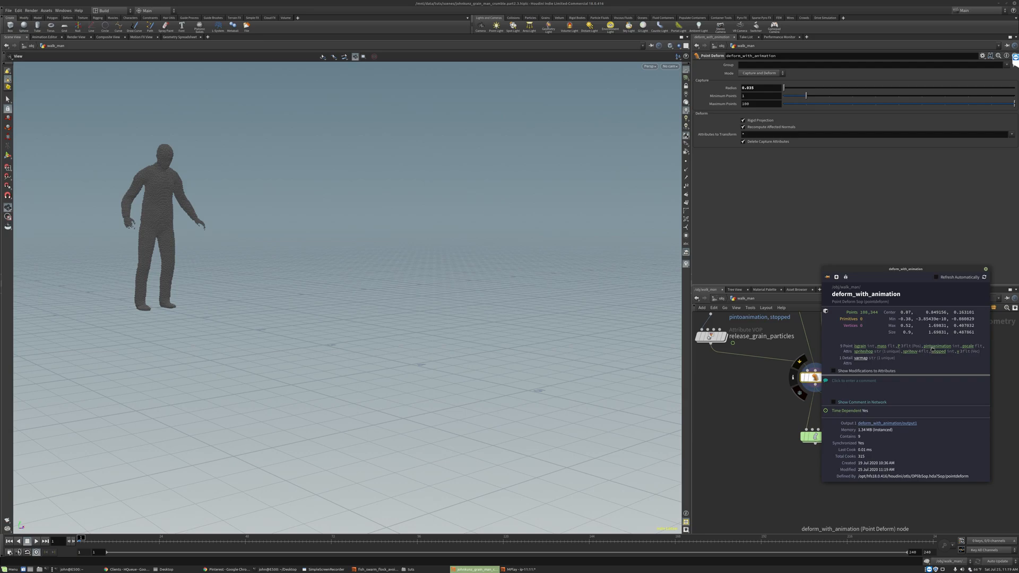
{"action": "left_click_drag", "start_coordinate": [136, 540], "coordinate": [213, 544]}
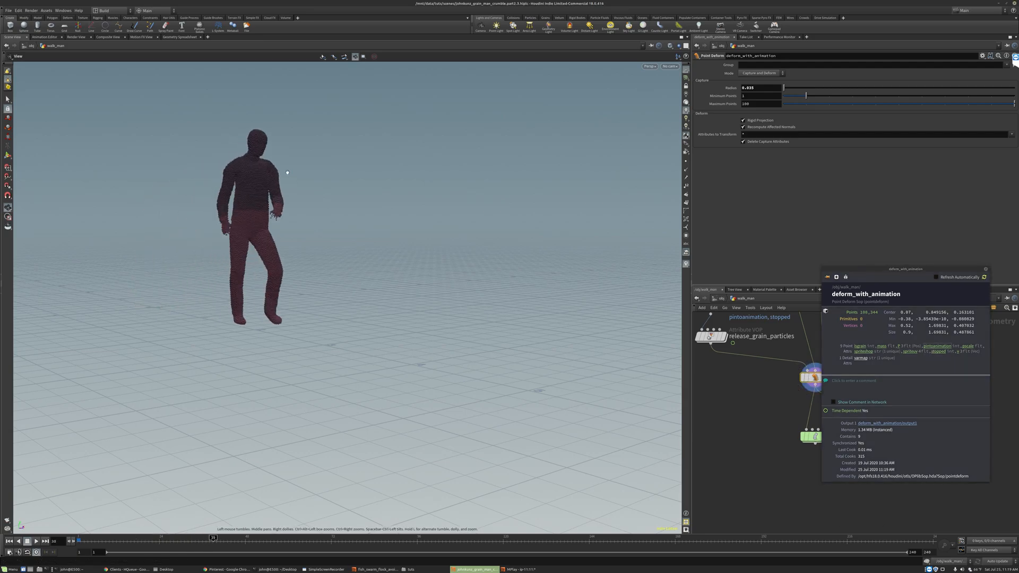
{"action": "left_click", "coordinate": [932, 348]}
{"action": "left_click", "coordinate": [985, 270]}
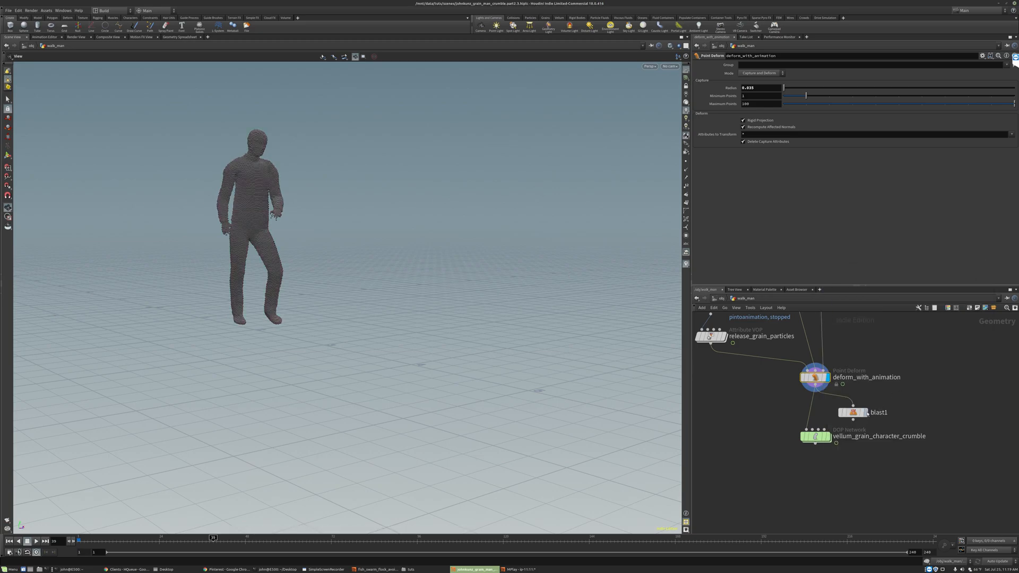
{"action": "left_click", "coordinate": [851, 412]}
{"action": "left_click", "coordinate": [865, 413]}
{"action": "left_click", "coordinate": [745, 64]}
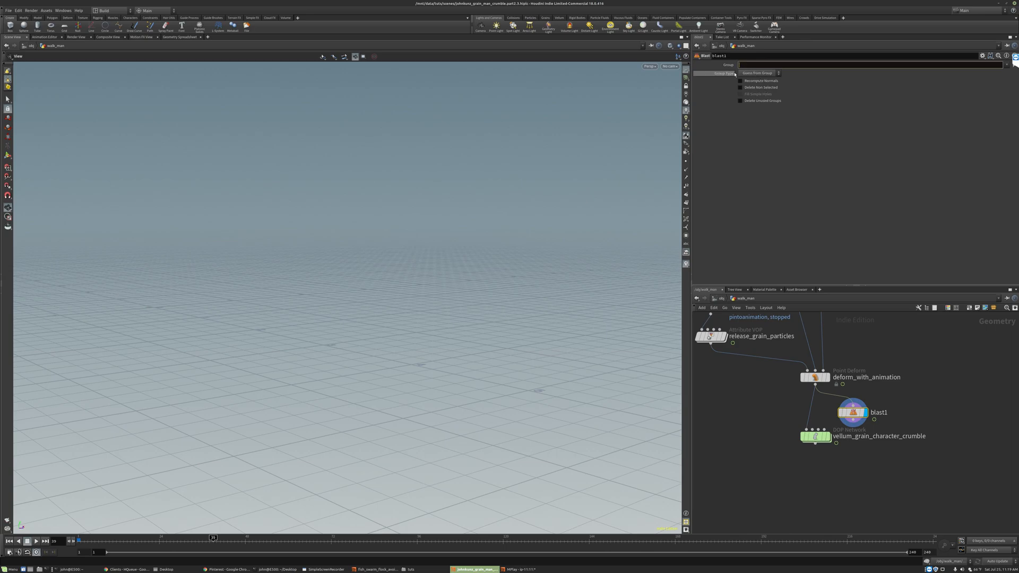
{"action": "left_click", "coordinate": [759, 74]}
{"action": "left_click", "coordinate": [747, 100]}
{"action": "left_click", "coordinate": [743, 65]}
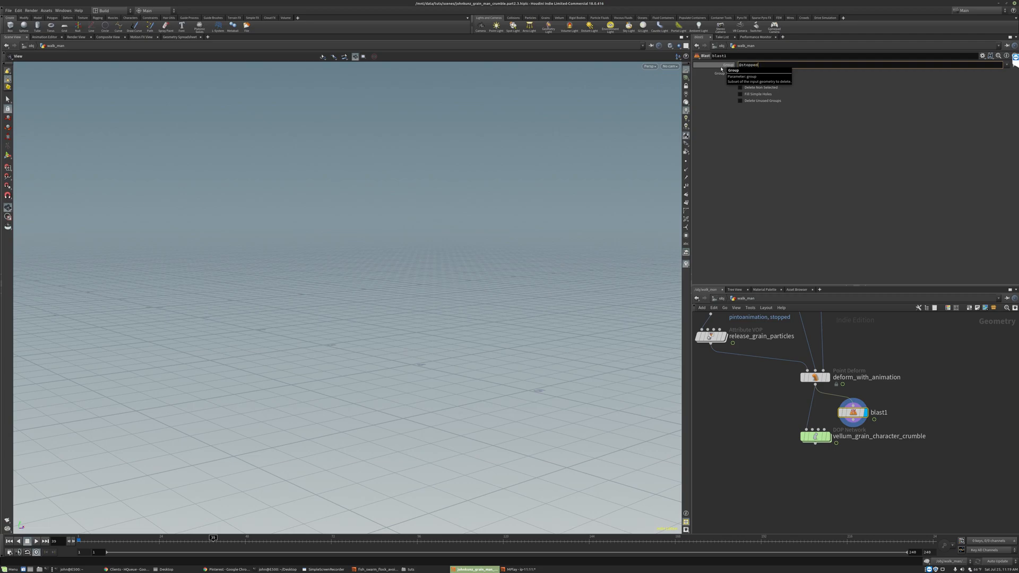
{"action": "key", "text": "Return"}
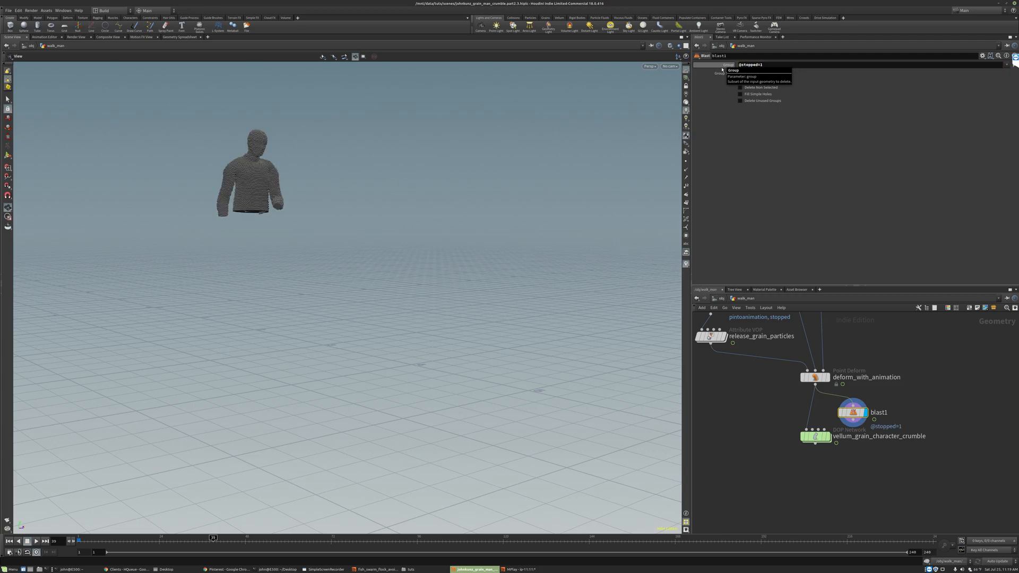
{"action": "key", "text": "shift+Left"}
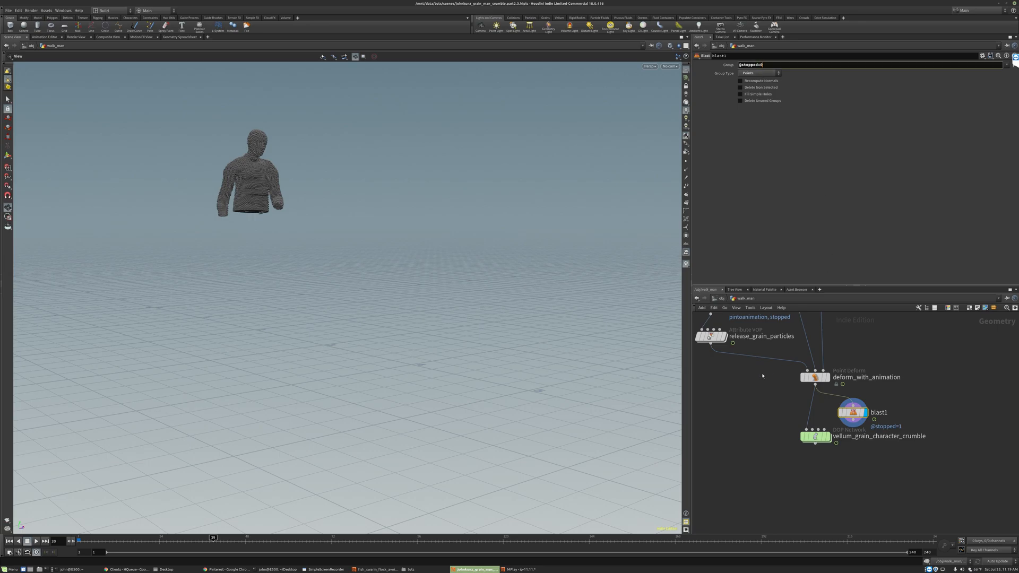
{"action": "type", "text": "0"}
{"action": "key", "text": "Return"}
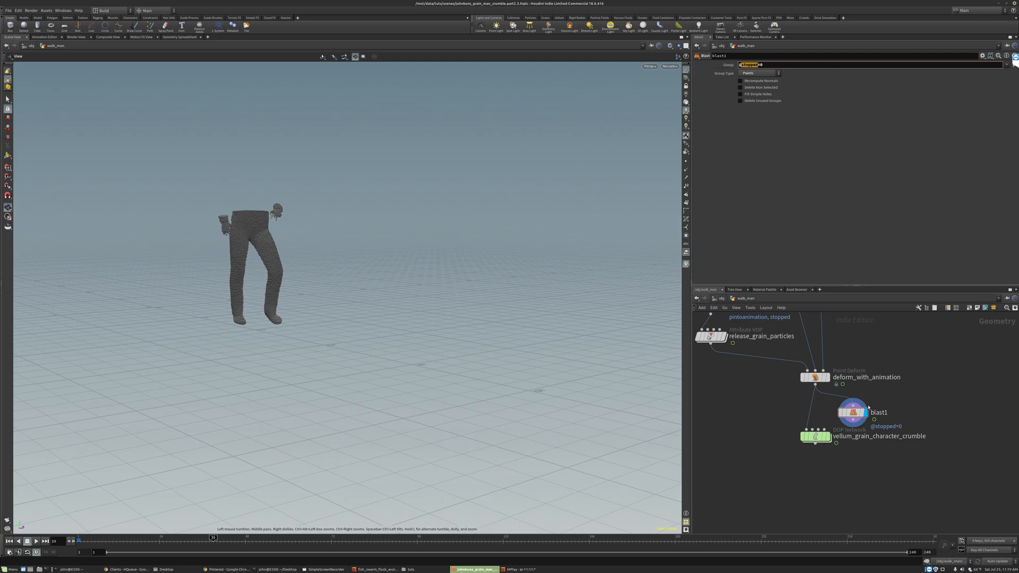
{"action": "left_click_drag", "start_coordinate": [862, 413], "coordinate": [959, 428]}
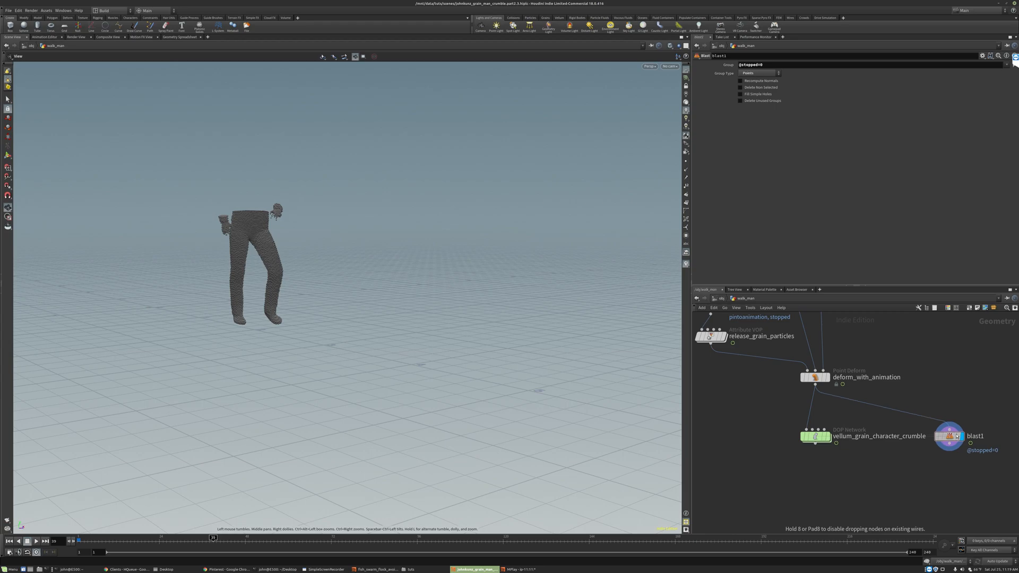
{"action": "scroll", "coordinate": [854, 405], "scroll_direction": "down", "scroll_amount": 2}
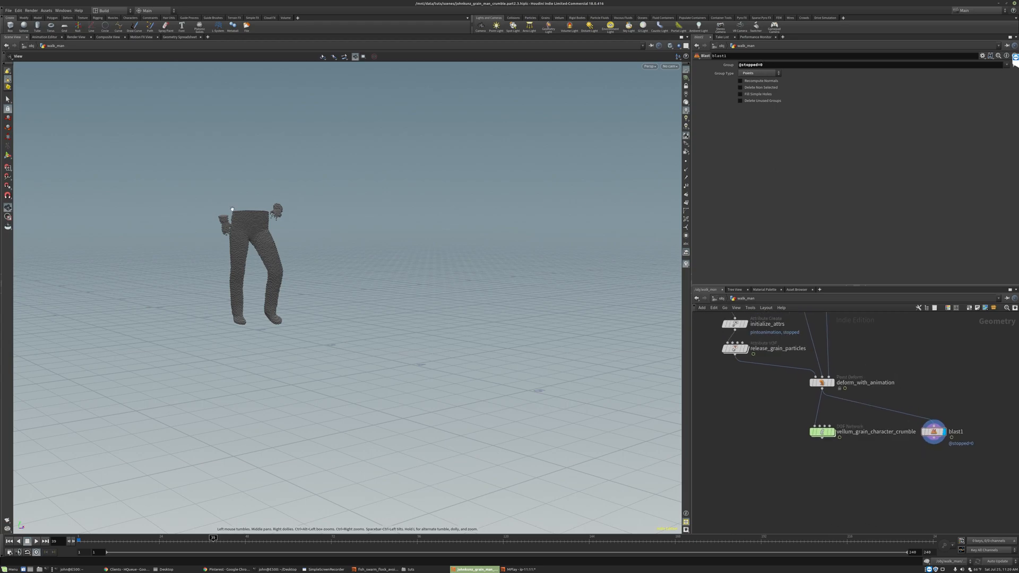
Play the blasted result from the first frame and rename blast1 to visualize_hide_released_grains
{"action": "key", "text": "ctrl+Up"}
{"action": "key", "text": "Up"}
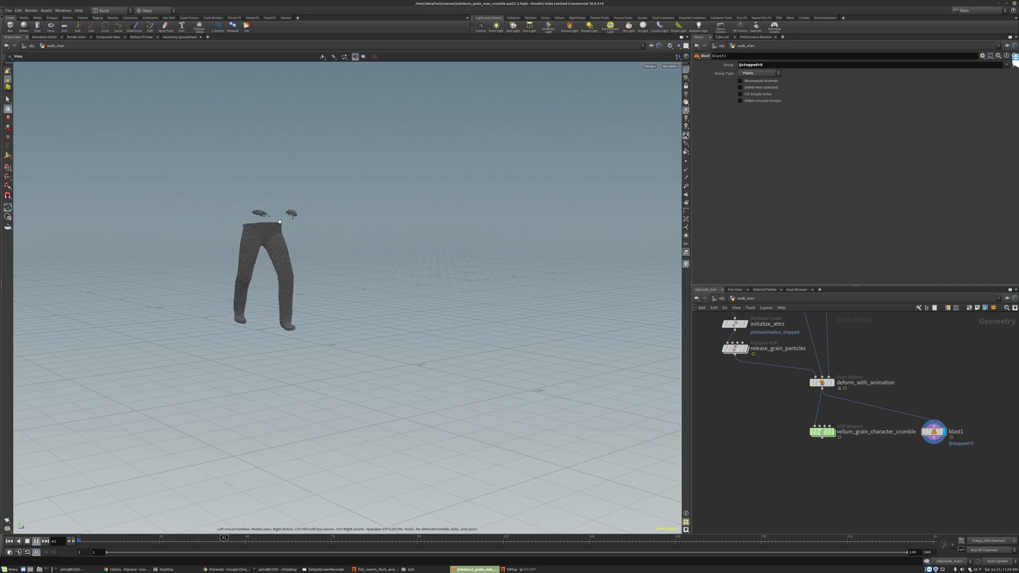
{"action": "left_click", "coordinate": [202, 540]}
{"action": "double_click", "coordinate": [949, 432]}
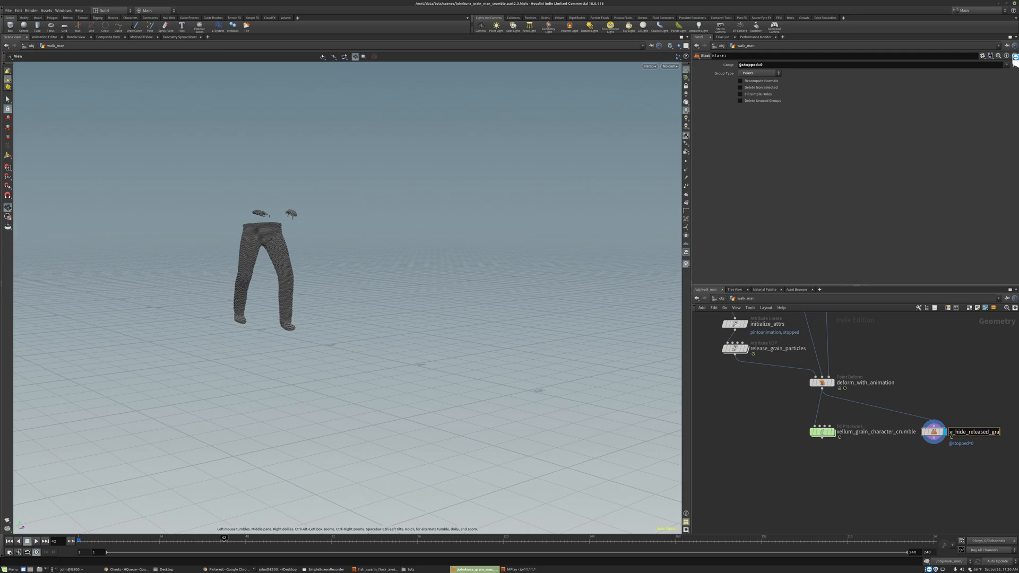
{"action": "key", "text": "Return"}
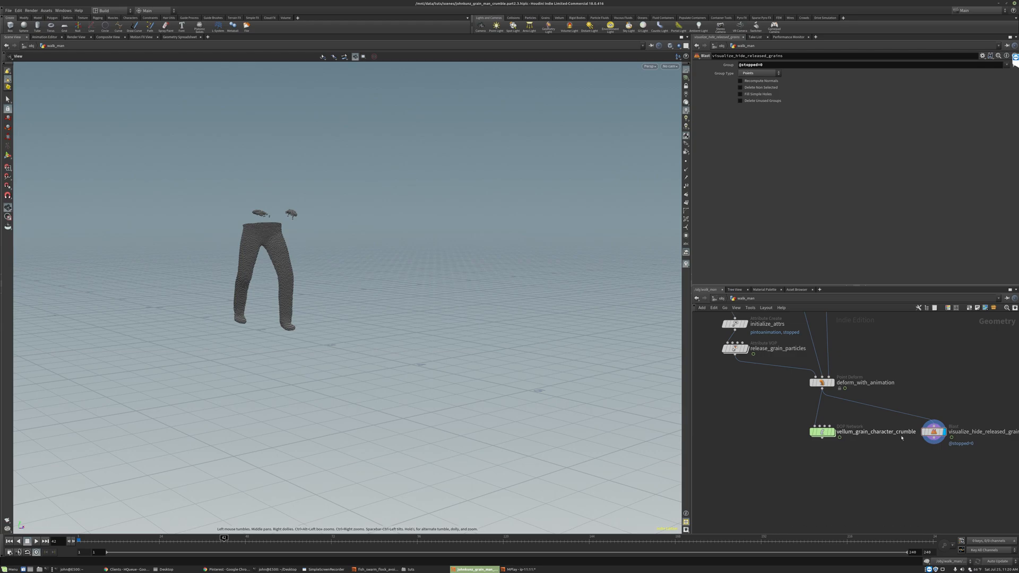
Open the Release channel of release_grain_particles in the Animation Editor and keep that window always on top
{"action": "scroll", "coordinate": [843, 431], "scroll_direction": "down", "scroll_amount": 3}
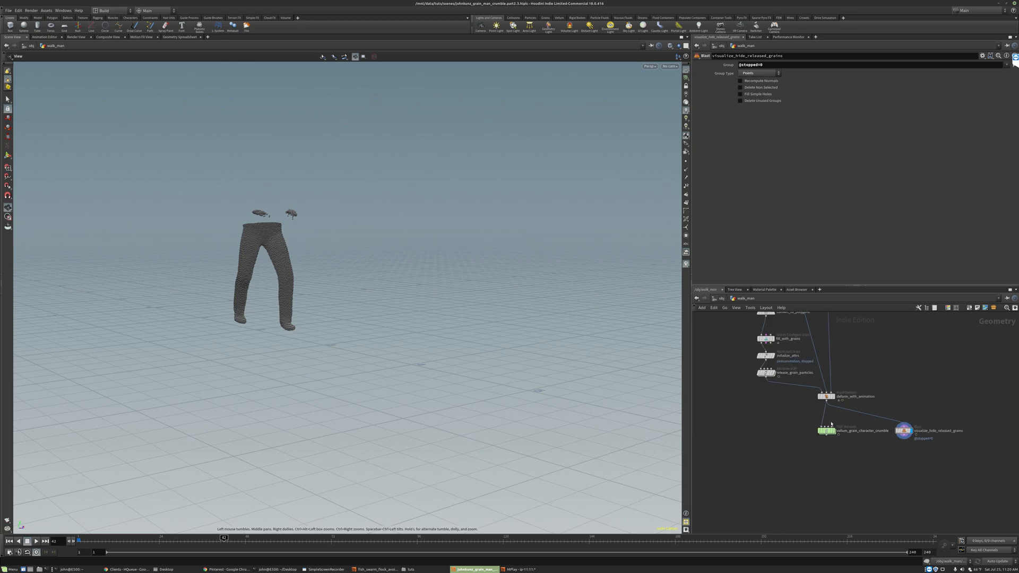
{"action": "scroll", "coordinate": [775, 387], "scroll_direction": "up", "scroll_amount": 3}
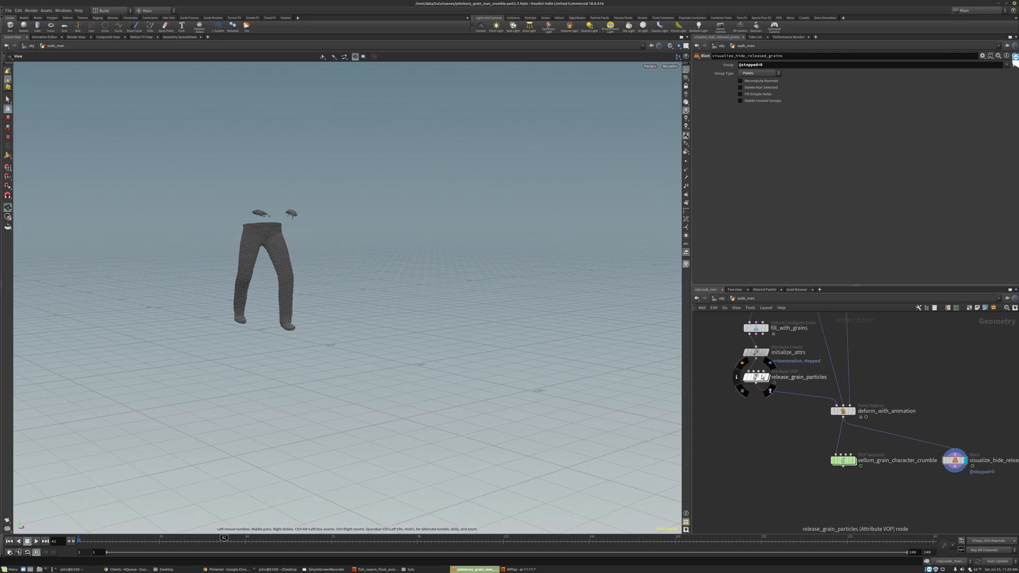
{"action": "left_click", "coordinate": [757, 377]}
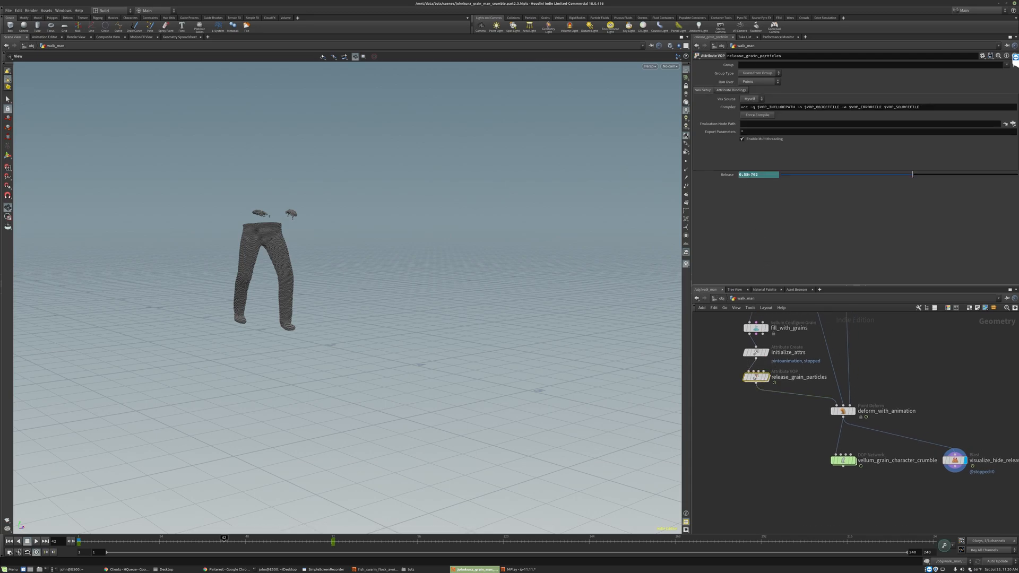
{"action": "left_click", "coordinate": [744, 175], "text": "shift"}
{"action": "left_click_drag", "start_coordinate": [747, 92], "coordinate": [750, 217]}
{"action": "right_click", "coordinate": [749, 217]}
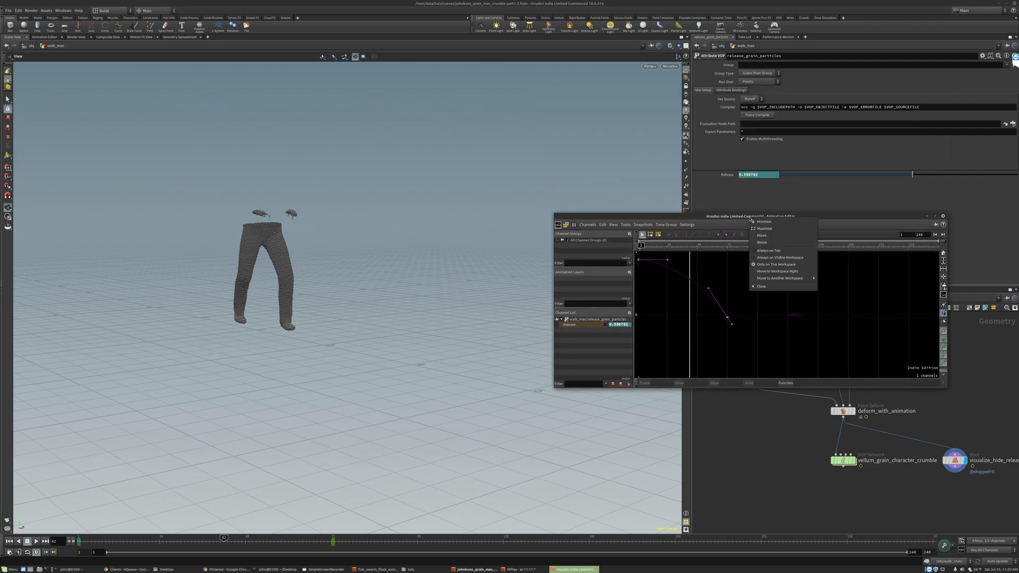
{"action": "left_click", "coordinate": [762, 251]}
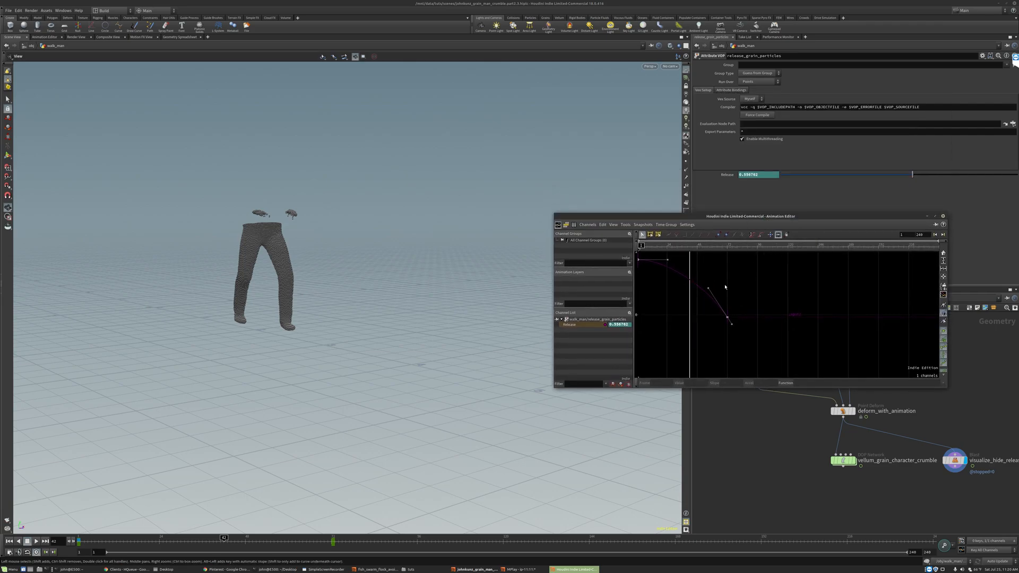
Check the release timing from the first frame onward and set a Release keyframe at frame 35
{"action": "key", "text": "ctrl+Up"}
{"action": "middle_click_drag", "start_coordinate": [686, 308], "coordinate": [692, 317]}
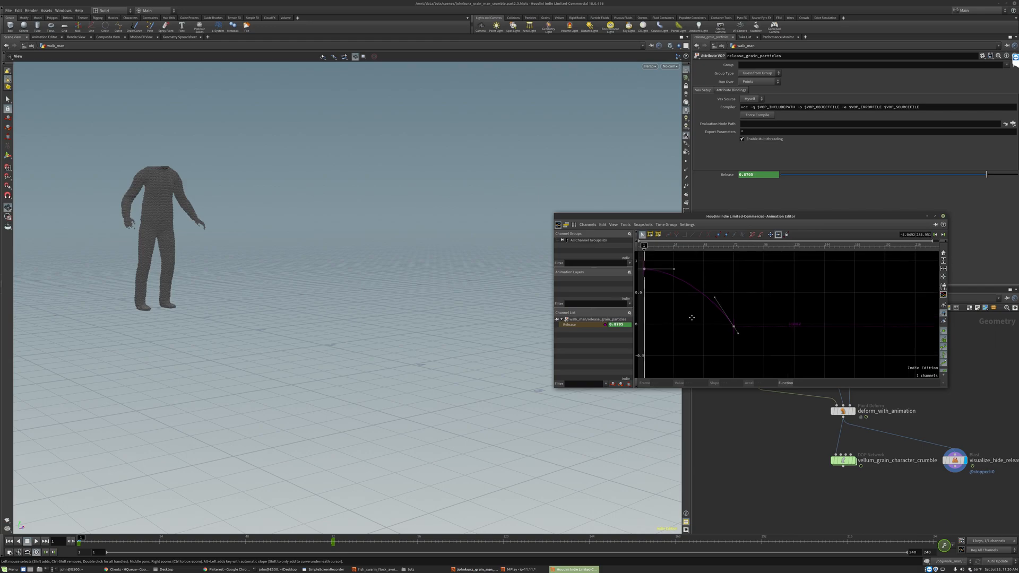
{"action": "mouse_move", "coordinate": [661, 249]}
{"action": "left_mouse_down"}
{"action": "mouse_move", "coordinate": [694, 254]}
{"action": "mouse_move", "coordinate": [680, 254]}
{"action": "left_mouse_up"}
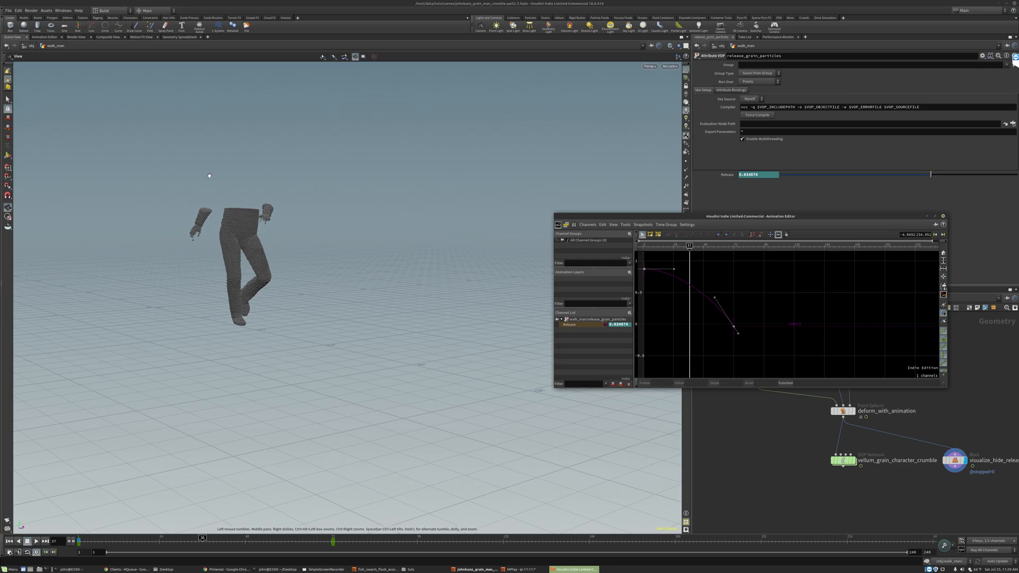
{"action": "key", "text": "Left"}
{"action": "key", "text": "Left"}
{"action": "key", "text": "Left"}
{"action": "key", "text": "Left"}
{"action": "key", "text": "Right"}
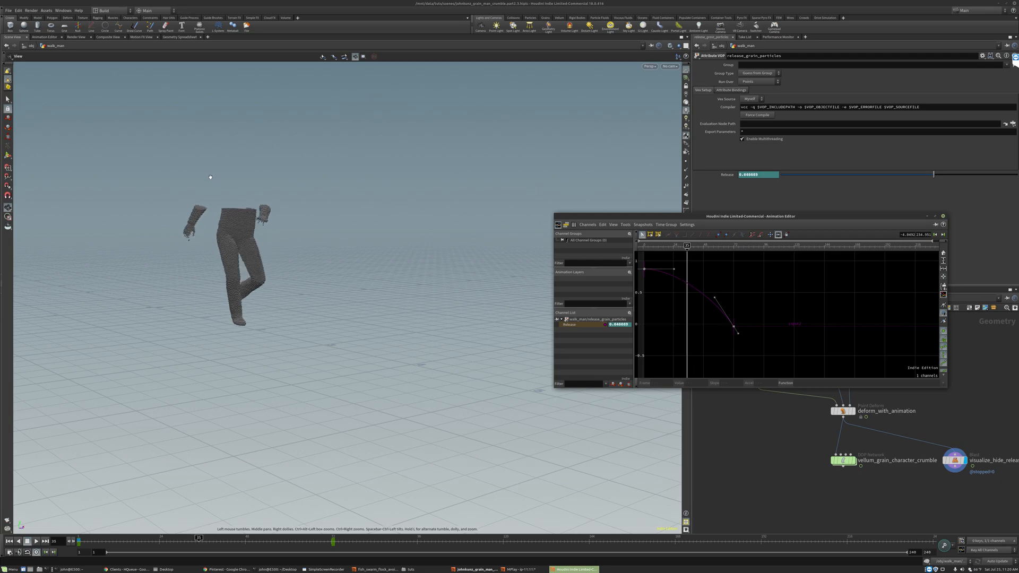
{"action": "key", "text": "Left"}
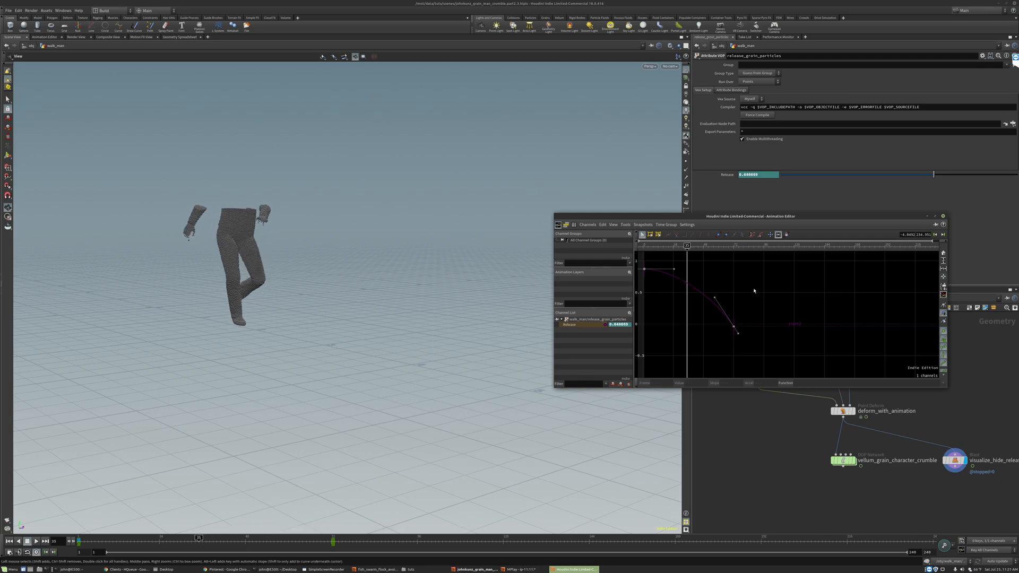
{"action": "left_click", "coordinate": [764, 174], "text": "alt"}
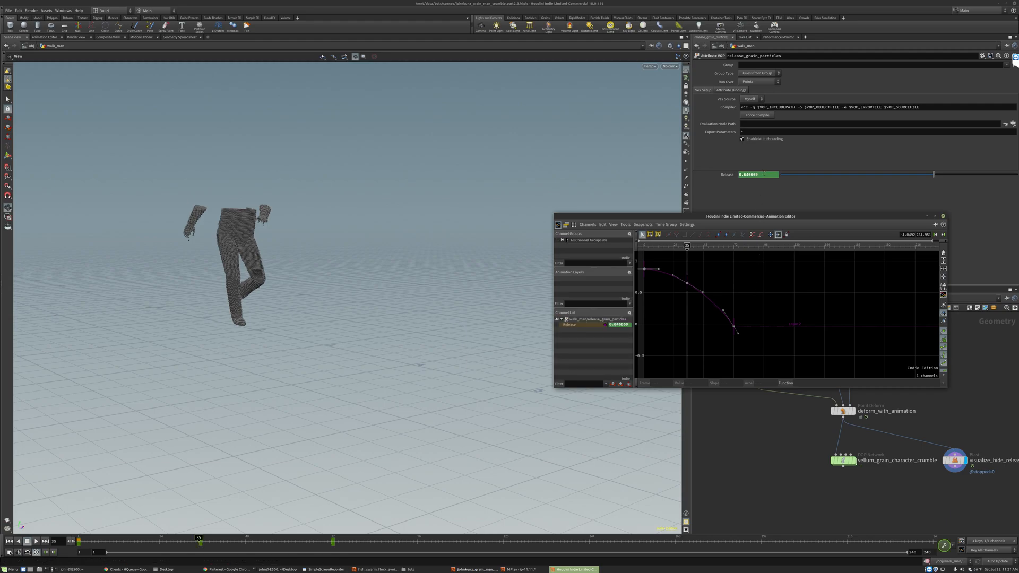
Steepen the tangent of the frame 35 Release key and scrub through the surrounding frames
{"action": "left_click", "coordinate": [673, 275]}
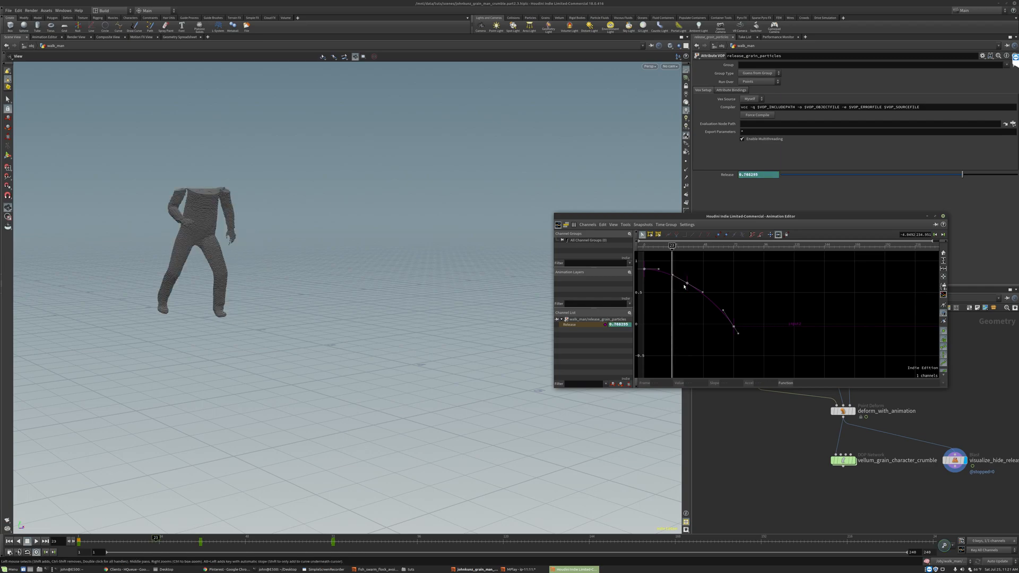
{"action": "left_click_drag", "start_coordinate": [676, 278], "coordinate": [682, 276]}
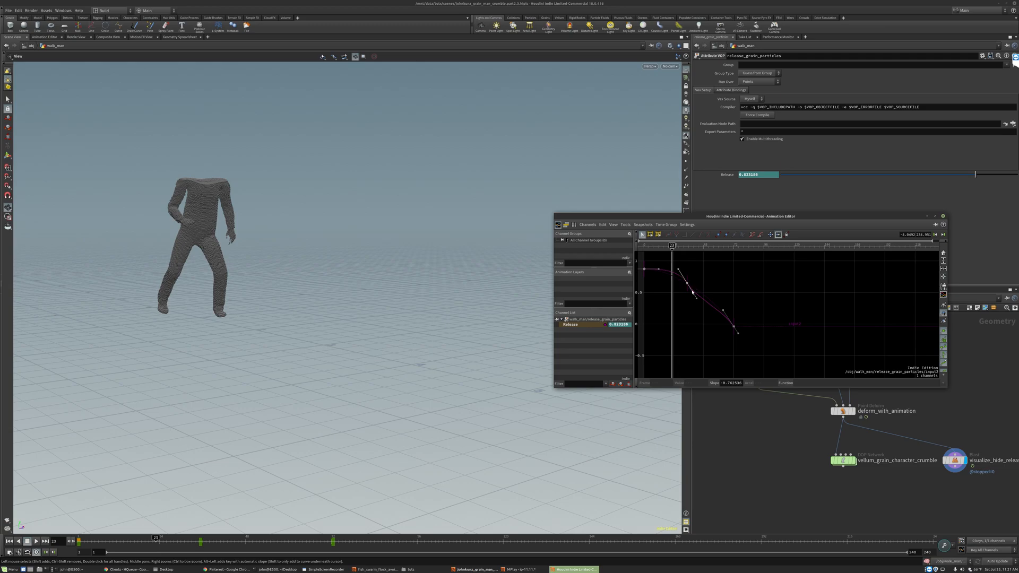
{"action": "left_click", "coordinate": [680, 247]}
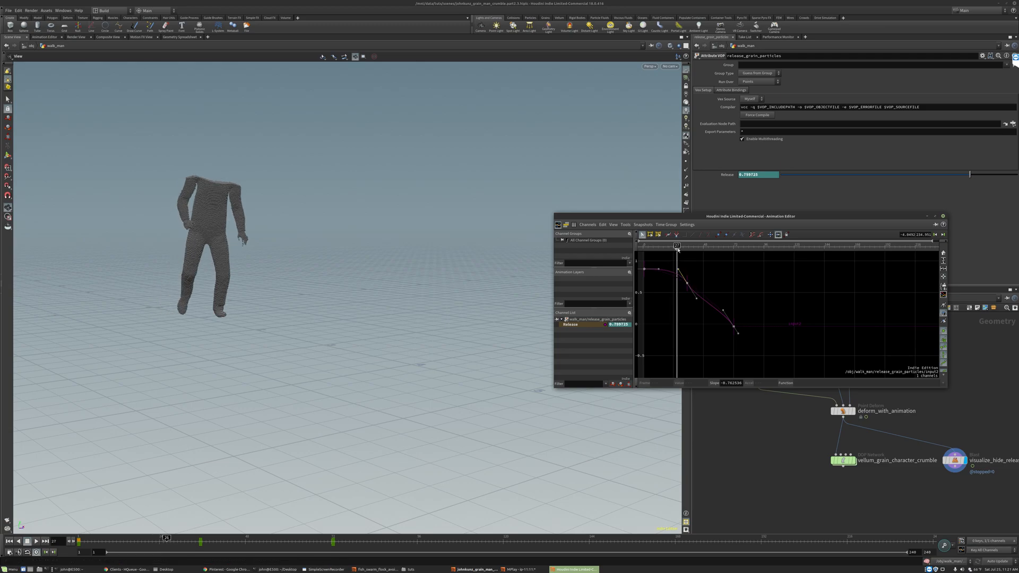
{"action": "left_click_drag", "start_coordinate": [680, 248], "coordinate": [686, 247]}
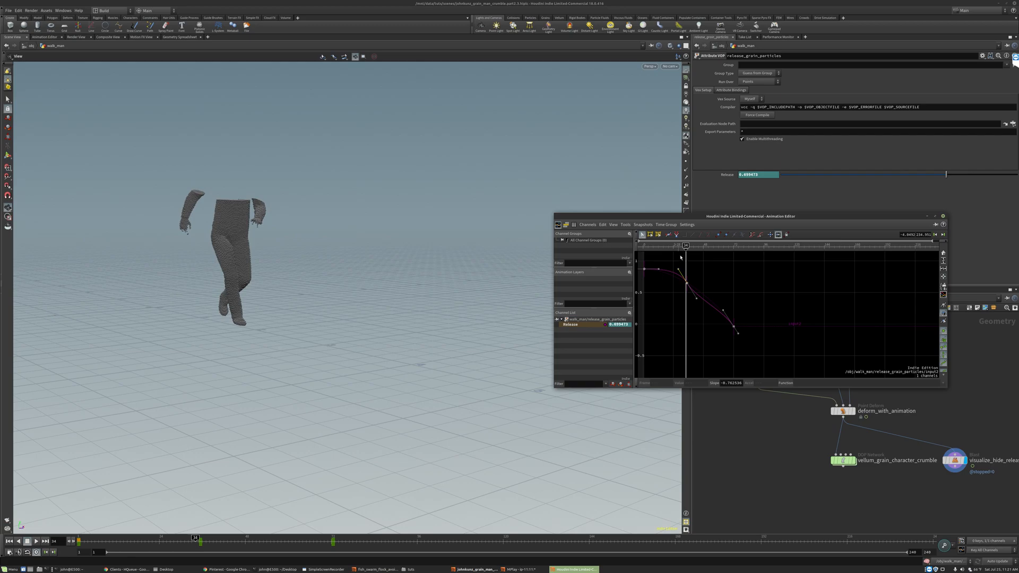
Lower the frame 35 Release key to about 0.58 and replay the frames around it
{"action": "left_click_drag", "start_coordinate": [697, 300], "coordinate": [687, 289]}
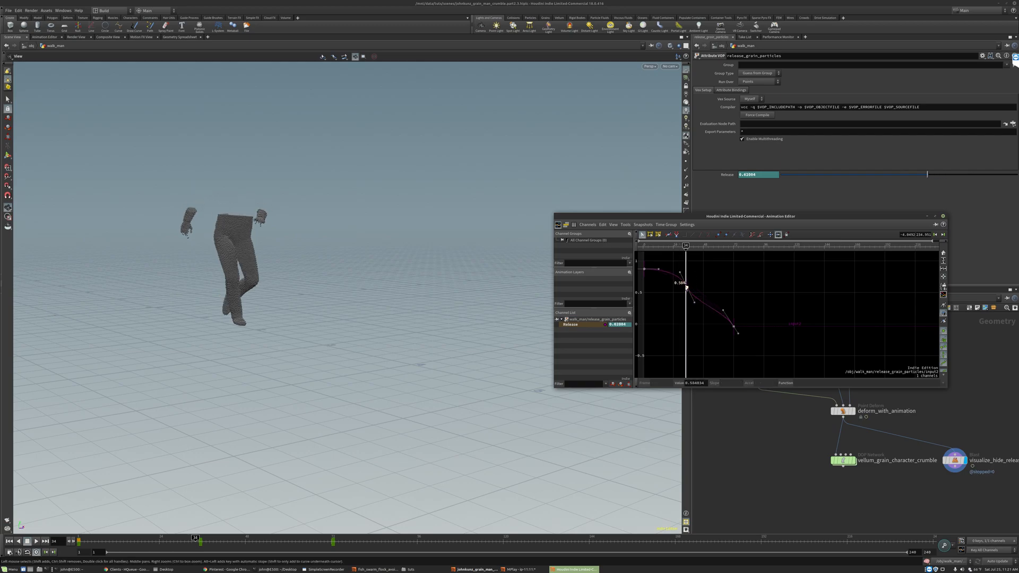
{"action": "key", "text": "Left"}
{"action": "key", "text": "Left"}
{"action": "key", "text": "Left"}
{"action": "key", "text": "Left"}
{"action": "key", "text": "Left"}
{"action": "key", "text": "Left"}
{"action": "key", "text": "Left"}
{"action": "key", "text": "Up"}
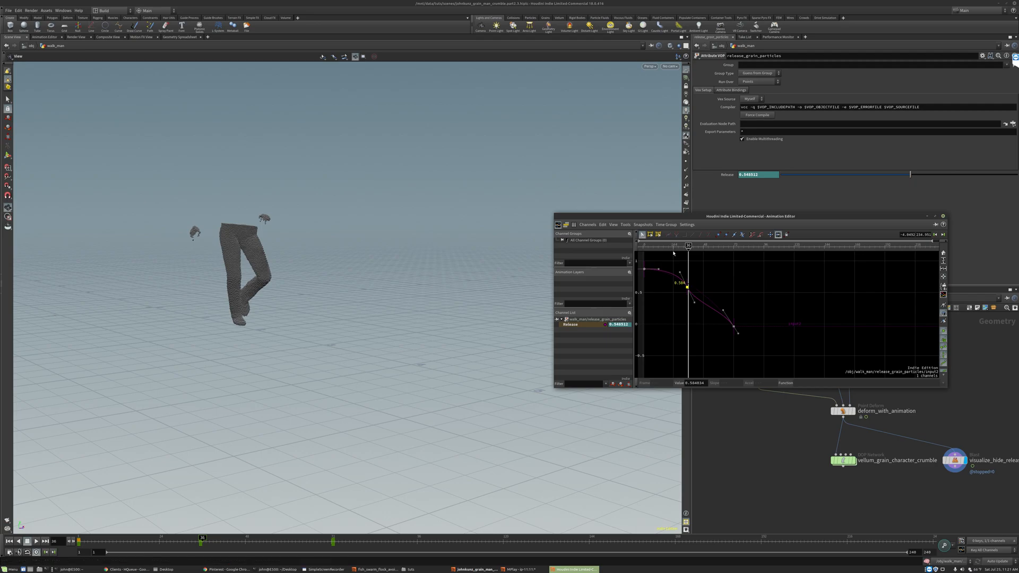
Reshape the tangents of the middle and last Release keys, steepening the middle one to a slope of about -1.13, and replay
{"action": "left_click", "coordinate": [673, 254]}
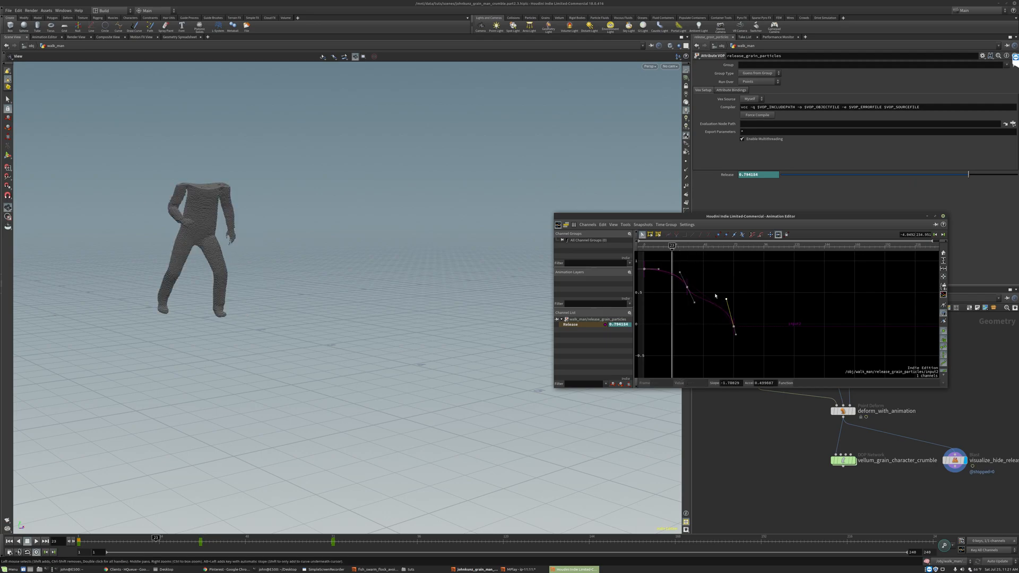
{"action": "left_click_drag", "start_coordinate": [695, 303], "coordinate": [696, 310]}
{"action": "key", "text": "Up"}
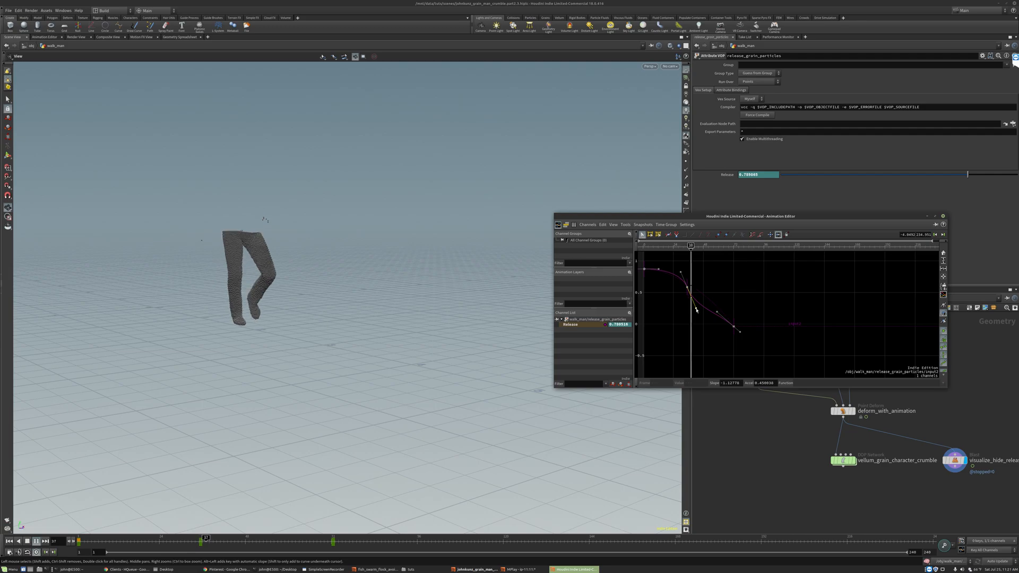
{"action": "left_click", "coordinate": [672, 246]}
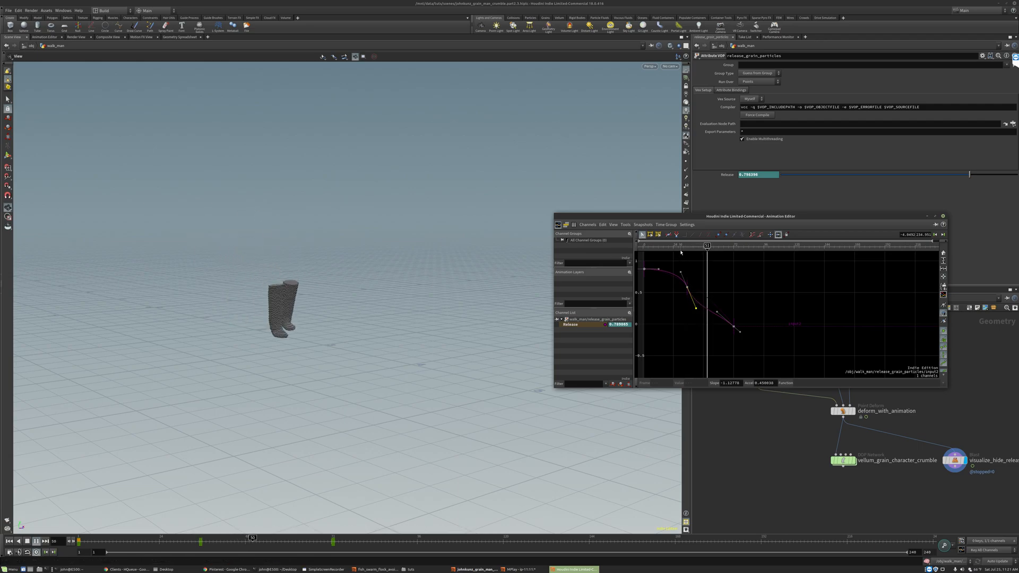
{"action": "left_click_drag", "start_coordinate": [677, 246], "coordinate": [660, 245]}
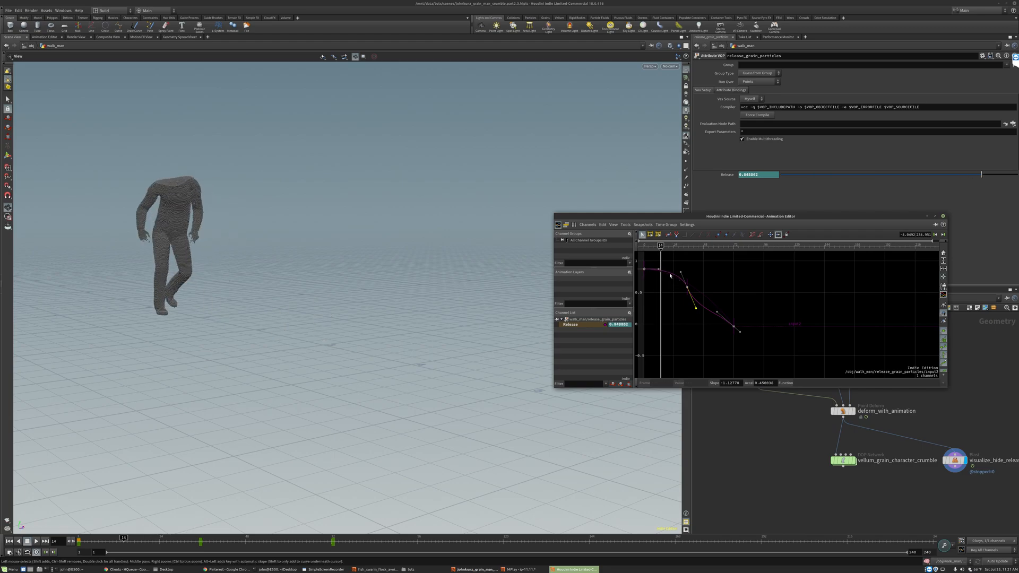
Lengthen the first Release key's tangent with a slight downward slope and replay from the first frame
{"action": "left_click", "coordinate": [657, 272]}
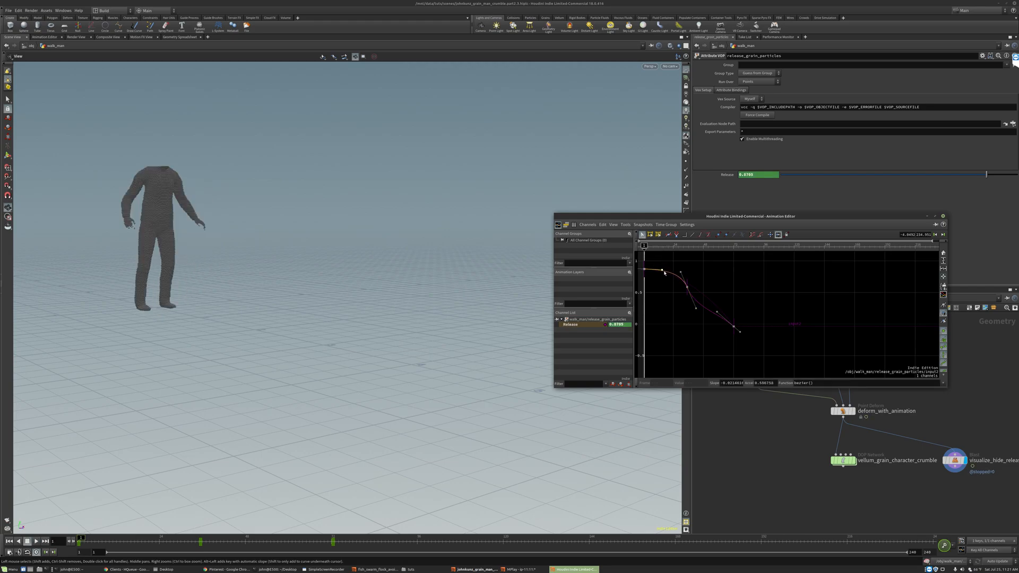
{"action": "key", "text": "Up"}
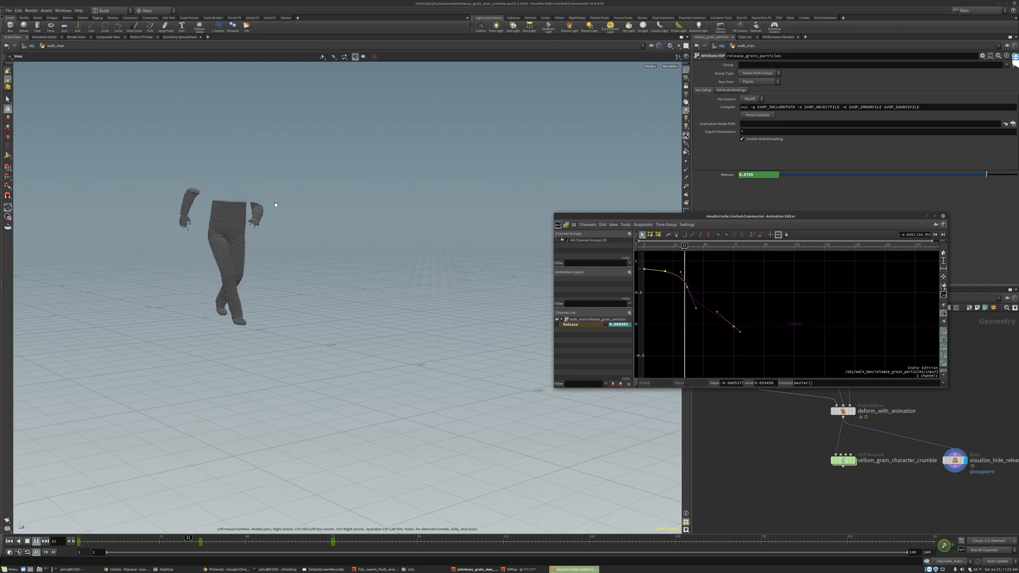
{"action": "key", "text": "ctrl+Up"}
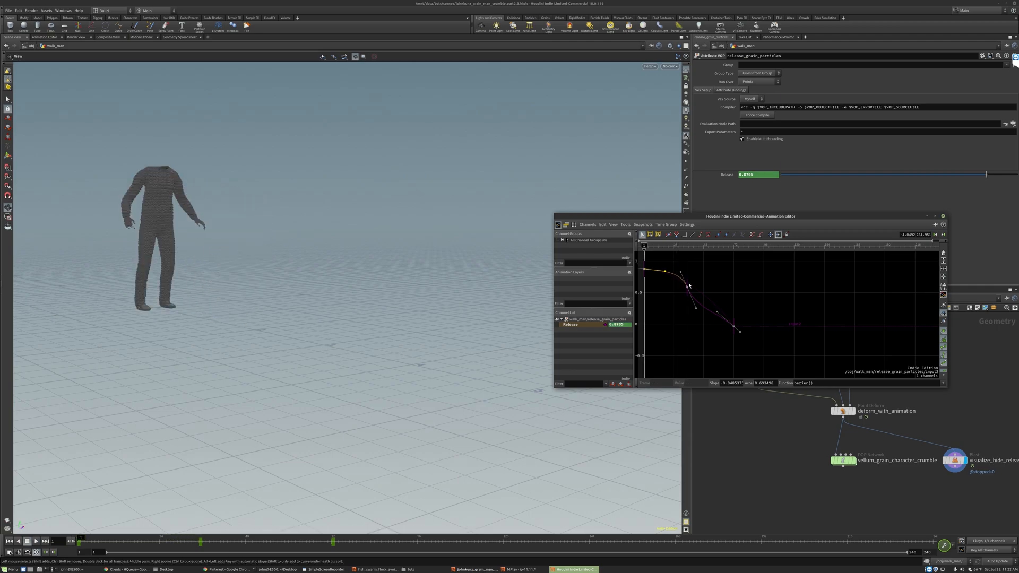
Move the middle Release key to frame 44 at about 0.567, replay, and set Release to 0.34 at frame 56
{"action": "left_click", "coordinate": [688, 287]}
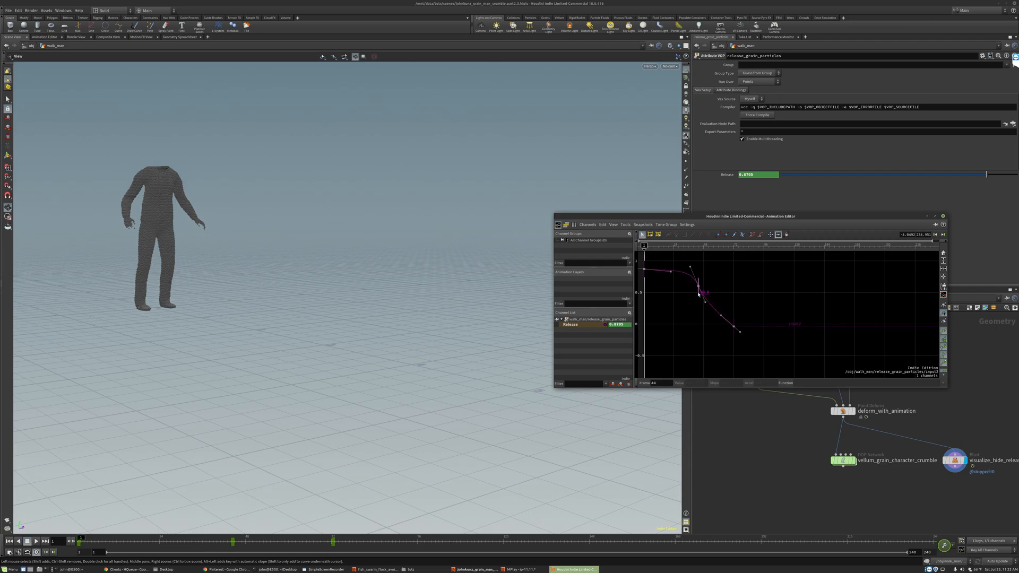
{"action": "key", "text": "Up"}
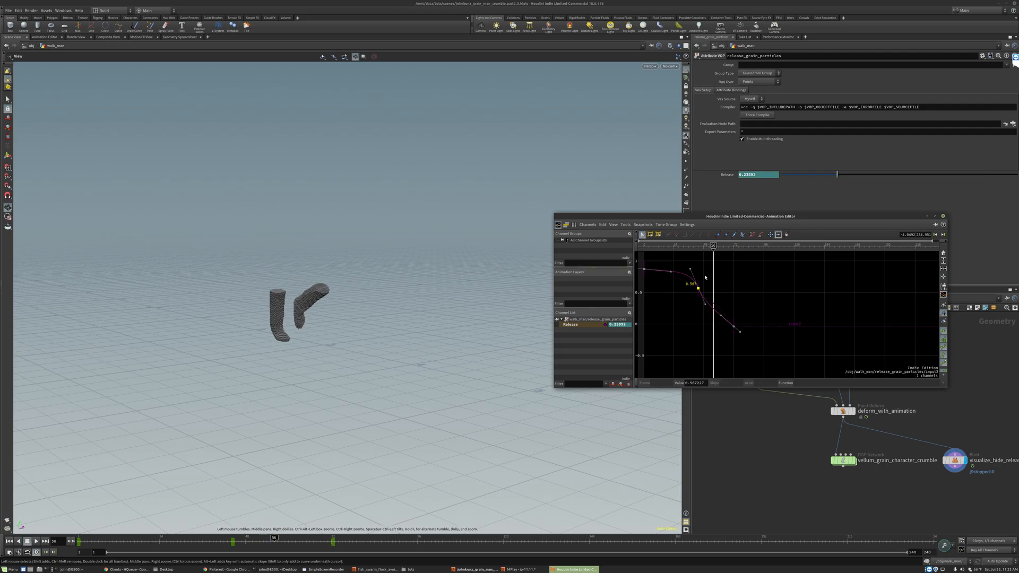
{"action": "left_click_drag", "start_coordinate": [837, 175], "coordinate": [861, 175], "text": "ctrl"}
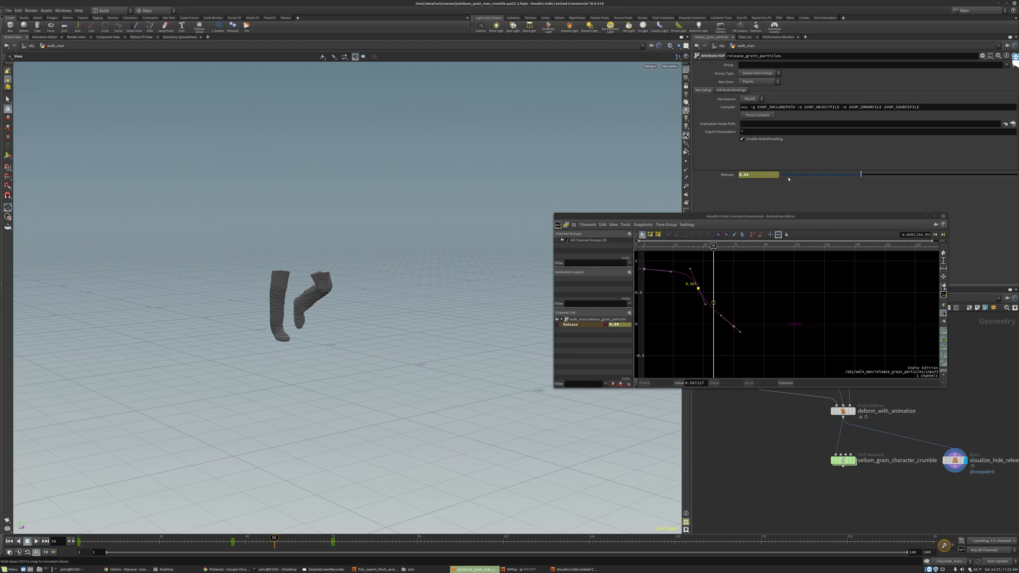
Keyframe Release at frame 56, raise that key to about 0.479, and adjust the curve handle near the last key
{"action": "left_click", "coordinate": [767, 175], "text": "alt"}
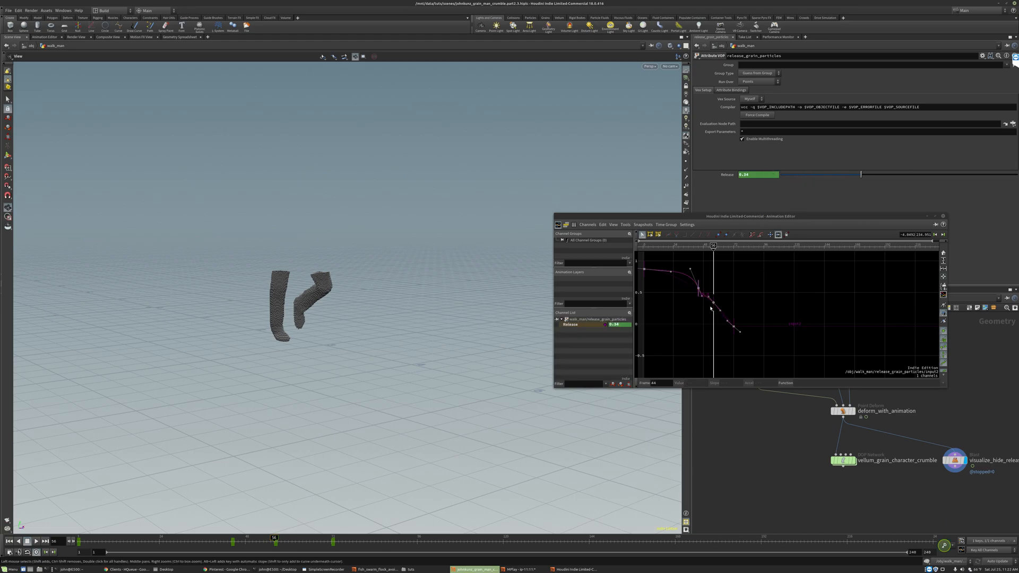
{"action": "left_click_drag", "start_coordinate": [714, 302], "coordinate": [716, 295]}
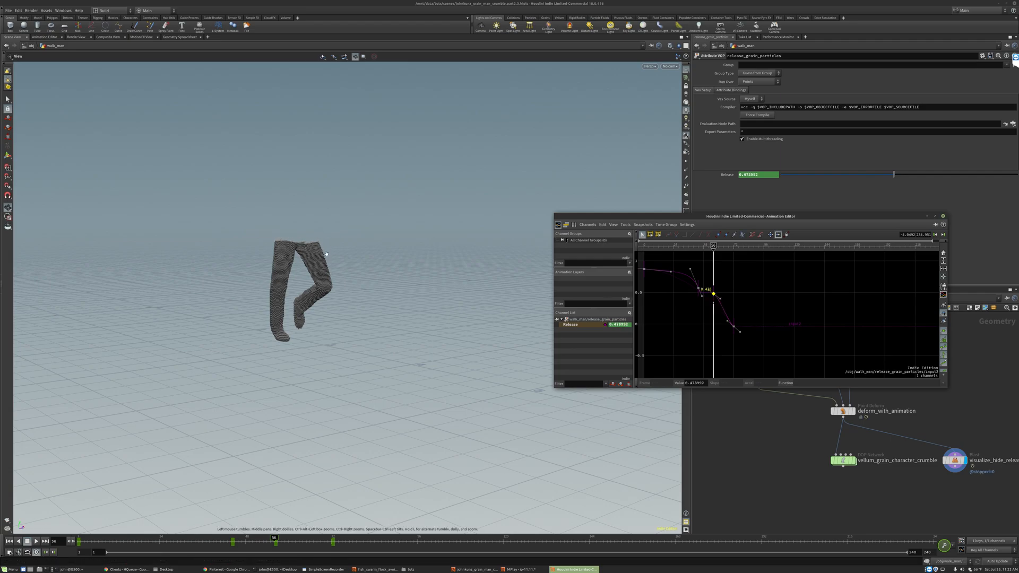
{"action": "left_click_drag", "start_coordinate": [732, 316], "coordinate": [733, 314]}
Play and step through the frames after 56 to examine how the legs disappear with the Release curve
{"action": "key", "text": "Up"}
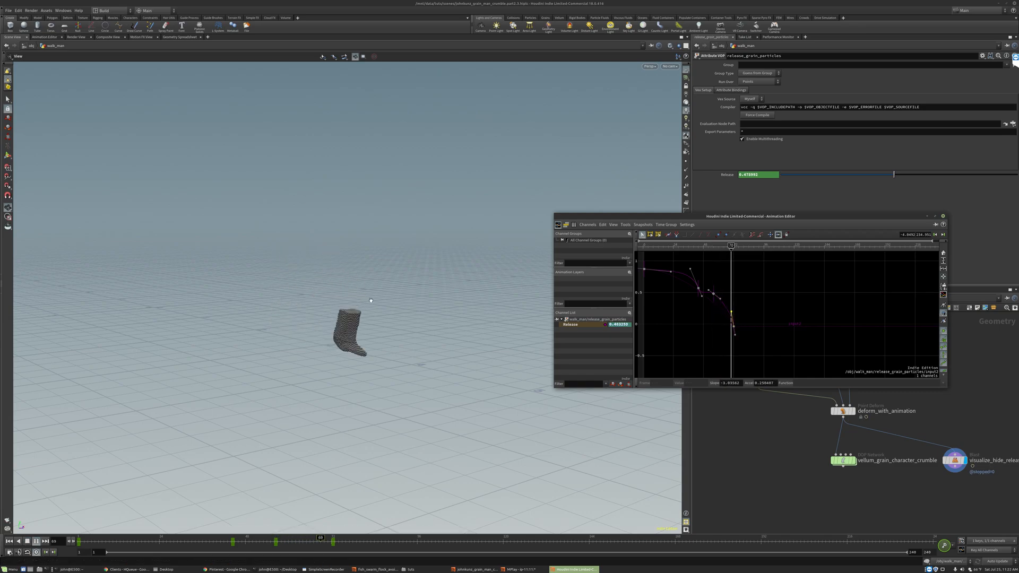
{"action": "key", "text": "Up"}
{"action": "key", "text": "Down"}
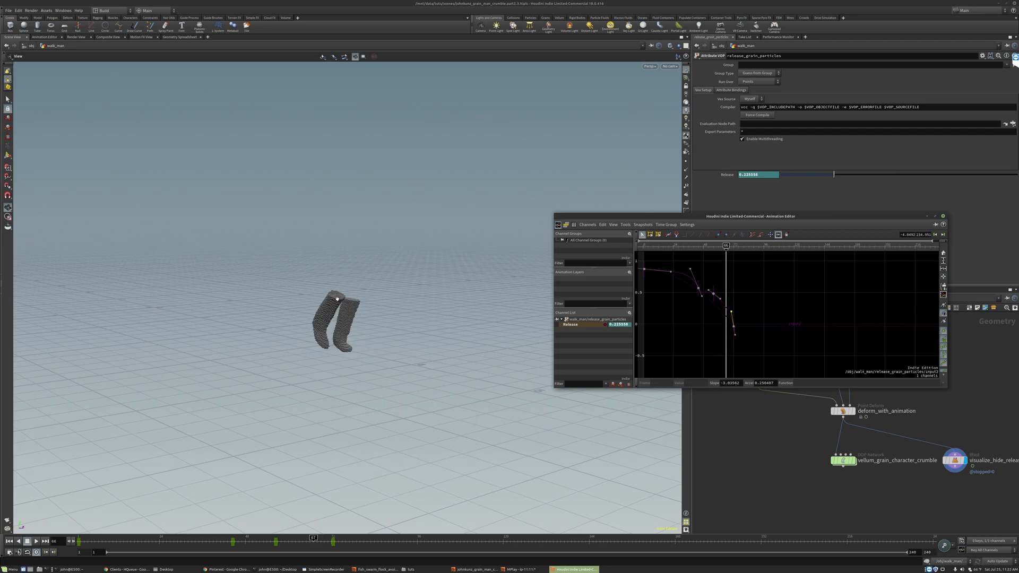
{"action": "key", "text": "Right"}
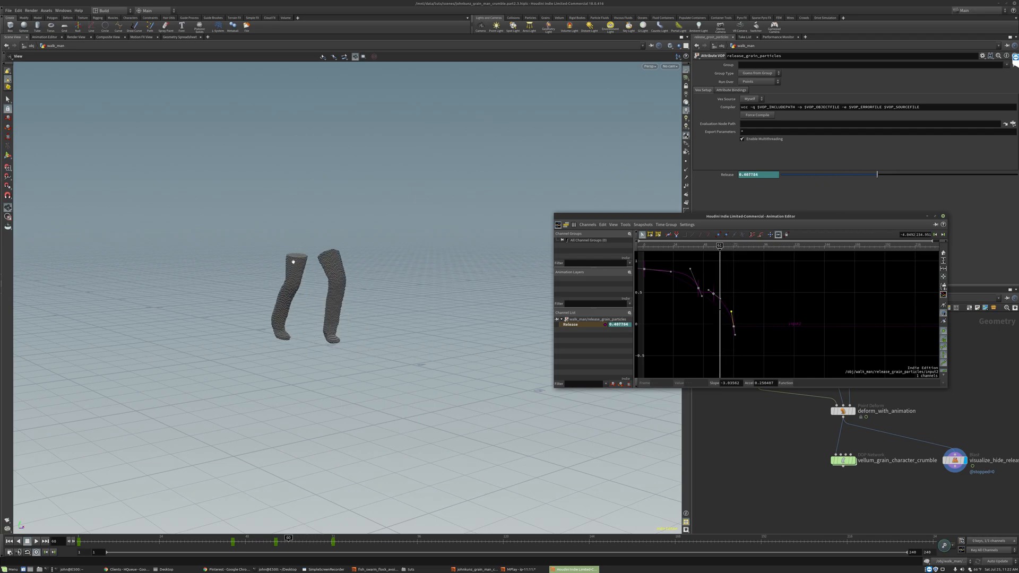
{"action": "key", "text": "Left"}
{"action": "key", "text": "Left"}
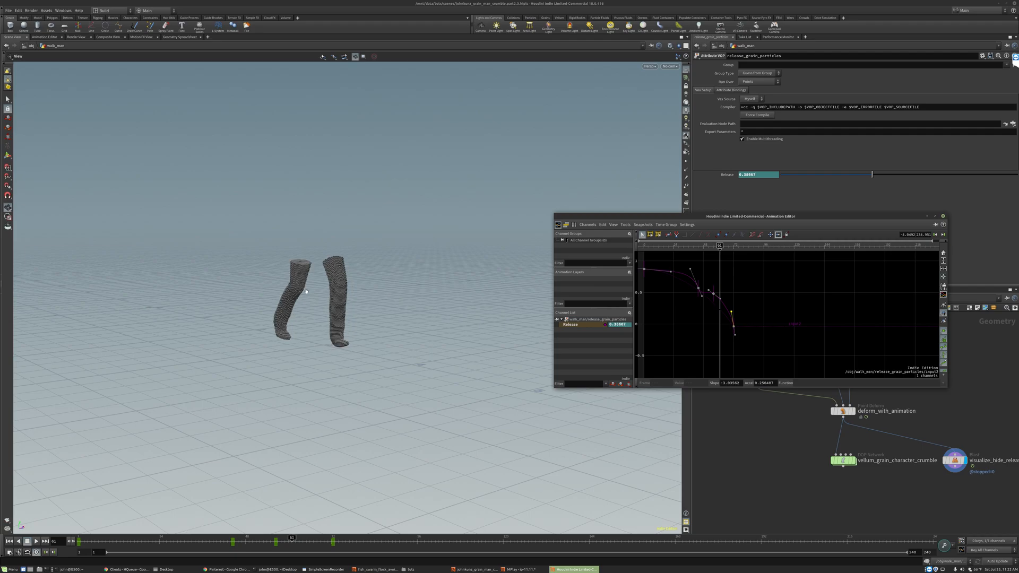
{"action": "key", "text": "Right"}
{"action": "key", "text": "Right"}
{"action": "key", "text": "Right"}
{"action": "key", "text": "Right"}
{"action": "key", "text": "Right"}
{"action": "key", "text": "Right"}
{"action": "key", "text": "Right"}
{"action": "key", "text": "Right"}
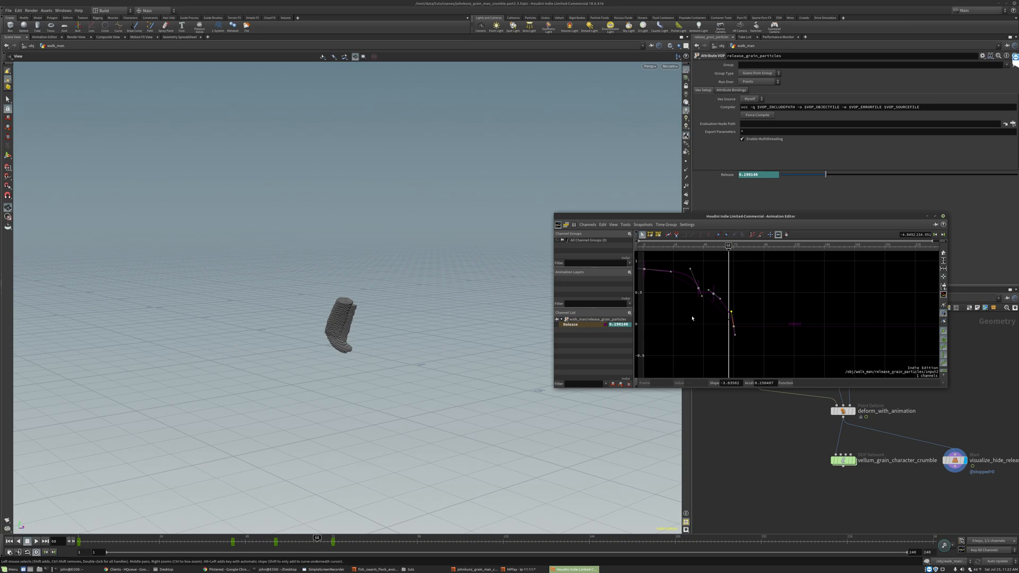
Extend the outgoing tangent of the frame 56 Release key so the curve stays high longer before dropping
{"action": "scroll", "coordinate": [695, 325], "scroll_direction": "up", "scroll_amount": 3}
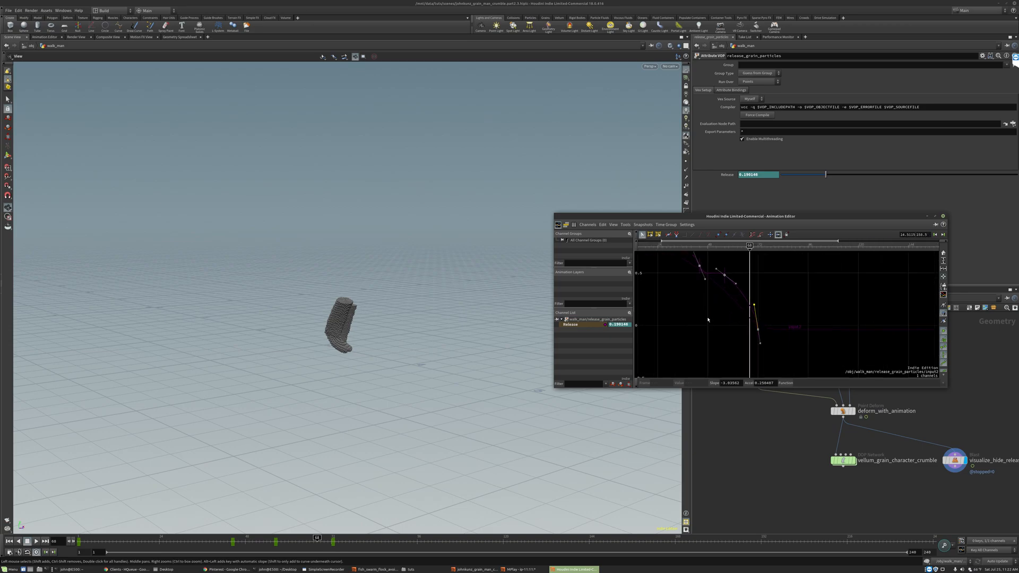
{"action": "left_click_drag", "start_coordinate": [742, 281], "coordinate": [757, 279]}
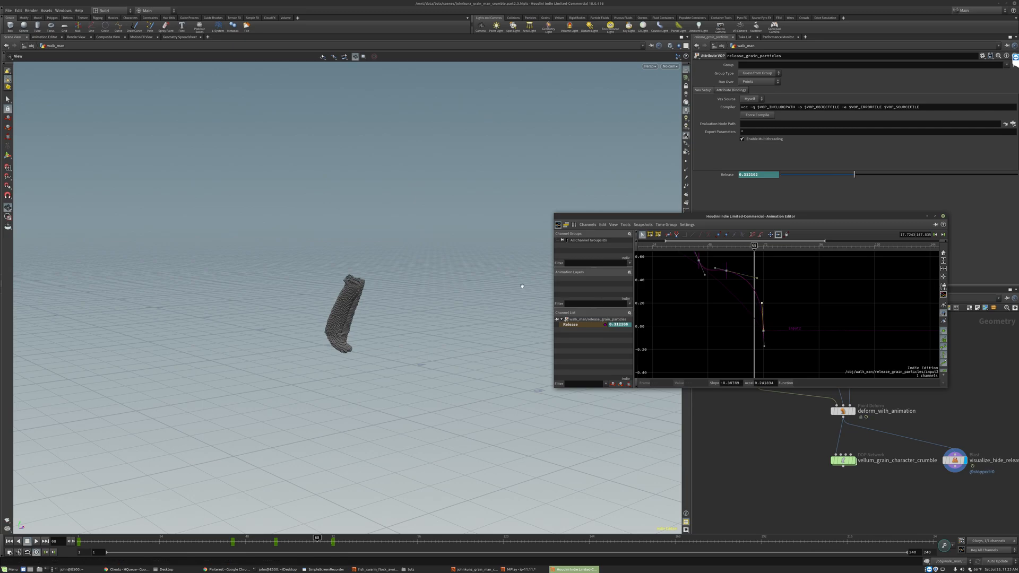
Step through the final release frames and replay the animation from frame 1 to check the timing of the disappearing body
{"action": "key", "text": "Right"}
{"action": "key", "text": "Right"}
{"action": "key", "text": "Right"}
{"action": "key", "text": "Left"}
{"action": "key", "text": "Left"}
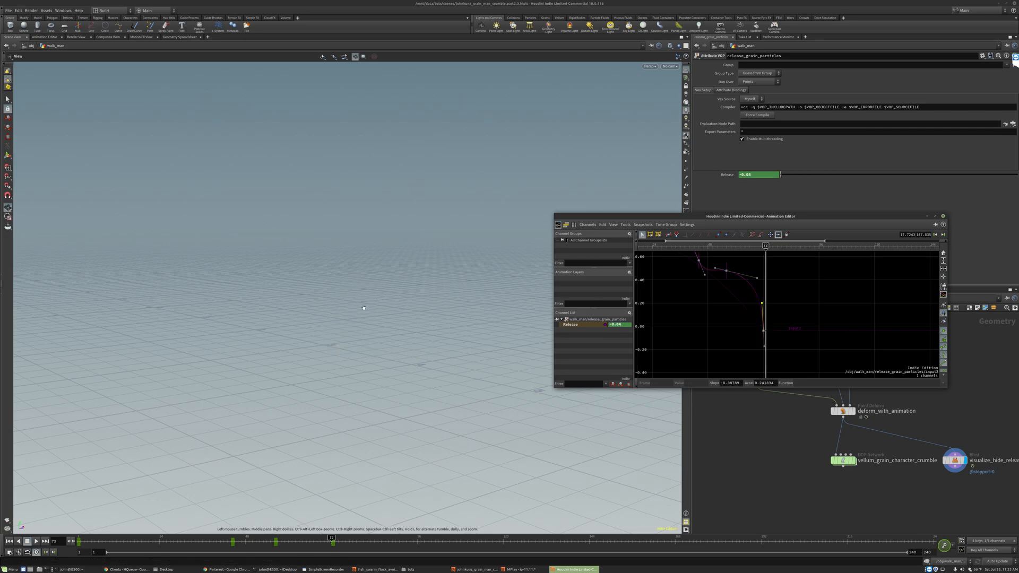
{"action": "key", "text": "Right"}
{"action": "key", "text": "Right"}
{"action": "key", "text": "Right"}
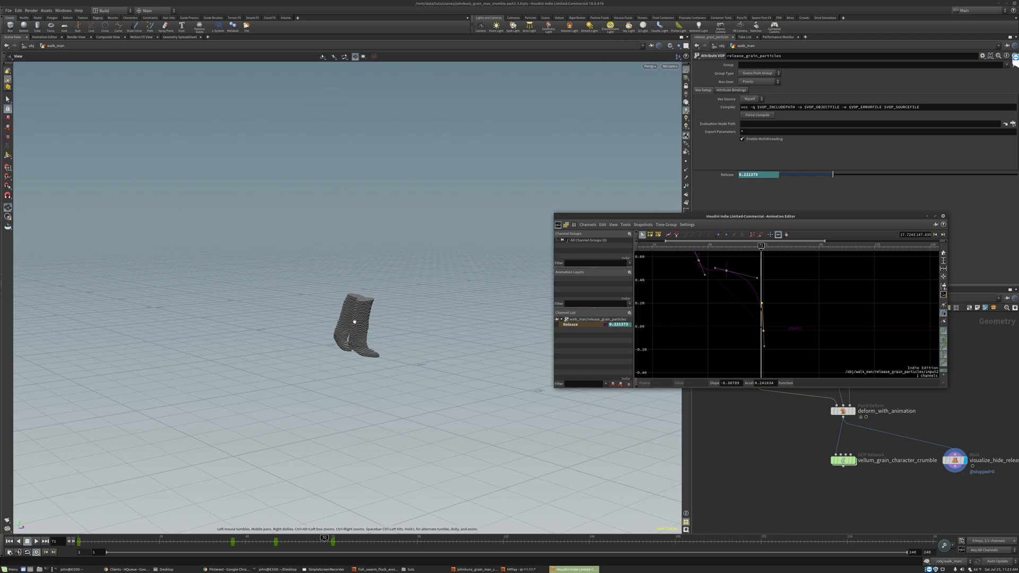
{"action": "key", "text": "Left"}
{"action": "key", "text": "Left"}
{"action": "key", "text": "Left"}
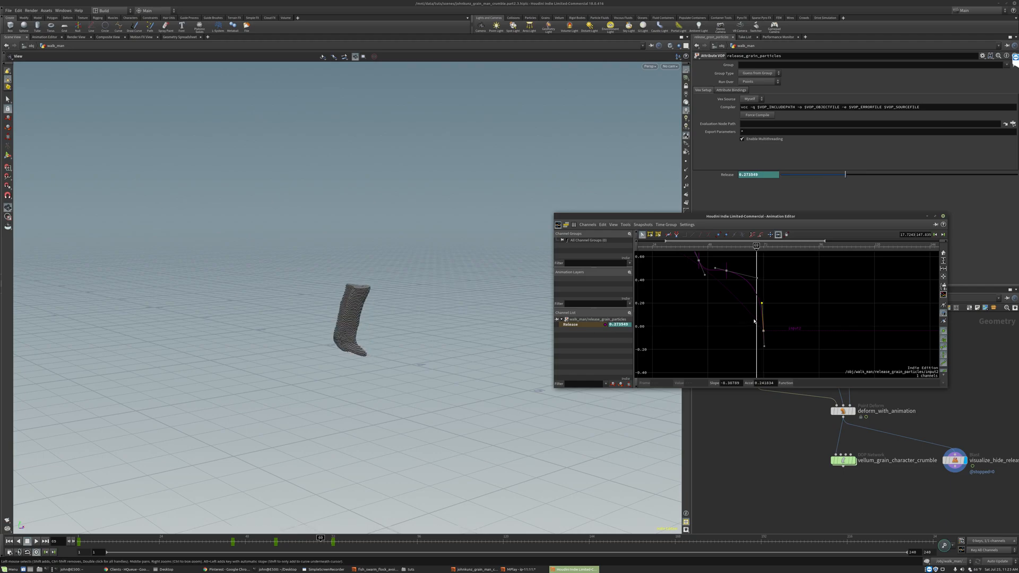
{"action": "key", "text": "h"}
{"action": "key", "text": "ctrl+Up"}
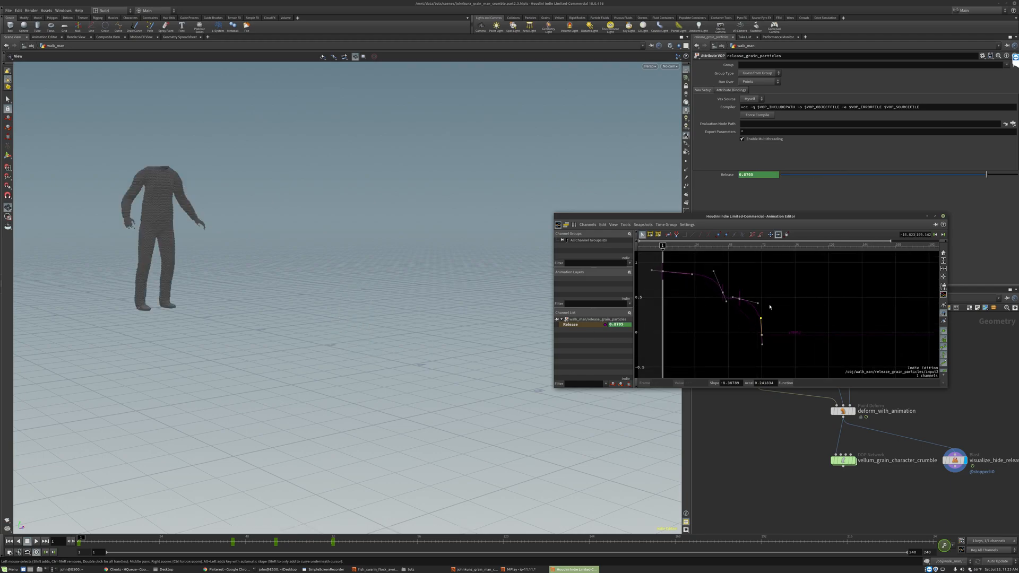
{"action": "key", "text": "Up"}
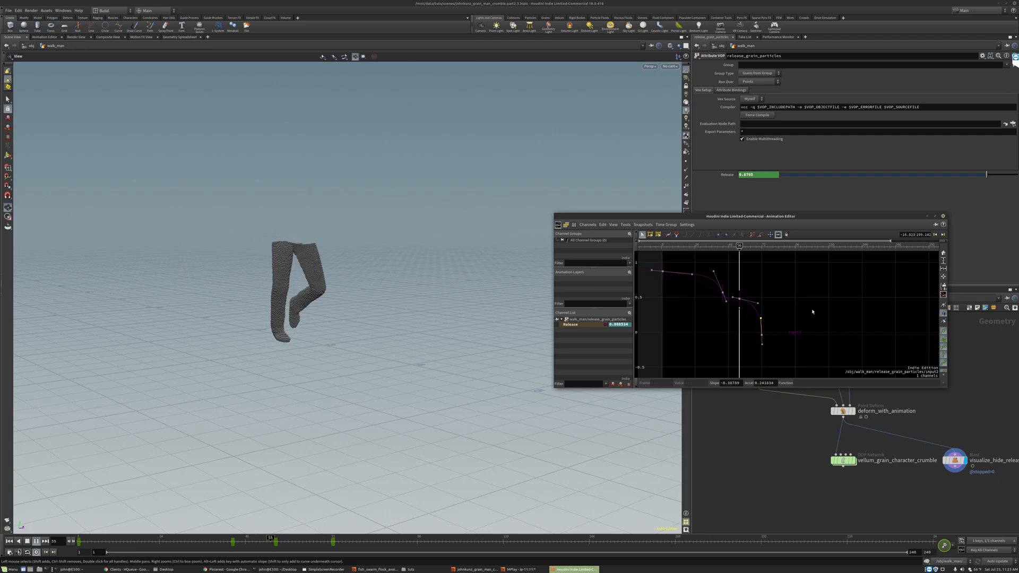
Close the Animation Editor and render a flipbook of the vellum_grain_character_crumble simulation
{"action": "left_click", "coordinate": [942, 217]}
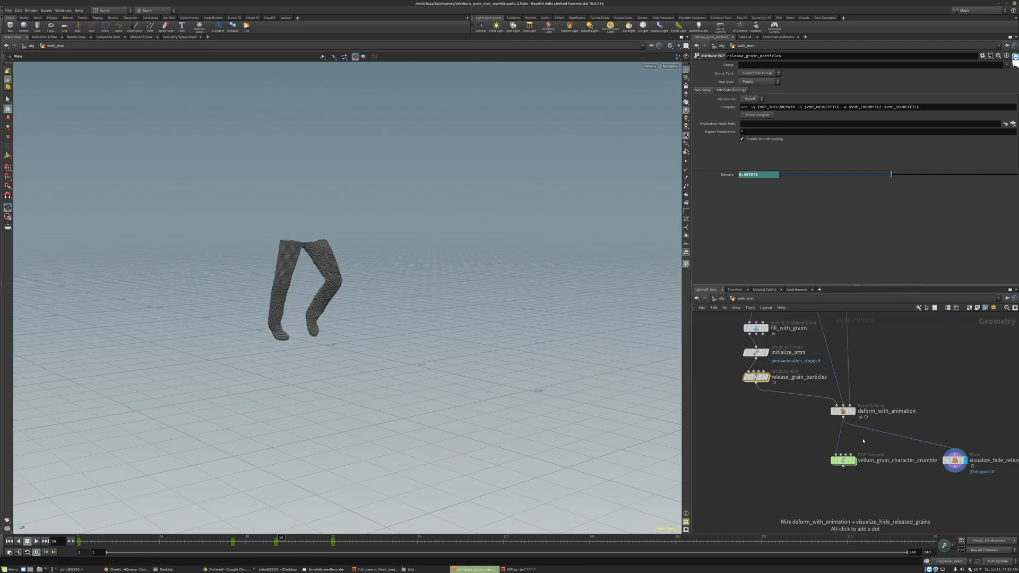
{"action": "left_click", "coordinate": [853, 460]}
{"action": "left_click", "coordinate": [843, 460]}
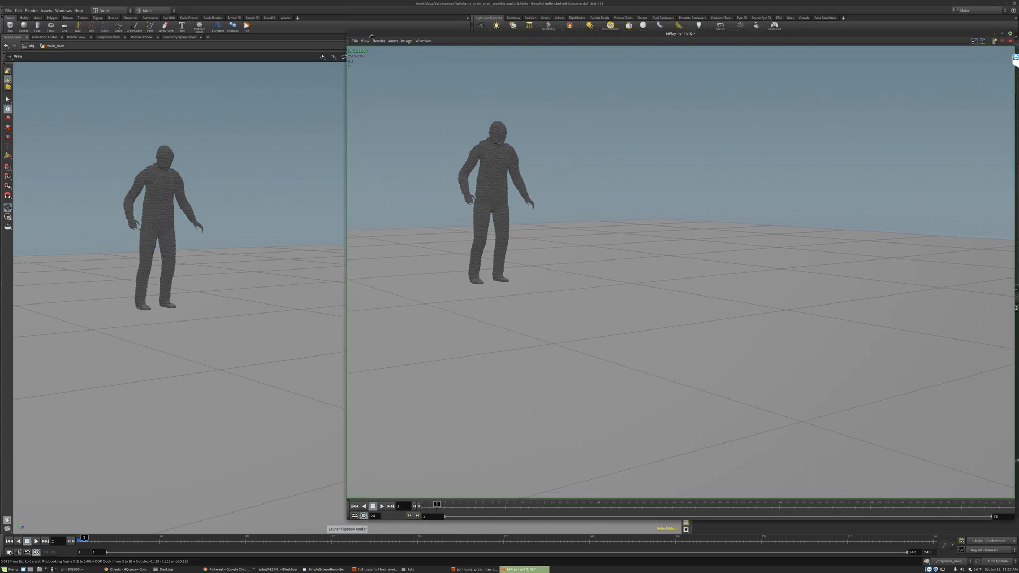
{"action": "left_click_drag", "start_coordinate": [612, 12], "coordinate": [441, 34]}
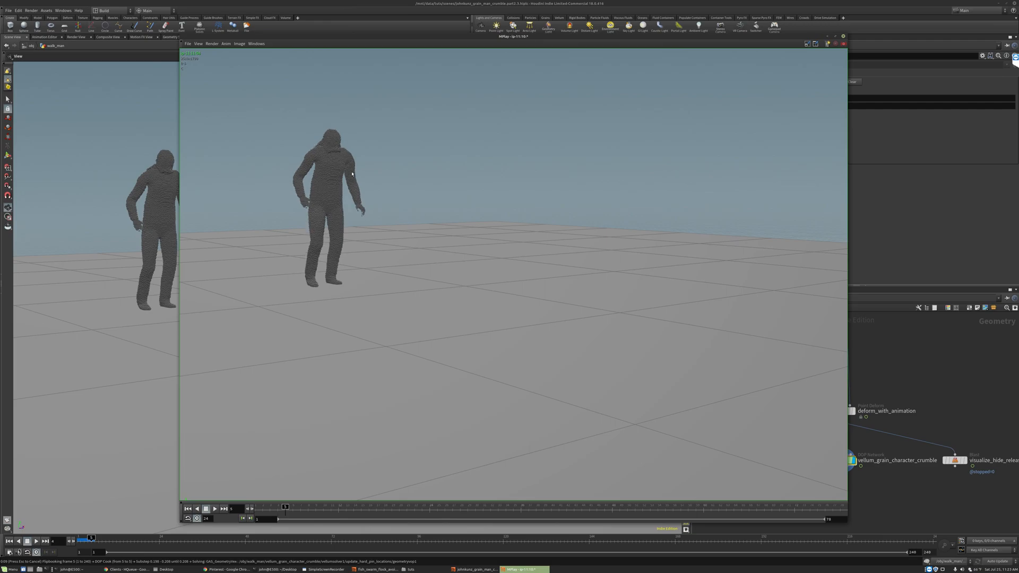
{"action": "left_click_drag", "start_coordinate": [609, 36], "coordinate": [579, 26]}
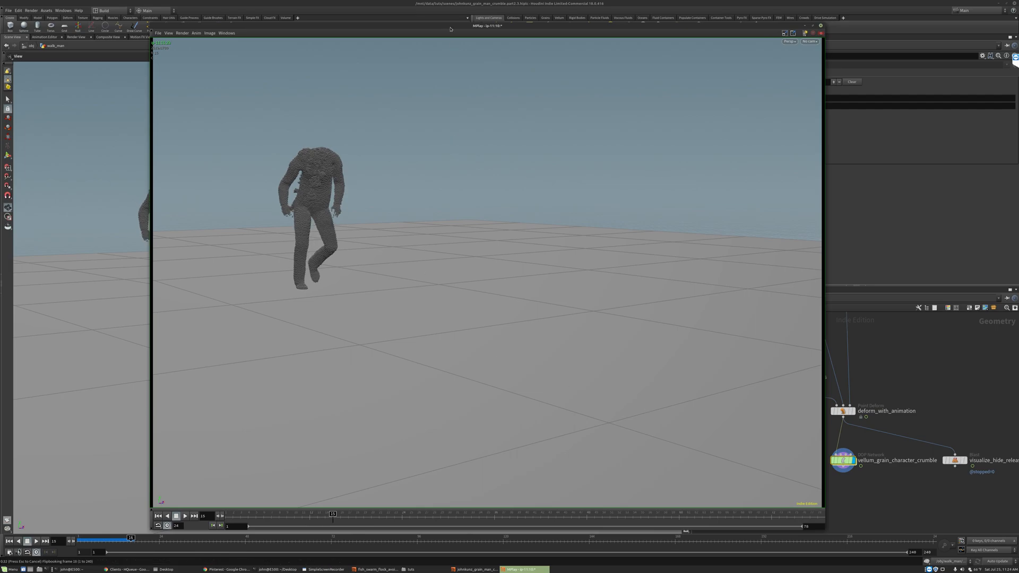
{"action": "left_click_drag", "start_coordinate": [450, 29], "coordinate": [469, 24]}
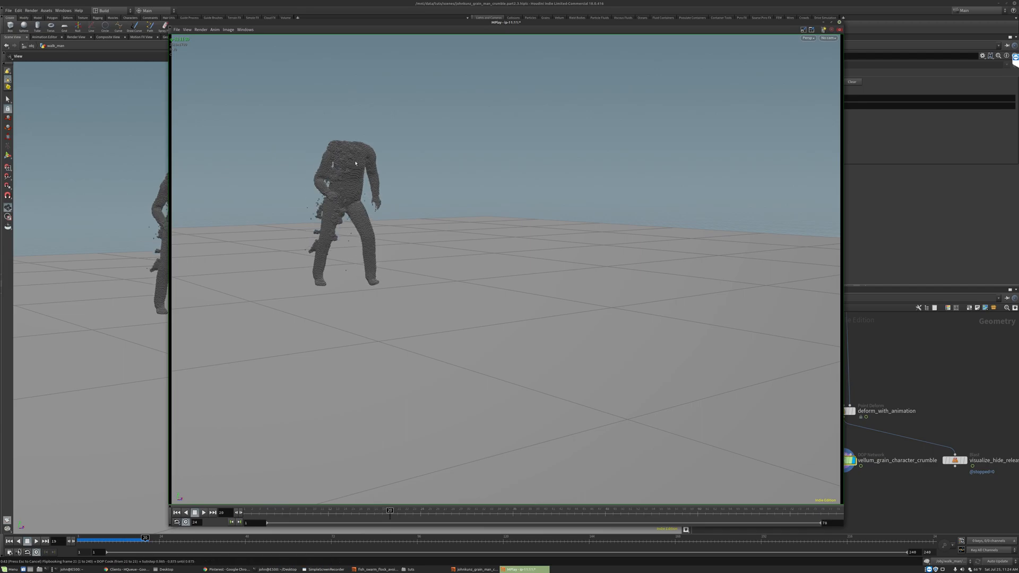
Replay the flipbook in MPlay to examine how the grains crumble off the walking character
{"action": "key", "text": "ctrl+Up"}
{"action": "key", "text": "Up"}
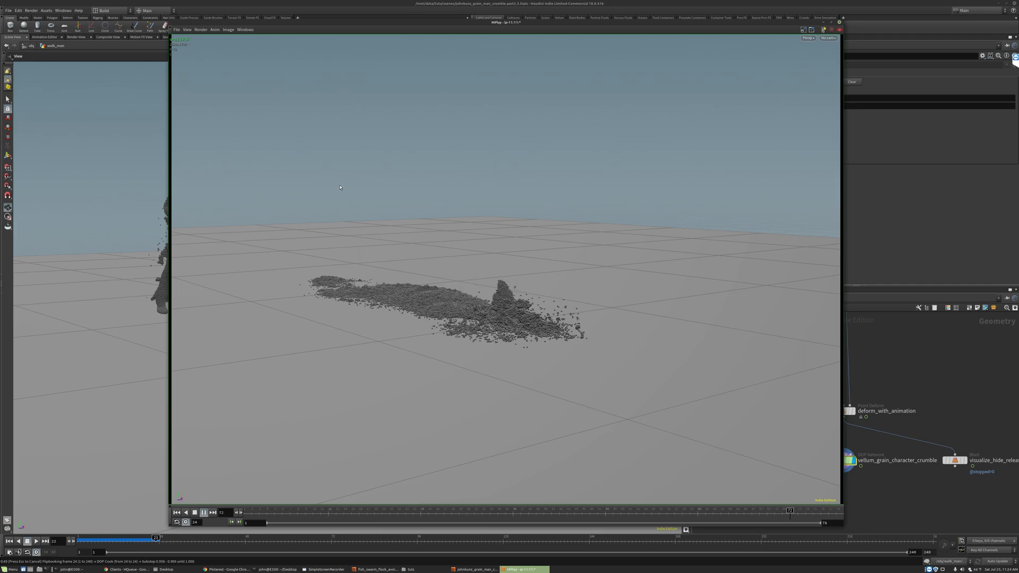
{"action": "left_click_drag", "start_coordinate": [392, 27], "coordinate": [404, 27]}
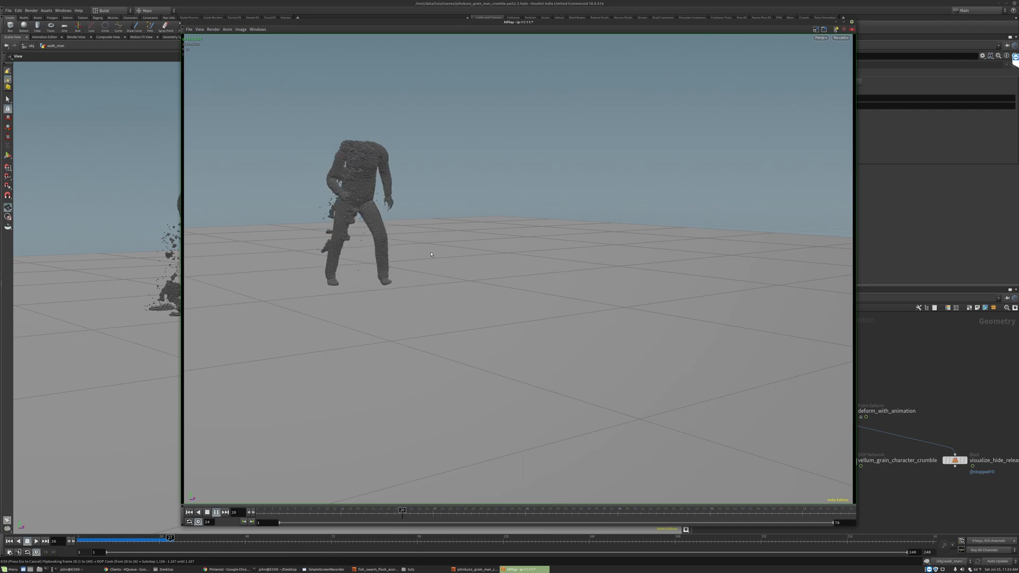
{"action": "key", "text": "Up"}
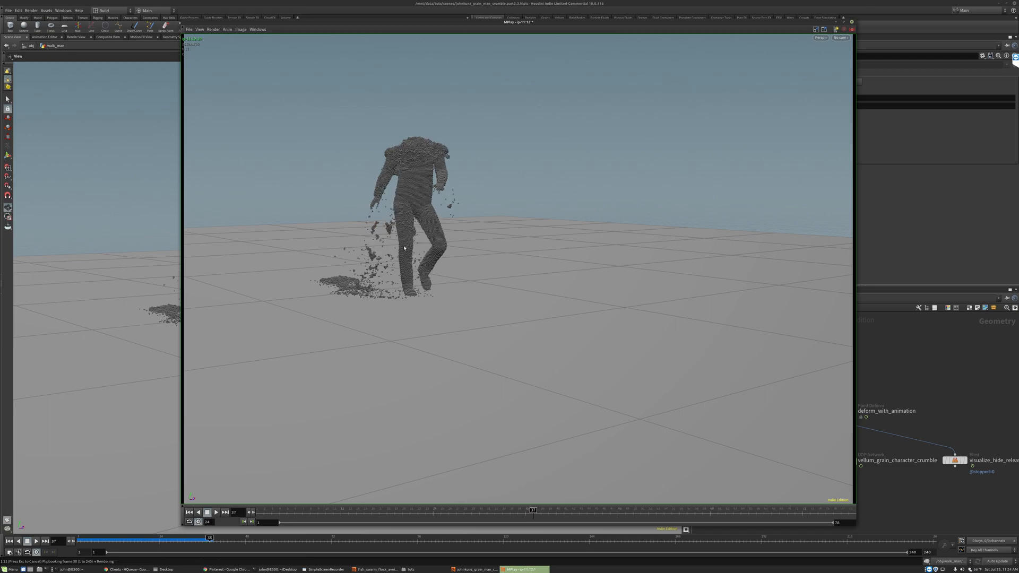
{"action": "key", "text": "ctrl+Up"}
{"action": "key", "text": "Up"}
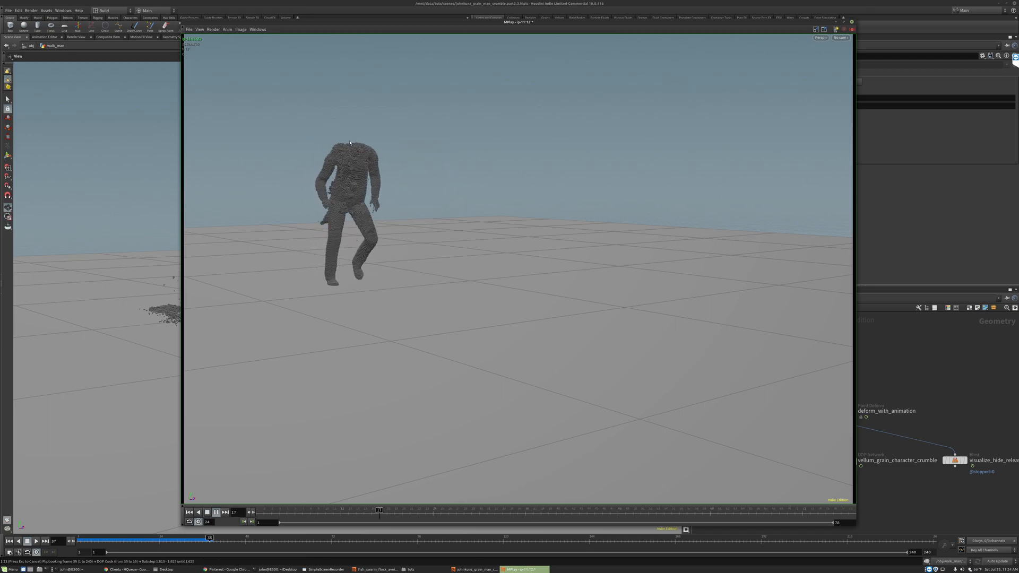
{"action": "left_click_drag", "start_coordinate": [439, 159], "coordinate": [384, 154]}
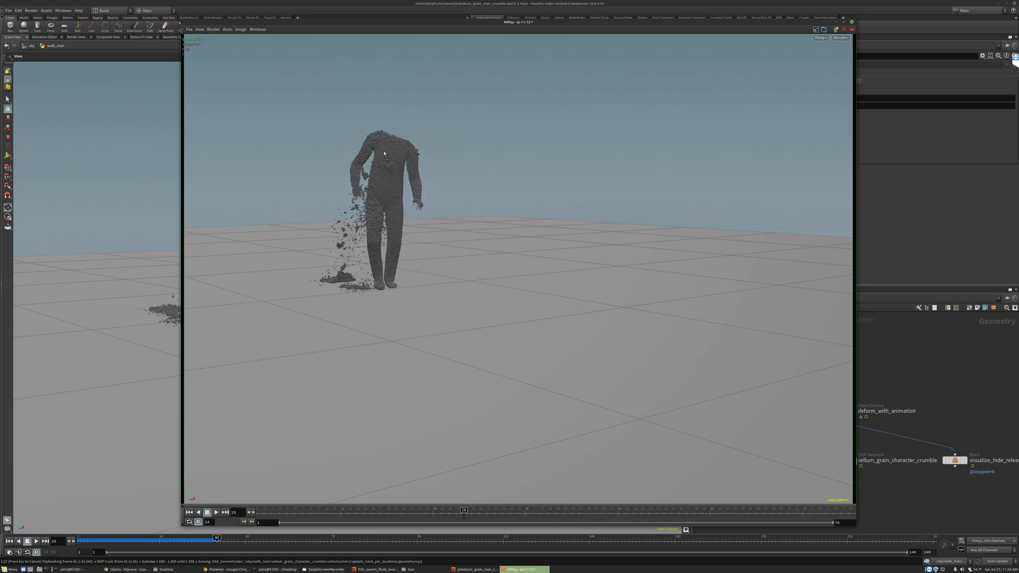
{"action": "key", "text": "Down"}
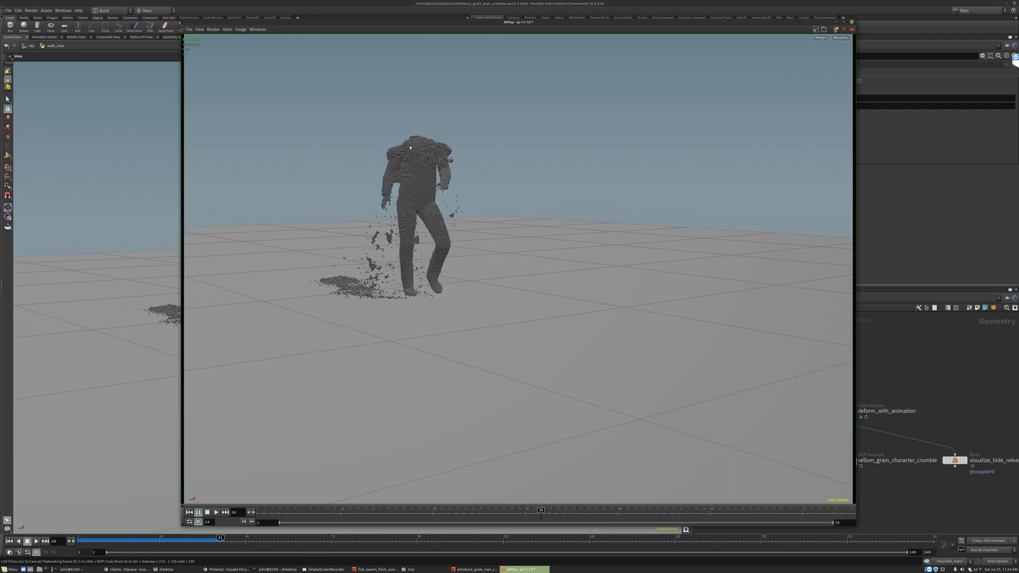
{"action": "key", "text": "Up"}
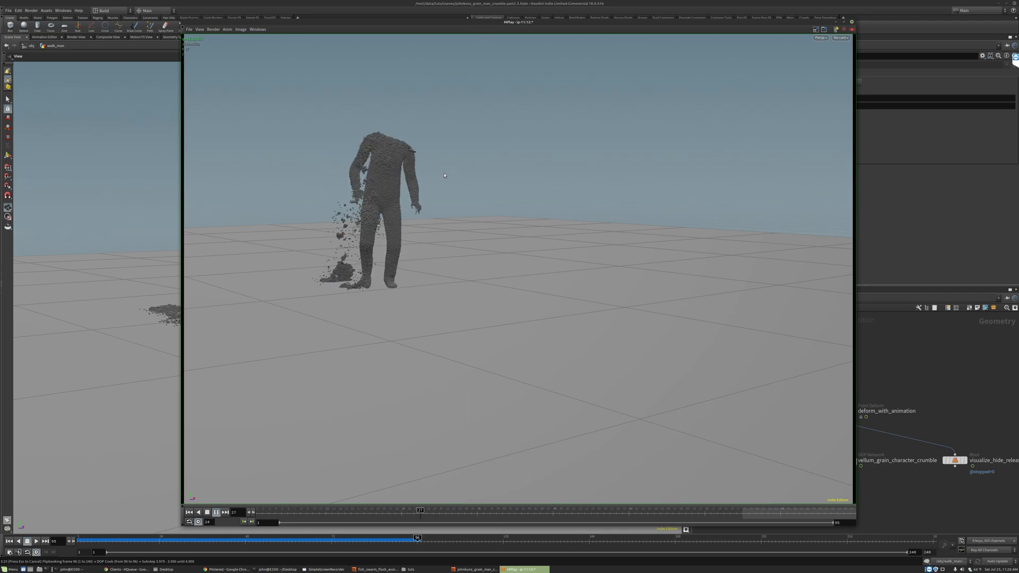
Switch back to Houdini, stop the flipbook render, and return to frame 1
{"action": "left_click", "coordinate": [911, 390]}
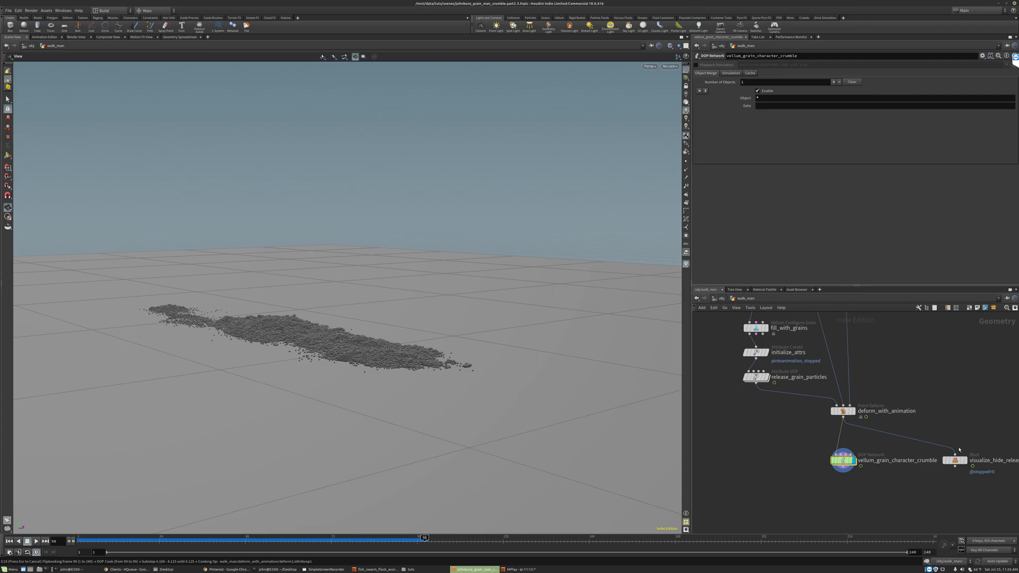
{"action": "key", "text": "Escape"}
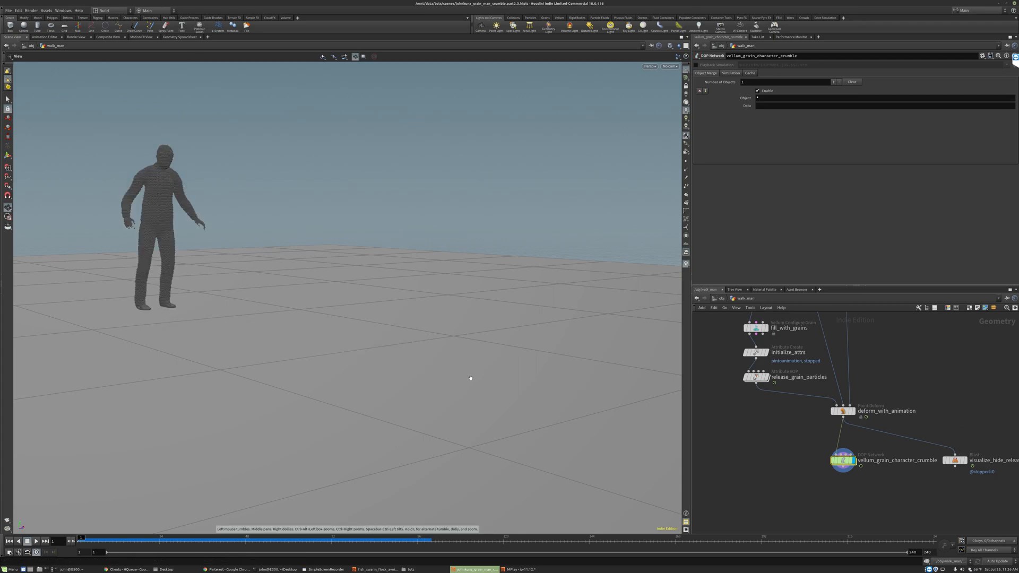
{"action": "middle_click_drag", "start_coordinate": [908, 387], "coordinate": [901, 398]}
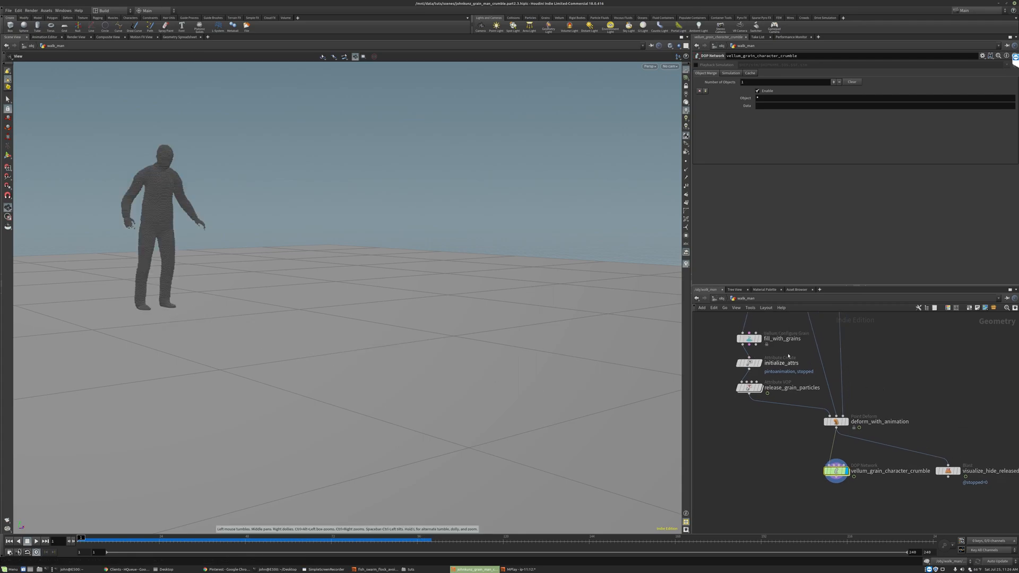
{"action": "scroll", "coordinate": [814, 422], "scroll_direction": "down", "scroll_amount": 5}
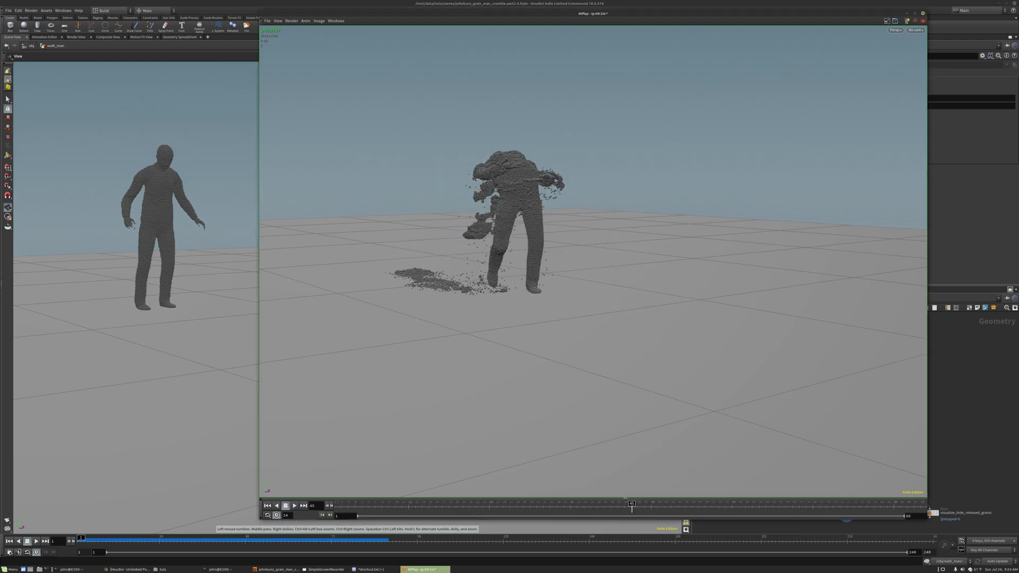
Scrub through the simulation flipbook in MPlay to examine how the shoulders, torso and legs break apart
{"action": "mouse_move", "coordinate": [597, 500]}
{"action": "left_mouse_down"}
{"action": "mouse_move", "coordinate": [630, 502]}
{"action": "mouse_move", "coordinate": [610, 502]}
{"action": "left_mouse_up"}
{"action": "left_click_drag", "start_coordinate": [512, 183], "coordinate": [525, 208]}
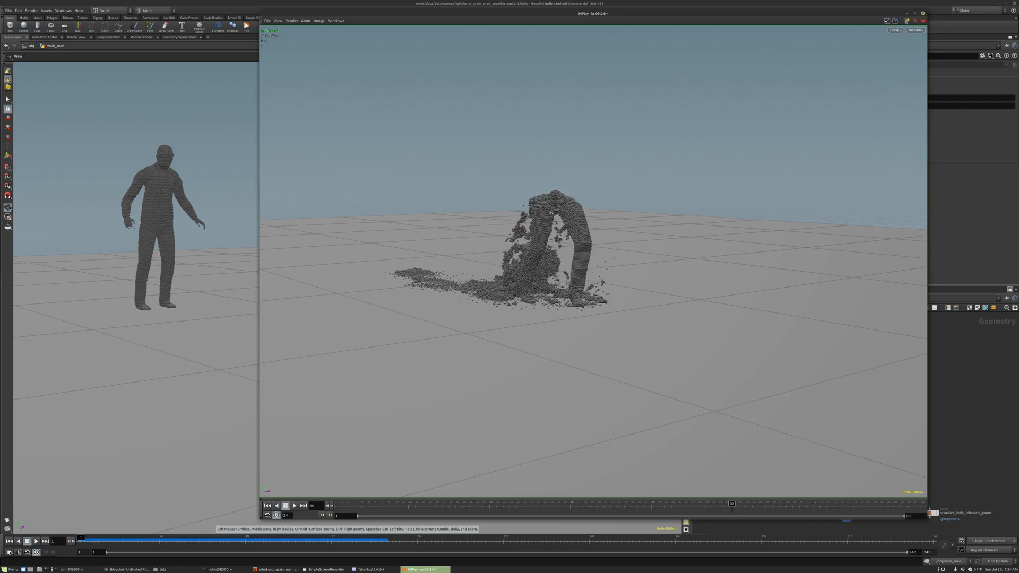
{"action": "left_click_drag", "start_coordinate": [577, 225], "coordinate": [482, 149]}
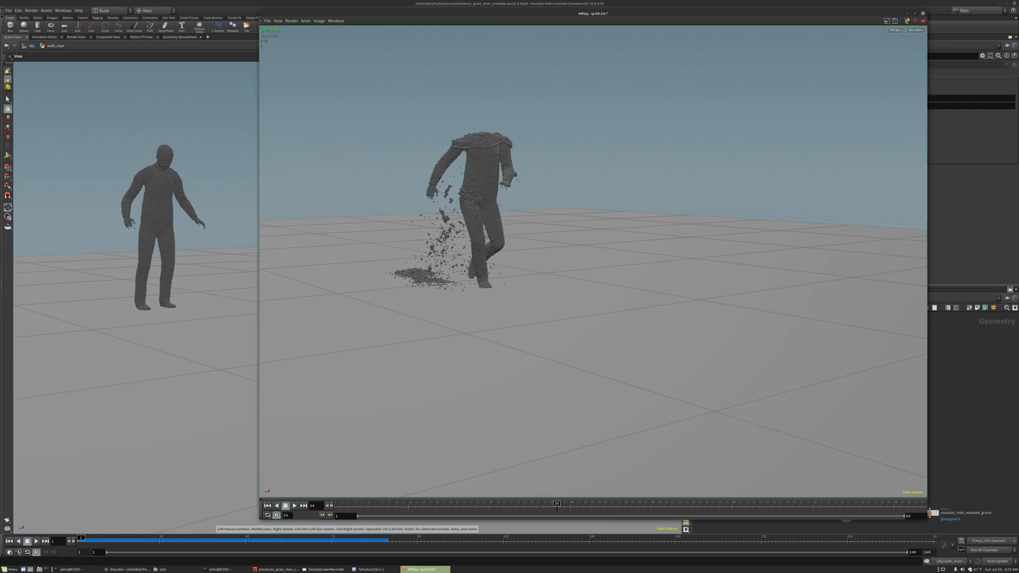
Switch back to Houdini and display the visualize_hide_released_grains node
{"action": "left_click", "coordinate": [965, 381]}
{"action": "middle_click_drag", "start_coordinate": [731, 464], "coordinate": [725, 431]}
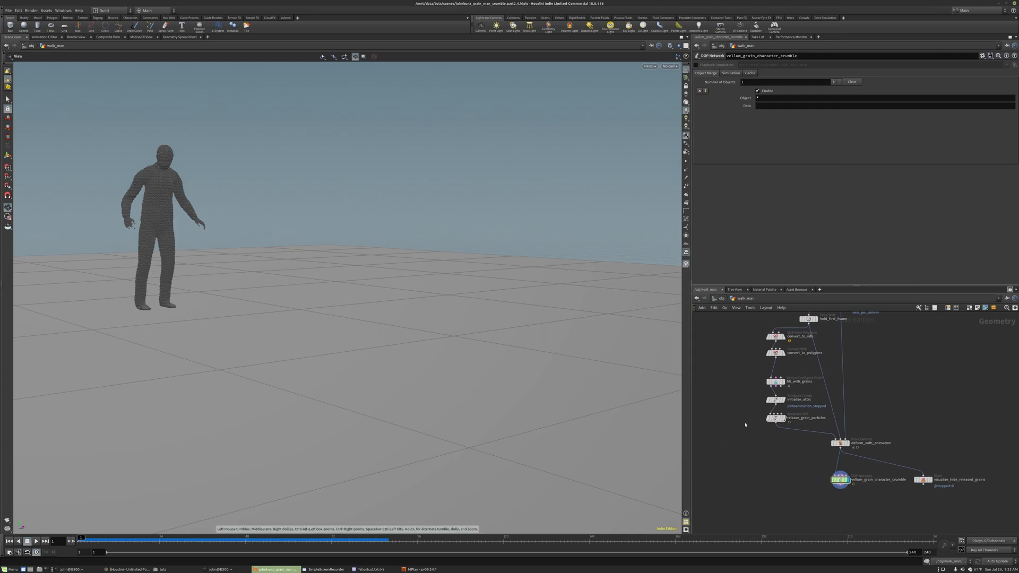
{"action": "scroll", "coordinate": [772, 467], "scroll_direction": "up", "scroll_amount": 3}
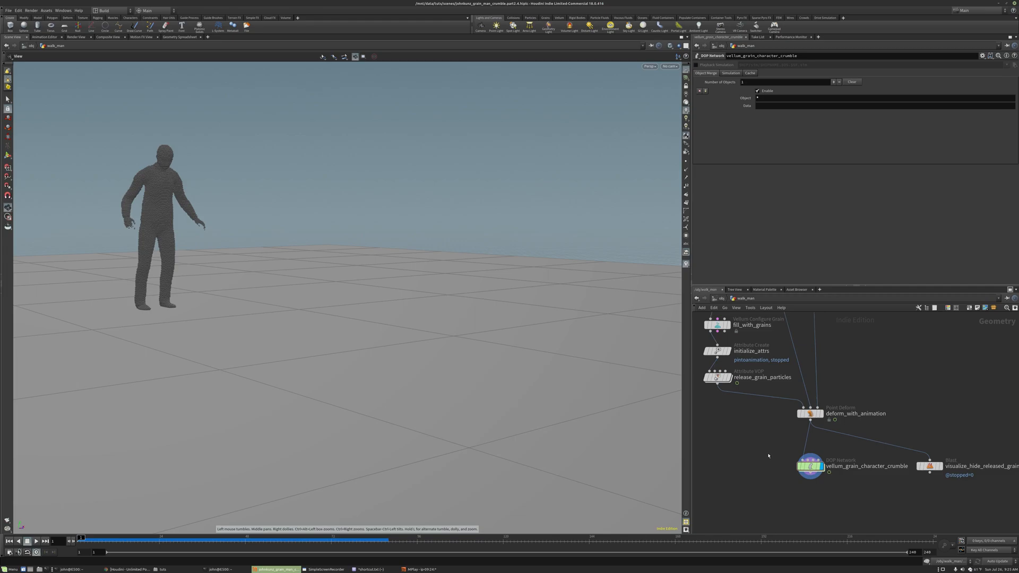
{"action": "left_click", "coordinate": [939, 474]}
{"action": "middle_click_drag", "start_coordinate": [225, 237], "coordinate": [402, 268]}
{"action": "right_click_drag", "start_coordinate": [402, 269], "coordinate": [453, 129]}
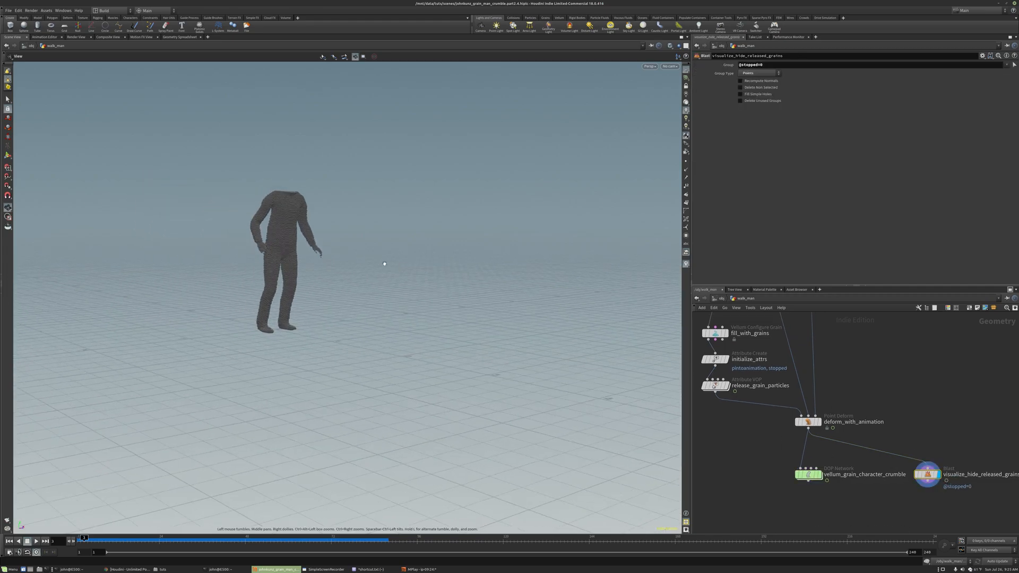
Step through the first frames to examine the flat edge where released grains are cut off at the neck
{"action": "left_click_drag", "start_coordinate": [452, 128], "coordinate": [395, 171]}
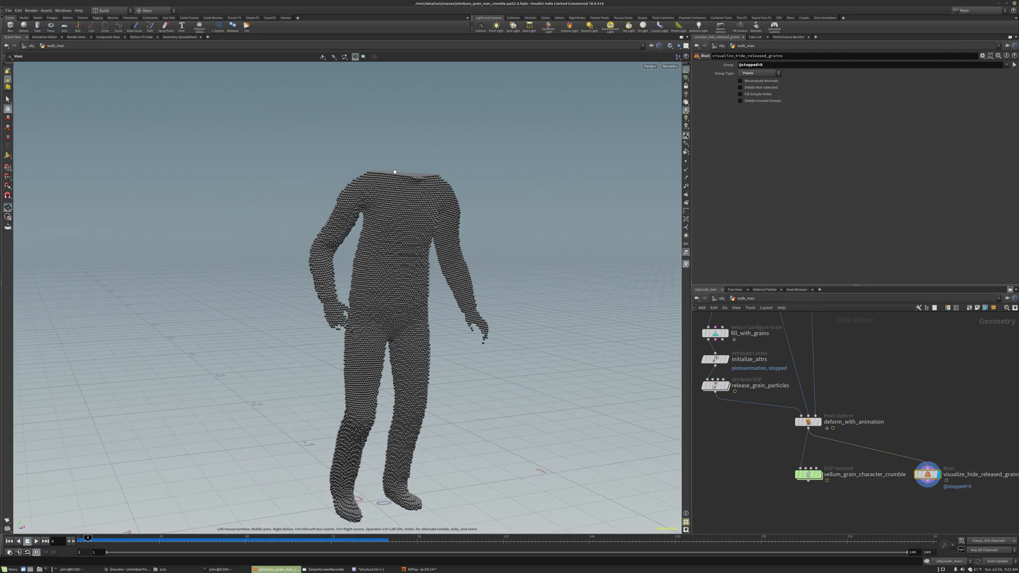
{"action": "key", "text": "Left"}
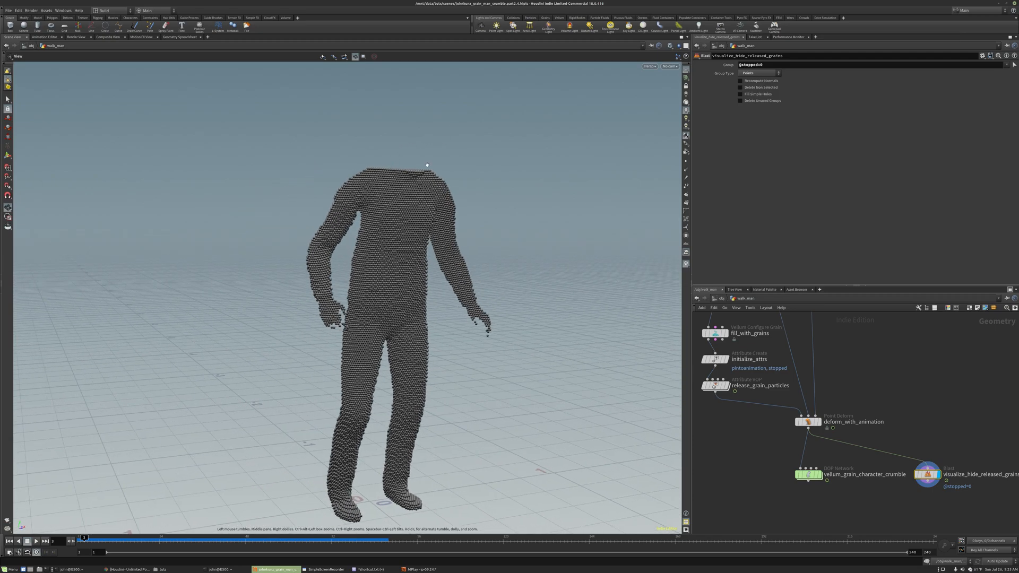
{"action": "left_click_drag", "start_coordinate": [406, 171], "coordinate": [434, 180]}
{"action": "key", "text": "Right"}
{"action": "key", "text": "Left"}
{"action": "key", "text": "Right"}
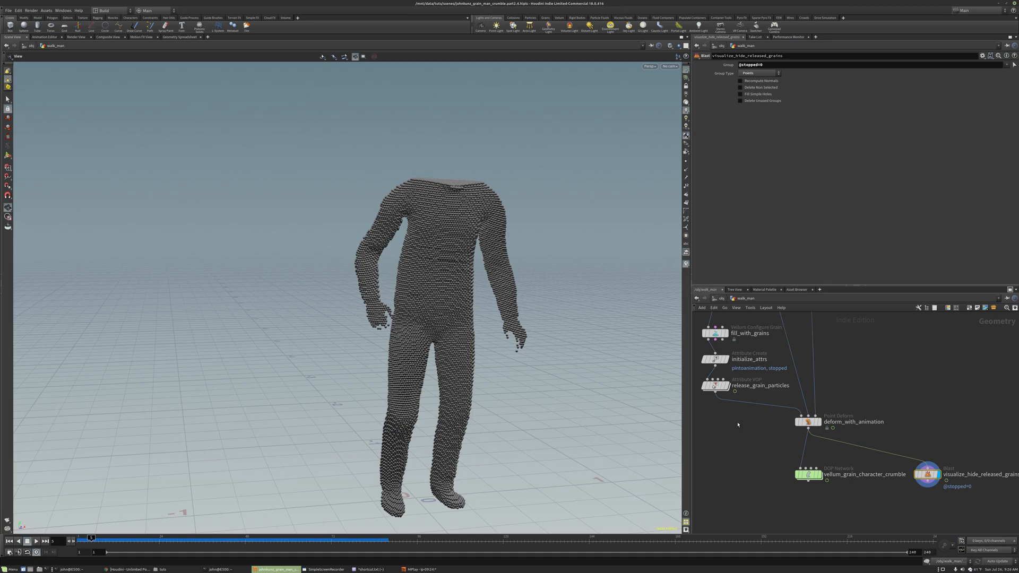
Display initialize_attrs and release_grain_particles in turn to examine the full grain body before deformation
{"action": "scroll", "coordinate": [796, 382], "scroll_direction": "up", "scroll_amount": 5}
{"action": "left_click", "coordinate": [850, 374]}
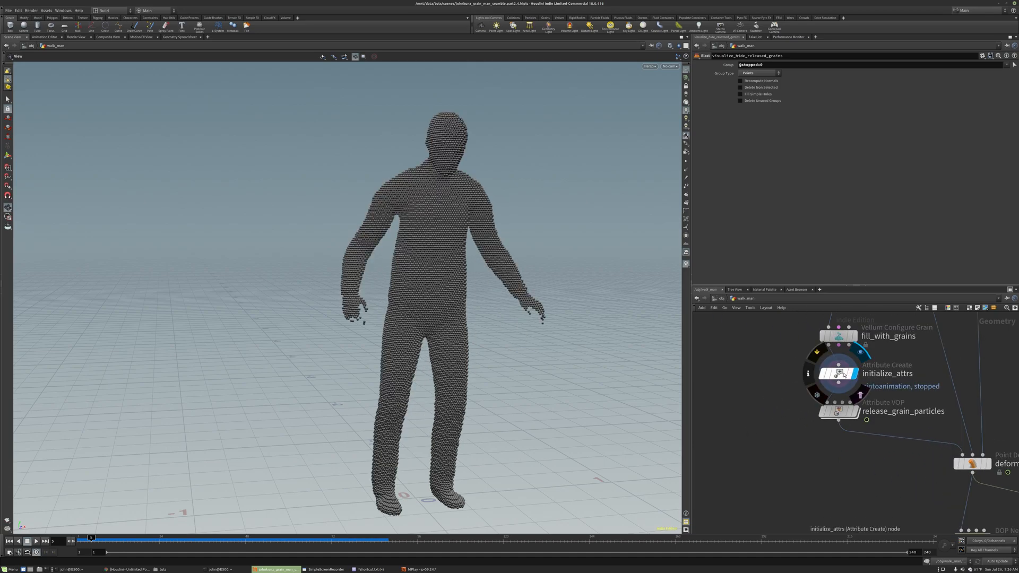
{"action": "left_click", "coordinate": [844, 374]}
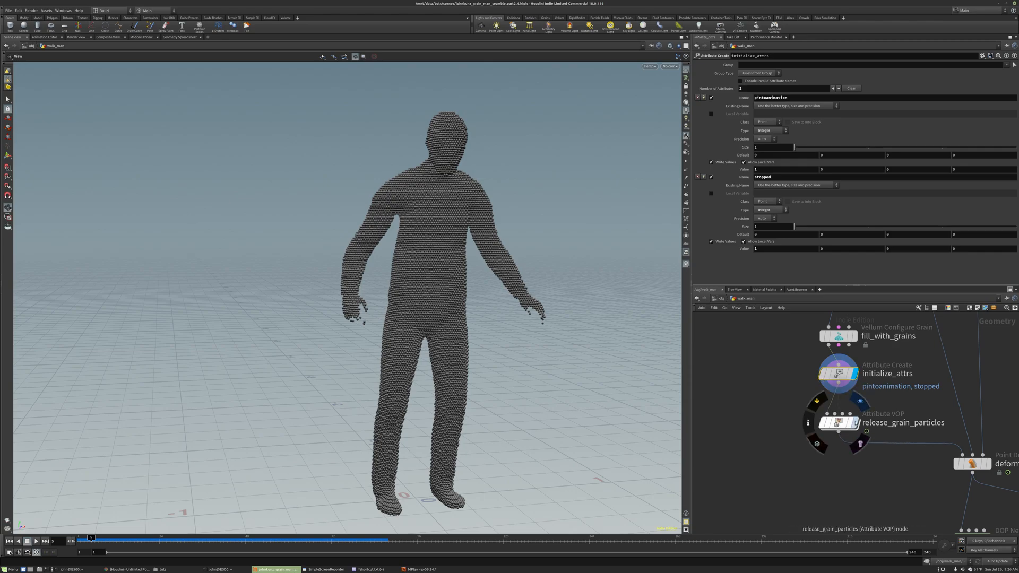
{"action": "left_click", "coordinate": [846, 423]}
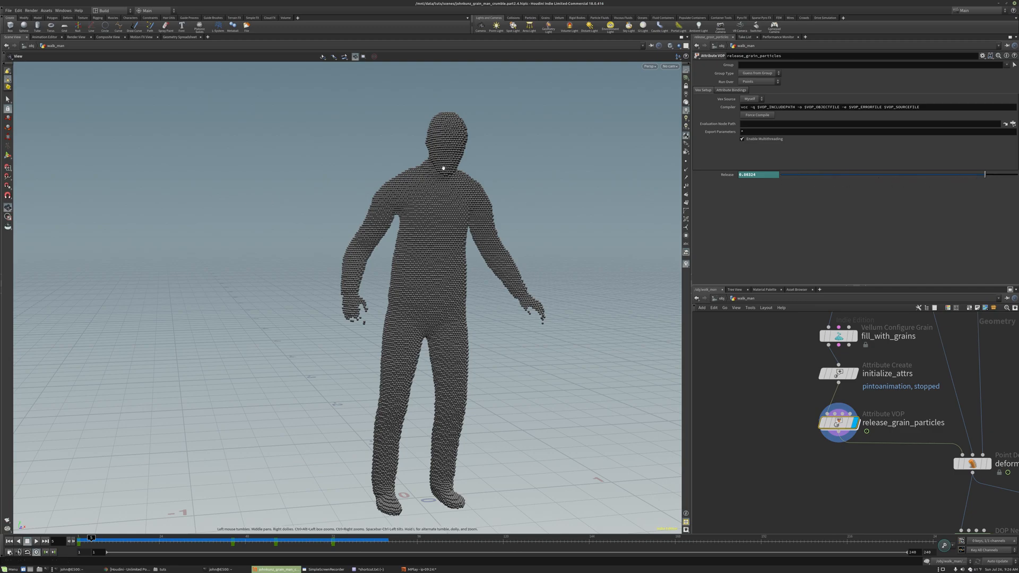
{"action": "left_click_drag", "start_coordinate": [404, 325], "coordinate": [373, 226]}
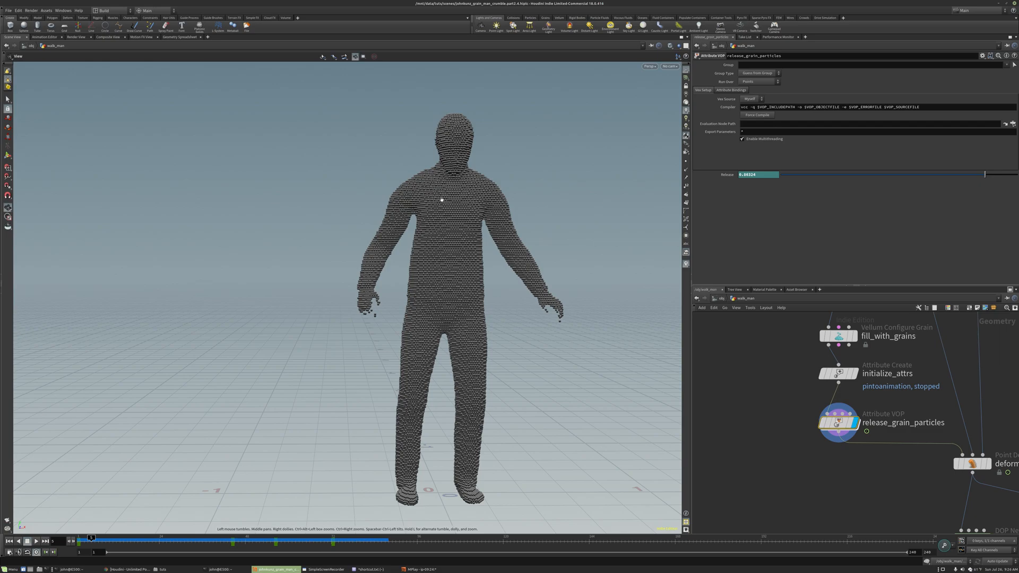
{"action": "middle_click_drag", "start_coordinate": [465, 230], "coordinate": [449, 224]}
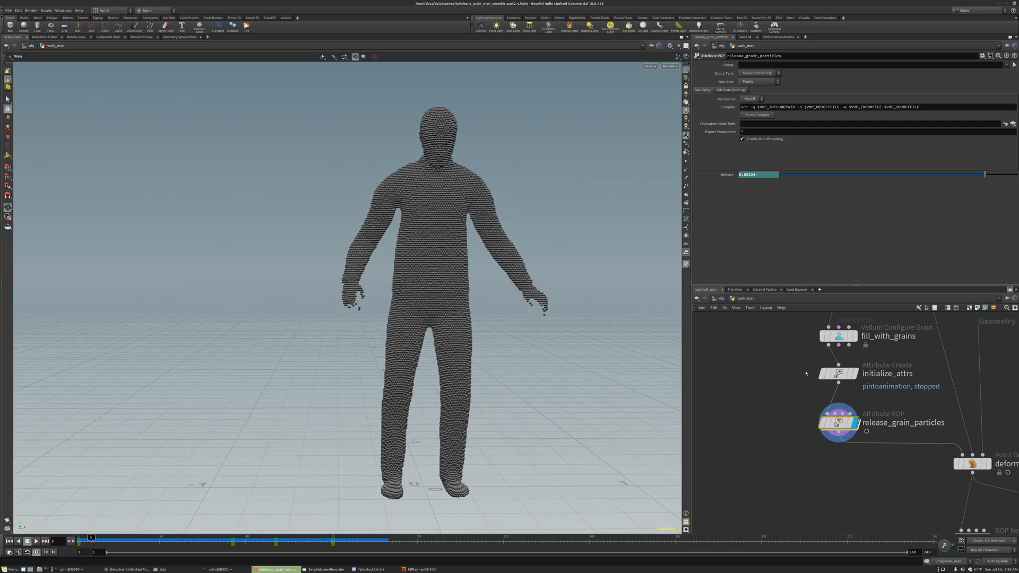
Add a Fuse node branching off initialize_attrs beside the main chain and display it
{"action": "left_click", "coordinate": [835, 374]}
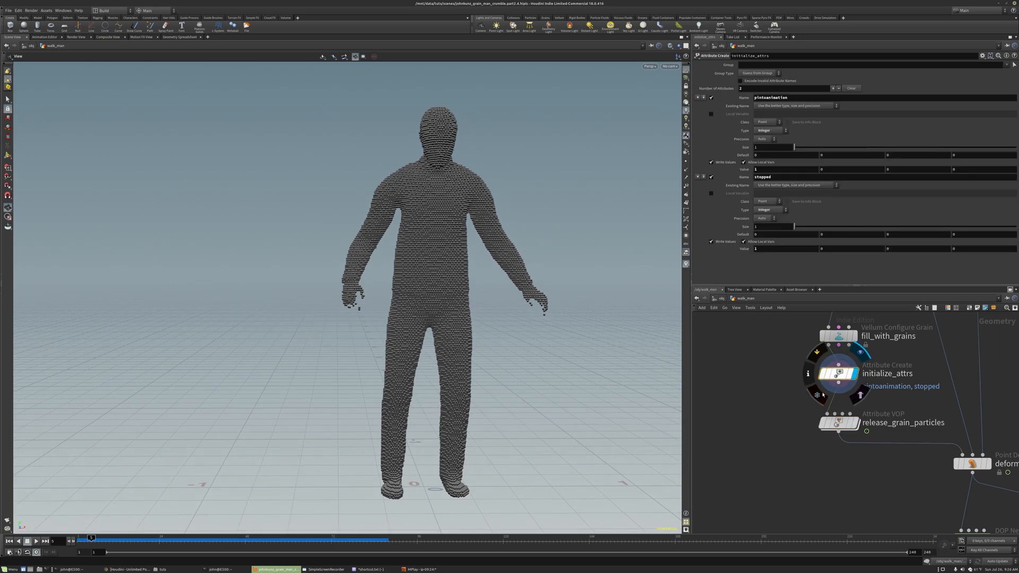
{"action": "key", "text": "Tab"}
{"action": "type", "text": "fuse"}
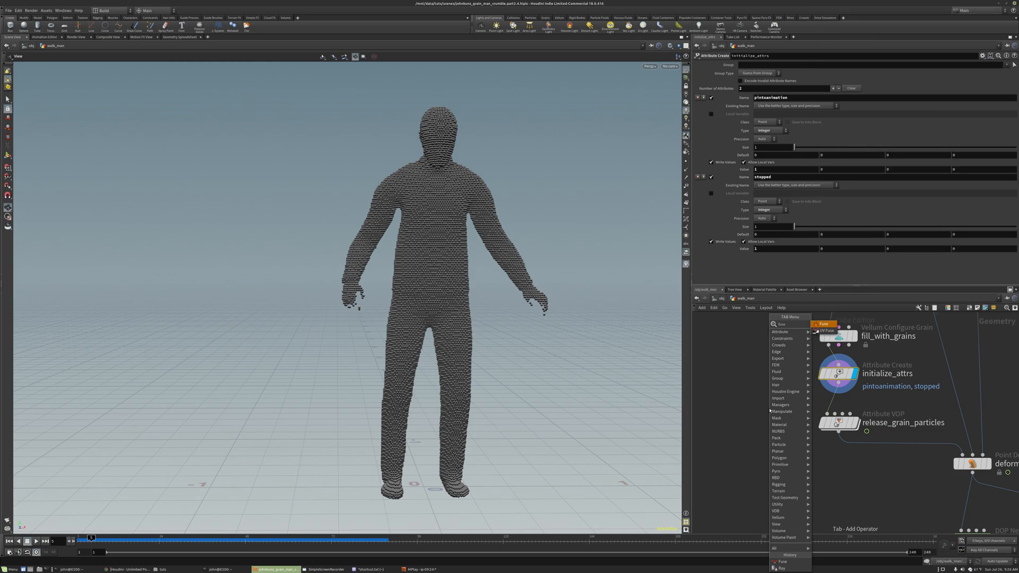
{"action": "key", "text": "Return"}
{"action": "left_click", "coordinate": [770, 408]}
{"action": "left_click", "coordinate": [762, 397]}
{"action": "left_click", "coordinate": [830, 394]}
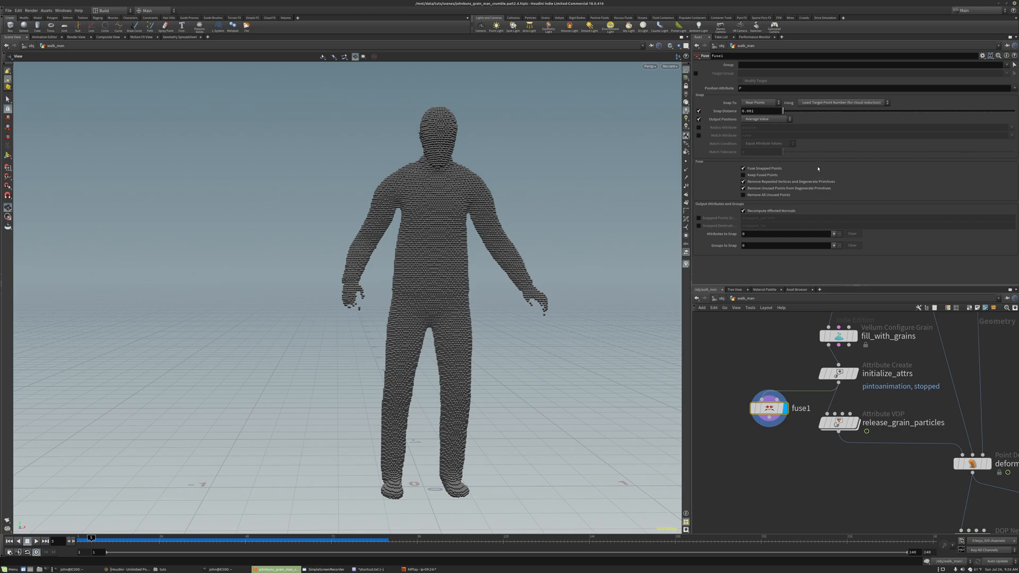
Raise the Fuse snap distance to about 0.225 and compare the node info of fuse1 and initialize_attrs
{"action": "left_click_drag", "start_coordinate": [784, 111], "coordinate": [924, 113]}
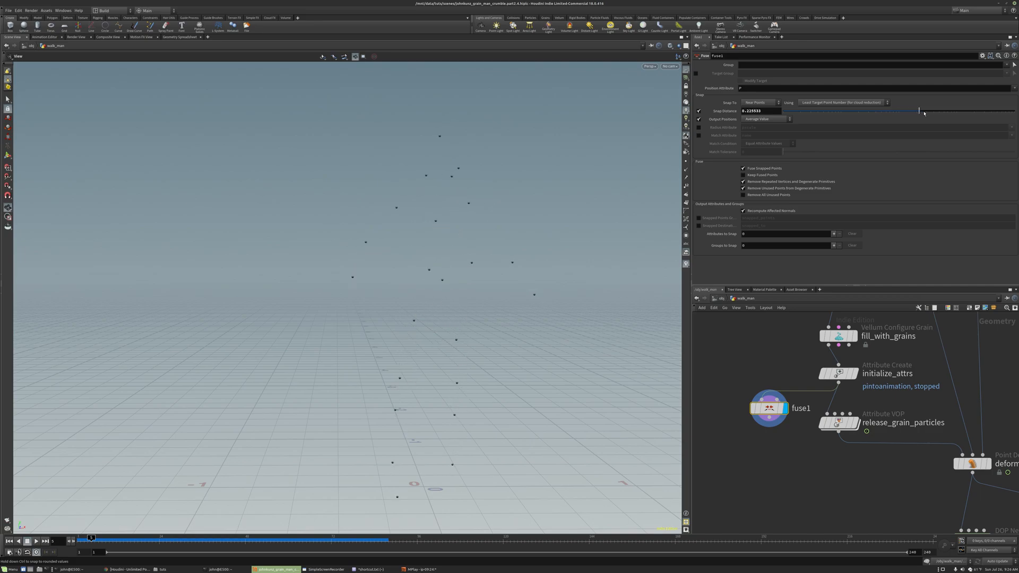
{"action": "left_click_drag", "start_coordinate": [478, 281], "coordinate": [408, 189]}
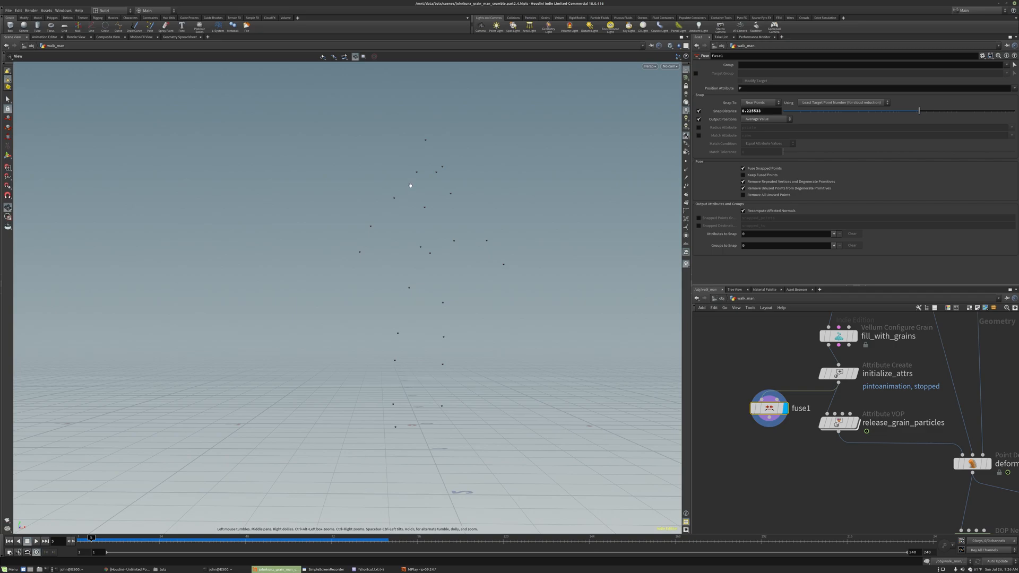
{"action": "middle_click", "coordinate": [769, 408]}
{"action": "middle_click", "coordinate": [838, 373]}
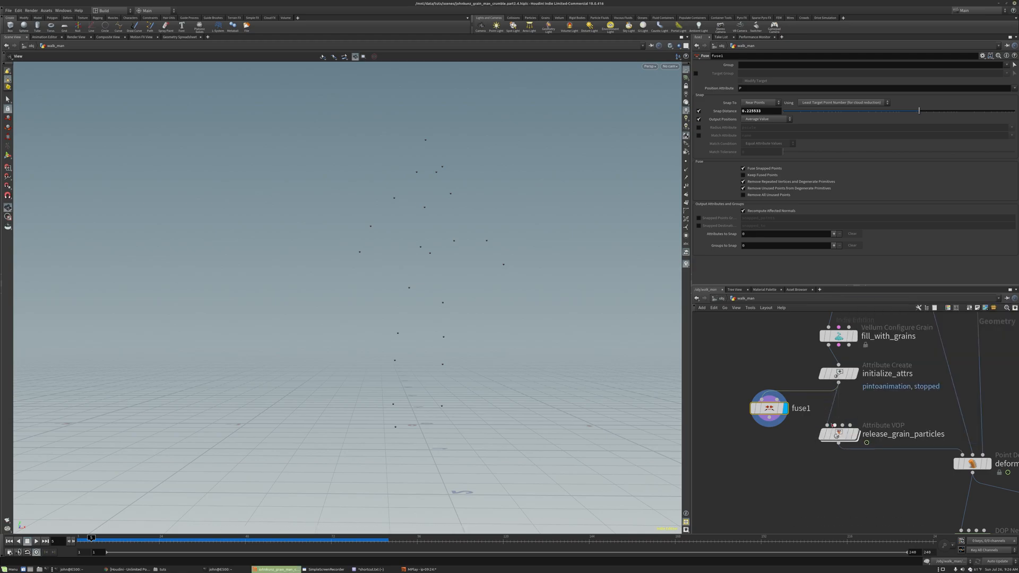
Wire fuse1 into the second input of release_grain_particles and display that Attribute VOP
{"action": "left_click_drag", "start_coordinate": [834, 425], "coordinate": [790, 419]}
{"action": "mouse_move", "coordinate": [838, 433]}
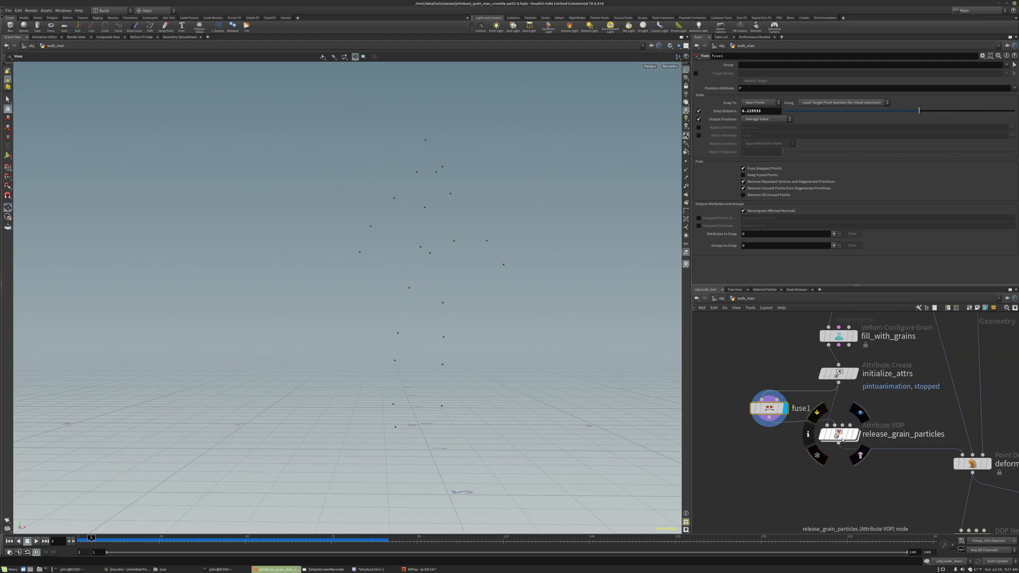
{"action": "left_click", "coordinate": [861, 413]}
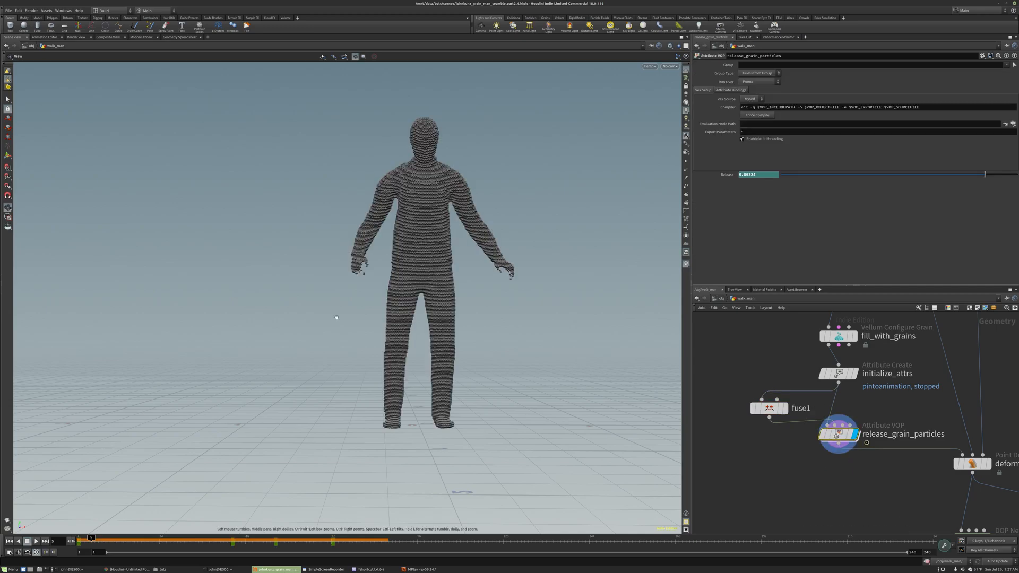
{"action": "left_click_drag", "start_coordinate": [785, 407], "coordinate": [779, 404]}
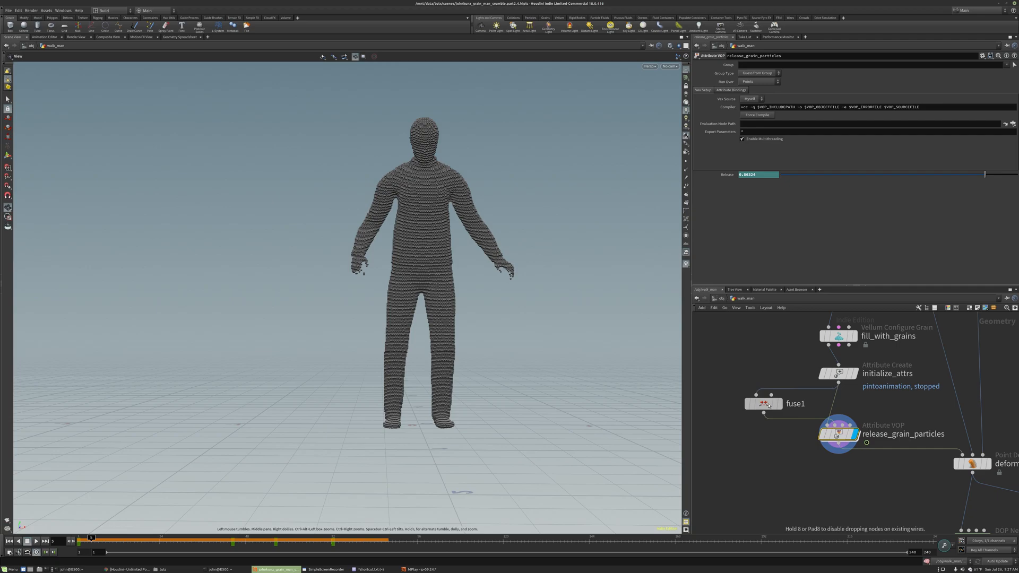
{"action": "mouse_move", "coordinate": [831, 423]}
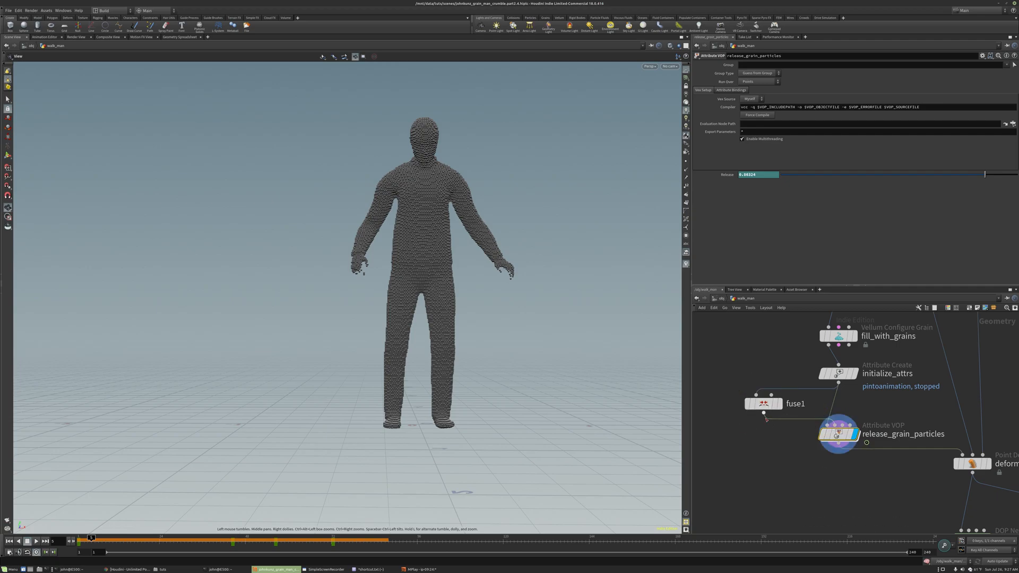
{"action": "middle_click_drag", "start_coordinate": [817, 480], "coordinate": [797, 460]}
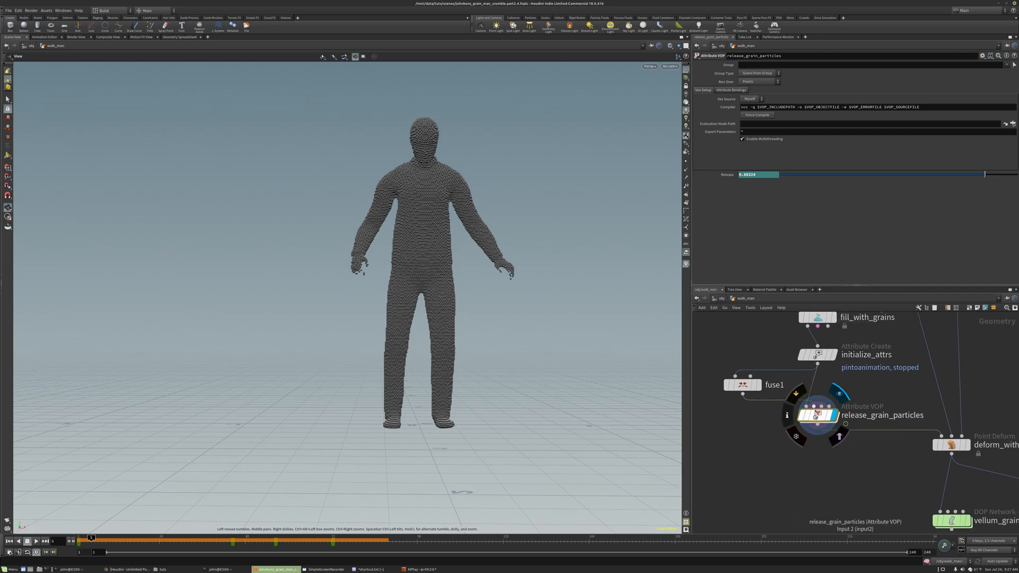
{"action": "mouse_move", "coordinate": [820, 416]}
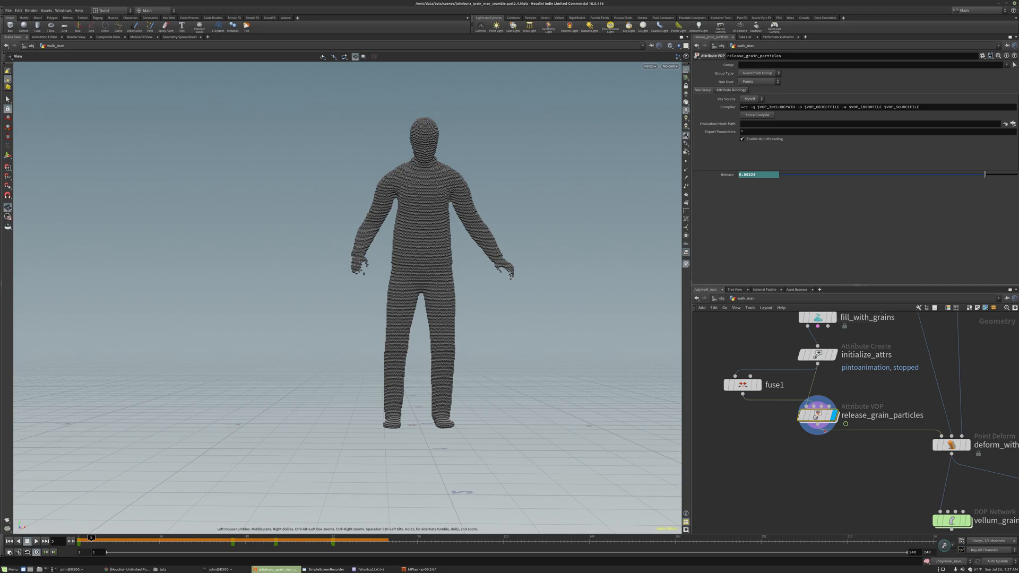
Add a Near Point node below relbbox1 inside the release_grain_particles network
{"action": "scroll", "coordinate": [814, 409], "scroll_direction": "up", "scroll_amount": 2}
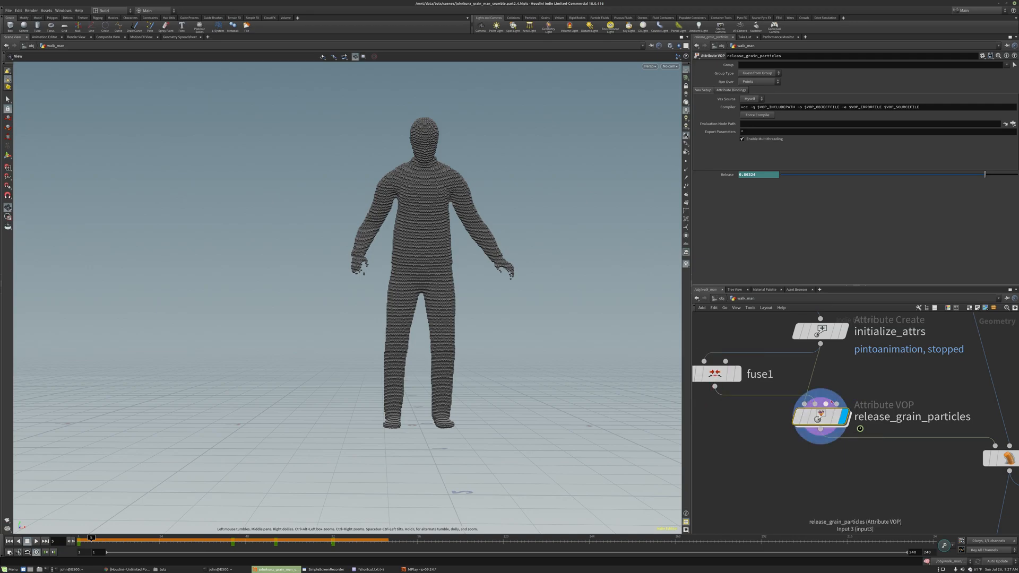
{"action": "double_click", "coordinate": [822, 416]}
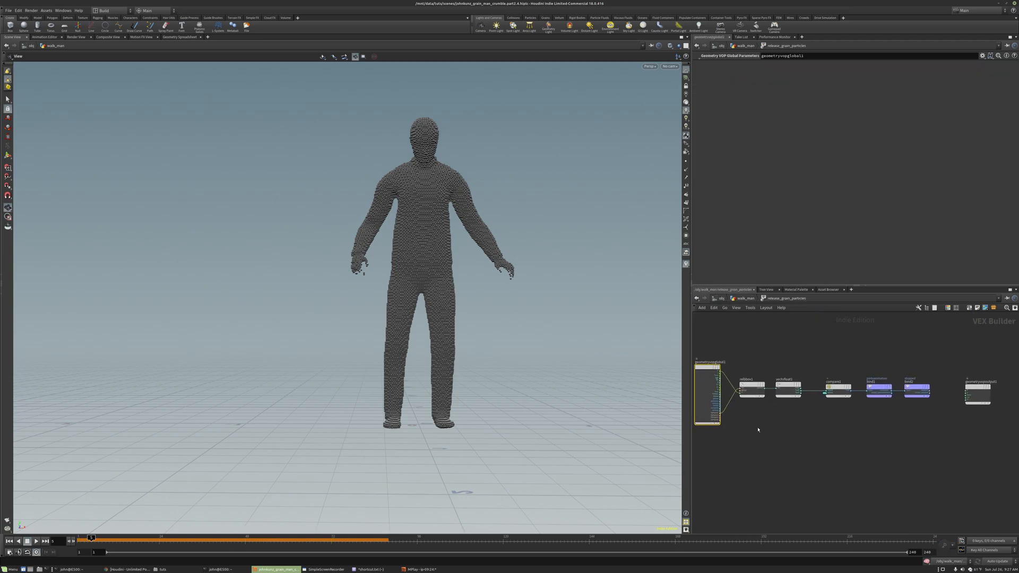
{"action": "scroll", "coordinate": [758, 431], "scroll_direction": "up", "scroll_amount": 3}
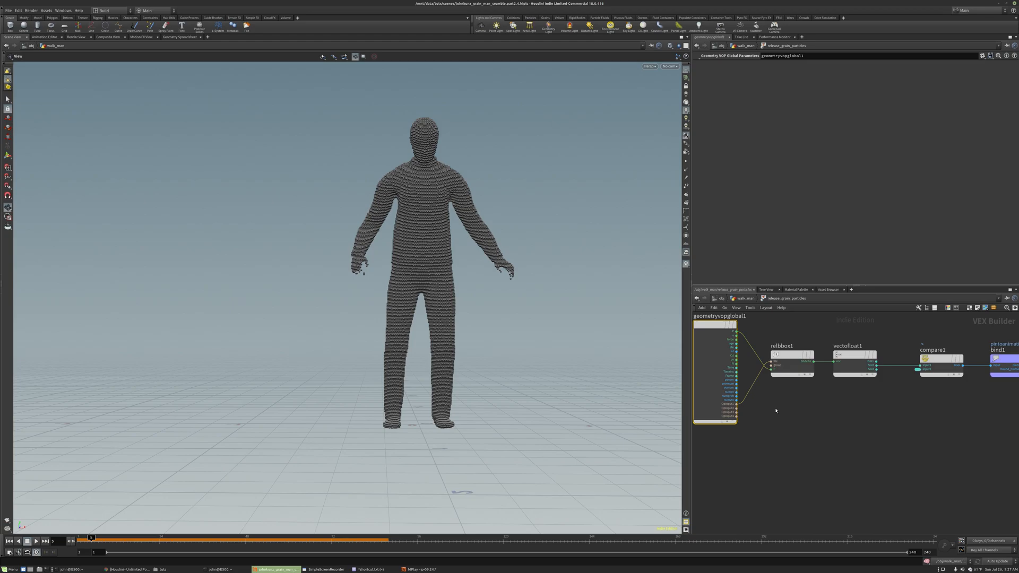
{"action": "key", "text": "Tab"}
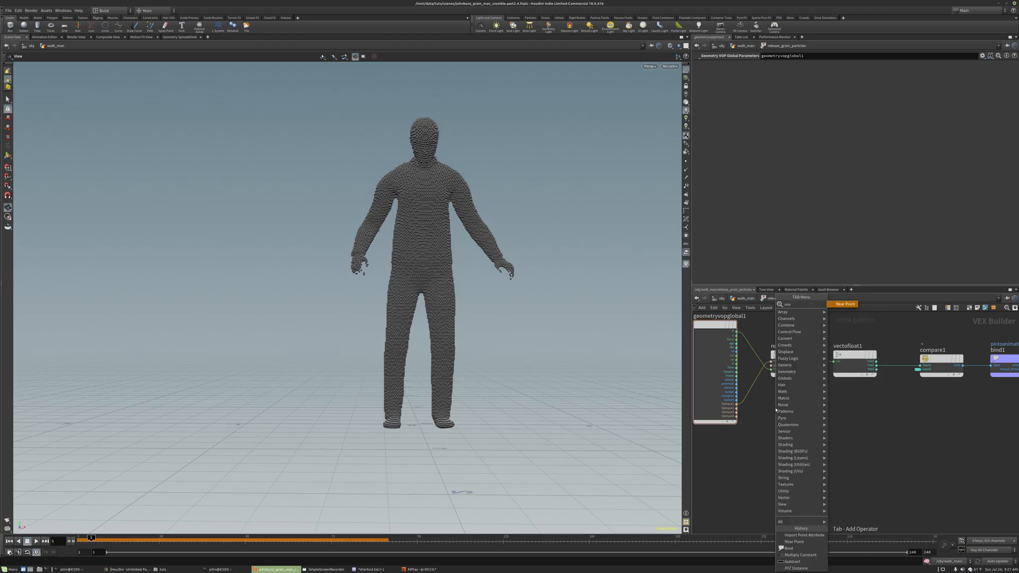
{"action": "left_click", "coordinate": [795, 542]}
{"action": "left_click", "coordinate": [778, 410]}
{"action": "left_click_drag", "start_coordinate": [779, 410], "coordinate": [796, 408]}
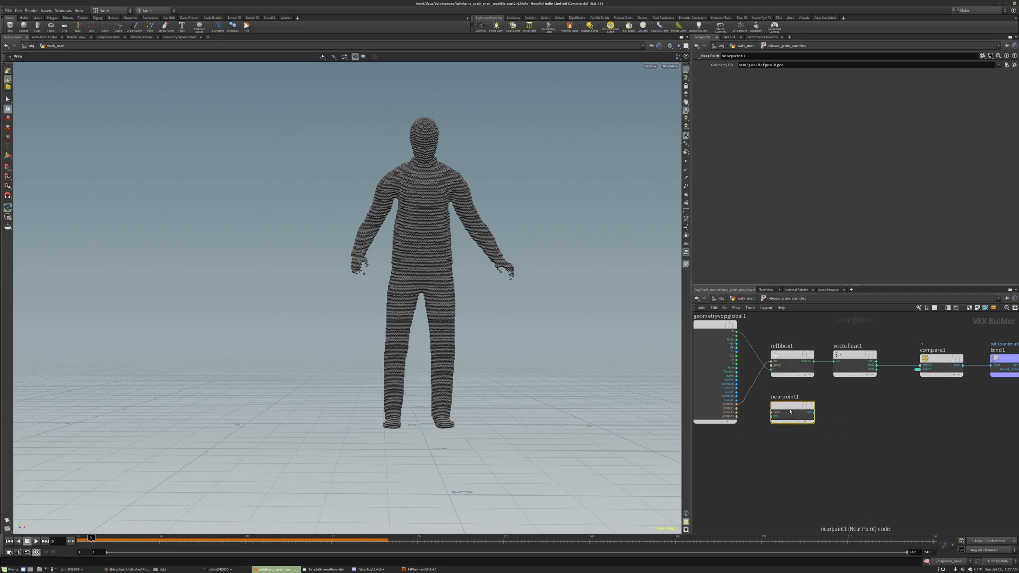
Connect OpInput2 to the input of nearpoint1 and P to its pos input
{"action": "scroll", "coordinate": [764, 425], "scroll_direction": "up", "scroll_amount": 2}
{"action": "middle_click_drag", "start_coordinate": [780, 443], "coordinate": [784, 451]}
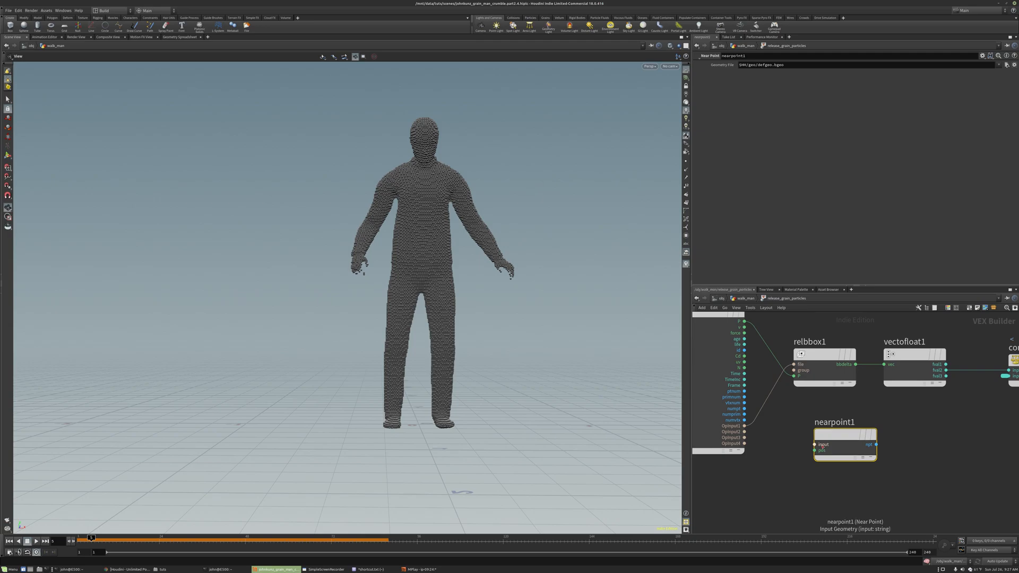
{"action": "left_click_drag", "start_coordinate": [819, 444], "coordinate": [744, 433]}
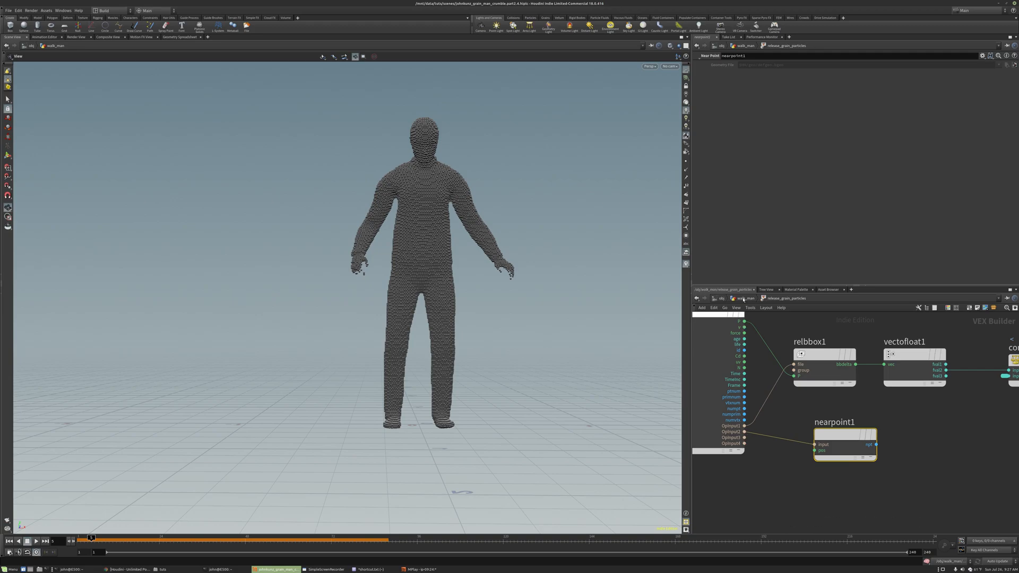
{"action": "key", "text": "u"}
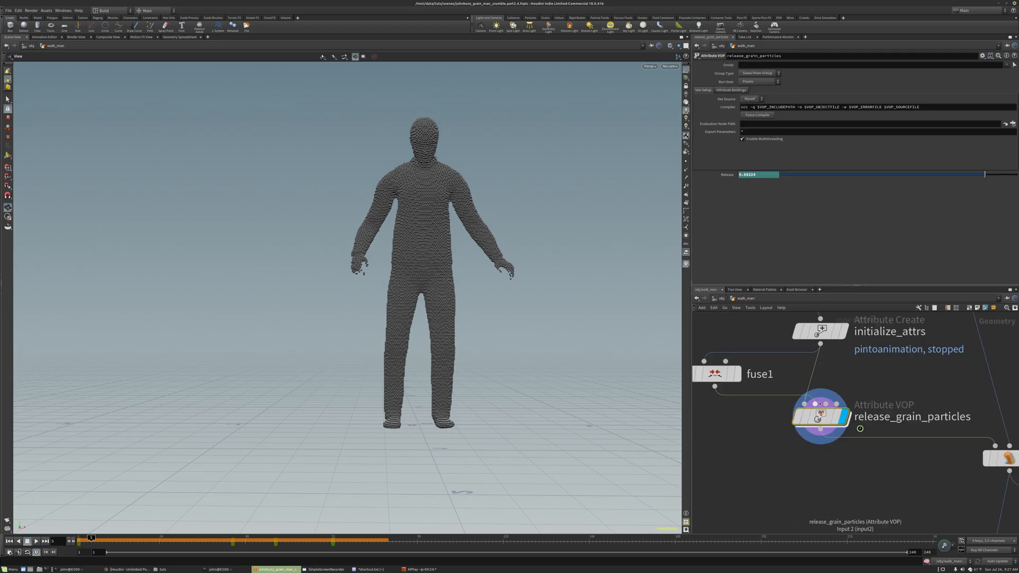
{"action": "key", "text": "i"}
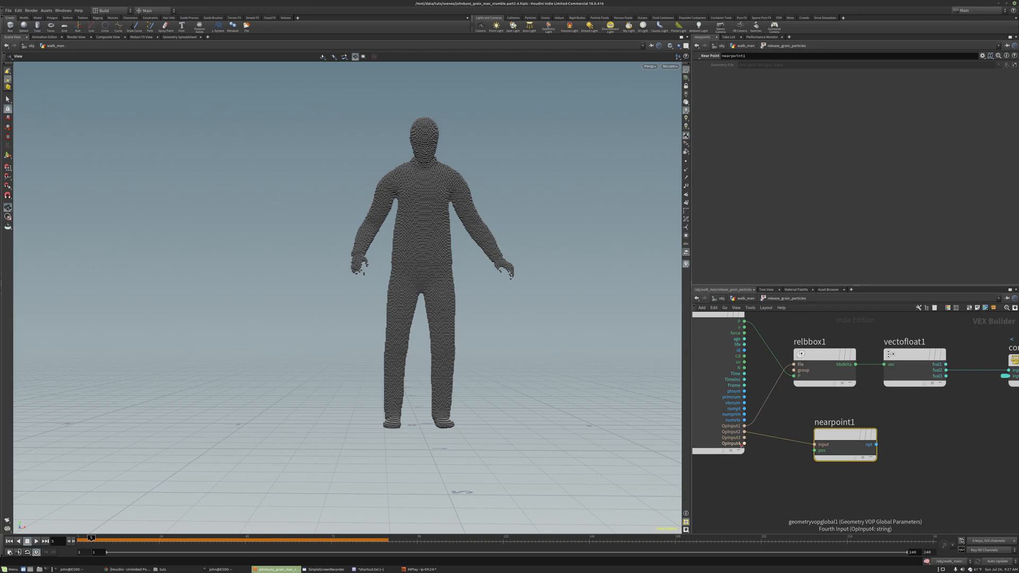
{"action": "left_click", "coordinate": [815, 452]}
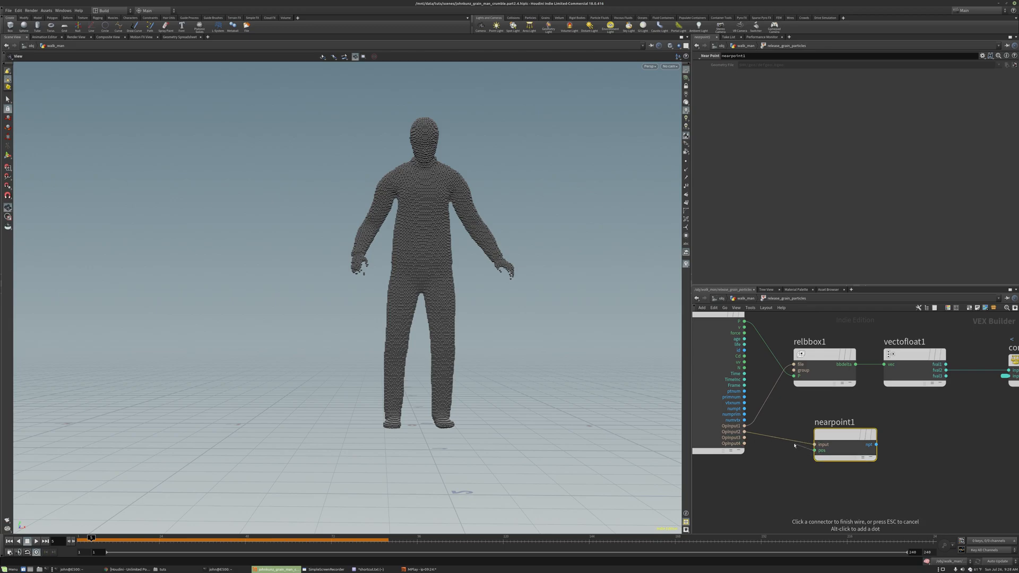
{"action": "left_click", "coordinate": [745, 321]}
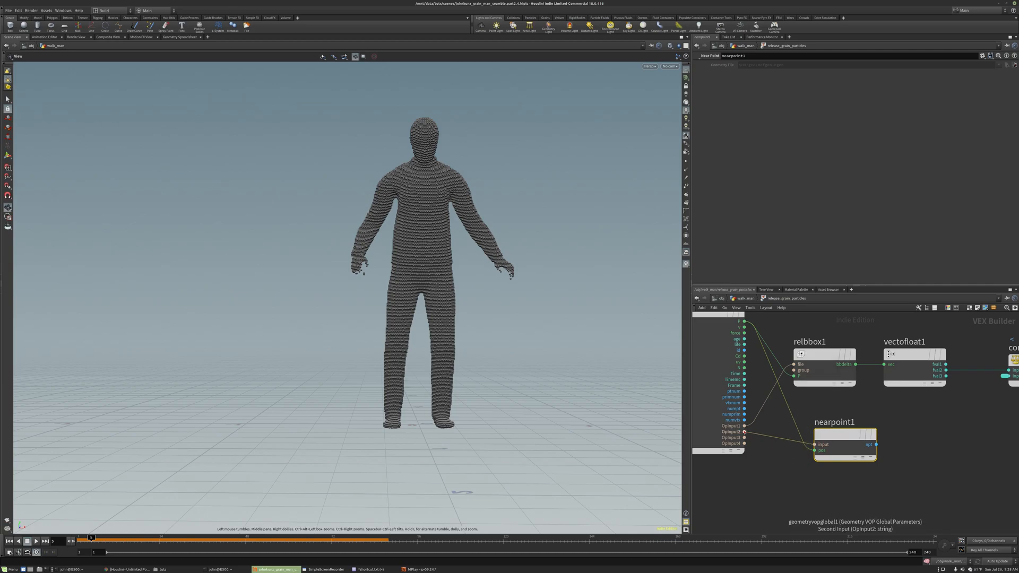
Place geometryvopoutput1 beside nearpoint1, wire the npt output into Cd, and inspect the coloured grain clusters on the body
{"action": "scroll", "coordinate": [742, 433], "scroll_direction": "down", "scroll_amount": 10}
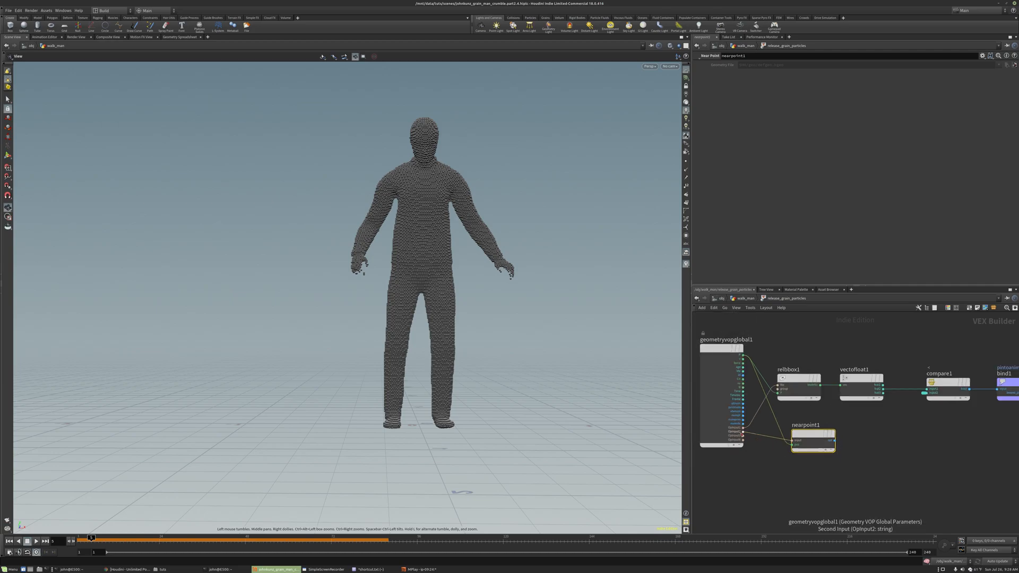
{"action": "left_click_drag", "start_coordinate": [995, 417], "coordinate": [841, 440]}
{"action": "scroll", "coordinate": [812, 443], "scroll_direction": "up", "scroll_amount": 5}
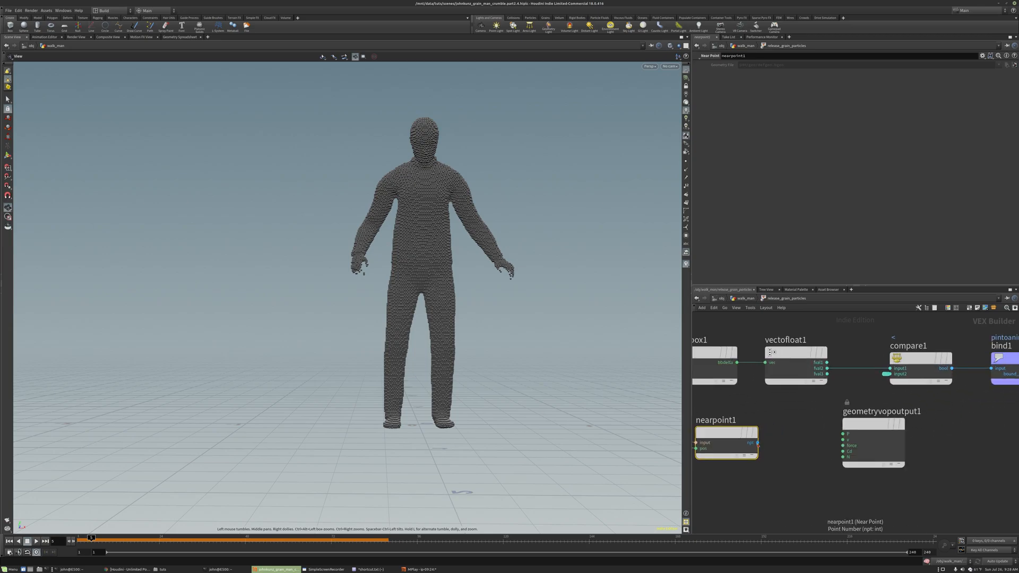
{"action": "left_click_drag", "start_coordinate": [757, 443], "coordinate": [843, 451]}
{"action": "left_click_drag", "start_coordinate": [445, 214], "coordinate": [311, 368]}
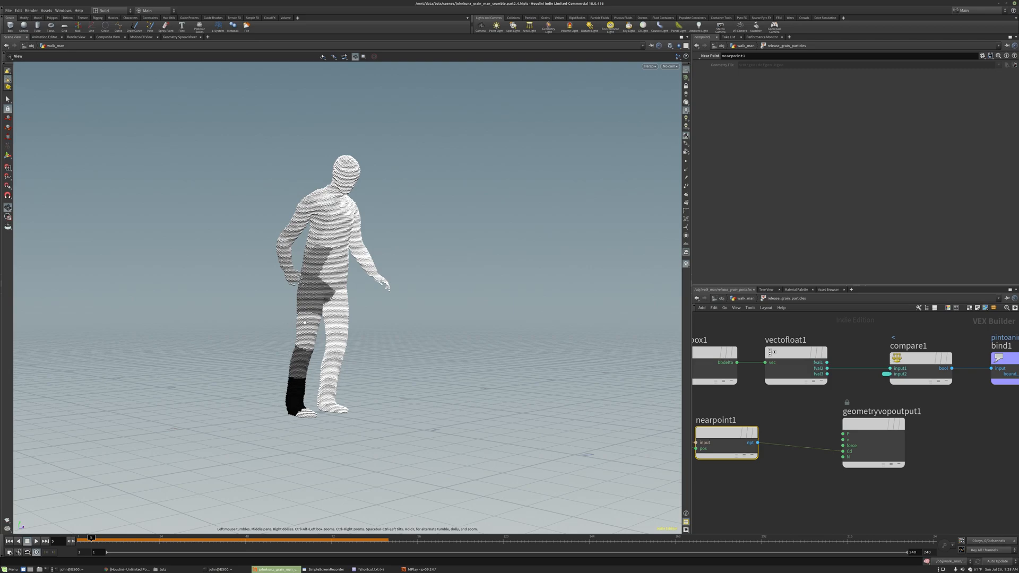
{"action": "left_click_drag", "start_coordinate": [370, 186], "coordinate": [358, 237]}
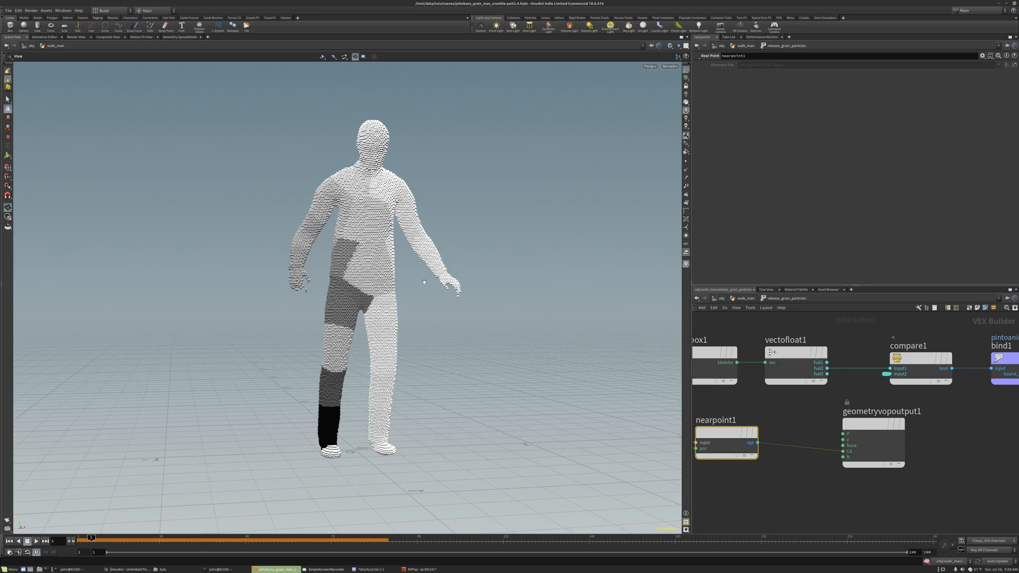
Inspect fuse1 in the parent walk_man network and go back inside release_grain_particles
{"action": "left_click", "coordinate": [746, 299]}
{"action": "middle_click", "coordinate": [716, 376]}
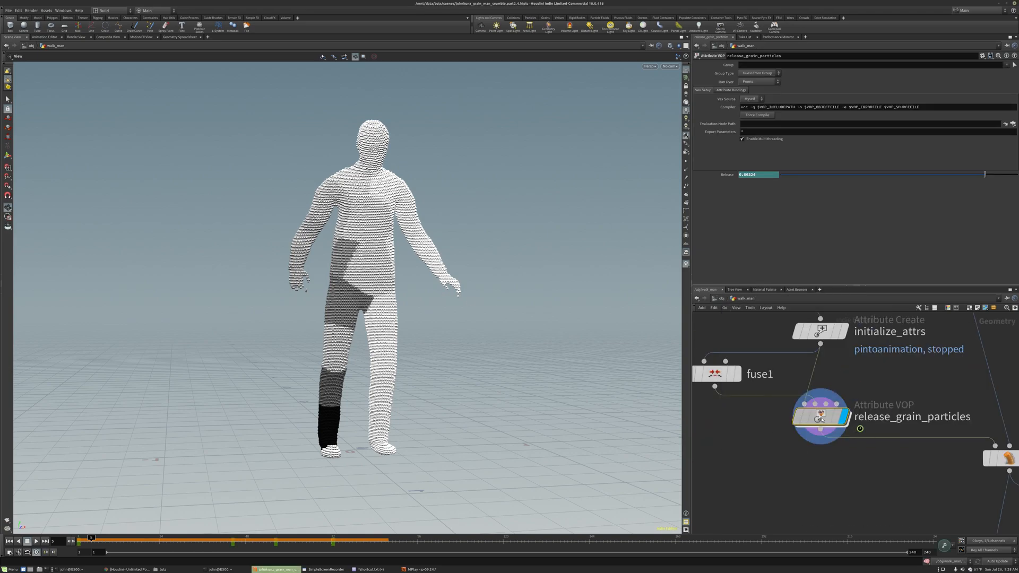
{"action": "double_click", "coordinate": [814, 419]}
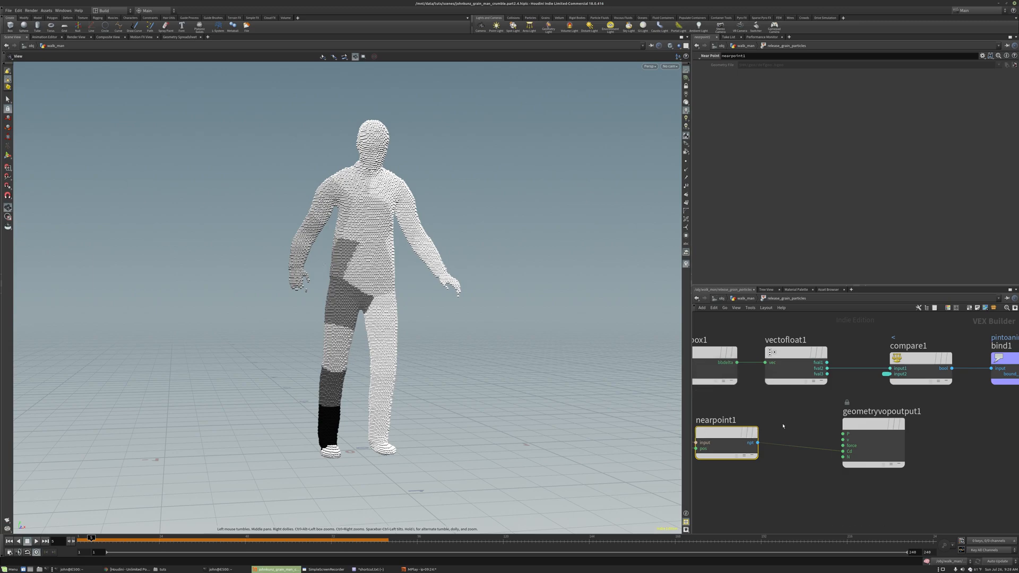
{"action": "scroll", "coordinate": [784, 433], "scroll_direction": "down", "scroll_amount": 4}
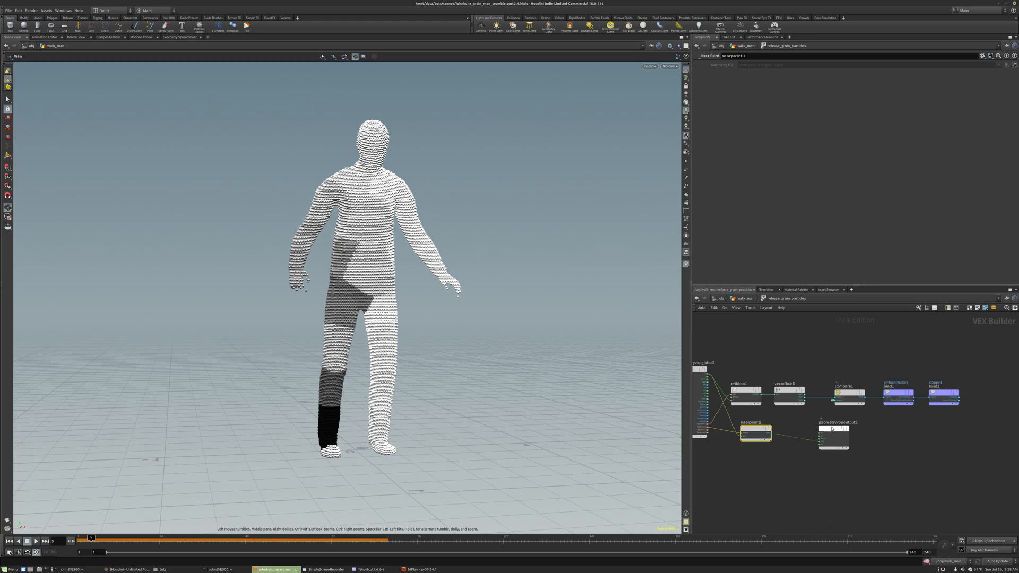
{"action": "scroll", "coordinate": [786, 463], "scroll_direction": "up", "scroll_amount": 3}
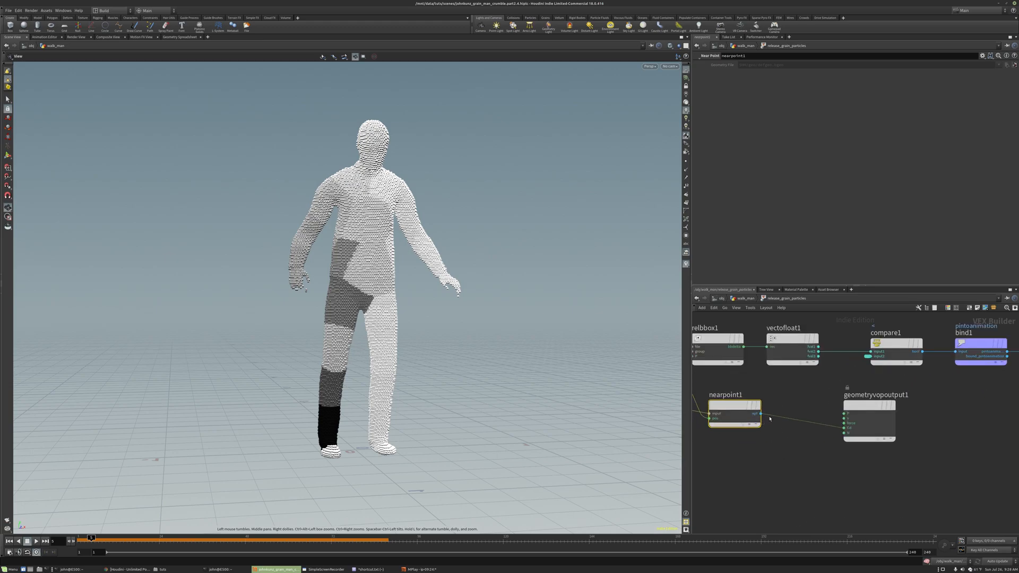
{"action": "scroll", "coordinate": [795, 437], "scroll_direction": "down", "scroll_amount": 3}
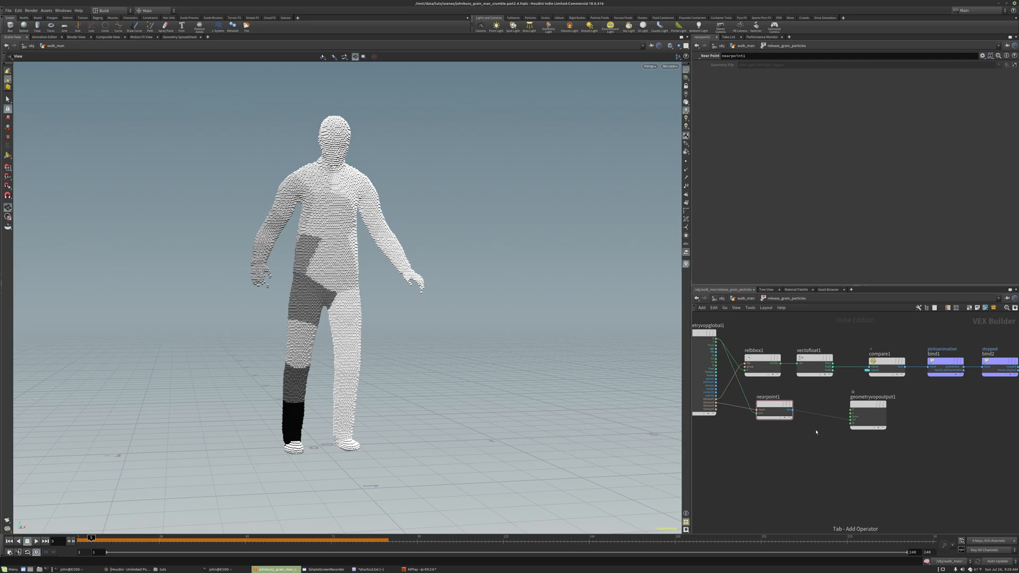
Add an Import Point Attribute node for the P attribute below nearpoint1
{"action": "key", "text": "Tab"}
{"action": "type", "text": "impo"}
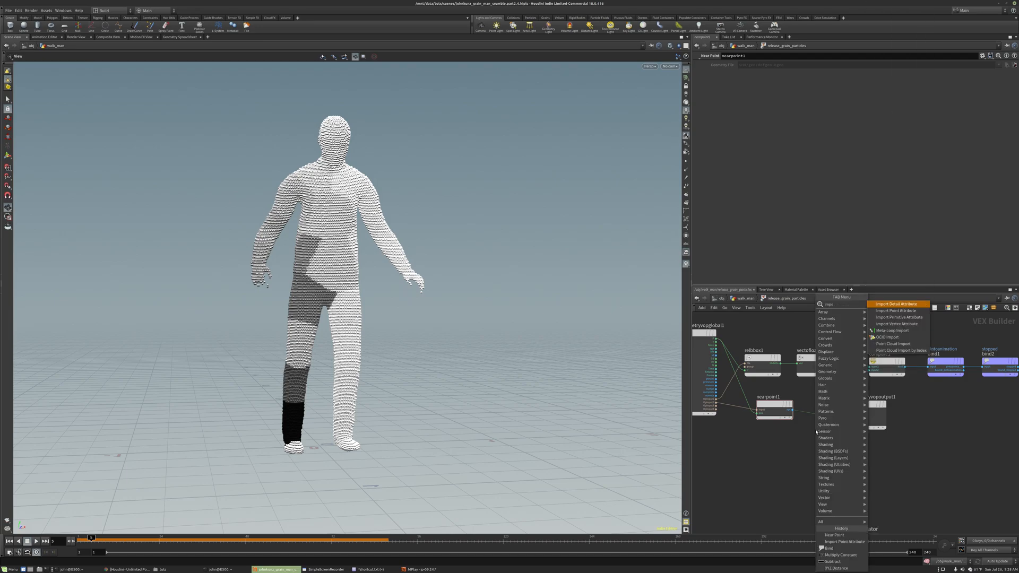
{"action": "left_click", "coordinate": [895, 310]}
{"action": "left_click", "coordinate": [809, 433]}
{"action": "scroll", "coordinate": [809, 433], "scroll_direction": "up", "scroll_amount": 3}
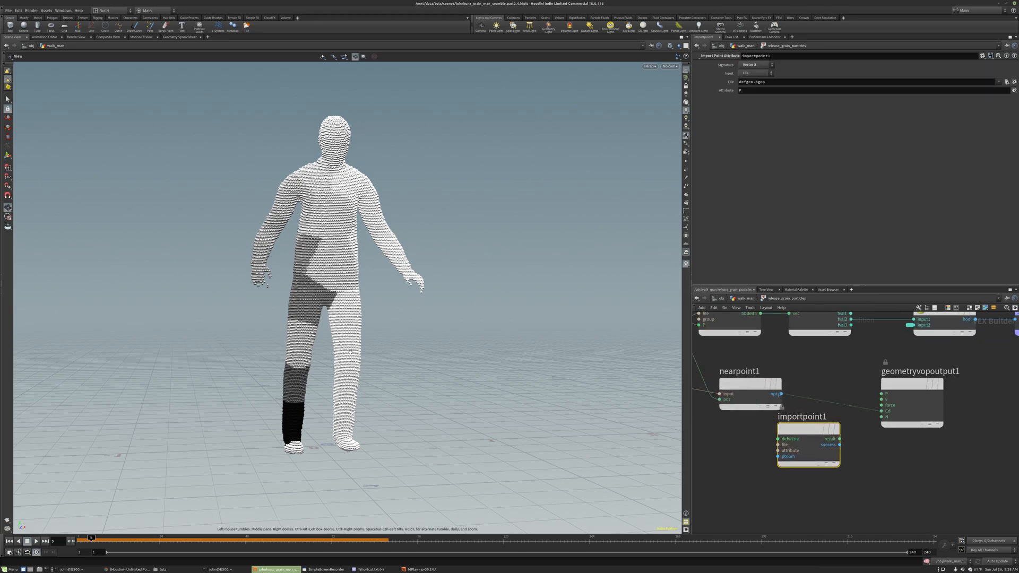
{"action": "middle_click_drag", "start_coordinate": [349, 353], "coordinate": [335, 335]}
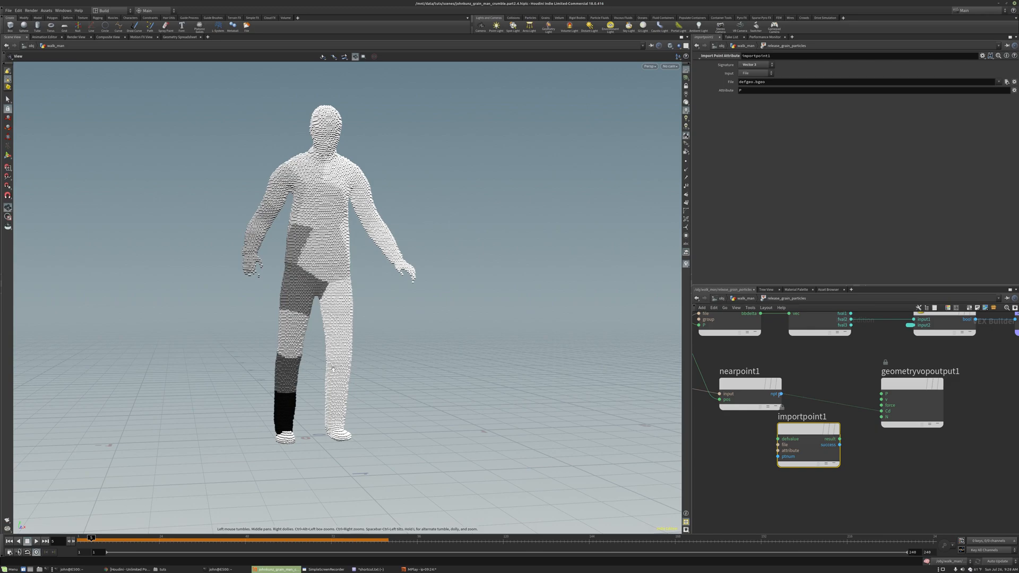
{"action": "left_click", "coordinate": [743, 91]}
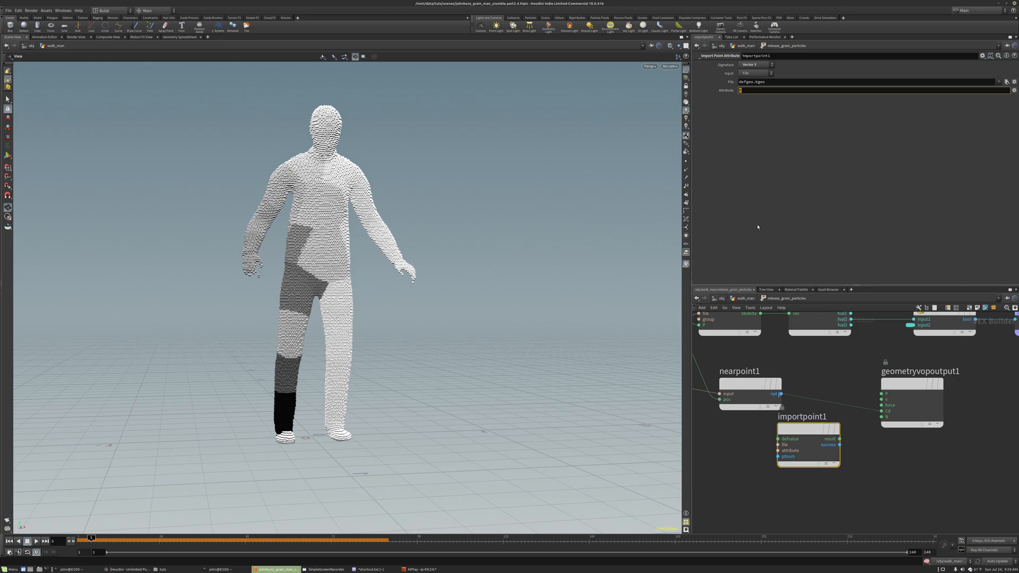
{"action": "middle_click_drag", "start_coordinate": [812, 408], "coordinate": [832, 378]}
{"action": "left_click_drag", "start_coordinate": [821, 399], "coordinate": [837, 416]}
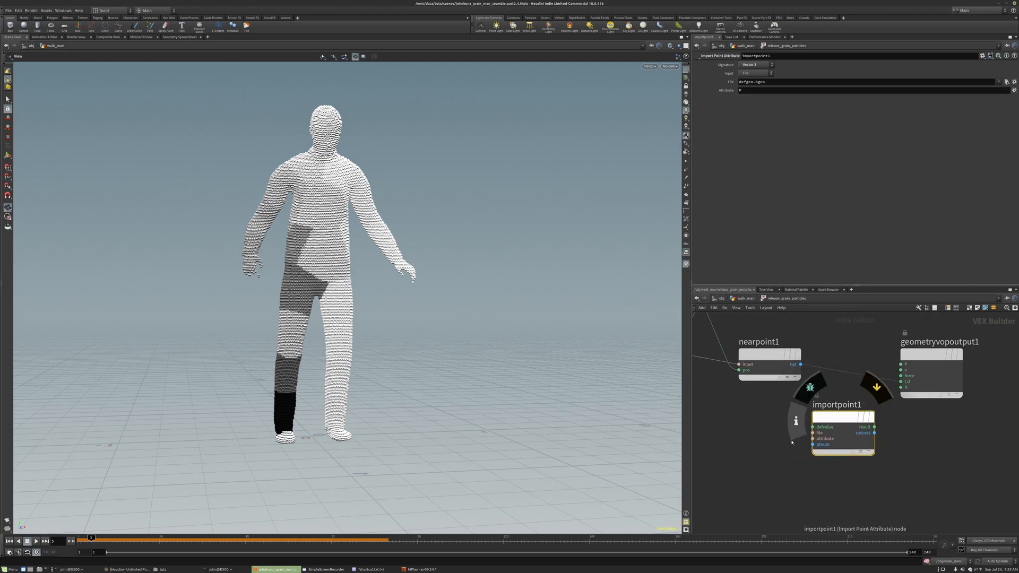
Connect OpInput2 to the file input of importpoint1 and nearpoint1's npt output to its ptnum input
{"action": "scroll", "coordinate": [791, 442], "scroll_direction": "down", "scroll_amount": 3}
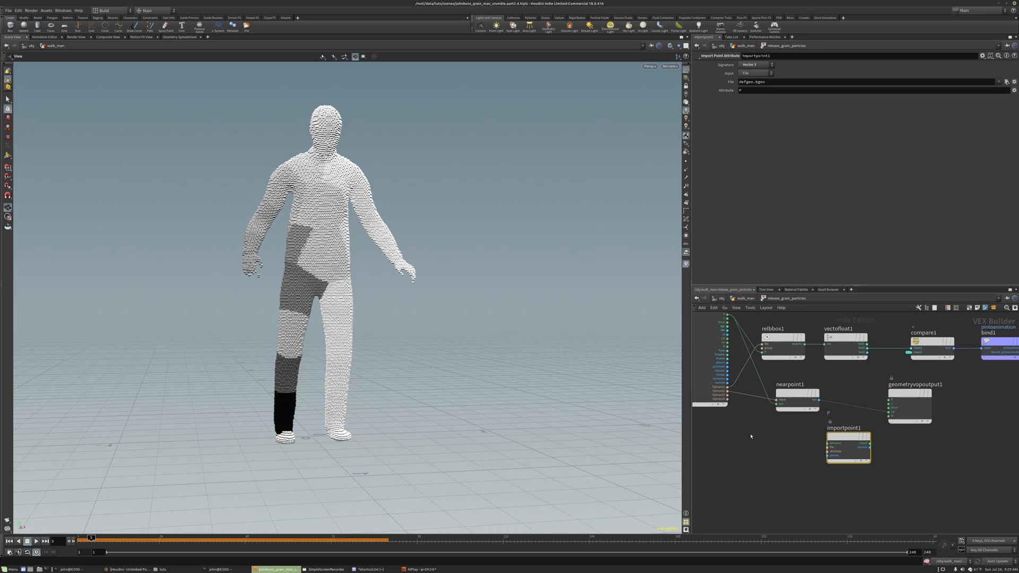
{"action": "scroll", "coordinate": [780, 450], "scroll_direction": "up", "scroll_amount": 2}
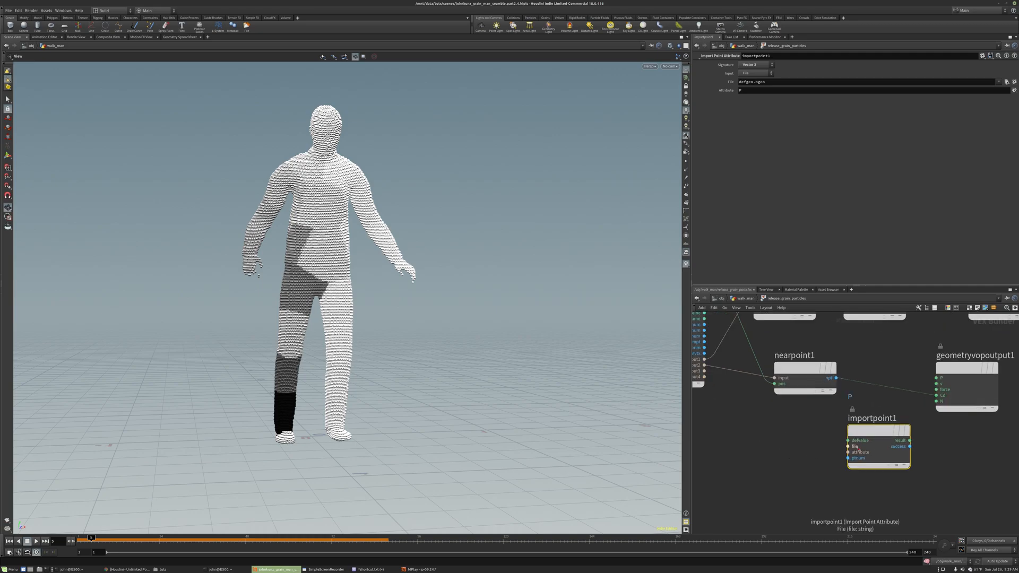
{"action": "left_click_drag", "start_coordinate": [855, 447], "coordinate": [704, 365]}
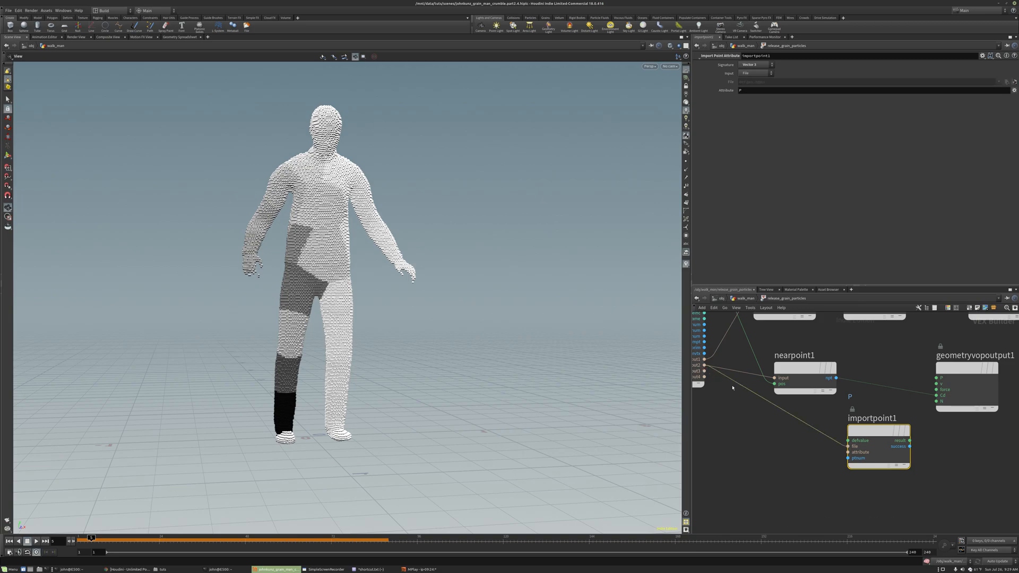
{"action": "middle_click_drag", "start_coordinate": [762, 433], "coordinate": [797, 436]}
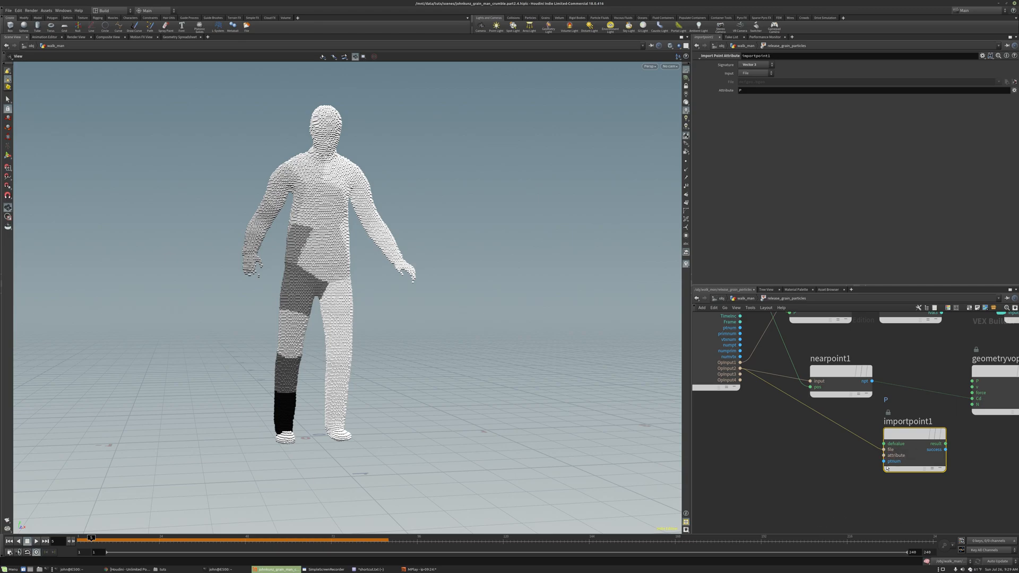
{"action": "left_click_drag", "start_coordinate": [883, 461], "coordinate": [867, 380]}
Wire importpoint1's result into Cd of geometryvopoutput1 and inspect the coloured clusters on the body
{"action": "middle_click_drag", "start_coordinate": [980, 459], "coordinate": [964, 454]}
{"action": "left_click", "coordinate": [929, 438]}
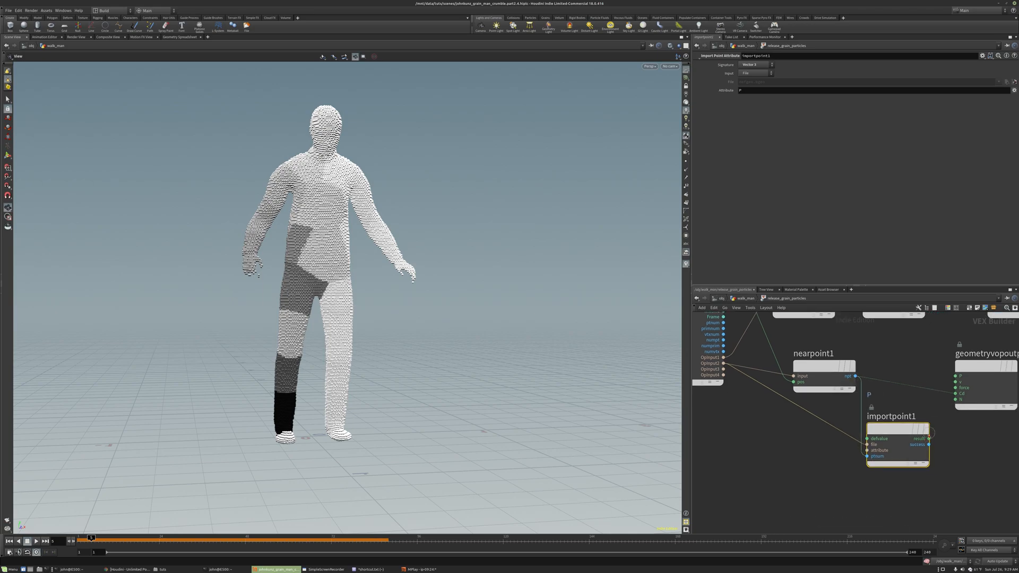
{"action": "left_click", "coordinate": [956, 393]}
{"action": "left_click_drag", "start_coordinate": [390, 377], "coordinate": [345, 370]}
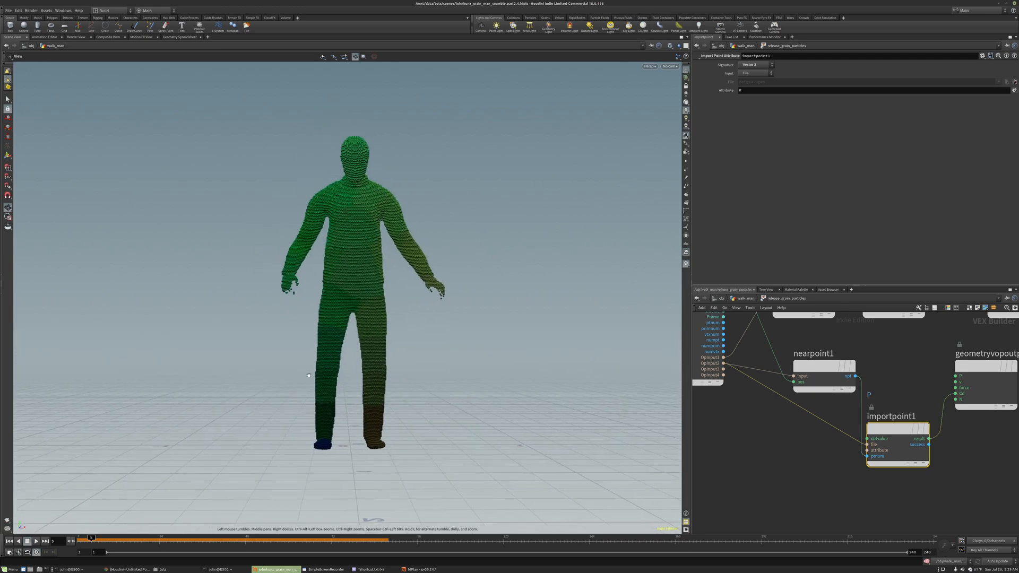
{"action": "right_click_drag", "start_coordinate": [345, 370], "coordinate": [390, 359]}
{"action": "left_click_drag", "start_coordinate": [400, 335], "coordinate": [403, 350]}
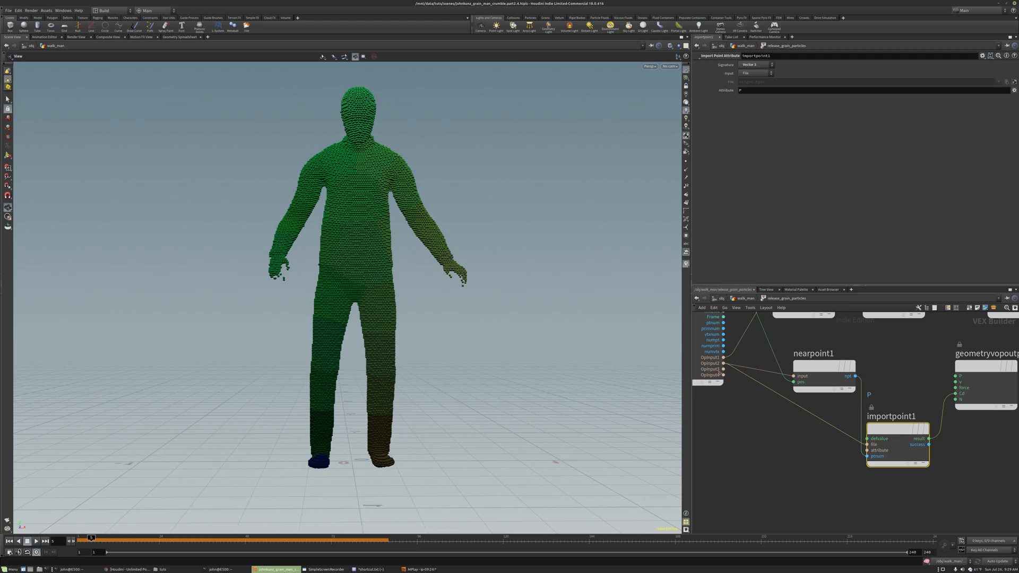
Preview the grains' own P through Cd for comparison, then restore importpoint1's result as the Cd source
{"action": "scroll", "coordinate": [861, 361], "scroll_direction": "down", "scroll_amount": 3}
{"action": "middle_click_drag", "start_coordinate": [861, 360], "coordinate": [845, 422]}
{"action": "left_click", "coordinate": [730, 348]}
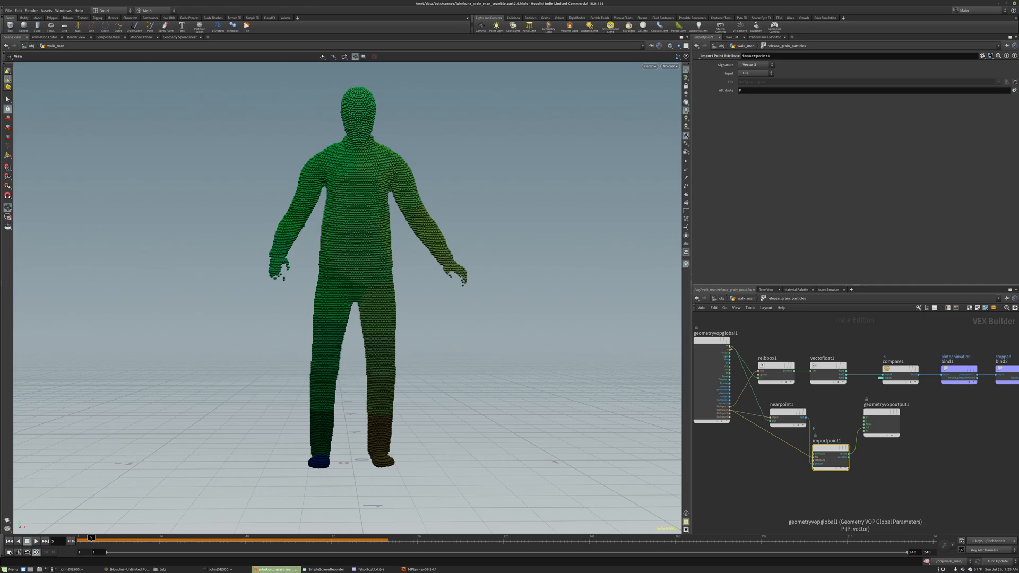
{"action": "left_click", "coordinate": [864, 431]}
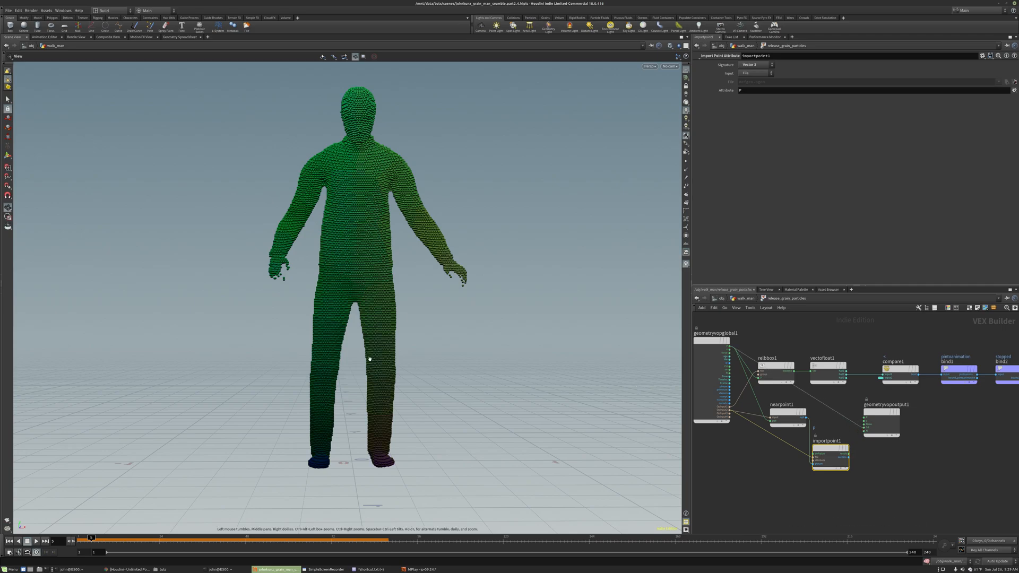
{"action": "left_click", "coordinate": [864, 428]}
{"action": "left_click", "coordinate": [849, 454]}
{"action": "right_click_drag", "start_coordinate": [322, 352], "coordinate": [363, 303]}
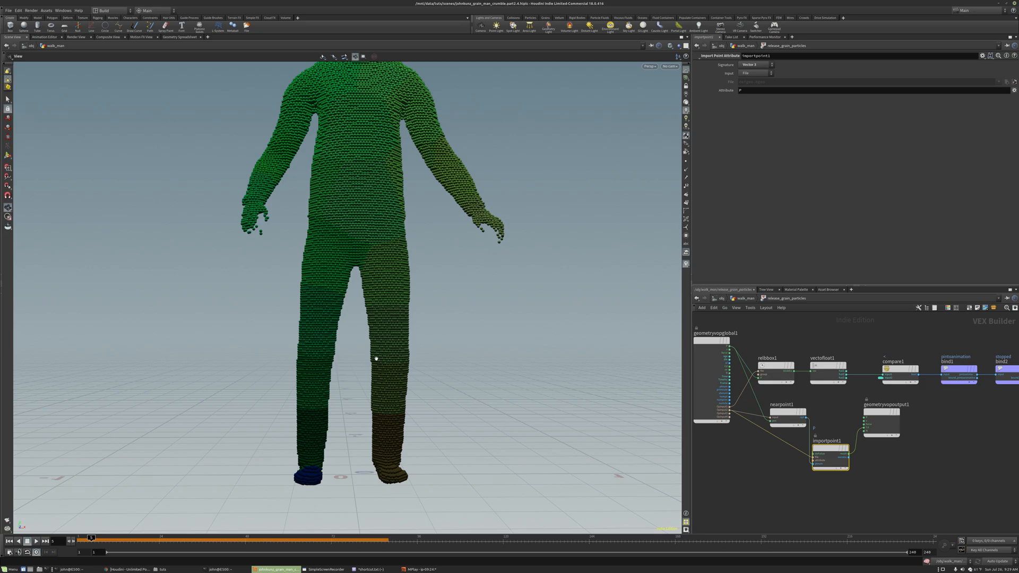
Connect importpoint1's result to relbbox1's P input and feed the stopped value from bind2 into Cd of geometryvopoutput1
{"action": "middle_click_drag", "start_coordinate": [846, 460], "coordinate": [788, 450]}
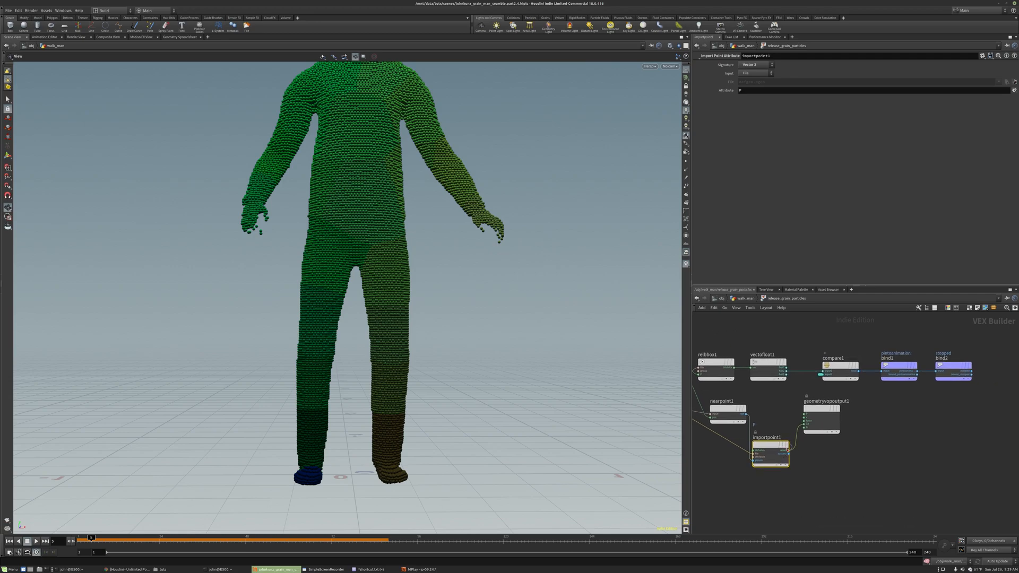
{"action": "left_click", "coordinate": [788, 450]}
{"action": "left_click", "coordinate": [730, 376]}
{"action": "middle_click_drag", "start_coordinate": [882, 417], "coordinate": [858, 416]}
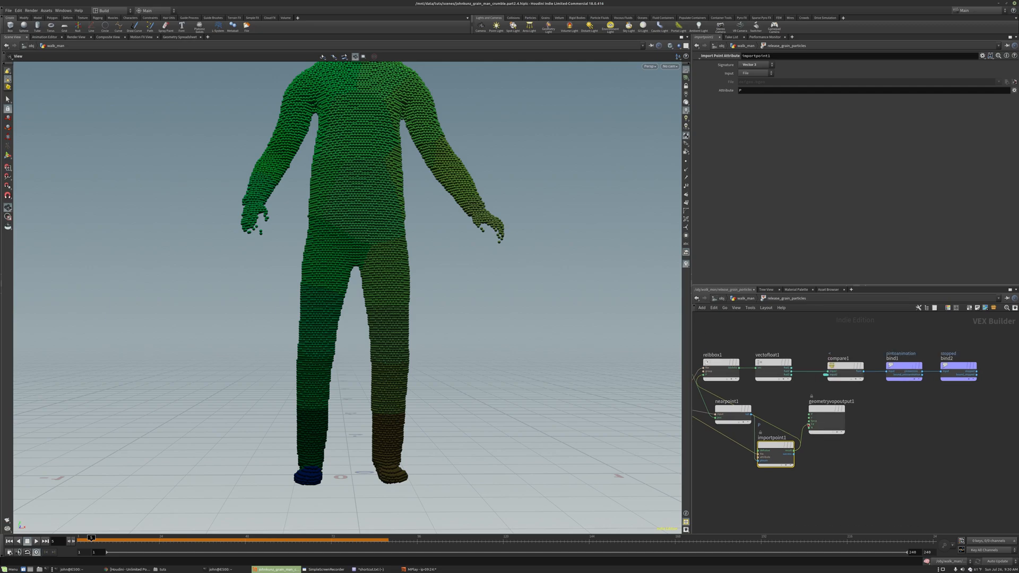
{"action": "left_click_drag", "start_coordinate": [808, 425], "coordinate": [978, 376]}
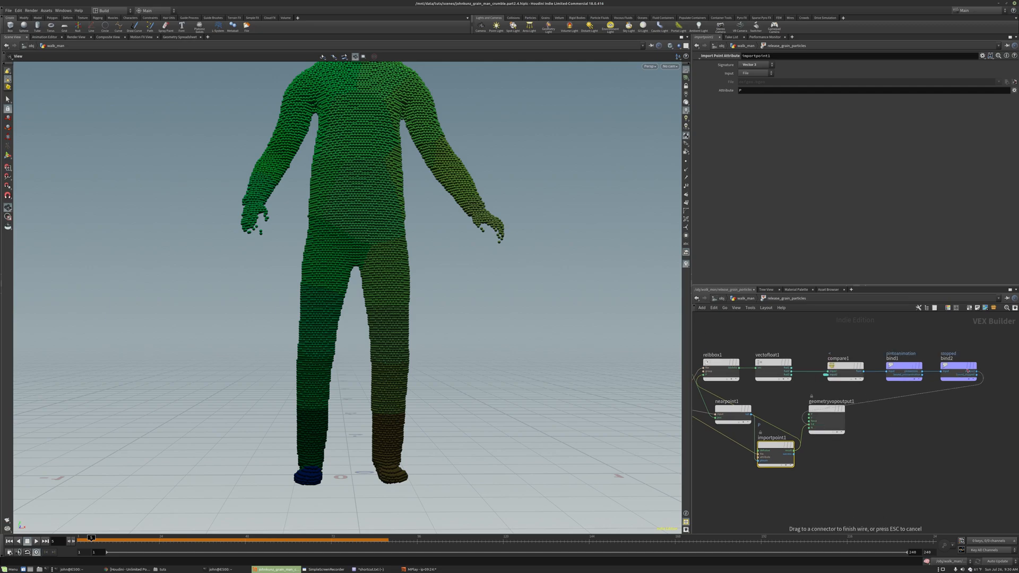
Play and step through the timeline in both directions to examine how the release spreads down the body in clusters
{"action": "left_click_drag", "start_coordinate": [548, 277], "coordinate": [464, 338]}
{"action": "key", "text": "Right"}
{"action": "key", "text": "Right"}
{"action": "key", "text": "Right"}
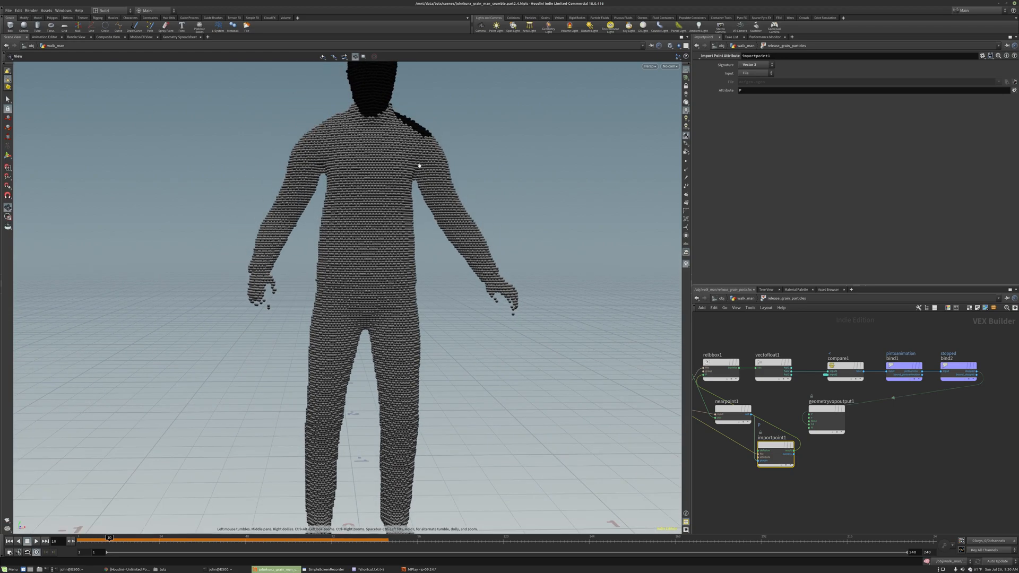
{"action": "right_click_drag", "start_coordinate": [419, 166], "coordinate": [389, 232]}
{"action": "key", "text": "Up"}
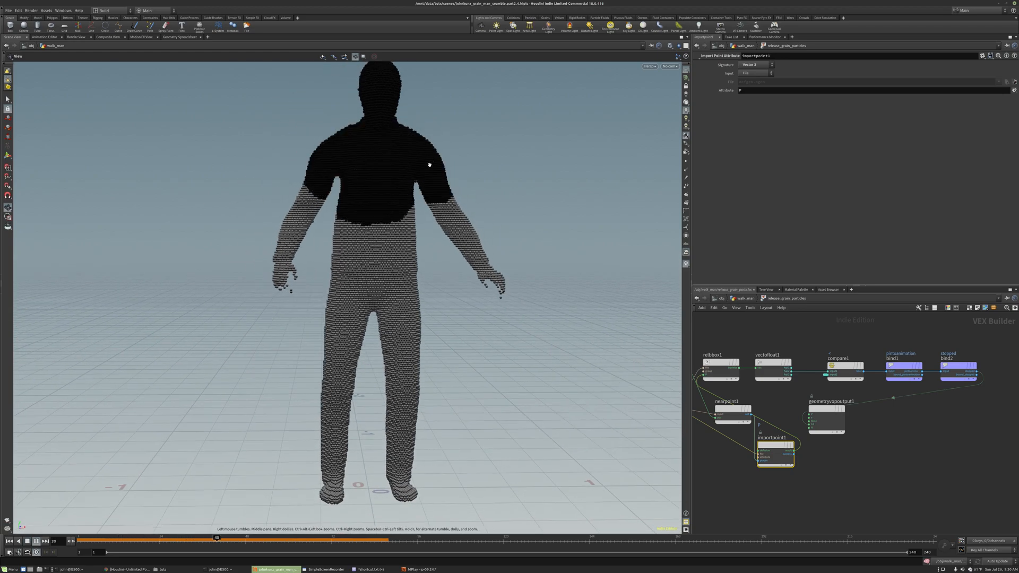
{"action": "key", "text": "Left"}
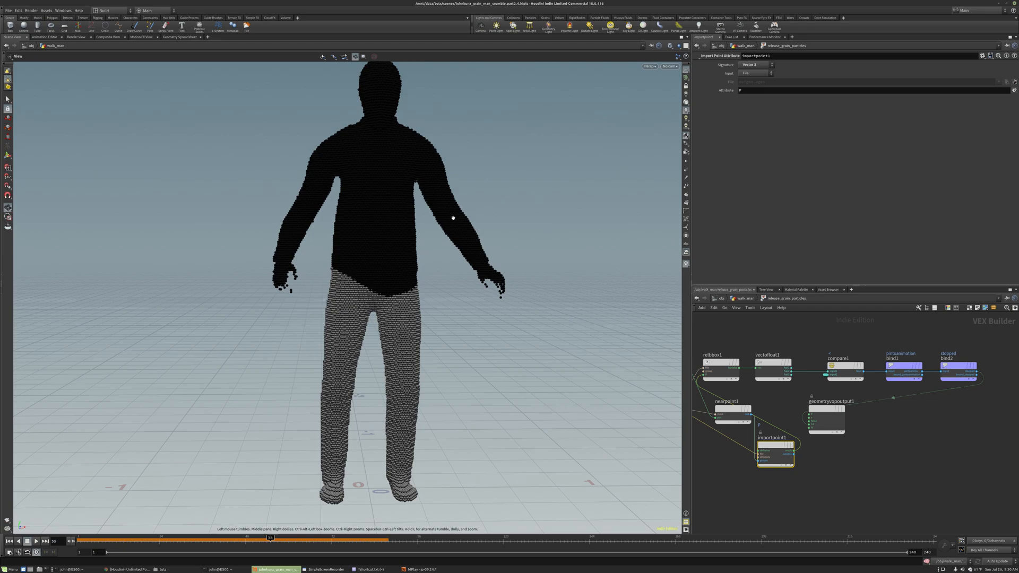
{"action": "key", "text": "Down"}
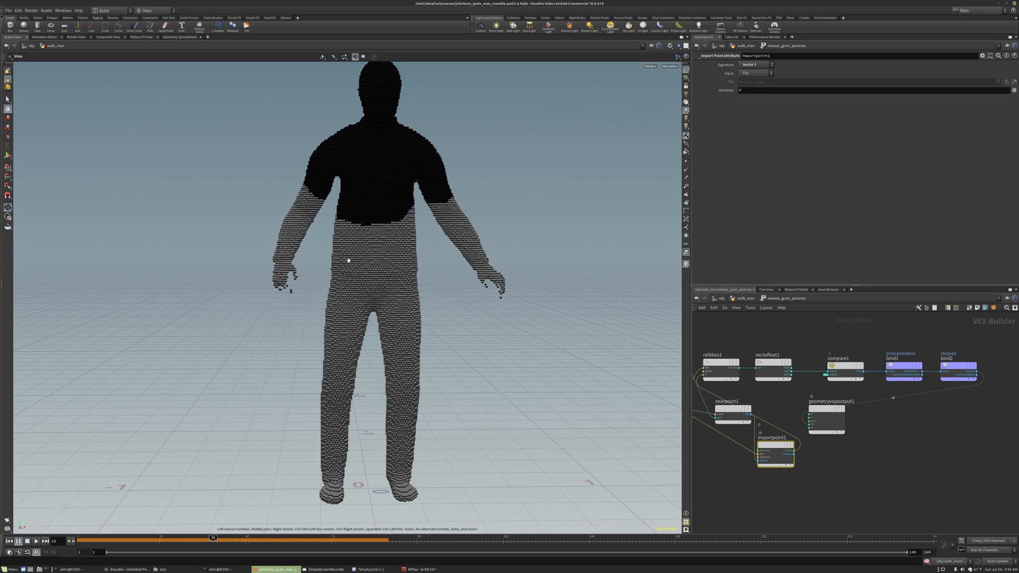
{"action": "key", "text": "Right"}
{"action": "key", "text": "Right"}
{"action": "key", "text": "Right"}
{"action": "key", "text": "Right"}
{"action": "key", "text": "Left"}
{"action": "key", "text": "Left"}
{"action": "key", "text": "Right"}
Wire P from geometryvopglobal1 directly into relbbox1's P input to compare the unclustered release
{"action": "scroll", "coordinate": [742, 415], "scroll_direction": "down", "scroll_amount": 2}
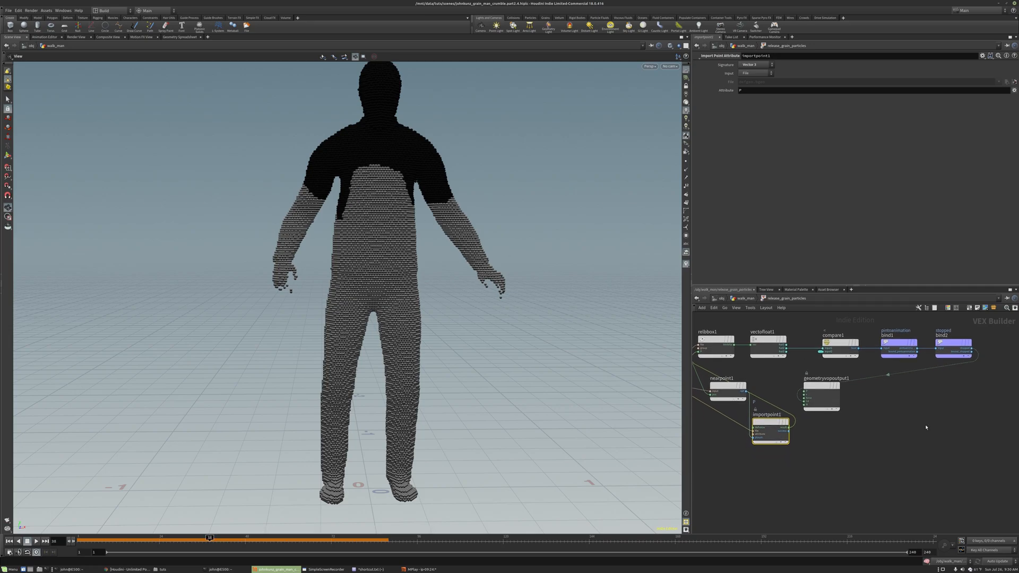
{"action": "scroll", "coordinate": [742, 414], "scroll_direction": "up", "scroll_amount": 3}
{"action": "left_click", "coordinate": [764, 351]}
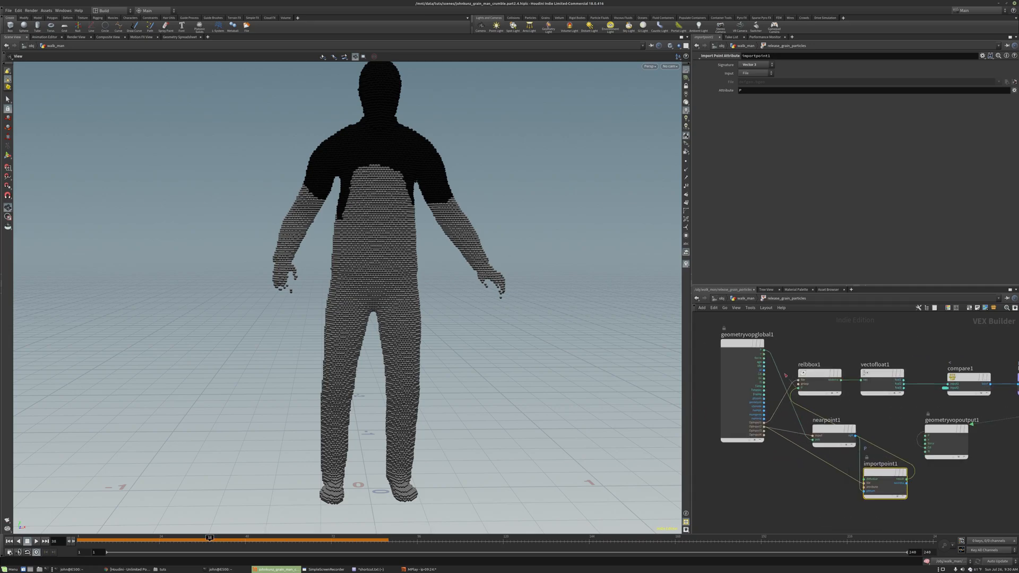
{"action": "left_click", "coordinate": [812, 440]}
Step forward through the frames to examine the unclustered release edge, and return to the first frame
{"action": "key", "text": "Right"}
{"action": "key", "text": "Right"}
{"action": "key", "text": "Right"}
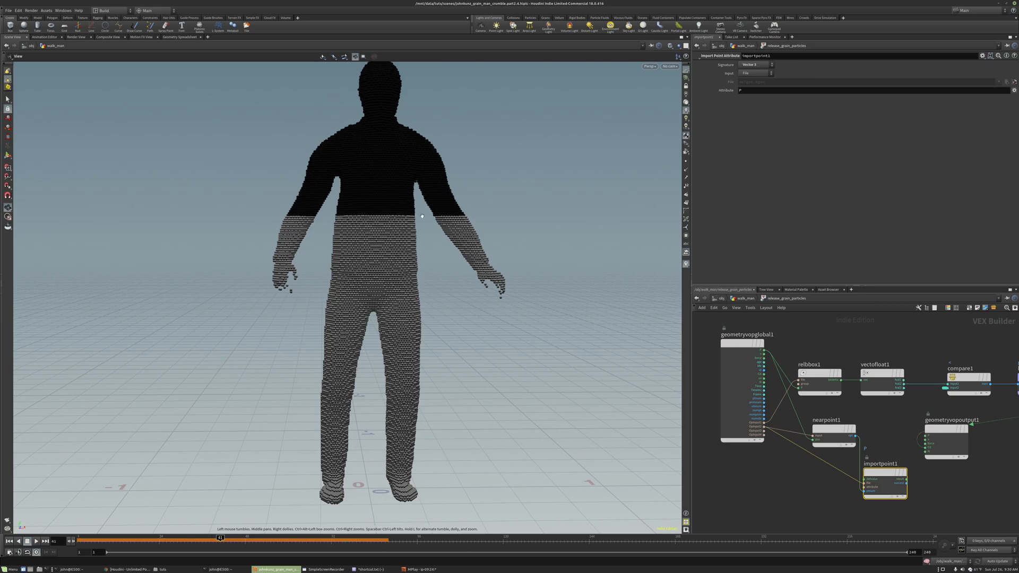
{"action": "key", "text": "Right"}
{"action": "key", "text": "Right"}
{"action": "key", "text": "Right"}
{"action": "key", "text": "Right"}
{"action": "key", "text": "Right"}
{"action": "key", "text": "Right"}
{"action": "key", "text": "Right"}
{"action": "key", "text": "Right"}
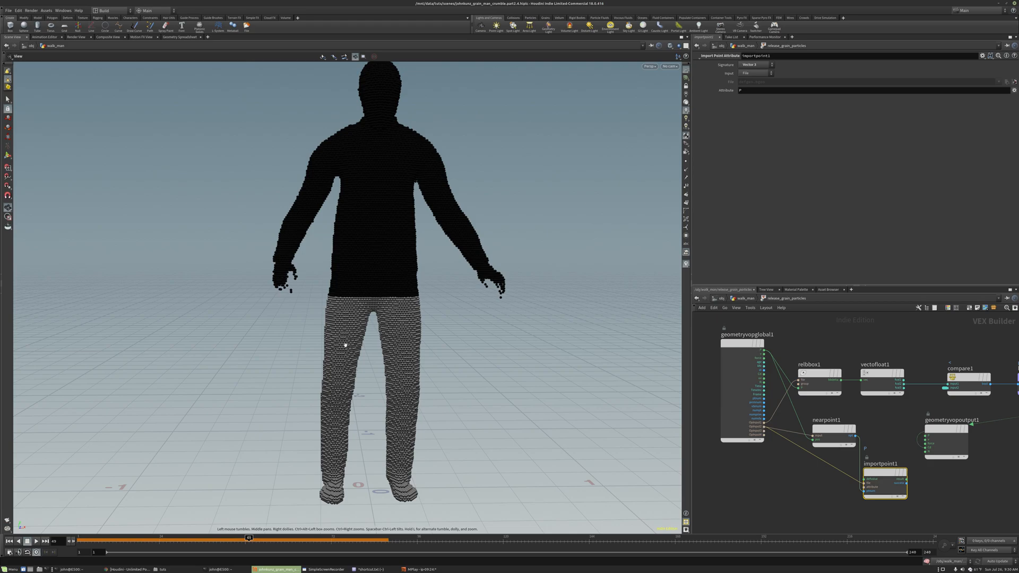
{"action": "key", "text": "ctrl+Up"}
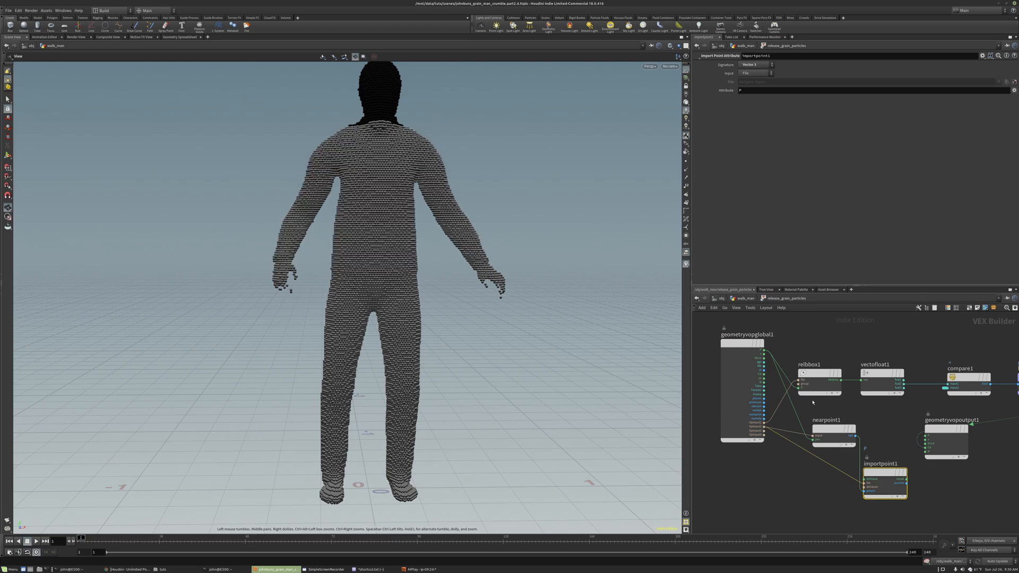
Reconnect importpoint1's result to relbbox1's P input and step through the frames to examine the clustered release
{"action": "left_click", "coordinate": [798, 388]}
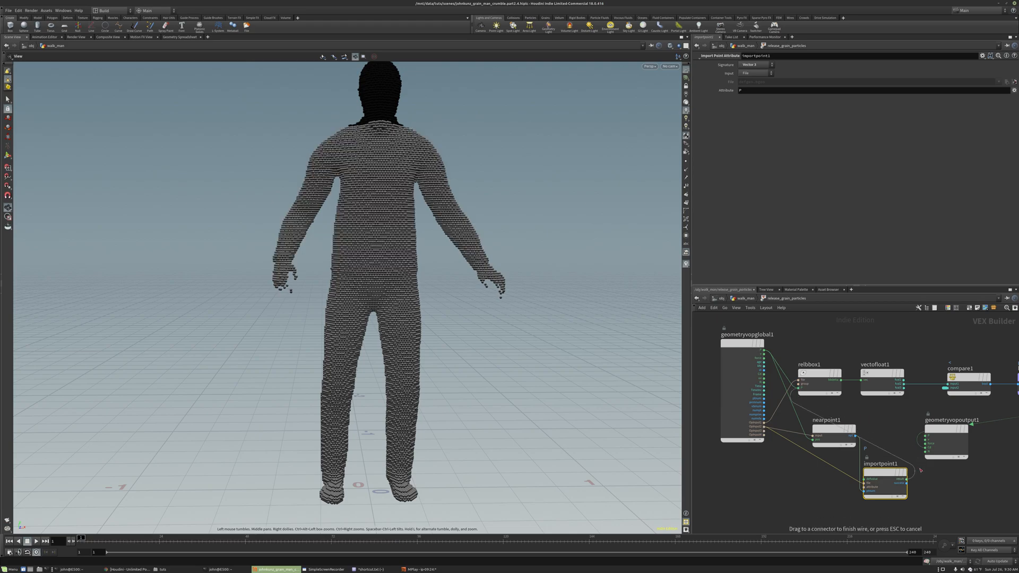
{"action": "left_click", "coordinate": [865, 490]}
{"action": "key", "text": "Right"}
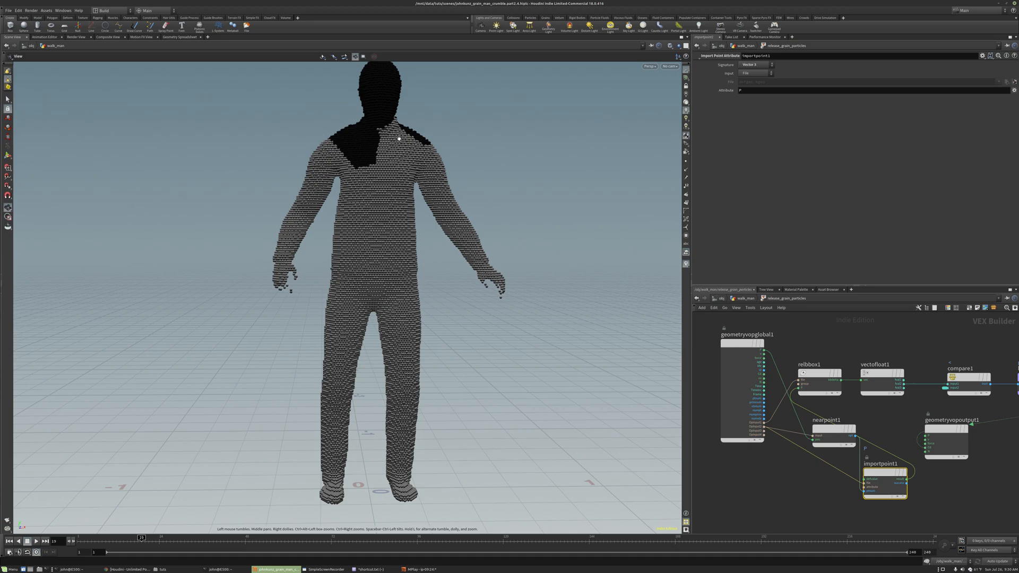
{"action": "key", "text": "Right"}
{"action": "key", "text": "Right"}
{"action": "key", "text": "Right"}
{"action": "key", "text": "Left"}
{"action": "key", "text": "Left"}
{"action": "key", "text": "Left"}
{"action": "key", "text": "Left"}
{"action": "key", "text": "Left"}
{"action": "key", "text": "Right"}
{"action": "key", "text": "Right"}
{"action": "key", "text": "Right"}
{"action": "key", "text": "Right"}
{"action": "key", "text": "Right"}
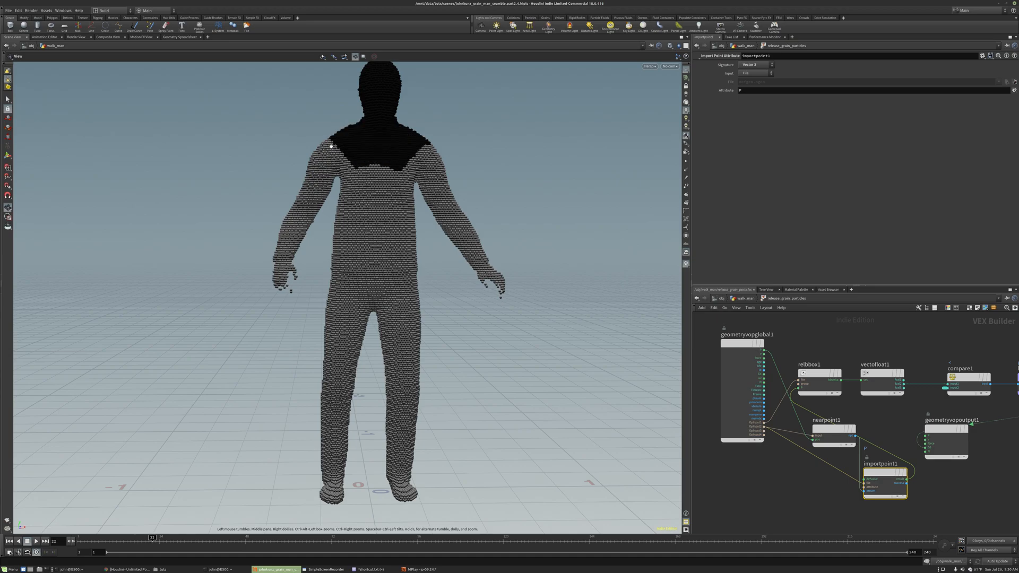
Step forward and play the animation to examine how the clustered release spreads down the character's arms and torso
{"action": "key", "text": "Right"}
{"action": "key", "text": "Right"}
{"action": "key", "text": "Right"}
{"action": "key", "text": "Right"}
{"action": "key", "text": "Right"}
{"action": "key", "text": "Up"}
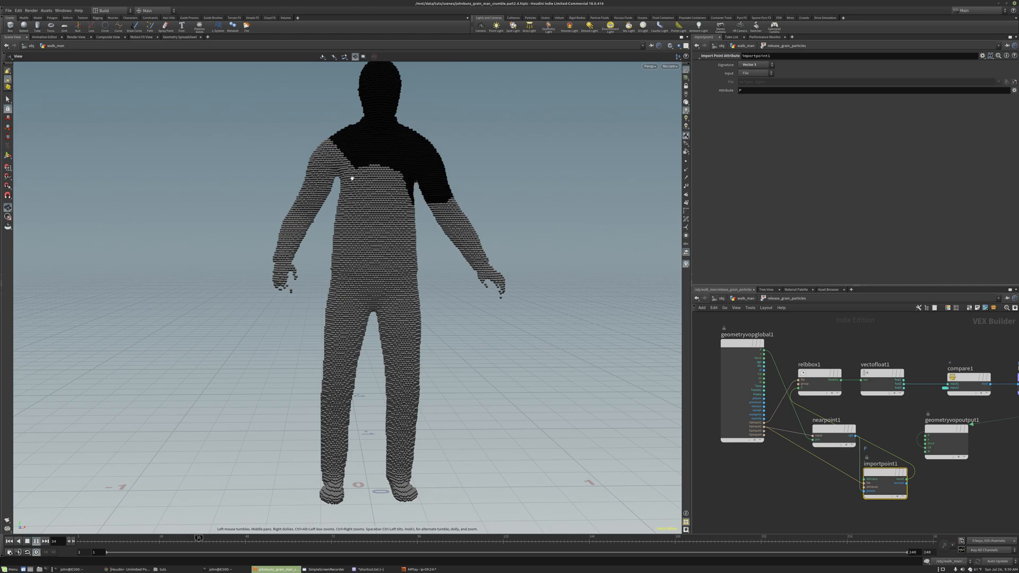
{"action": "key", "text": "Up"}
Rearrange the VOP network, placing nearpoint1 and importpoint1 side by side above the relbbox1 chain
{"action": "scroll", "coordinate": [883, 422], "scroll_direction": "down", "scroll_amount": 2}
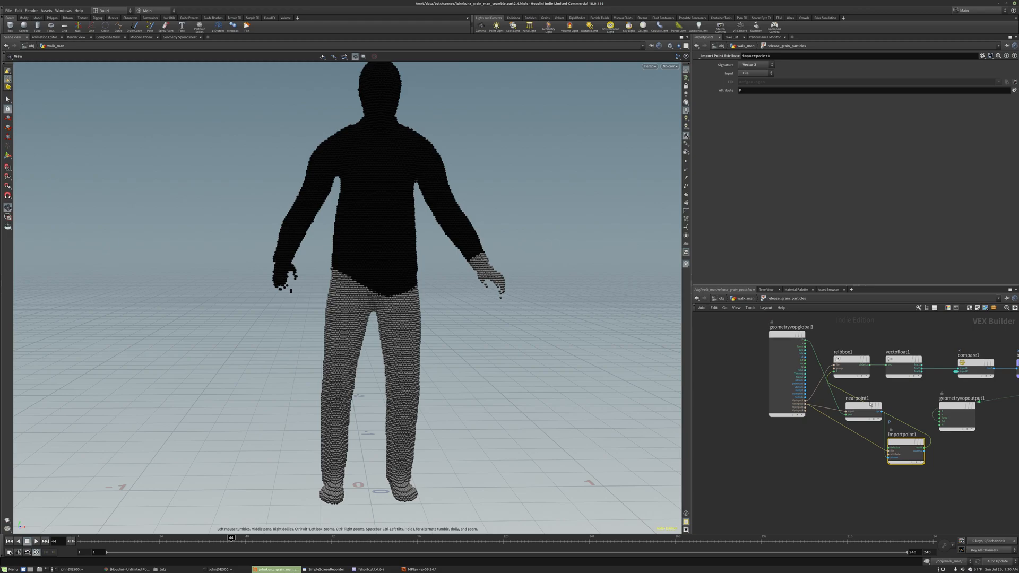
{"action": "left_click_drag", "start_coordinate": [774, 343], "coordinate": [710, 342]}
{"action": "left_click_drag", "start_coordinate": [848, 411], "coordinate": [798, 411]}
{"action": "key", "text": "Escape"}
{"action": "left_click_drag", "start_coordinate": [894, 441], "coordinate": [807, 444]}
{"action": "middle_click_drag", "start_coordinate": [810, 397], "coordinate": [821, 432]}
{"action": "left_click_drag", "start_coordinate": [821, 432], "coordinate": [786, 340]}
{"action": "double_click", "coordinate": [821, 471]}
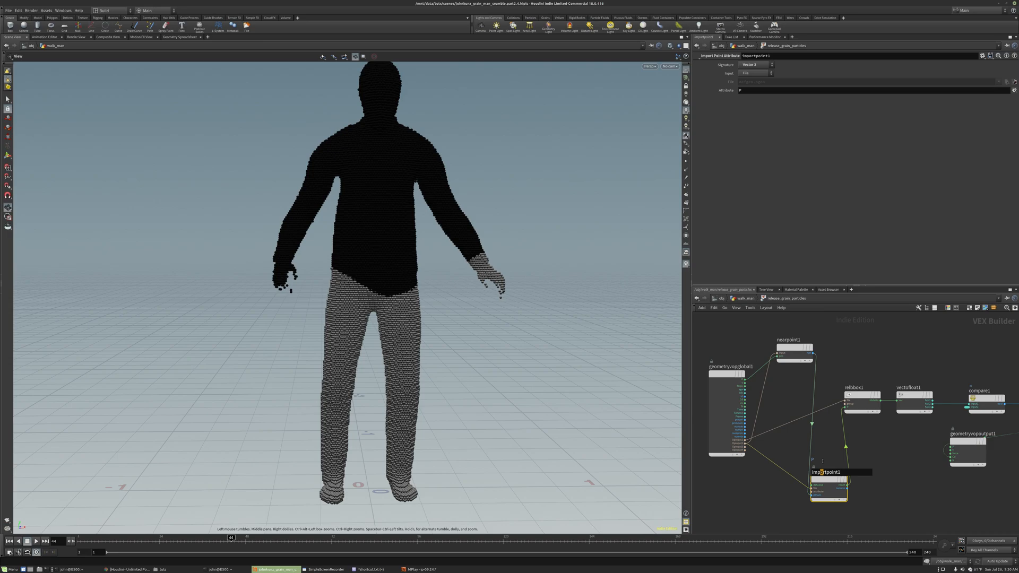
{"action": "key", "text": "Return"}
{"action": "left_click_drag", "start_coordinate": [832, 478], "coordinate": [838, 352]}
{"action": "scroll", "coordinate": [799, 409], "scroll_direction": "down", "scroll_amount": 4}
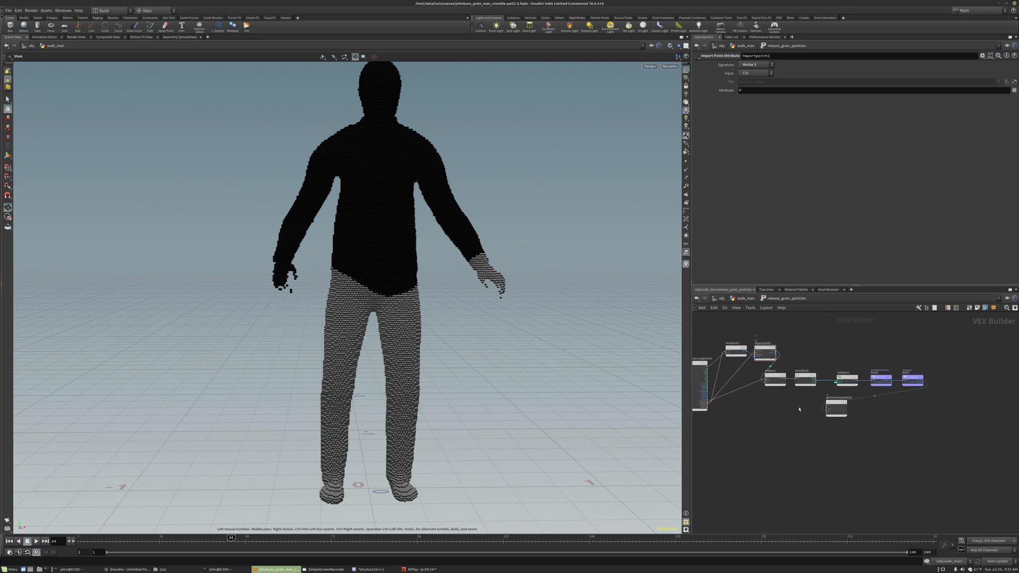
Place geometryvopoutput1 at the end of the node chain and disconnect the stopped bind's wire from it
{"action": "left_click_drag", "start_coordinate": [839, 405], "coordinate": [957, 380]}
{"action": "left_click", "coordinate": [939, 385]}
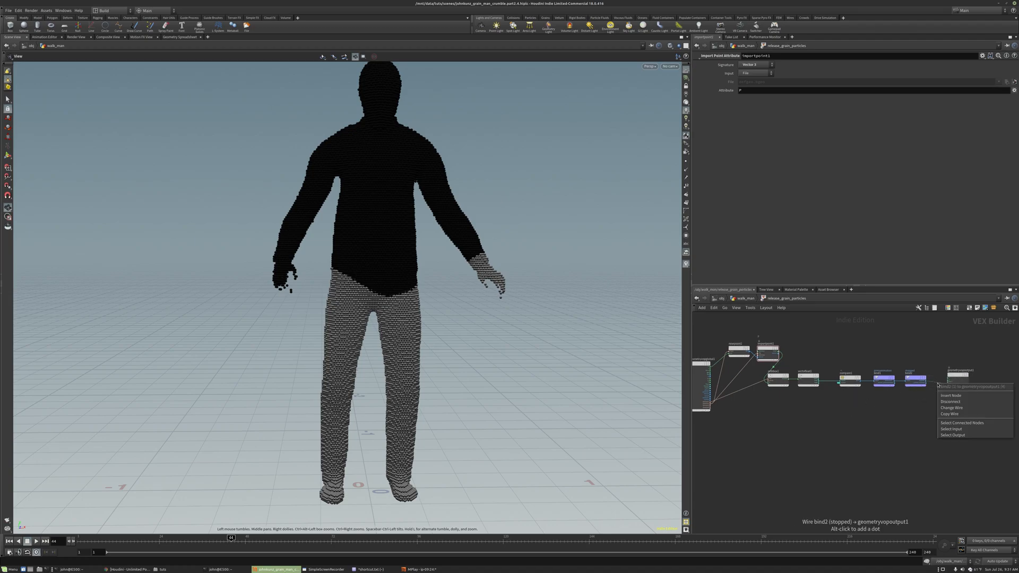
{"action": "left_click", "coordinate": [942, 404]}
{"action": "right_click", "coordinate": [940, 384]}
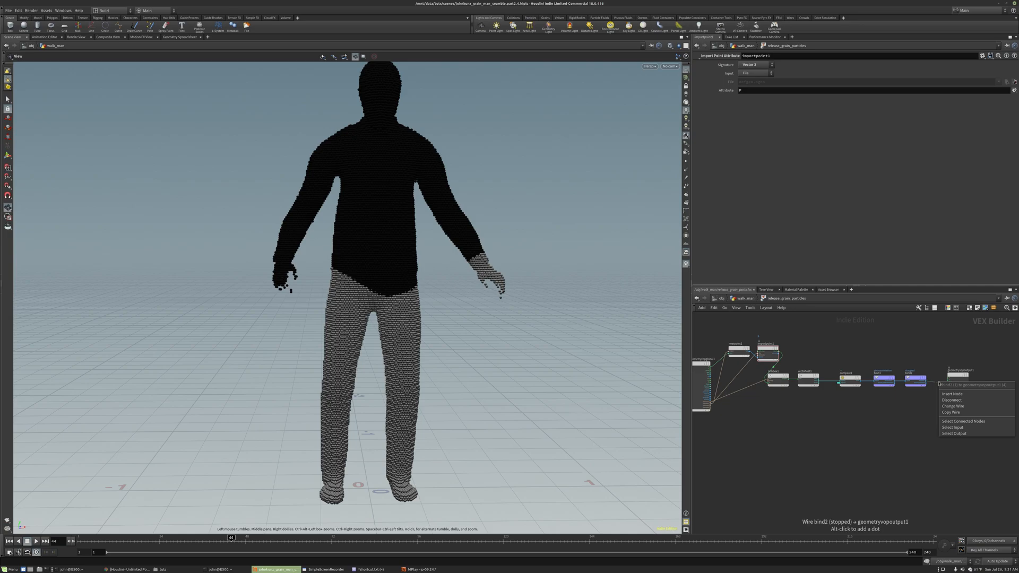
{"action": "left_click", "coordinate": [955, 400]}
{"action": "scroll", "coordinate": [829, 439], "scroll_direction": "down", "scroll_amount": 2}
{"action": "middle_click_drag", "start_coordinate": [829, 439], "coordinate": [874, 434]}
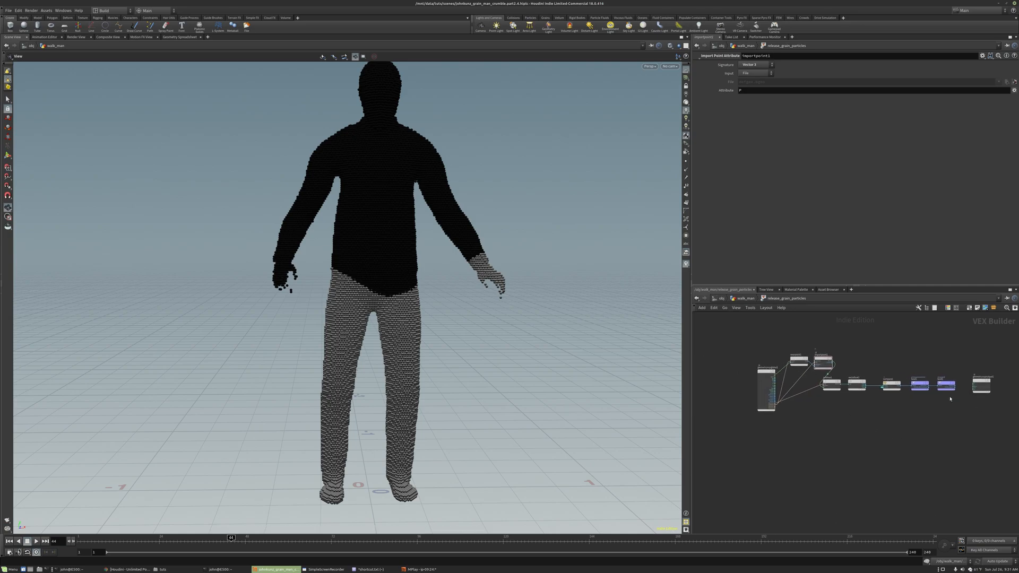
Space out geometryvopglobal1, nearpoint1 and importpoint1 in a tidy row ahead of relbbox1
{"action": "scroll", "coordinate": [760, 384], "scroll_direction": "up", "scroll_amount": 2}
{"action": "left_click_drag", "start_coordinate": [771, 369], "coordinate": [754, 354]}
{"action": "left_click_drag", "start_coordinate": [869, 336], "coordinate": [749, 374]}
{"action": "left_click_drag", "start_coordinate": [856, 356], "coordinate": [811, 361]}
{"action": "left_click", "coordinate": [903, 357]}
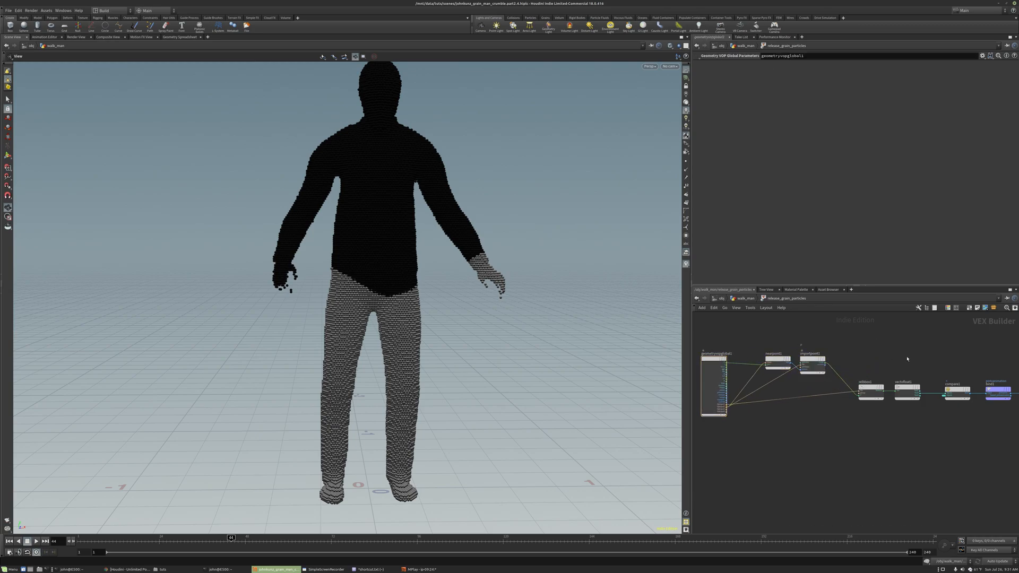
{"action": "scroll", "coordinate": [876, 370], "scroll_direction": "down", "scroll_amount": 2}
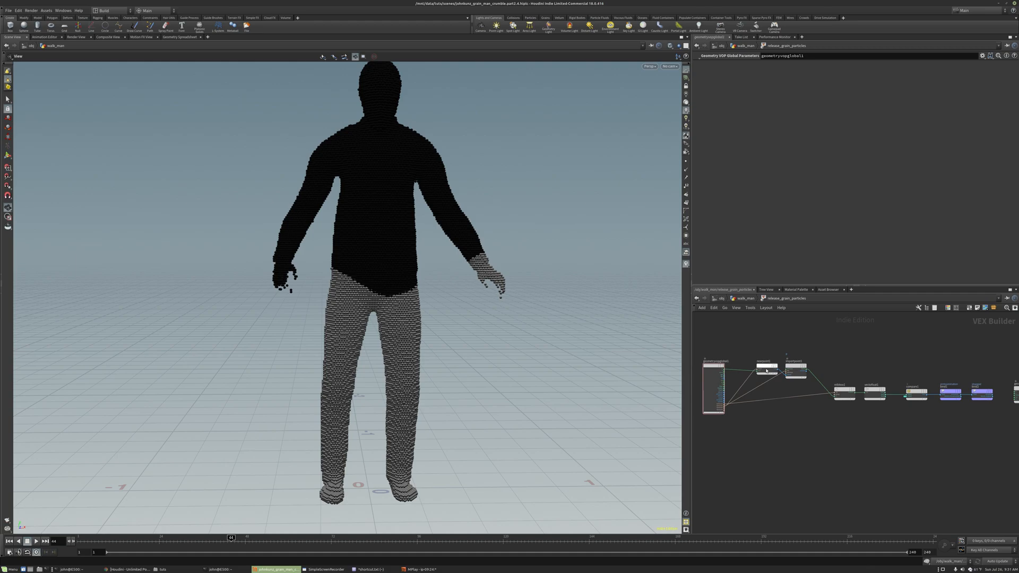
Return to the walk_man network, place fuse1 between initialize_attrs and release_grain_particles, and rename it chunk_centers
{"action": "key", "text": "u"}
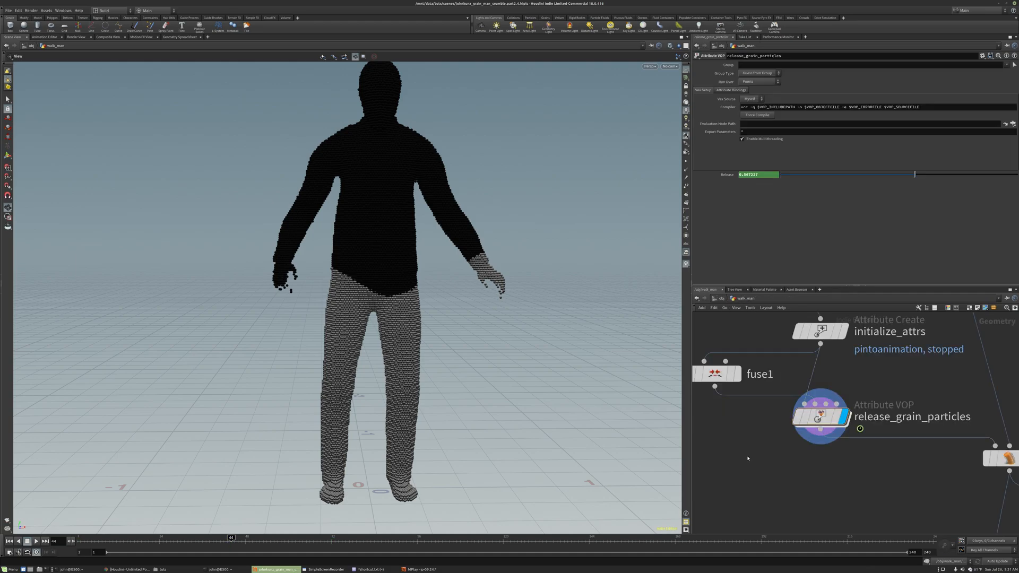
{"action": "scroll", "coordinate": [759, 397], "scroll_direction": "down", "scroll_amount": 3}
{"action": "left_click_drag", "start_coordinate": [759, 397], "coordinate": [830, 395]}
{"action": "scroll", "coordinate": [821, 461], "scroll_direction": "up", "scroll_amount": 2}
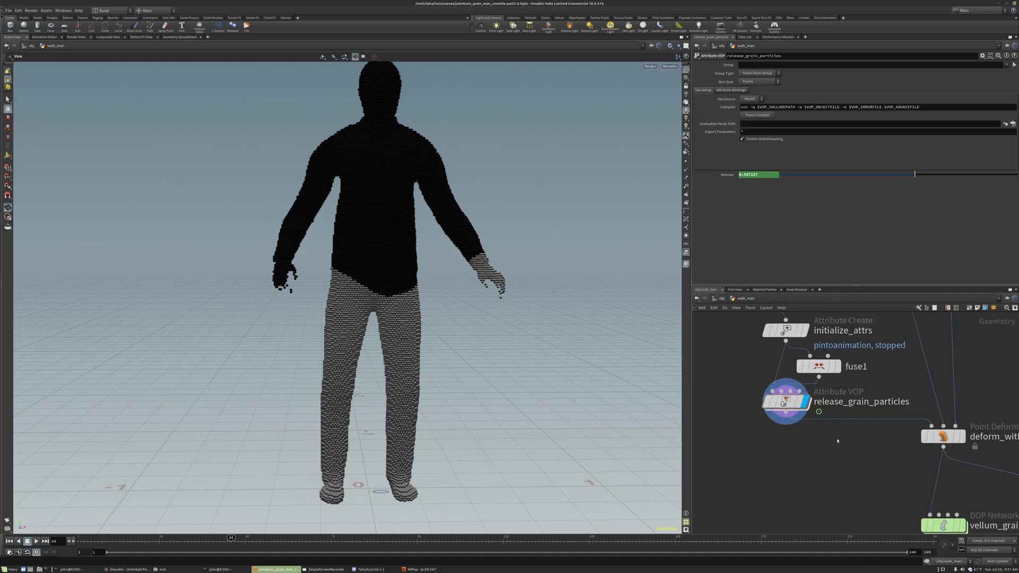
{"action": "double_click", "coordinate": [856, 367]}
{"action": "type", "text": "chunk_cente"}
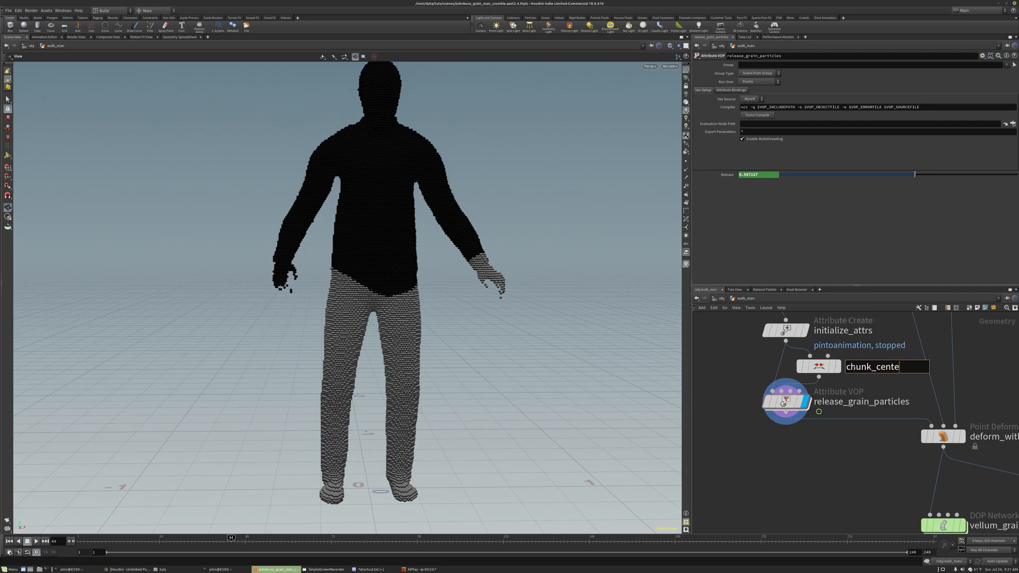
{"action": "type", "text": "rs"}
{"action": "key", "text": "Return"}
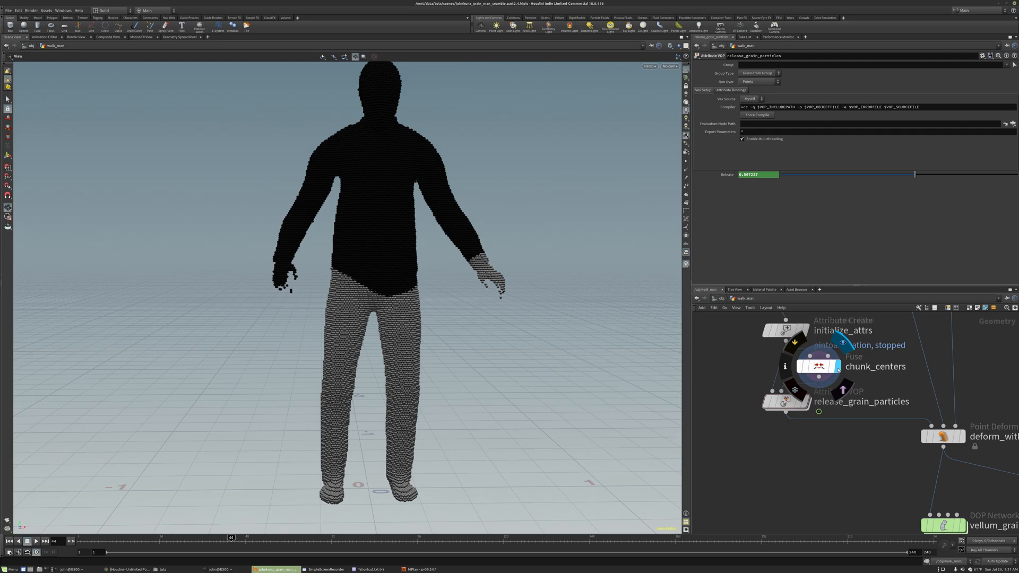
Display chunk_centers and reduce its snap distance to about 0.139 to inspect the fused points
{"action": "left_click", "coordinate": [838, 366]}
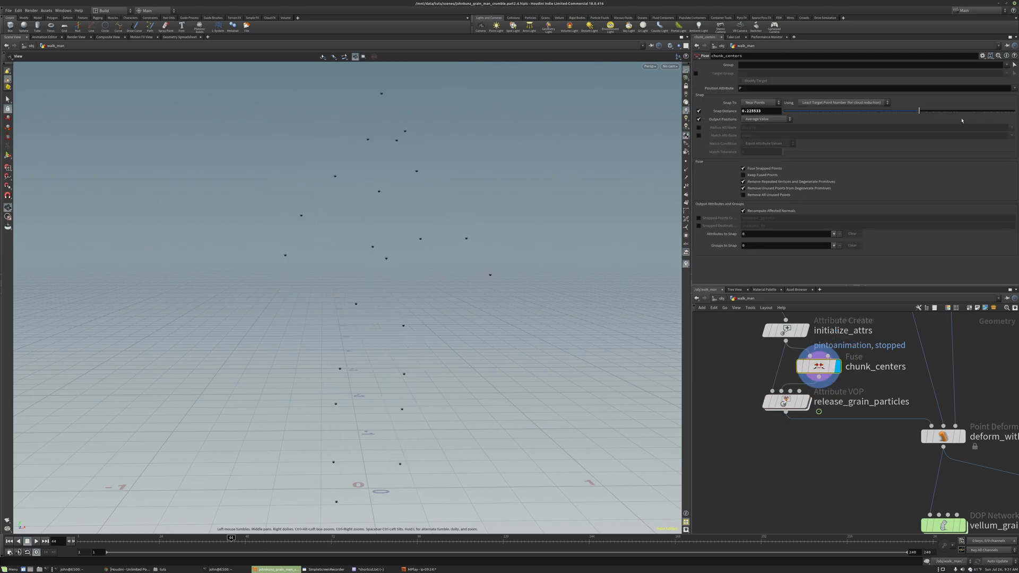
{"action": "left_click_drag", "start_coordinate": [914, 111], "coordinate": [913, 111]}
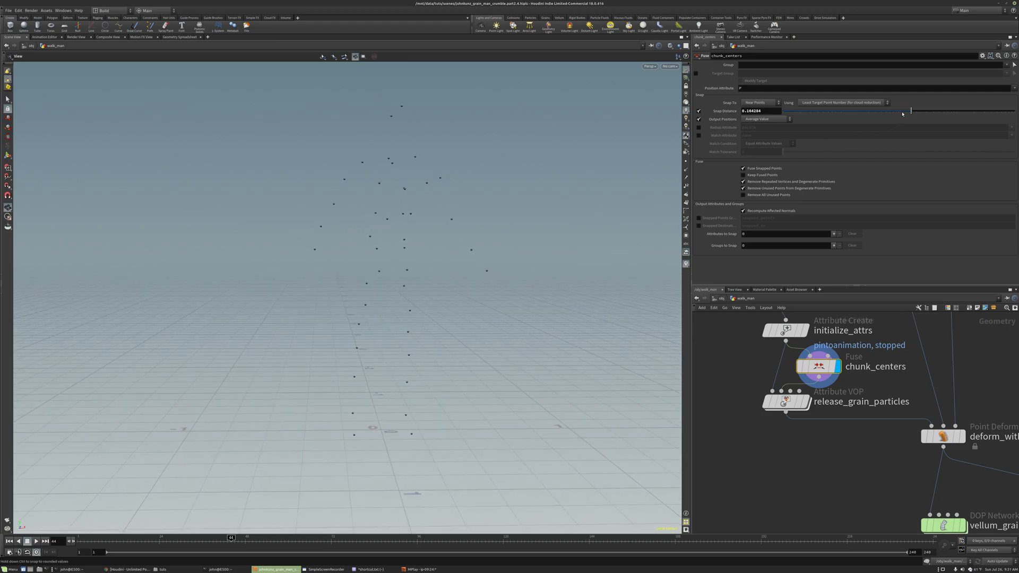
{"action": "left_click_drag", "start_coordinate": [906, 112], "coordinate": [905, 111]}
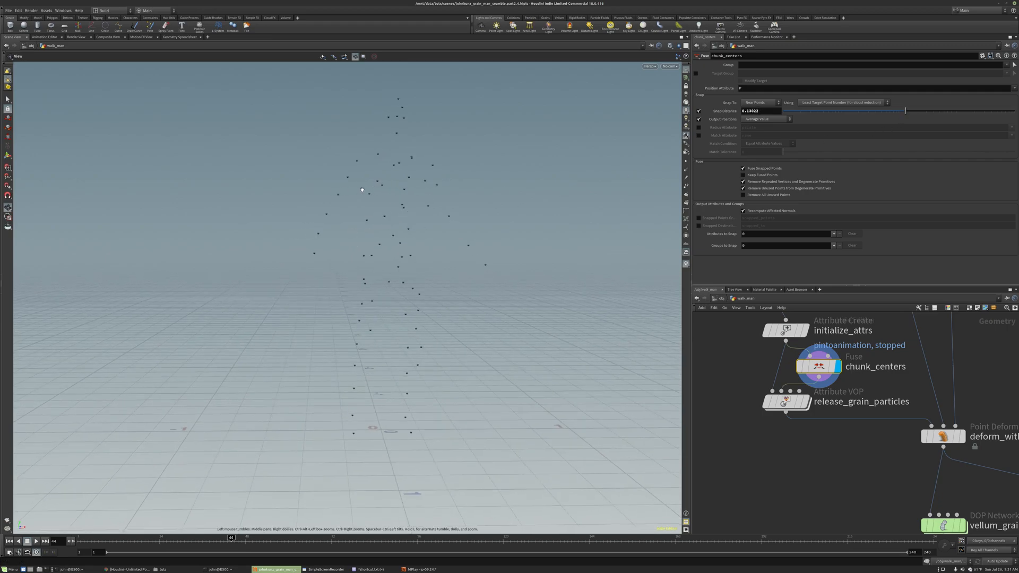
{"action": "left_click_drag", "start_coordinate": [333, 193], "coordinate": [339, 237]}
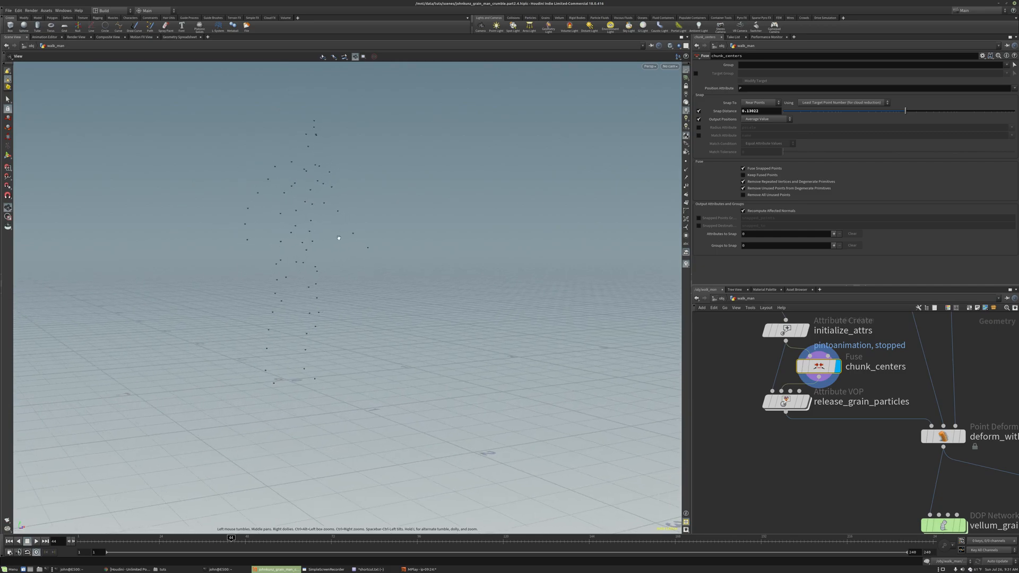
Display the visualize_hide_released_grains blast so that only the unreleased grains on the animated character are shown
{"action": "left_click", "coordinate": [807, 401]}
{"action": "scroll", "coordinate": [902, 424], "scroll_direction": "down", "scroll_amount": 3}
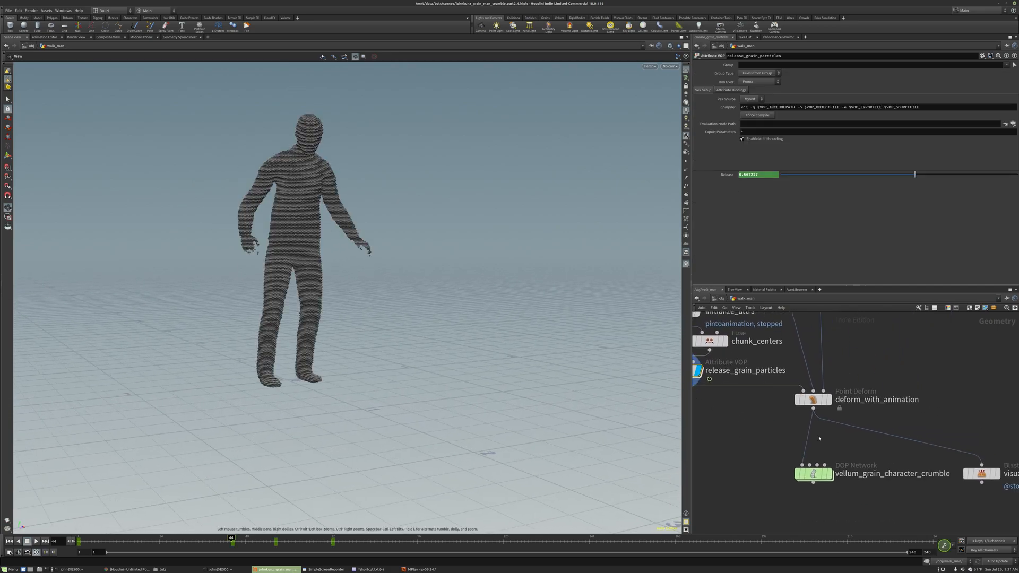
{"action": "left_click", "coordinate": [985, 470]}
{"action": "left_click", "coordinate": [970, 470]}
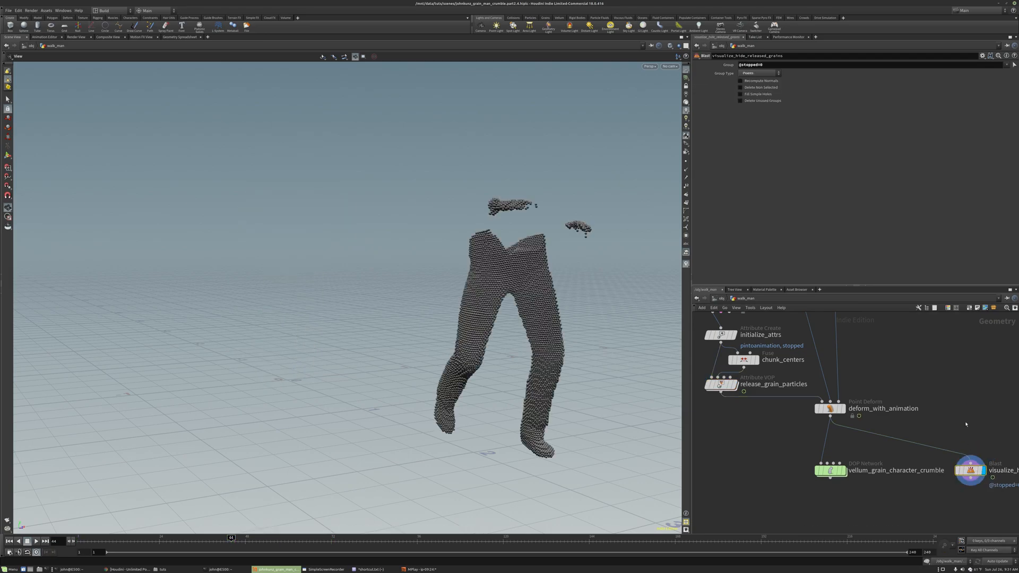
{"action": "scroll", "coordinate": [903, 435], "scroll_direction": "down", "scroll_amount": 1}
{"action": "scroll", "coordinate": [892, 462], "scroll_direction": "down", "scroll_amount": 1}
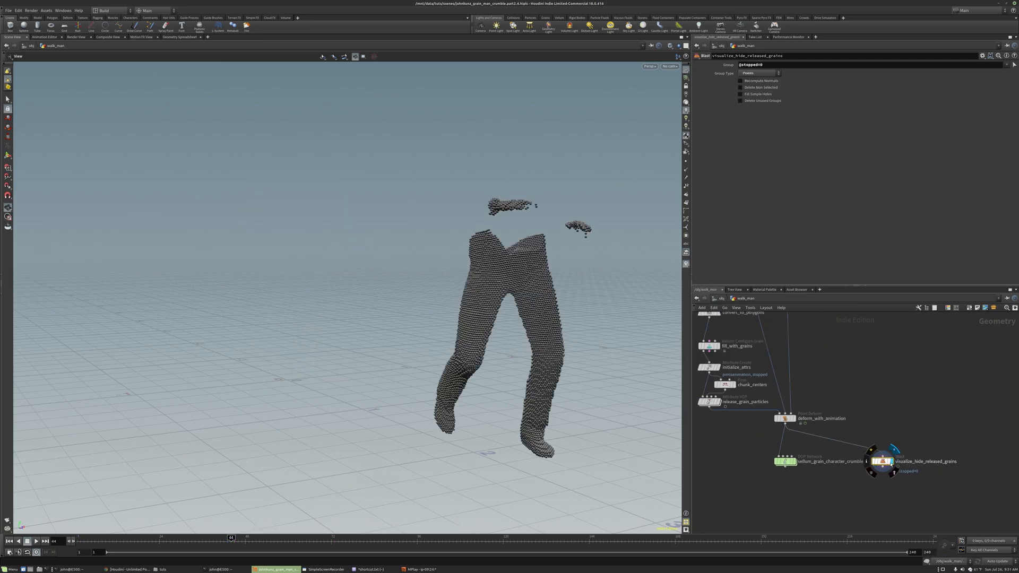
Play the animation from the first frame and scrub back to examine how chunks disappear from the body
{"action": "key", "text": "ctrl+Up"}
{"action": "key", "text": "Up"}
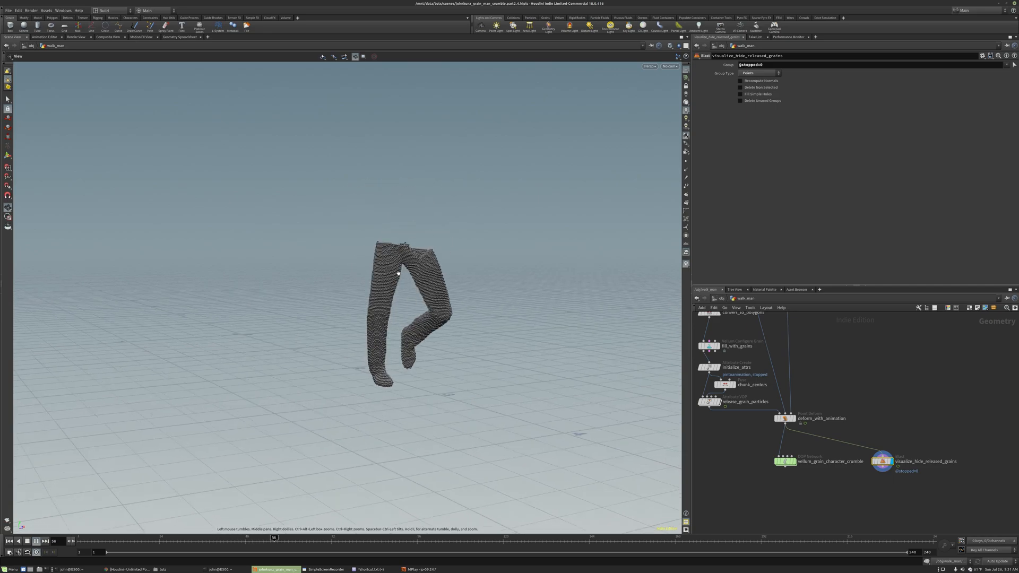
{"action": "left_click", "coordinate": [27, 541]}
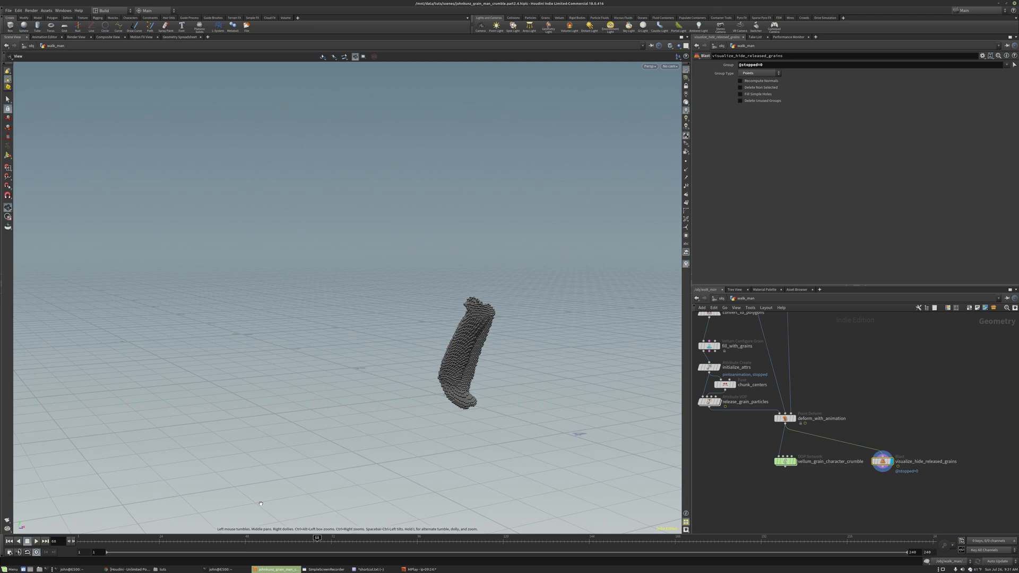
{"action": "left_click_drag", "start_coordinate": [251, 546], "coordinate": [166, 543]}
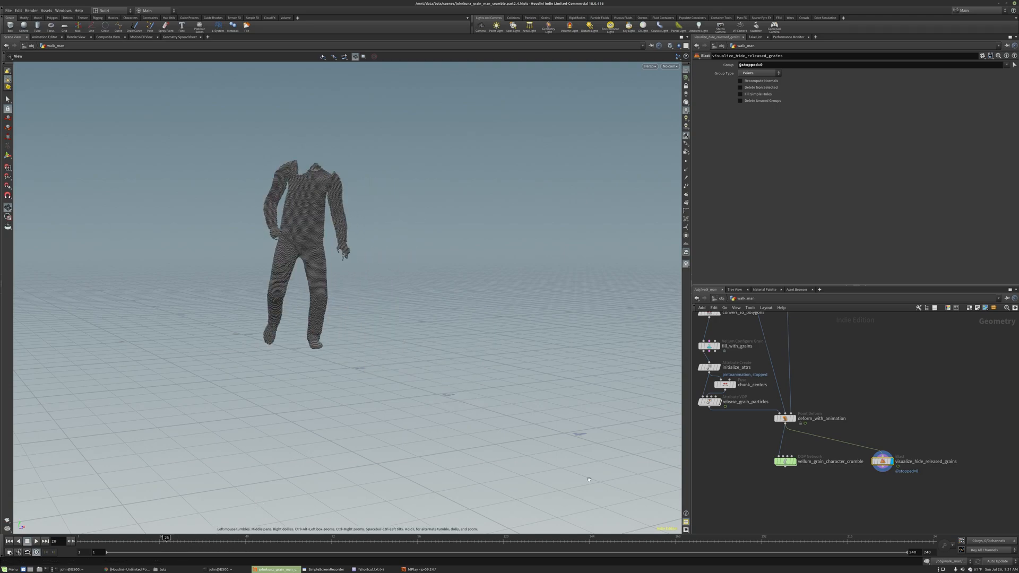
Try a smaller snap distance of about 0.087 on chunk_centers and inspect the broken edge at the shoulders
{"action": "scroll", "coordinate": [719, 403], "scroll_direction": "up", "scroll_amount": 2}
{"action": "left_click", "coordinate": [728, 378]}
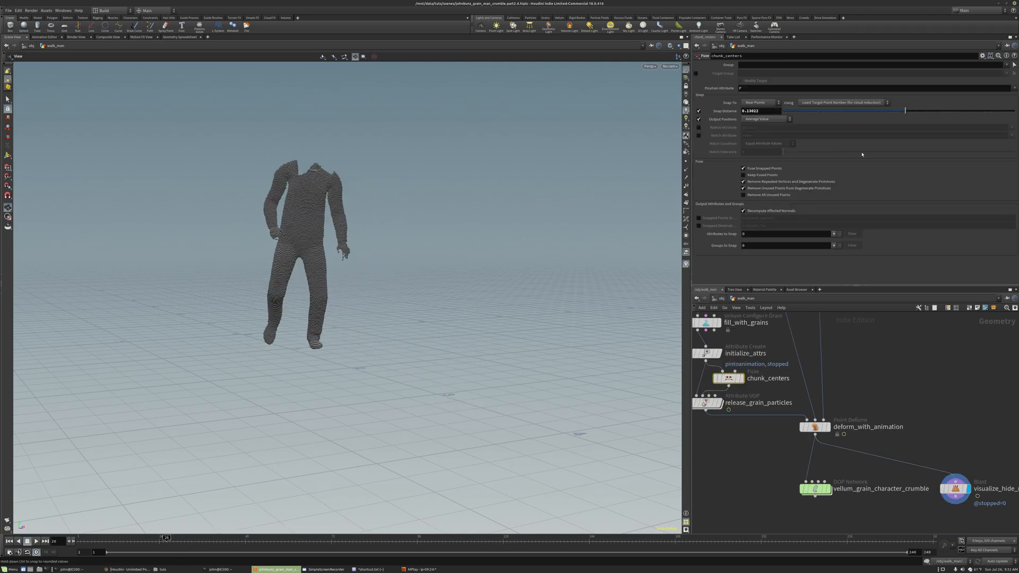
{"action": "left_click_drag", "start_coordinate": [904, 112], "coordinate": [896, 112]}
{"action": "left_click_drag", "start_coordinate": [313, 171], "coordinate": [287, 230]}
{"action": "left_click_drag", "start_coordinate": [315, 160], "coordinate": [397, 133]}
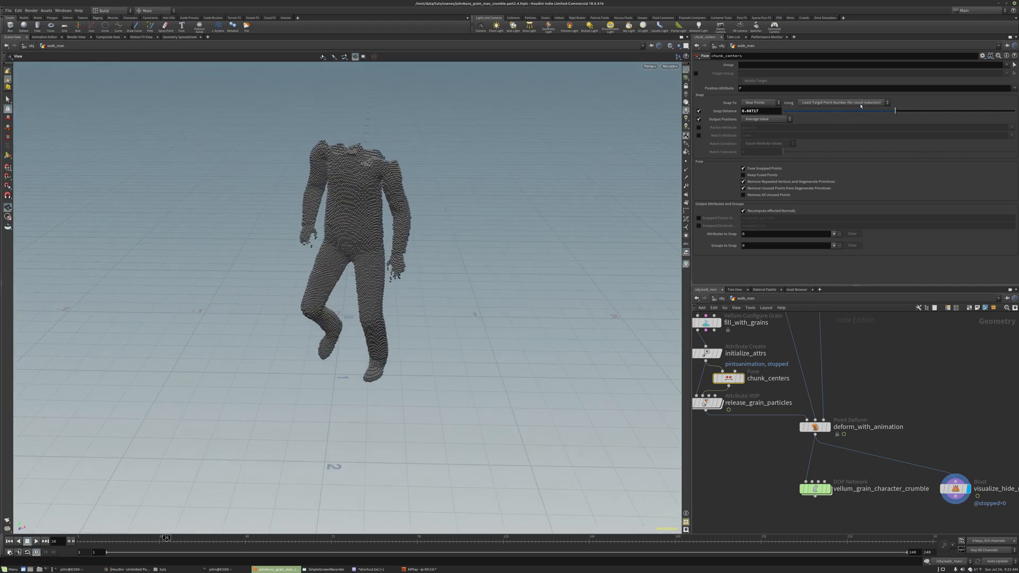
Raise the snap distance of chunk_centers to about 0.177 and inspect the break from the side
{"action": "left_click_drag", "start_coordinate": [895, 111], "coordinate": [924, 111]}
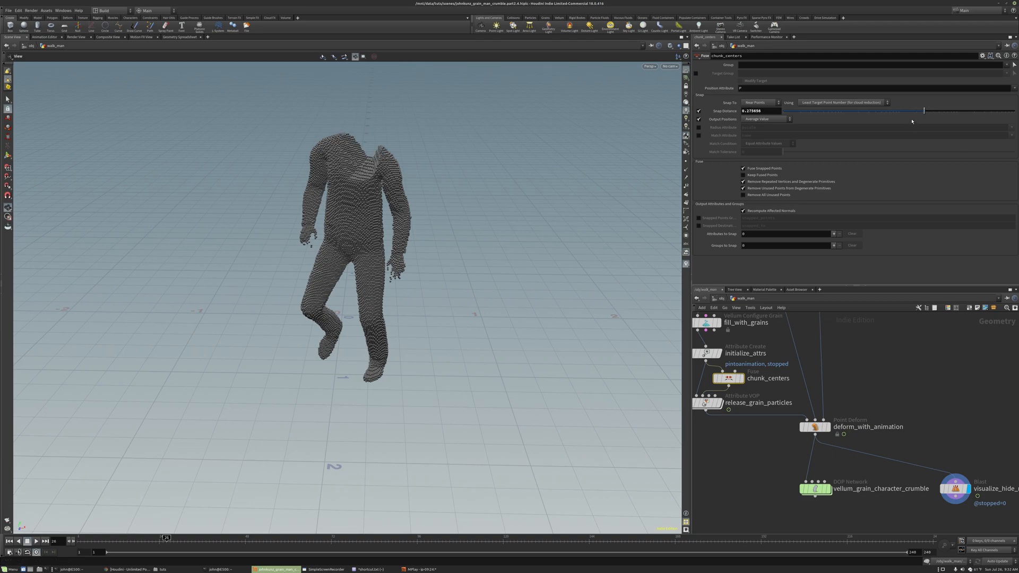
{"action": "left_click_drag", "start_coordinate": [917, 110], "coordinate": [913, 110]}
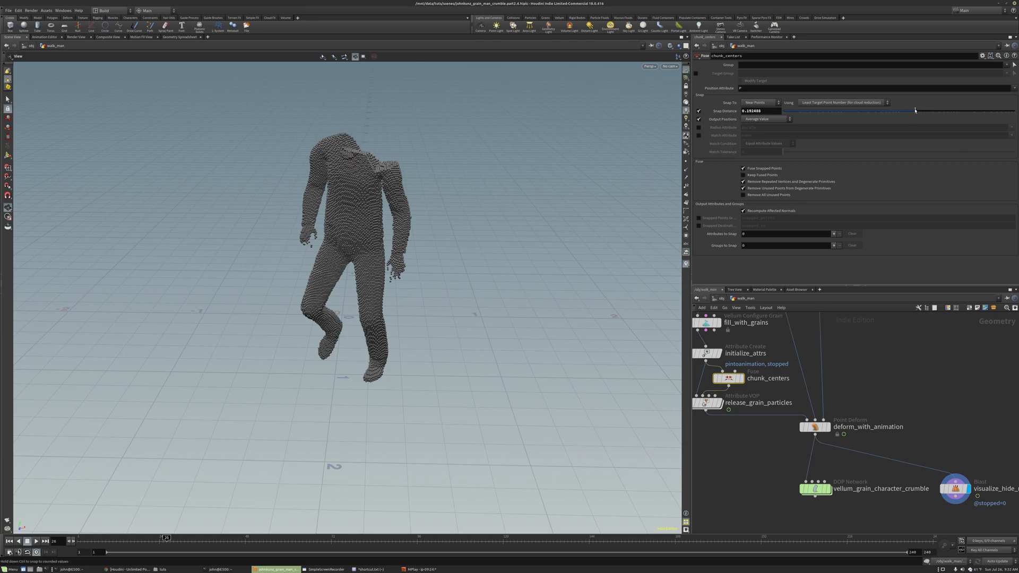
{"action": "left_click_drag", "start_coordinate": [254, 252], "coordinate": [473, 277]}
{"action": "right_click_drag", "start_coordinate": [472, 277], "coordinate": [443, 526]}
Scrub through the early frames and examine the broken neck and shoulder edges from several angles and distances
{"action": "left_click", "coordinate": [399, 537]}
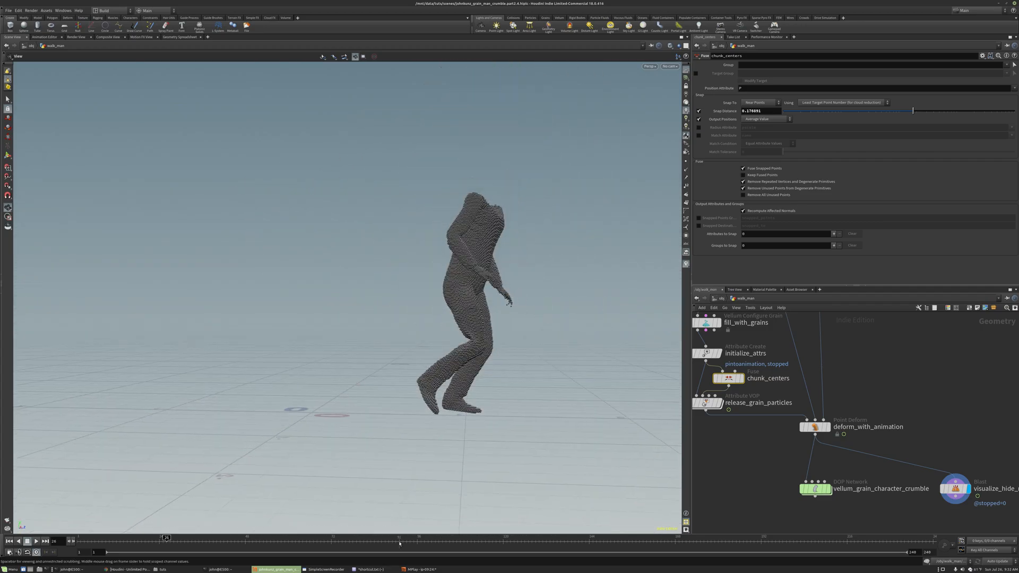
{"action": "left_click_drag", "start_coordinate": [275, 541], "coordinate": [174, 539]}
{"action": "left_click_drag", "start_coordinate": [461, 386], "coordinate": [307, 479]}
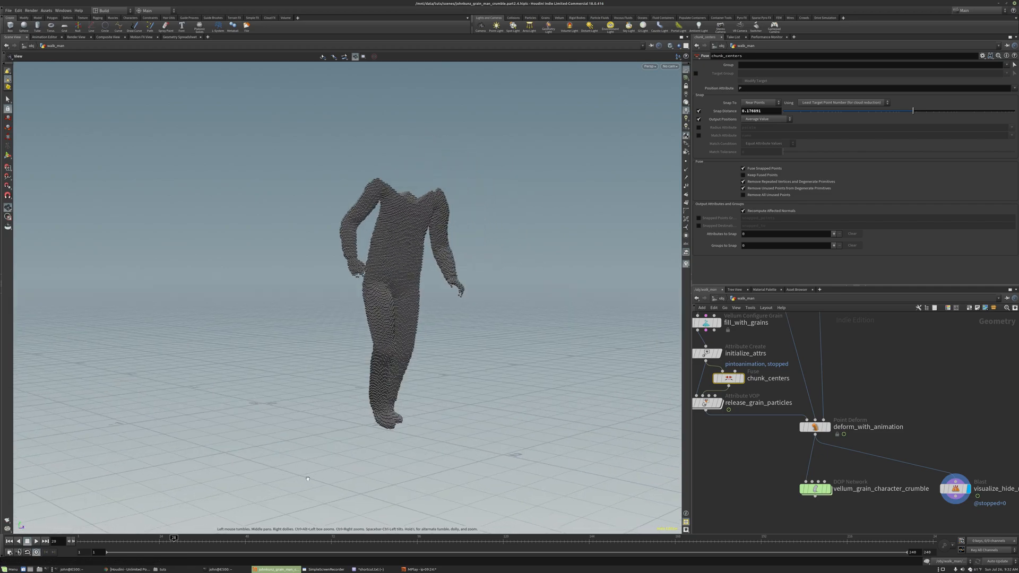
{"action": "left_click", "coordinate": [135, 539]}
{"action": "left_click_drag", "start_coordinate": [119, 541], "coordinate": [192, 546]}
{"action": "scroll", "coordinate": [487, 259], "scroll_direction": "up", "scroll_amount": 10}
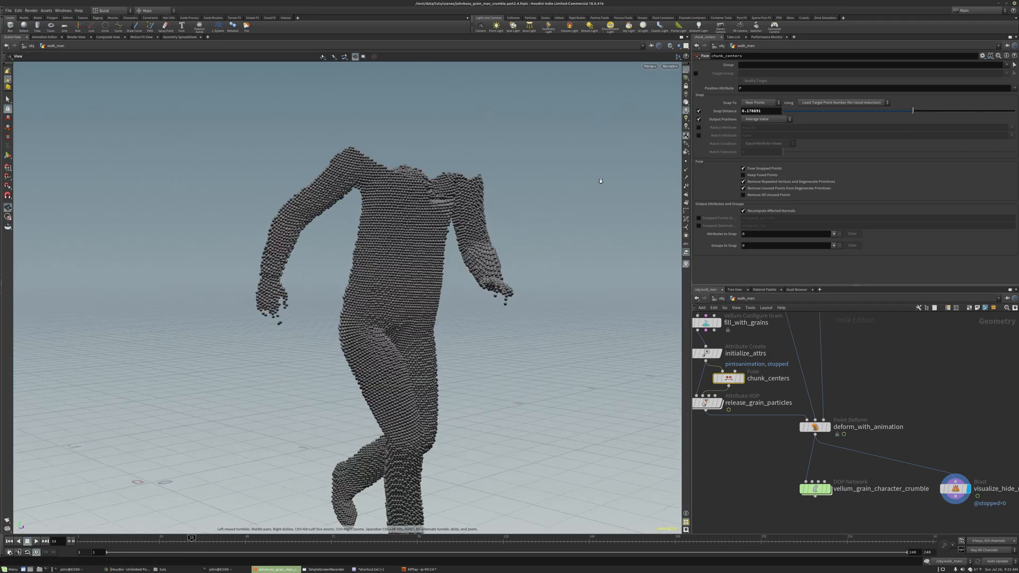
{"action": "scroll", "coordinate": [487, 259], "scroll_direction": "down", "scroll_amount": 12}
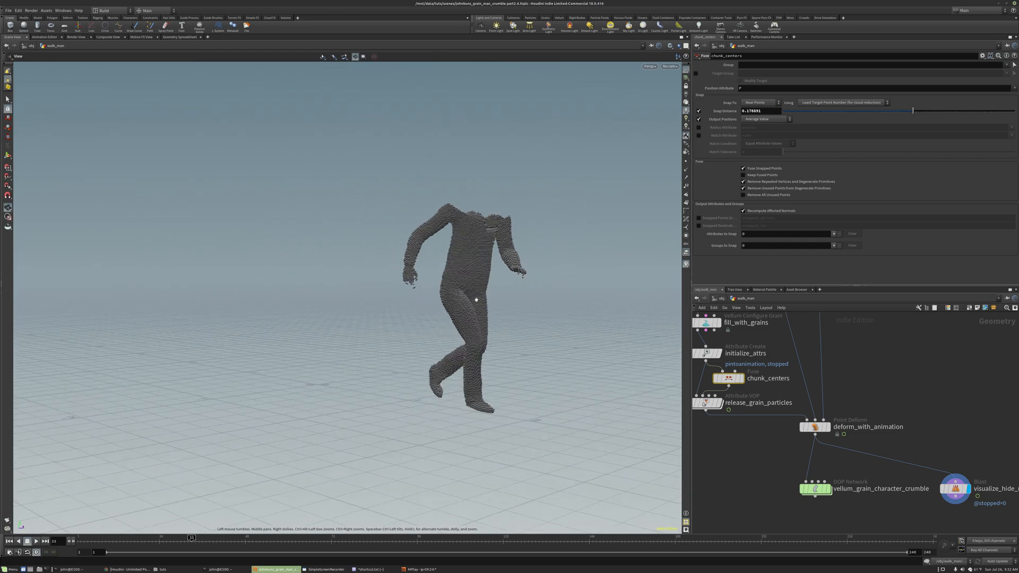
{"action": "scroll", "coordinate": [818, 425], "scroll_direction": "up", "scroll_amount": 2}
Set the capture radius of deform_with_animation to 0.05, trying 0.045 first, and check the deformed grains
{"action": "left_click", "coordinate": [814, 422]}
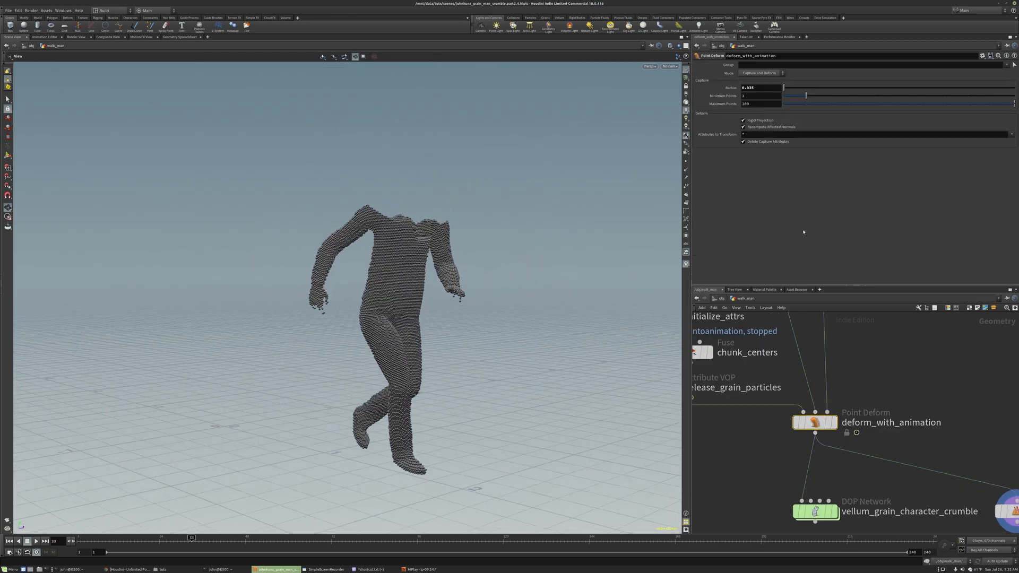
{"action": "left_click_drag", "start_coordinate": [747, 95], "coordinate": [748, 95]}
{"action": "type", "text": "45"}
{"action": "key", "text": "Return"}
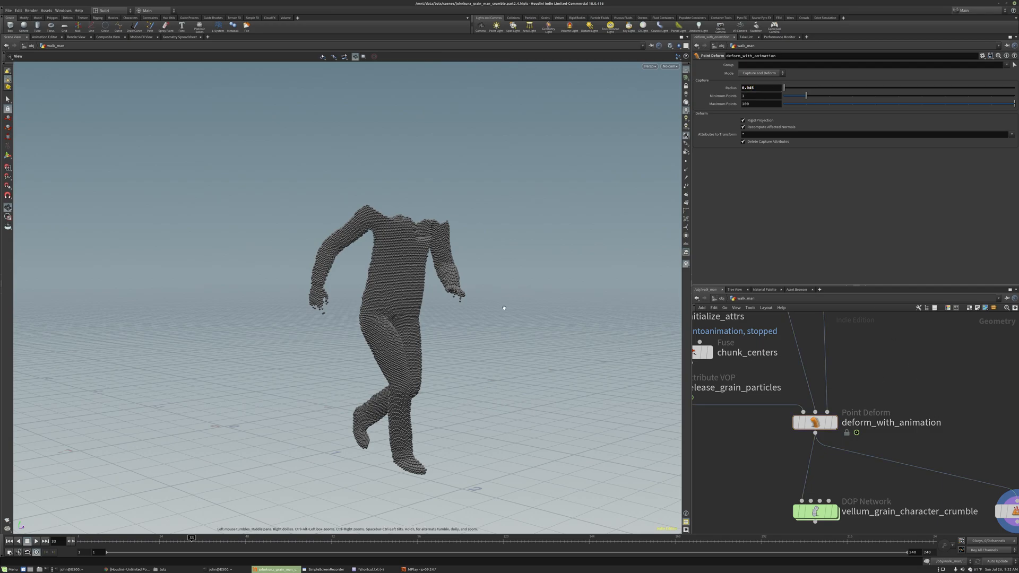
{"action": "left_click_drag", "start_coordinate": [751, 94], "coordinate": [749, 96]}
{"action": "key", "text": "Return"}
{"action": "scroll", "coordinate": [814, 420], "scroll_direction": "down", "scroll_amount": 3}
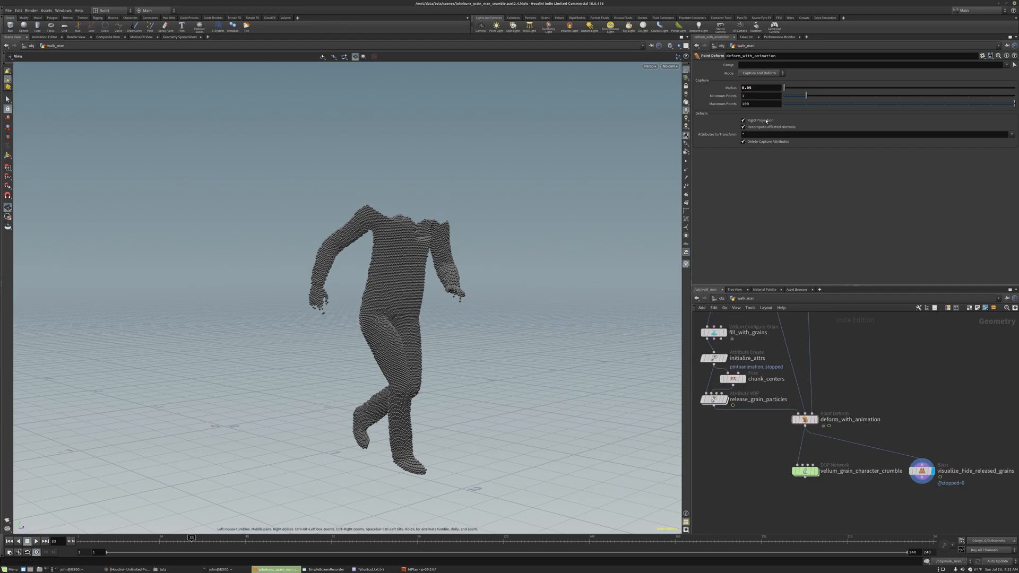
{"action": "left_click_drag", "start_coordinate": [402, 315], "coordinate": [356, 301]}
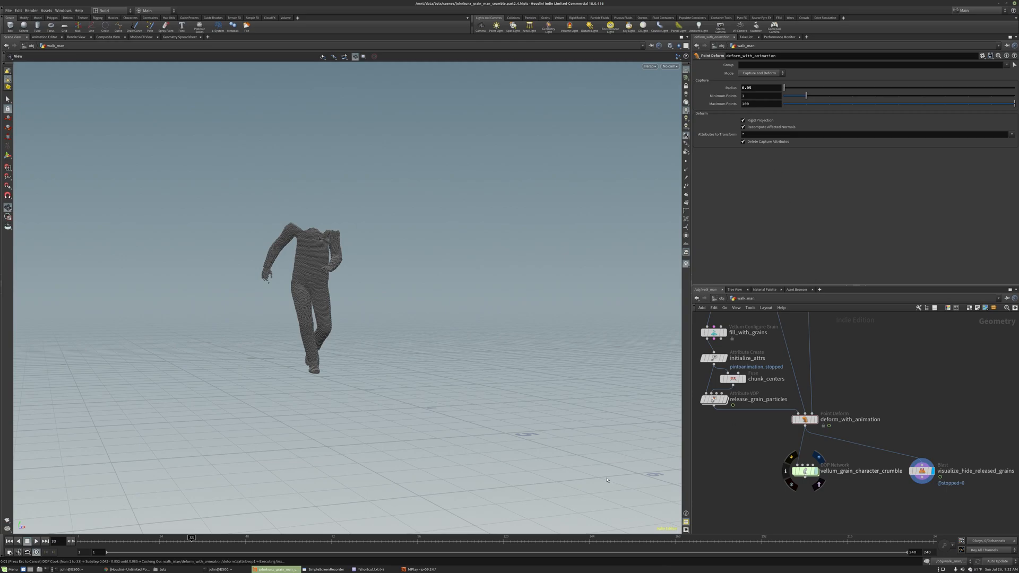
Display the vellum_grain_character_crumble network, reset its simulation and start a flipbook of the viewport
{"action": "key", "text": "Escape"}
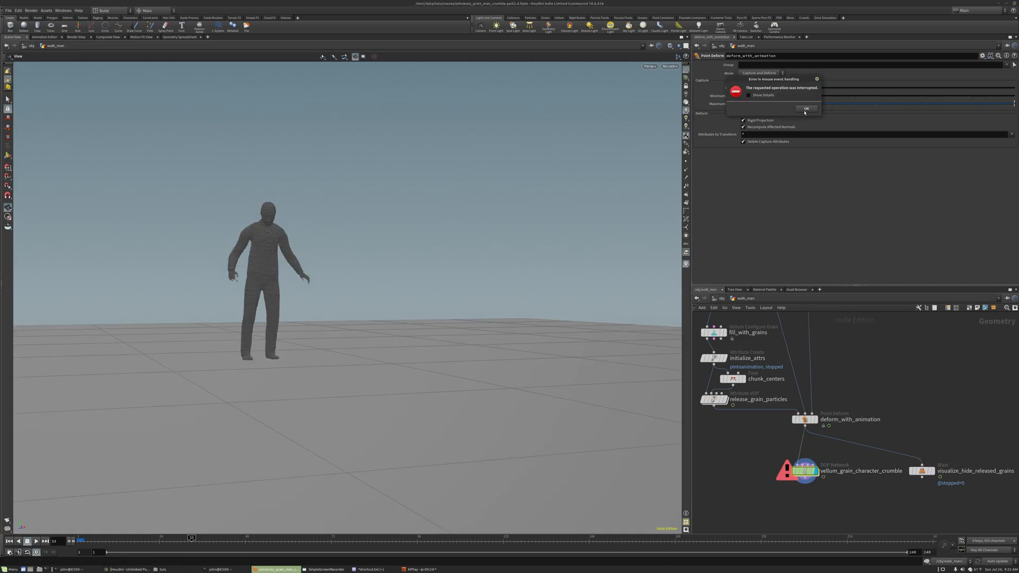
{"action": "left_click", "coordinate": [806, 108]}
{"action": "middle_click_drag", "start_coordinate": [762, 468], "coordinate": [789, 445]}
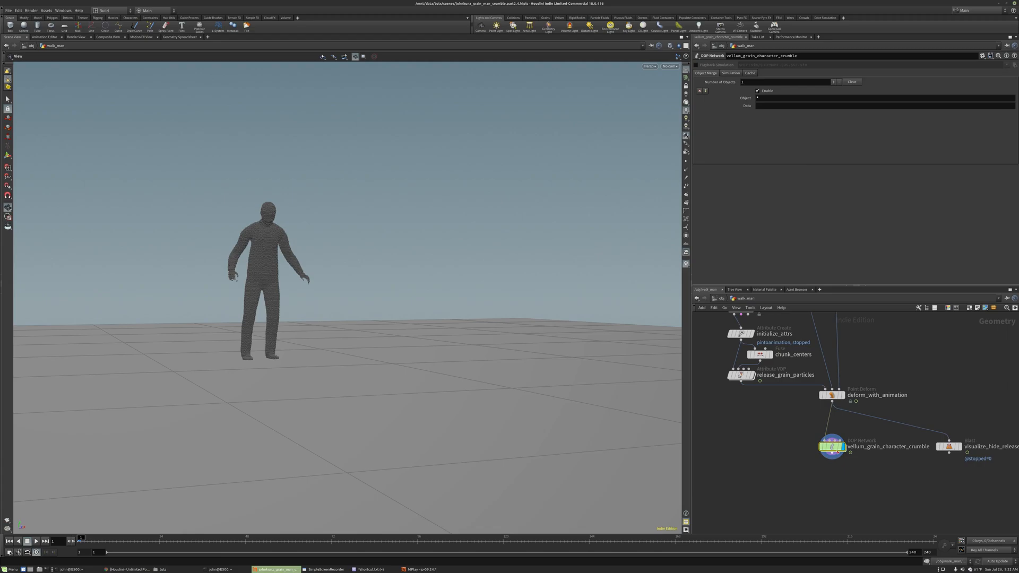
{"action": "left_click", "coordinate": [731, 73]}
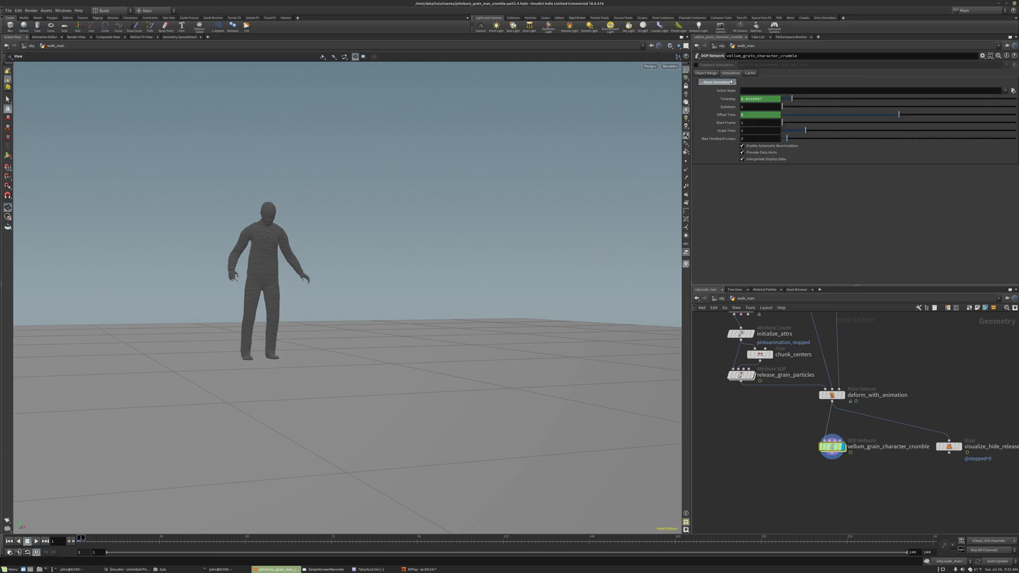
{"action": "left_click", "coordinate": [7, 521]}
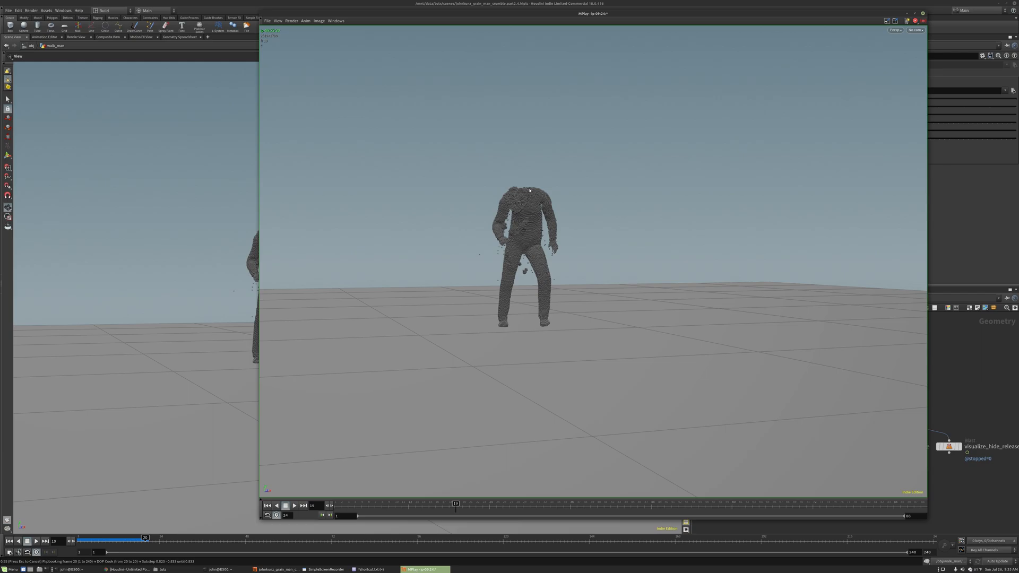
Play the rendered flipbook and step back through its frames to examine how the grains break off in chunks
{"action": "key", "text": "Up"}
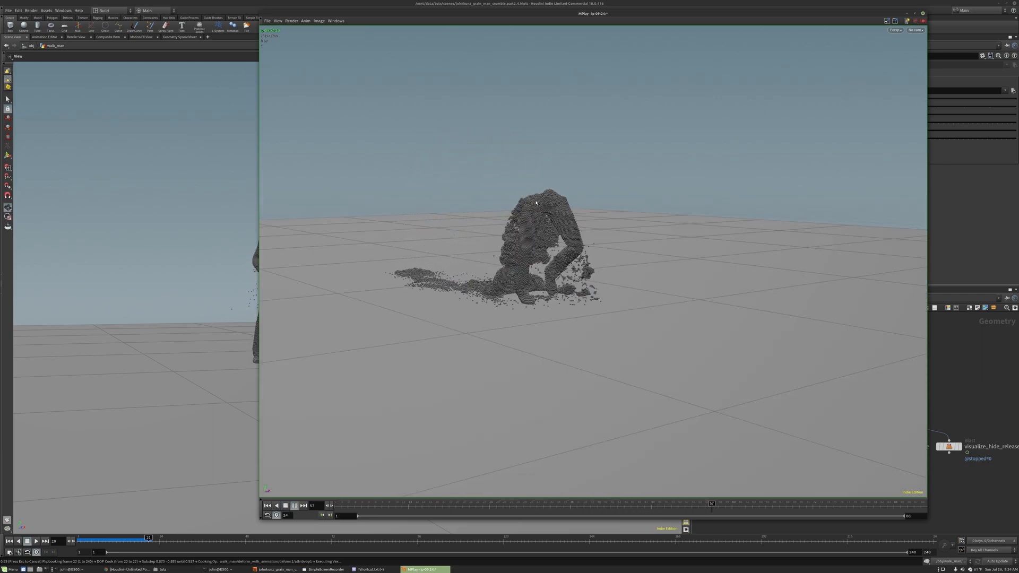
{"action": "key", "text": "Up"}
{"action": "key", "text": "Left"}
{"action": "key", "text": "Left"}
{"action": "key", "text": "Left"}
{"action": "key", "text": "Left"}
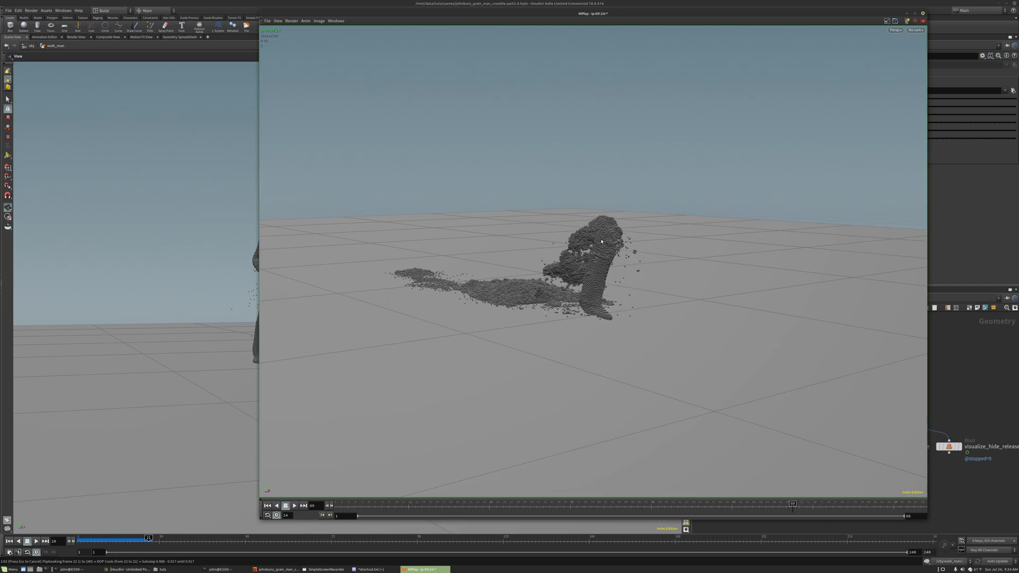
{"action": "key", "text": "Up"}
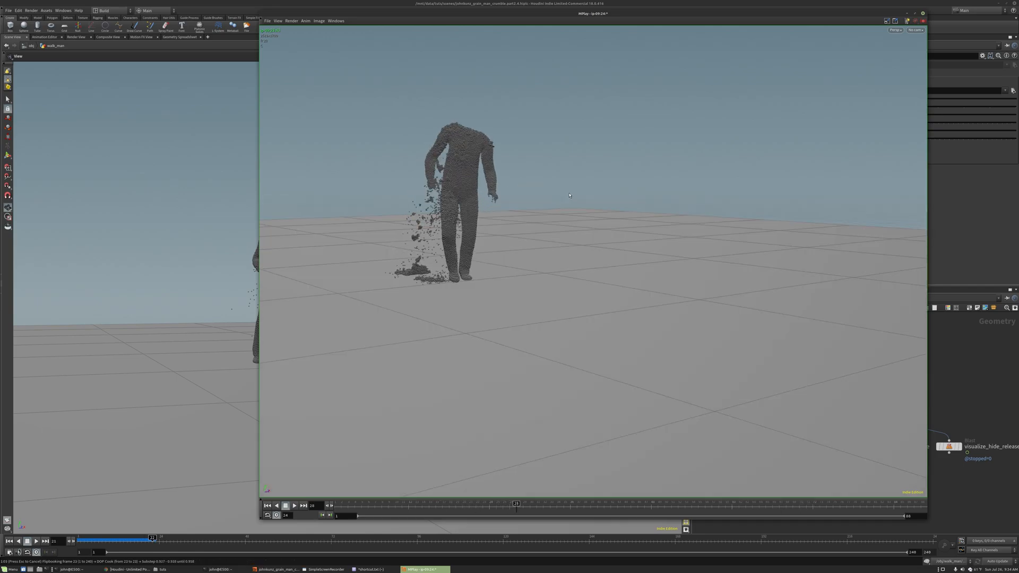
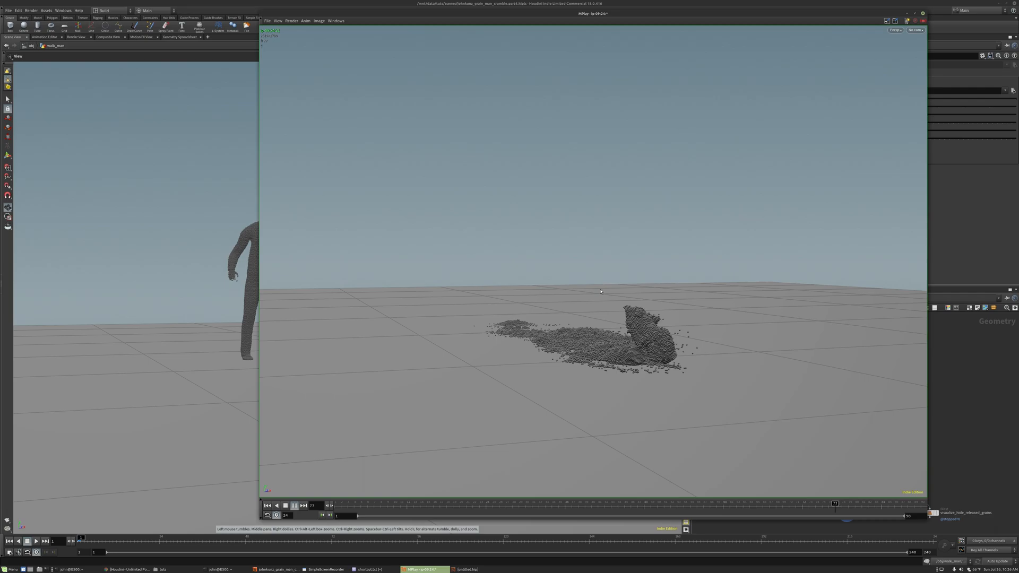
Return to Houdini and review the animation curve of the Release parameter on release_grain_particles
{"action": "left_click", "coordinate": [987, 398]}
{"action": "scroll", "coordinate": [801, 474], "scroll_direction": "up", "scroll_amount": 4}
{"action": "left_click", "coordinate": [762, 447]}
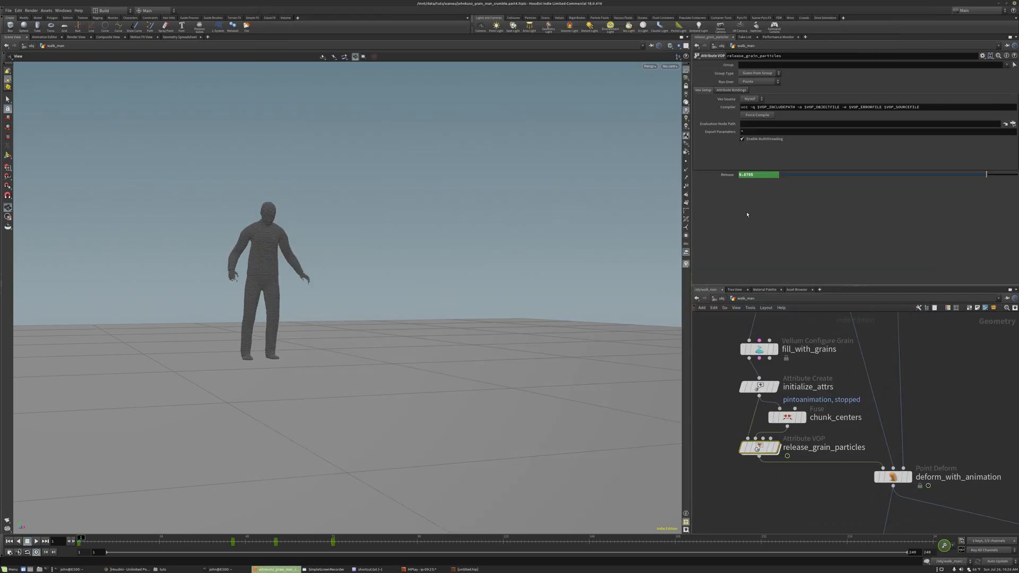
{"action": "left_click", "coordinate": [753, 174], "text": "shift"}
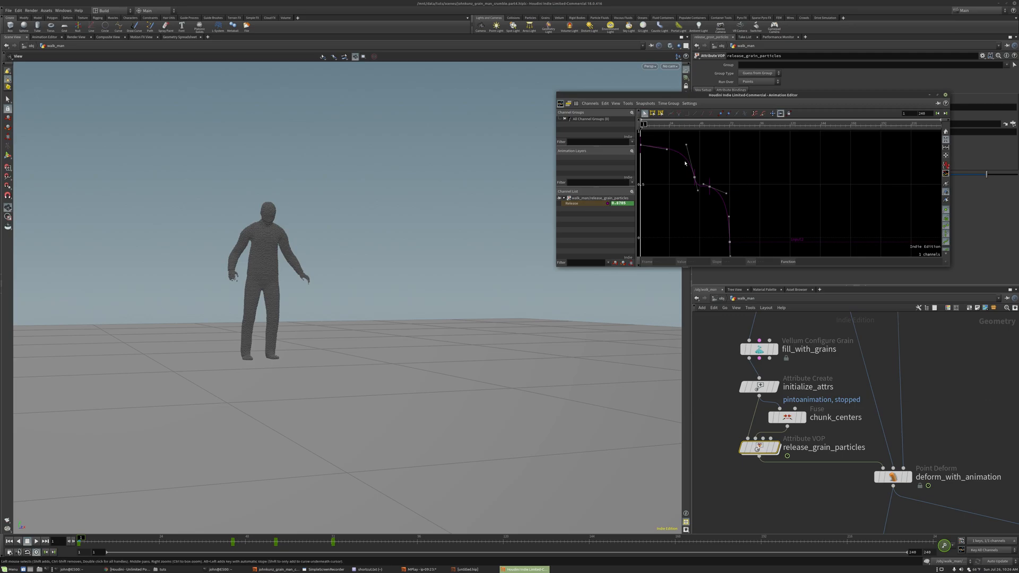
{"action": "left_click", "coordinate": [945, 95]}
{"action": "scroll", "coordinate": [799, 405], "scroll_direction": "down", "scroll_amount": 3}
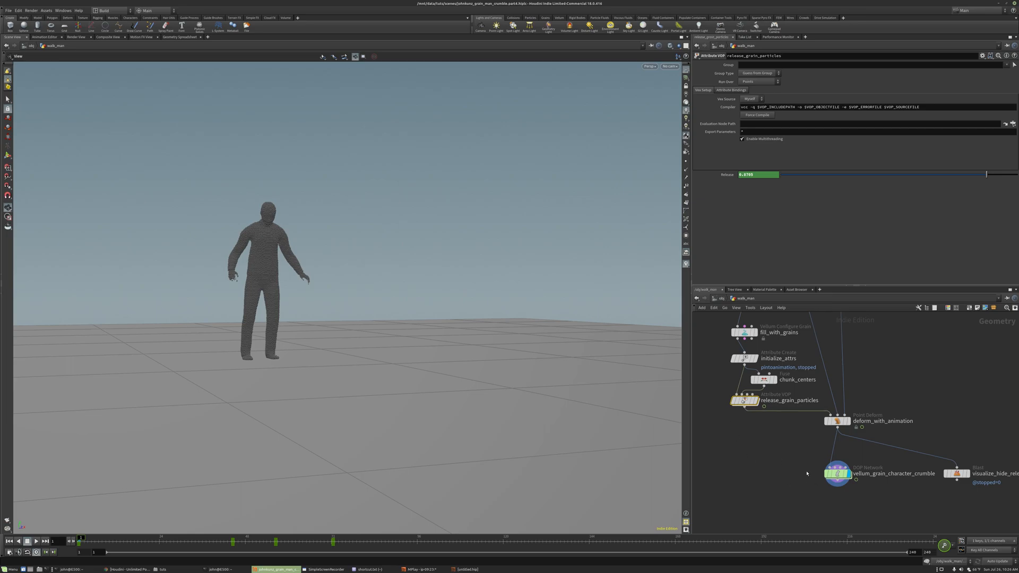
{"action": "middle_click_drag", "start_coordinate": [807, 474], "coordinate": [802, 487]}
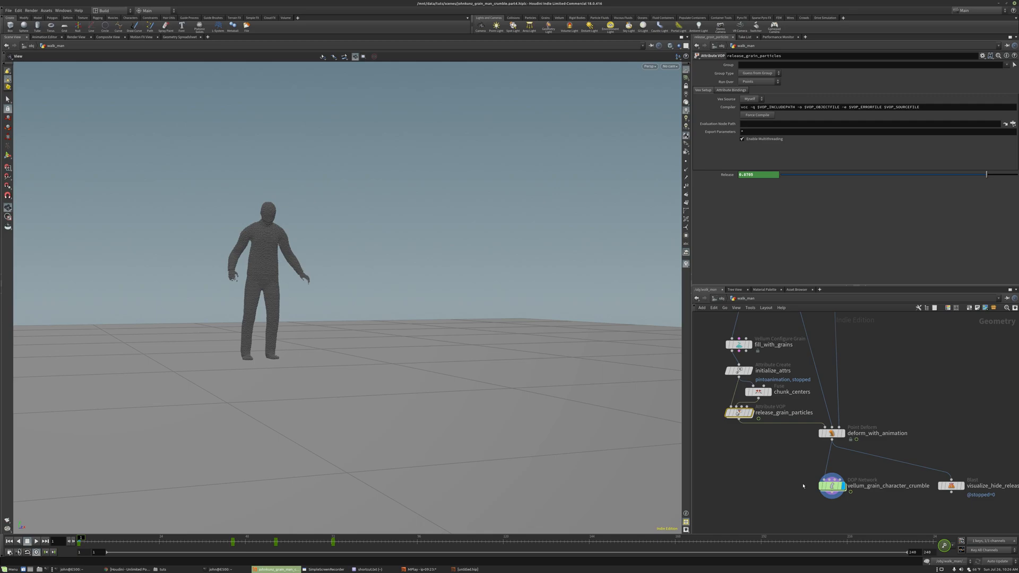
Display the fill_with_grains output in the viewport and move the node slightly up in the network
{"action": "scroll", "coordinate": [769, 436], "scroll_direction": "up", "scroll_amount": 3}
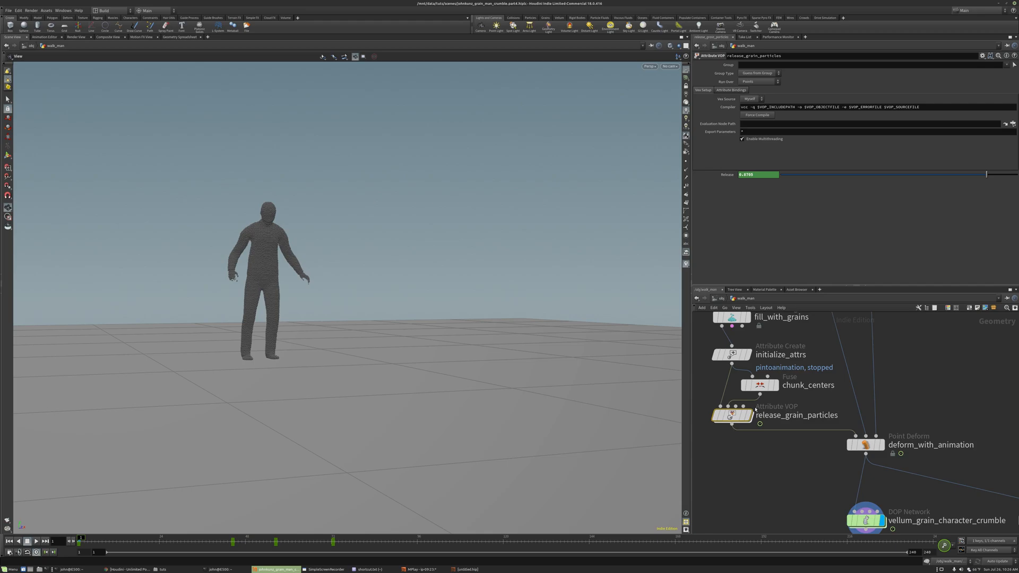
{"action": "middle_click_drag", "start_coordinate": [745, 320], "coordinate": [790, 363]}
{"action": "left_click", "coordinate": [790, 363]}
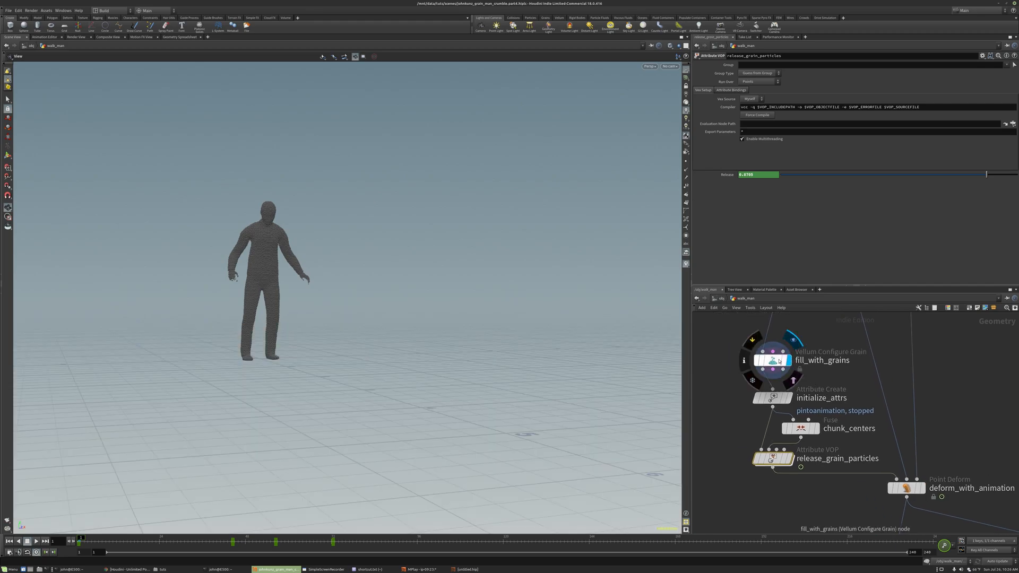
{"action": "left_click_drag", "start_coordinate": [779, 363], "coordinate": [780, 357]}
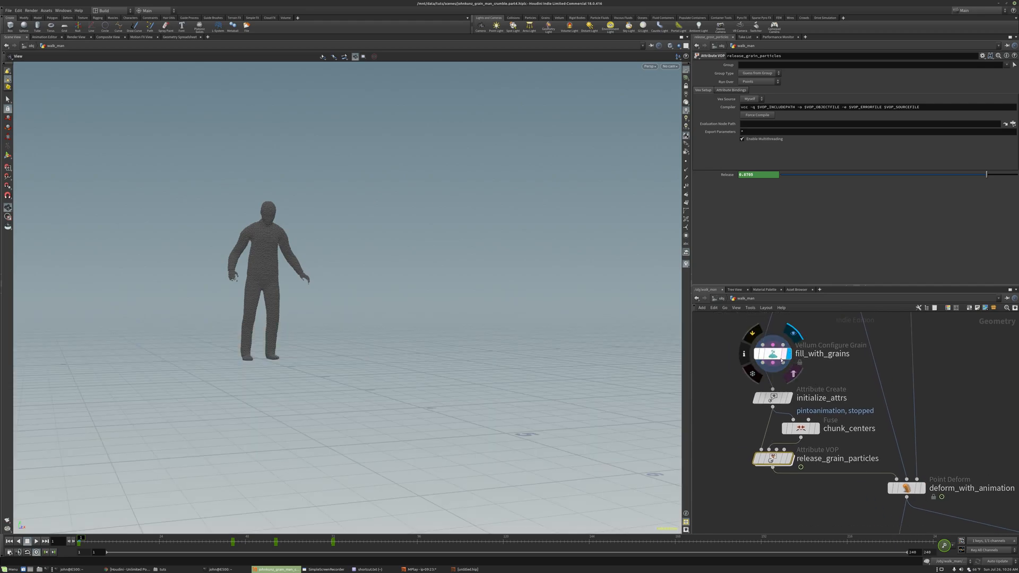
{"action": "scroll", "coordinate": [344, 214], "scroll_direction": "up", "scroll_amount": 3}
{"action": "scroll", "coordinate": [416, 193], "scroll_direction": "up", "scroll_amount": 3}
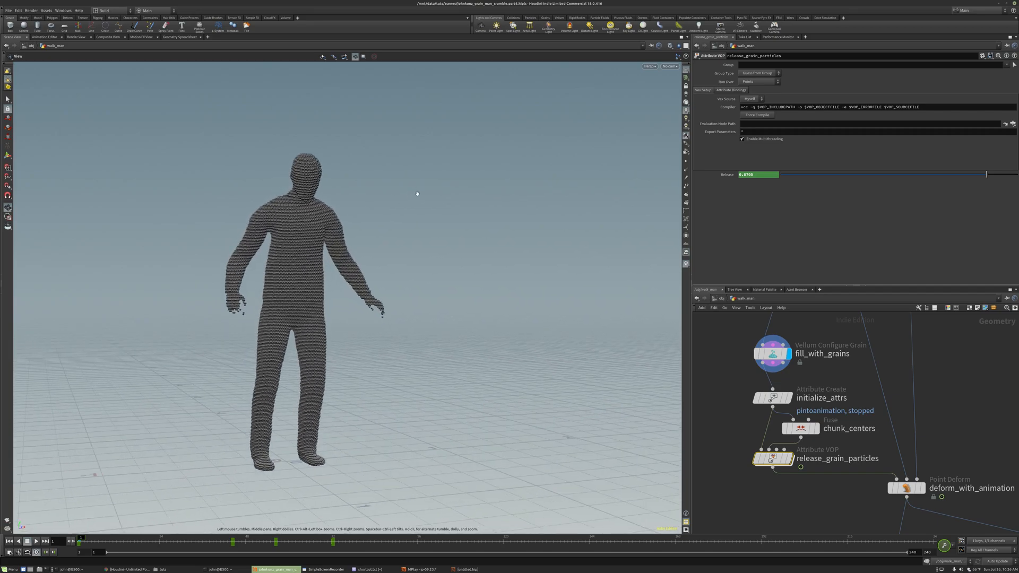
Set the grain size of fill_with_grains to 0.006 and check the node's point count
{"action": "left_click", "coordinate": [782, 346]}
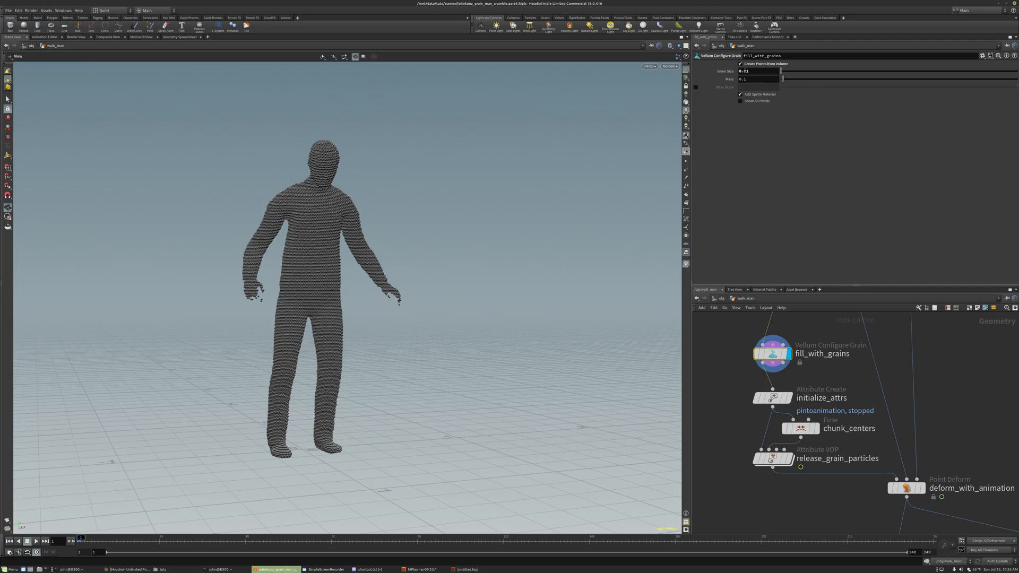
{"action": "left_click_drag", "start_coordinate": [423, 203], "coordinate": [404, 204]}
{"action": "left_click_drag", "start_coordinate": [366, 260], "coordinate": [330, 246]}
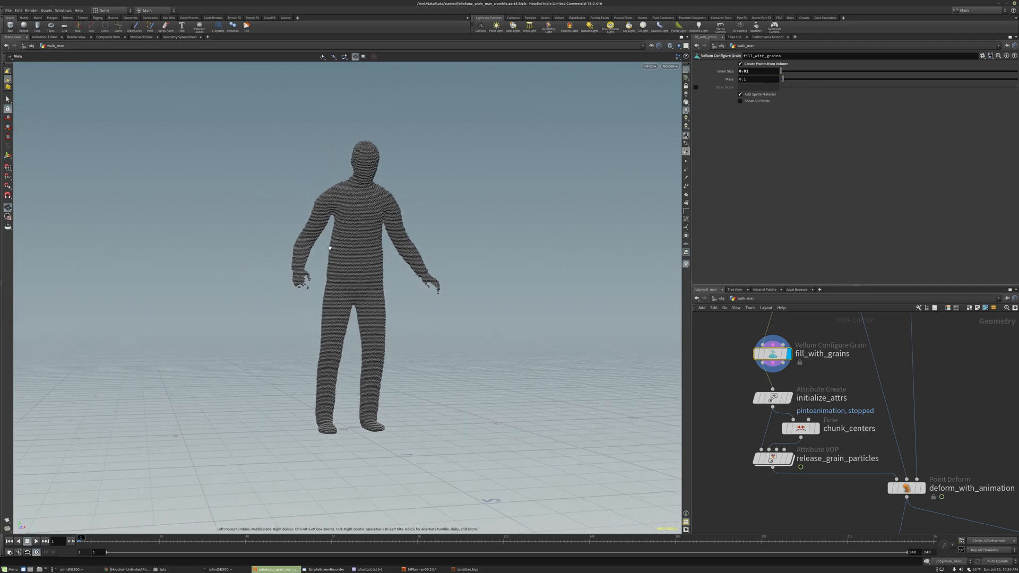
{"action": "middle_click", "coordinate": [773, 353]}
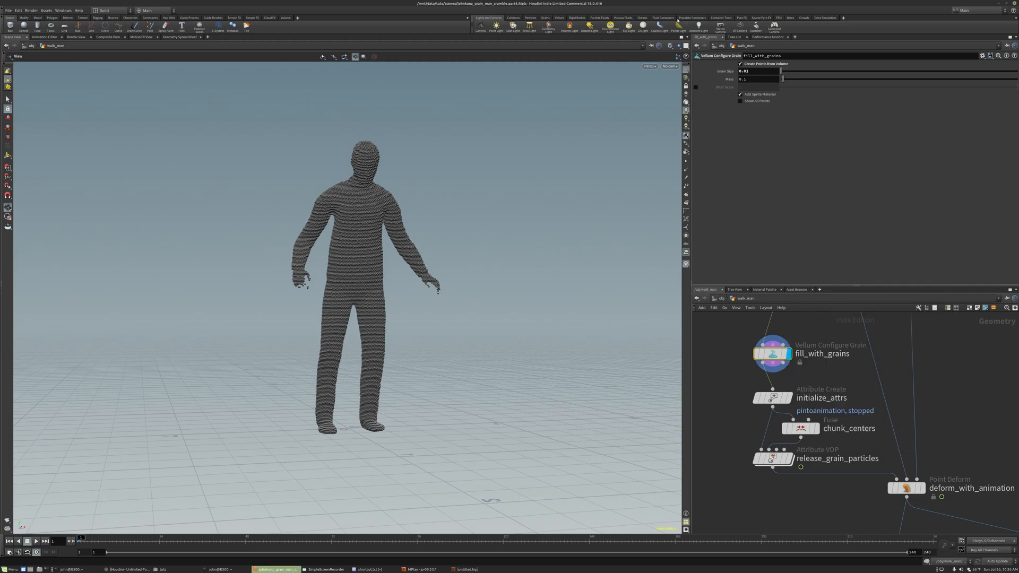
{"action": "left_click", "coordinate": [758, 70]}
{"action": "key", "text": "Return"}
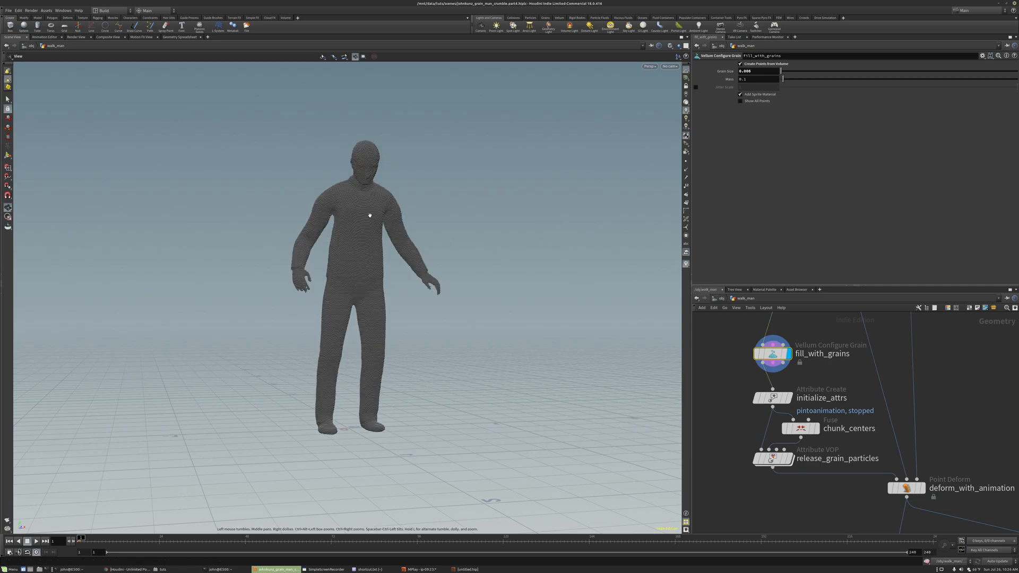
{"action": "left_click", "coordinate": [784, 346]}
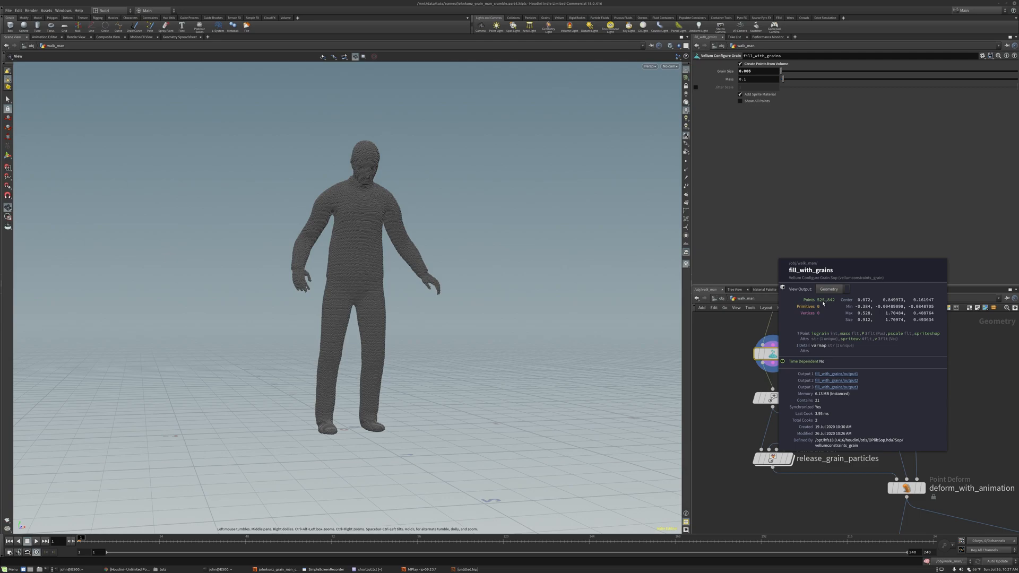
{"action": "left_click", "coordinate": [819, 321]}
Display vellum_grain_character_crumble and open the common settings of vellumsolver1 inside it
{"action": "middle_click_drag", "start_coordinate": [818, 392], "coordinate": [793, 348]}
{"action": "scroll", "coordinate": [791, 346], "scroll_direction": "down", "scroll_amount": 1}
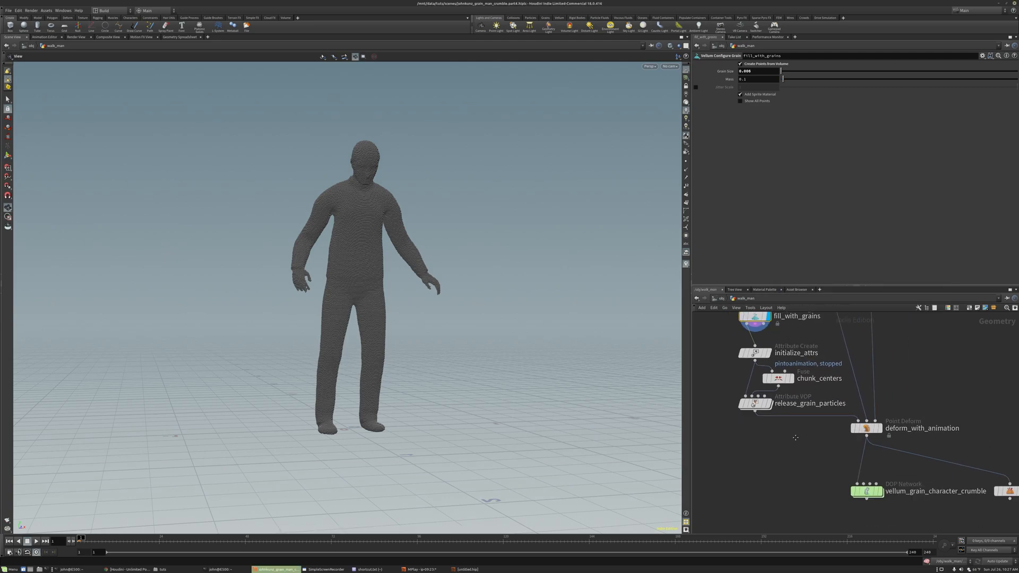
{"action": "middle_click_drag", "start_coordinate": [812, 452], "coordinate": [796, 436]}
{"action": "mouse_move", "coordinate": [853, 478]}
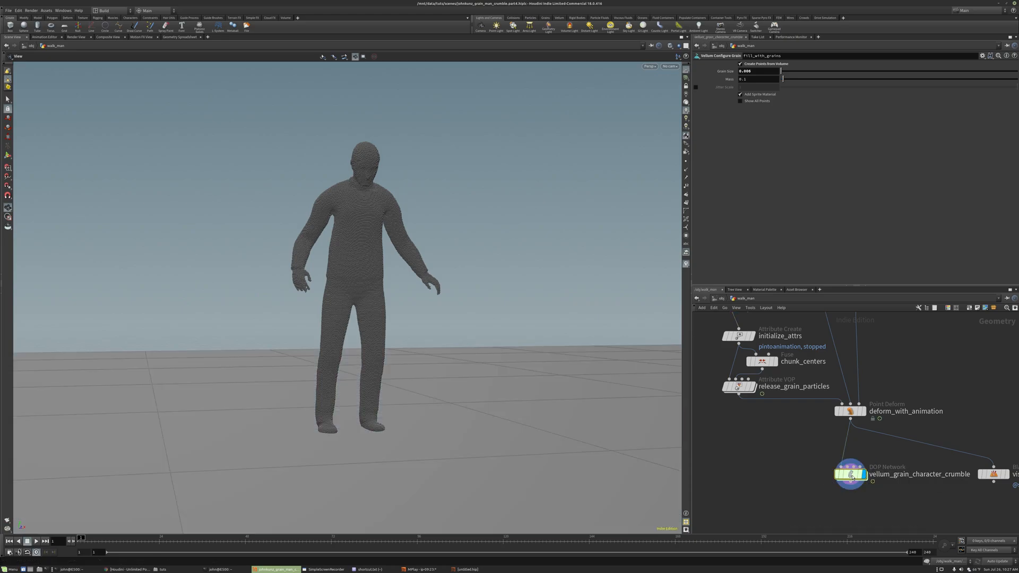
{"action": "double_click", "coordinate": [852, 475]}
{"action": "scroll", "coordinate": [828, 455], "scroll_direction": "up", "scroll_amount": 1}
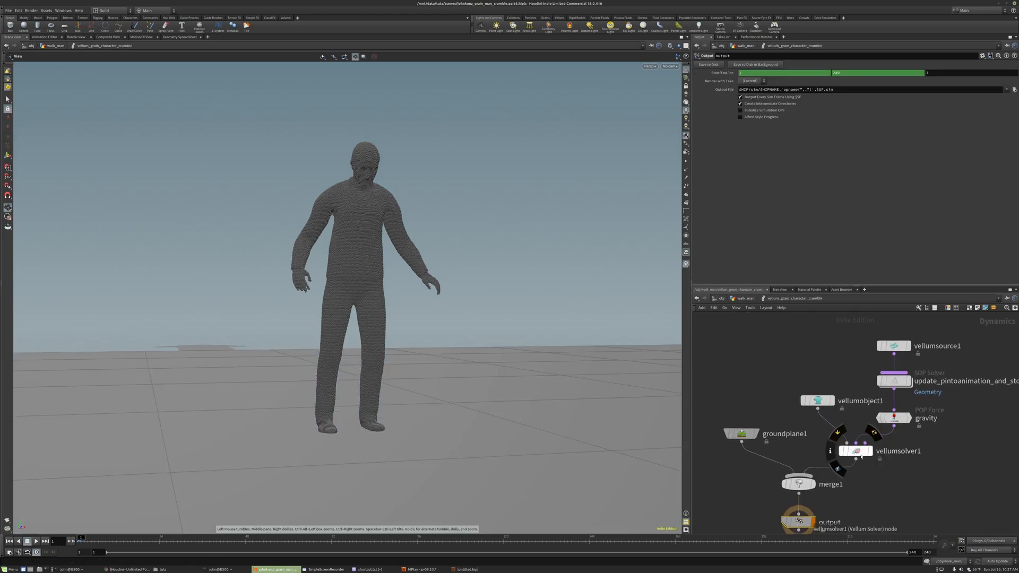
{"action": "left_click", "coordinate": [856, 451]}
{"action": "left_click", "coordinate": [704, 65]}
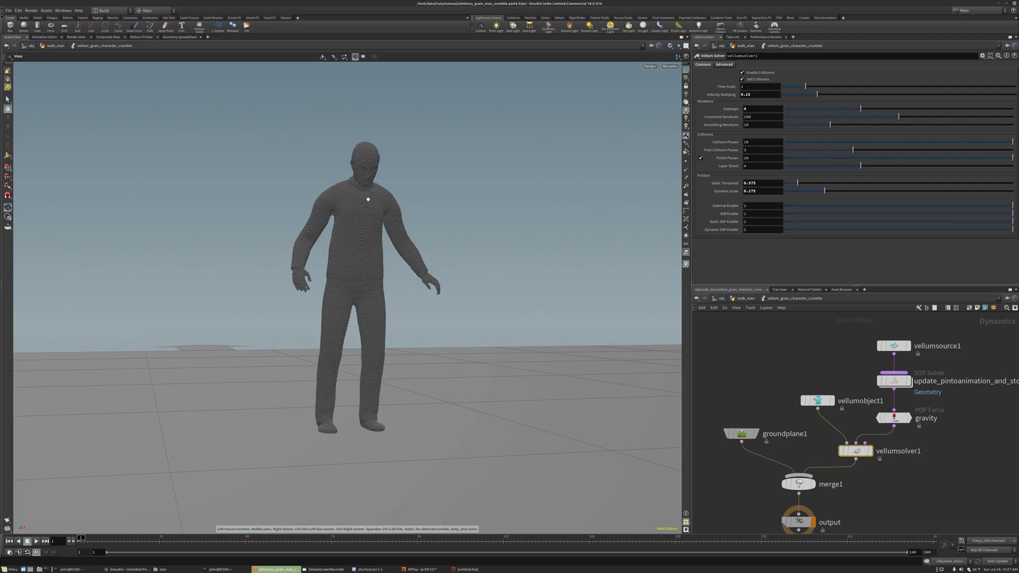
Set the substeps of vellumsolver1 to 8
{"action": "left_click_drag", "start_coordinate": [380, 257], "coordinate": [340, 240]}
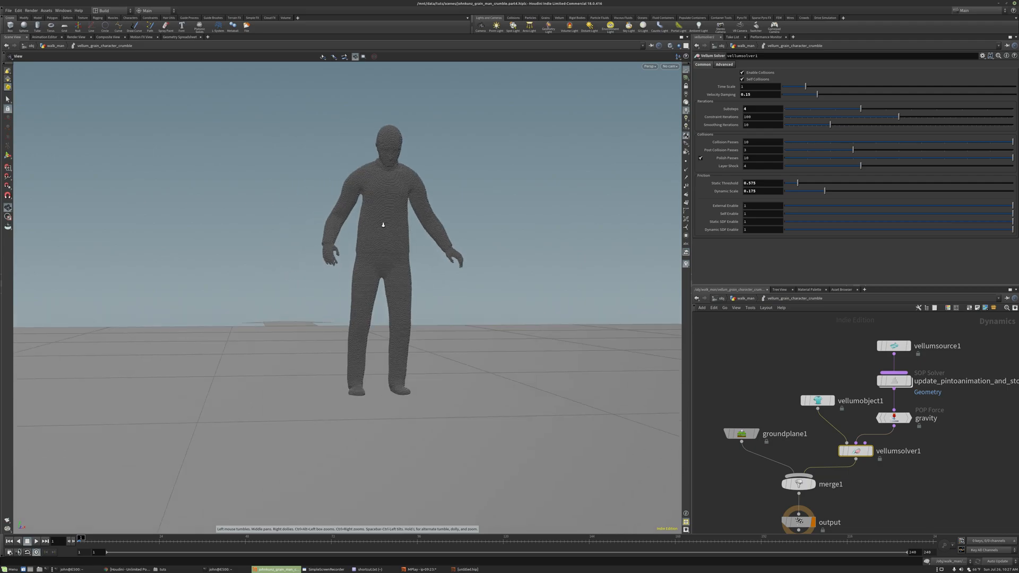
{"action": "scroll", "coordinate": [390, 220], "scroll_direction": "up", "scroll_amount": 3}
{"action": "left_click", "coordinate": [752, 109]}
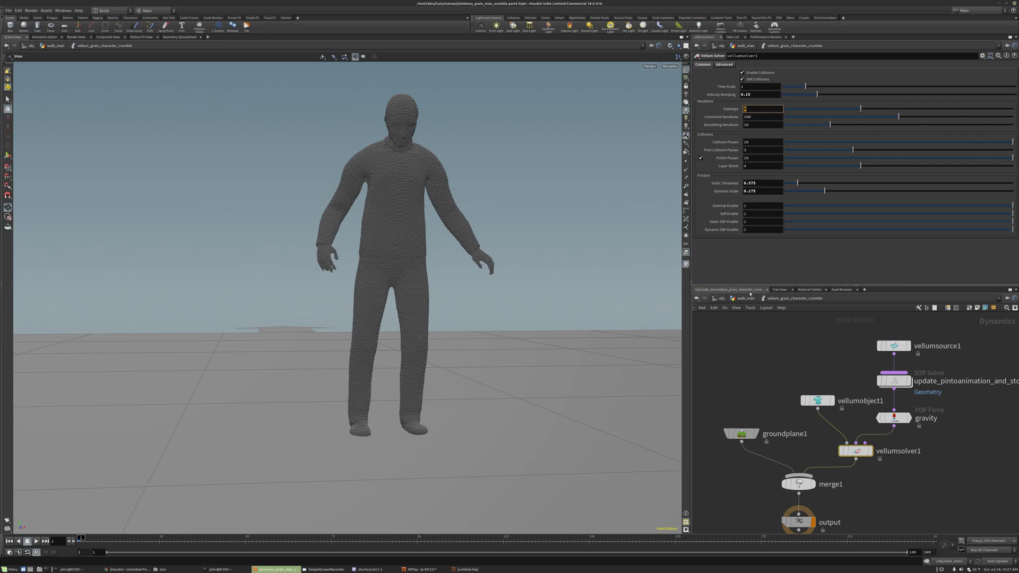
{"action": "type", "text": "8"}
{"action": "key", "text": "Return"}
Set the velocity damping of vellumsolver1 to 0.05
{"action": "left_click_drag", "start_coordinate": [401, 209], "coordinate": [440, 211]}
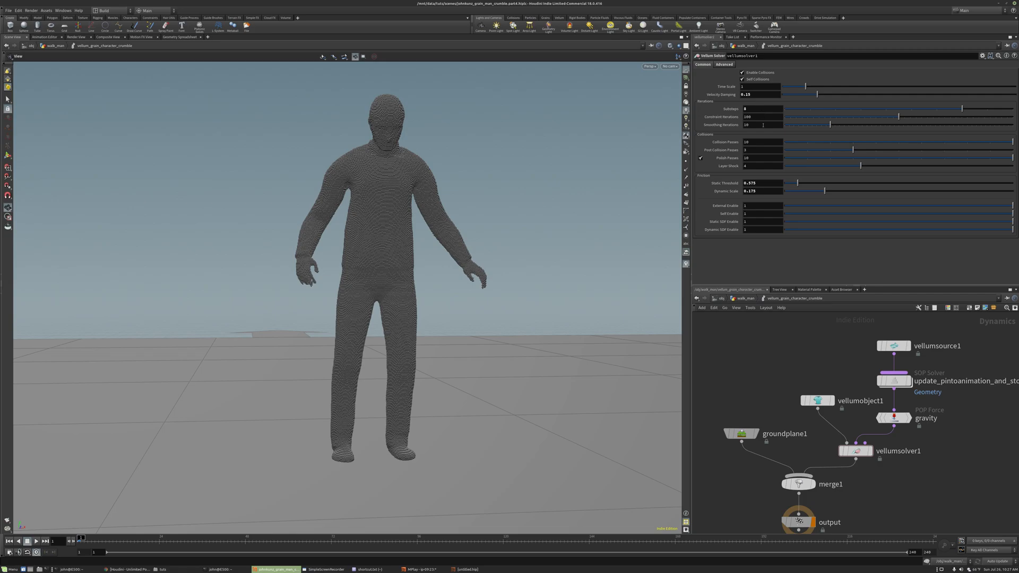
{"action": "left_click", "coordinate": [758, 95]}
{"action": "type", "text": "0"}
{"action": "key", "text": "Return"}
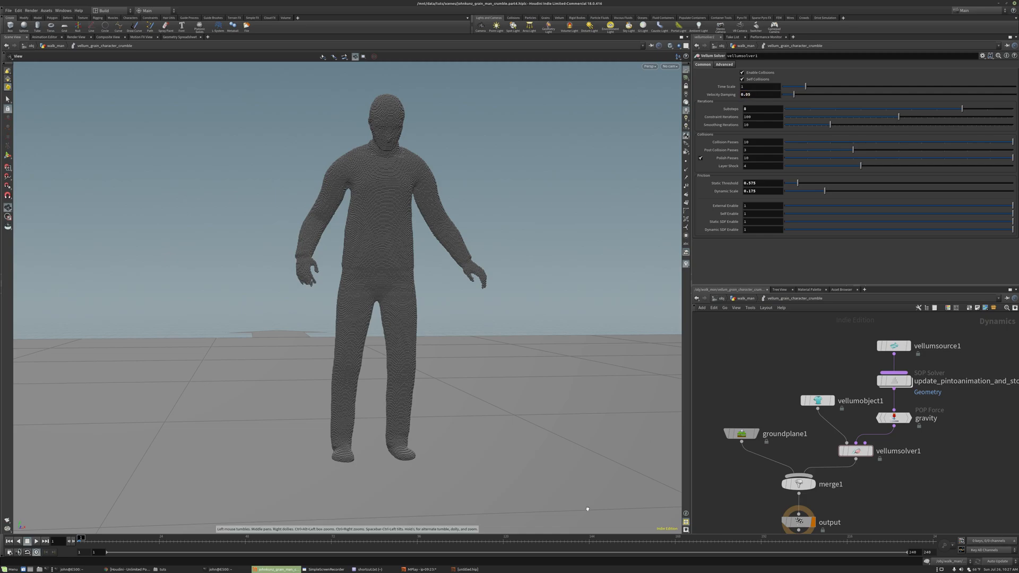
Switch to the MPlay flipbook, play it and step back and forth through the frames where the legs crumble
{"action": "left_click", "coordinate": [422, 569]}
{"action": "key", "text": "Up"}
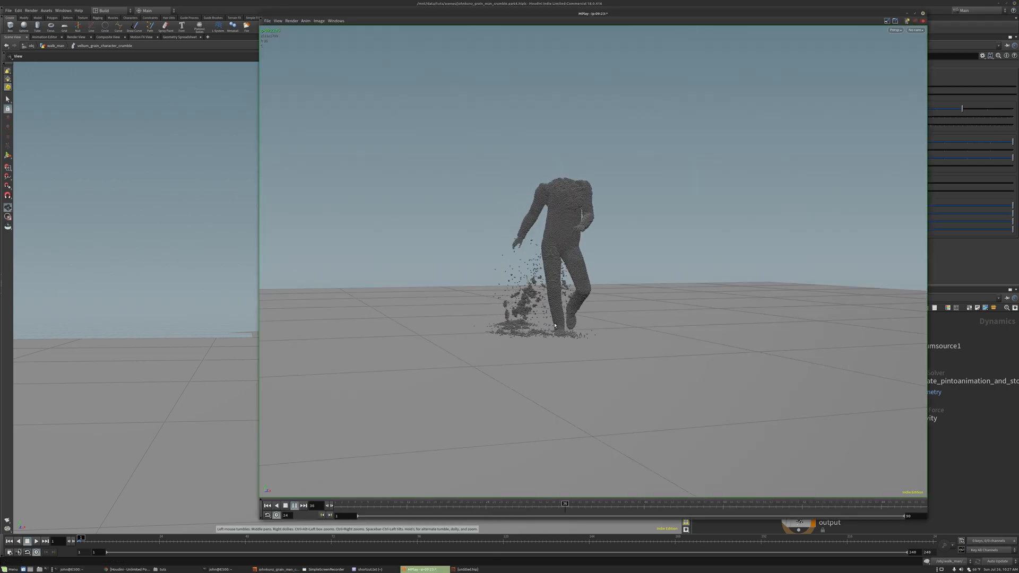
{"action": "key", "text": "Up"}
{"action": "key", "text": "Left"}
{"action": "key", "text": "Left"}
{"action": "key", "text": "Left"}
{"action": "key", "text": "Left"}
{"action": "key", "text": "Left"}
{"action": "key", "text": "Left"}
{"action": "key", "text": "Left"}
{"action": "key", "text": "Left"}
{"action": "key", "text": "Left"}
{"action": "key", "text": "Left"}
{"action": "key", "text": "Left"}
{"action": "key", "text": "Left"}
{"action": "key", "text": "Left"}
{"action": "key", "text": "Left"}
{"action": "key", "text": "Left"}
{"action": "key", "text": "Left"}
{"action": "key", "text": "Left"}
{"action": "key", "text": "Left"}
{"action": "key", "text": "Right"}
{"action": "key", "text": "Right"}
{"action": "key", "text": "Right"}
{"action": "key", "text": "Right"}
{"action": "key", "text": "Right"}
{"action": "key", "text": "Right"}
{"action": "key", "text": "Right"}
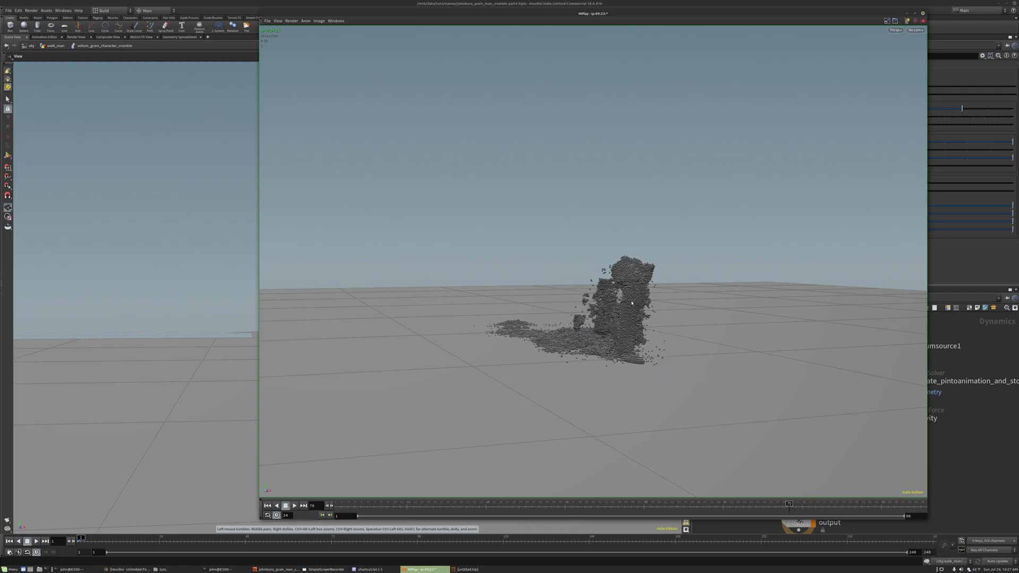
{"action": "key", "text": "Right"}
{"action": "key", "text": "Right"}
{"action": "key", "text": "Left"}
{"action": "key", "text": "Left"}
{"action": "key", "text": "Left"}
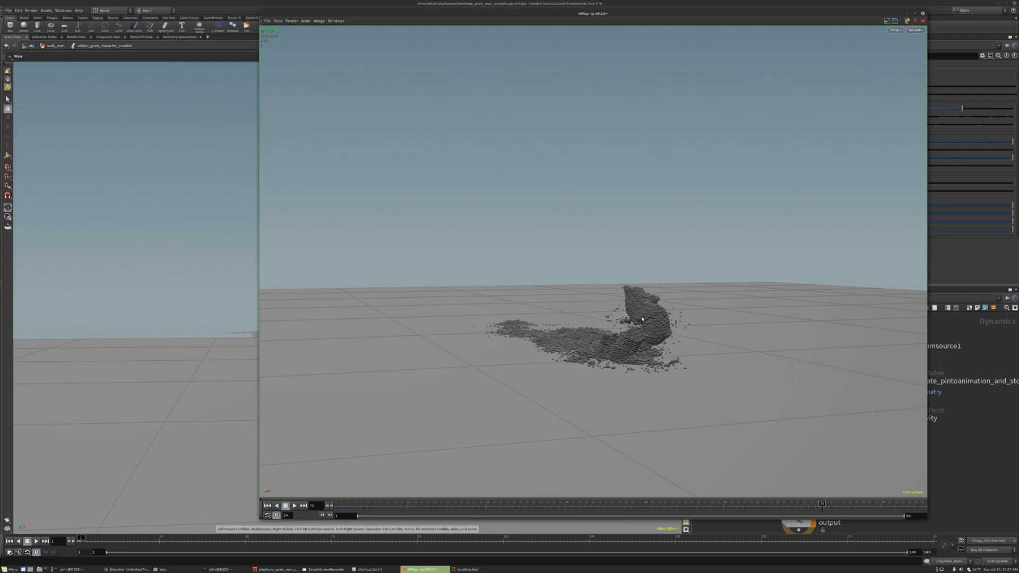
Play the flipbook forward and in reverse to review the final collapse into the grain pile
{"action": "key", "text": "Down"}
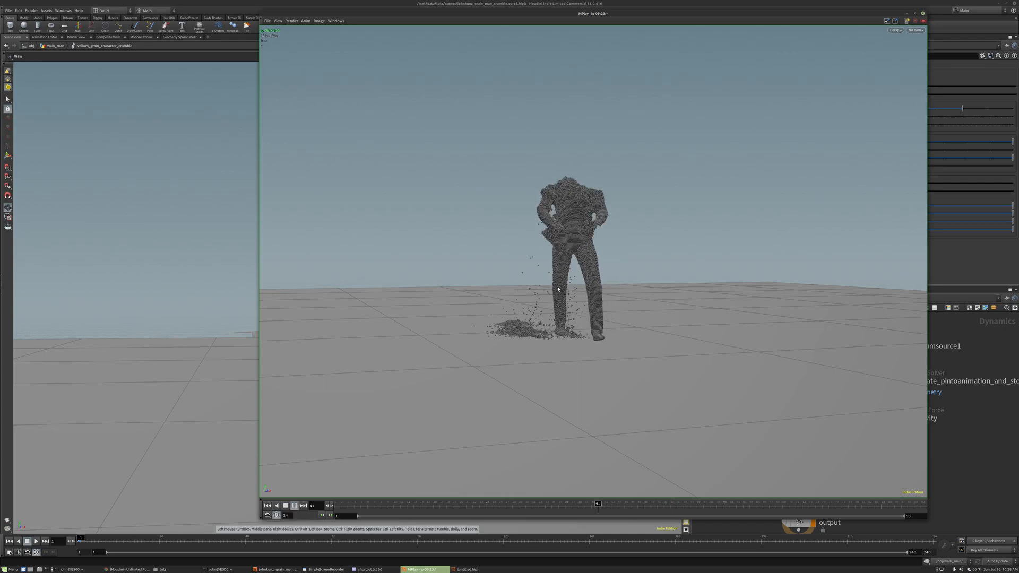
{"action": "key", "text": "Up"}
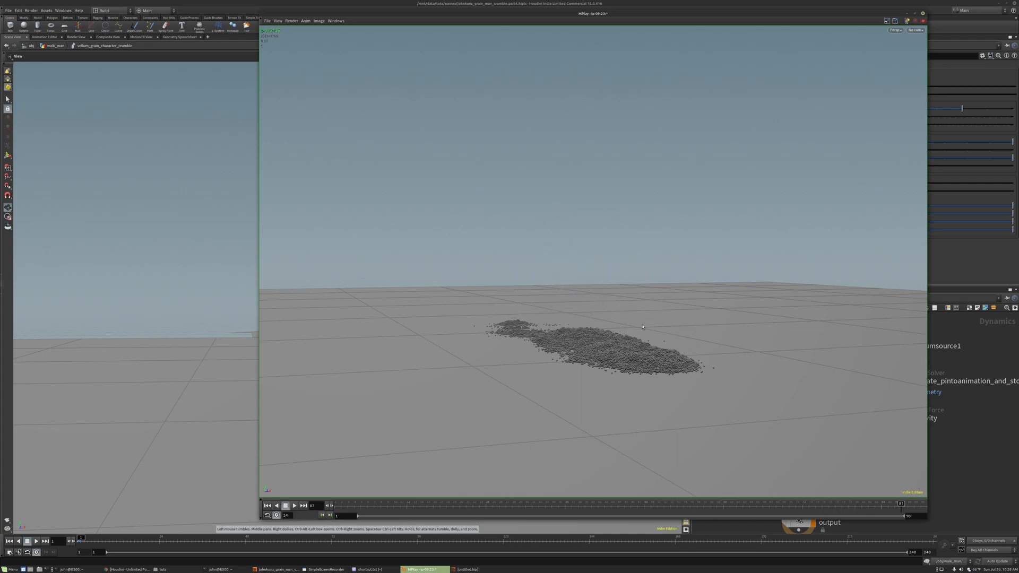
{"action": "key", "text": "Down"}
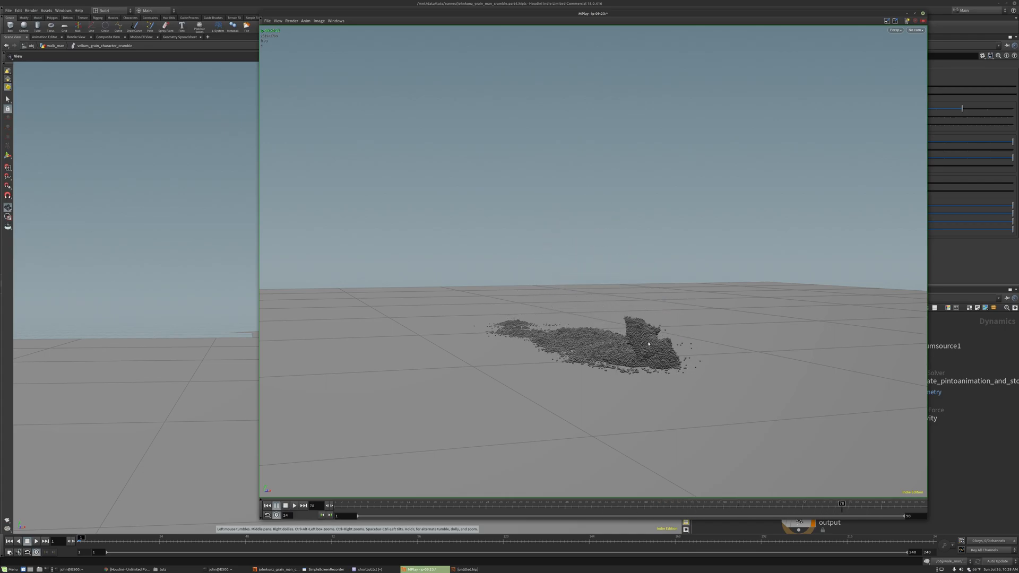
Finish playing the flipbook and set the grain collision attraction of vellumsolver1 to 15
{"action": "key", "text": "Up"}
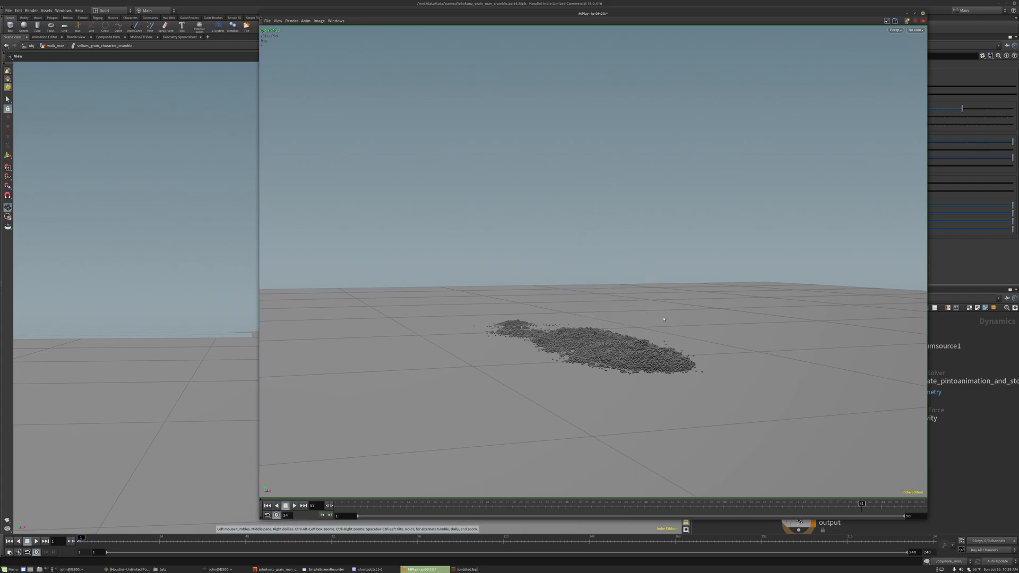
{"action": "left_click", "coordinate": [950, 413]}
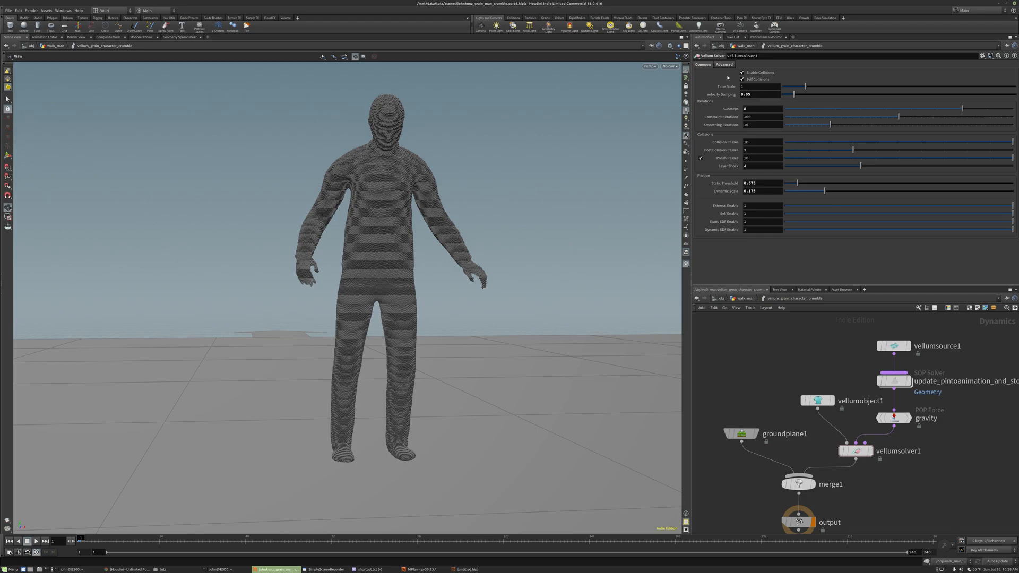
{"action": "left_click", "coordinate": [725, 66]}
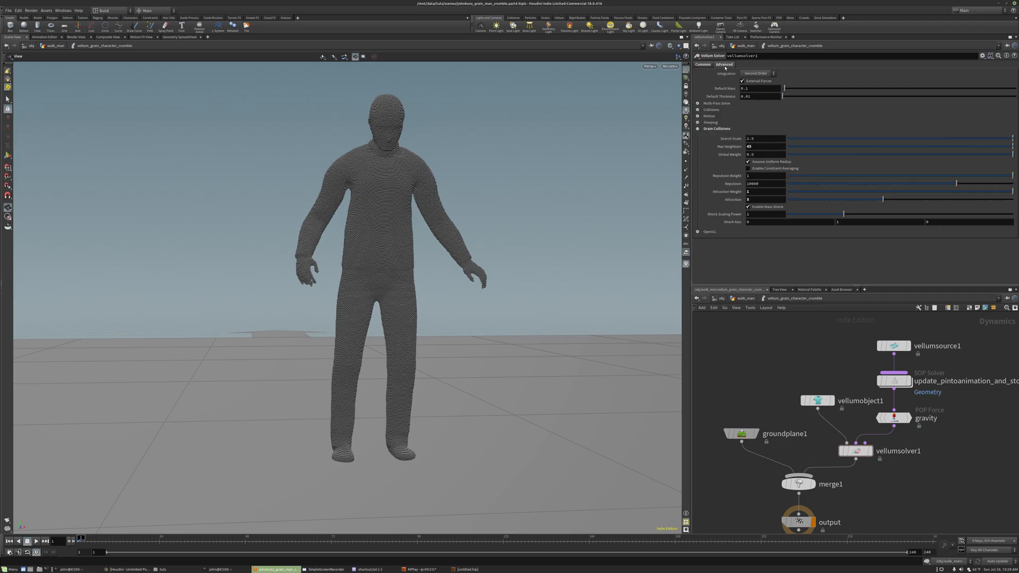
{"action": "left_click", "coordinate": [747, 199]}
{"action": "key", "text": "Return"}
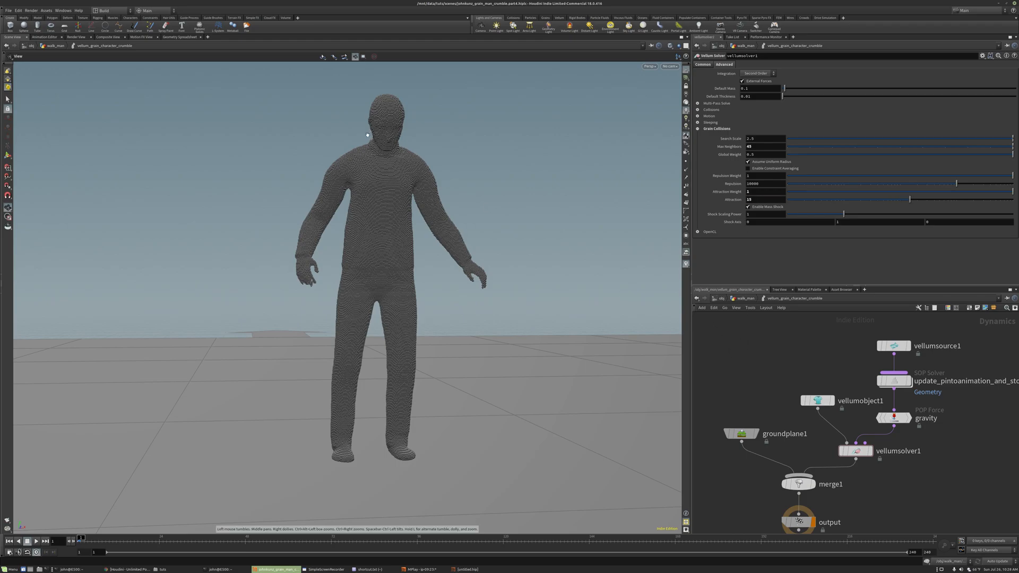
Switch to the MPlay flipbook and play it in reverse and forward to review how the grains clump while crumbling
{"action": "left_click", "coordinate": [441, 570]}
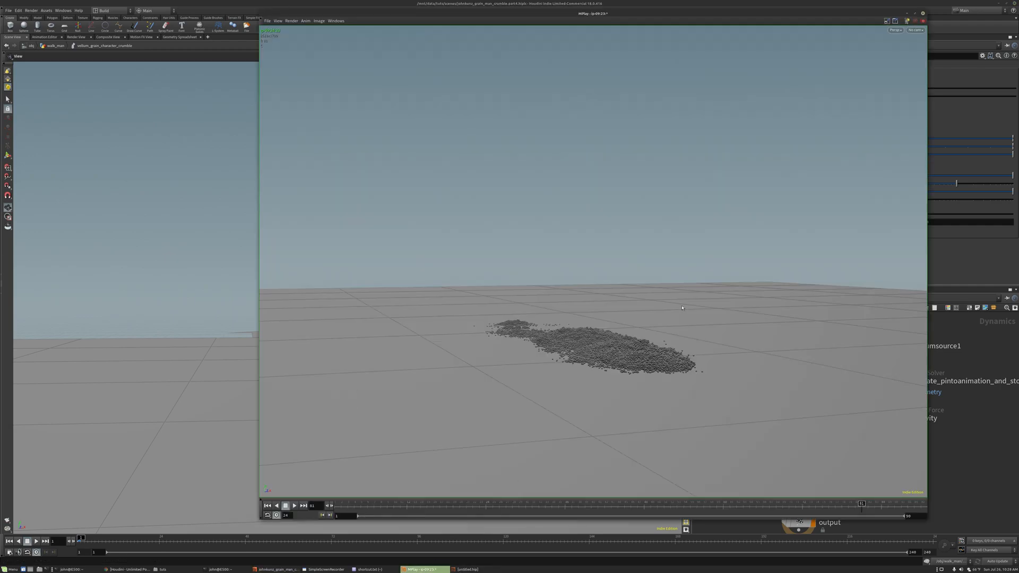
{"action": "key", "text": "Down"}
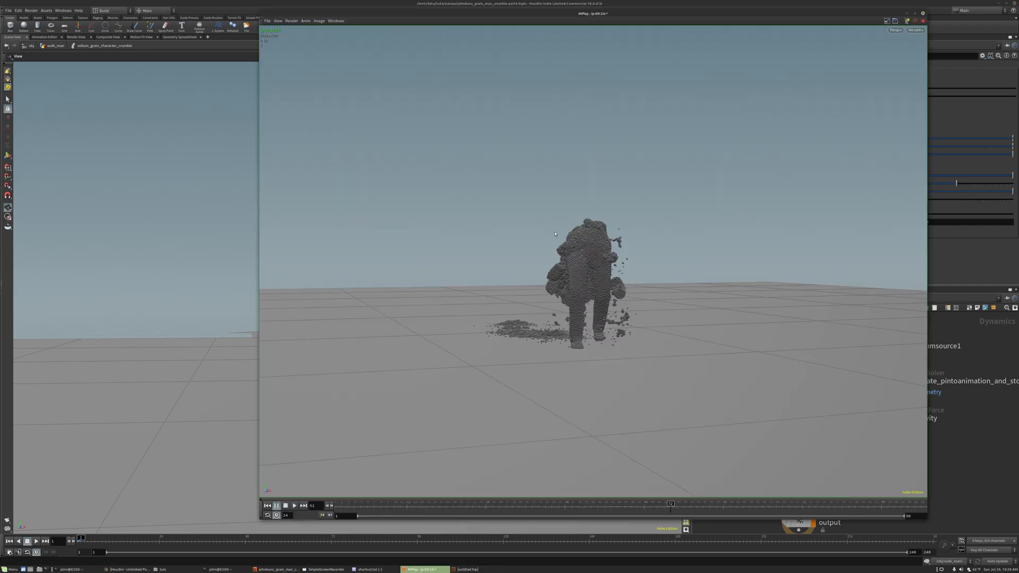
{"action": "key", "text": "Up"}
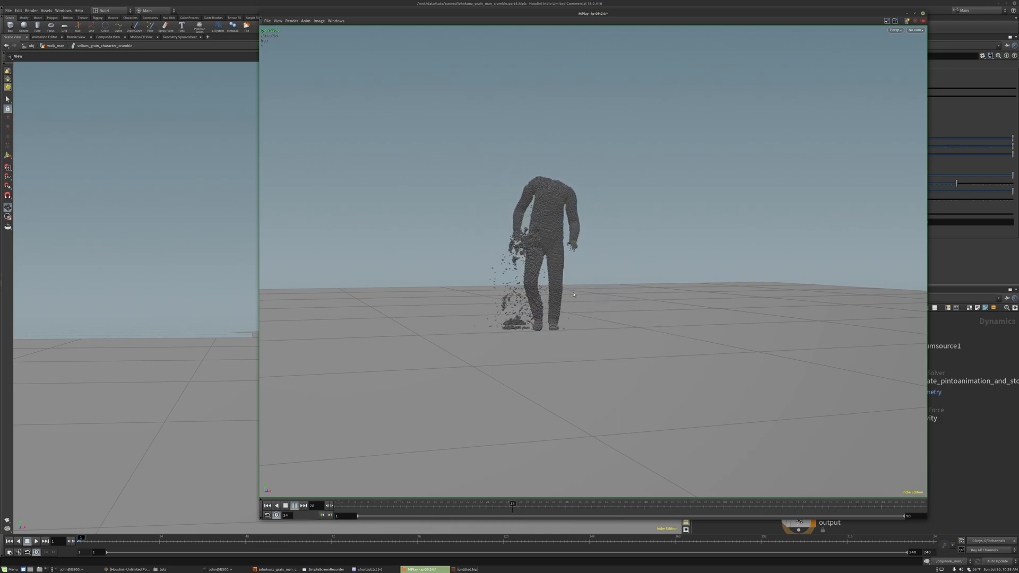
{"action": "key", "text": "space"}
{"action": "left_click", "coordinate": [941, 432]}
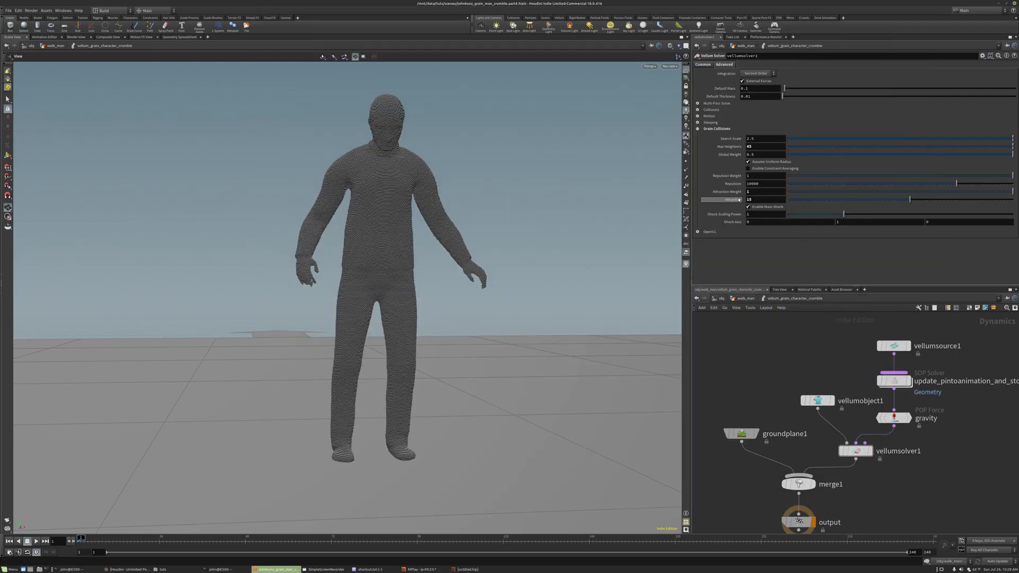
Go up to the walk_man network and examine the character and ground plane output by vellum_grain_character_crumble
{"action": "middle_click_drag", "start_coordinate": [787, 370], "coordinate": [767, 357]}
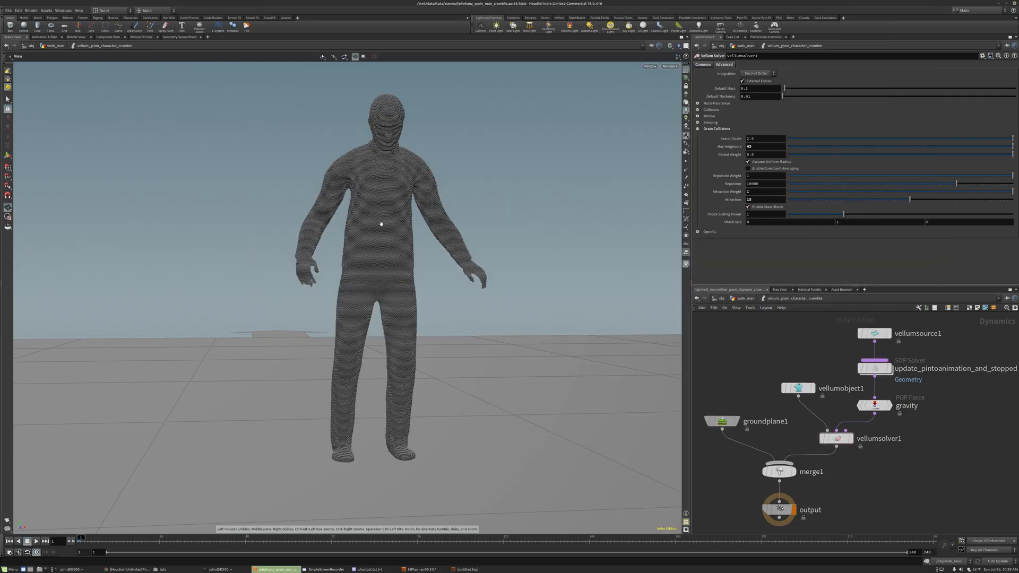
{"action": "left_click", "coordinate": [749, 300]}
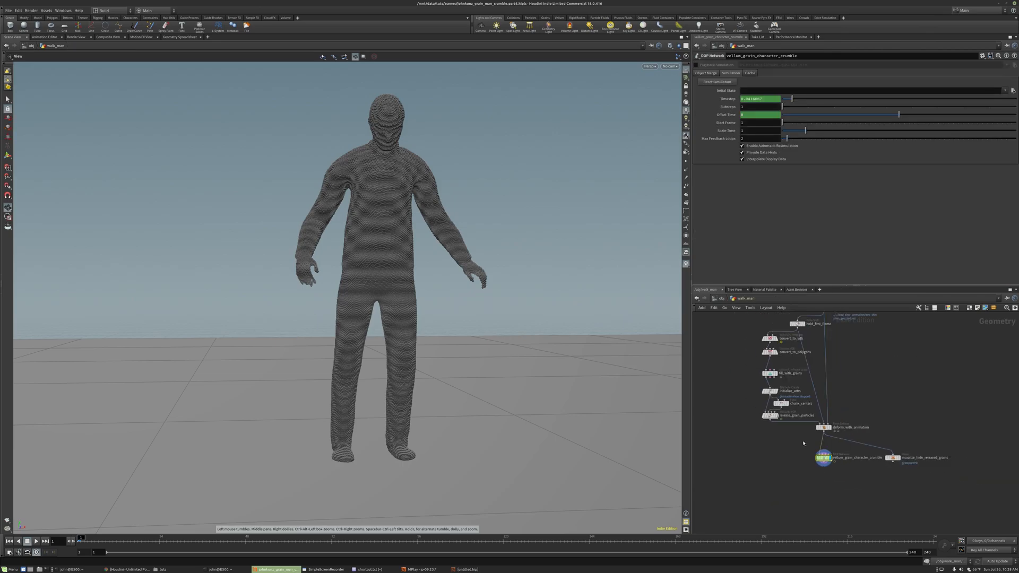
{"action": "middle_click_drag", "start_coordinate": [795, 444], "coordinate": [791, 459]}
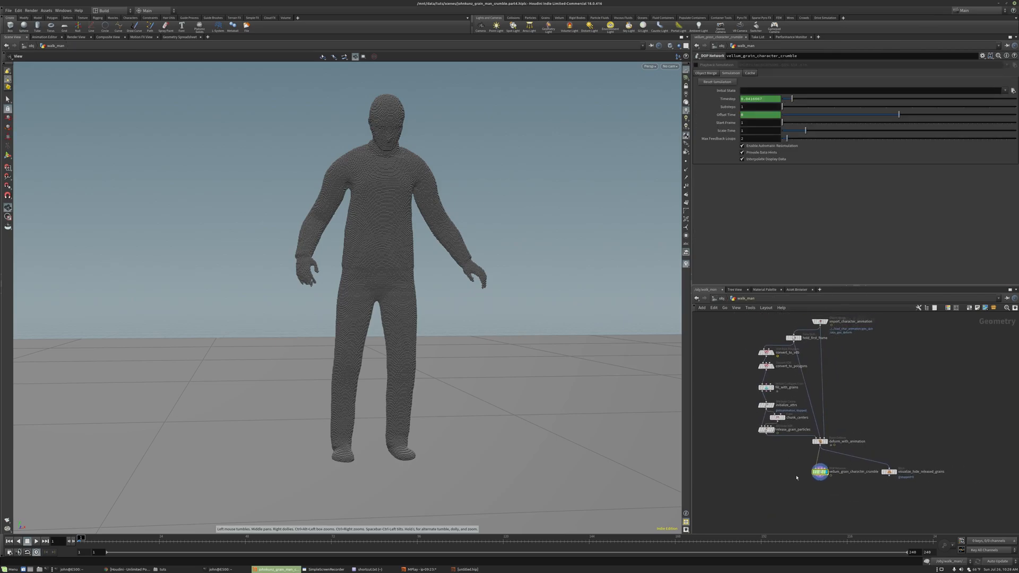
{"action": "scroll", "coordinate": [795, 476], "scroll_direction": "up", "scroll_amount": 5}
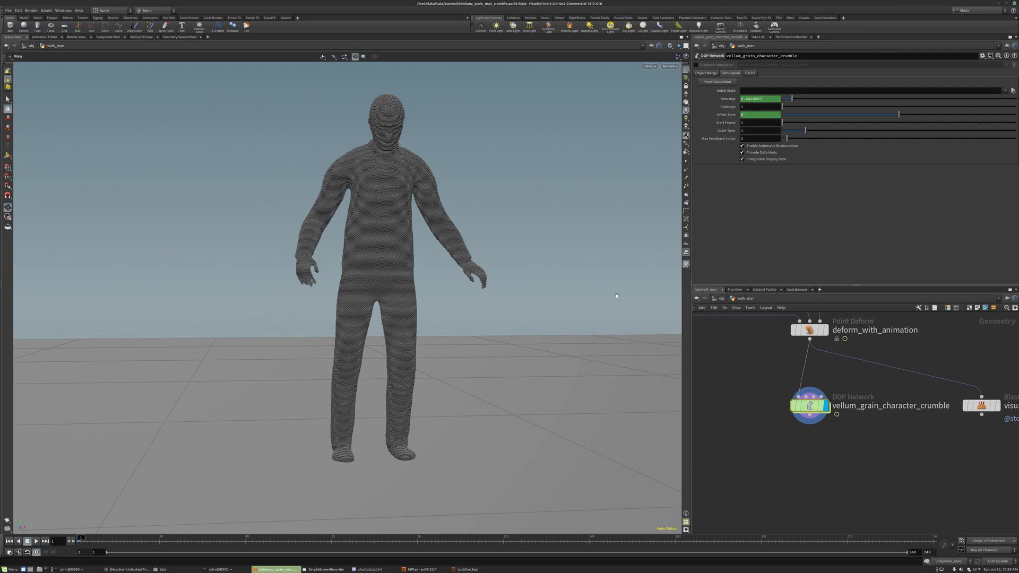
{"action": "key", "text": "h"}
{"action": "left_click_drag", "start_coordinate": [374, 298], "coordinate": [537, 311], "text": "alt"}
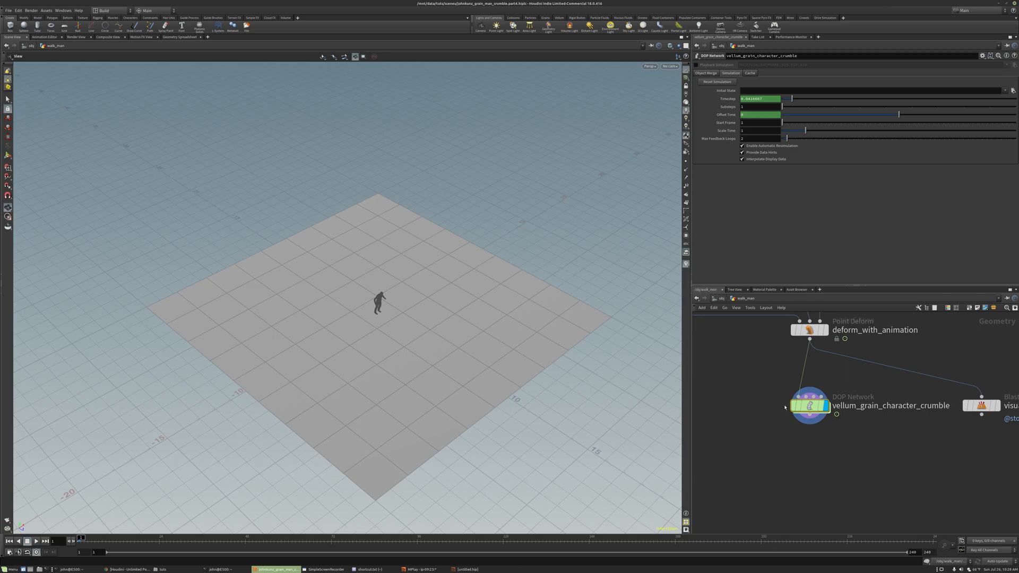
{"action": "left_click_drag", "start_coordinate": [518, 290], "coordinate": [391, 228], "text": "alt"}
{"action": "right_click_drag", "start_coordinate": [392, 227], "coordinate": [465, 253], "text": "alt"}
{"action": "left_click_drag", "start_coordinate": [465, 254], "coordinate": [416, 238], "text": "alt"}
{"action": "scroll", "coordinate": [813, 409], "scroll_direction": "down", "scroll_amount": 2}
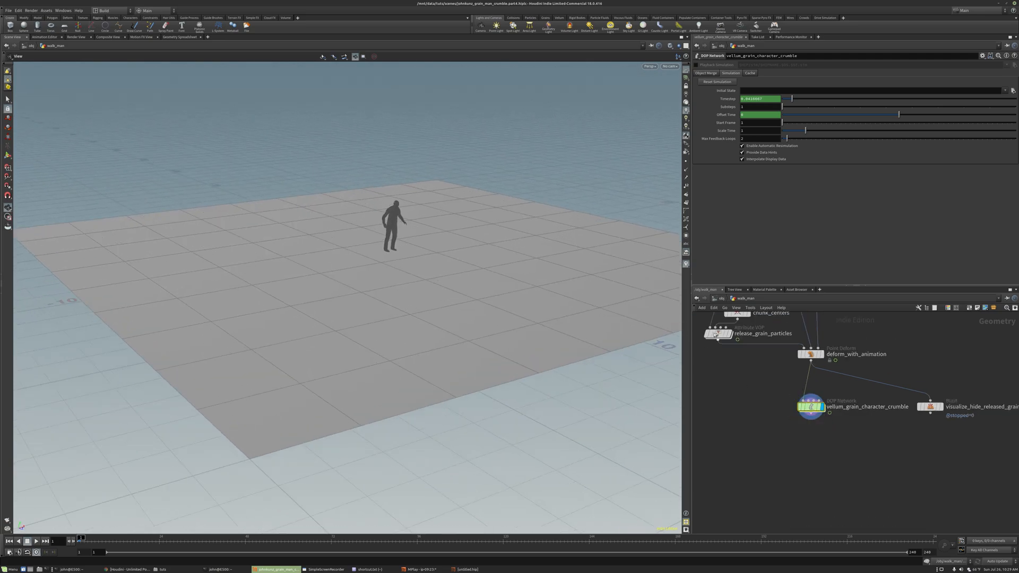
{"action": "right_click_drag", "start_coordinate": [460, 251], "coordinate": [416, 168]}
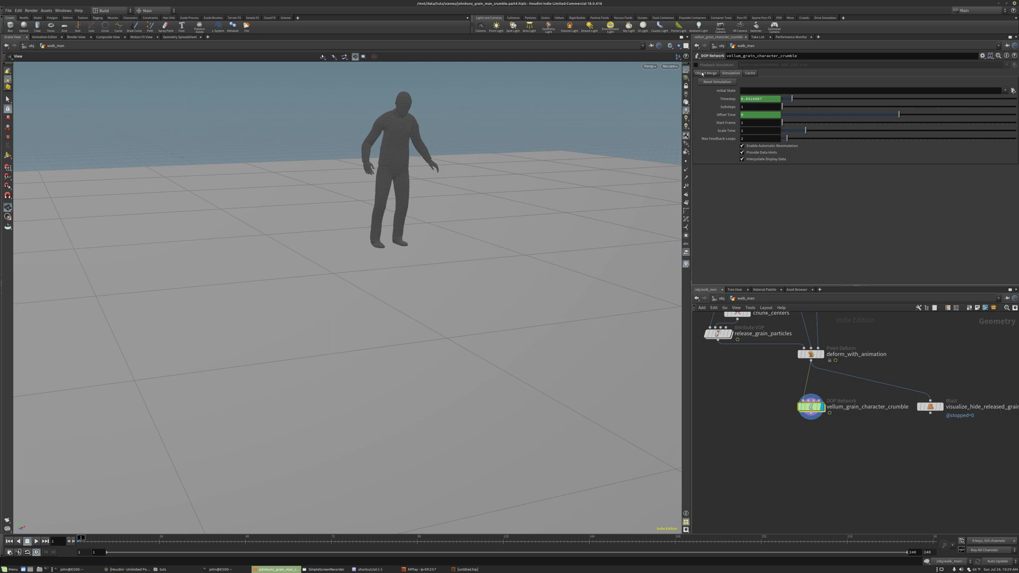
Check the object merge settings of vellum_grain_character_crumble and look up its simulation object names in its spreadsheet
{"action": "left_click", "coordinate": [704, 73]}
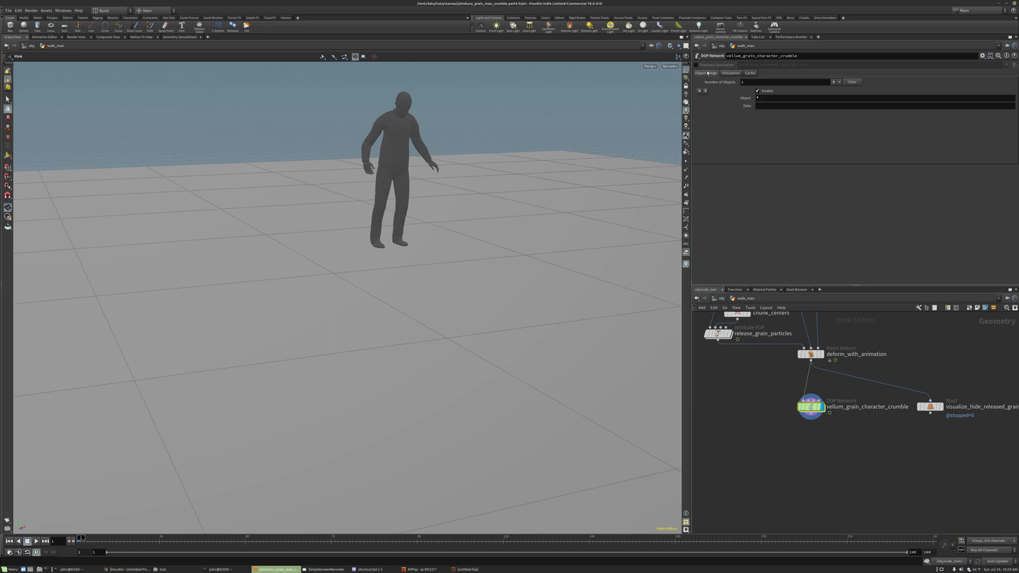
{"action": "left_click", "coordinate": [758, 97]}
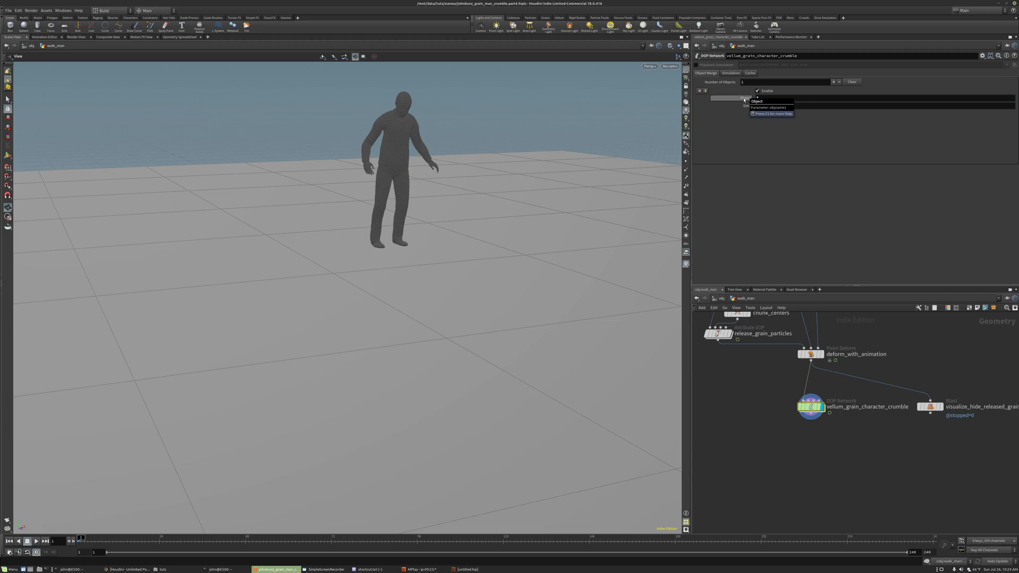
{"action": "right_click", "coordinate": [811, 411]}
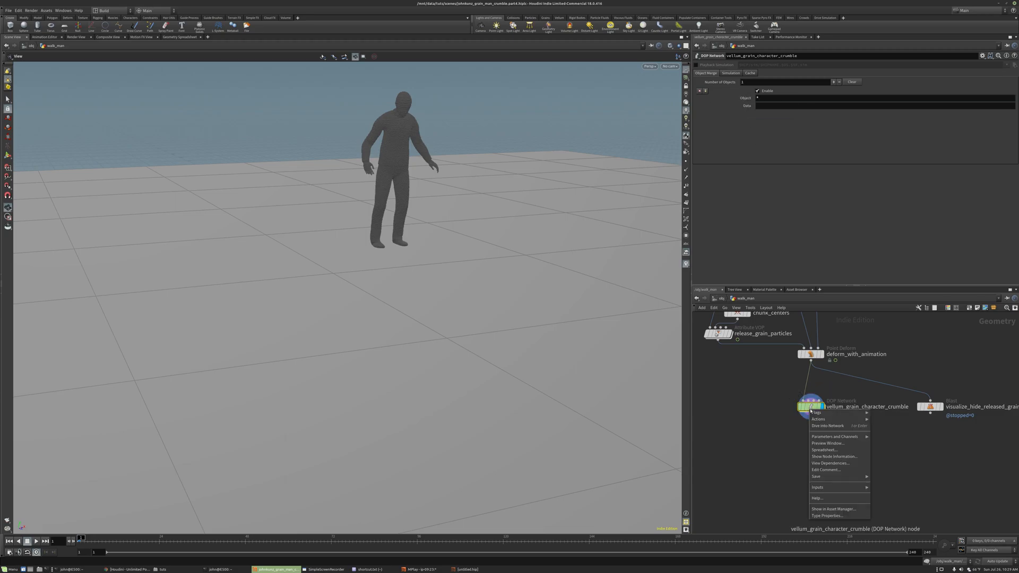
{"action": "left_click", "coordinate": [824, 449]}
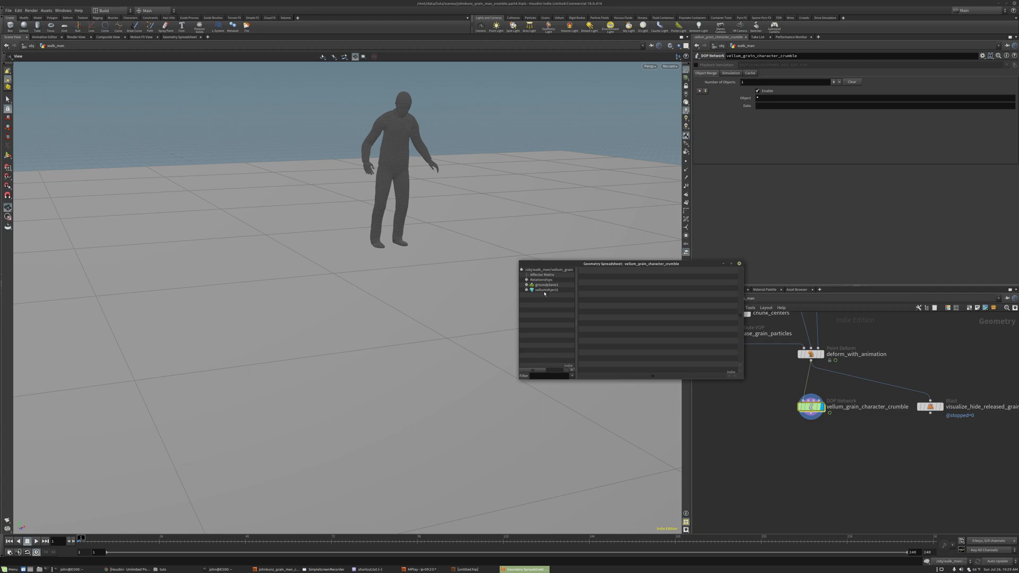
{"action": "left_click", "coordinate": [739, 264]}
Restrict the objects merged by vellum_grain_character_crumble to vellum*
{"action": "left_click", "coordinate": [766, 99]}
{"action": "type", "text": "vellum*"}
{"action": "key", "text": "Return"}
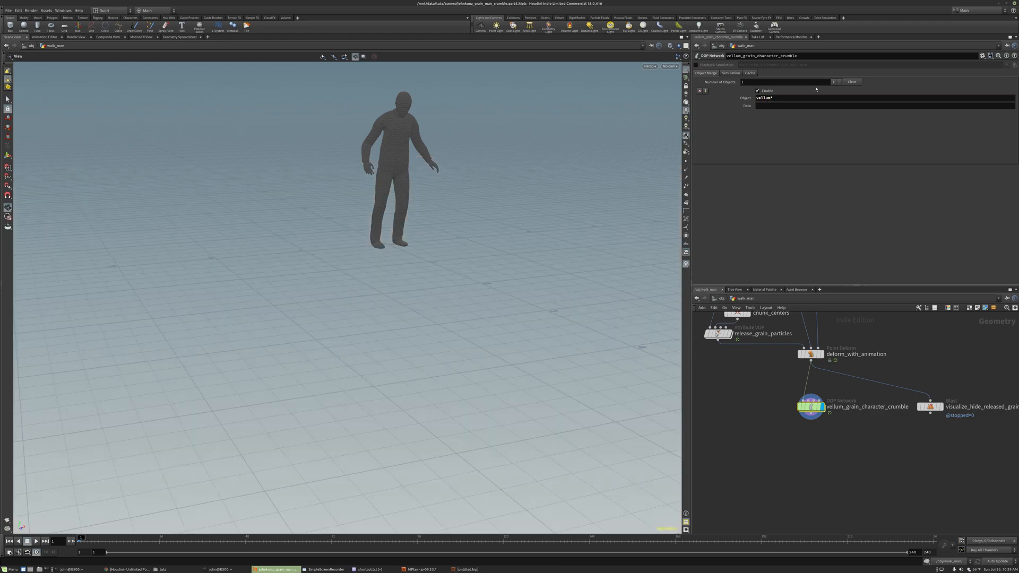
{"action": "left_click", "coordinate": [773, 98]}
Add an Attribute Delete node after vellum_grain_character_crumble and display its output
{"action": "left_click", "coordinate": [769, 416]}
{"action": "middle_click_drag", "start_coordinate": [762, 461], "coordinate": [753, 402]}
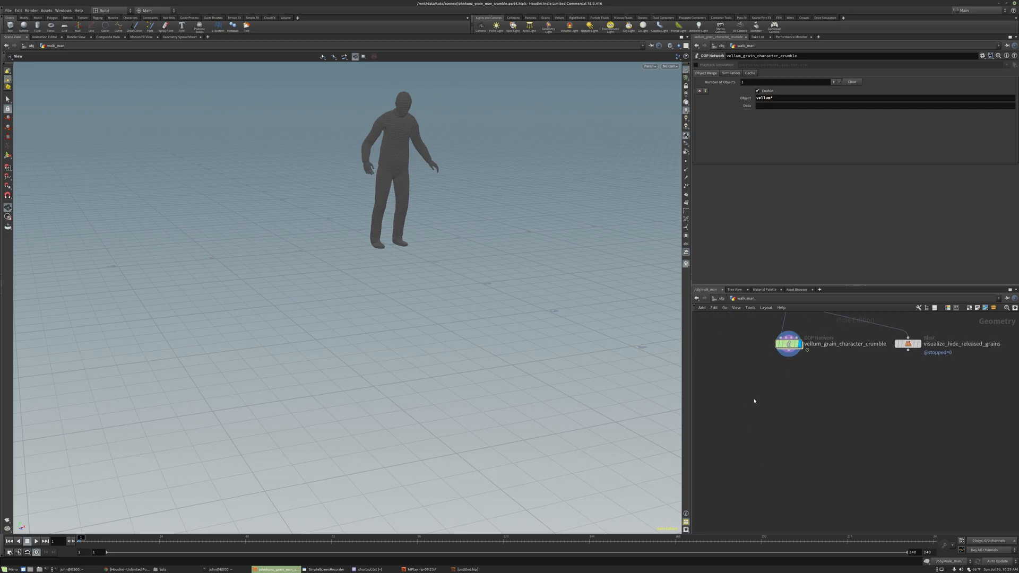
{"action": "scroll", "coordinate": [769, 391], "scroll_direction": "up", "scroll_amount": 1}
{"action": "key", "text": "Tab"}
{"action": "type", "text": "del"}
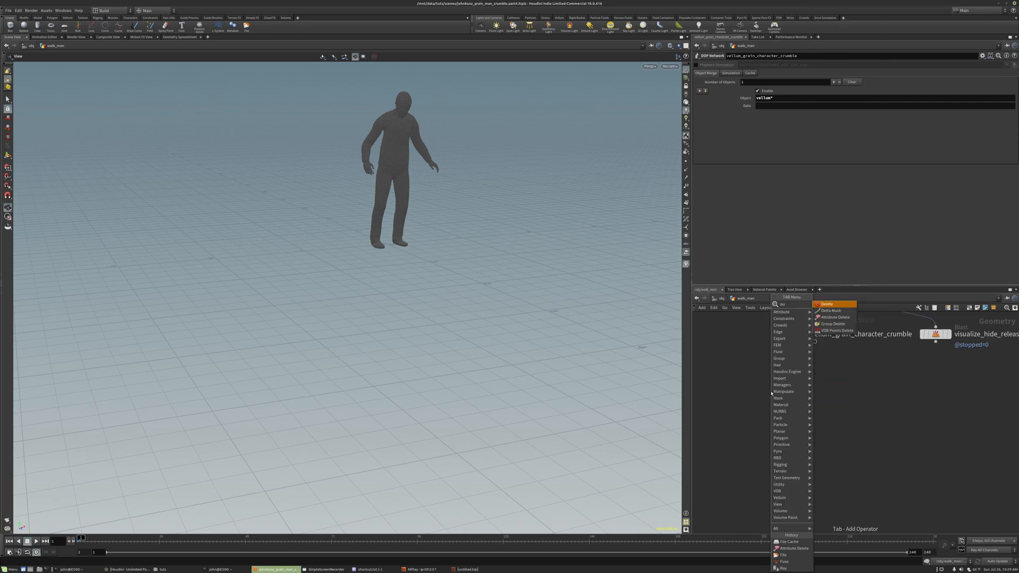
{"action": "left_click", "coordinate": [842, 316]}
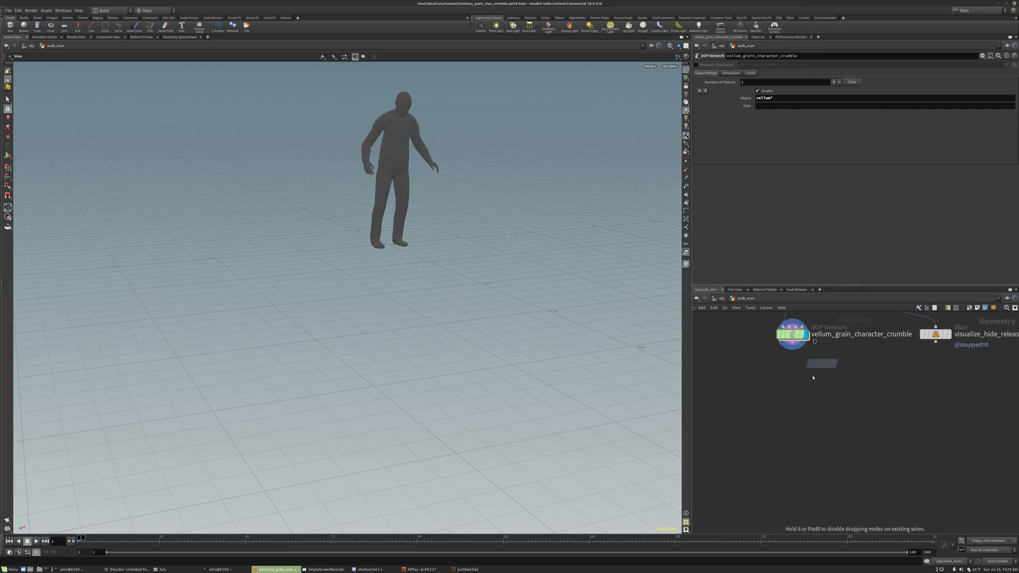
{"action": "left_click", "coordinate": [807, 382]}
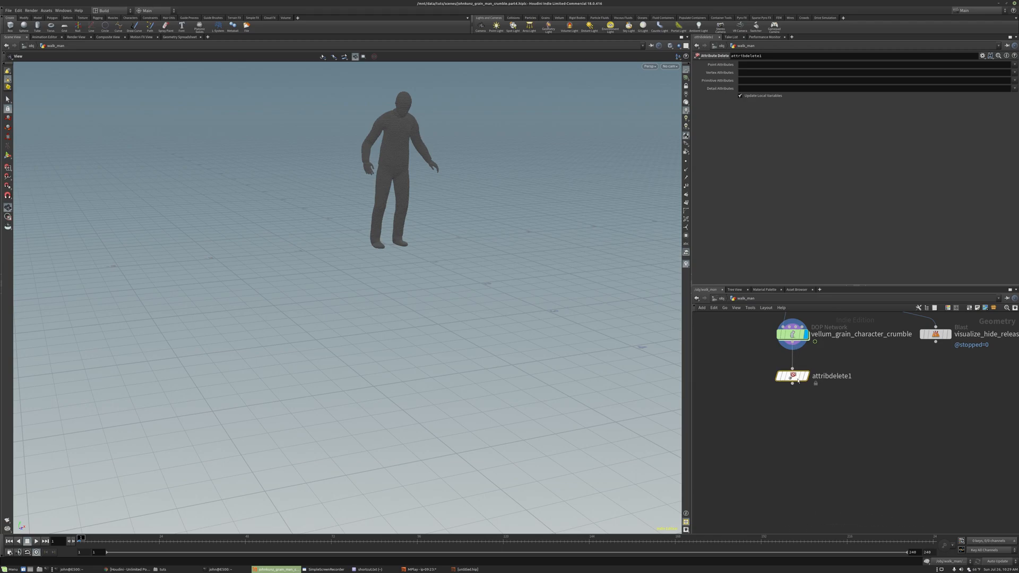
{"action": "scroll", "coordinate": [808, 383], "scroll_direction": "up", "scroll_amount": 3}
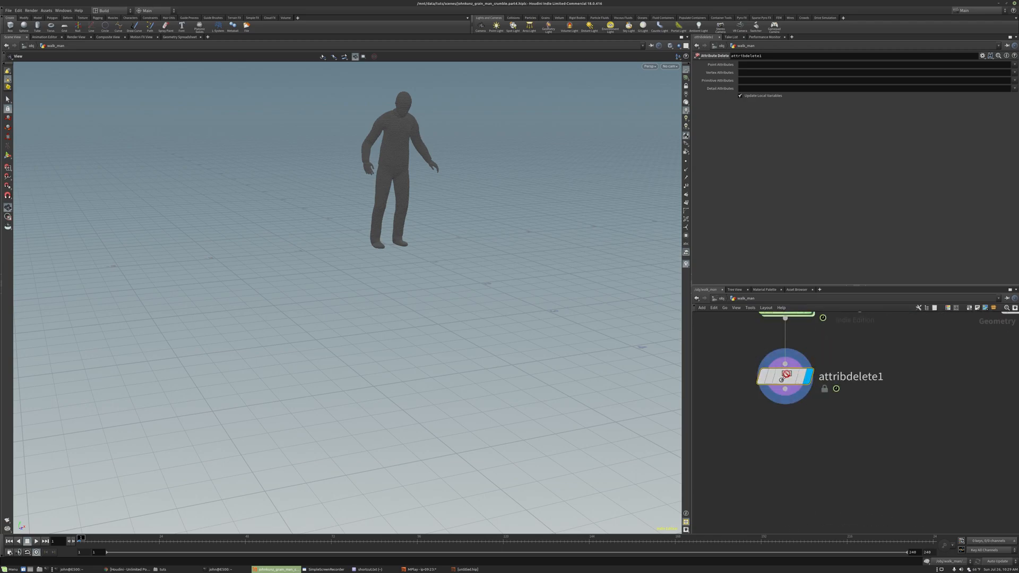
Review the point attributes reaching attribdelete1 in its attribute list and node information
{"action": "left_click", "coordinate": [1014, 64]}
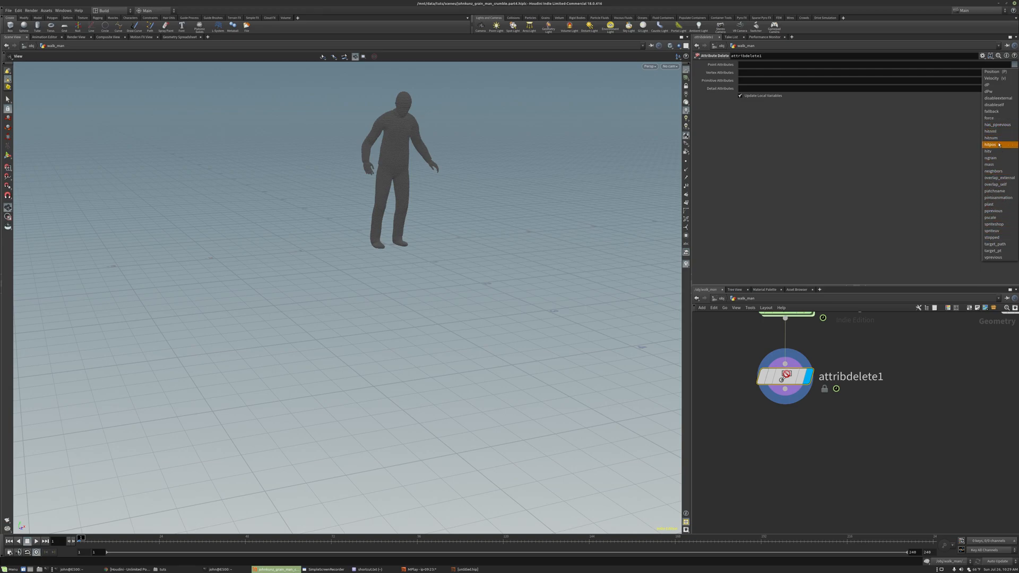
{"action": "middle_click", "coordinate": [785, 377]}
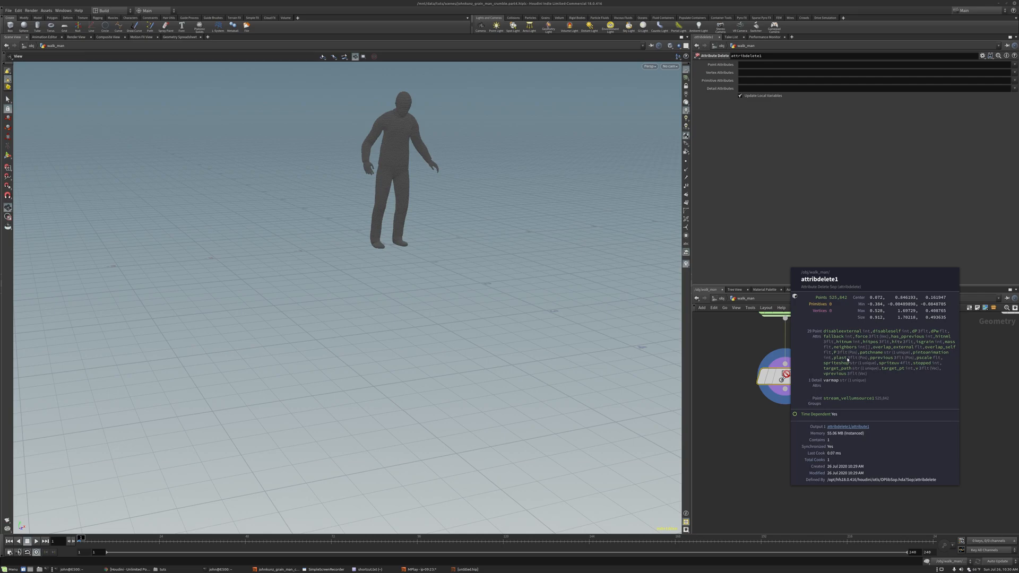
{"action": "mouse_move", "coordinate": [780, 379]}
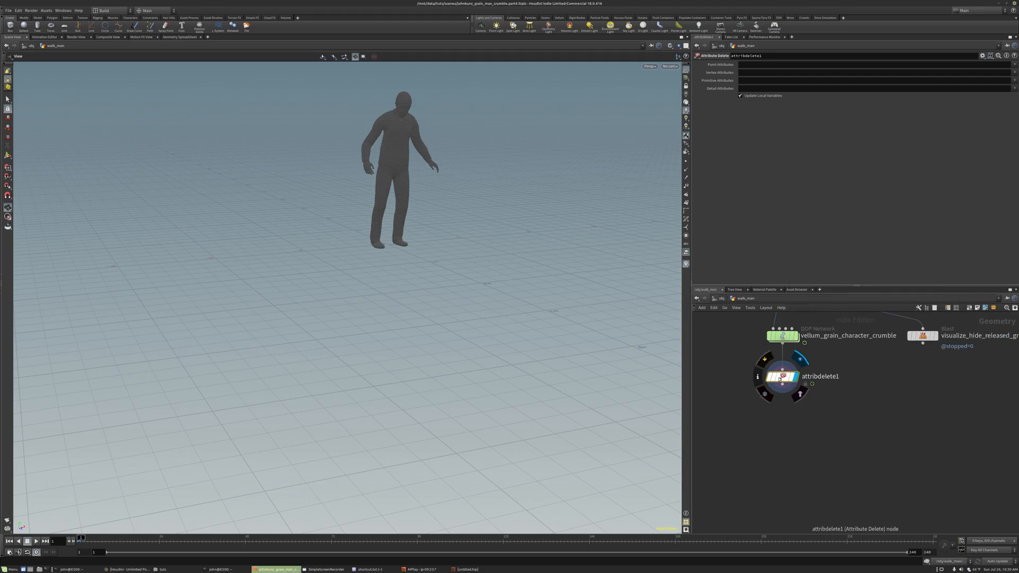
{"action": "middle_click_drag", "start_coordinate": [781, 378], "coordinate": [809, 354]}
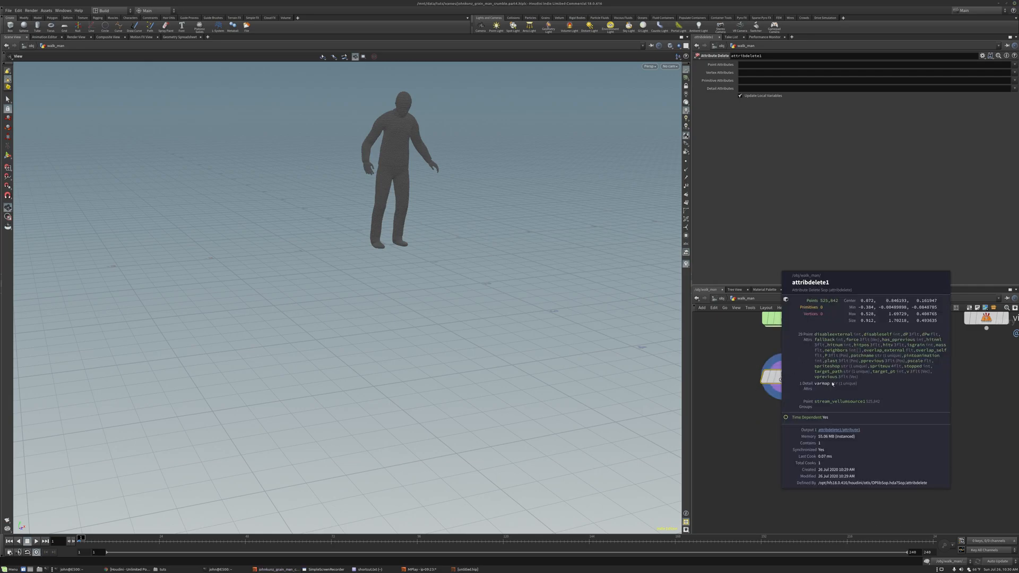
{"action": "middle_click_drag", "start_coordinate": [832, 383], "coordinate": [829, 381]}
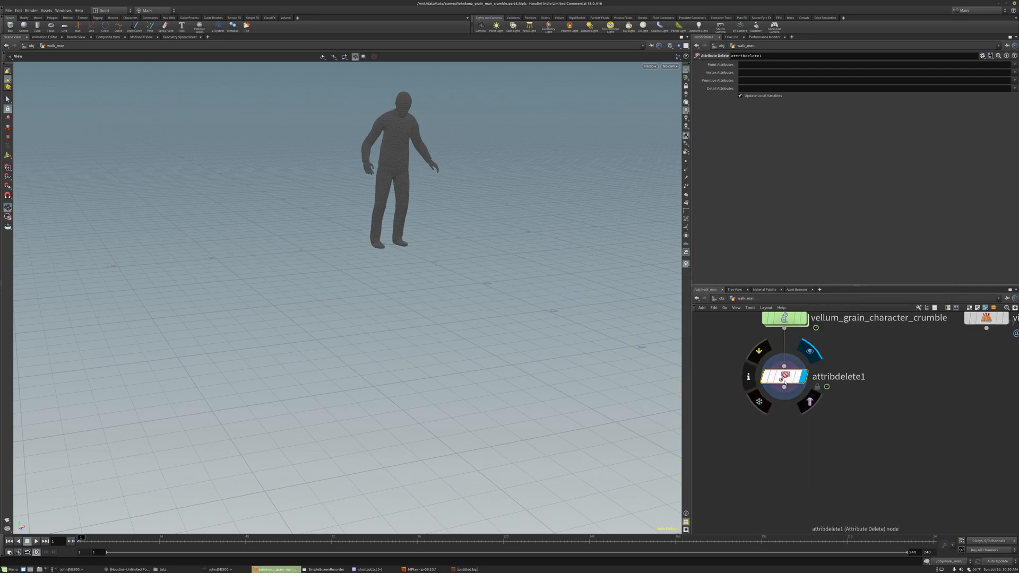
Set the point attributes that attribdelete1 deletes to *
{"action": "left_click_drag", "start_coordinate": [422, 151], "coordinate": [430, 209]}
{"action": "left_click", "coordinate": [747, 65]}
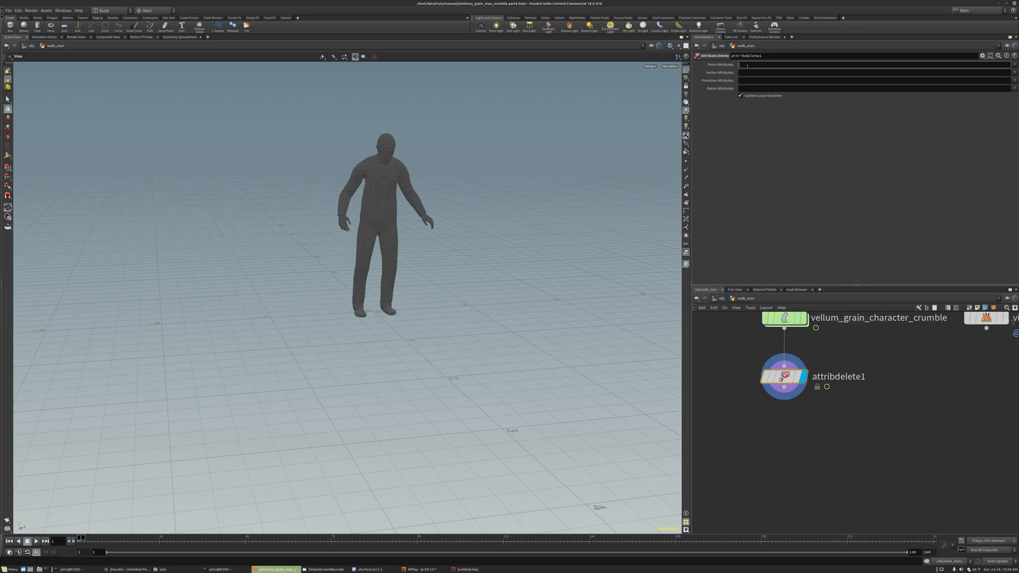
{"action": "key", "text": "Return"}
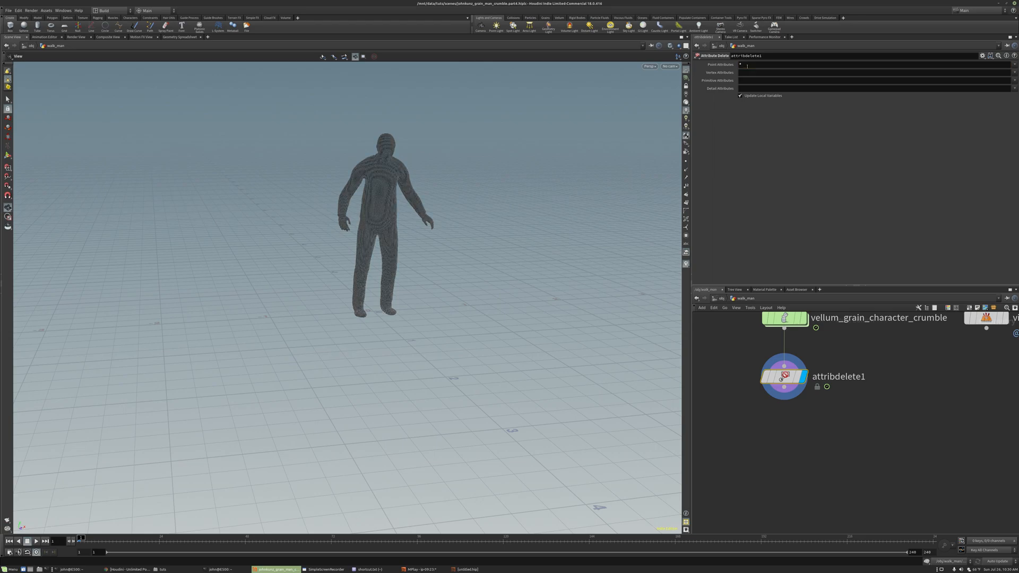
{"action": "right_click_drag", "start_coordinate": [455, 223], "coordinate": [494, 237]}
Exclude pscale from deletion by setting the point attributes of attribdelete1 to * ^pscale, and check the node information
{"action": "left_click", "coordinate": [741, 65]}
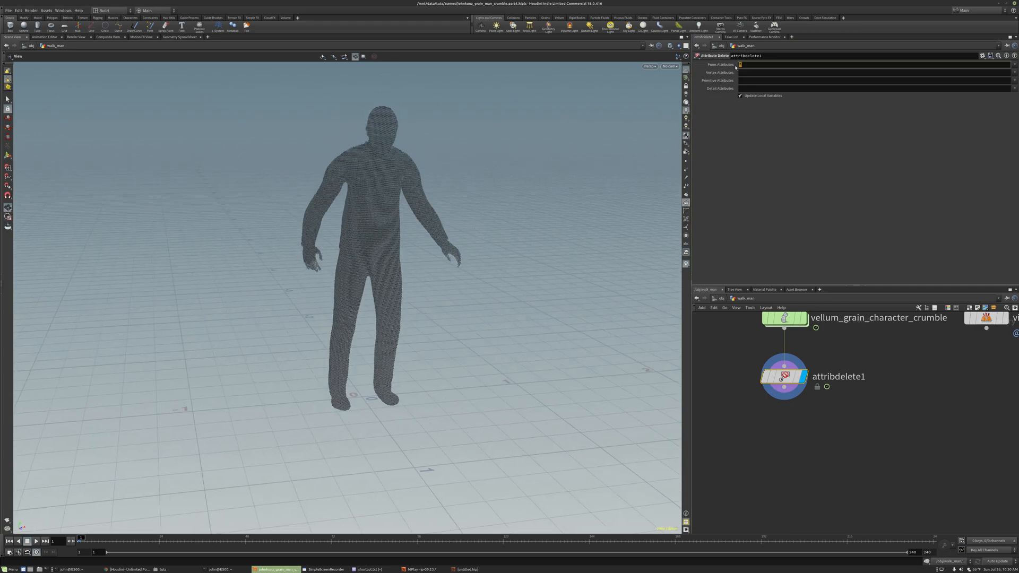
{"action": "middle_click", "coordinate": [800, 374]}
{"action": "type", "text": "^pscale"}
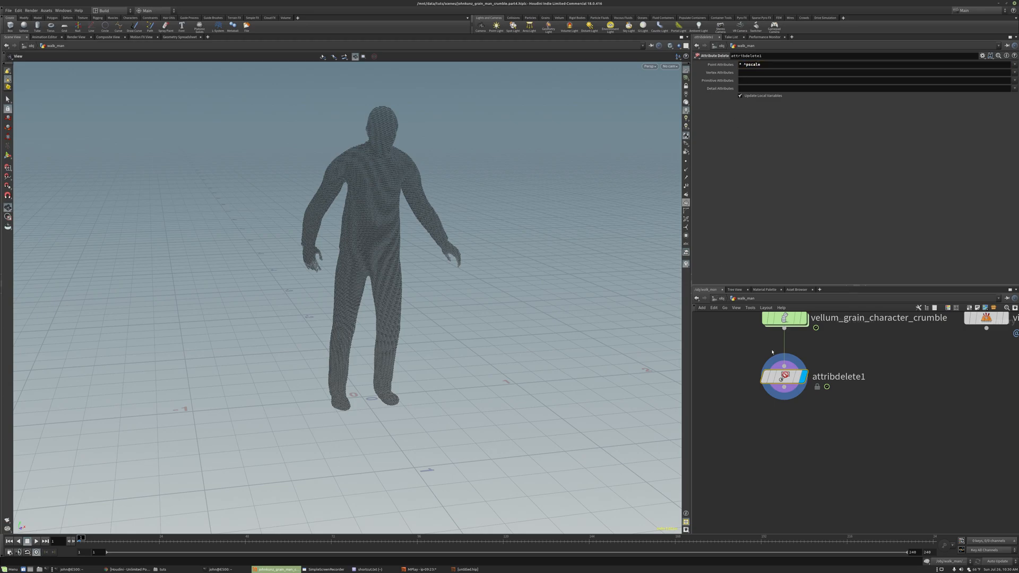
{"action": "middle_click", "coordinate": [785, 375]}
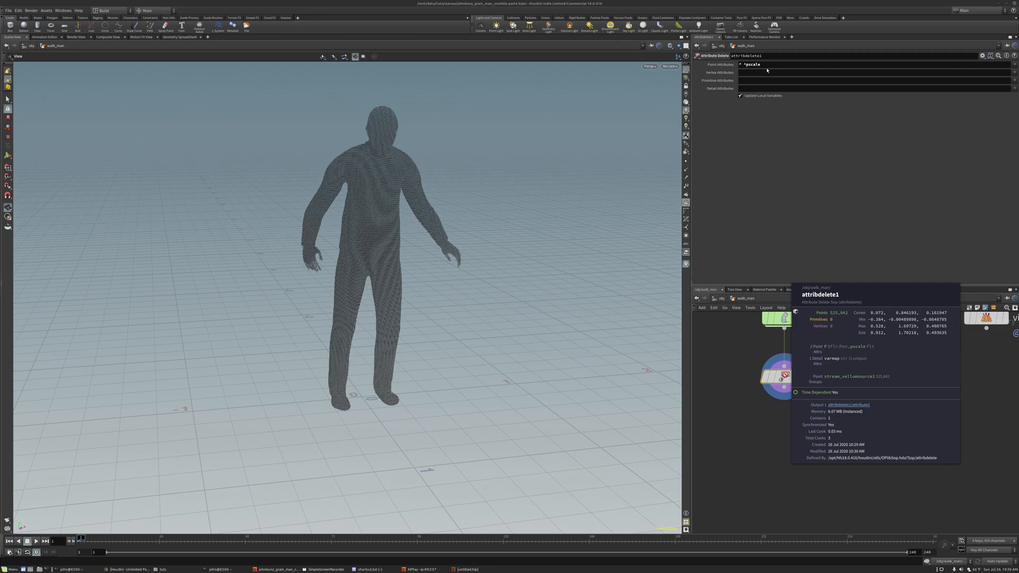
Add a File Cache node after attribdelete1 in the walk_man network
{"action": "left_click", "coordinate": [779, 151]}
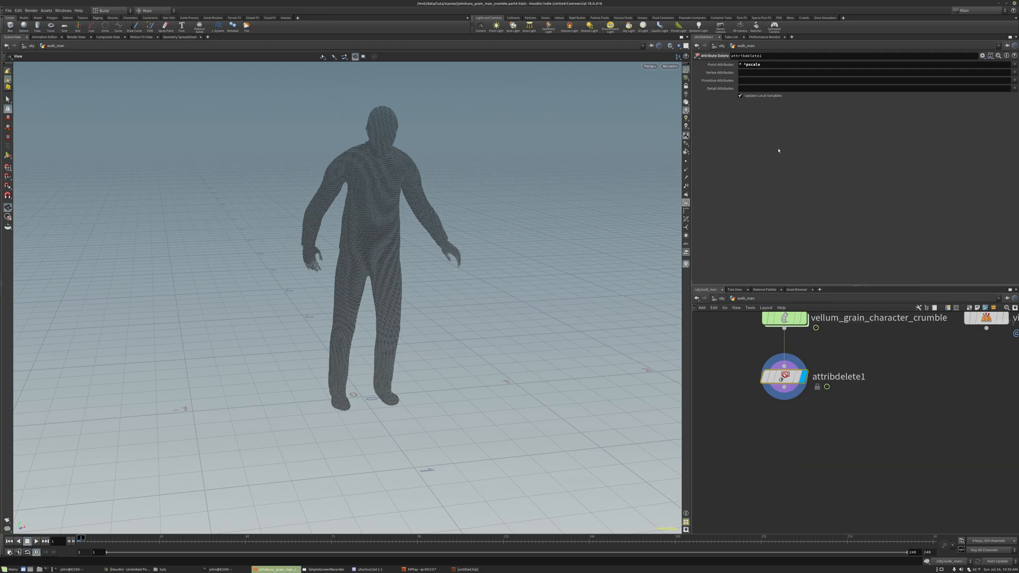
{"action": "middle_click", "coordinate": [776, 369]}
{"action": "key", "text": "Tab"}
{"action": "type", "text": "file"}
{"action": "key", "text": "Down"}
{"action": "key", "text": "Return"}
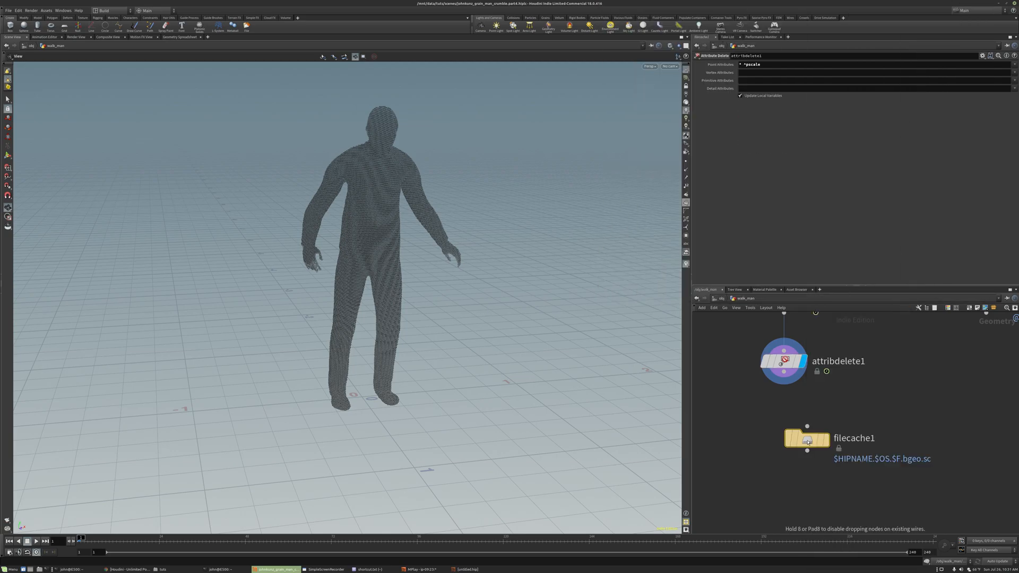
{"action": "left_click", "coordinate": [802, 435]}
{"action": "scroll", "coordinate": [793, 401], "scroll_direction": "down", "scroll_amount": 5}
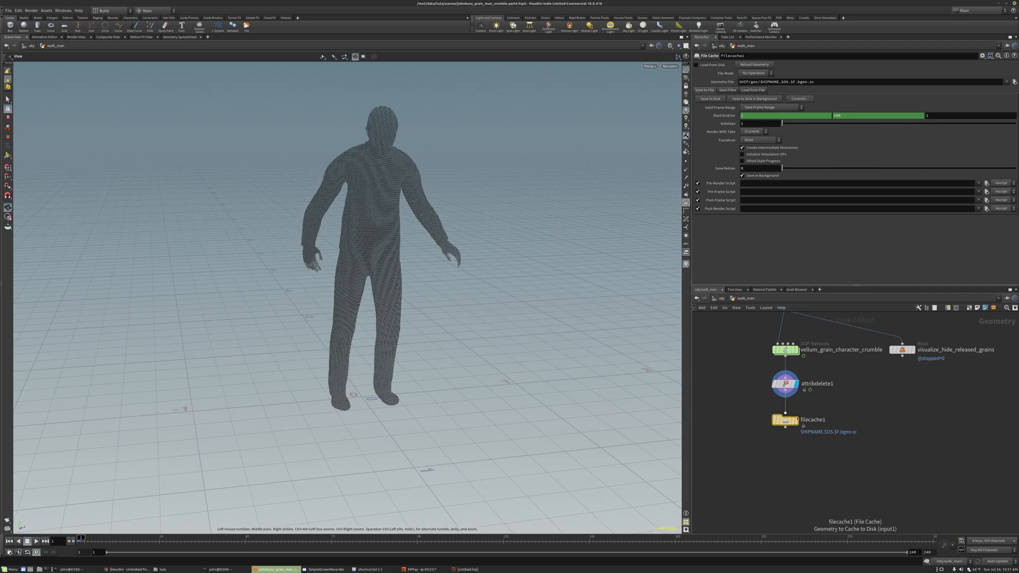
Review the cache settings of the vellum_grain_character_crumble DOP network
{"action": "left_click", "coordinate": [785, 350]}
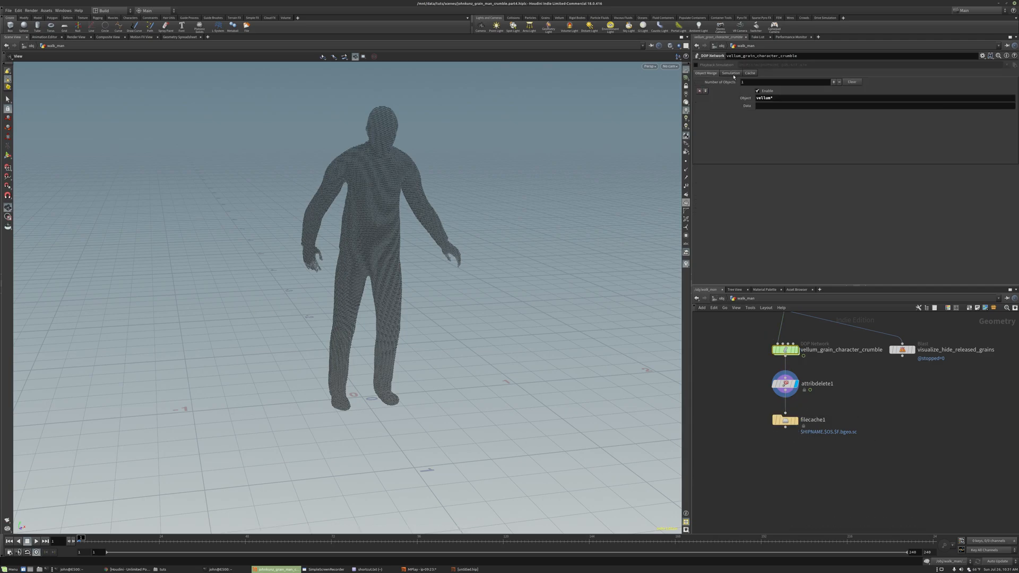
{"action": "left_click", "coordinate": [750, 74]}
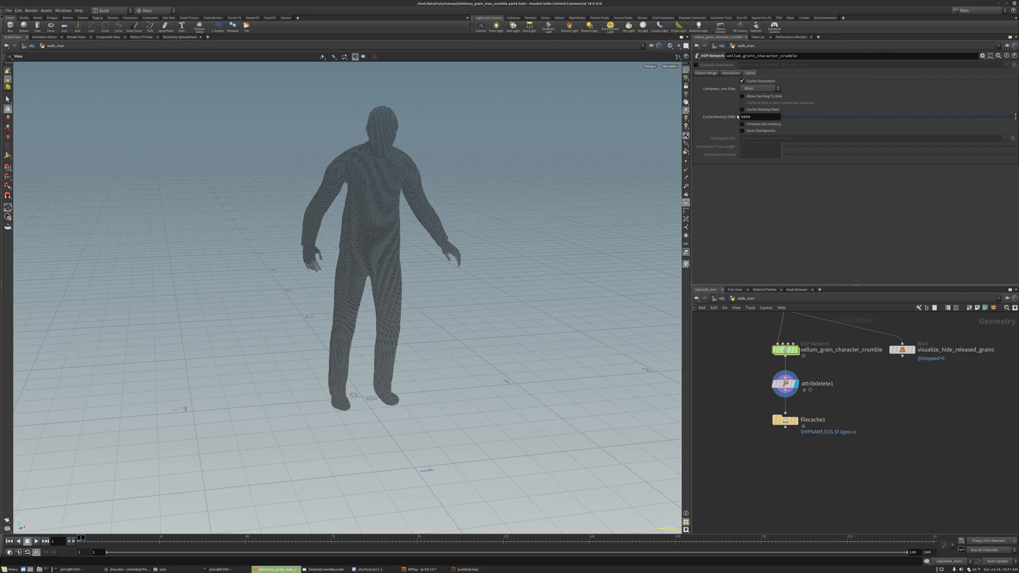
{"action": "scroll", "coordinate": [808, 412], "scroll_direction": "up", "scroll_amount": 2}
Set the geometry file path of the file cache node to $HIP/geo/$OS/$F.bgeo.sc
{"action": "left_click", "coordinate": [818, 413]}
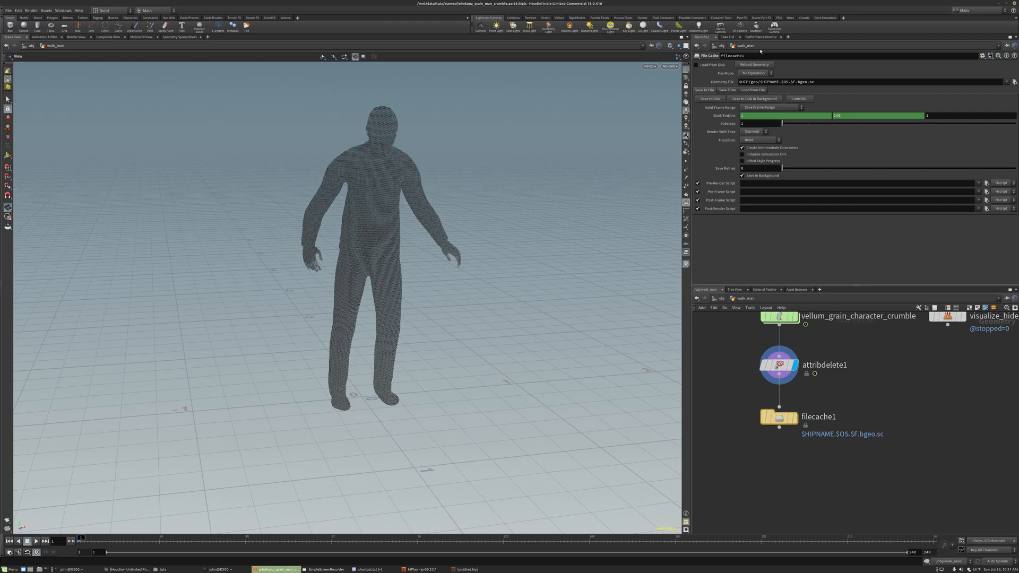
{"action": "double_click", "coordinate": [775, 83]}
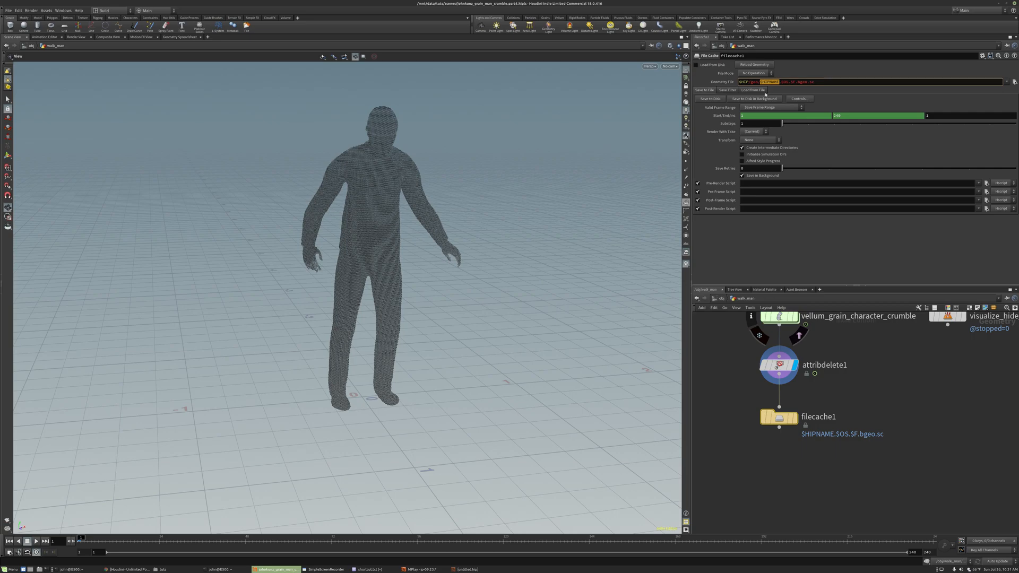
{"action": "key", "text": "BackSpace"}
{"action": "double_click", "coordinate": [763, 82]}
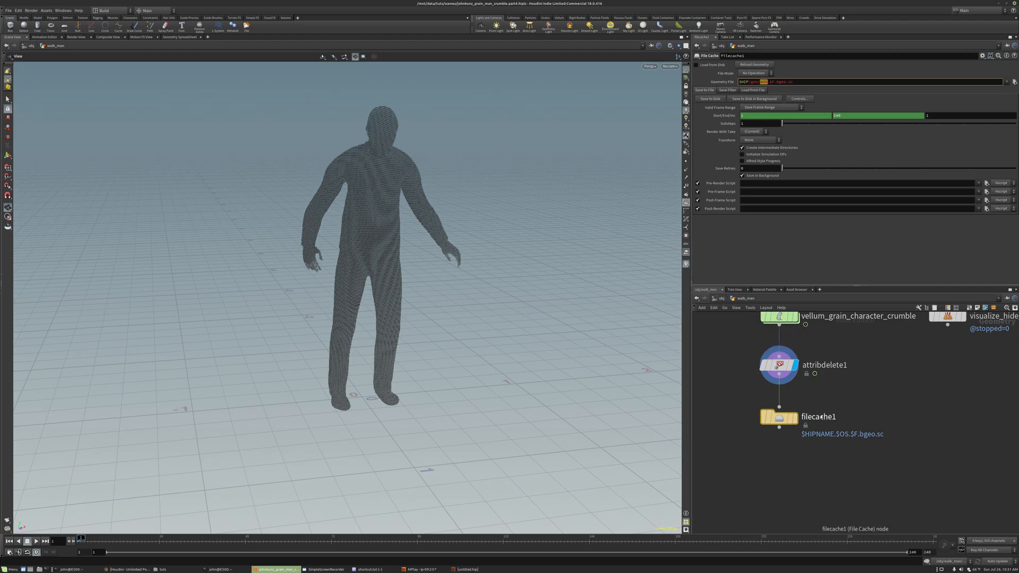
{"action": "left_click", "coordinate": [771, 82]}
{"action": "type", "text": "/"}
{"action": "key", "text": "Return"}
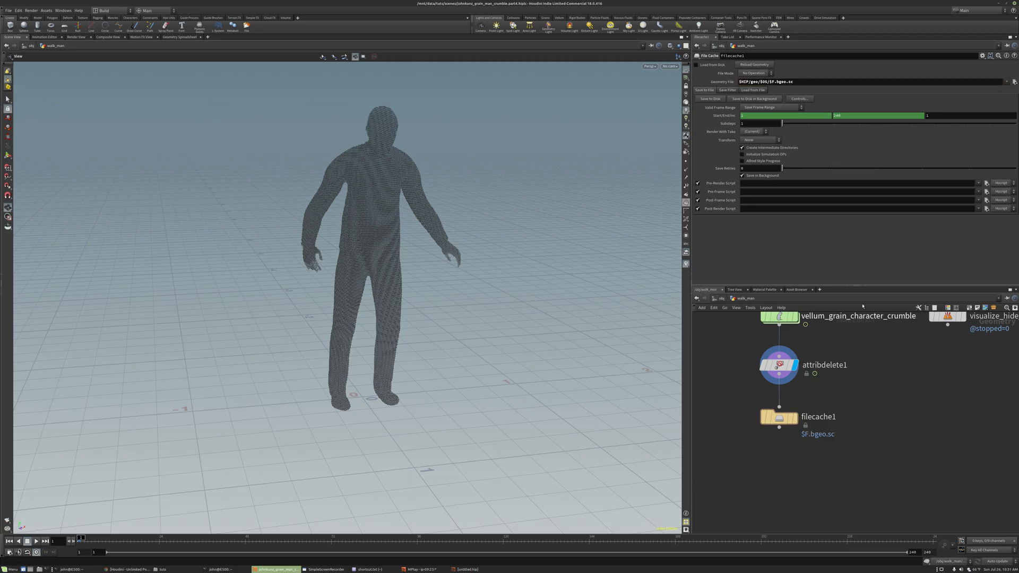
Review the $HIP, geo, $OS and $F parts of the file cache node's geometry path
{"action": "left_click_drag", "start_coordinate": [749, 82], "coordinate": [736, 82]}
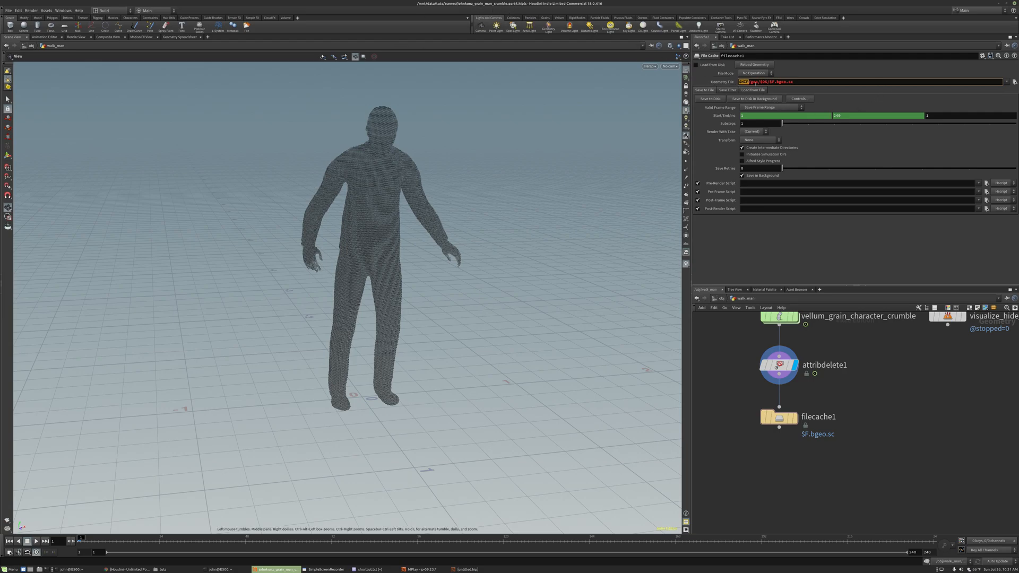
{"action": "double_click", "coordinate": [753, 82]}
{"action": "double_click", "coordinate": [764, 83]}
{"action": "left_click_drag", "start_coordinate": [769, 82], "coordinate": [806, 91]}
Rename the file cache node to filecache0
{"action": "scroll", "coordinate": [823, 424], "scroll_direction": "up", "scroll_amount": 1}
{"action": "double_click", "coordinate": [812, 414]}
{"action": "type", "text": "filecache0"}
{"action": "key", "text": "Return"}
{"action": "scroll", "coordinate": [815, 420], "scroll_direction": "down", "scroll_amount": 2}
Rename the file cache node to vellum_grain_character_crumble_sim
{"action": "double_click", "coordinate": [815, 418]}
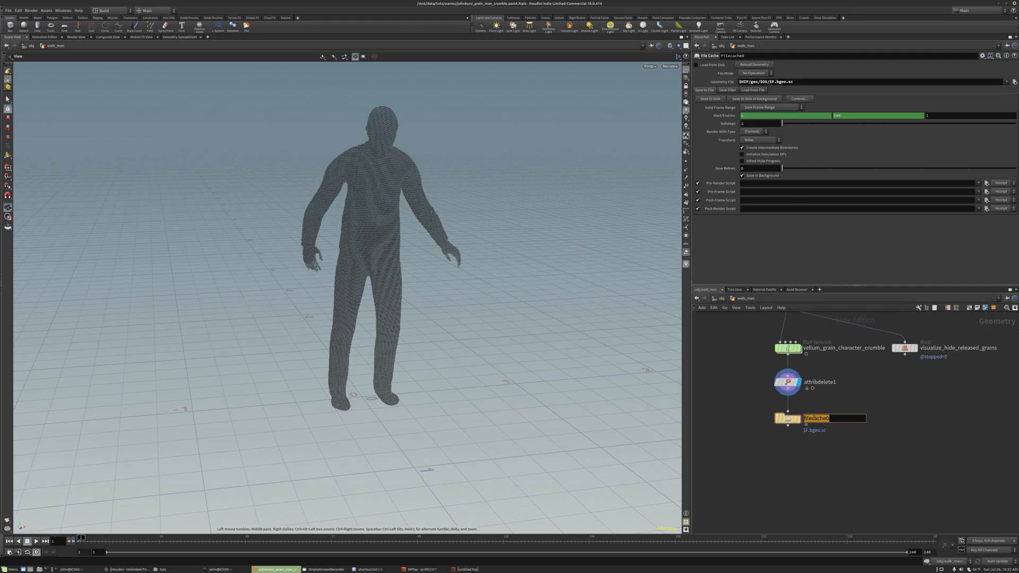
{"action": "type", "text": "vellumgrain"}
{"action": "left_click", "coordinate": [818, 419]}
{"action": "type", "text": "_character_crumble_sim"}
{"action": "key", "text": "Return"}
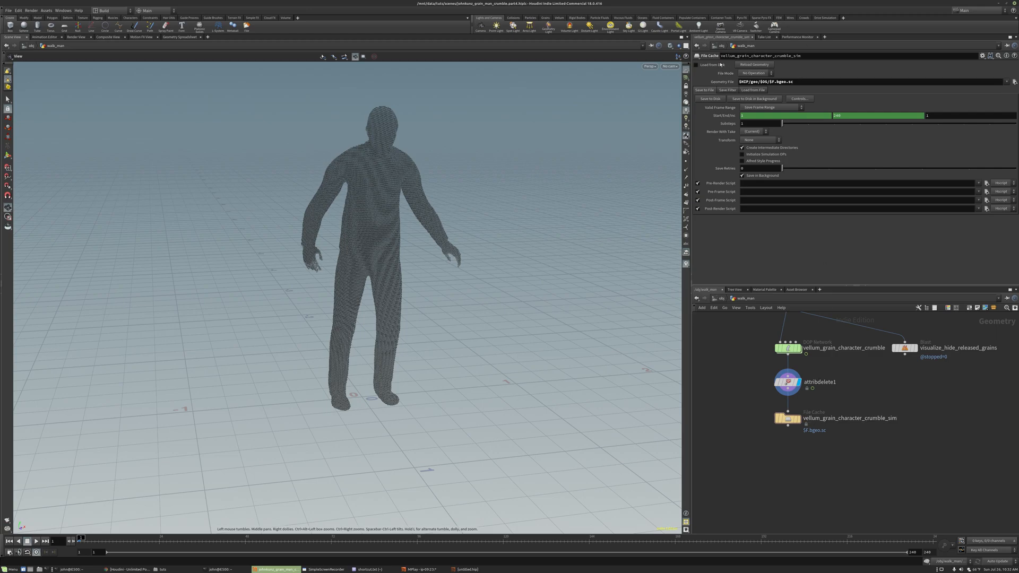
Check the expanded geometry file path of vellum_grain_character_crumble_sim and save its full frame range to disk
{"action": "left_click", "coordinate": [730, 83]}
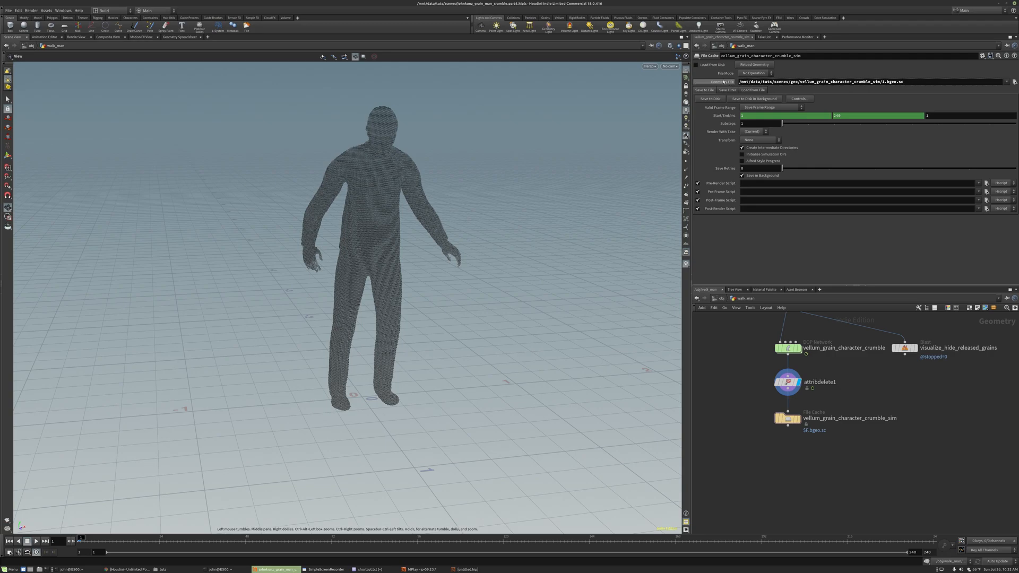
{"action": "left_click", "coordinate": [722, 83]}
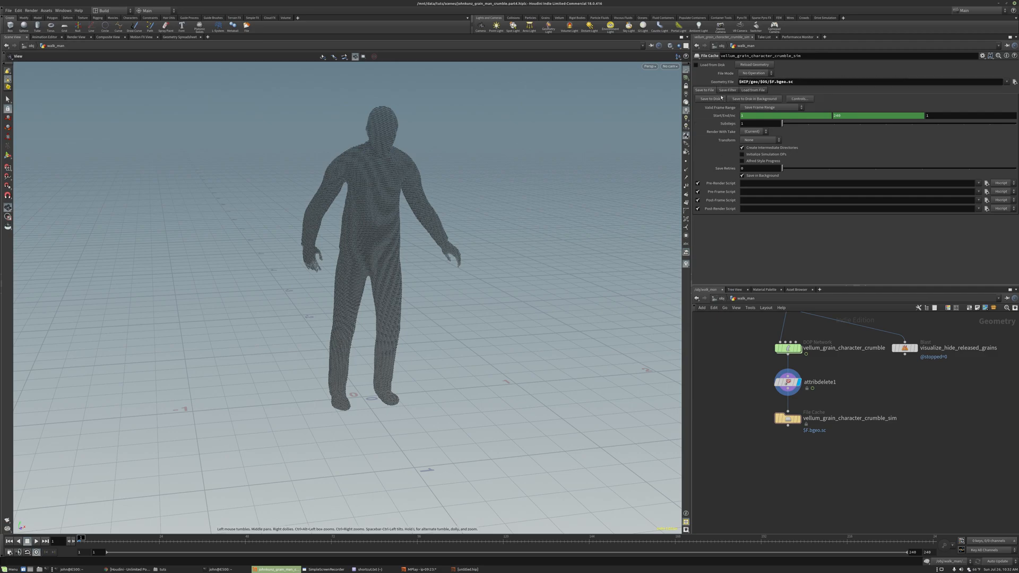
{"action": "left_click", "coordinate": [722, 83]}
{"action": "left_click", "coordinate": [722, 83]}
{"action": "left_click_drag", "start_coordinate": [742, 82], "coordinate": [794, 82]}
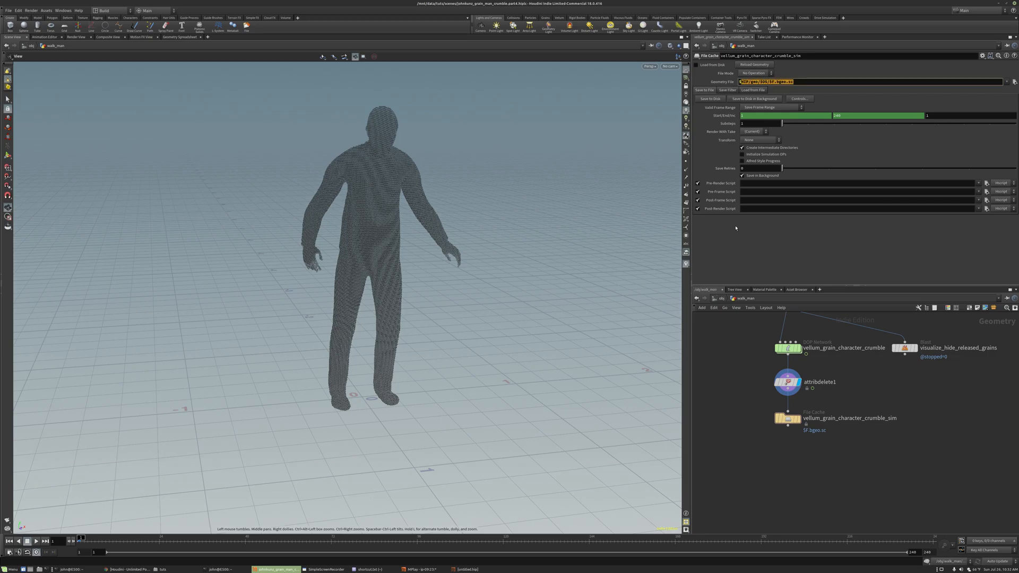
{"action": "left_click", "coordinate": [714, 99]}
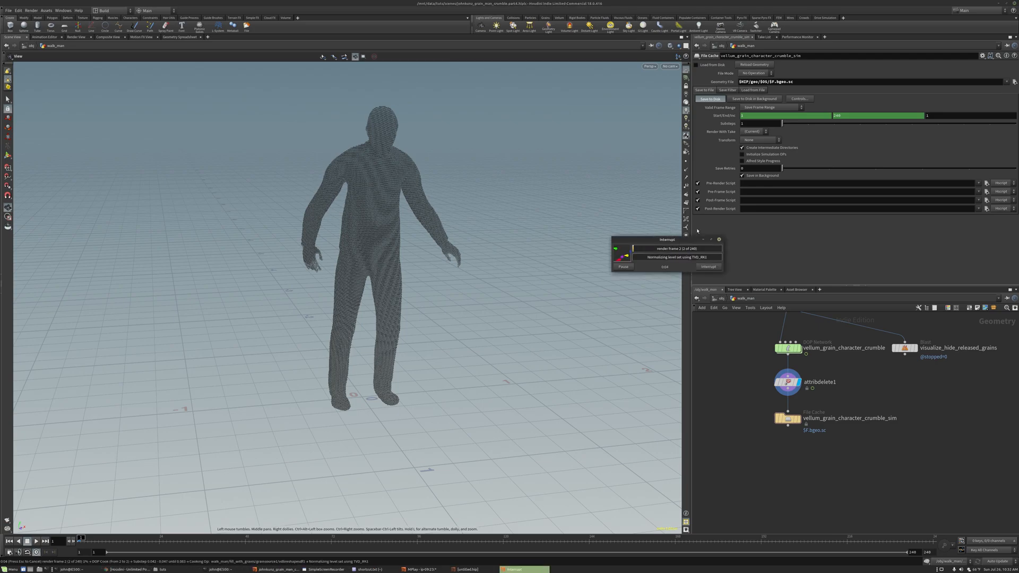
{"action": "left_click_drag", "start_coordinate": [723, 256], "coordinate": [925, 254]}
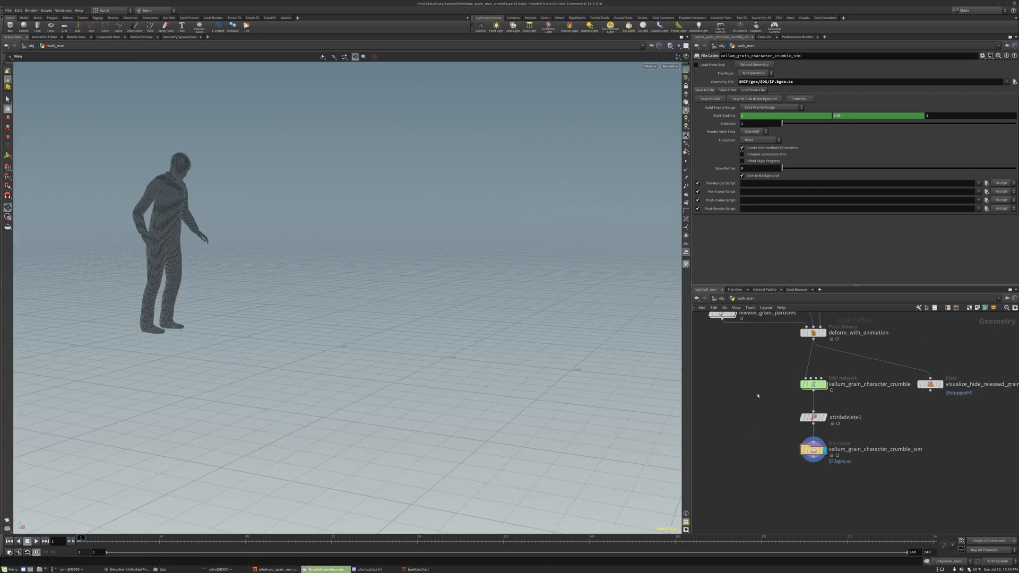
Make vellum_grain_character_crumble_sim load its saved geometry from disk
{"action": "scroll", "coordinate": [796, 441], "scroll_direction": "up", "scroll_amount": 3}
{"action": "mouse_move", "coordinate": [808, 445]}
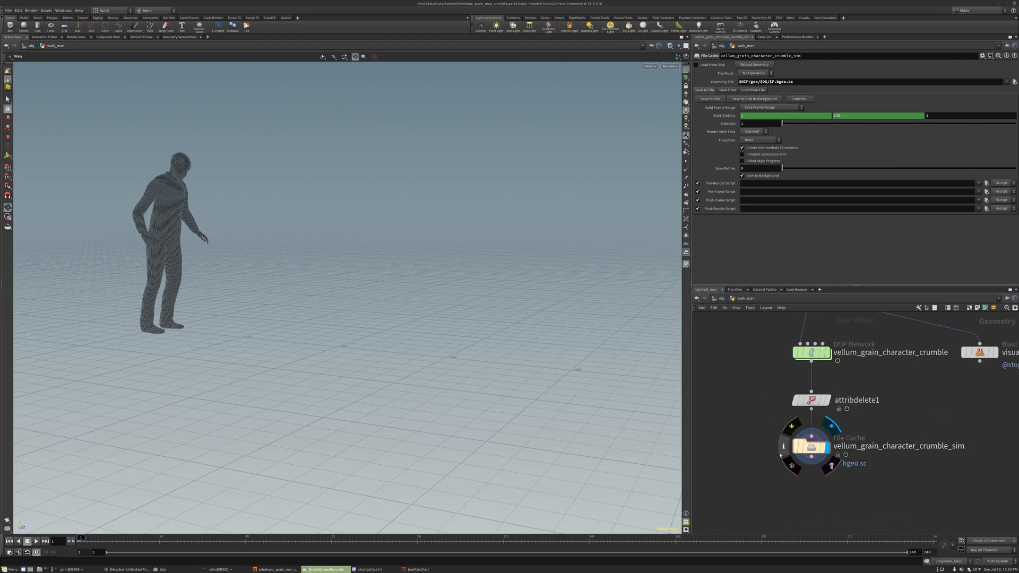
{"action": "left_click", "coordinate": [696, 65]}
Scrub the cached simulation to around frame 70 and inspect the crumbling grains from several angles
{"action": "left_click_drag", "start_coordinate": [81, 539], "coordinate": [322, 552]}
{"action": "left_click_drag", "start_coordinate": [390, 504], "coordinate": [414, 430]}
{"action": "middle_click_drag", "start_coordinate": [803, 539], "coordinate": [795, 453]}
{"action": "key", "text": "Right"}
{"action": "key", "text": "Right"}
{"action": "key", "text": "Right"}
{"action": "key", "text": "Right"}
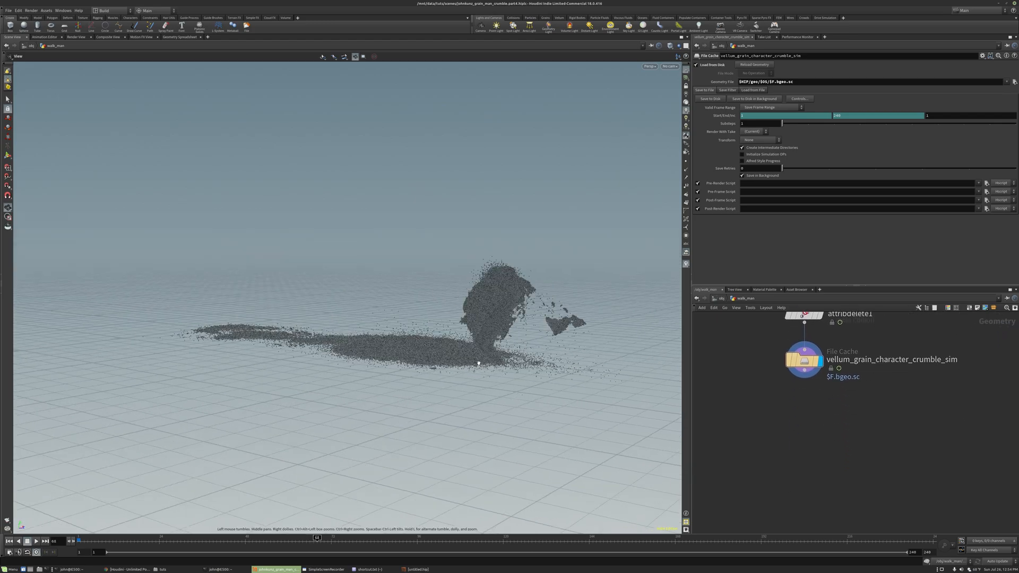
{"action": "left_click_drag", "start_coordinate": [536, 350], "coordinate": [450, 252]}
{"action": "right_click_drag", "start_coordinate": [431, 322], "coordinate": [431, 276]}
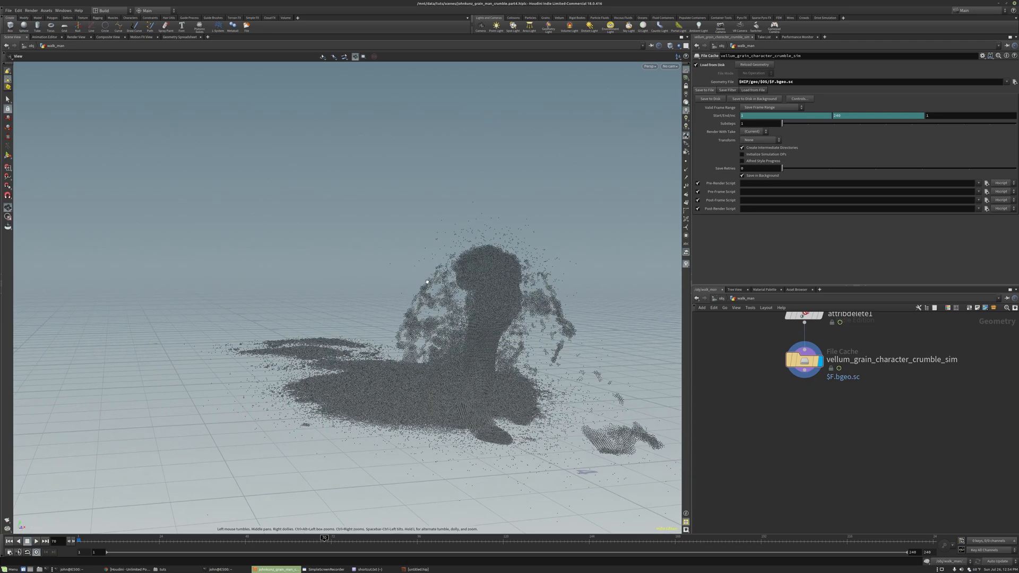
{"action": "mouse_move", "coordinate": [438, 263]}
{"action": "left_mouse_down"}
{"action": "mouse_move", "coordinate": [406, 261]}
{"action": "mouse_move", "coordinate": [423, 259]}
{"action": "left_mouse_up"}
{"action": "middle_click_drag", "start_coordinate": [797, 444], "coordinate": [801, 453]}
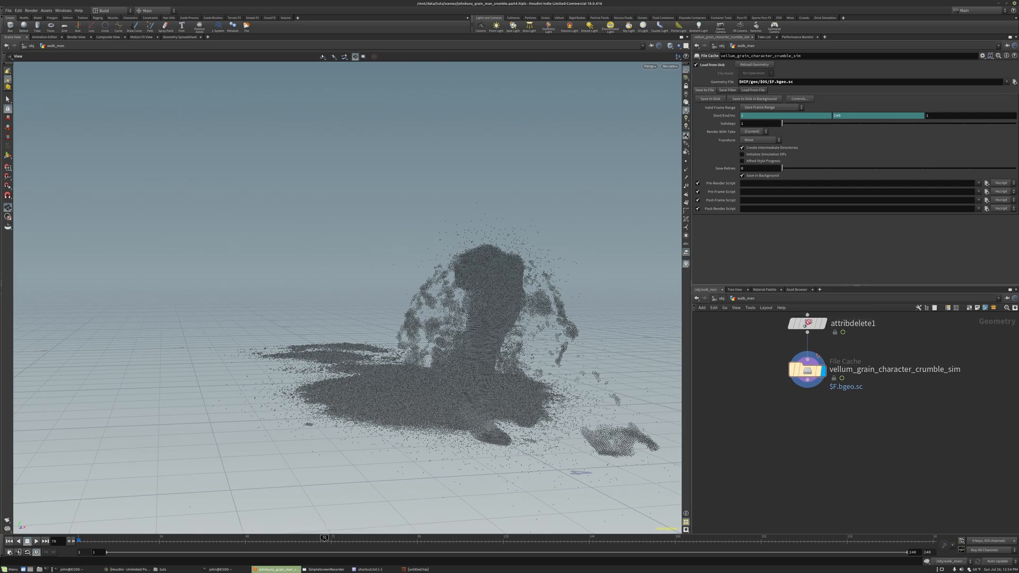
Check the pscale exclusion in the point attributes of attribdelete1
{"action": "left_click", "coordinate": [805, 316]}
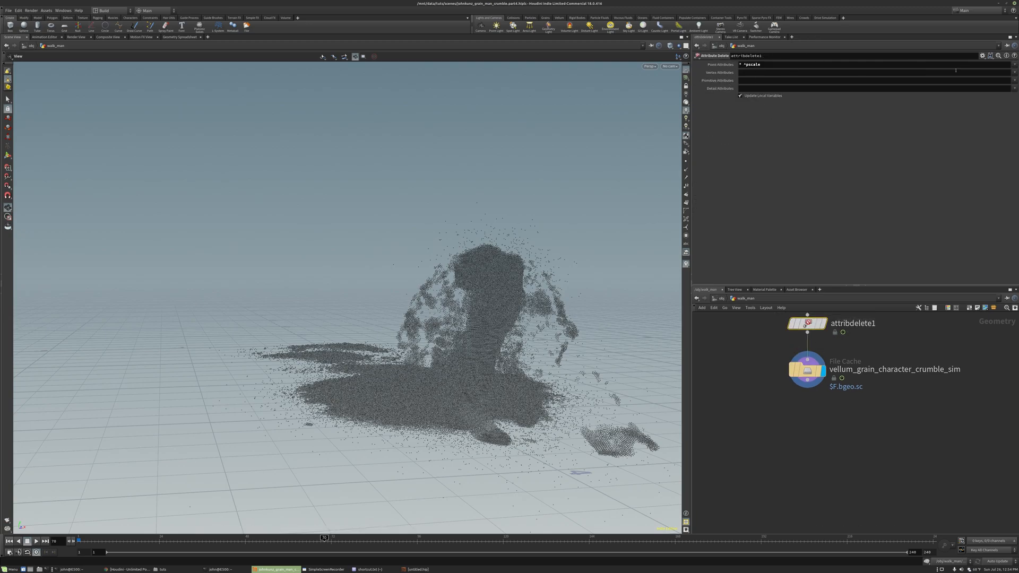
{"action": "scroll", "coordinate": [838, 440], "scroll_direction": "down", "scroll_amount": 3}
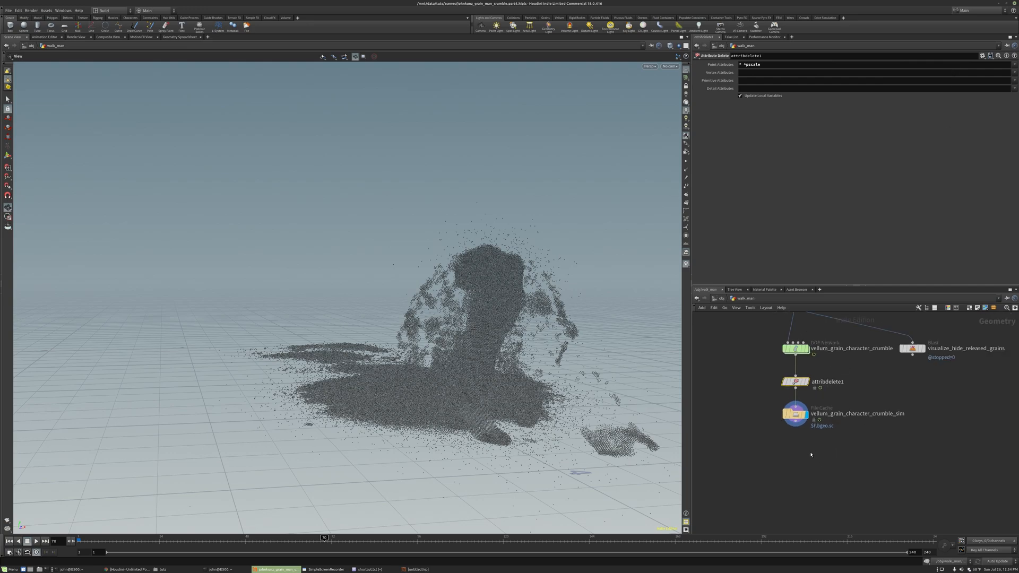
{"action": "scroll", "coordinate": [799, 457], "scroll_direction": "up", "scroll_amount": 3}
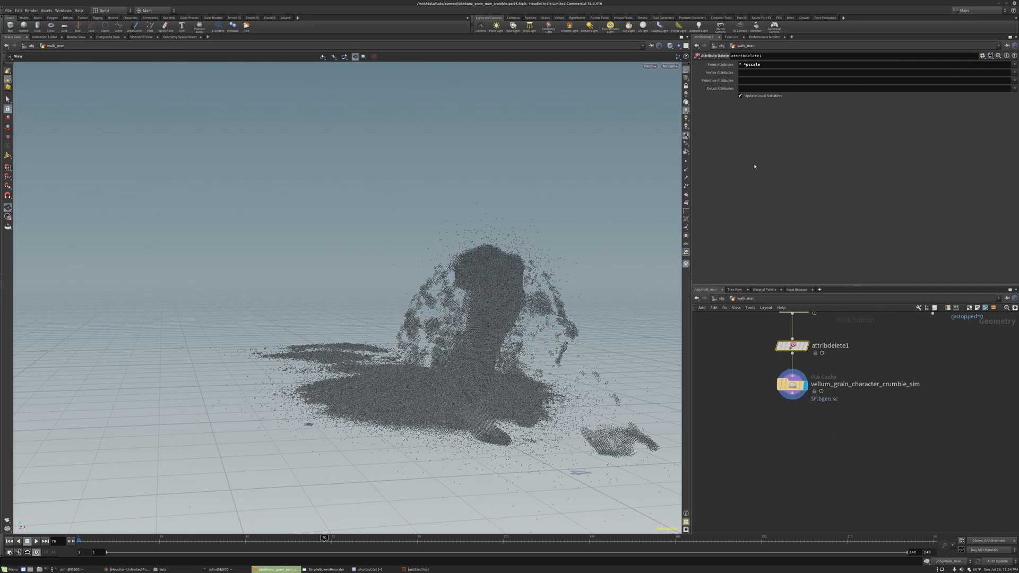
{"action": "double_click", "coordinate": [748, 66]}
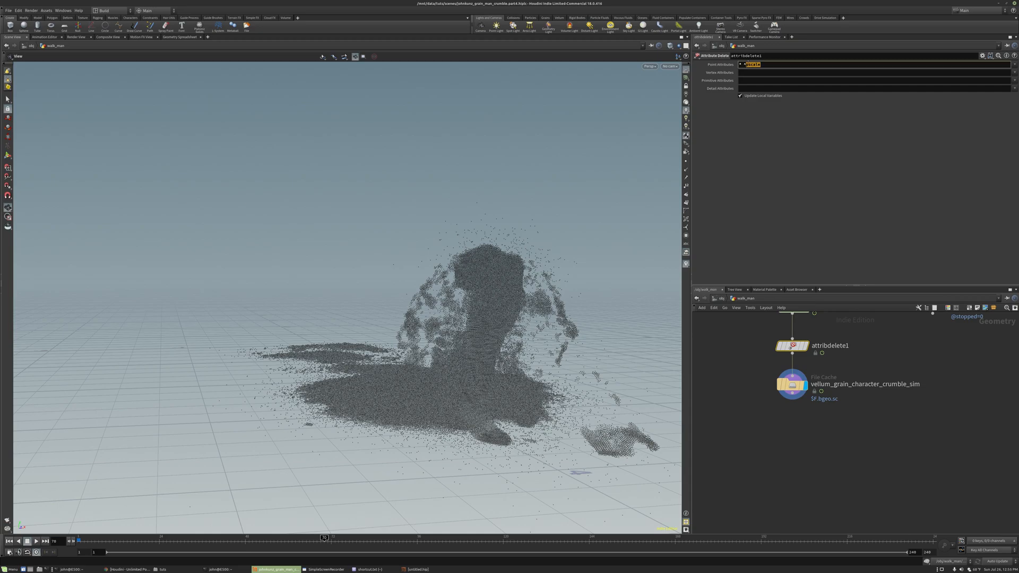
Add a Copy to Points node below vellum_grain_character_crumble_sim
{"action": "left_click", "coordinate": [818, 450]}
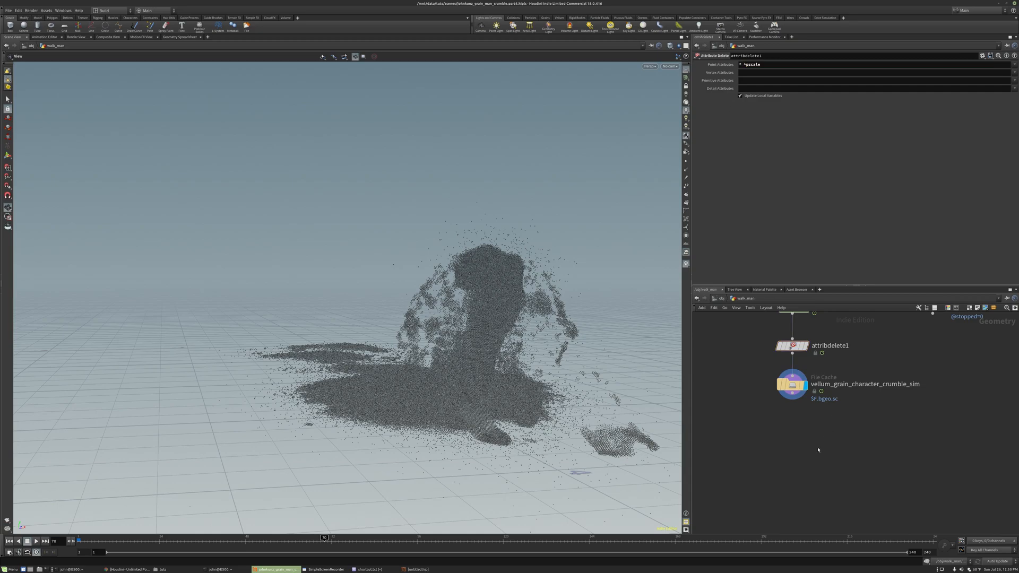
{"action": "key", "text": "Tab"}
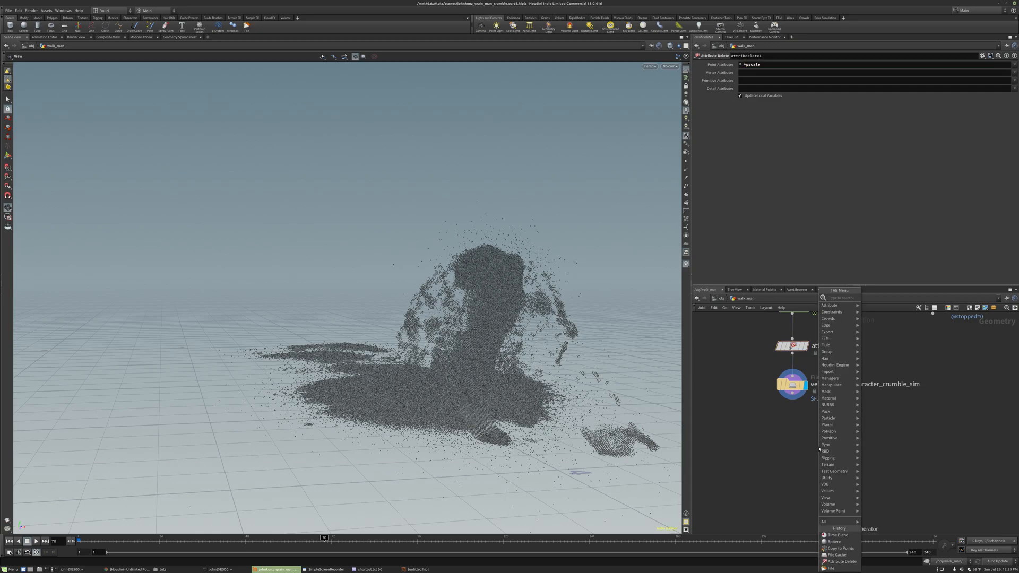
{"action": "type", "text": "copy"}
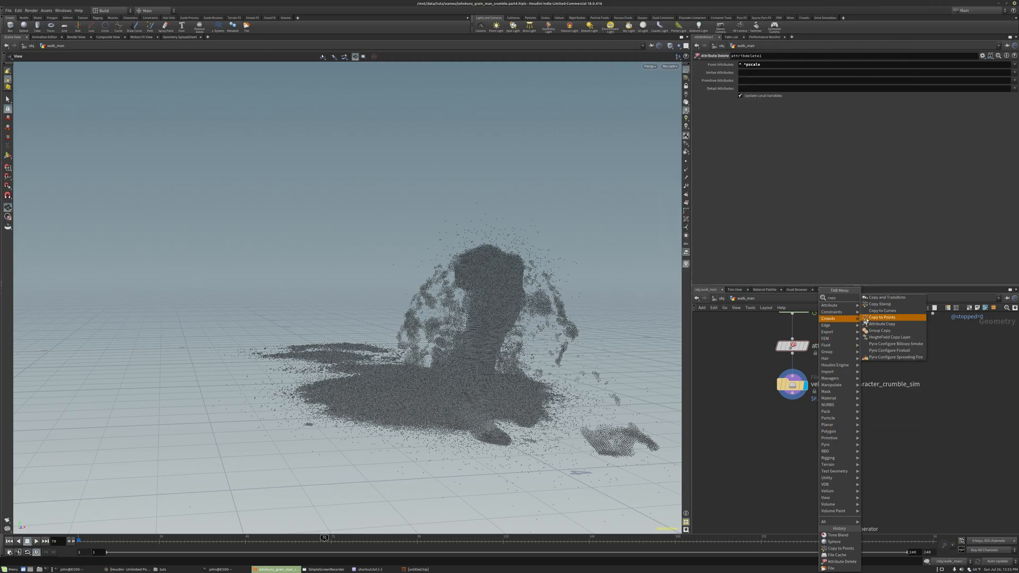
{"action": "left_click", "coordinate": [866, 319]}
{"action": "left_click", "coordinate": [791, 448]}
{"action": "scroll", "coordinate": [796, 456], "scroll_direction": "up", "scroll_amount": 3}
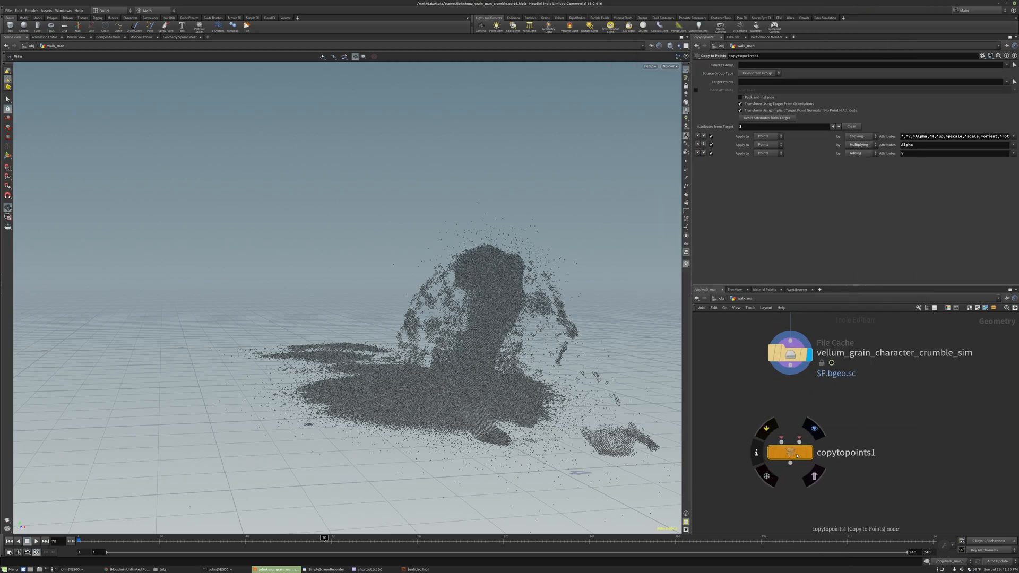
{"action": "middle_click", "coordinate": [810, 362]}
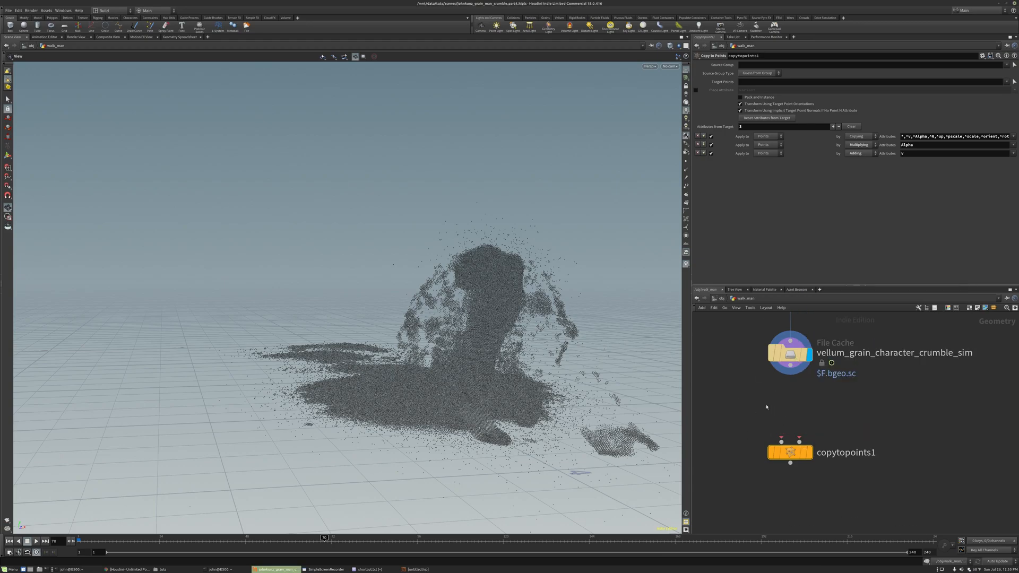
Add a Sphere node beside the Copy to Points node, display it and check its node information
{"action": "key", "text": "Tab"}
{"action": "type", "text": "sp"}
{"action": "left_click", "coordinate": [798, 298]}
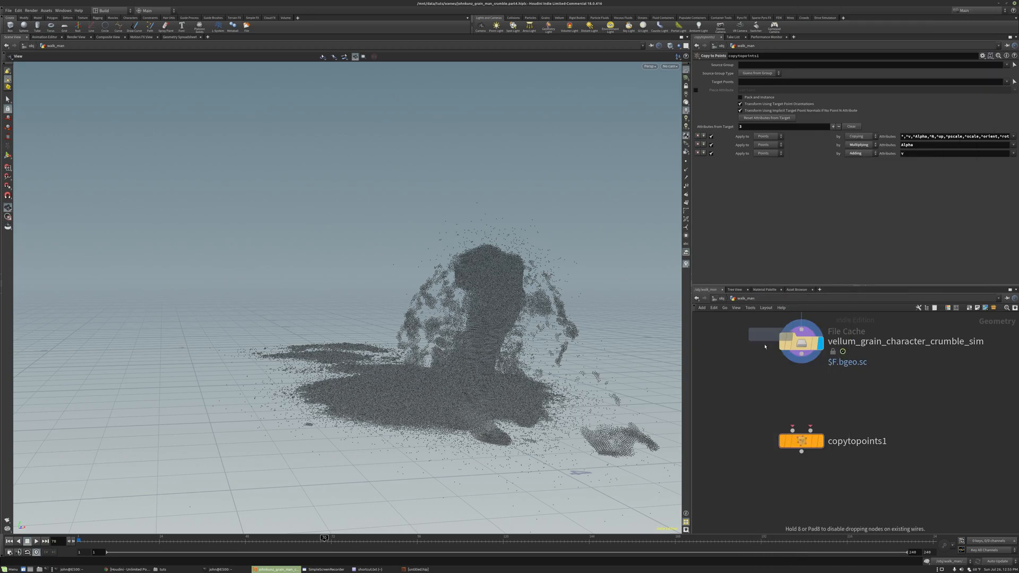
{"action": "left_click", "coordinate": [732, 394]}
{"action": "middle_click", "coordinate": [737, 394]}
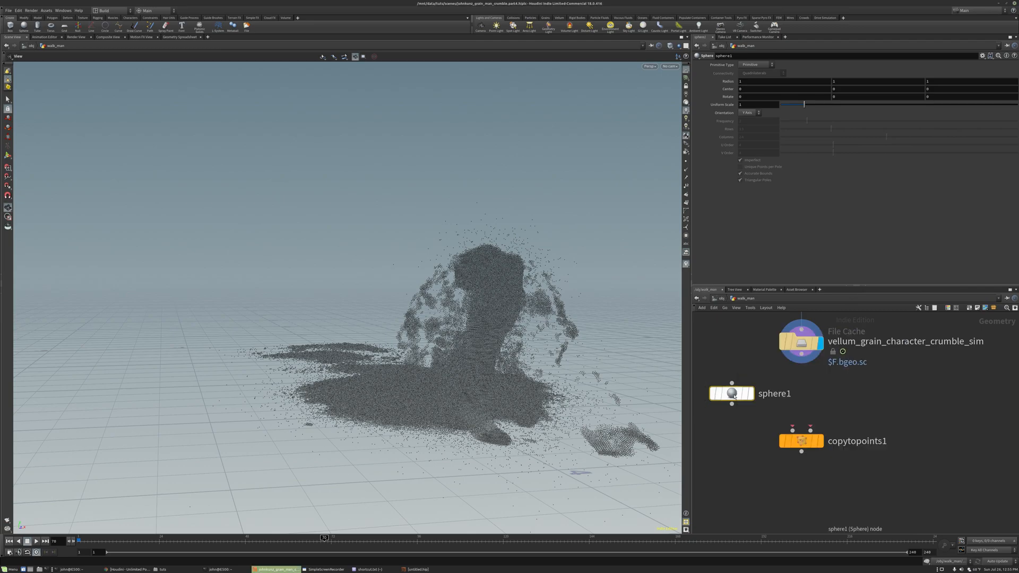
{"action": "left_click", "coordinate": [750, 396]}
{"action": "left_click_drag", "start_coordinate": [355, 303], "coordinate": [385, 345]}
{"action": "middle_click", "coordinate": [757, 393]}
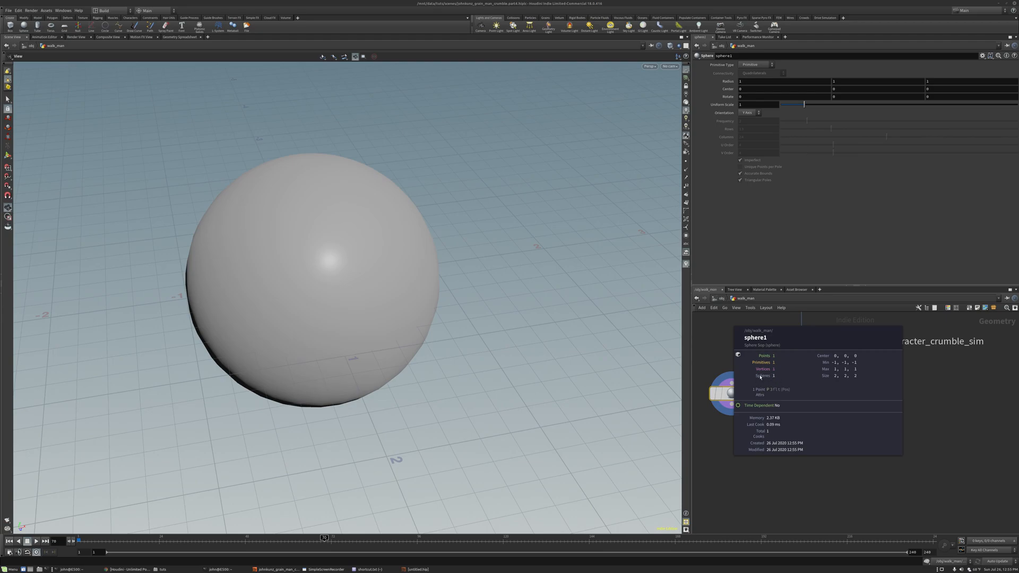
Wire sphere1 as the geometry to copy and the cached grains as the target points of copytopoints1, and display its output
{"action": "left_click", "coordinate": [732, 405]}
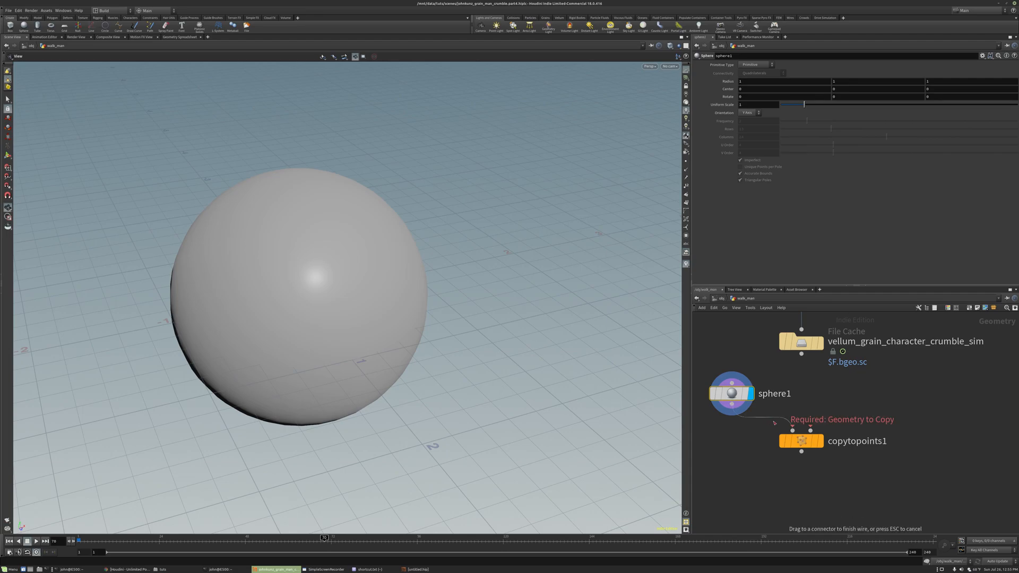
{"action": "left_click", "coordinate": [792, 431]}
{"action": "key", "text": "r"}
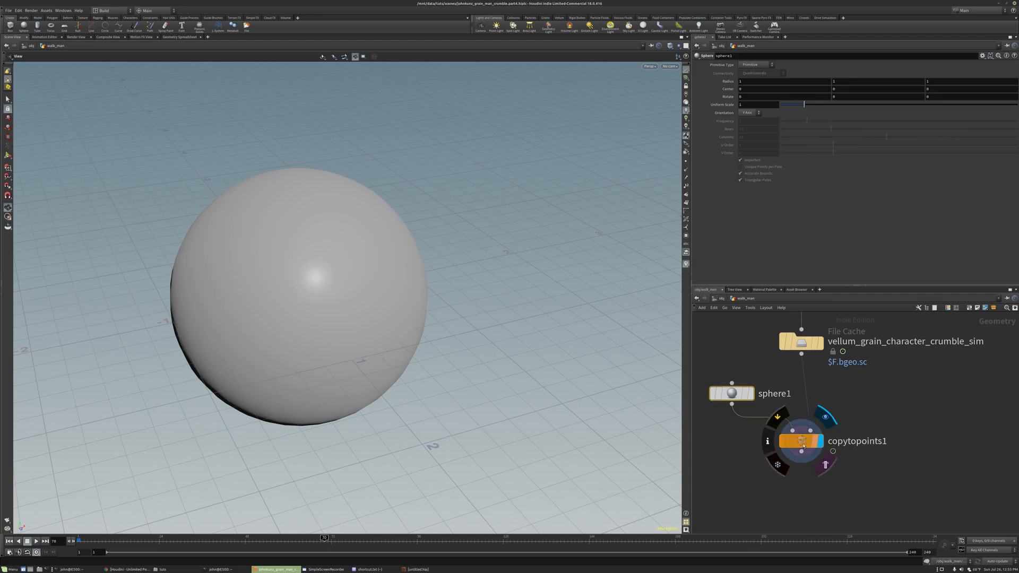
Lower the viewport's geometry Level of Detail to 0 in the display options to lighten the copied spheres
{"action": "key", "text": "space+h"}
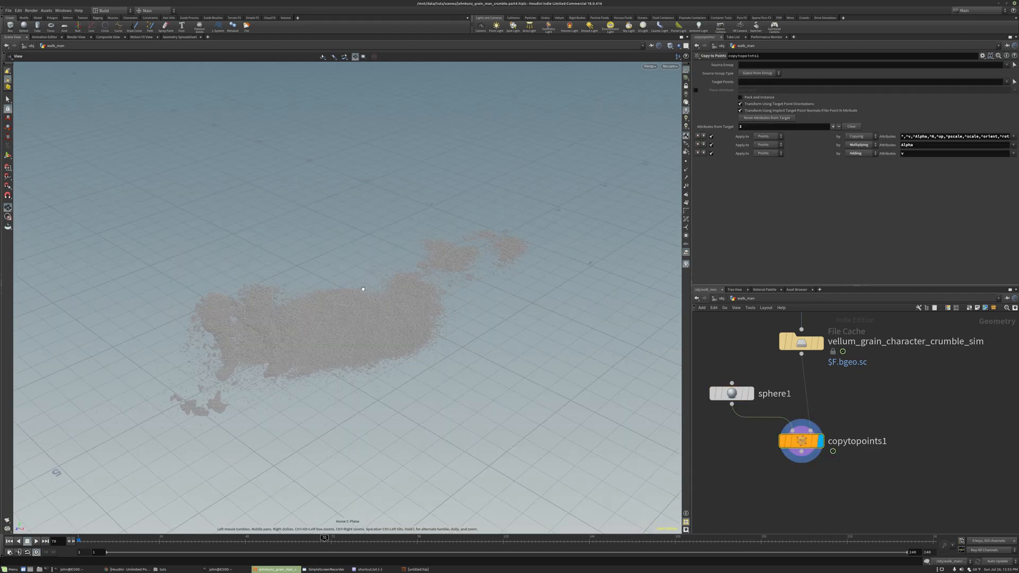
{"action": "left_click_drag", "start_coordinate": [414, 260], "coordinate": [532, 260]}
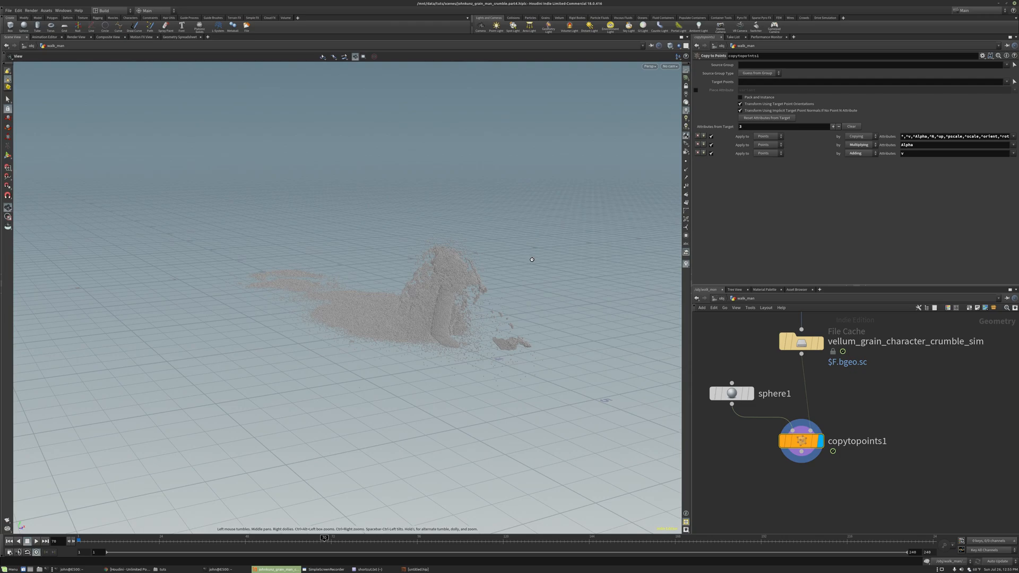
{"action": "key", "text": "d"}
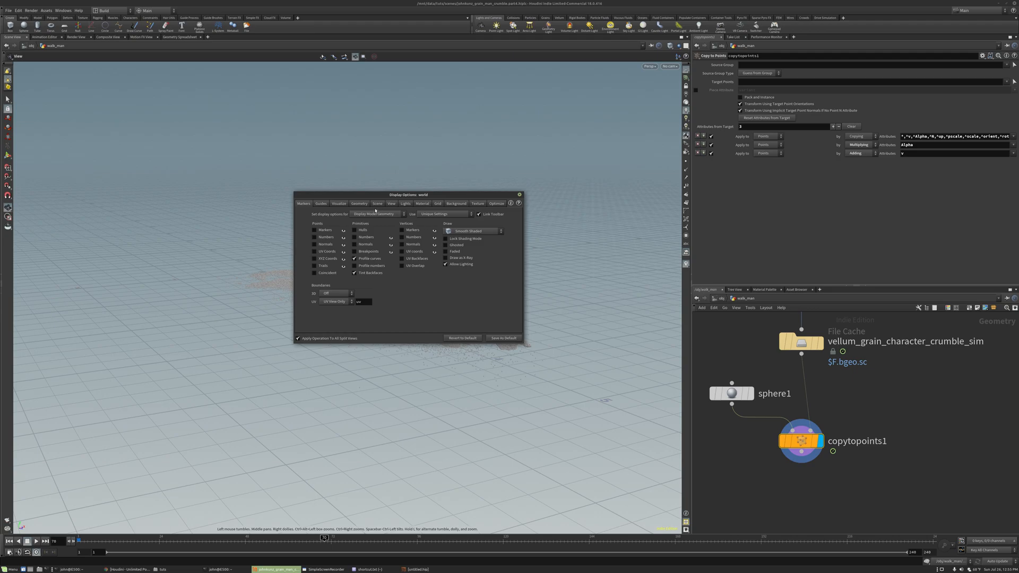
{"action": "left_click", "coordinate": [359, 204]}
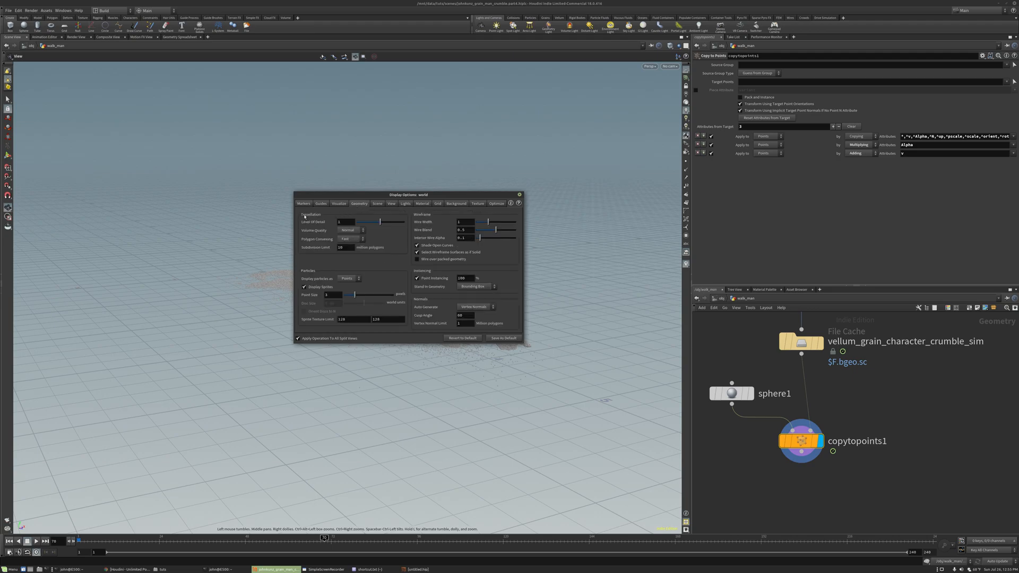
{"action": "left_click_drag", "start_coordinate": [380, 225], "coordinate": [356, 225]}
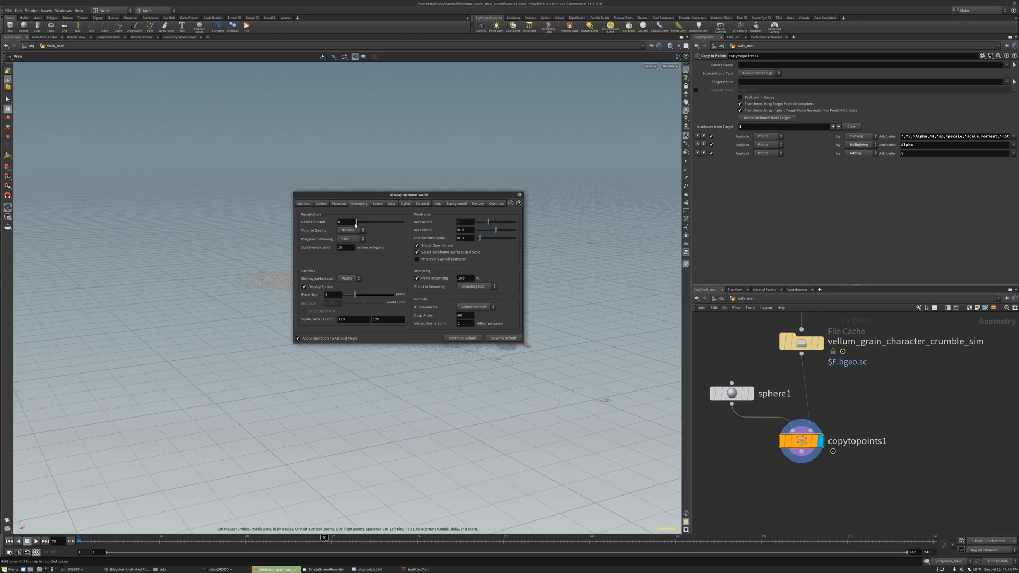
{"action": "left_click", "coordinate": [520, 195]}
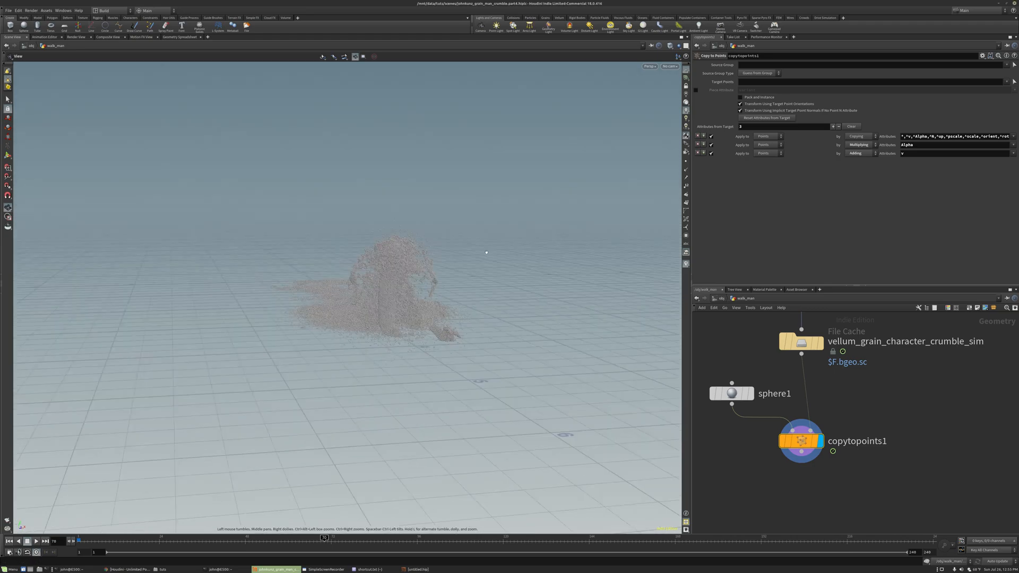
Add a spot light shining on the crumbling figure from the current view, and view the lit grains from the side
{"action": "left_click_drag", "start_coordinate": [482, 242], "coordinate": [379, 312]}
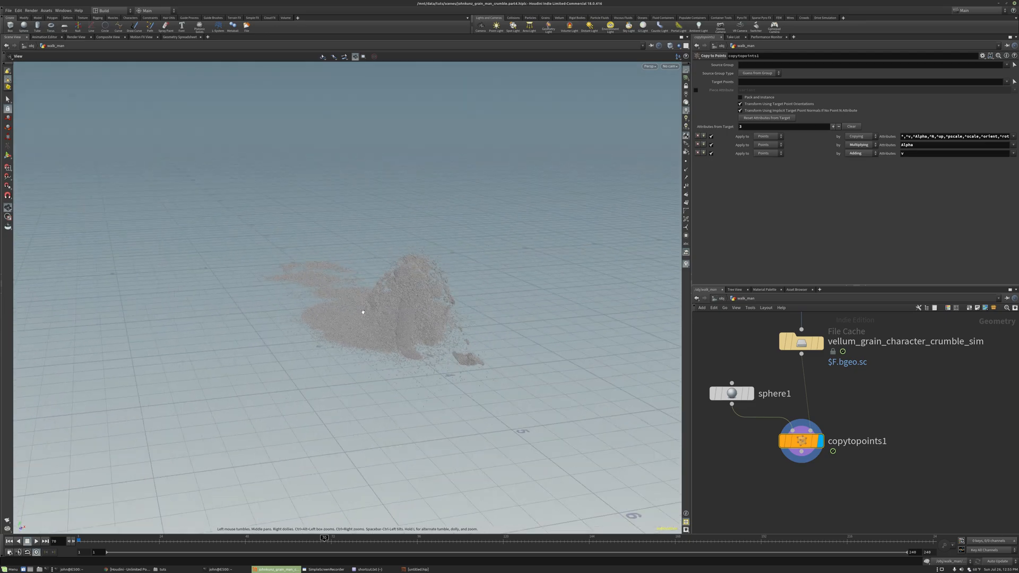
{"action": "mouse_move", "coordinate": [422, 262]}
{"action": "left_mouse_down"}
{"action": "mouse_move", "coordinate": [416, 268]}
{"action": "mouse_move", "coordinate": [466, 280]}
{"action": "mouse_move", "coordinate": [491, 250]}
{"action": "mouse_move", "coordinate": [431, 279]}
{"action": "left_mouse_up"}
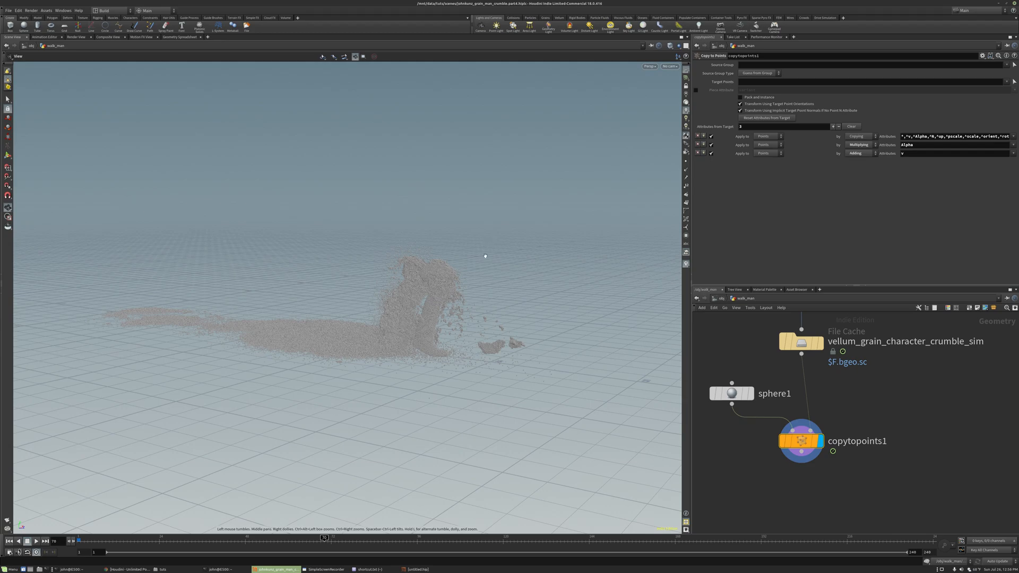
{"action": "left_click_drag", "start_coordinate": [479, 264], "coordinate": [475, 221]}
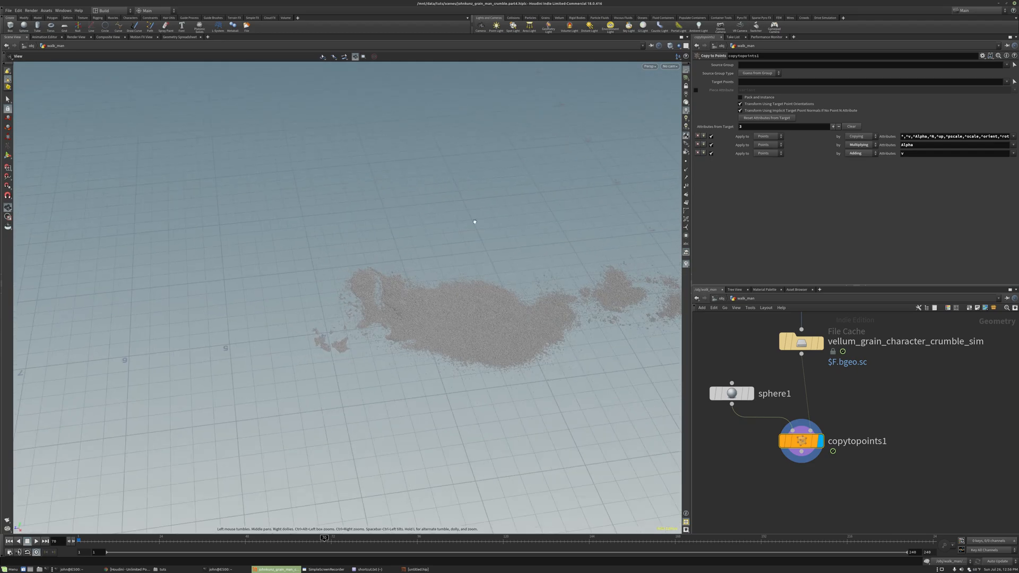
{"action": "left_click", "coordinate": [515, 28]}
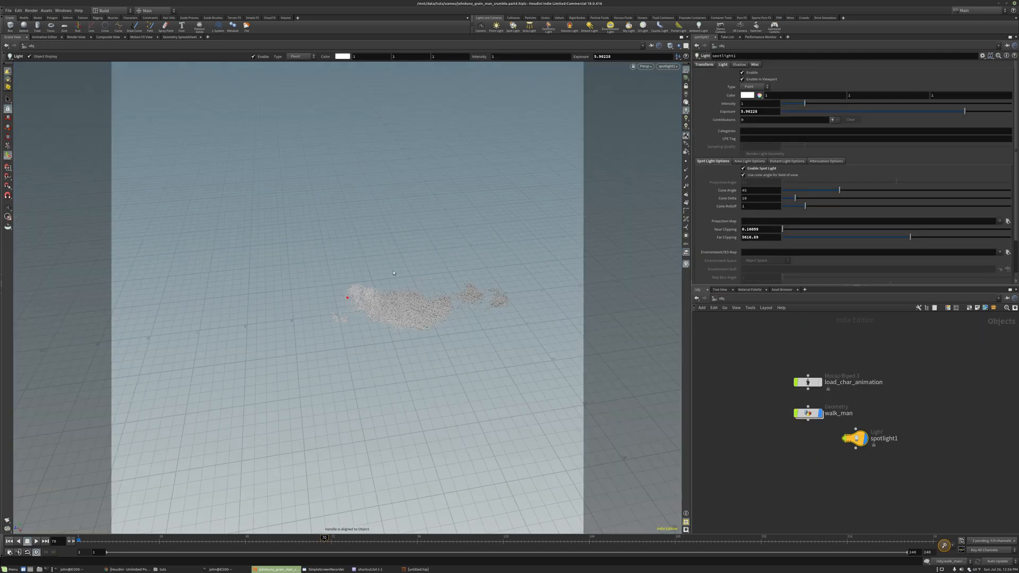
{"action": "key", "text": "space"}
{"action": "left_click_drag", "start_coordinate": [394, 272], "coordinate": [543, 256]}
{"action": "left_click_drag", "start_coordinate": [332, 292], "coordinate": [336, 256]}
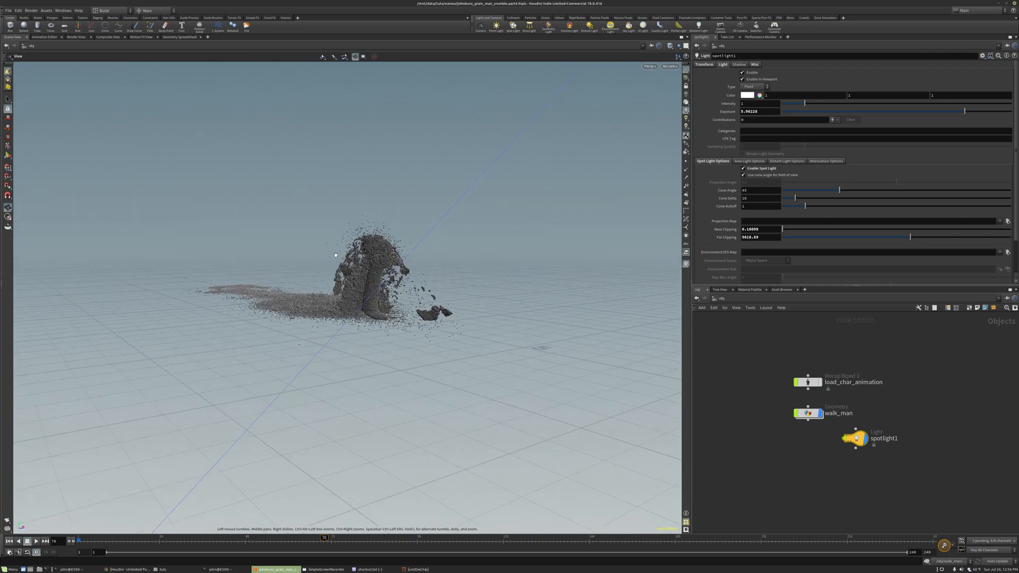
{"action": "scroll", "coordinate": [364, 275], "scroll_direction": "up", "scroll_amount": 5}
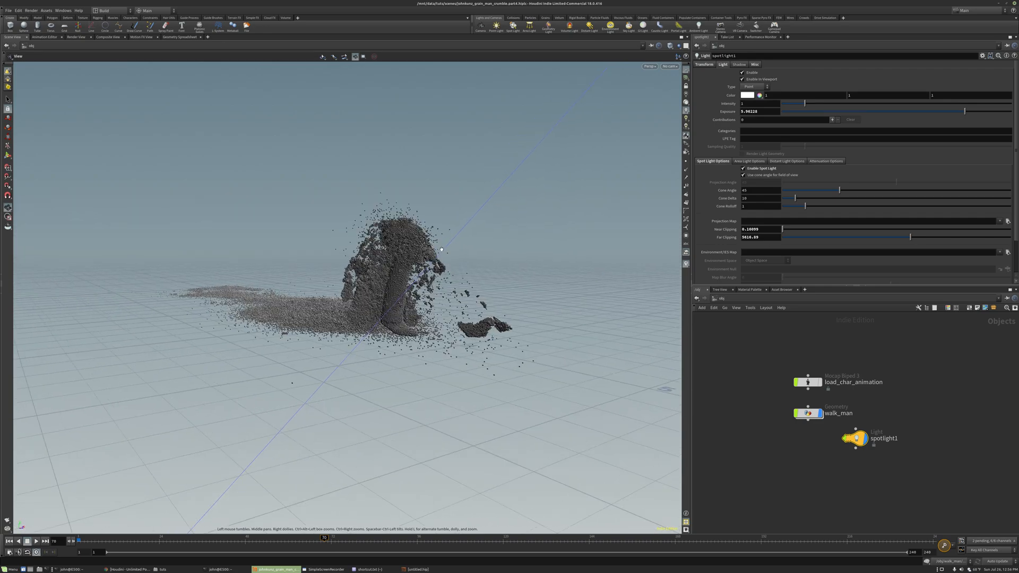
Inside walk_man, insert a Time Blend (Retime) node between vellum_grain_character_crumble_sim and copytopoints1
{"action": "double_click", "coordinate": [815, 413]}
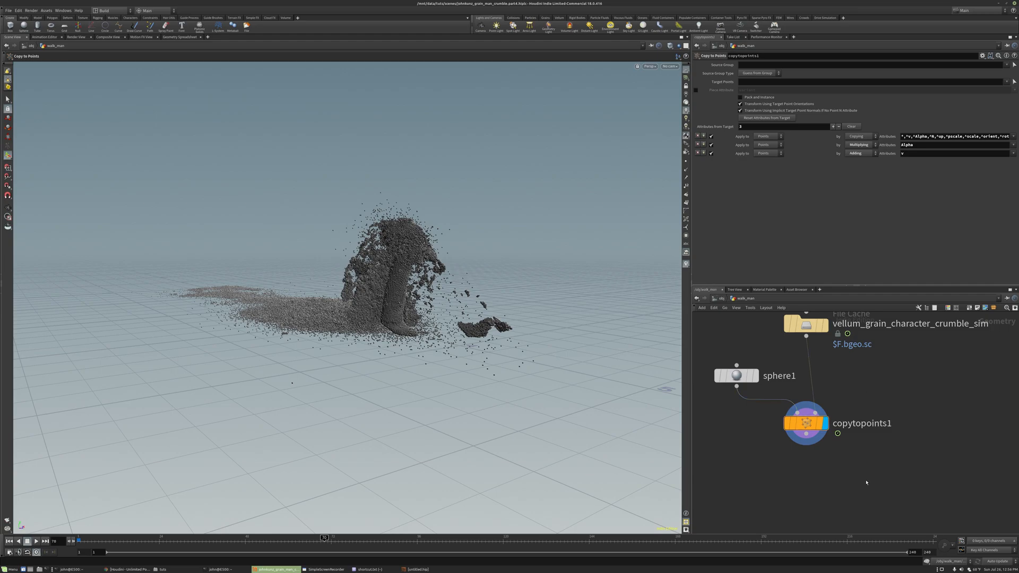
{"action": "key", "text": "Tab"}
{"action": "type", "text": "tim"}
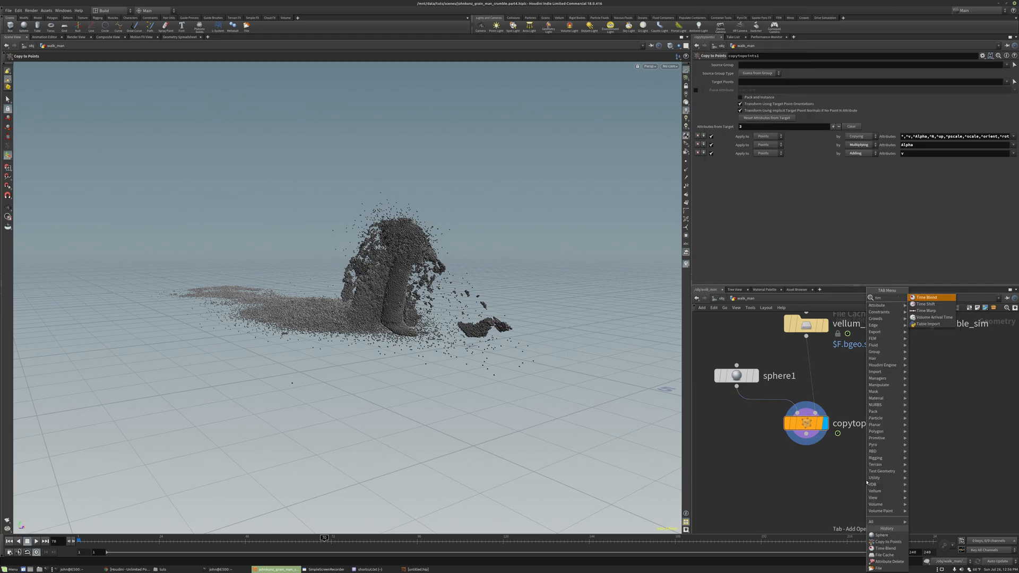
{"action": "left_click", "coordinate": [928, 297]}
{"action": "left_click", "coordinate": [885, 366]}
{"action": "left_click_drag", "start_coordinate": [885, 366], "coordinate": [806, 367]}
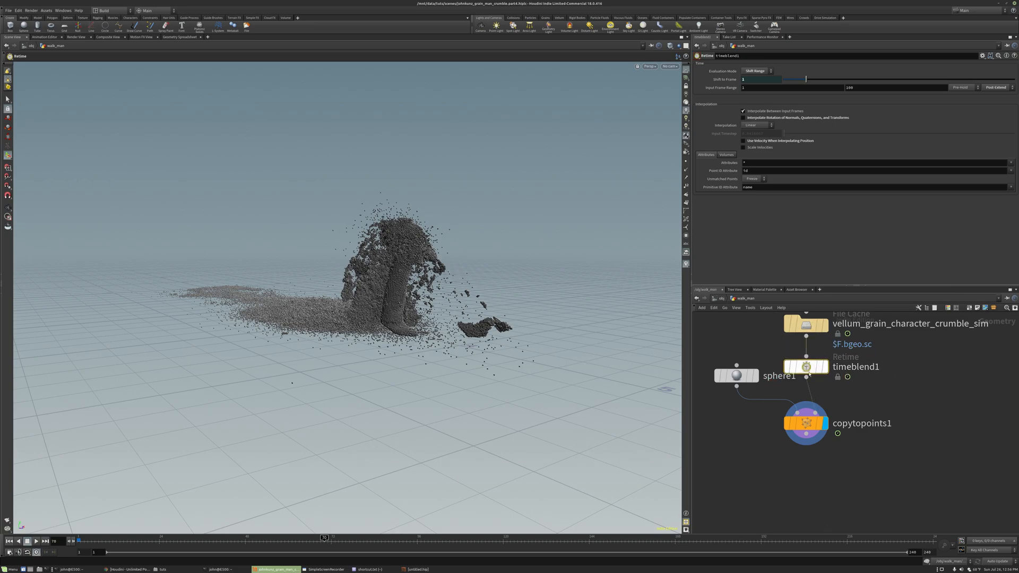
{"action": "left_click_drag", "start_coordinate": [808, 368], "coordinate": [809, 377]}
{"action": "mouse_move", "coordinate": [808, 380]}
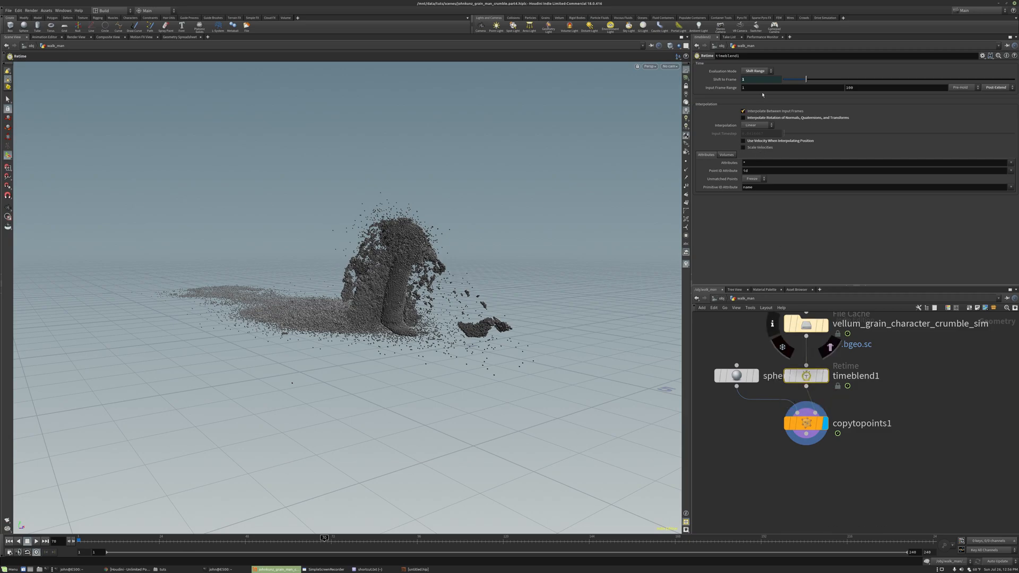
Set the evaluation mode of timeblend1 to By Speed with a speed of .25
{"action": "left_click", "coordinate": [758, 71]}
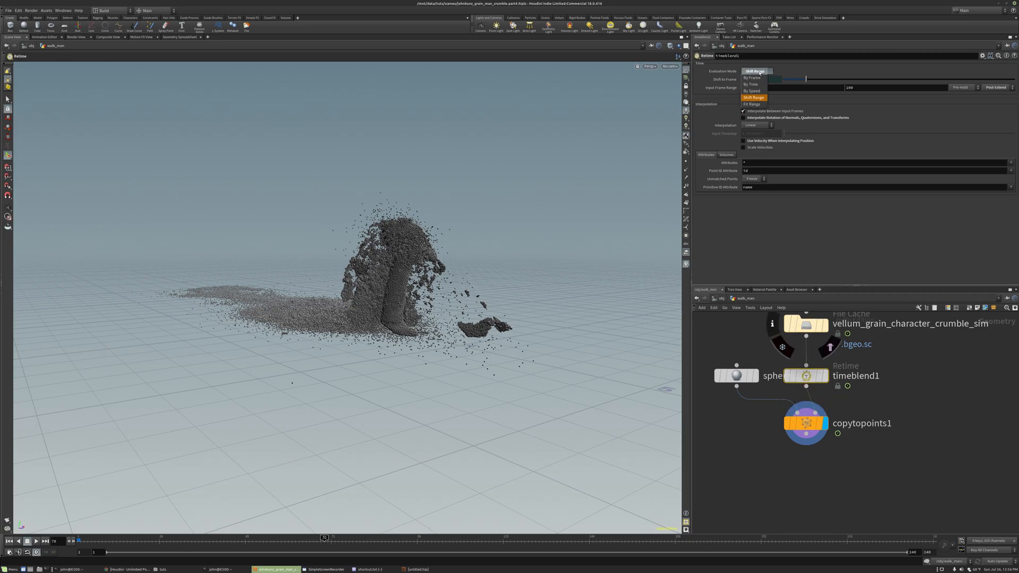
{"action": "left_click", "coordinate": [758, 83]}
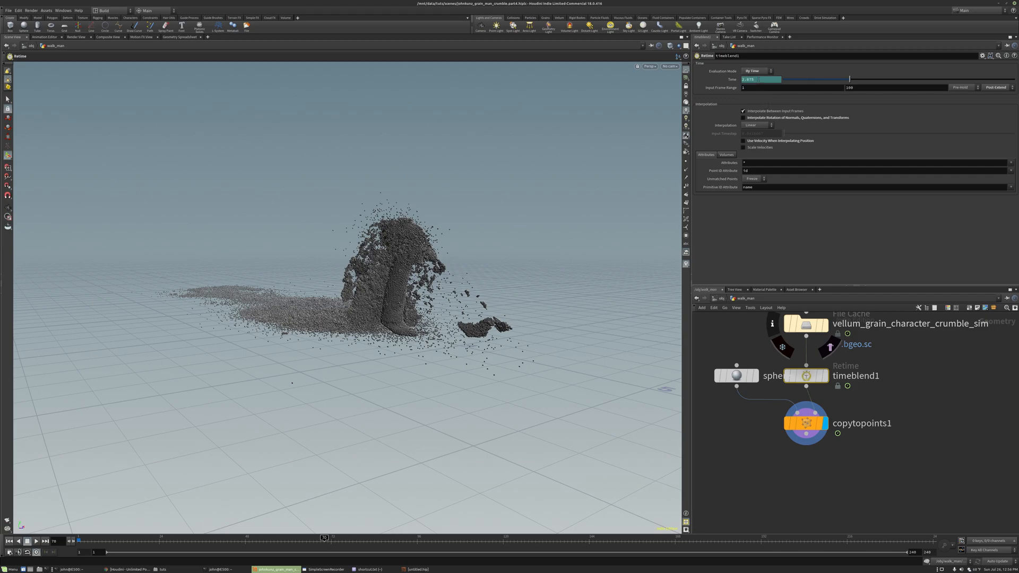
{"action": "left_click", "coordinate": [758, 71]}
{"action": "left_click", "coordinate": [764, 77]}
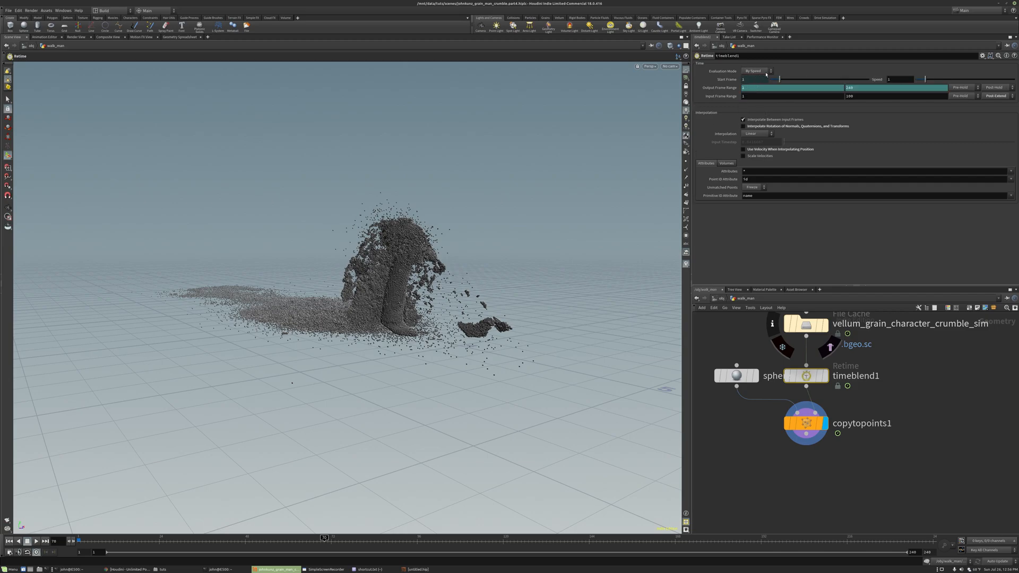
{"action": "left_click", "coordinate": [905, 81]}
{"action": "type", "text": ".25"}
{"action": "key", "text": "Return"}
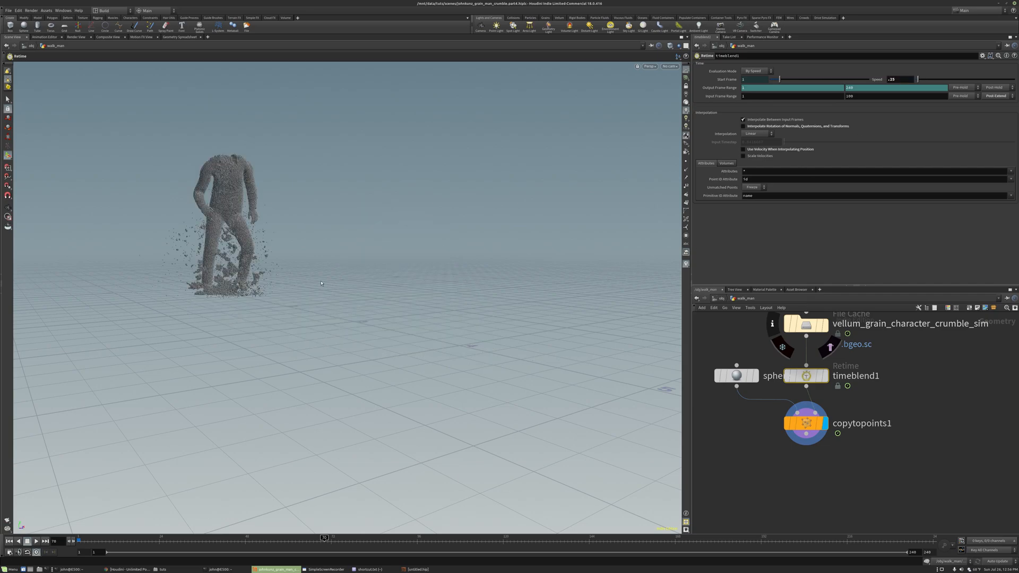
Play the slowed-down crumble, go to frame 240 and extend the timeline's end to frame 540
{"action": "key", "text": "Up"}
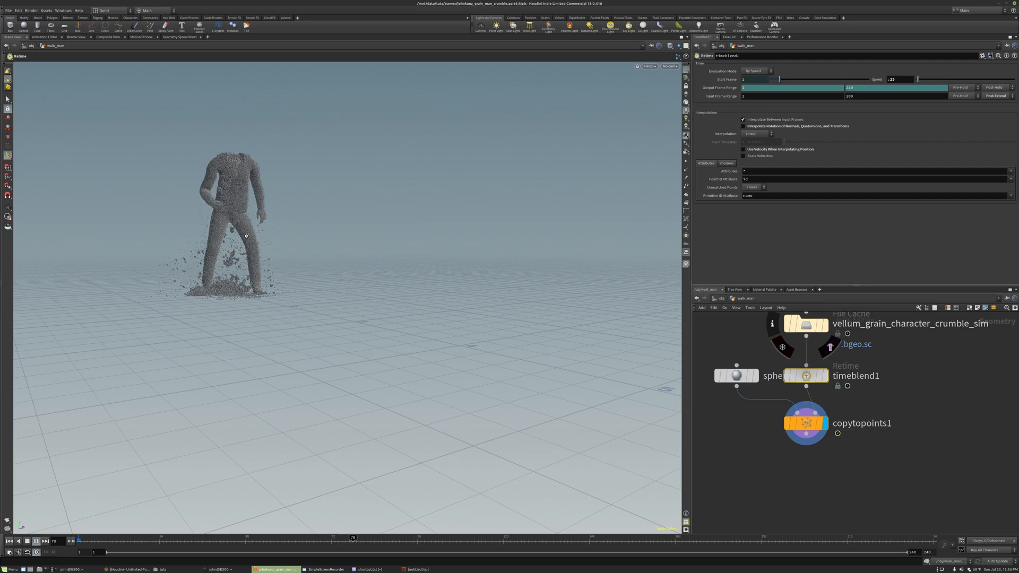
{"action": "key", "text": "Up"}
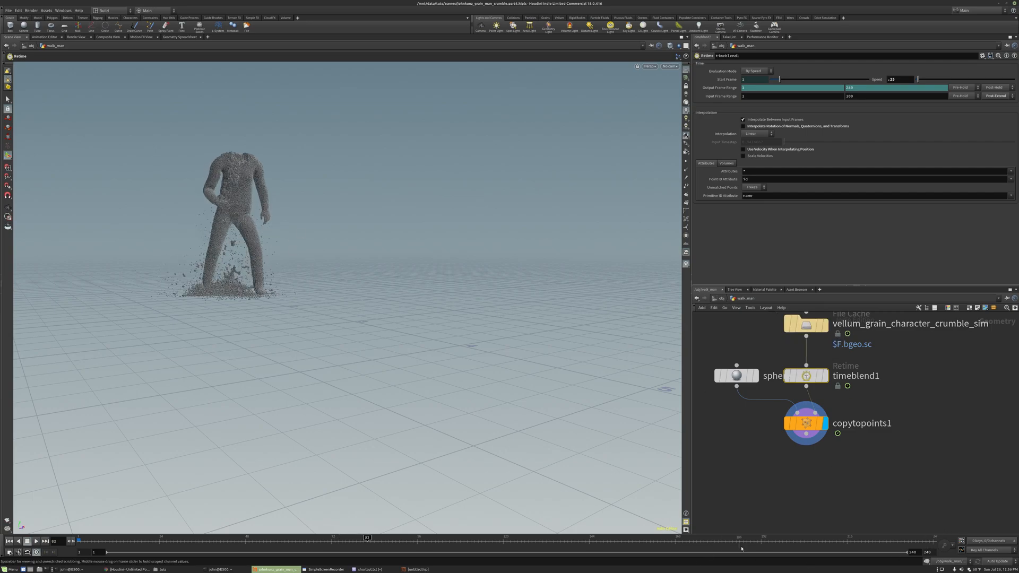
{"action": "left_click_drag", "start_coordinate": [780, 541], "coordinate": [935, 543]}
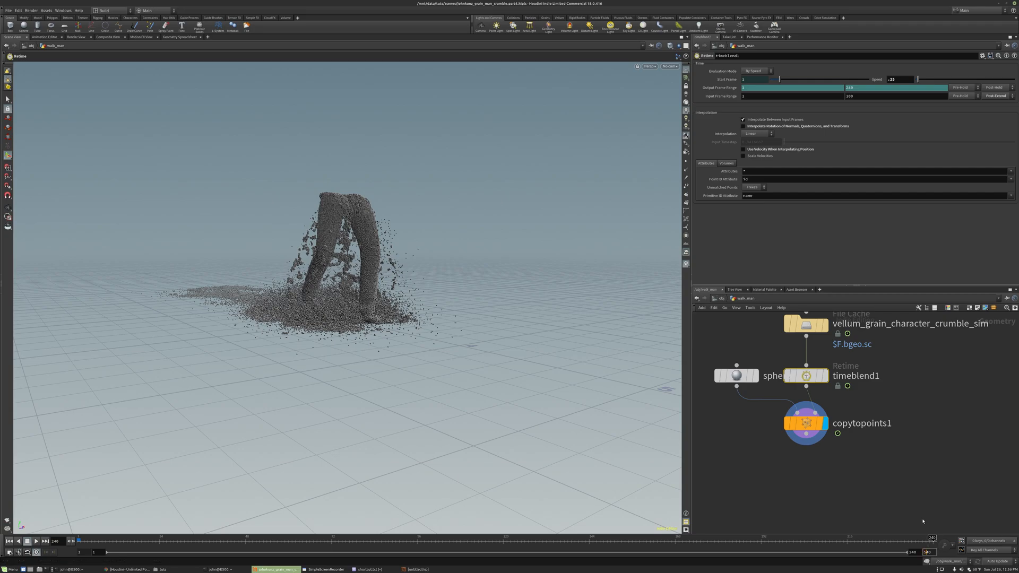
{"action": "key", "text": "Return"}
Reframe the crumbling figure, start a flipbook of frames 1 to 540 and maximize the MPlay window
{"action": "left_click_drag", "start_coordinate": [493, 299], "coordinate": [289, 313]}
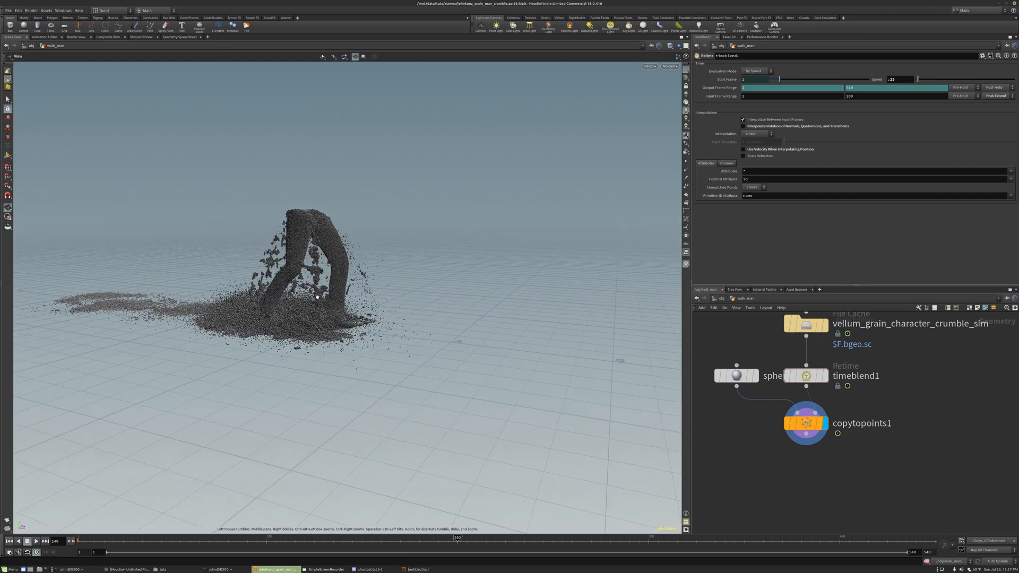
{"action": "left_click", "coordinate": [6, 521]}
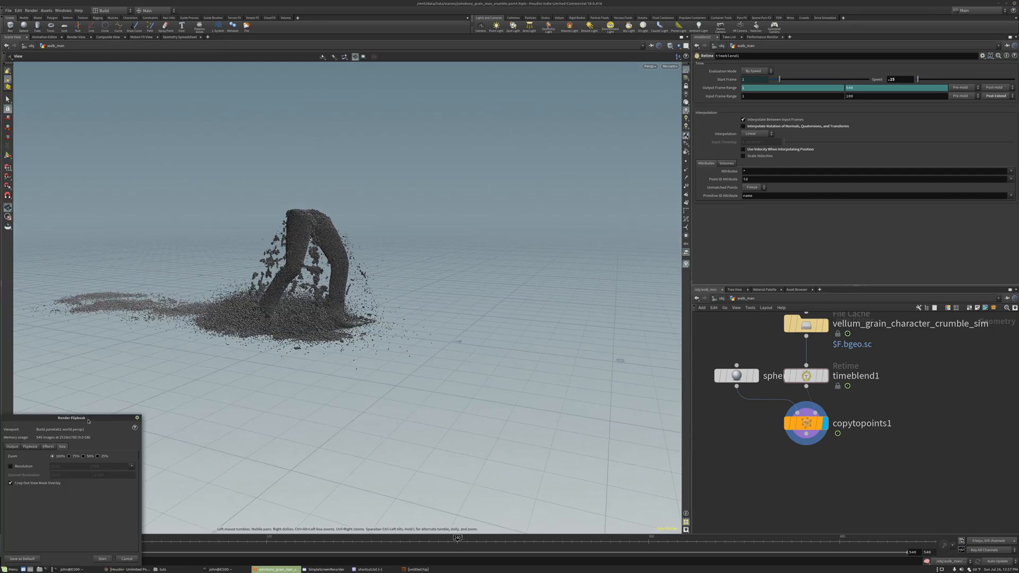
{"action": "left_click_drag", "start_coordinate": [88, 417], "coordinate": [483, 289]}
{"action": "left_click", "coordinate": [497, 429]}
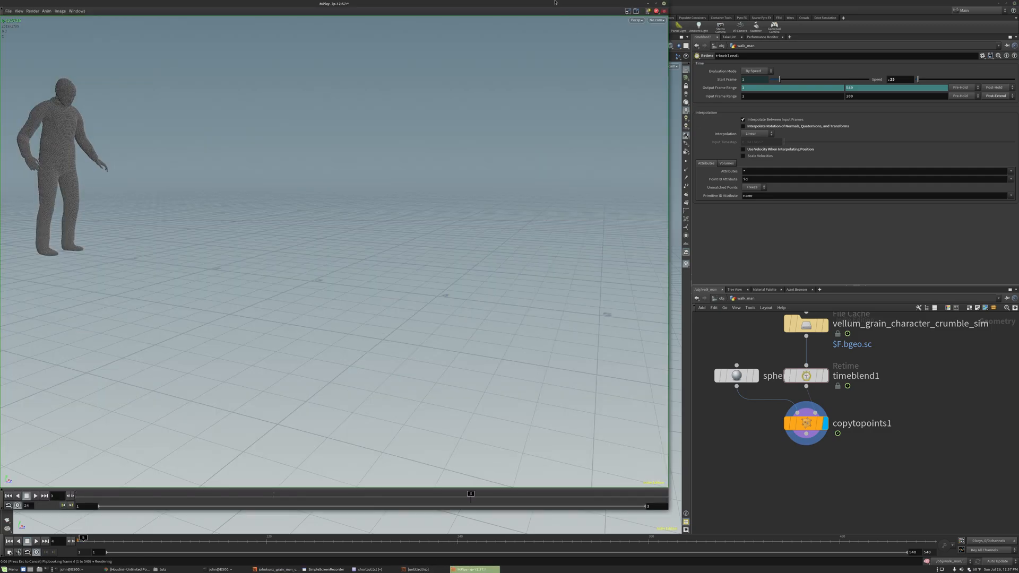
{"action": "left_click_drag", "start_coordinate": [554, 2], "coordinate": [897, 0]}
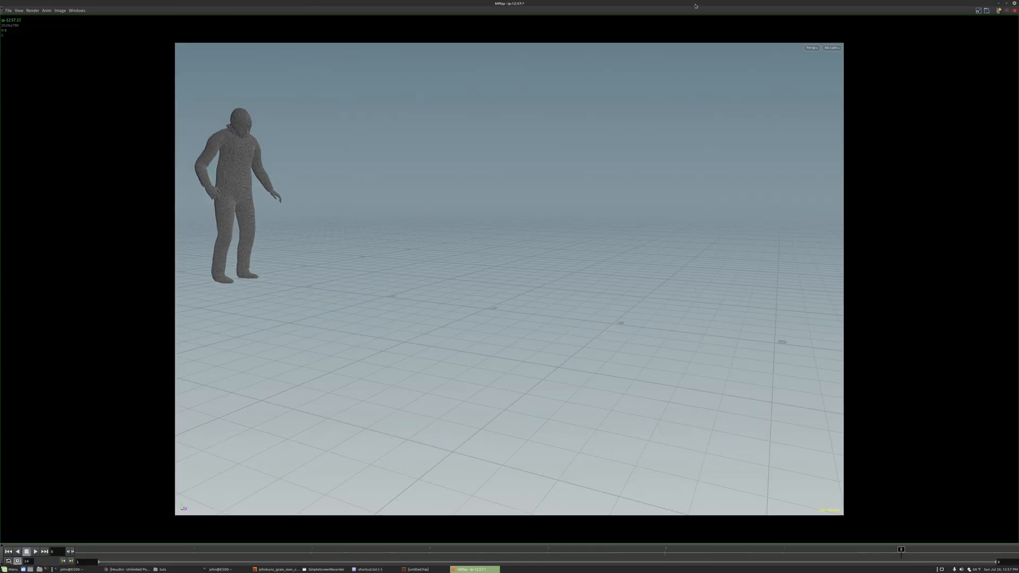
{"action": "left_click_drag", "start_coordinate": [696, 6], "coordinate": [696, 20]}
{"action": "double_click", "coordinate": [700, 21]}
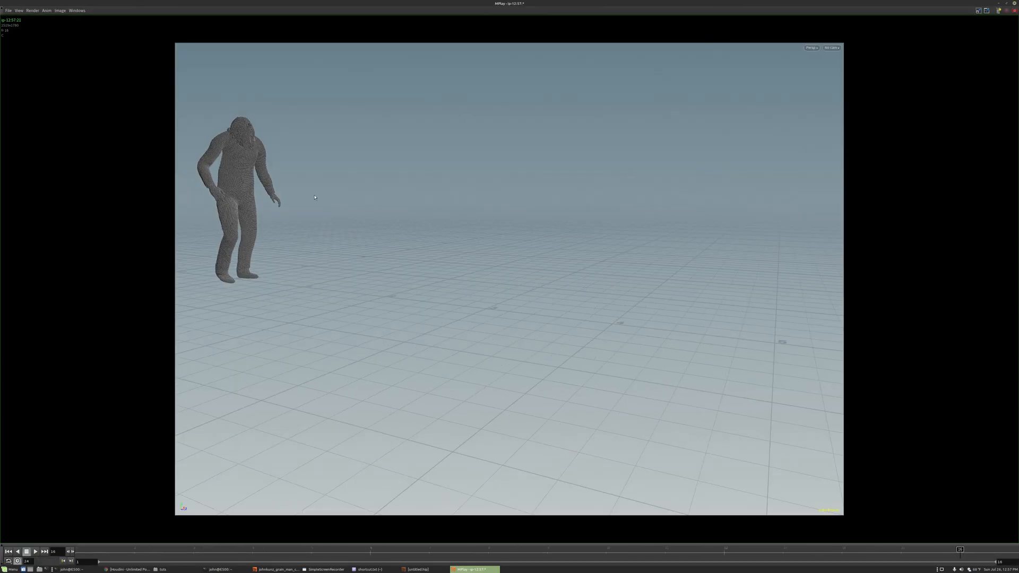
Look over the flipbook's save and export options without saving anything
{"action": "left_click", "coordinate": [8, 11]}
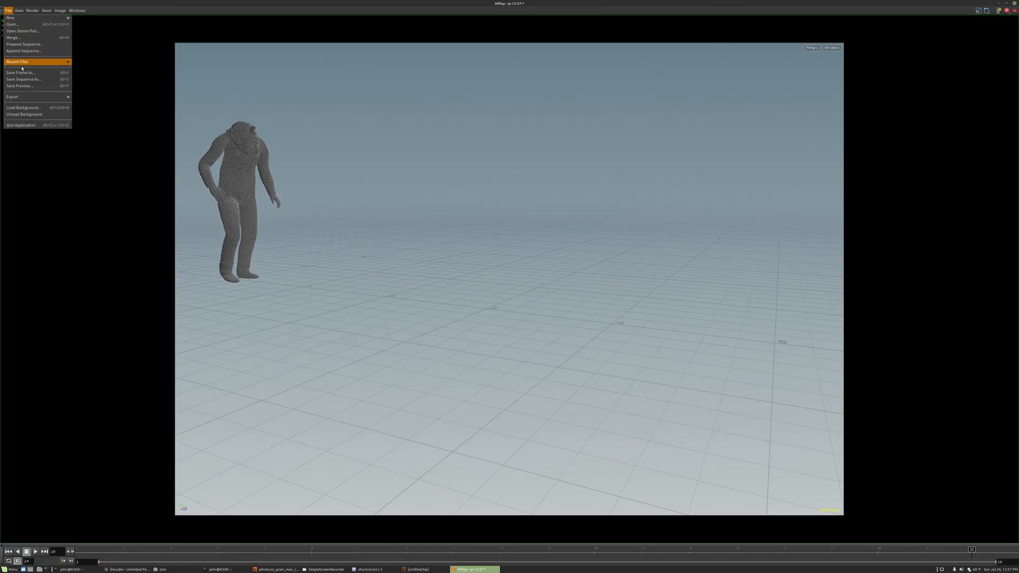
{"action": "mouse_move", "coordinate": [48, 97]}
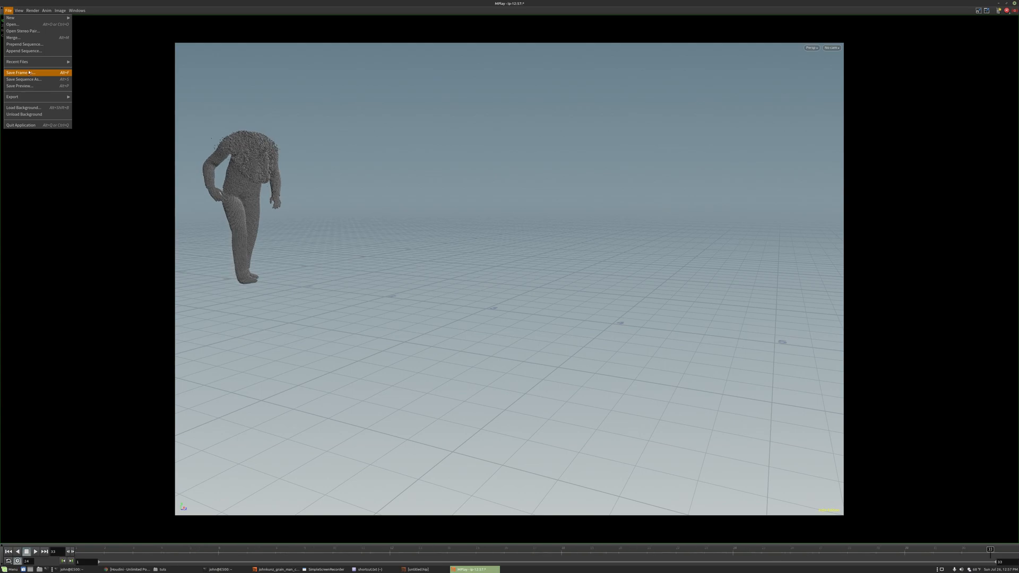
{"action": "key", "text": "Escape"}
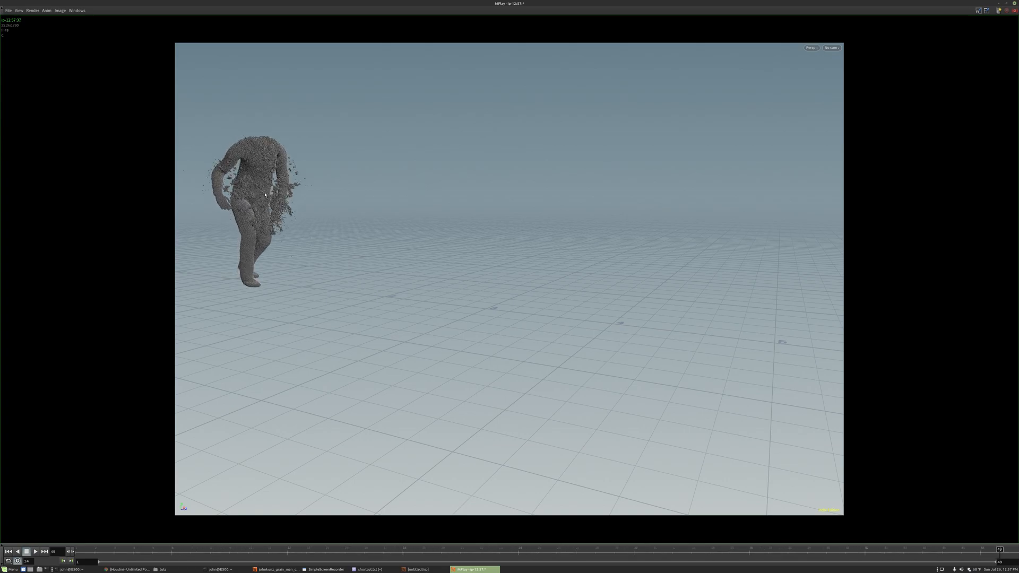
Examine the grains close up as the flipbook frames render, and play back the slow-motion crumble
{"action": "scroll", "coordinate": [261, 214], "scroll_direction": "up", "scroll_amount": 1}
{"action": "scroll", "coordinate": [268, 208], "scroll_direction": "down", "scroll_amount": 2}
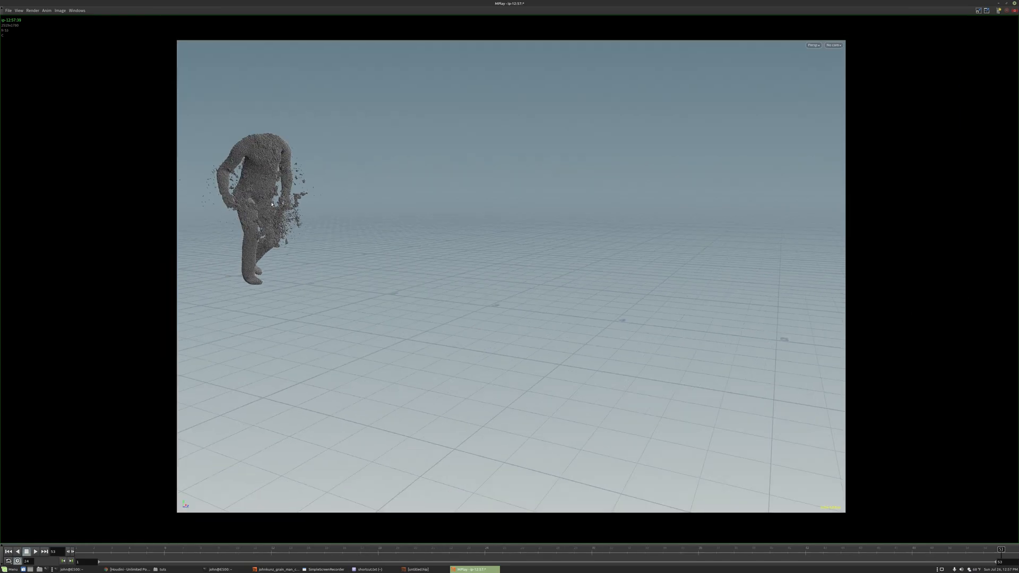
{"action": "scroll", "coordinate": [272, 204], "scroll_direction": "up", "scroll_amount": 1}
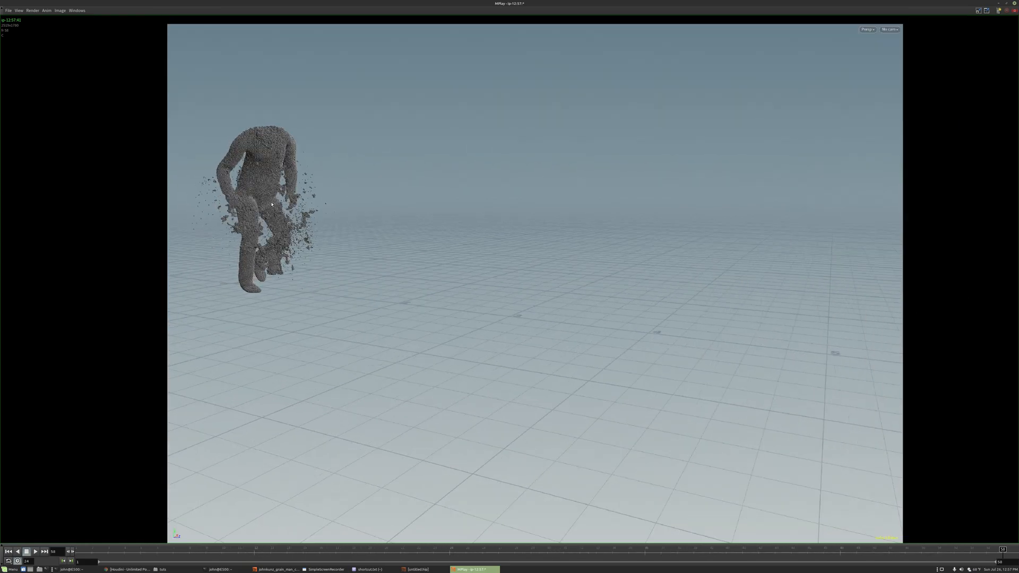
{"action": "scroll", "coordinate": [272, 204], "scroll_direction": "down", "scroll_amount": 1}
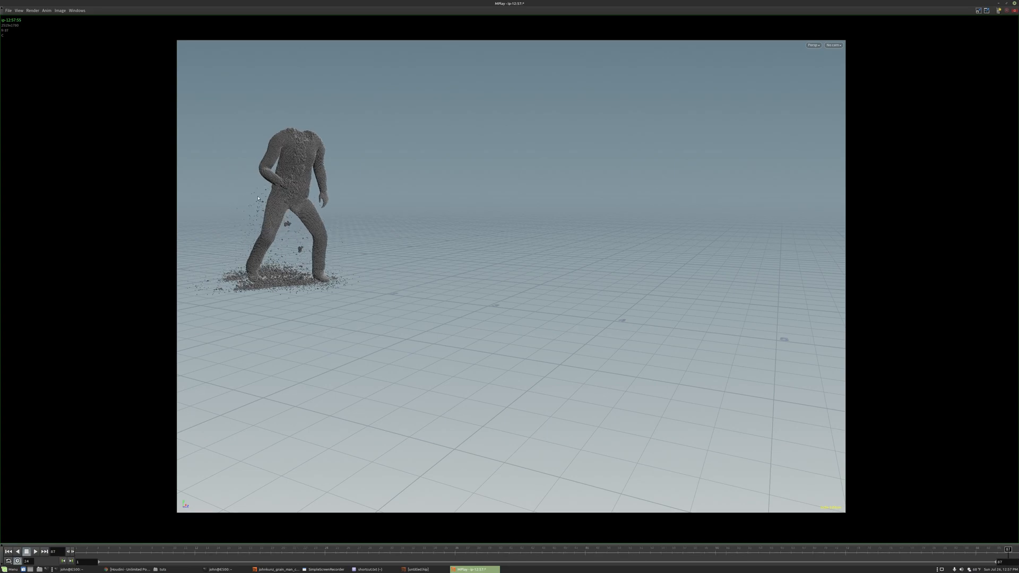
{"action": "scroll", "coordinate": [261, 259], "scroll_direction": "up", "scroll_amount": 4}
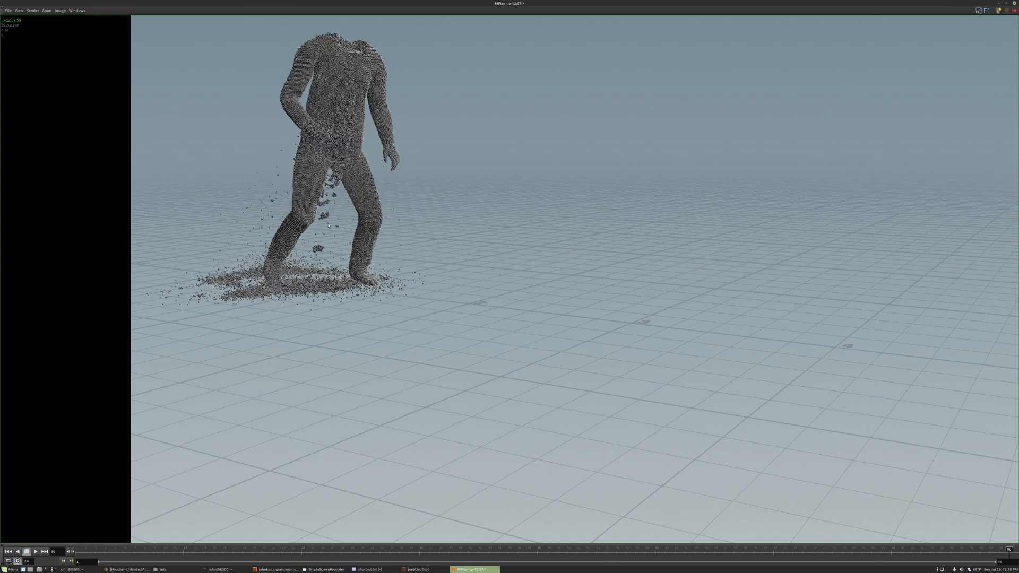
{"action": "scroll", "coordinate": [328, 225], "scroll_direction": "down", "scroll_amount": 4}
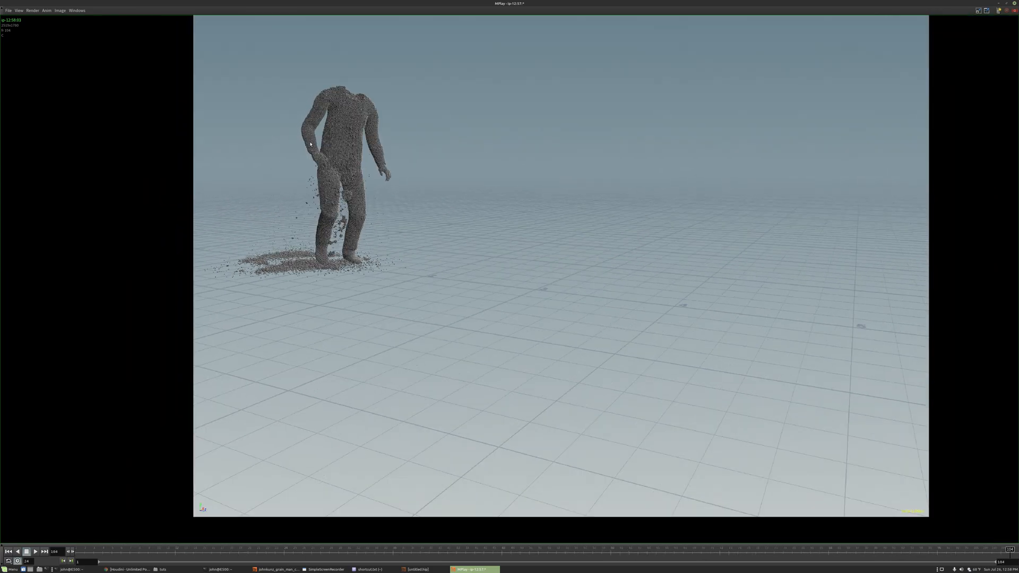
{"action": "key", "text": "Up"}
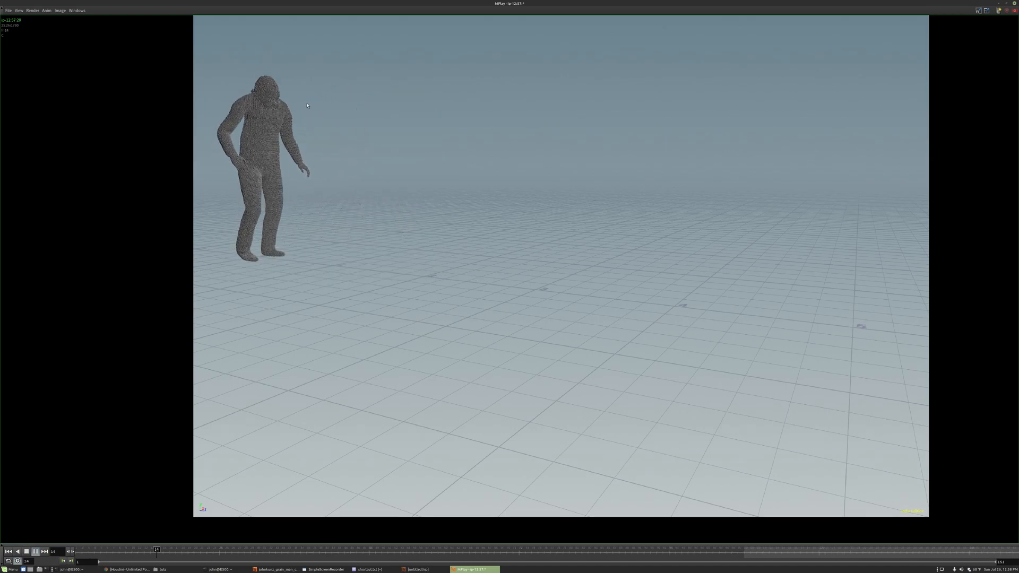
{"action": "scroll", "coordinate": [268, 100], "scroll_direction": "up", "scroll_amount": 2}
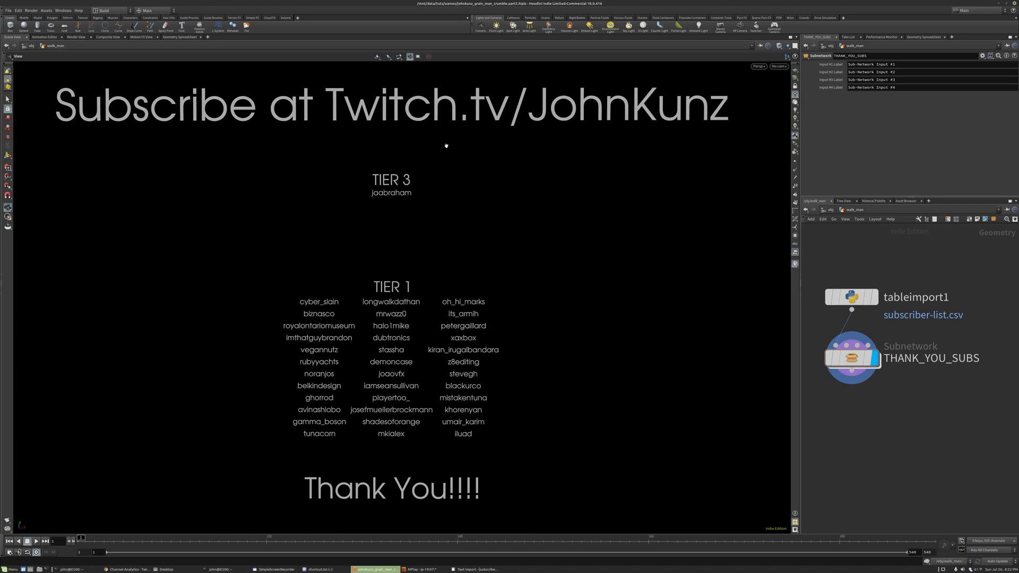
{"action": "middle_click_drag", "start_coordinate": [447, 147], "coordinate": [462, 141]}
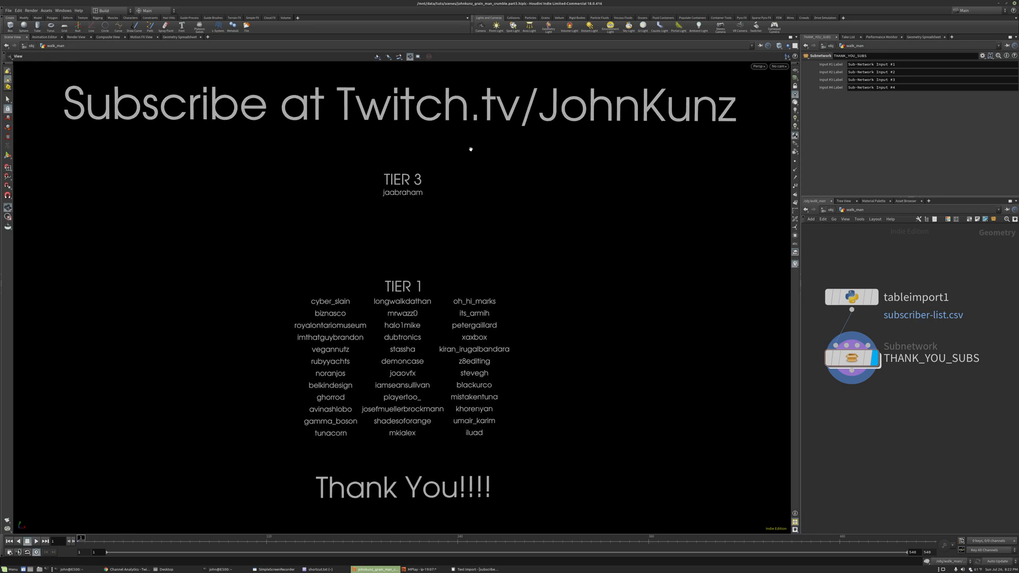
{"action": "middle_click_drag", "start_coordinate": [461, 146], "coordinate": [459, 153]}
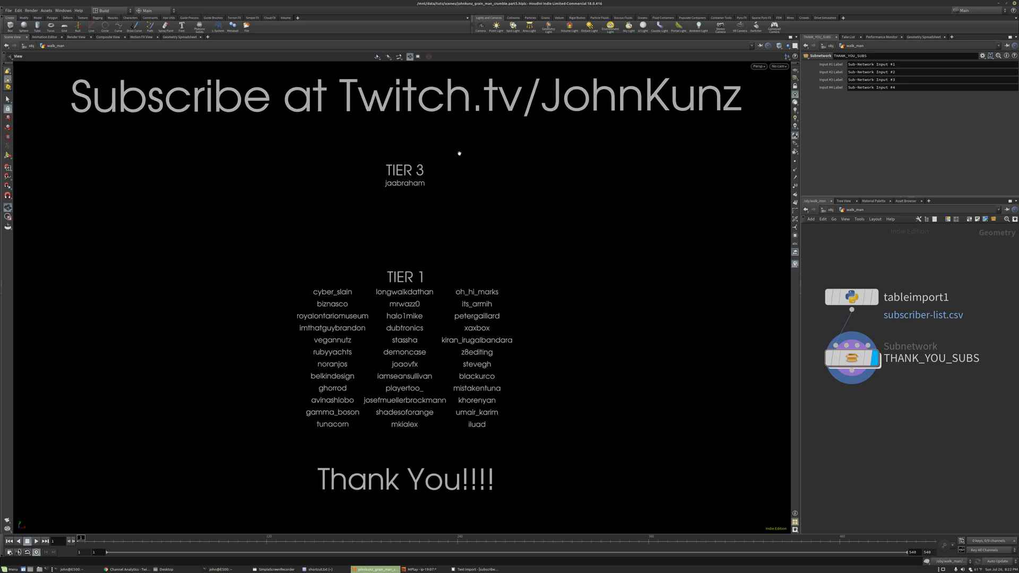